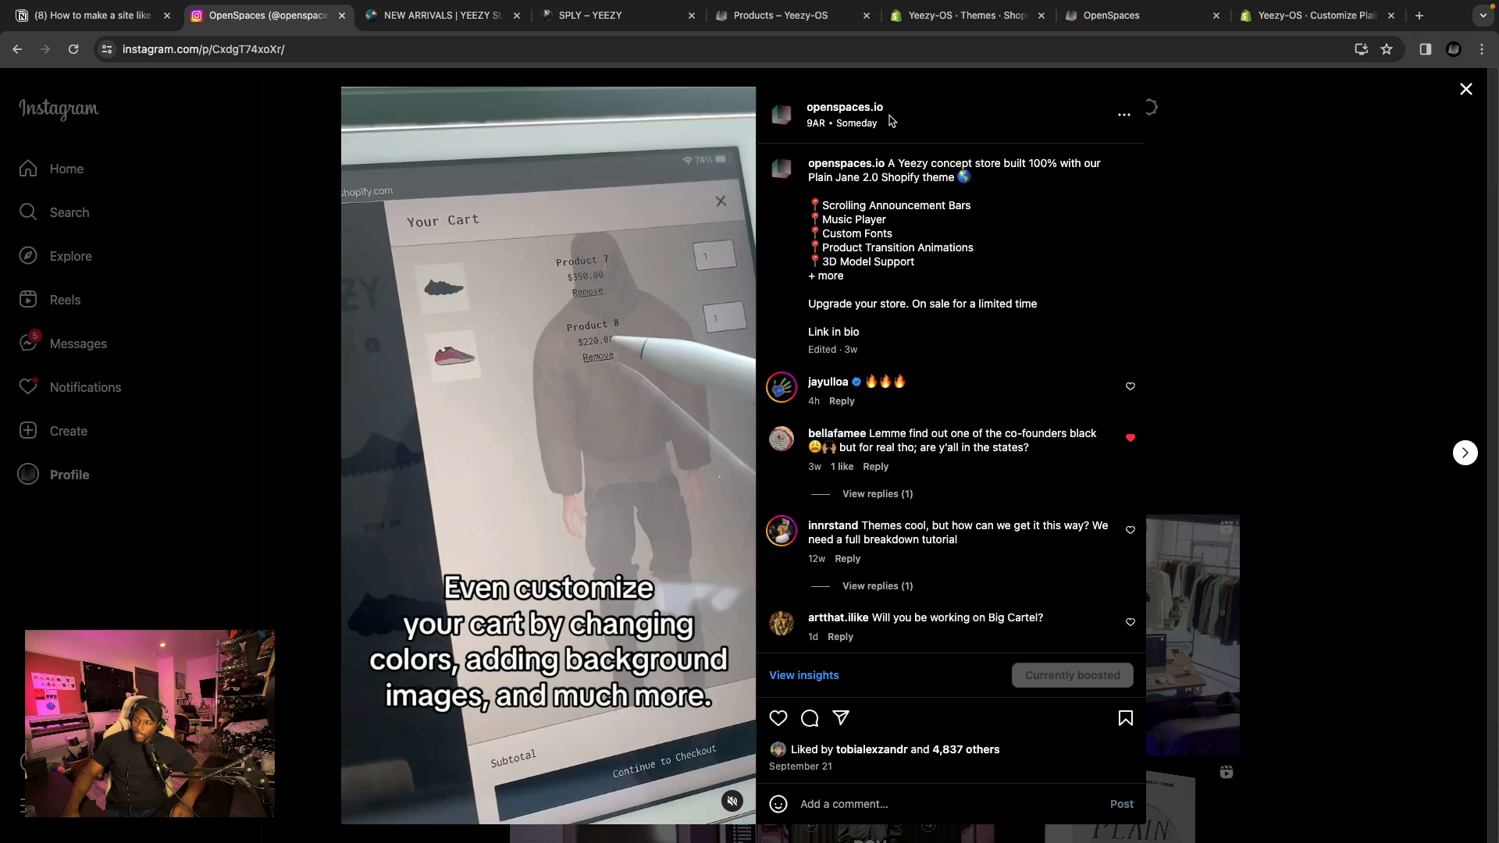
Open the OpenSpaces profile, then scroll through the archived Yeezy Supply new arrivals collection page.
left_click(1337, 151)
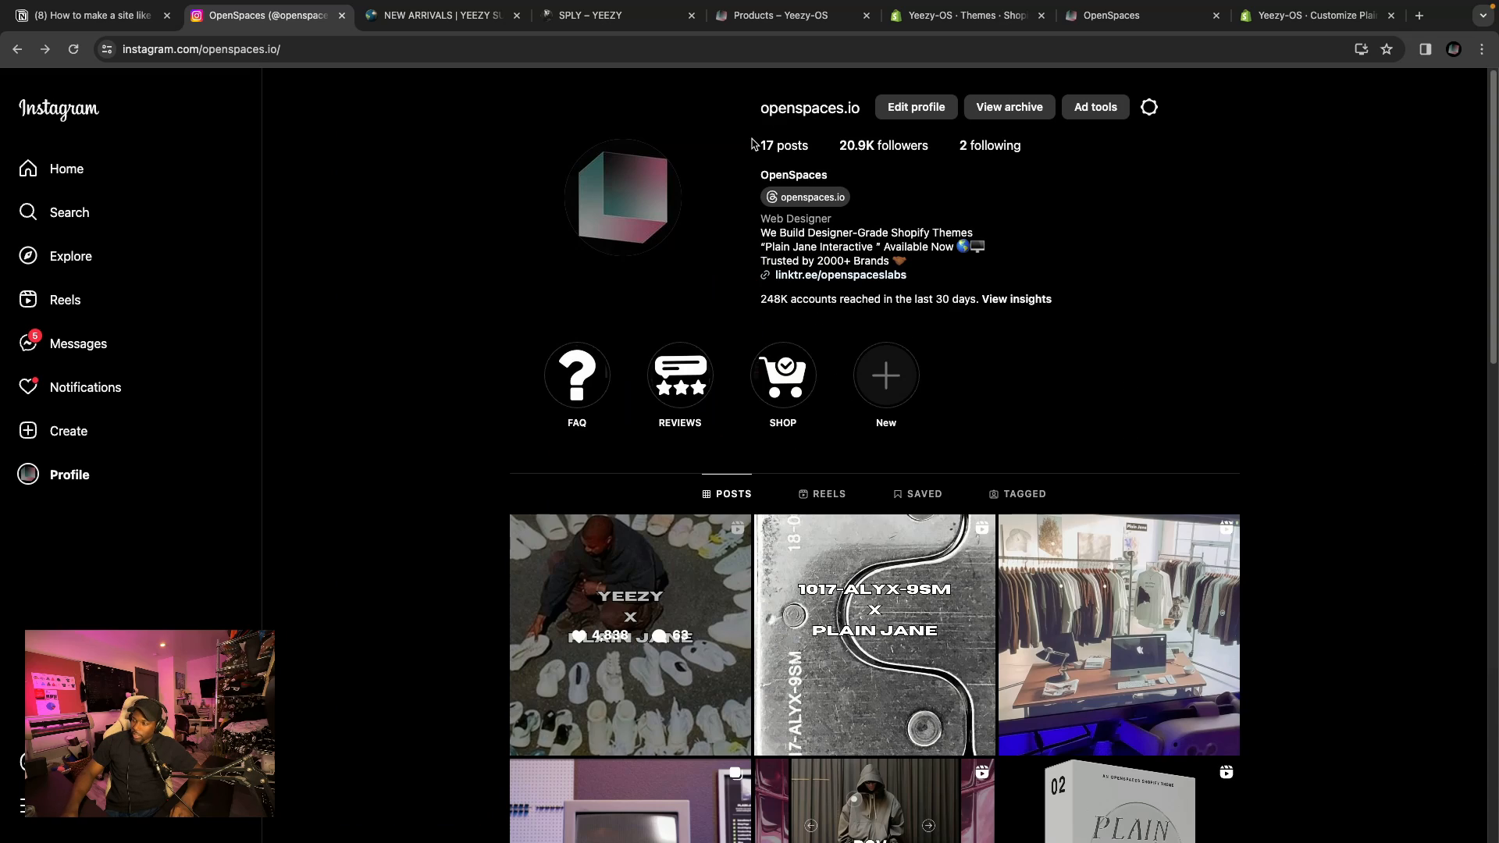
left_click(441, 14)
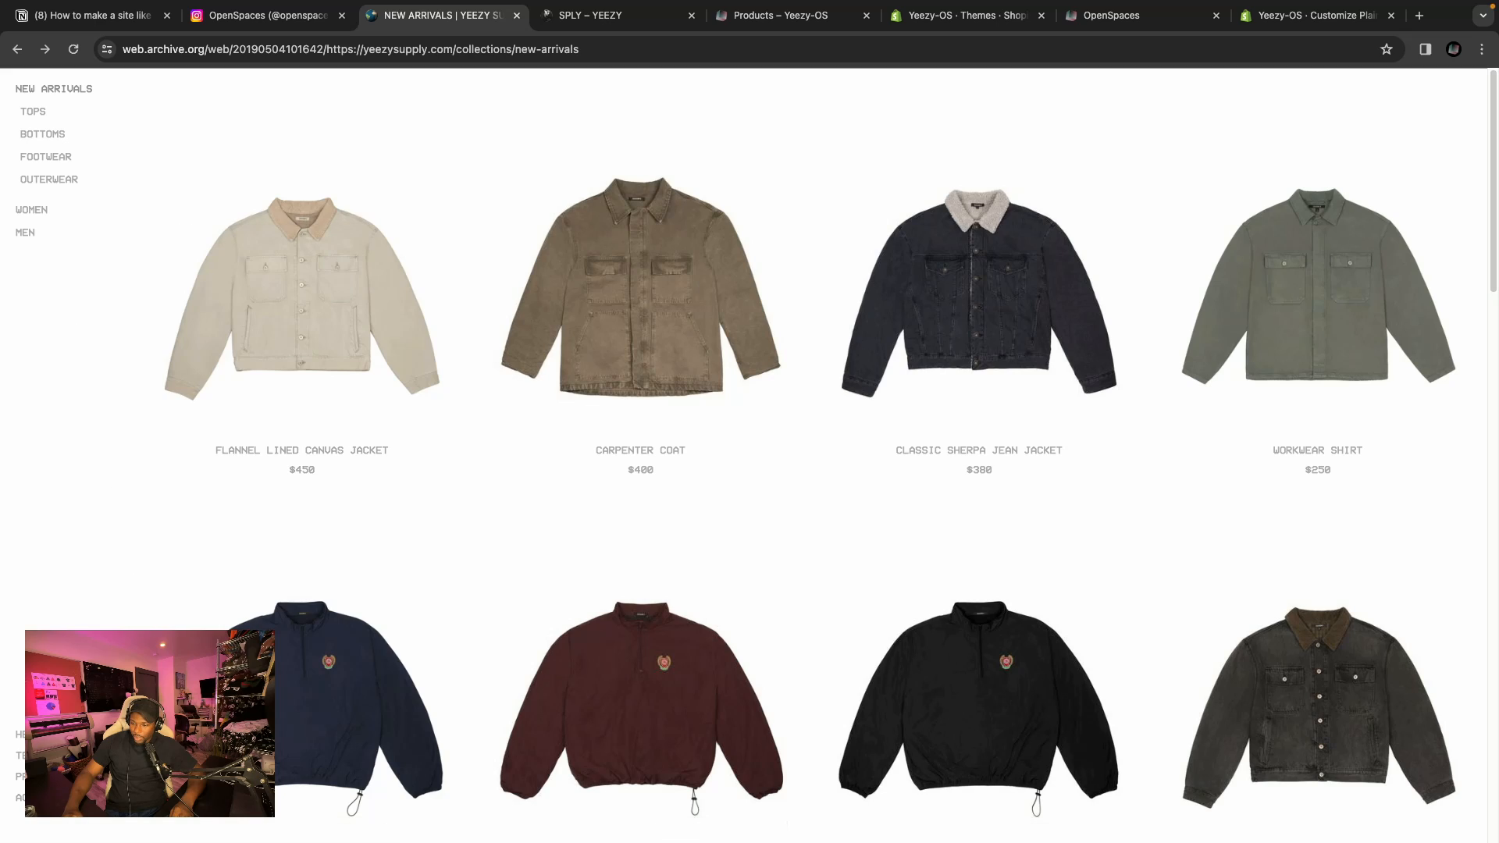
scroll(485, 424, "down", 15)
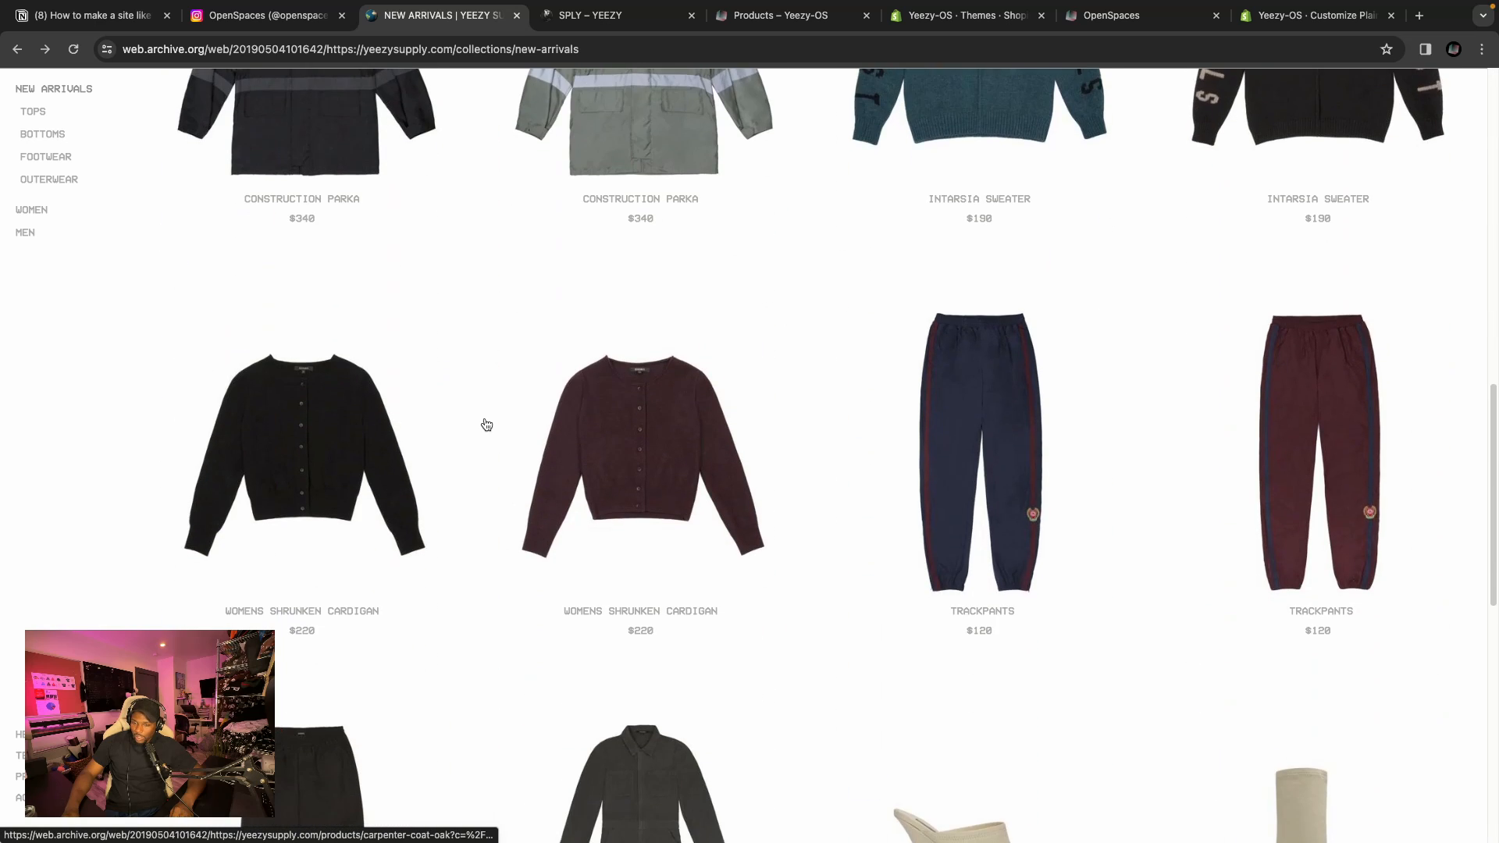
scroll(486, 424, "down", 5)
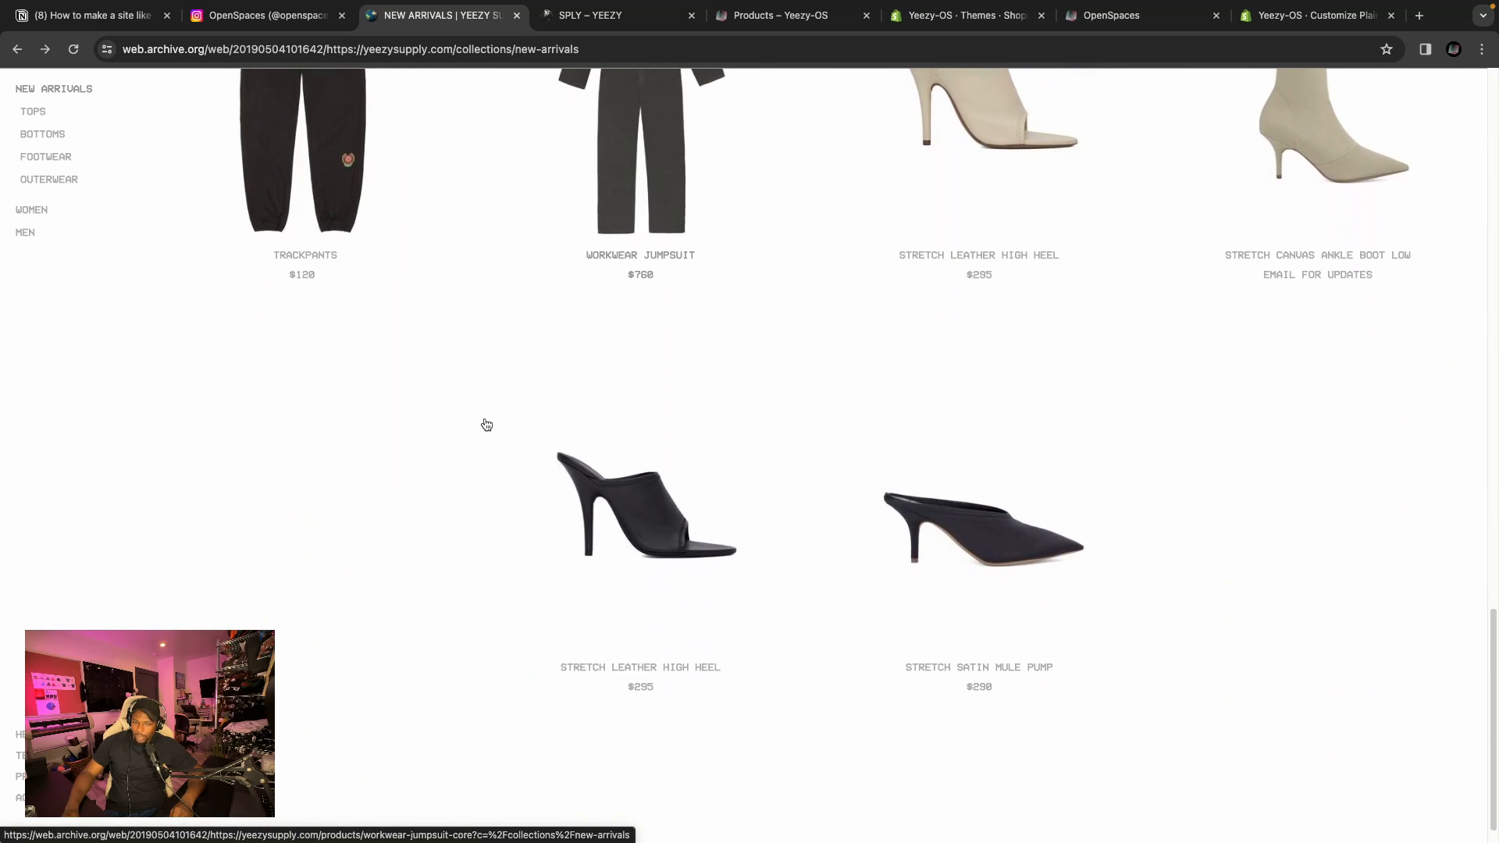
scroll(318, 377, "up", 15)
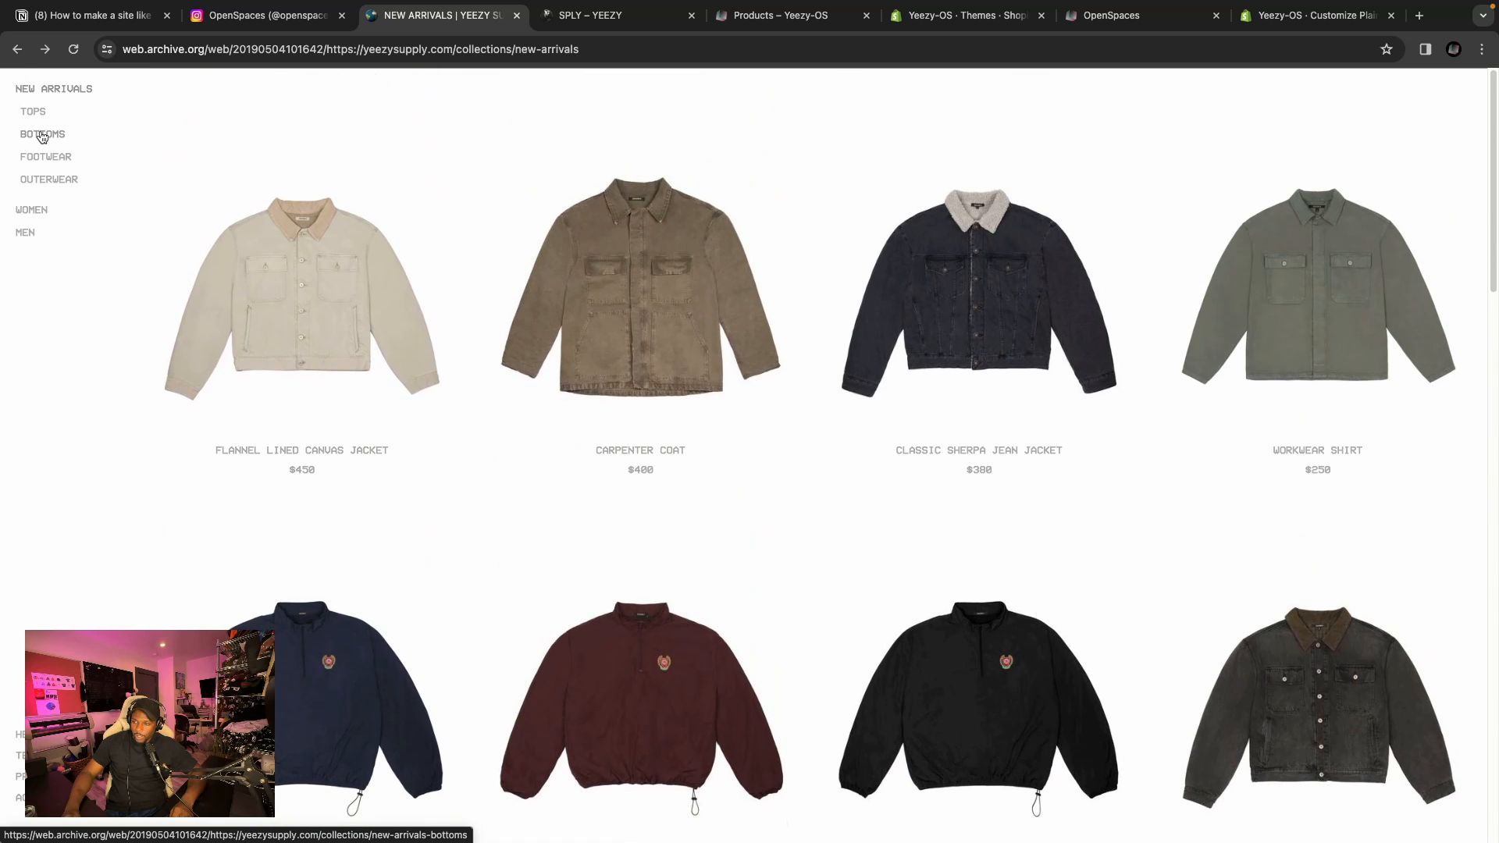
Browse the Bottoms, Footwear and Outerwear categories of the archived Yeezy Supply site.
left_click(42, 137)
left_click(50, 160)
left_click(59, 188)
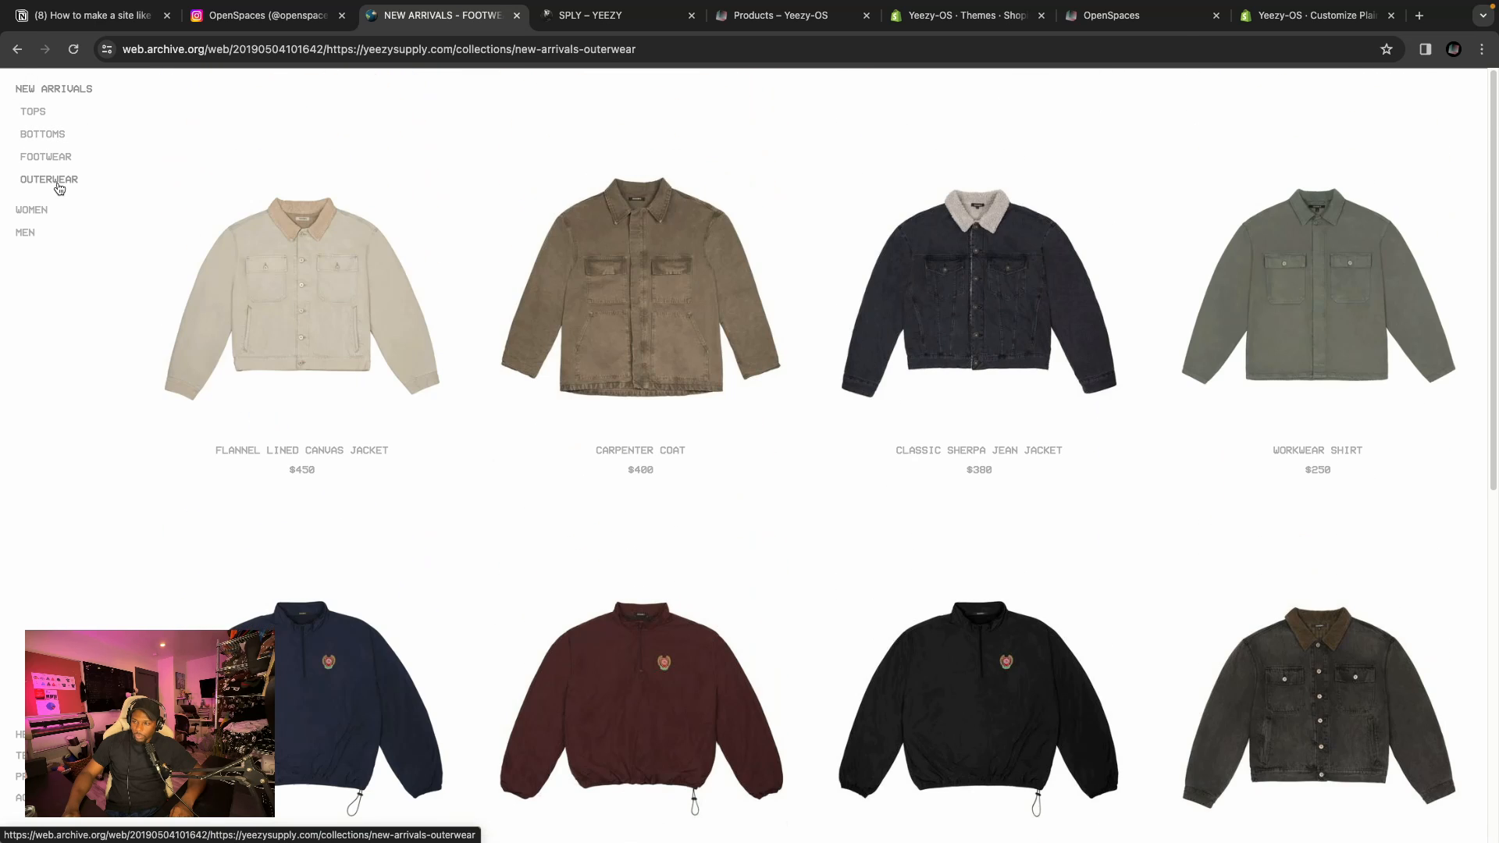
Compare the SPLY Yeezy site with the Yeezy-OS demo store's all-products collection page.
left_click(614, 17)
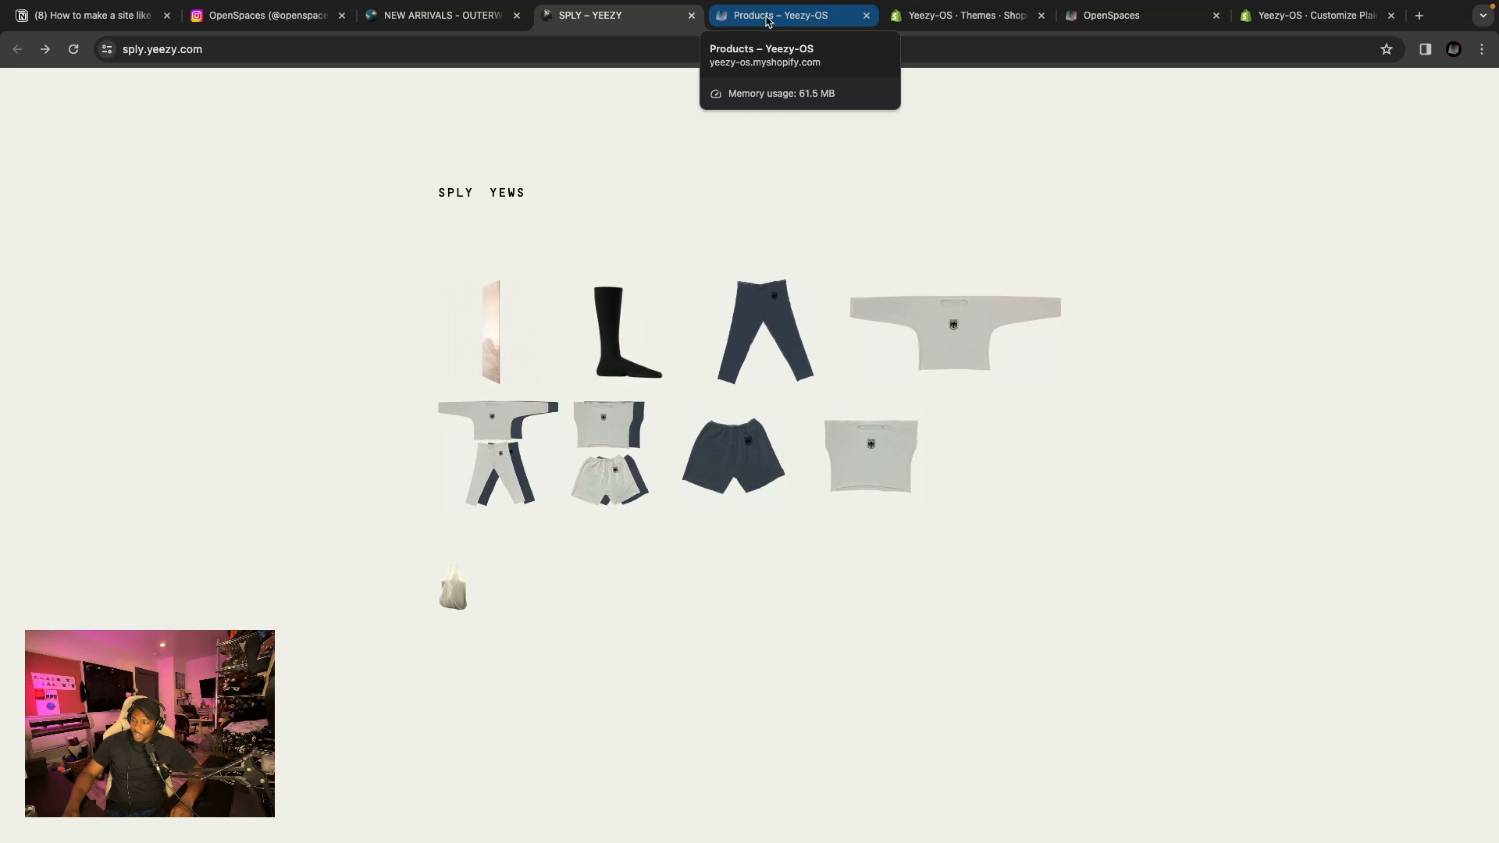
left_click(769, 18)
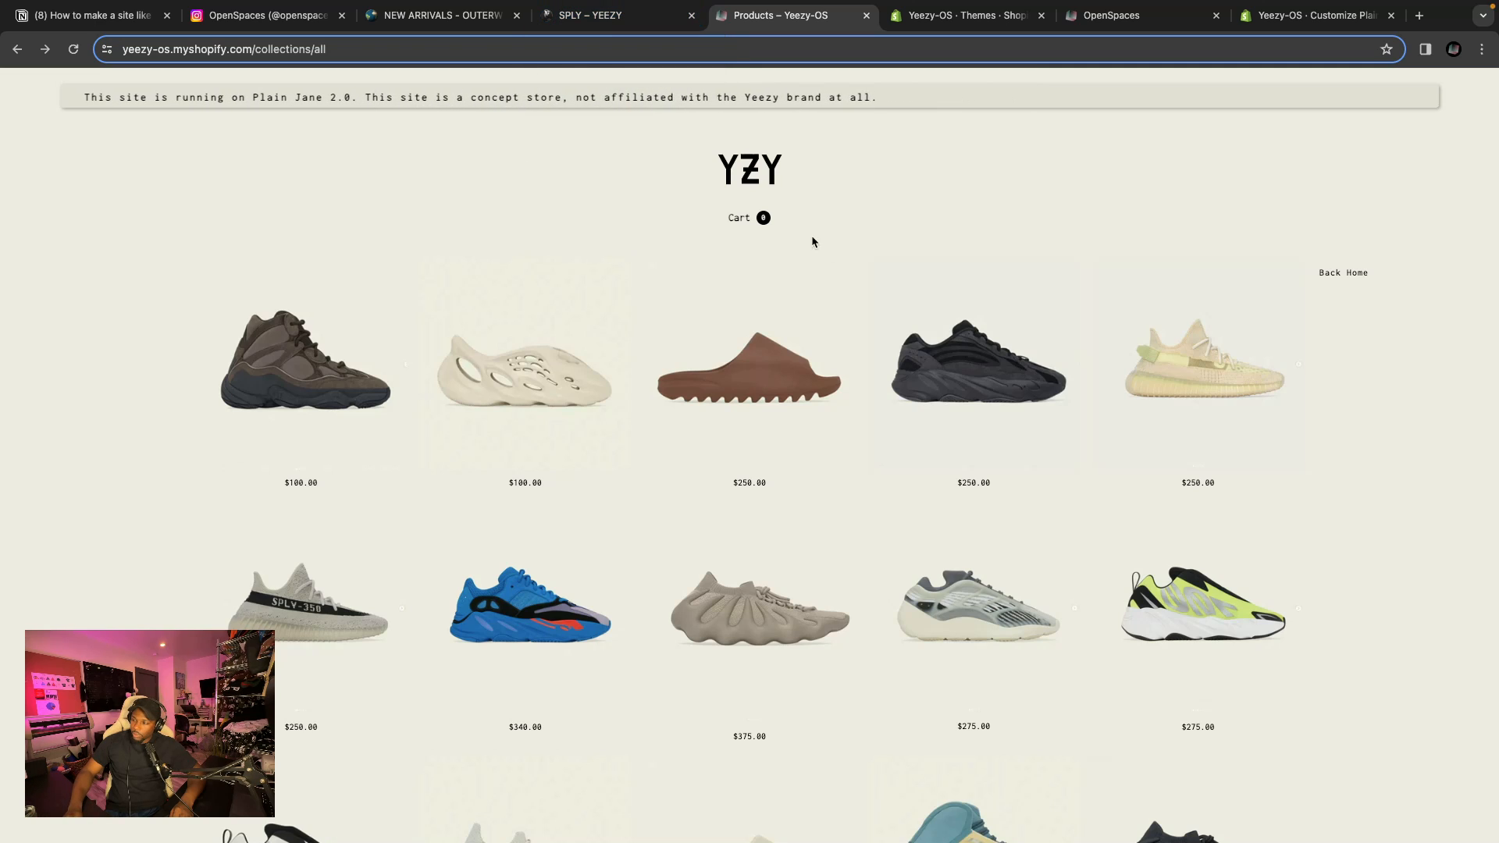
scroll(836, 275, "down", 5)
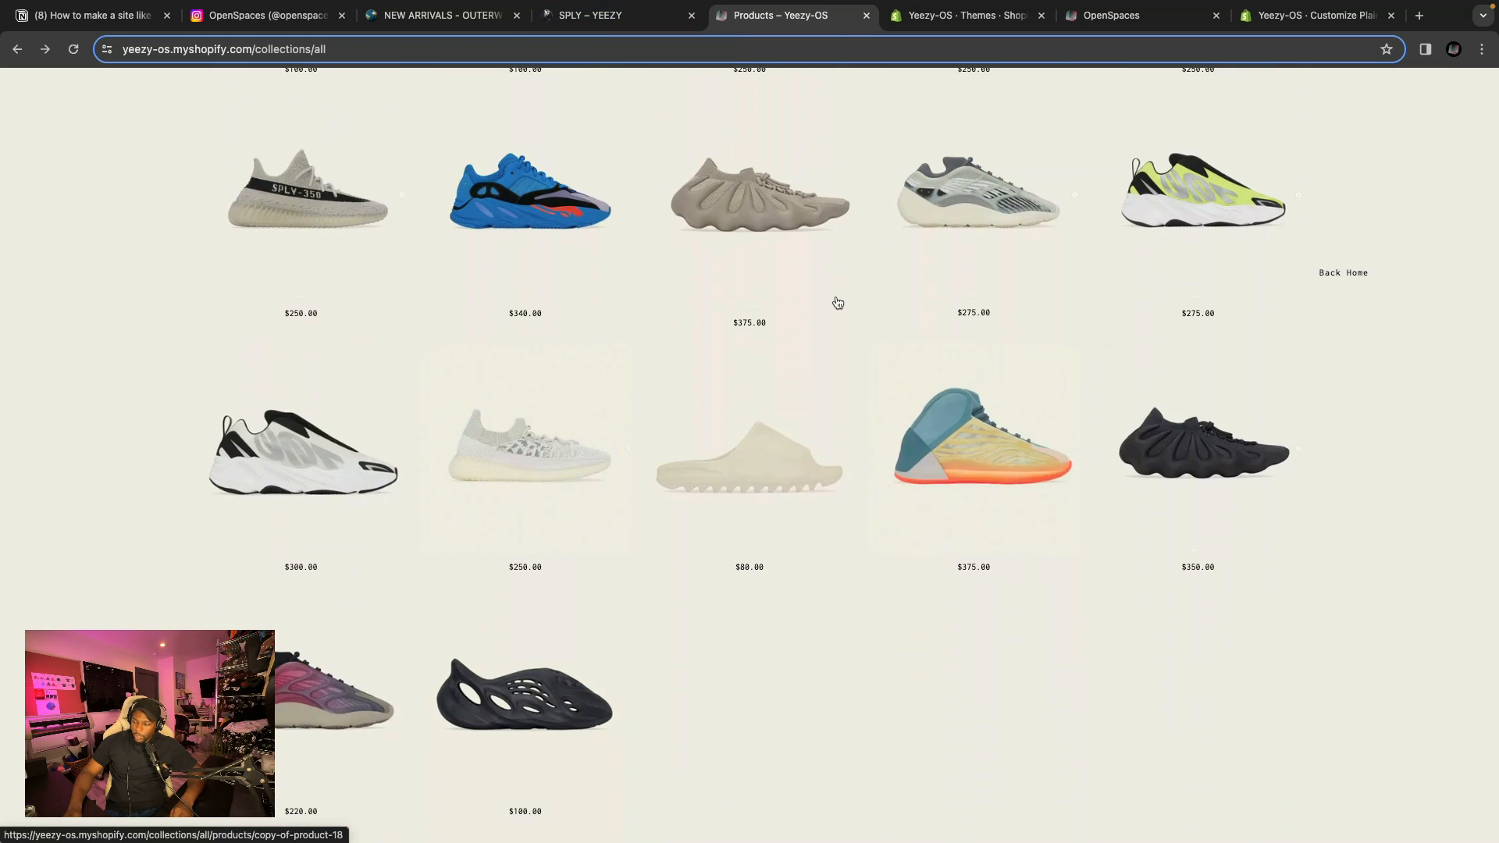
scroll(837, 302, "up", 5)
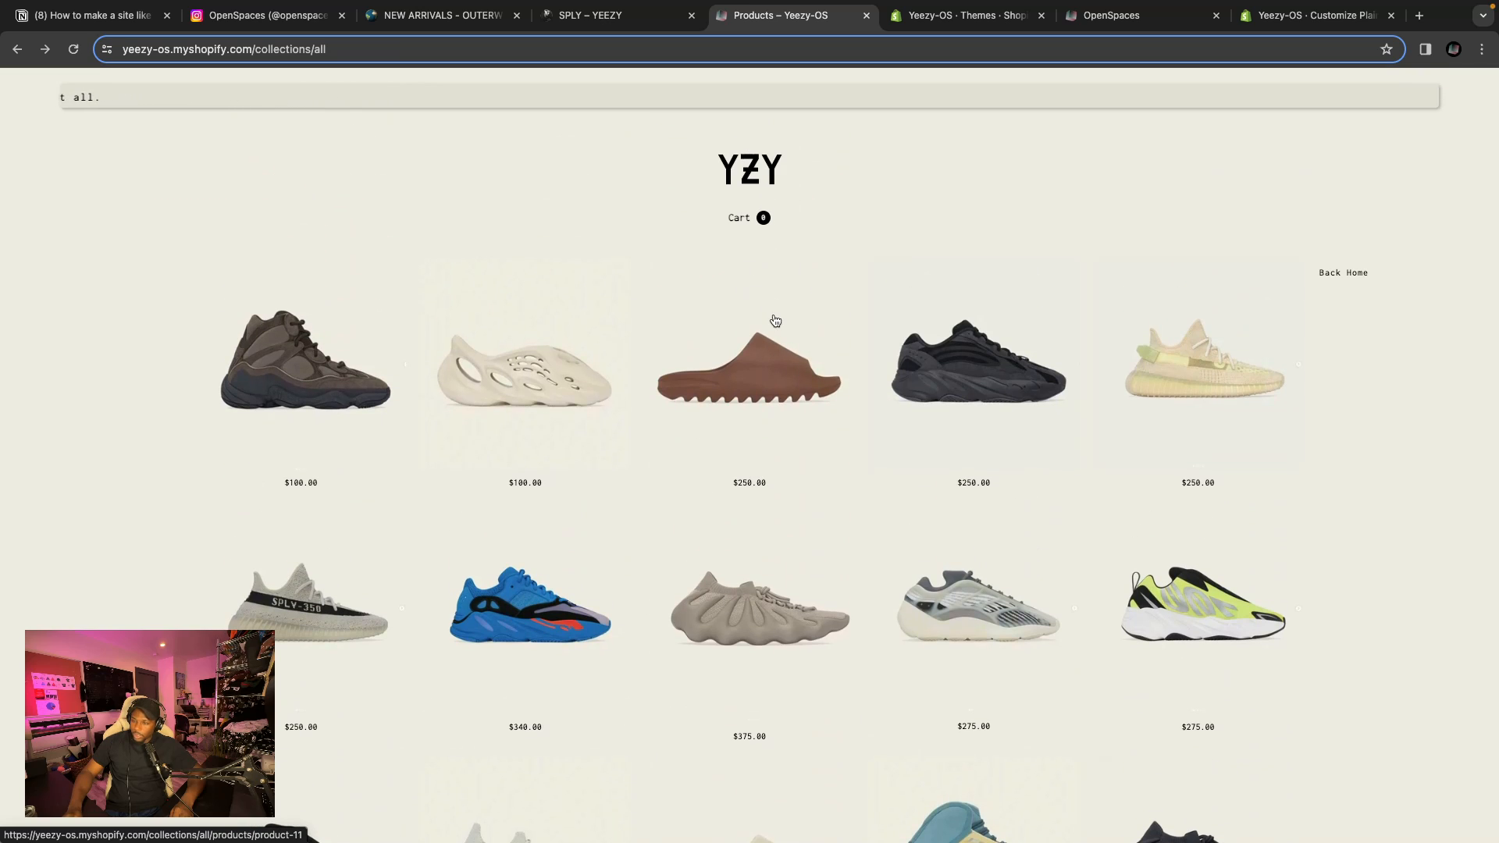
Examine the Plain Jane theme product page on the OpenSpaces site.
left_click(1128, 18)
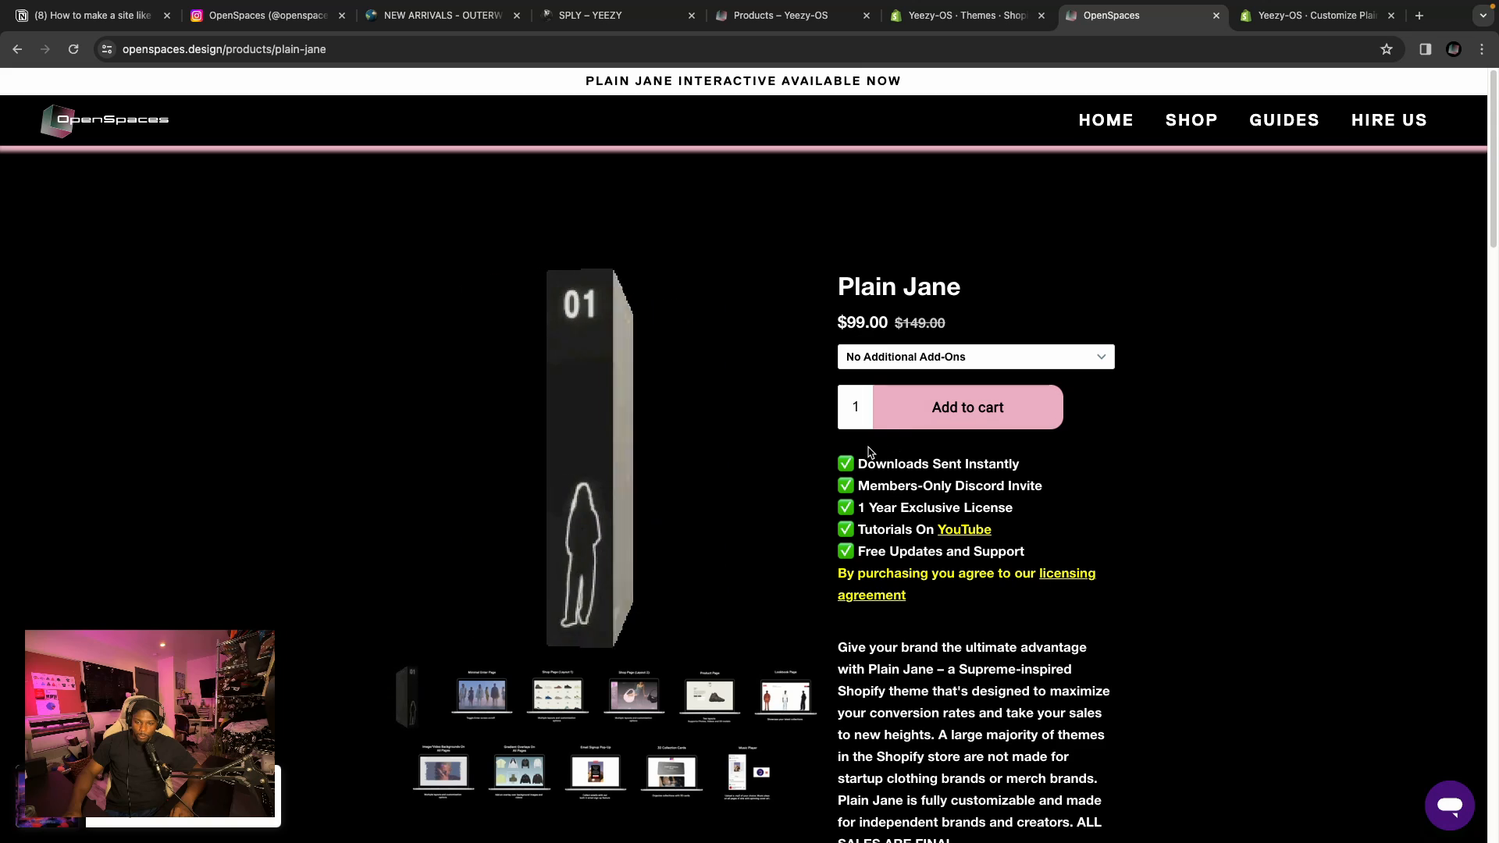
scroll(874, 437, "down", 2)
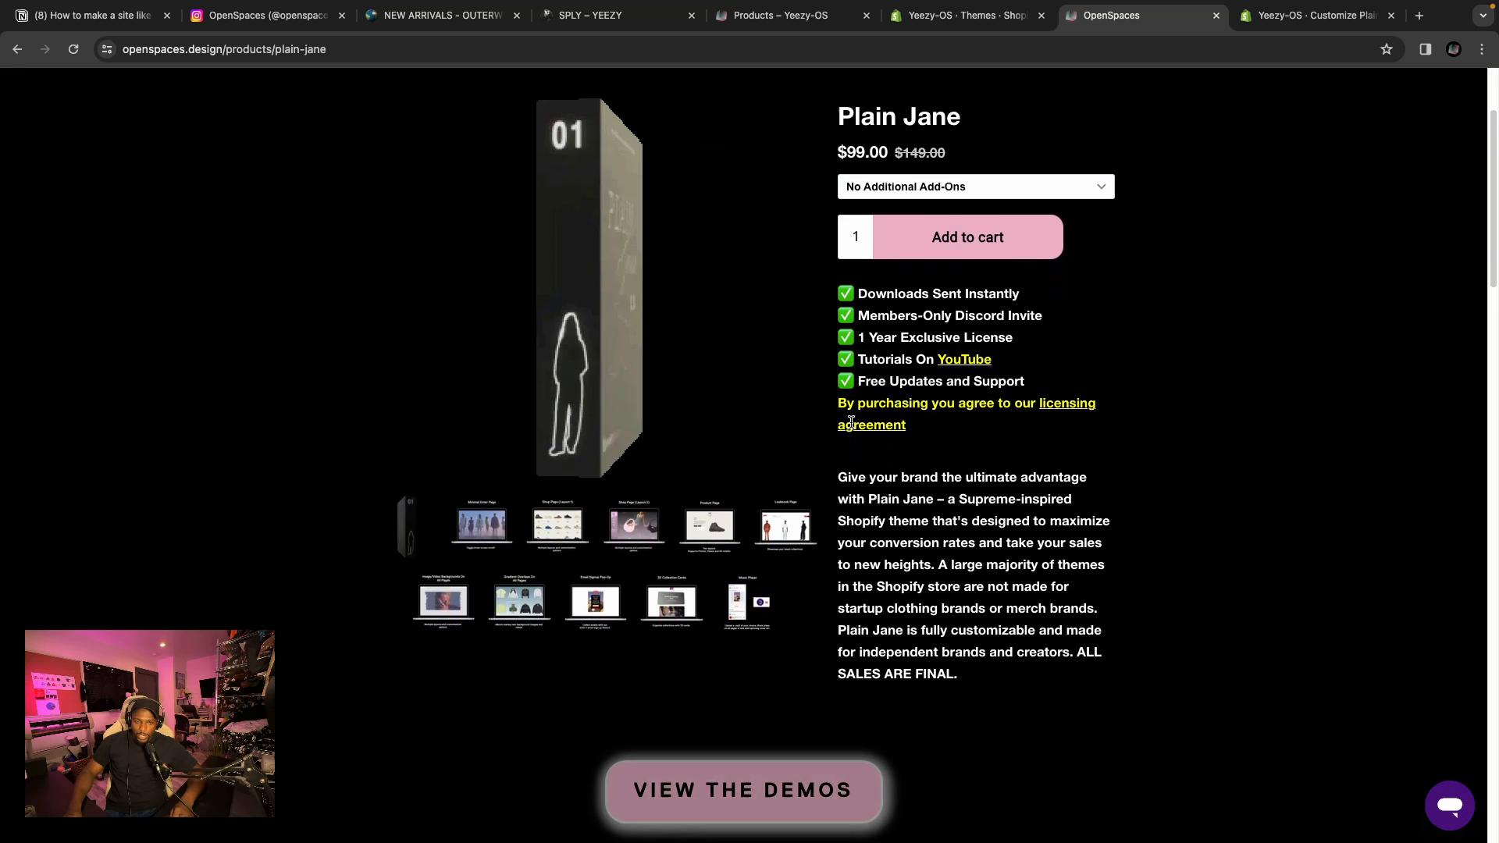
scroll(853, 418, "down", 1)
scroll(851, 414, "up", 4)
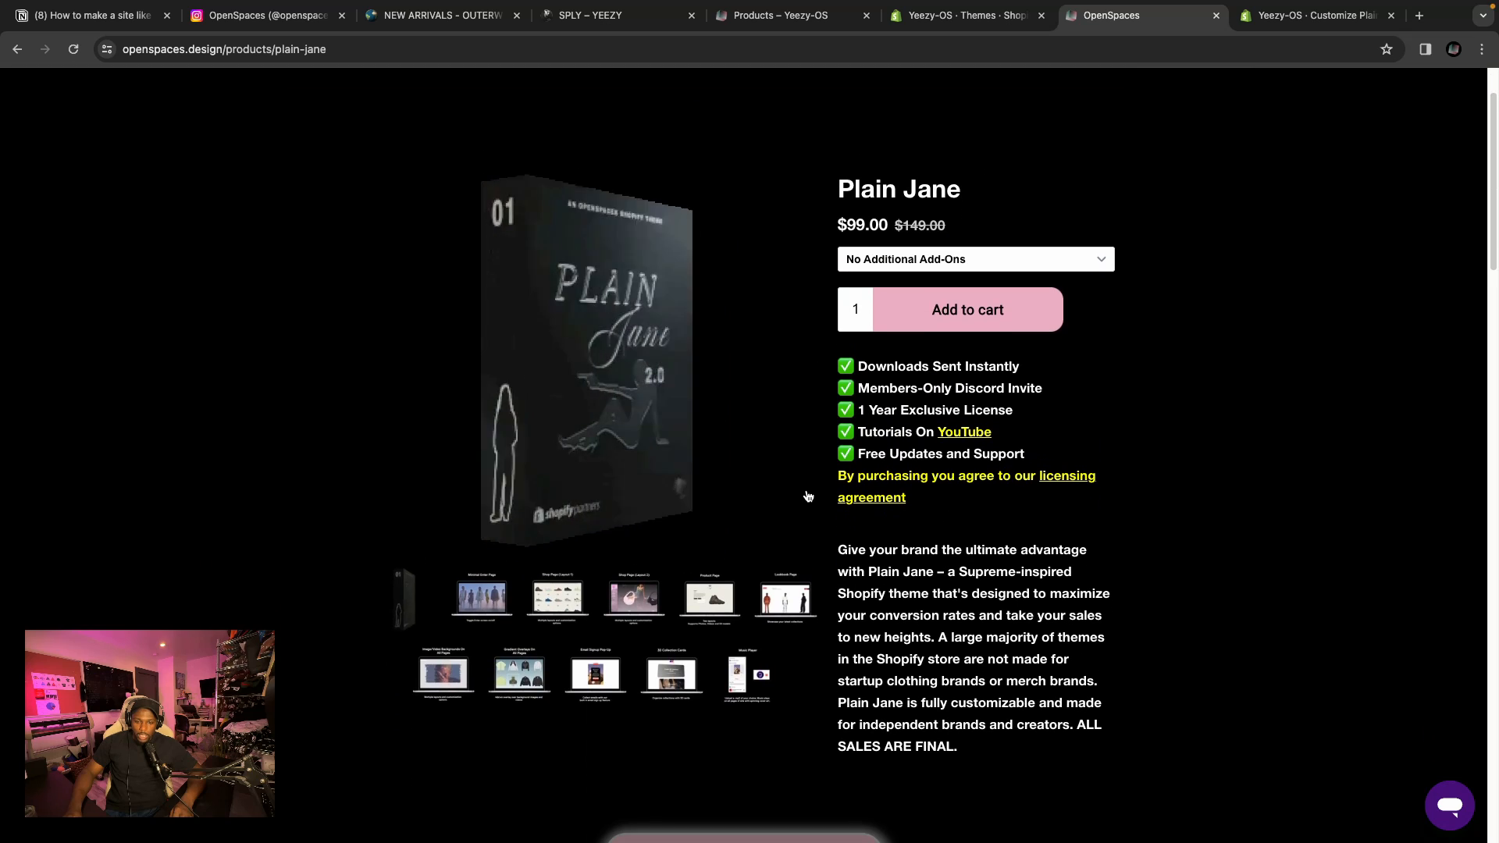
scroll(804, 495, "down", 3)
scroll(809, 498, "up", 1)
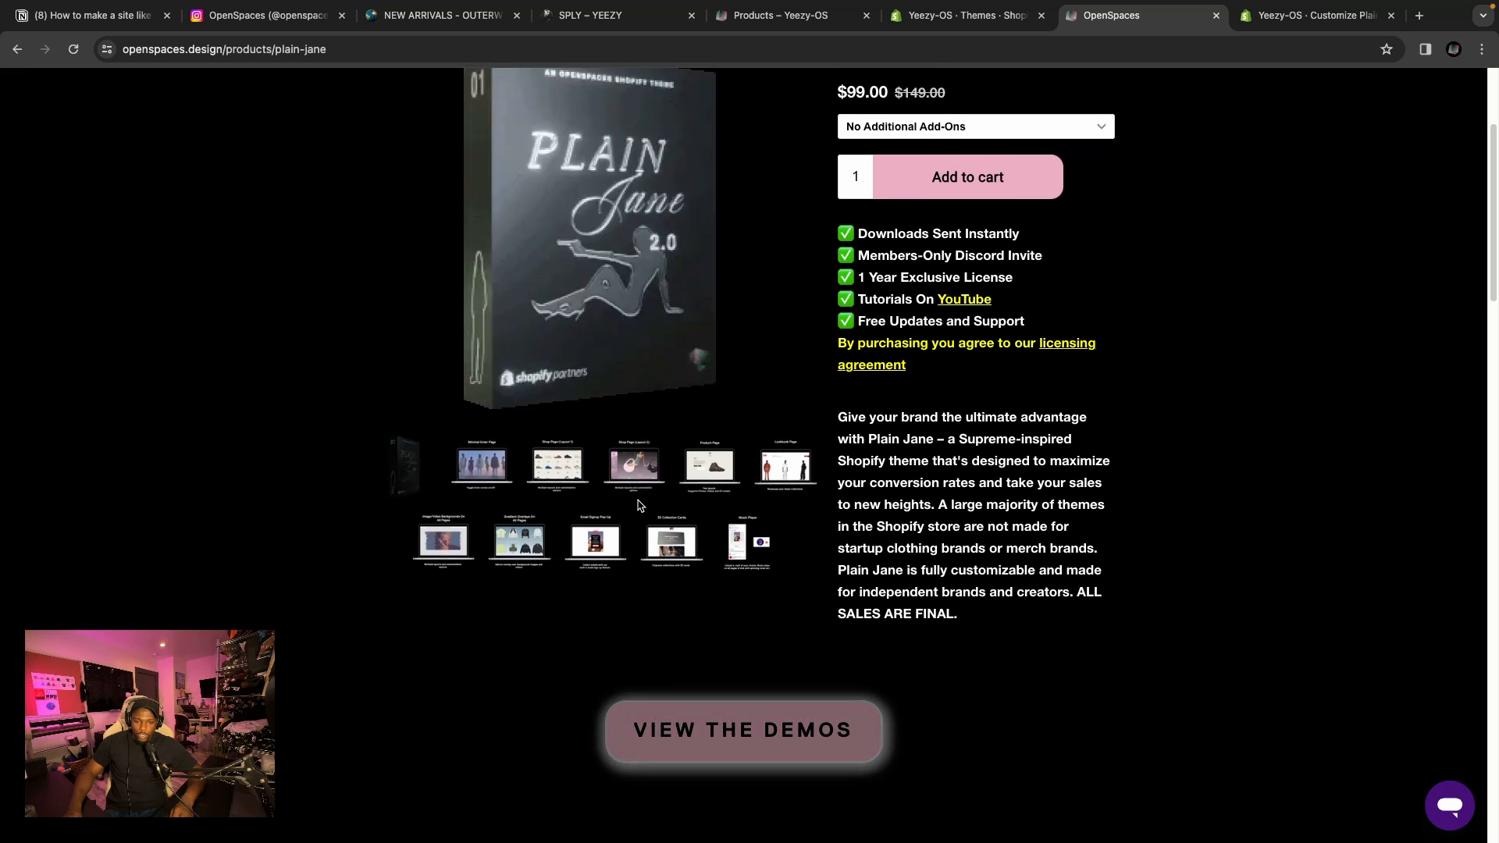
Flip through the Plain Jane theme's preview image gallery of page layouts.
left_click(481, 446)
left_click(565, 521)
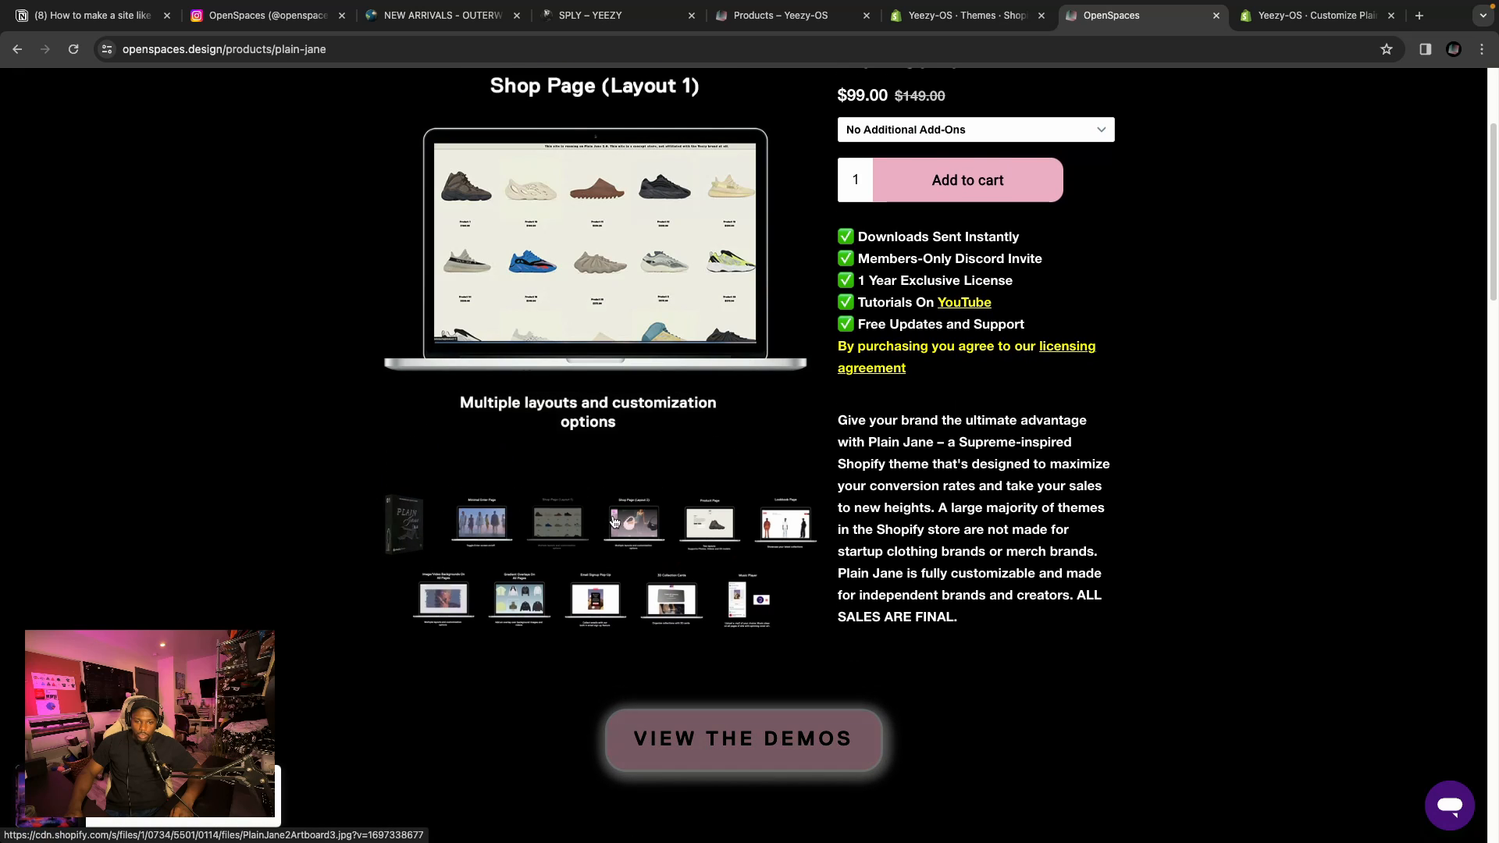
left_click(633, 521)
left_click(709, 522)
left_click(787, 521)
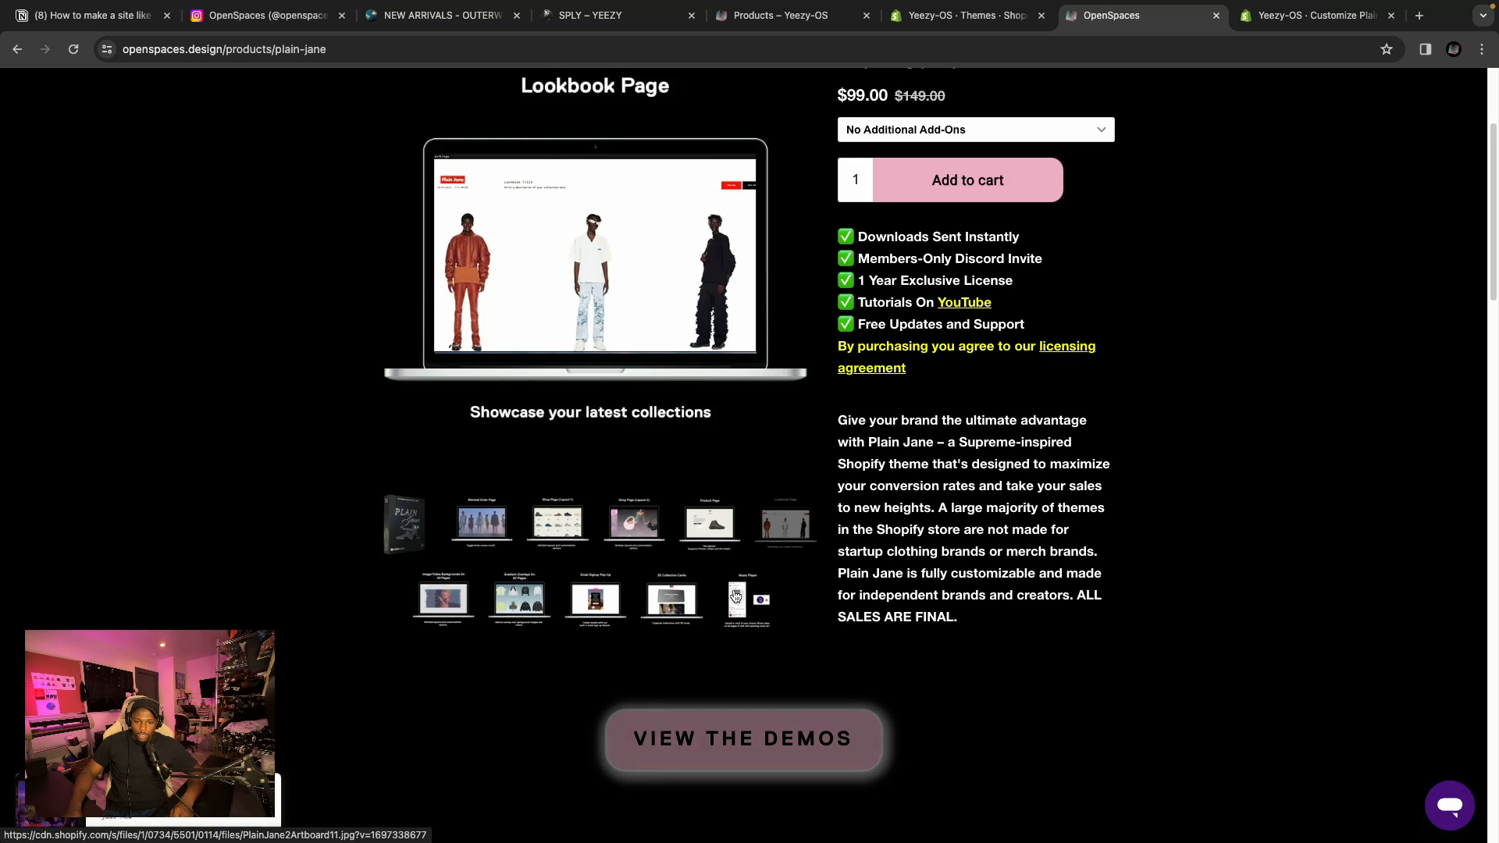
left_click(748, 599)
left_click(556, 538)
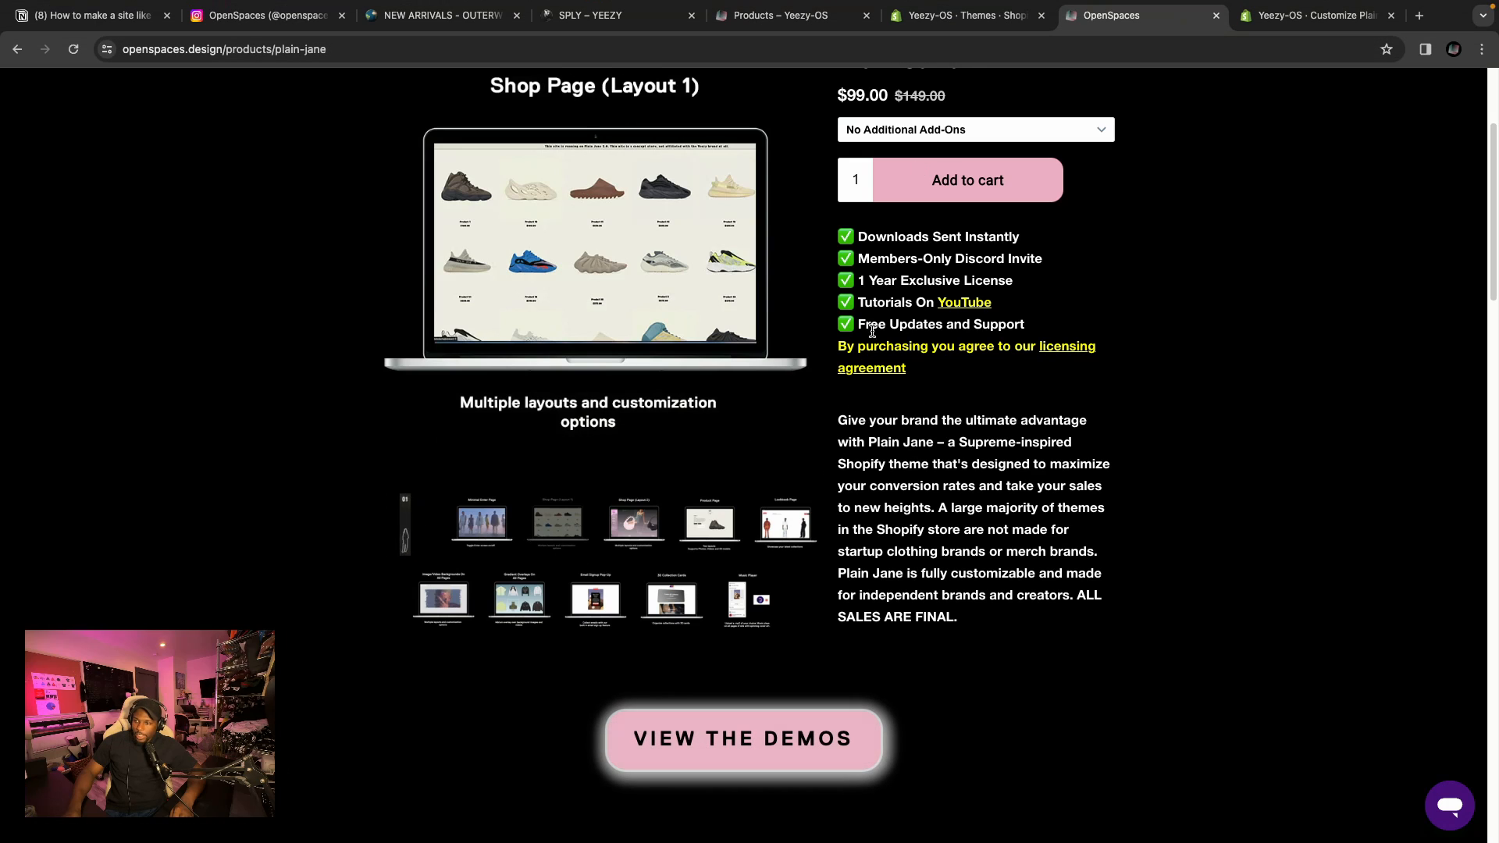
Review the store's Shopify themes list with the current Plain jane v2.0 theme.
left_click(947, 17)
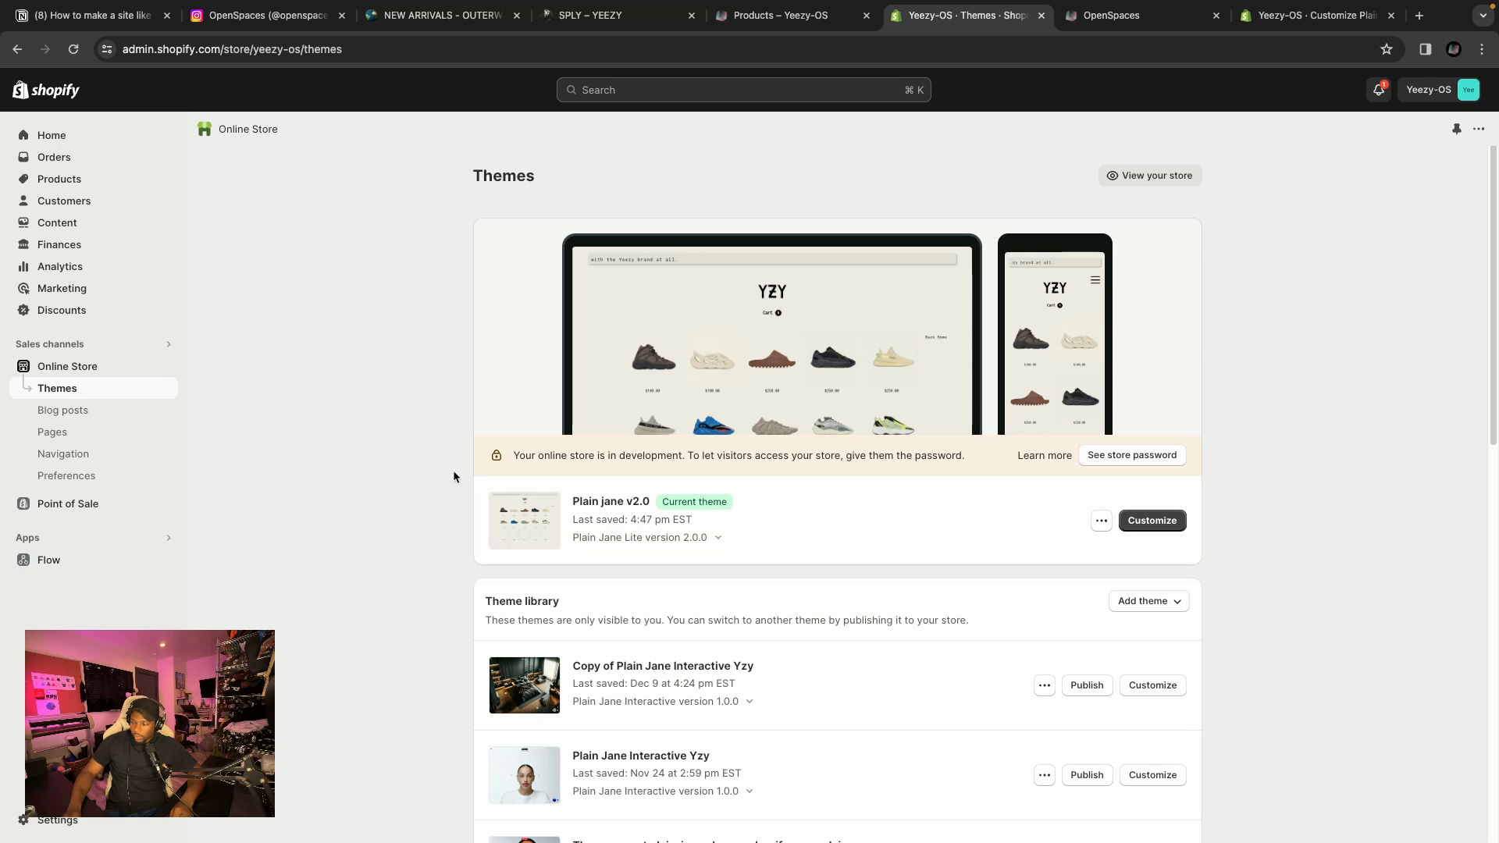
scroll(709, 527, "down", 2)
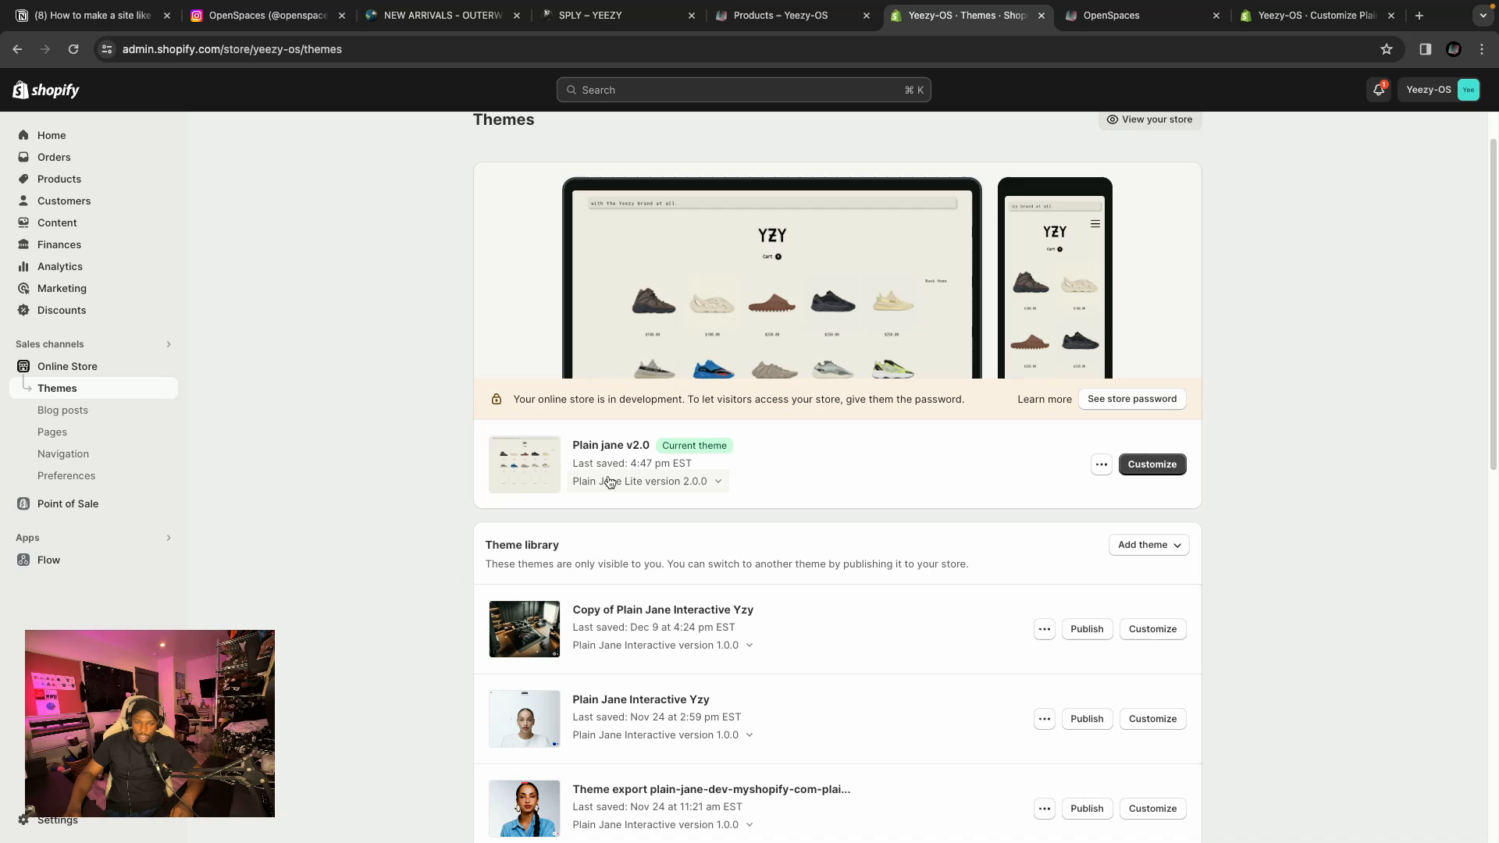
scroll(625, 468, "up", 2)
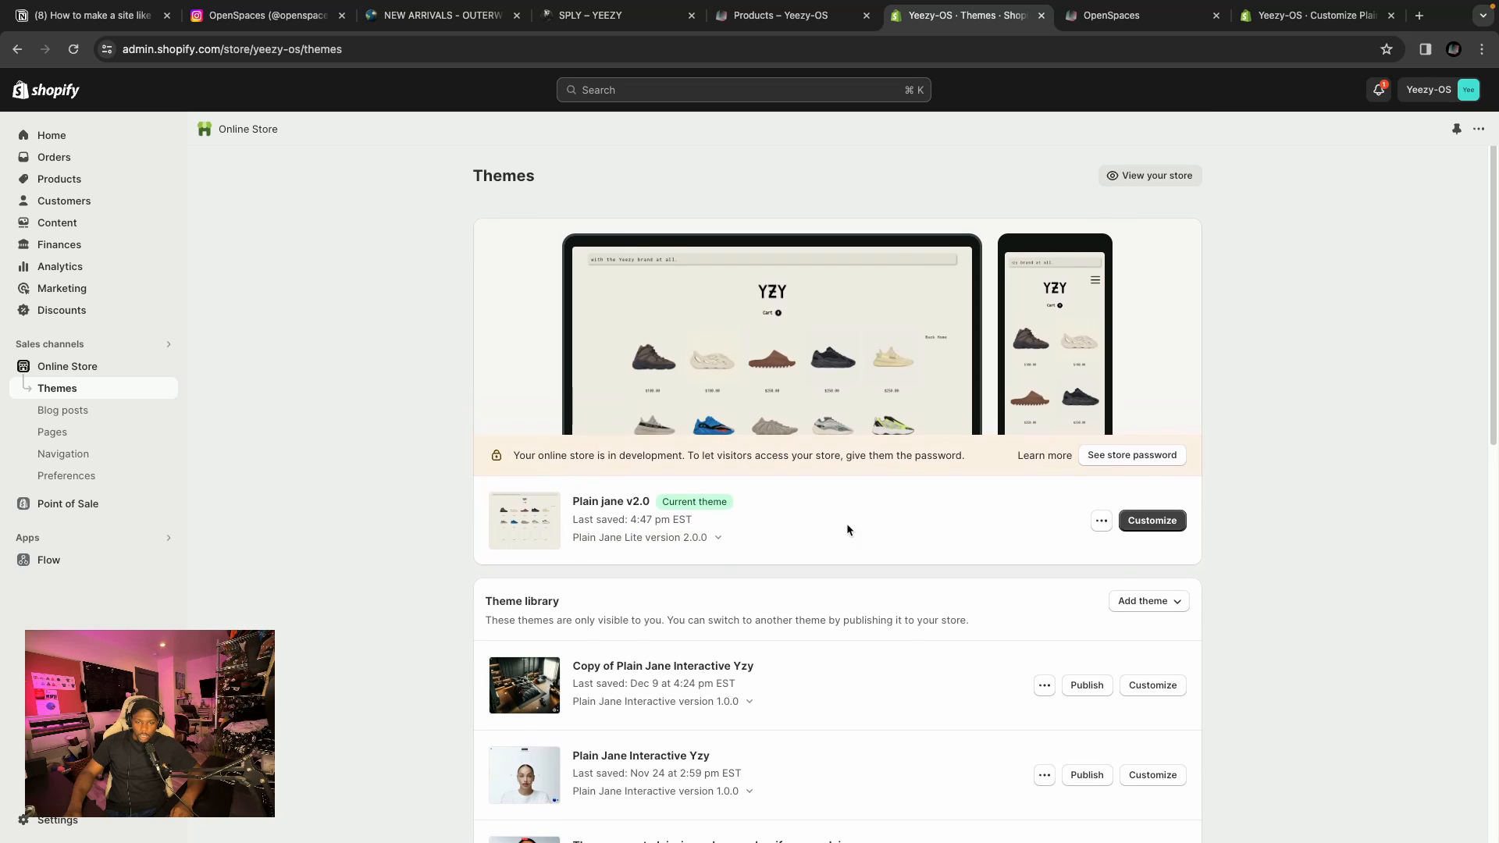
Open the Plain jane v2.0 theme in the editor and browse the page template selector.
left_click(1142, 522)
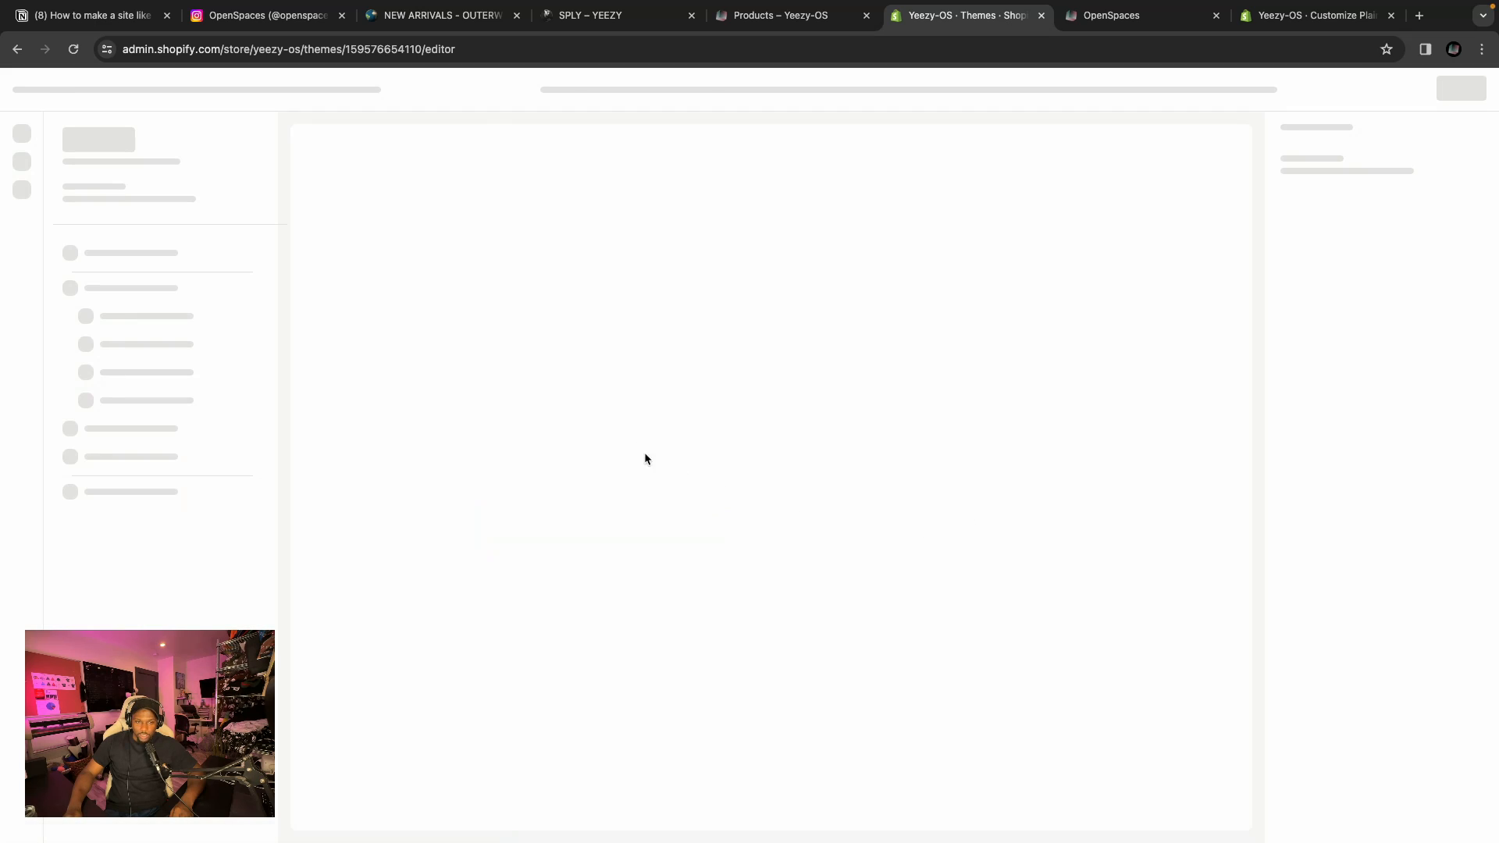
left_click(804, 90)
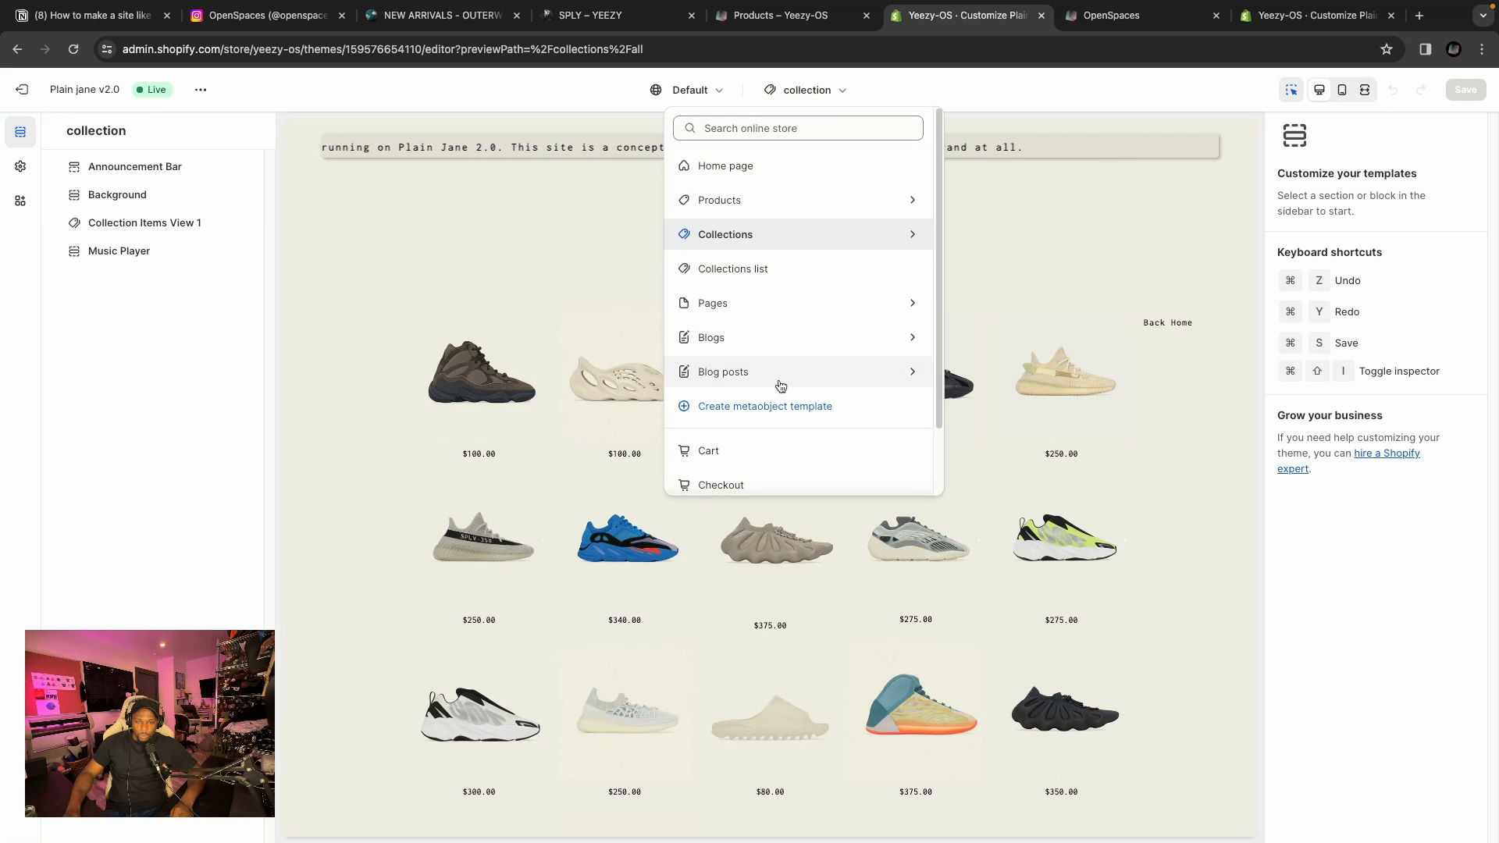
scroll(761, 375, "down", 2)
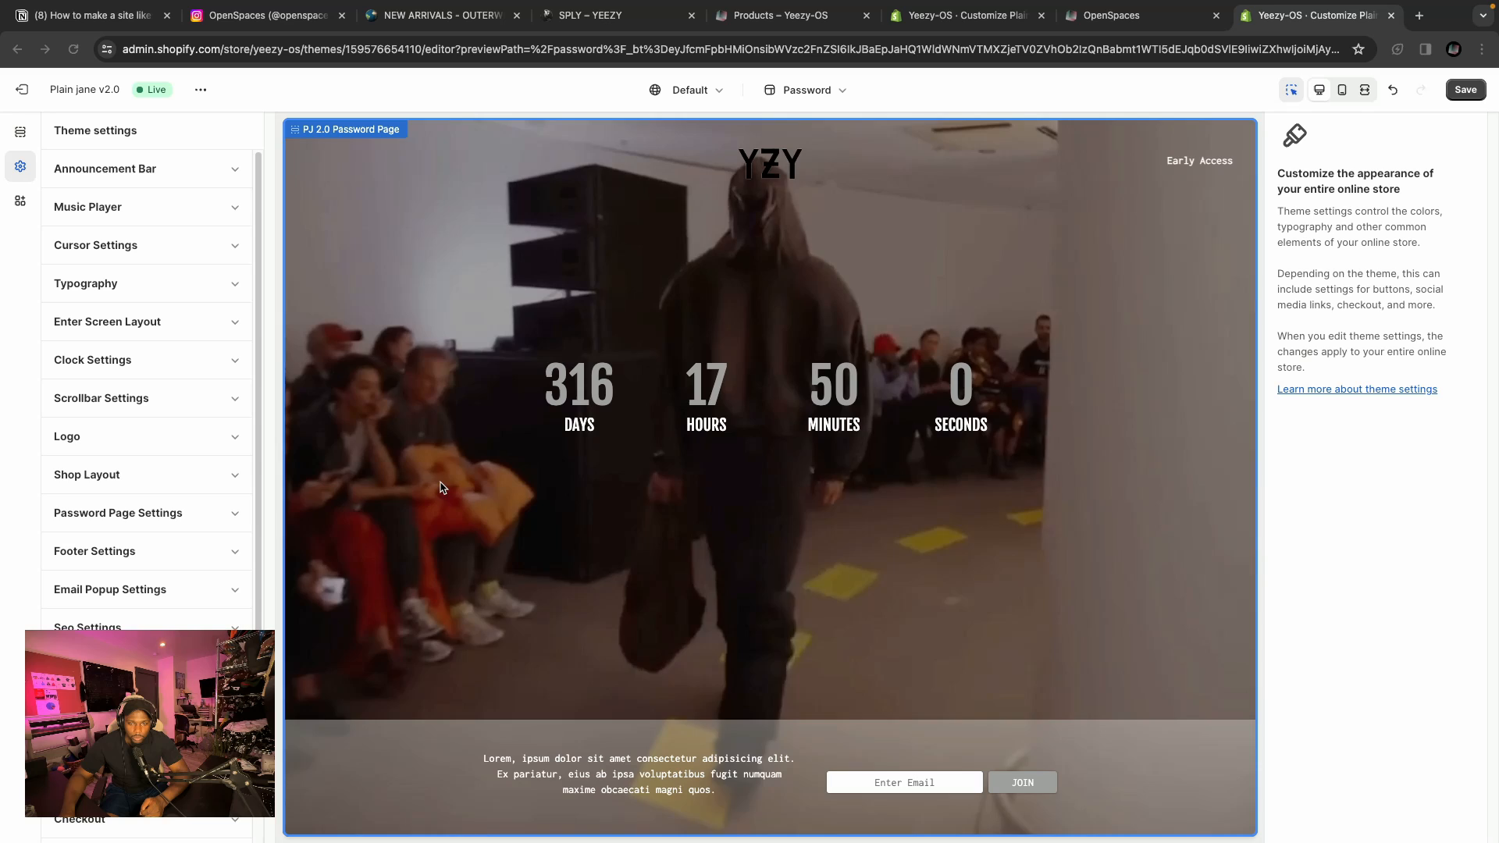
Switch from the password page sections to theme settings and expand the Logo settings.
left_click(20, 135)
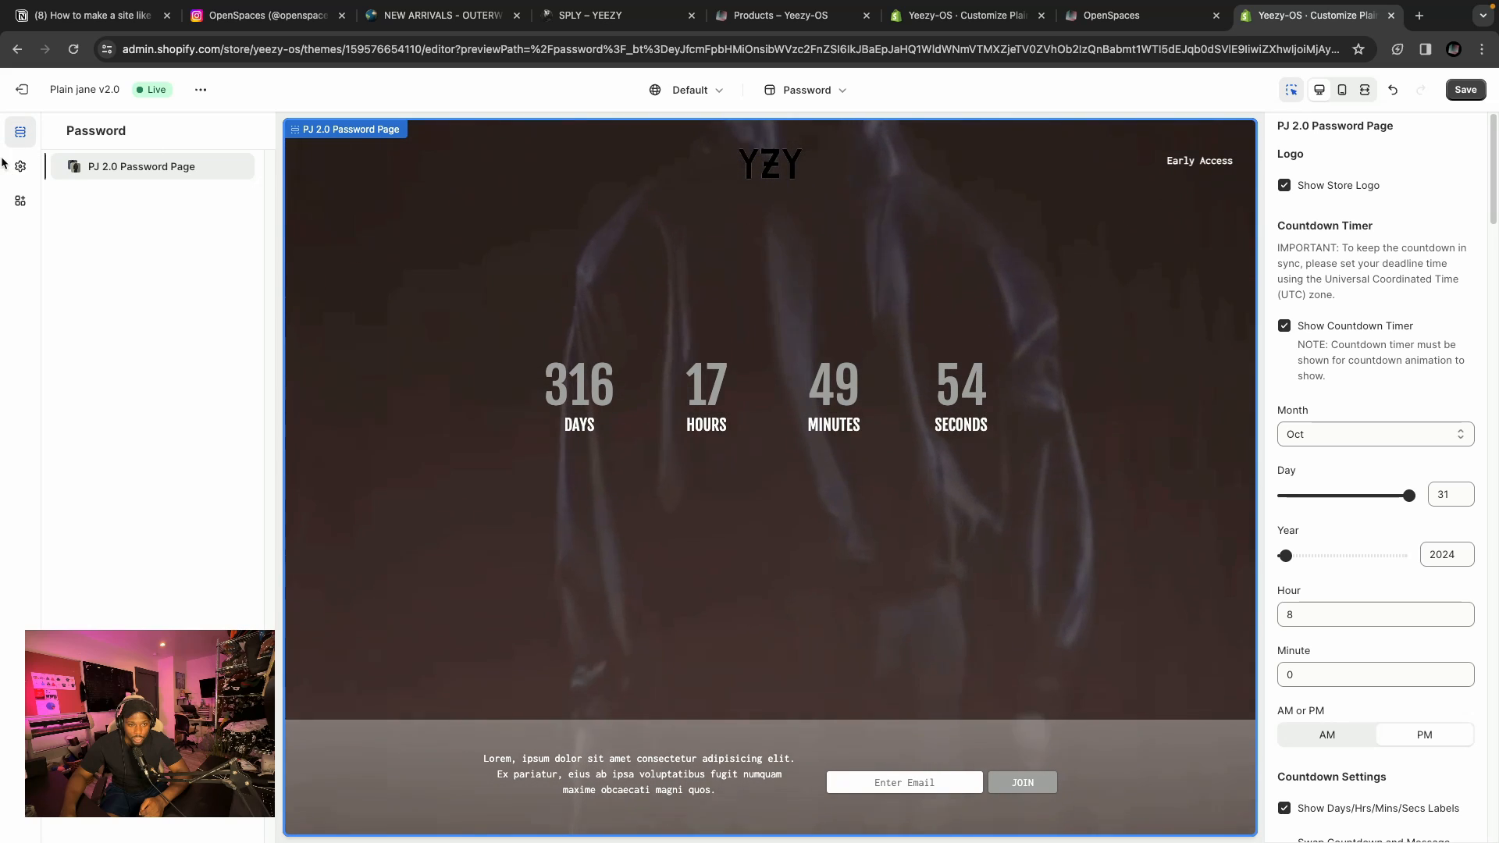
left_click(21, 167)
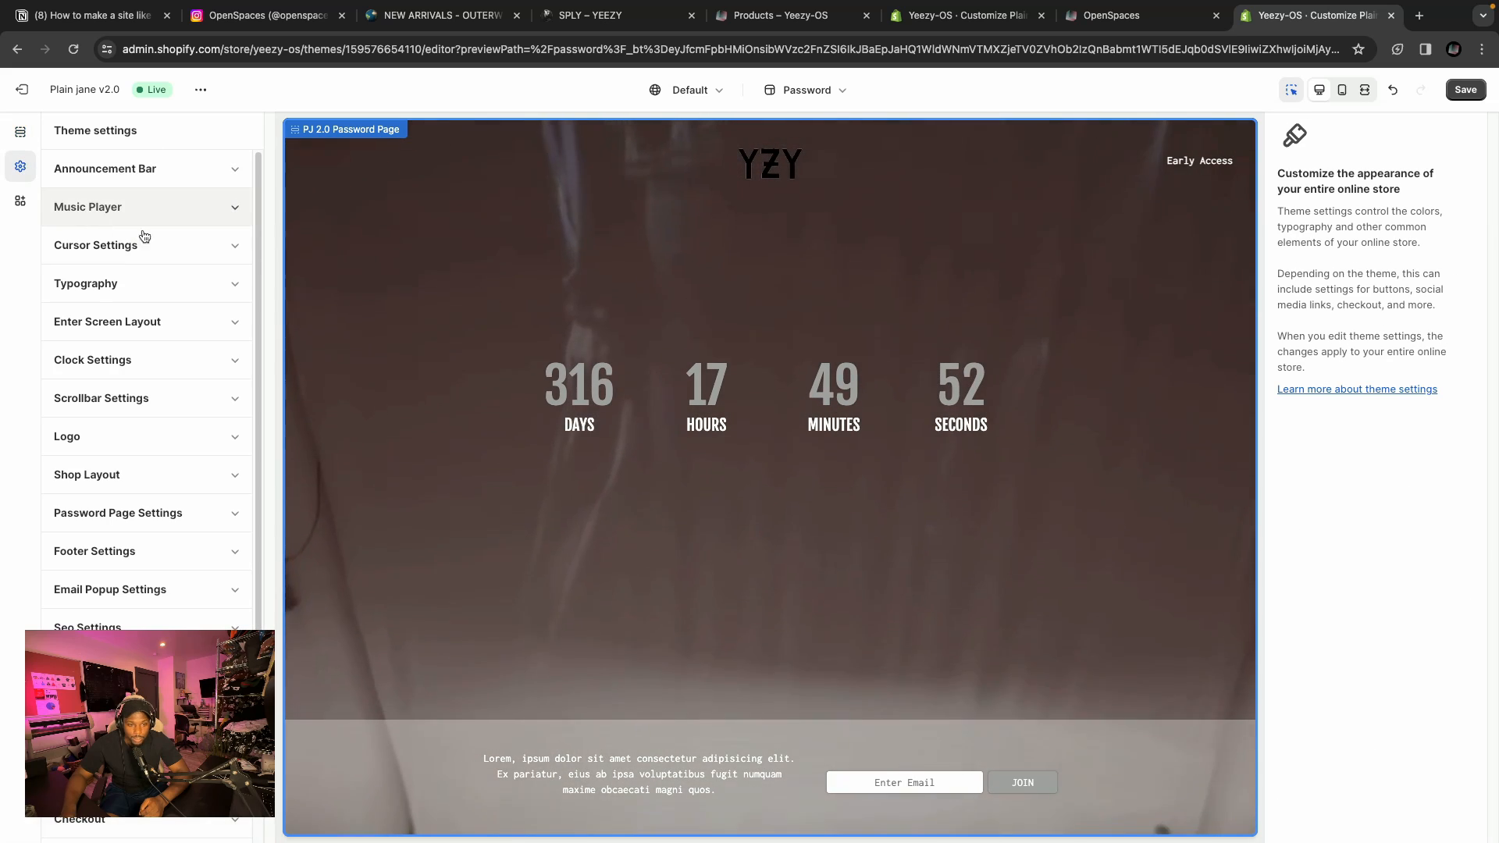
left_click(160, 438)
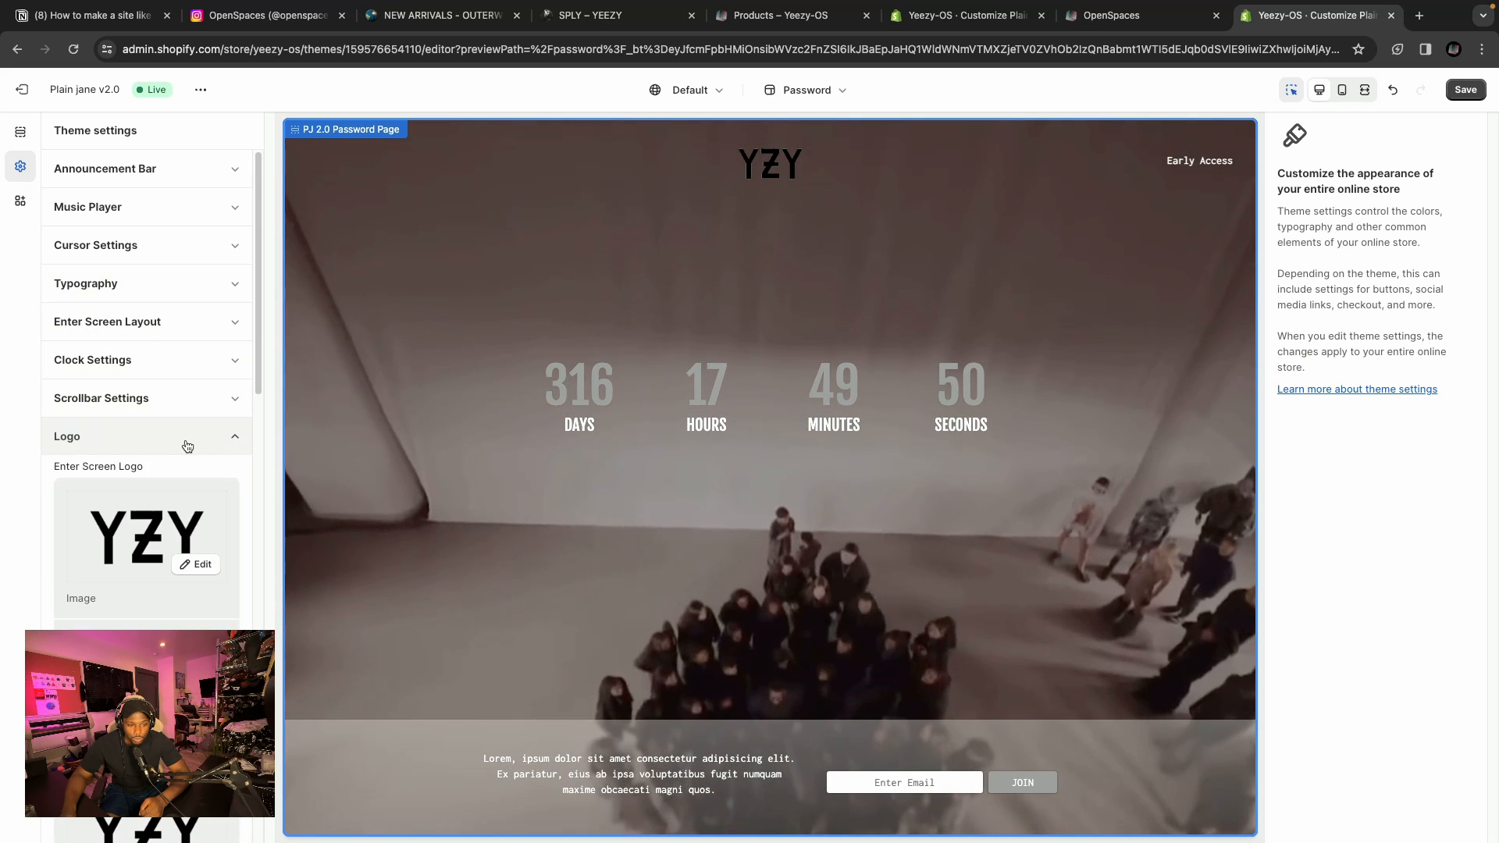
Review the enter screen, default and collection page logo images and sizes, then collapse the Logo settings.
scroll(228, 453, "down", 3)
scroll(229, 446, "down", 3)
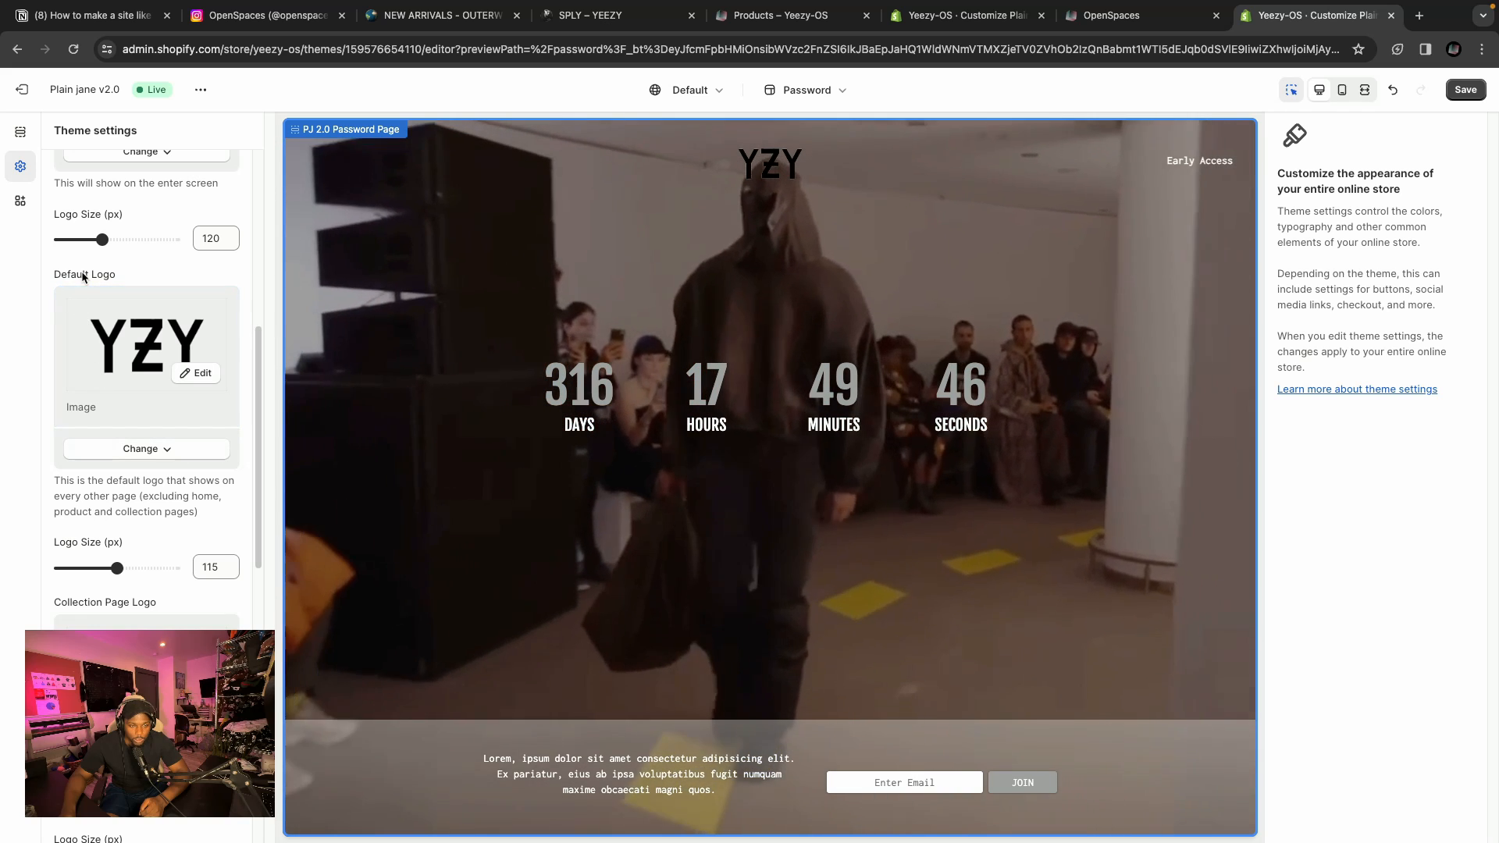
triple_click(84, 274)
left_click(131, 269)
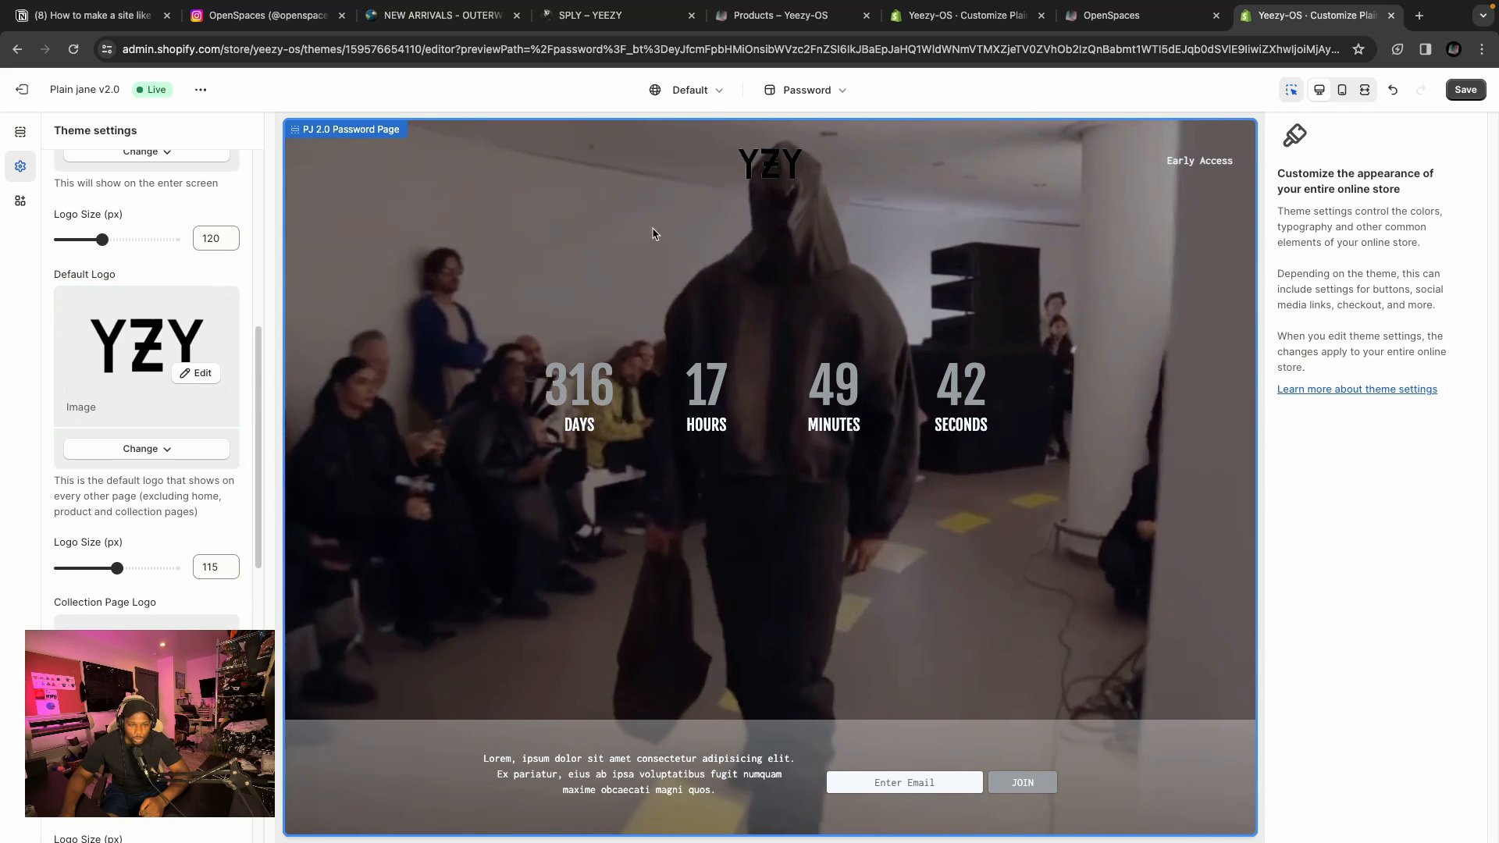
scroll(194, 418, "up", 1)
scroll(194, 418, "up", 5)
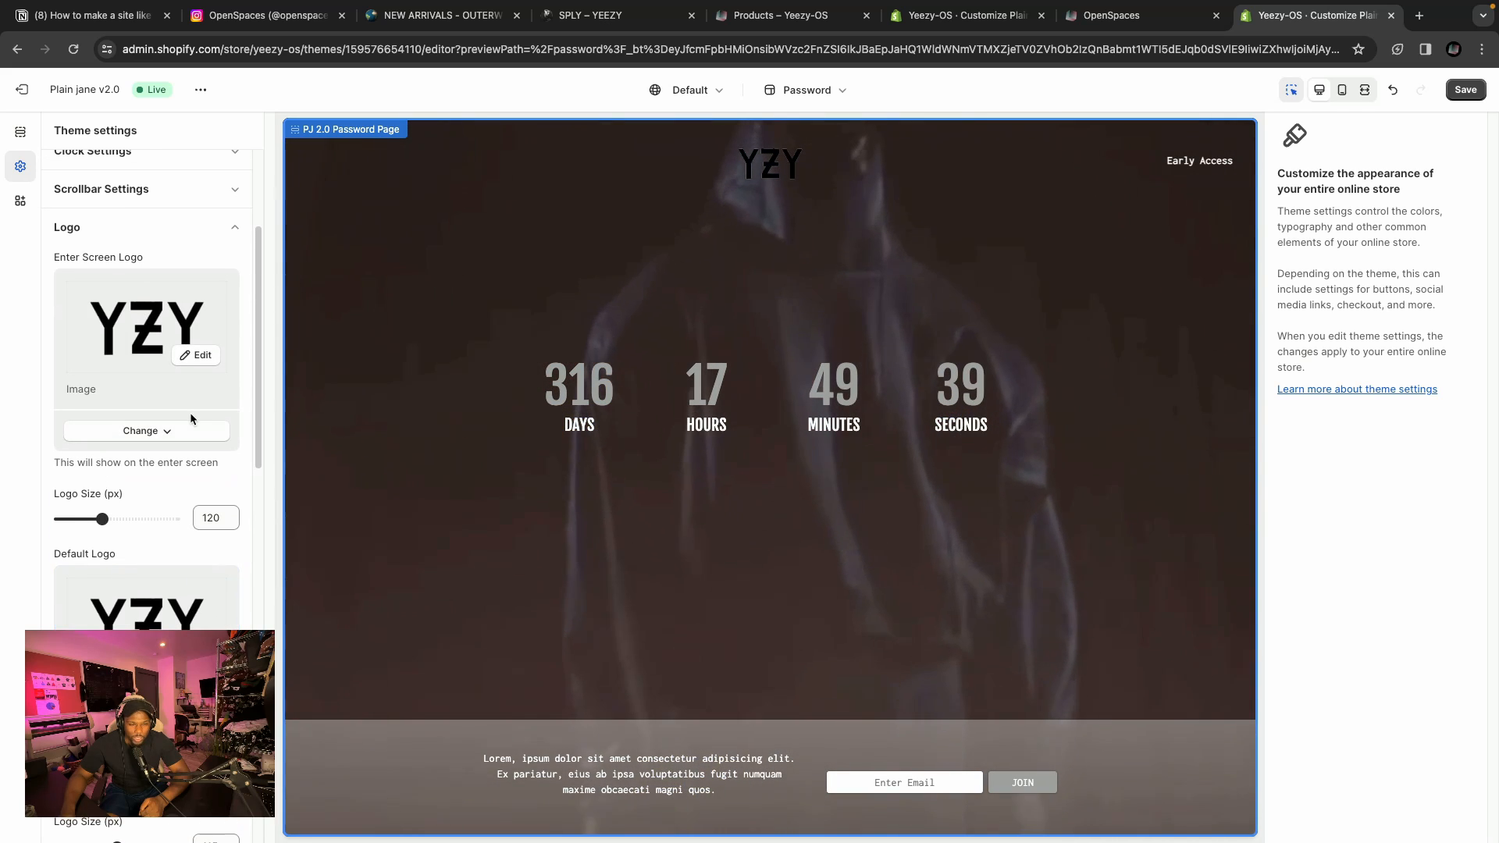
scroll(187, 420, "down", 4)
scroll(182, 422, "down", 10)
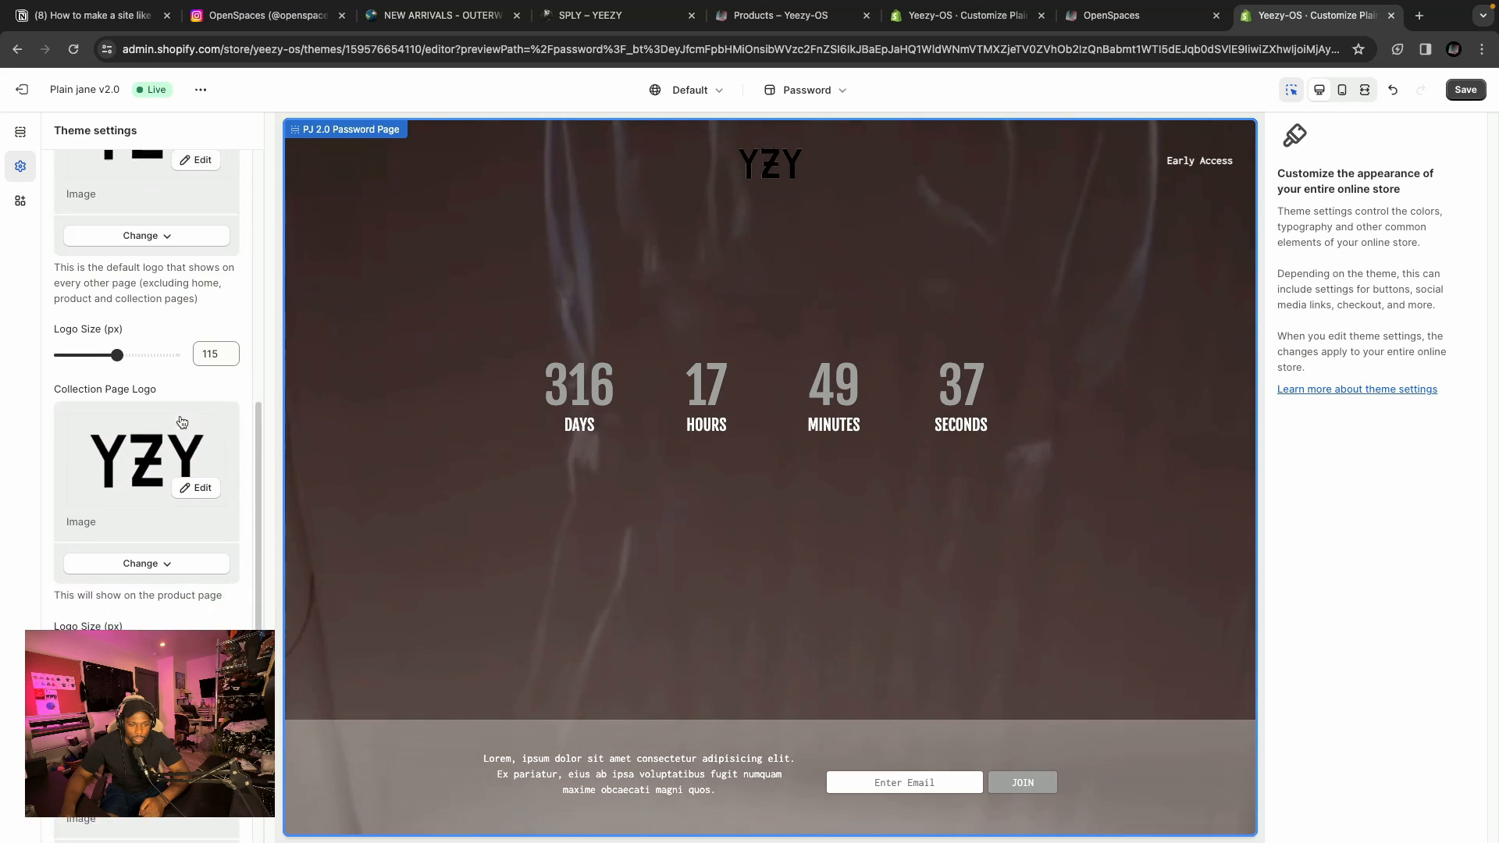
scroll(182, 422, "down", 3)
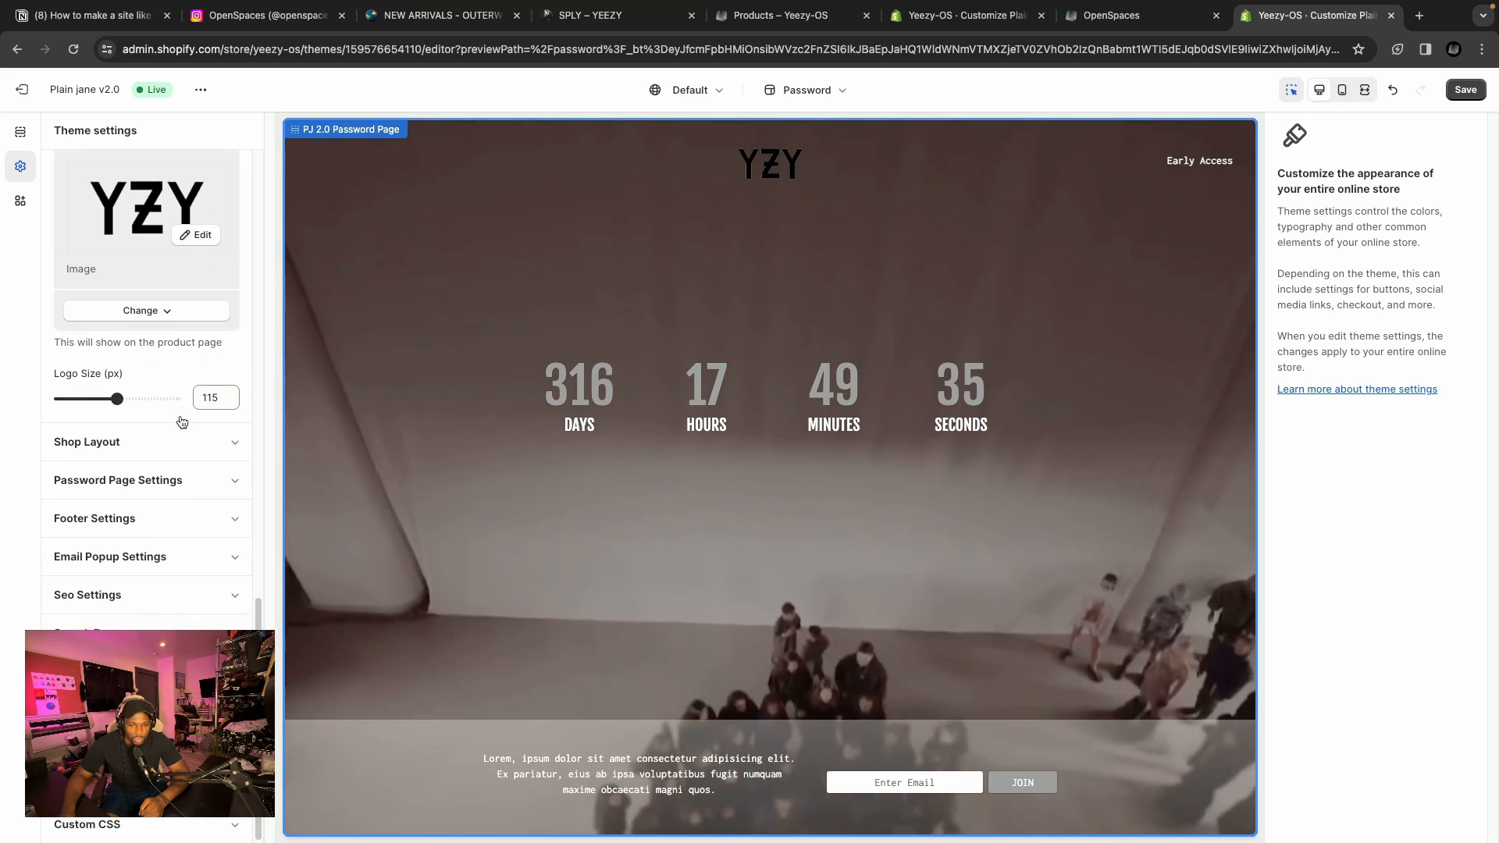
scroll(182, 421, "up", 5)
scroll(181, 422, "up", 5)
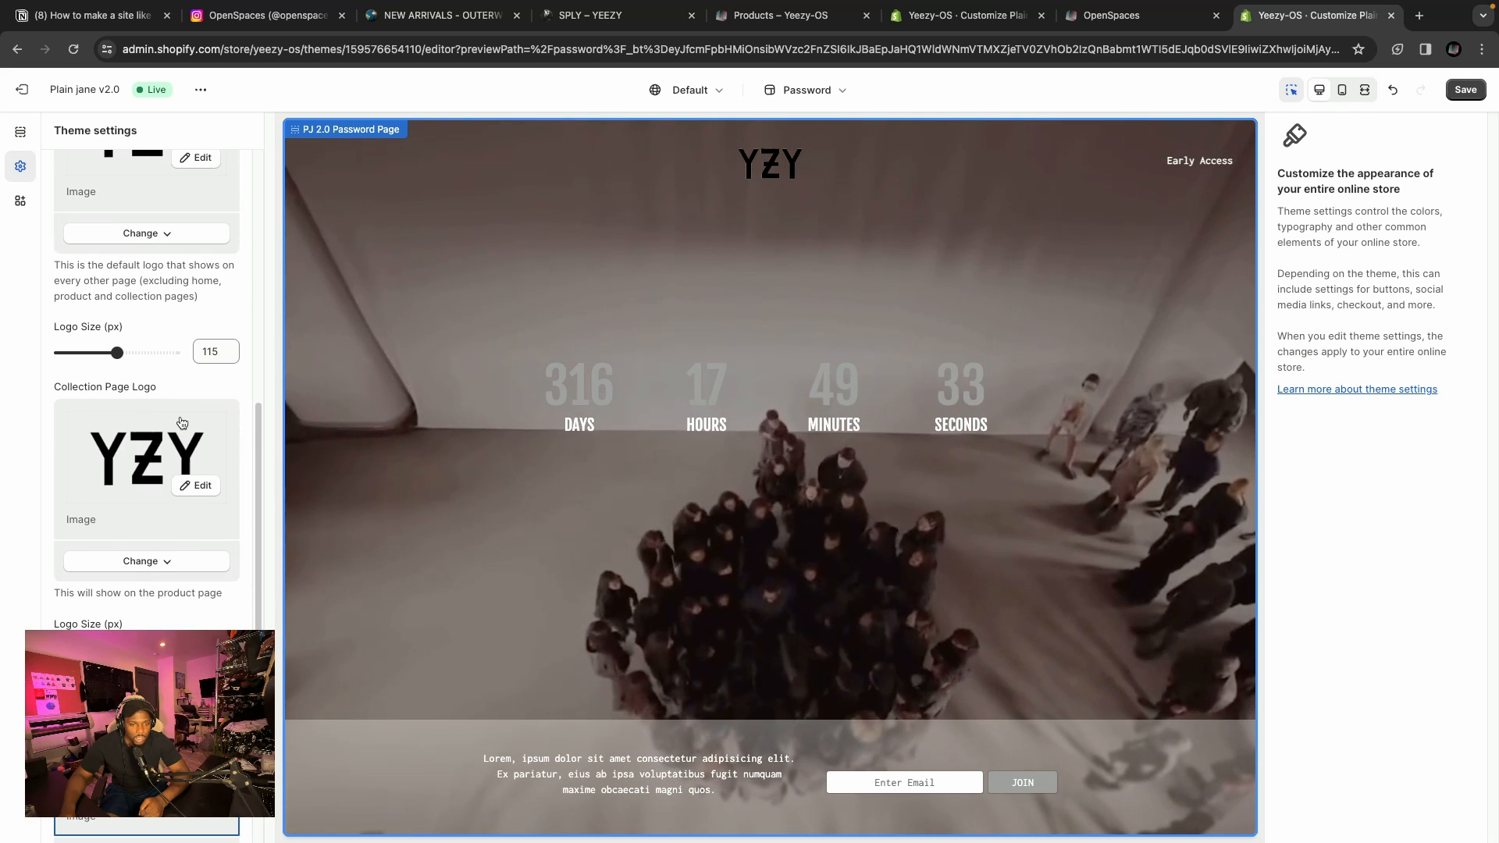
scroll(181, 422, "up", 2)
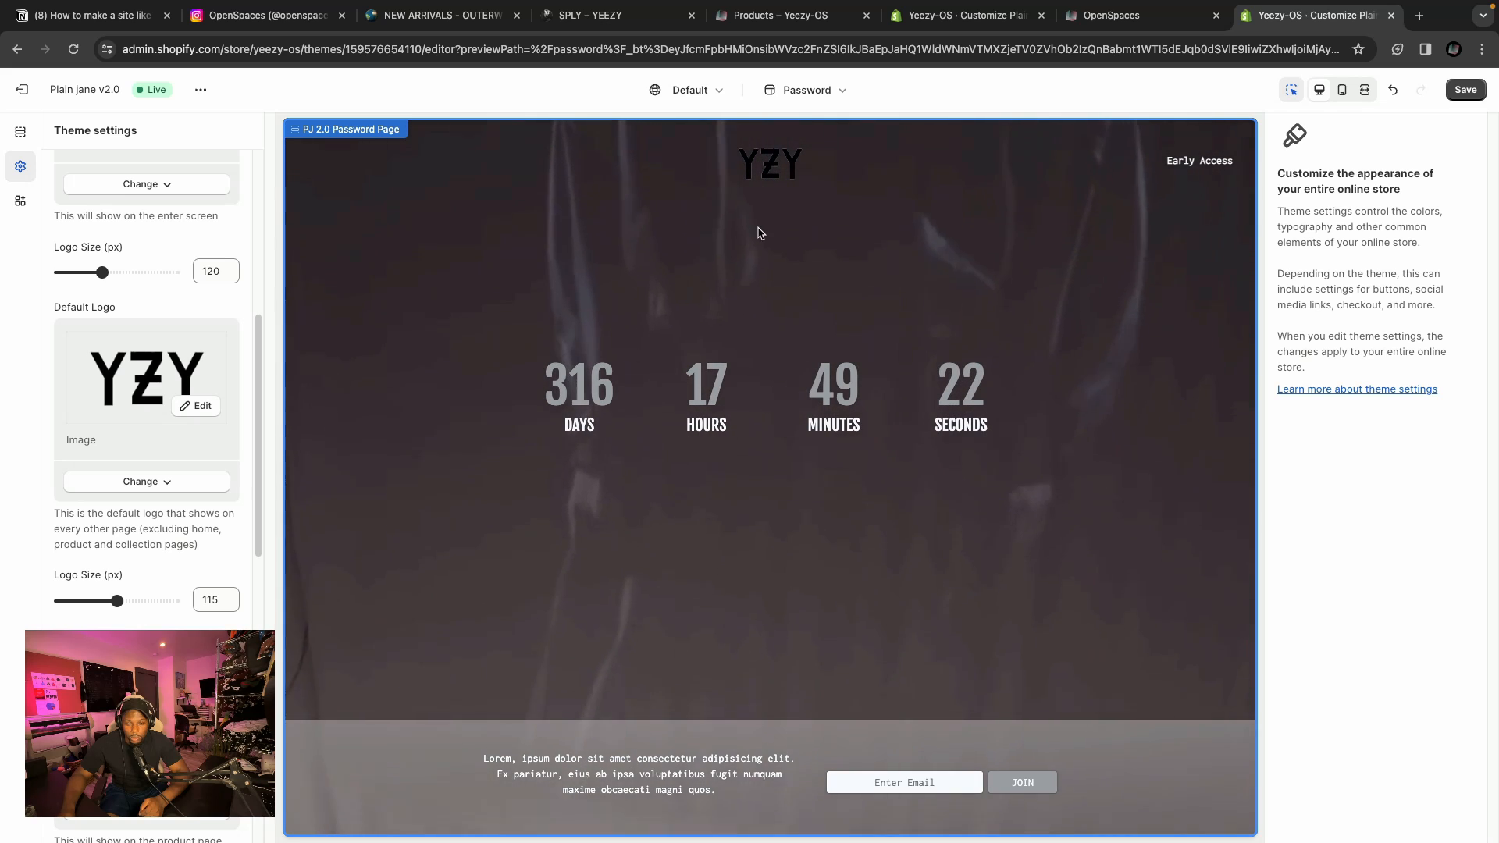
scroll(213, 281, "up", 6)
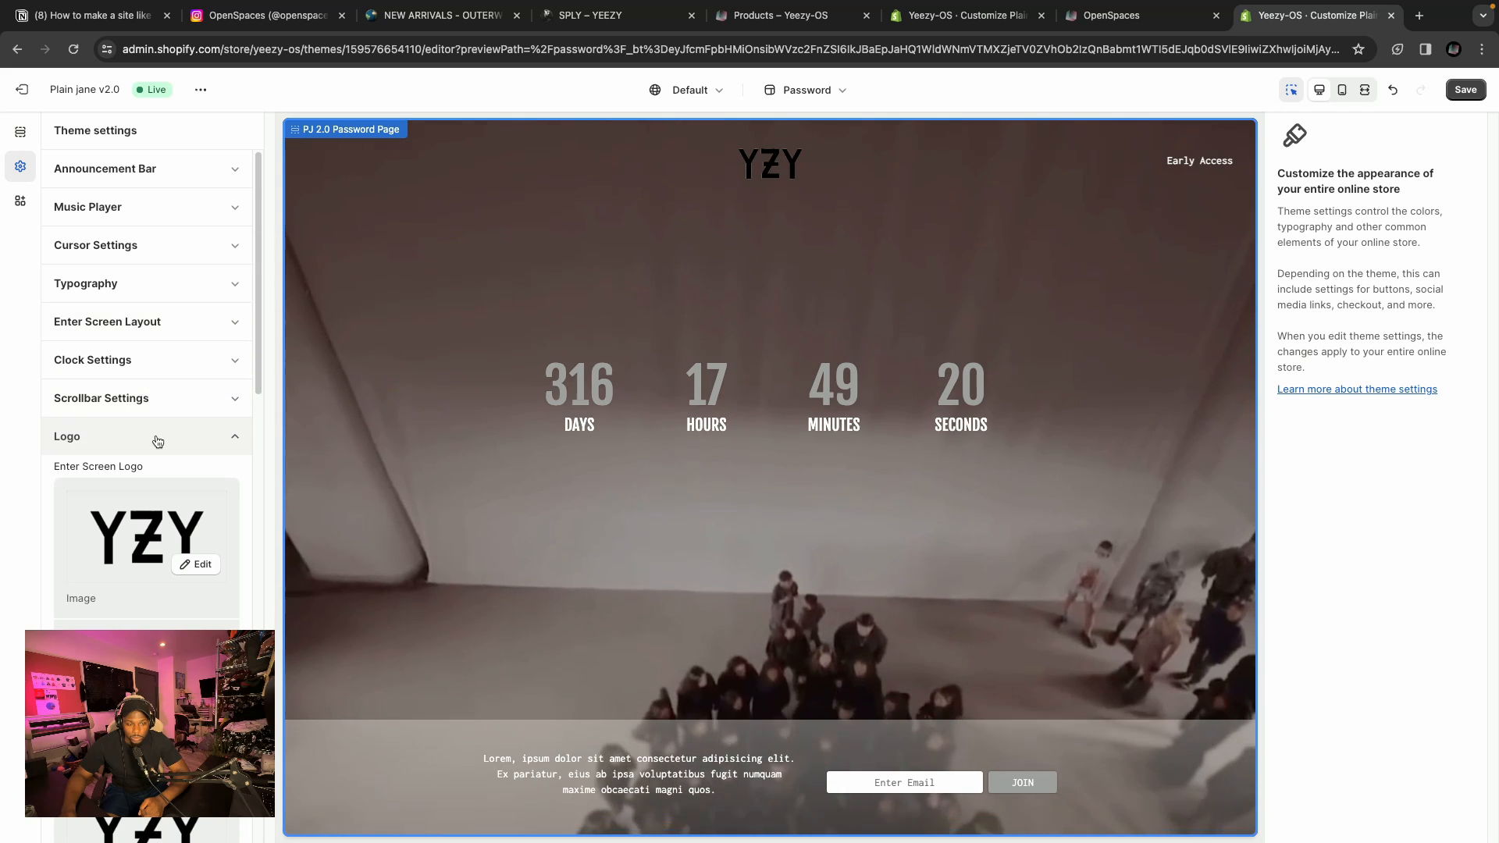
left_click(156, 439)
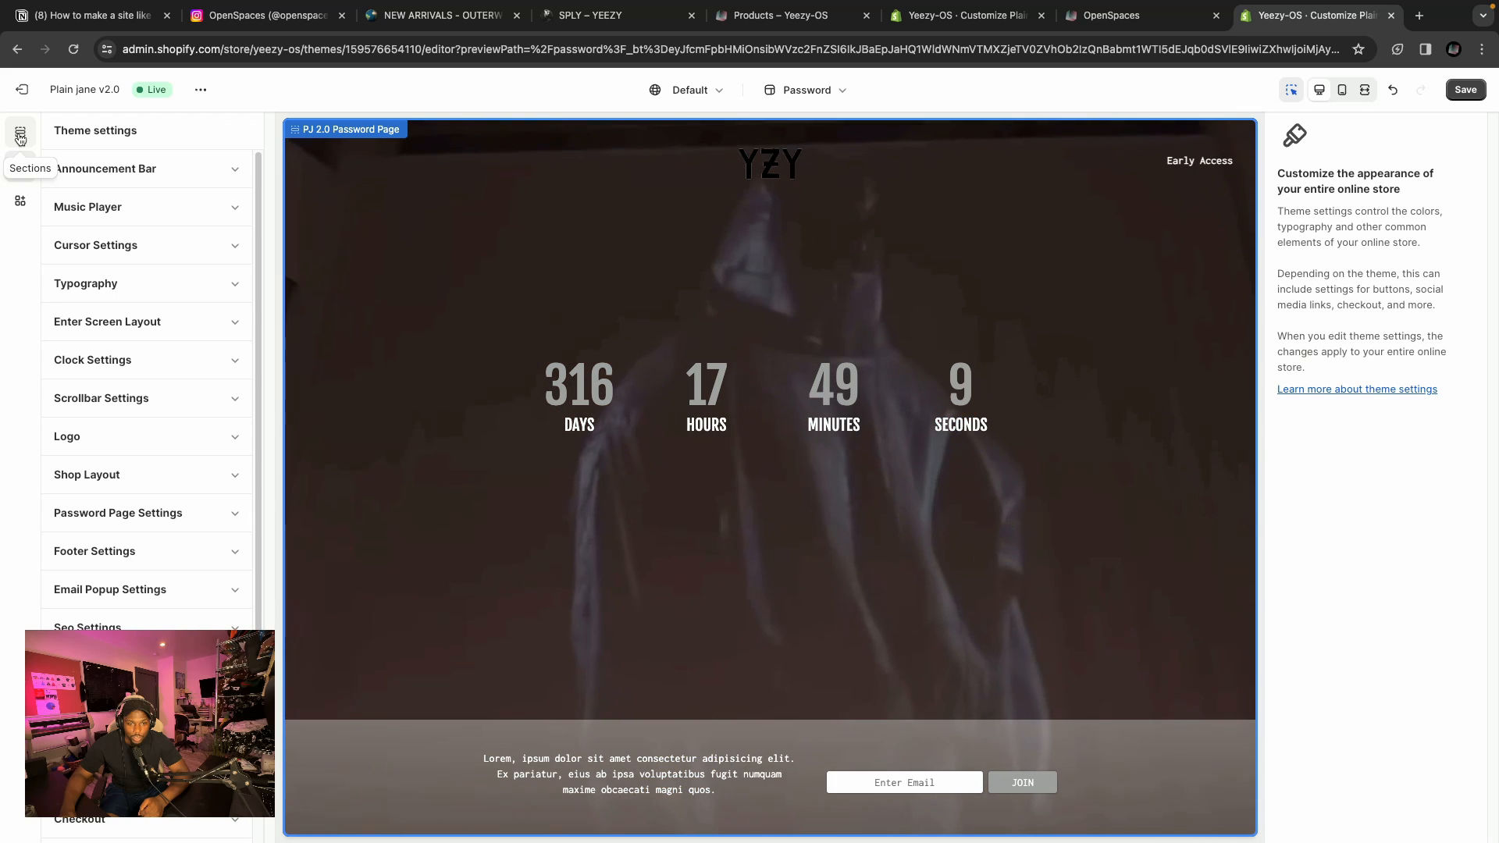
Open the password page section settings and turn off Curve Countdown Box Corners.
left_click(20, 135)
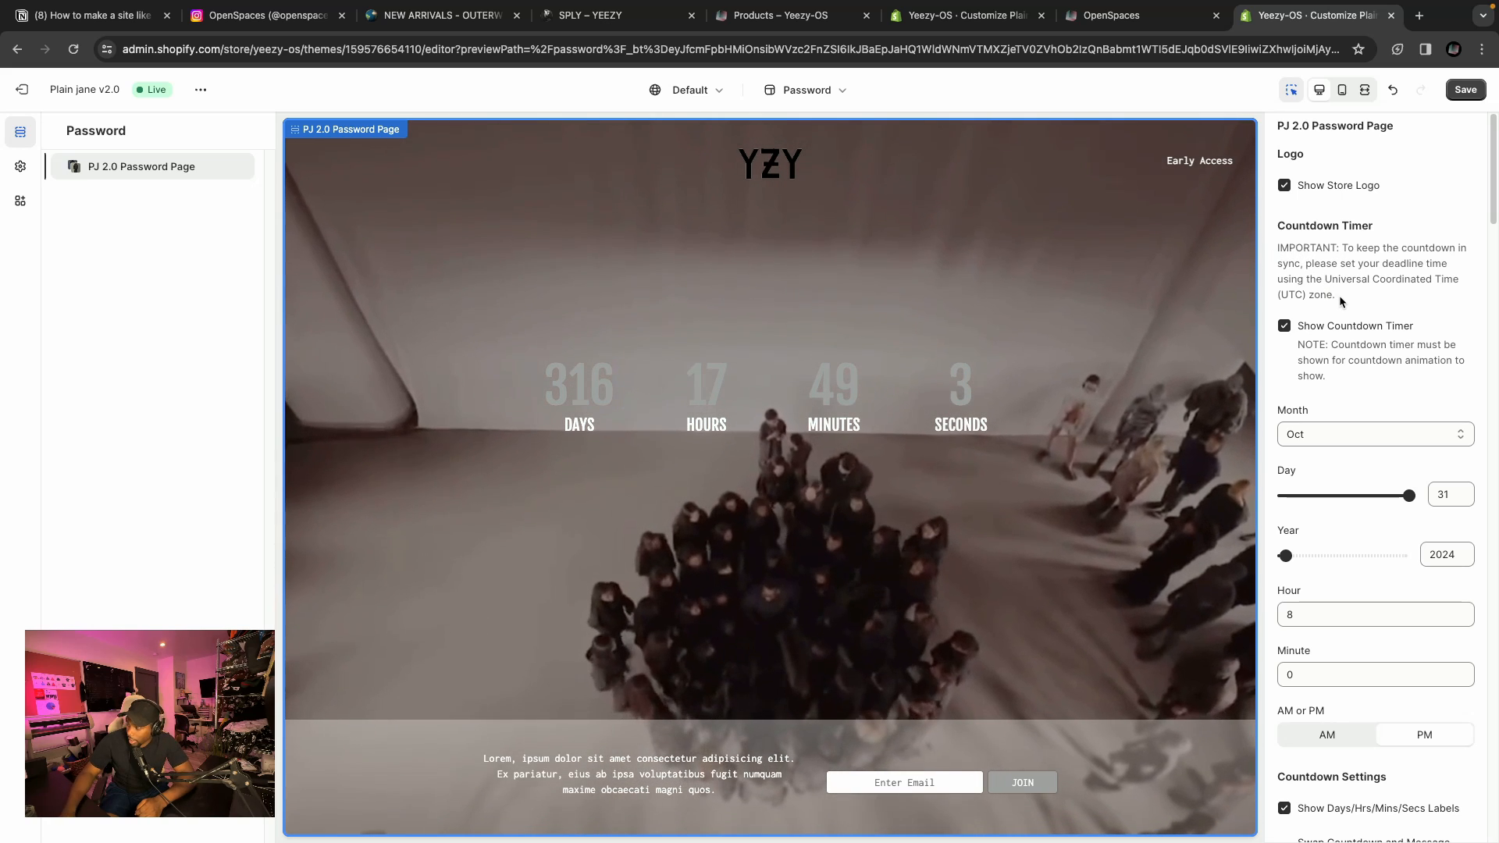
scroll(1358, 305, "down", 1)
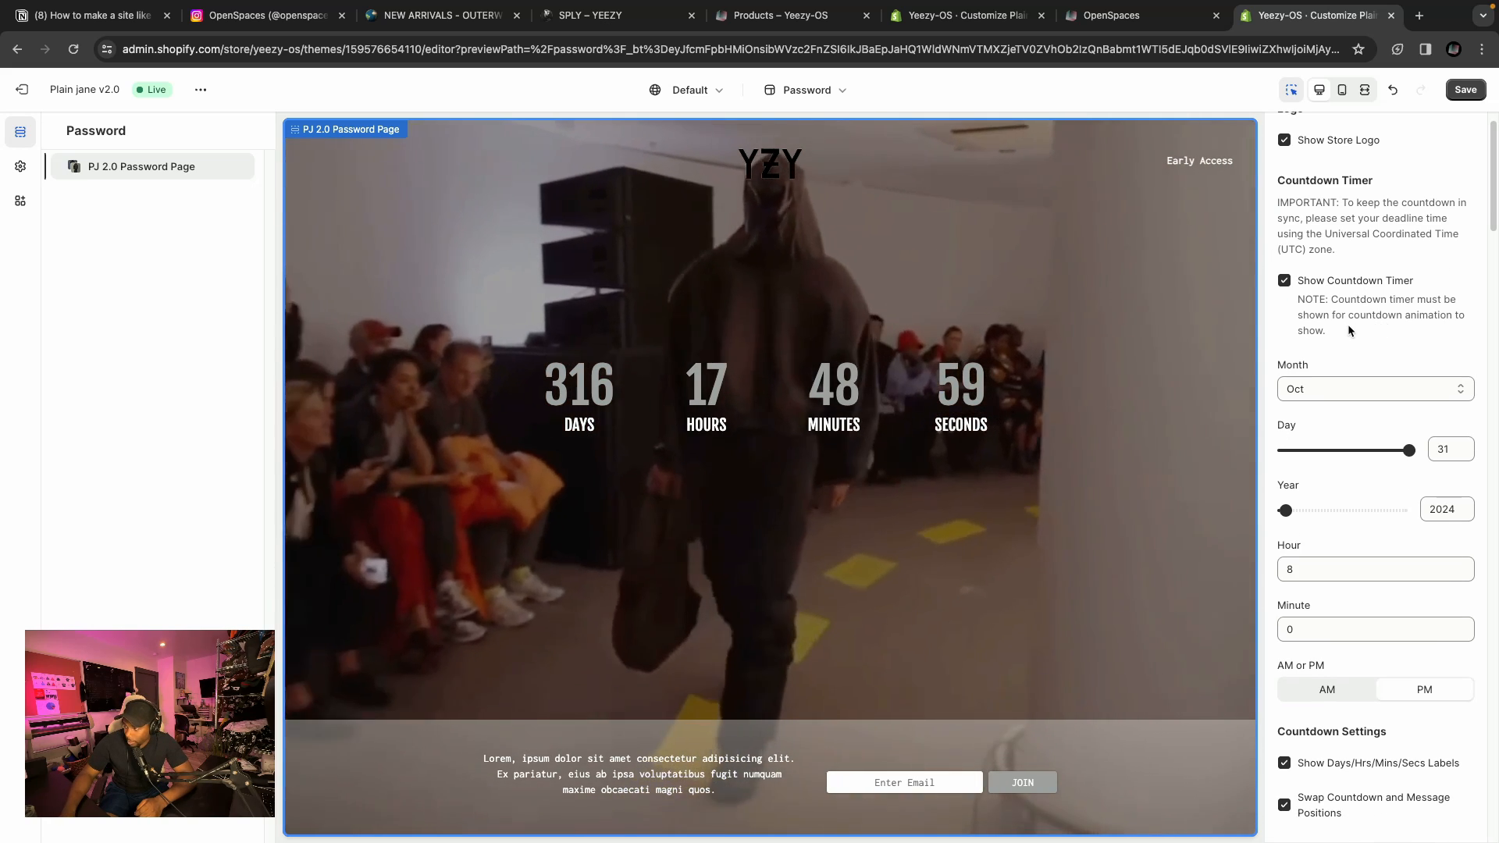
scroll(1355, 334, "down", 5)
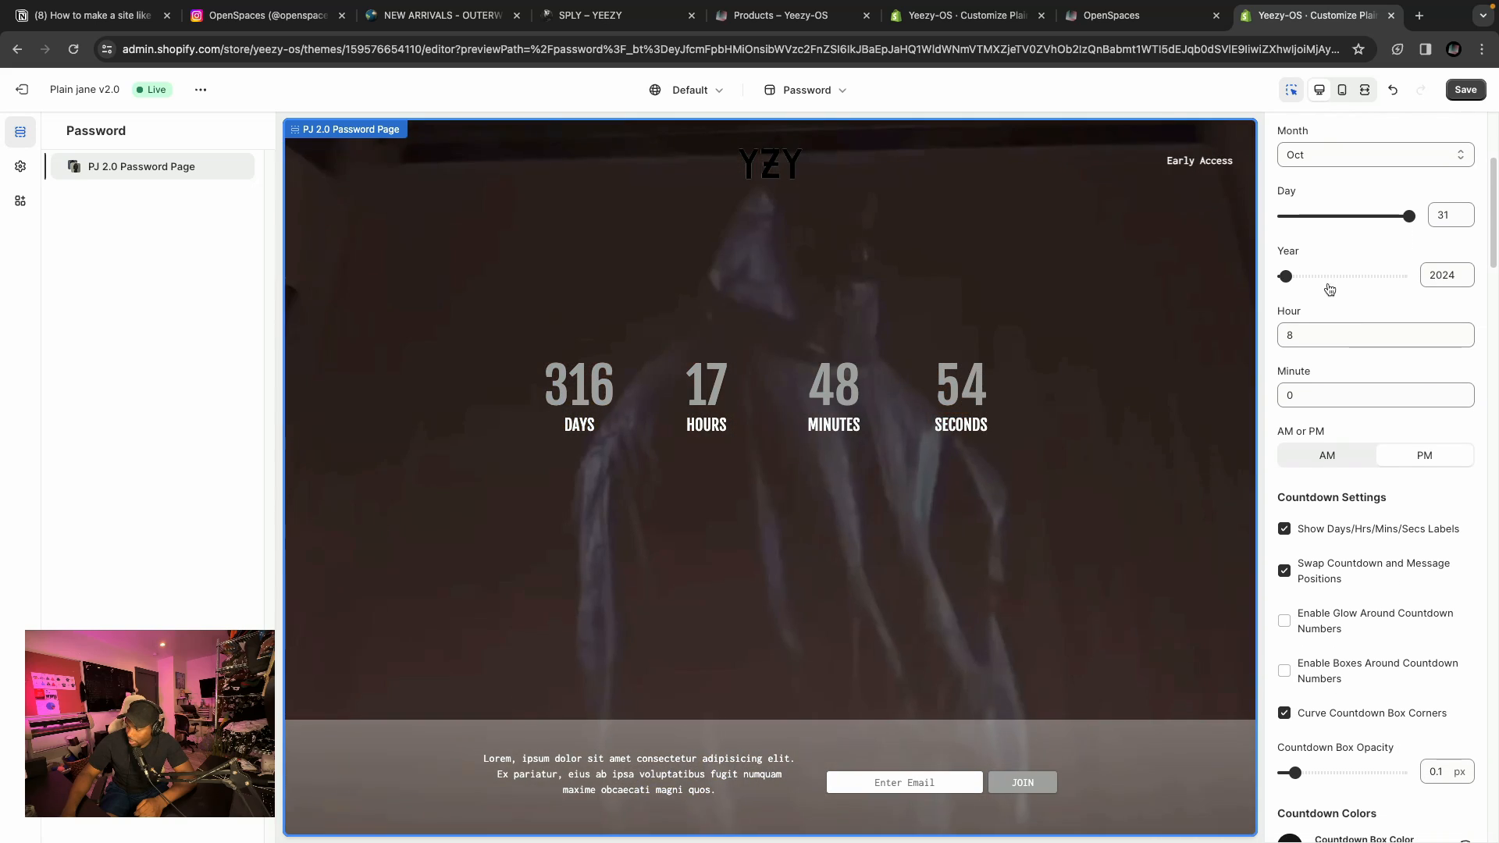
scroll(1338, 300, "up", 5)
scroll(1384, 363, "down", 1)
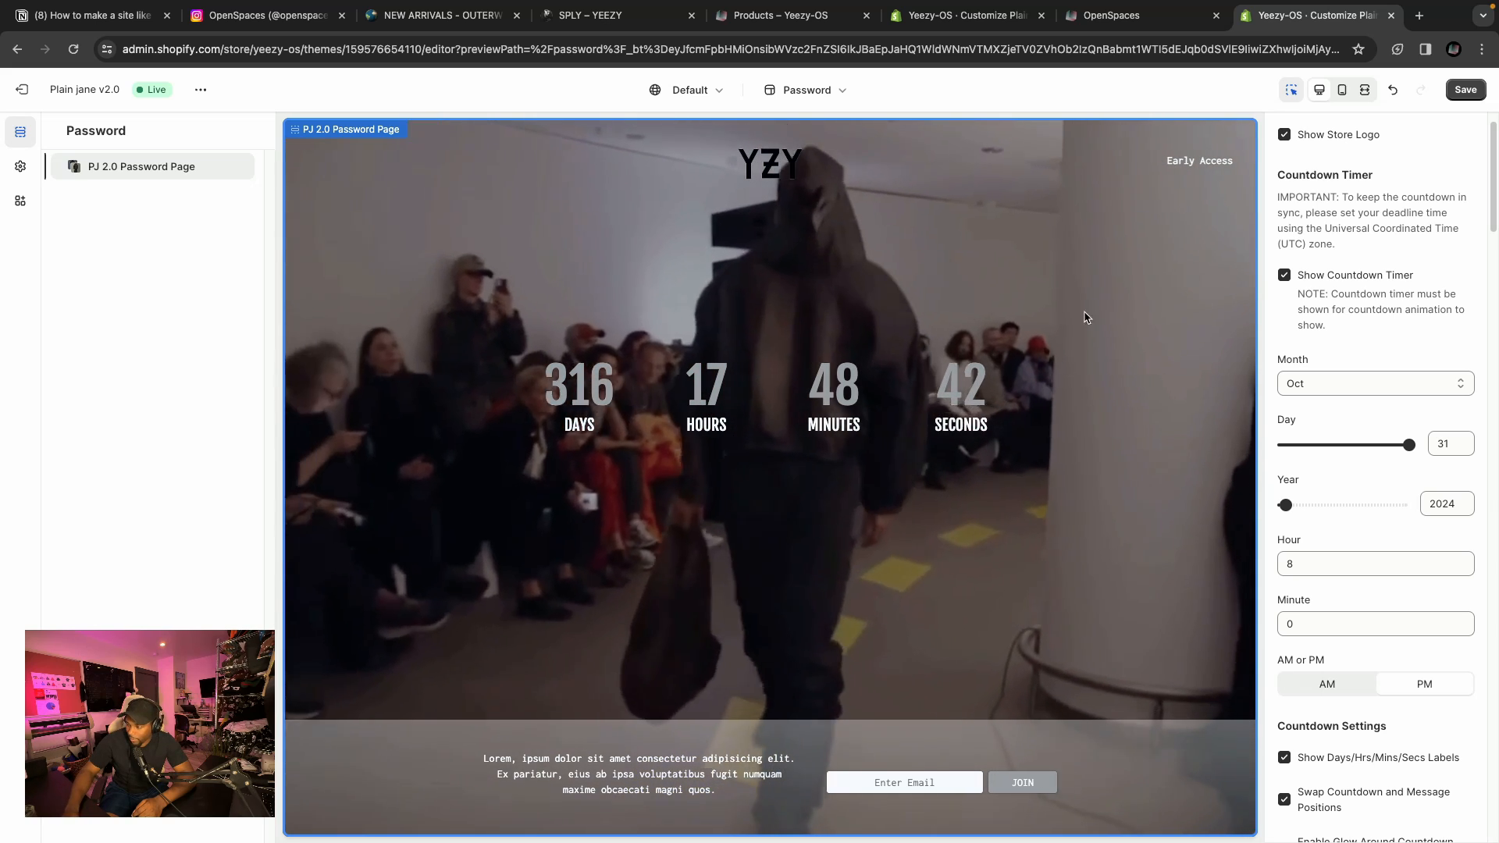
scroll(1327, 420, "down", 4)
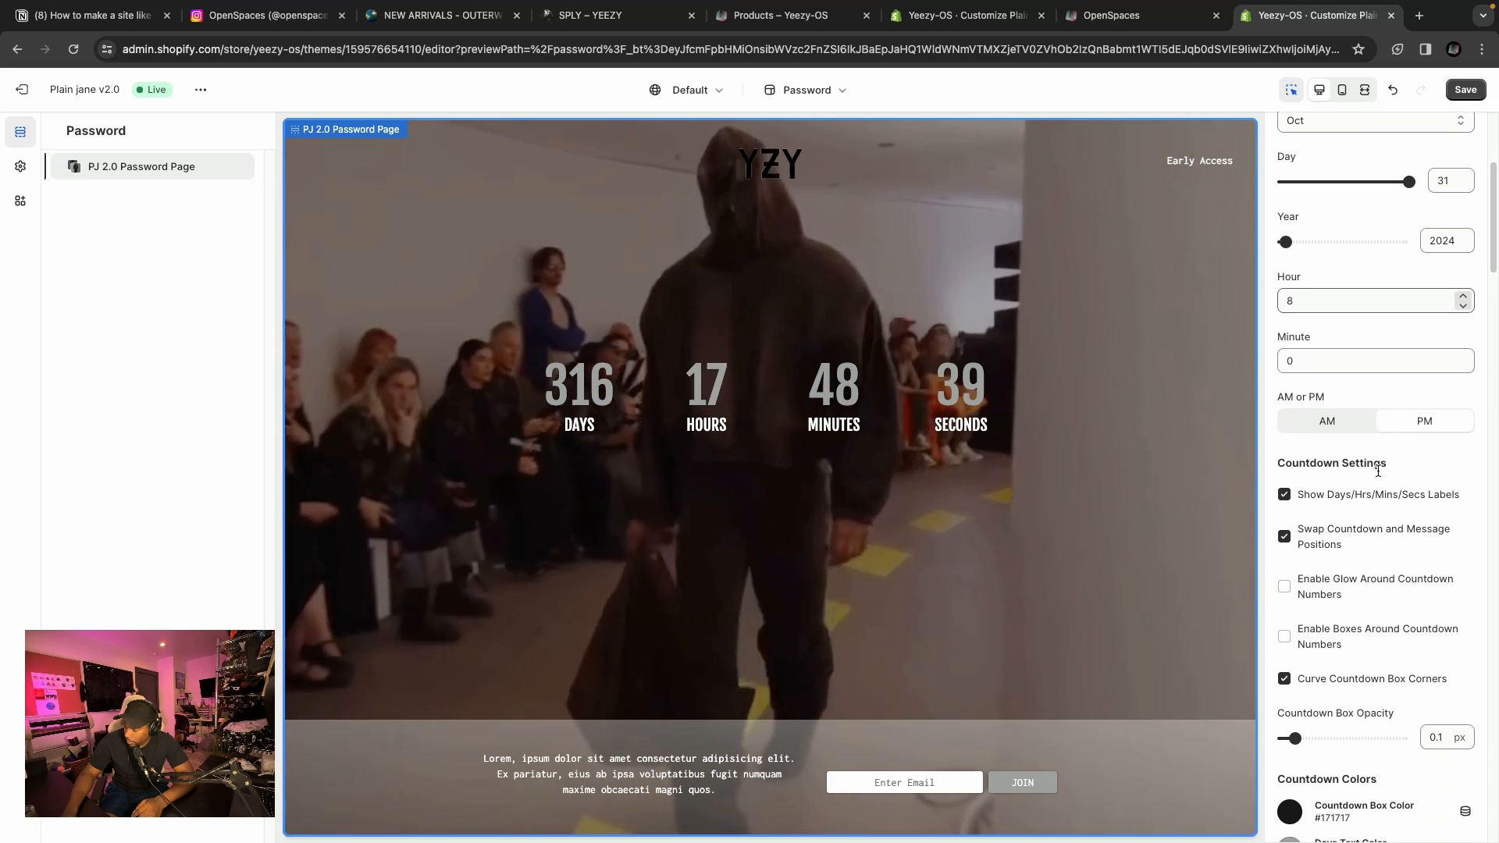
scroll(1363, 462, "down", 3)
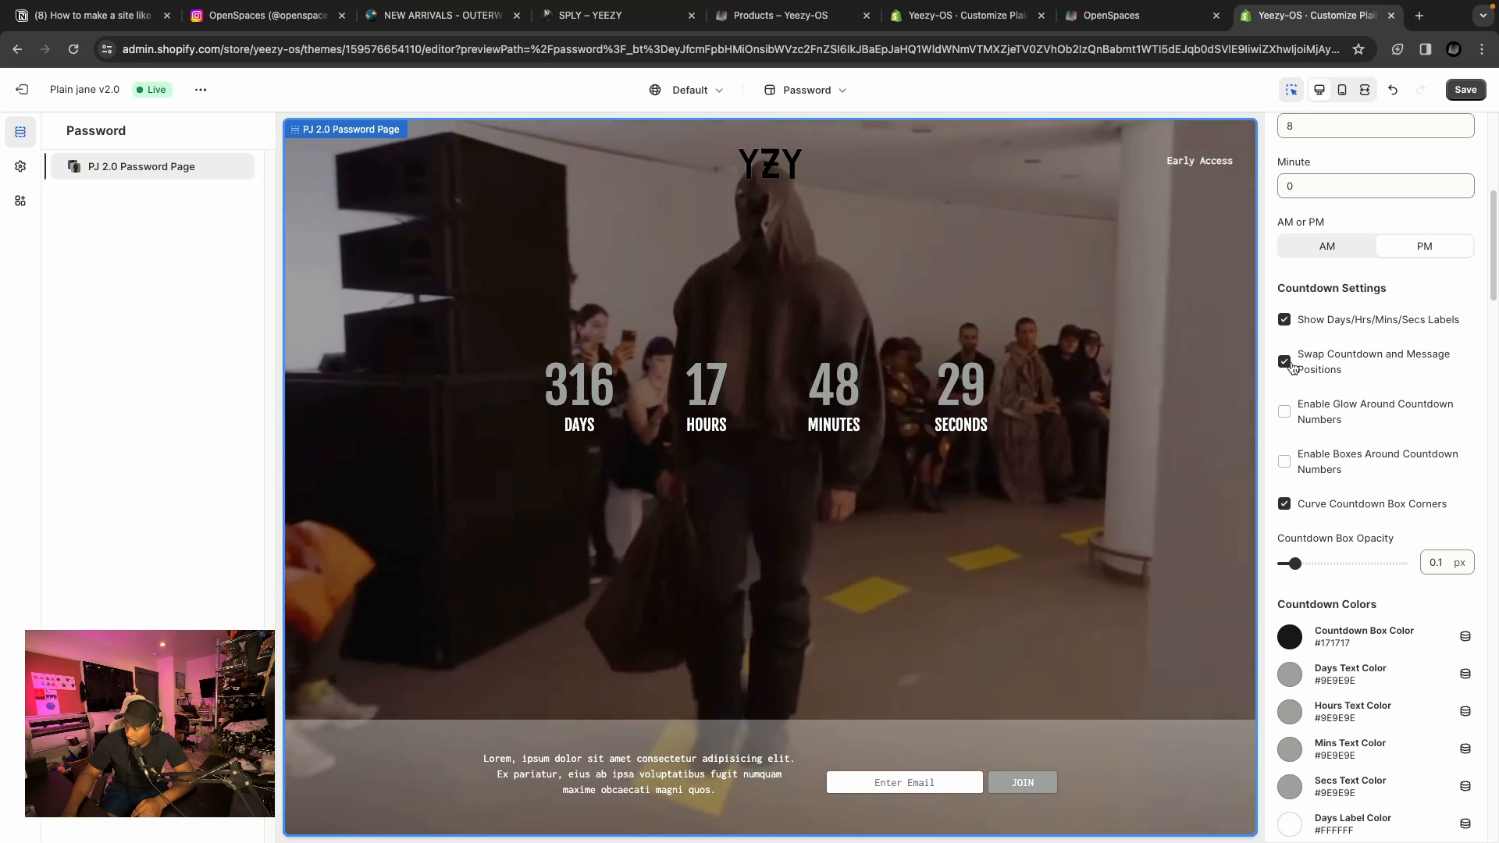
scroll(1397, 406, "down", 1)
scroll(1397, 406, "down", 1)
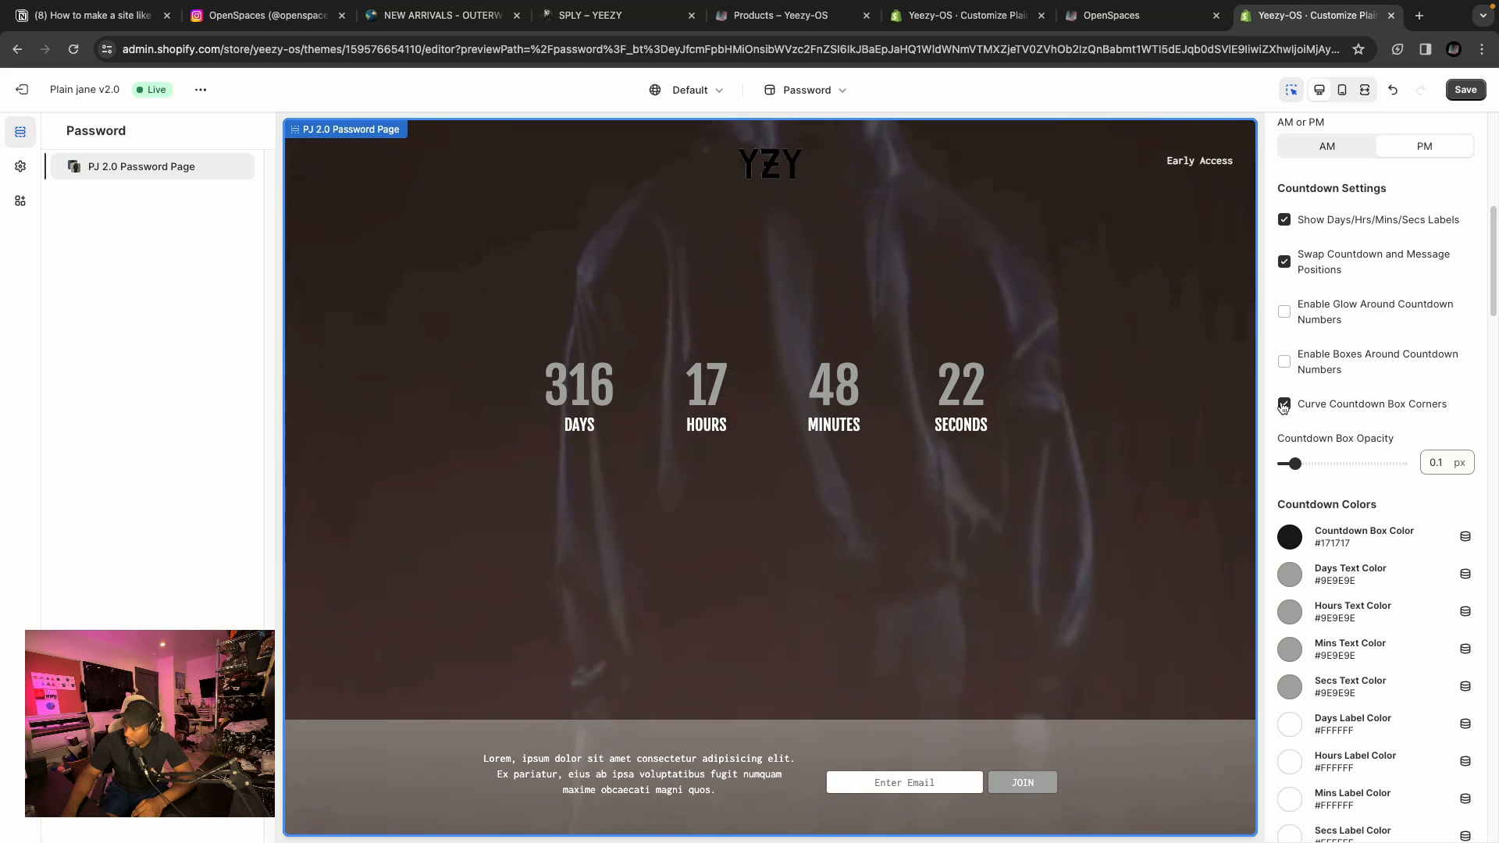
left_click(1283, 405)
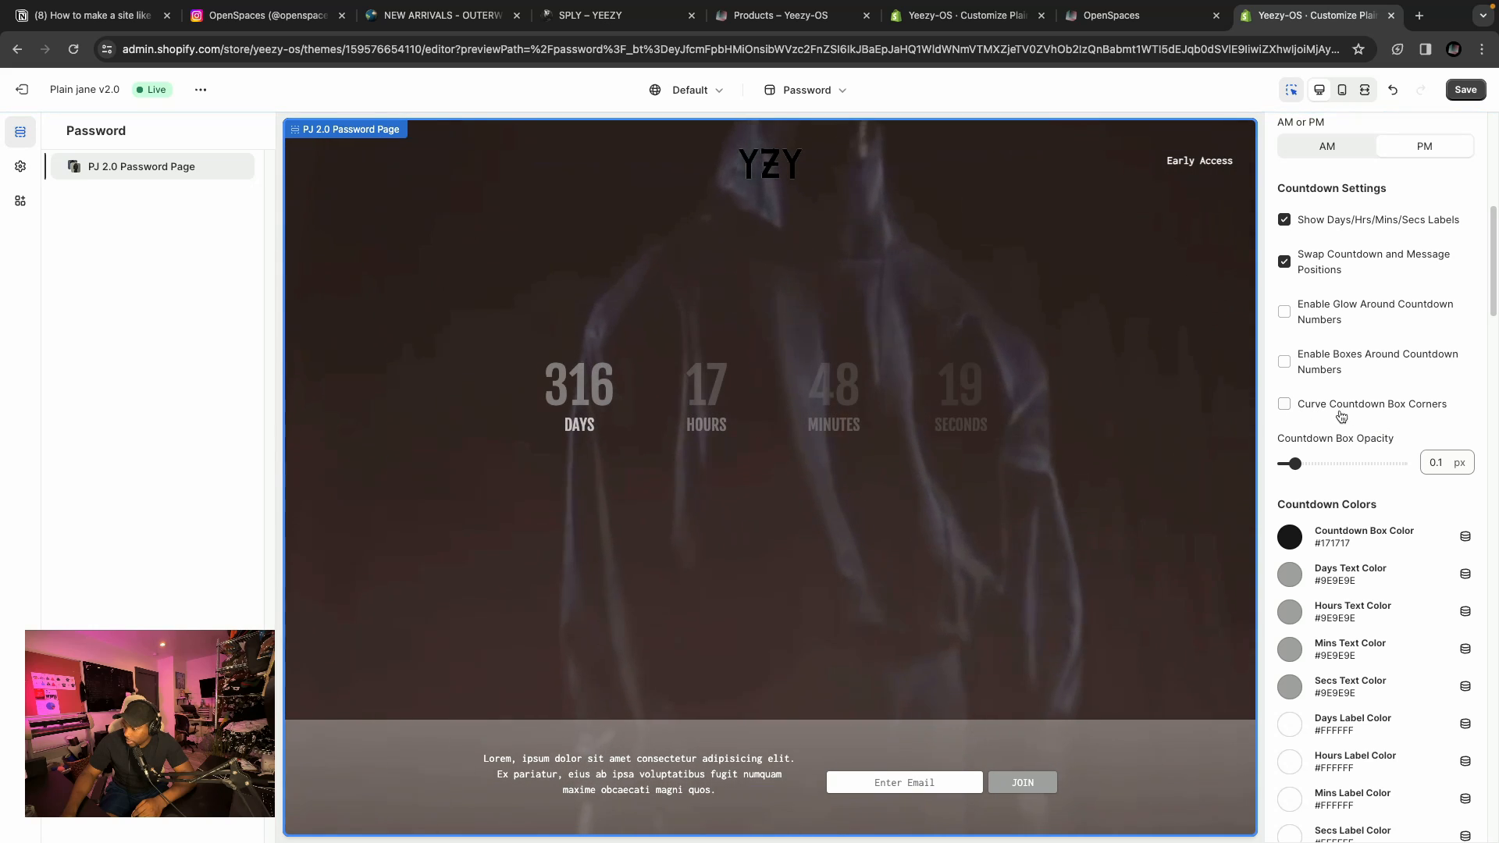
Examine the countdown colour settings, including the seconds text colour picker.
scroll(1356, 386, "down", 2)
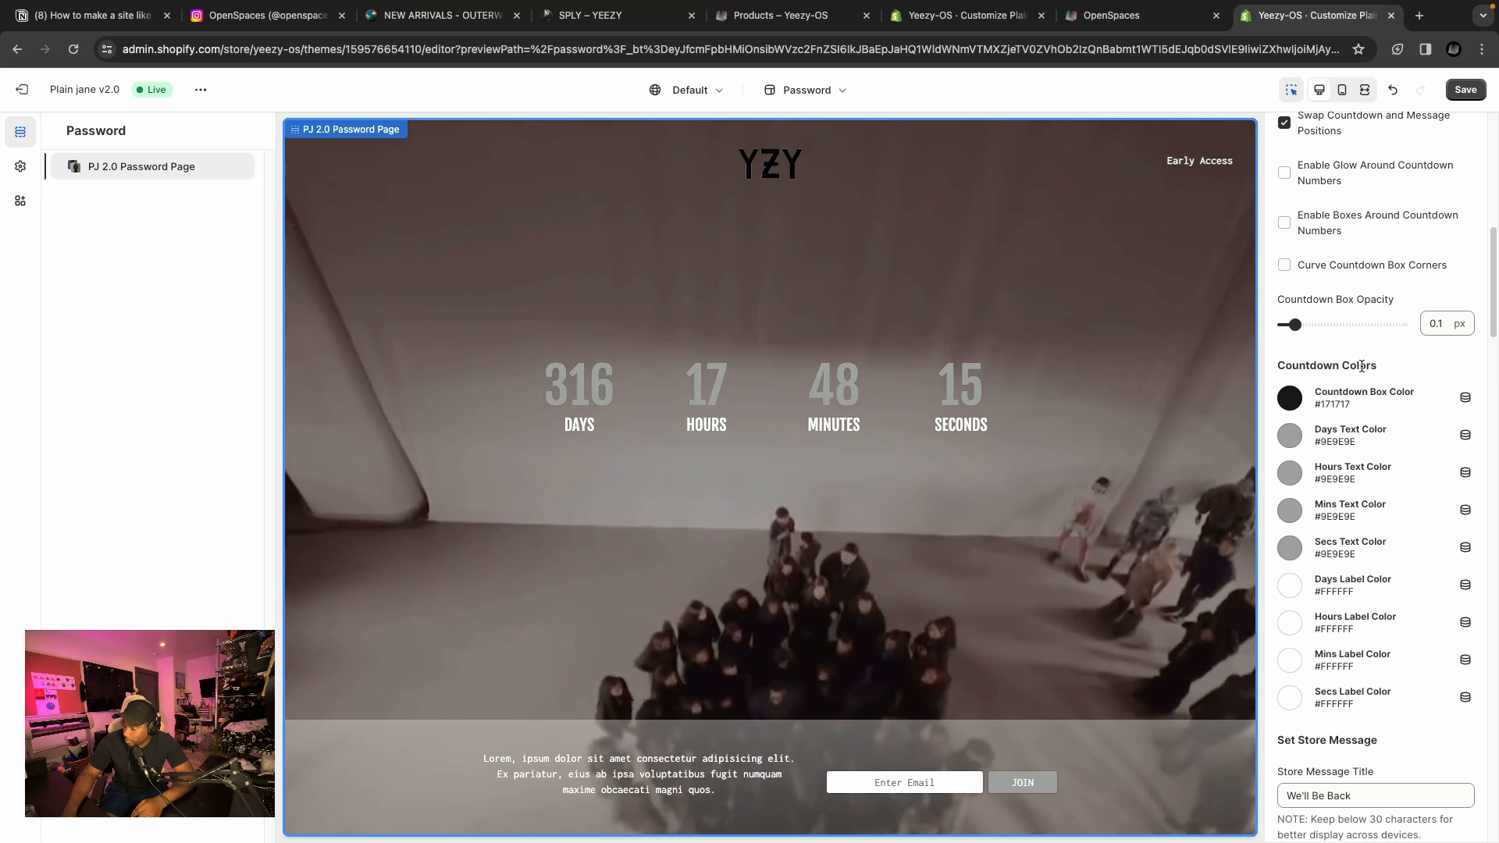
scroll(1323, 336, "down", 3)
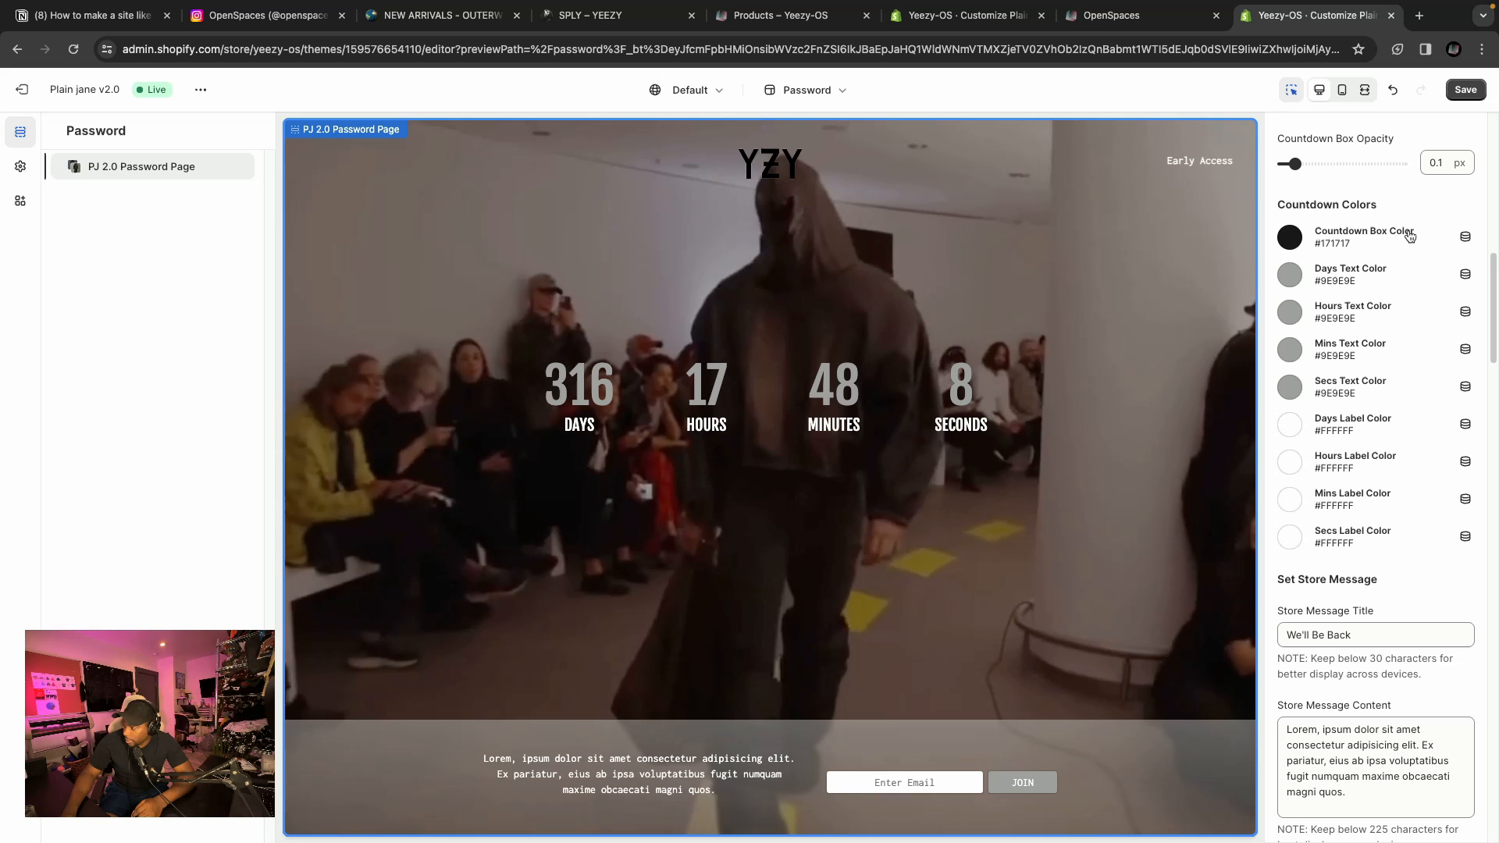
scroll(1374, 234, "down", 2)
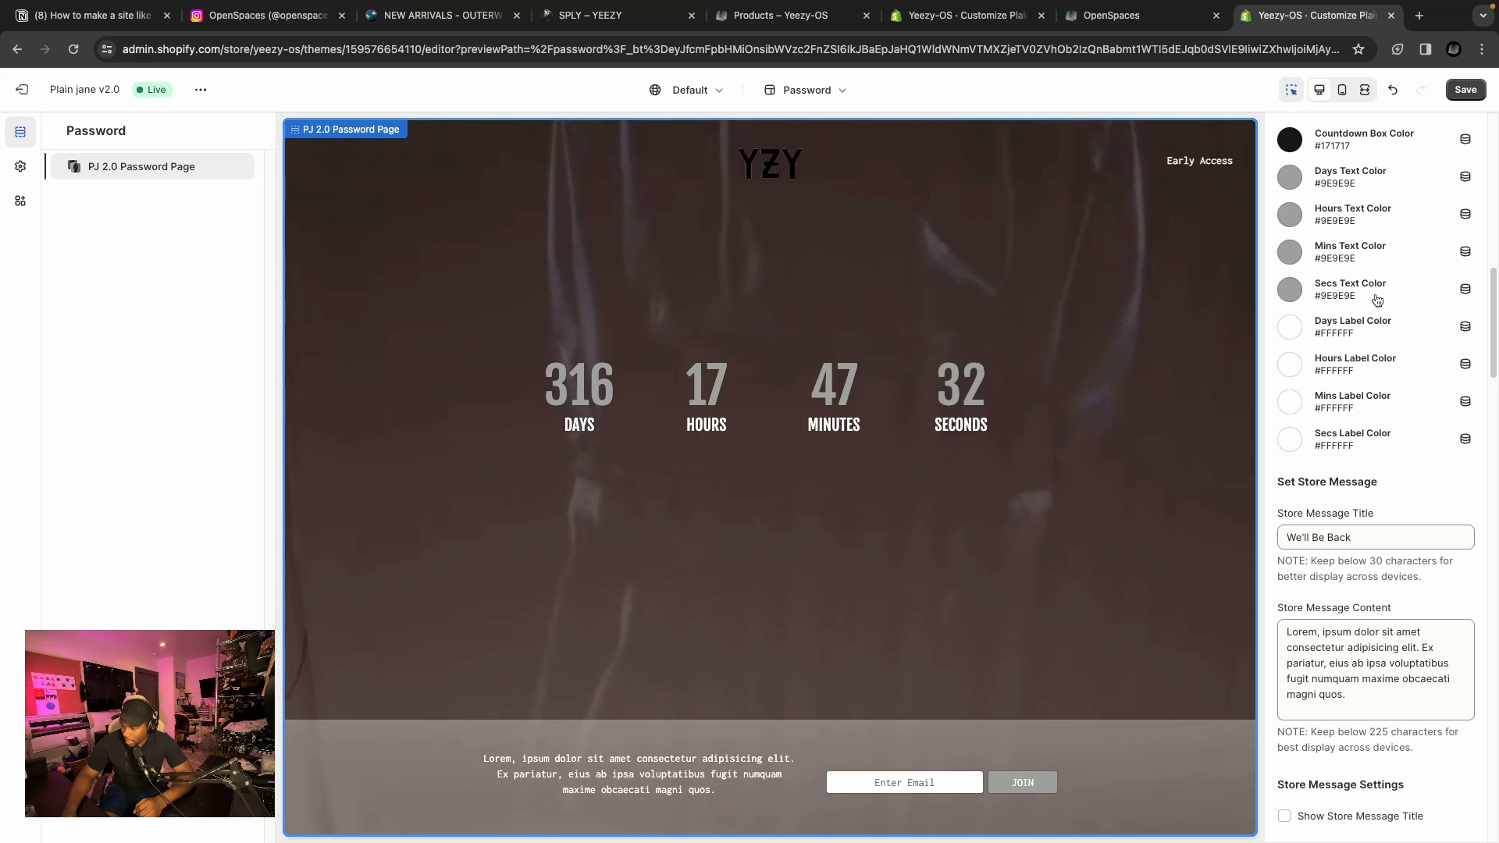
scroll(1377, 301, "up", 1)
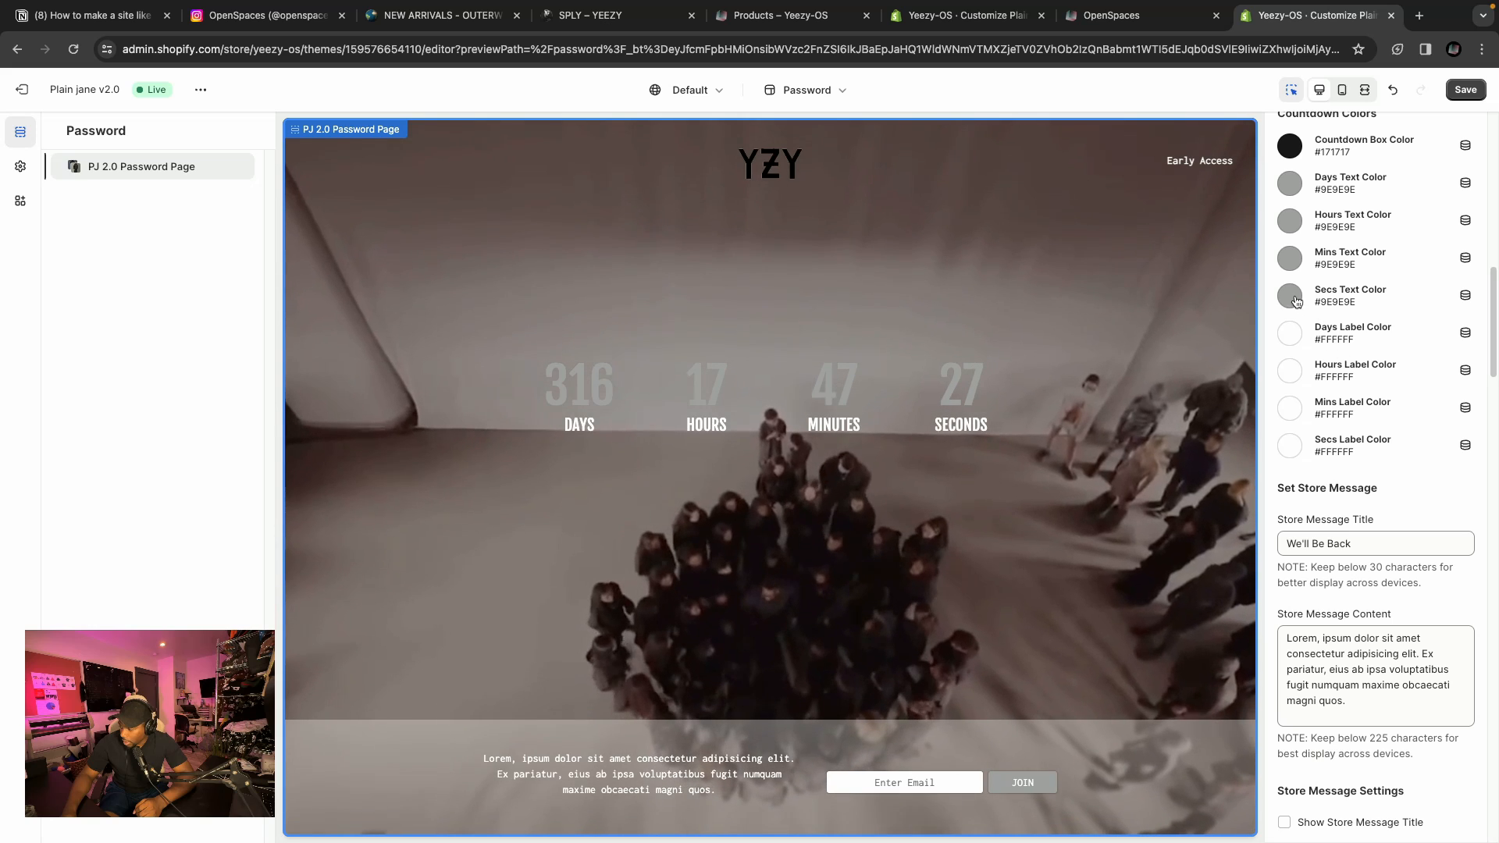
left_click(1290, 296)
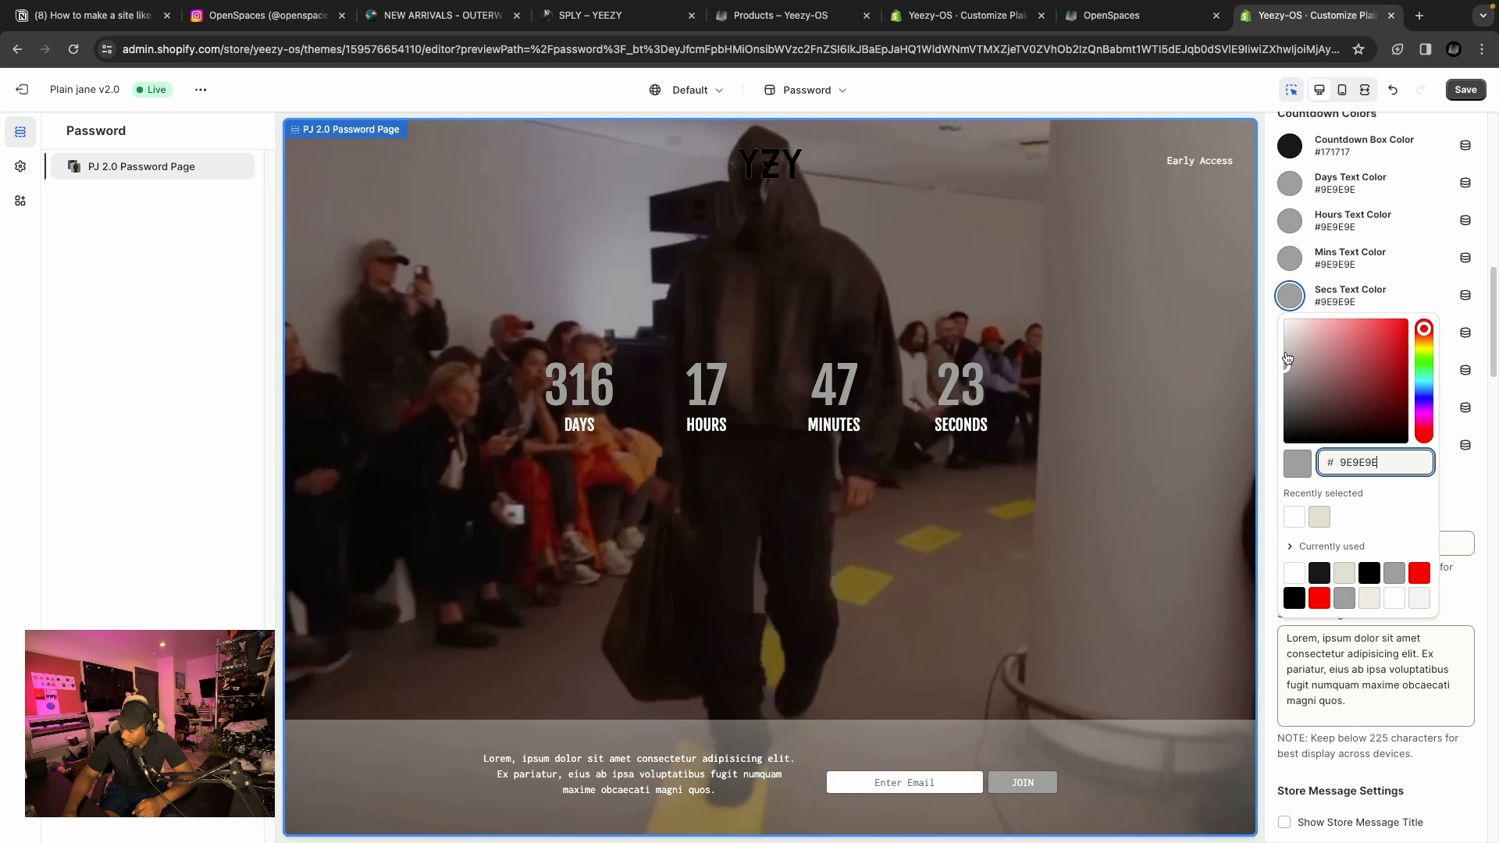
double_click(1358, 463)
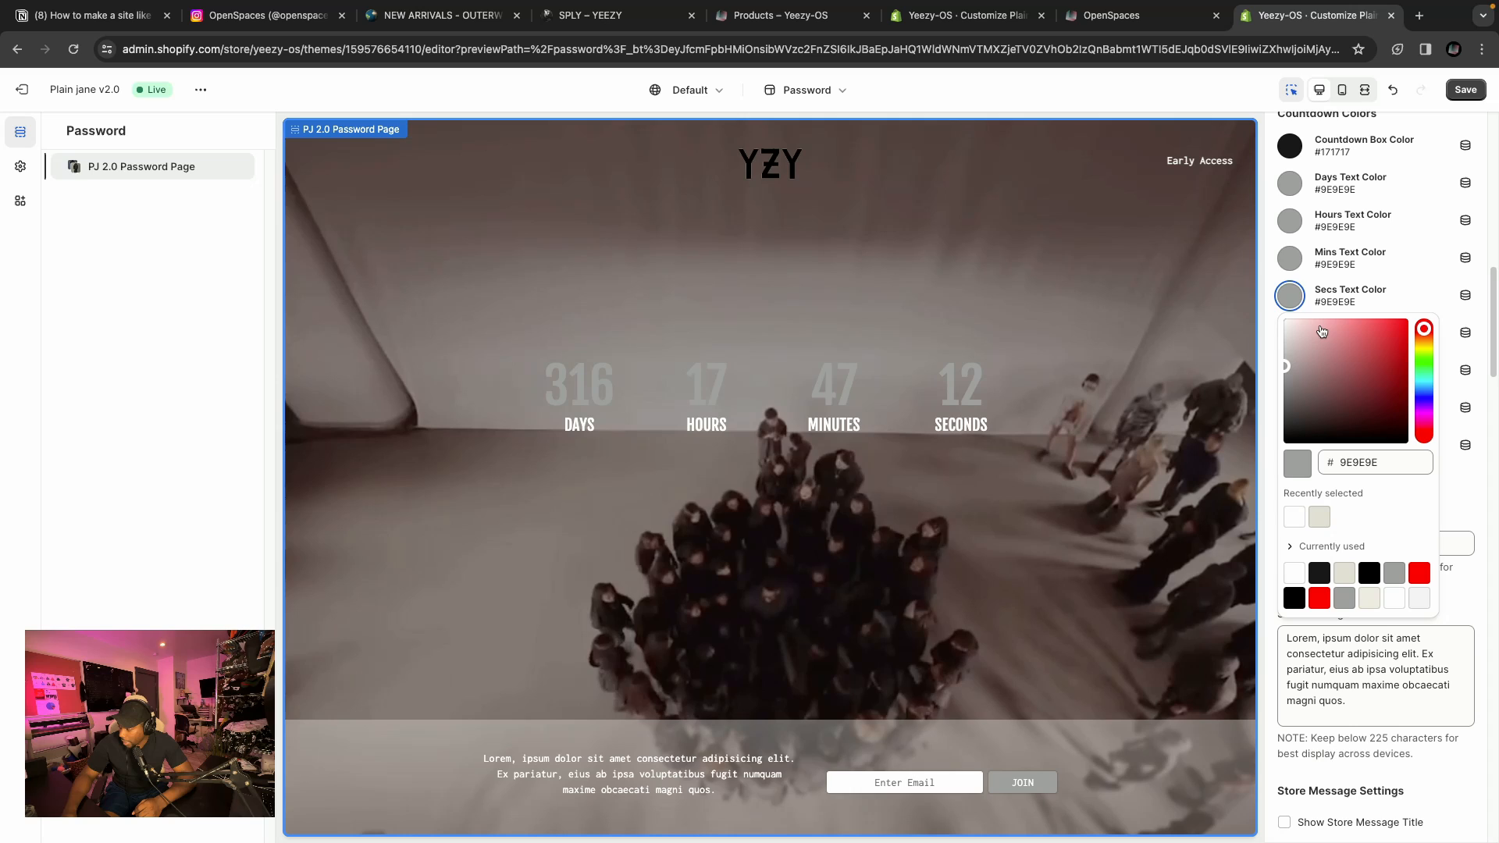
scroll(1342, 343, "down", 2)
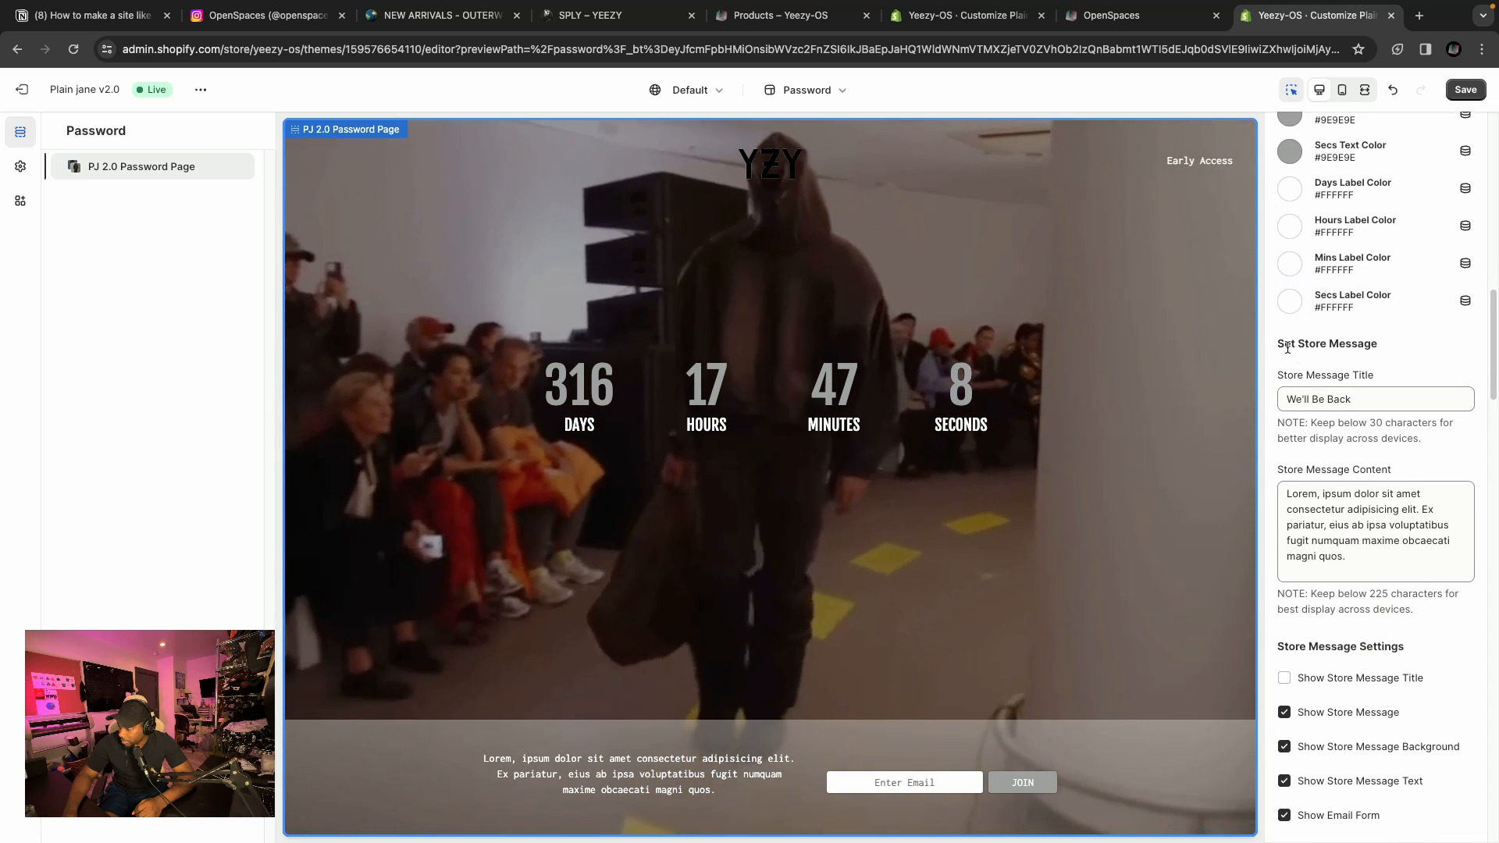
scroll(1350, 353, "up", 4)
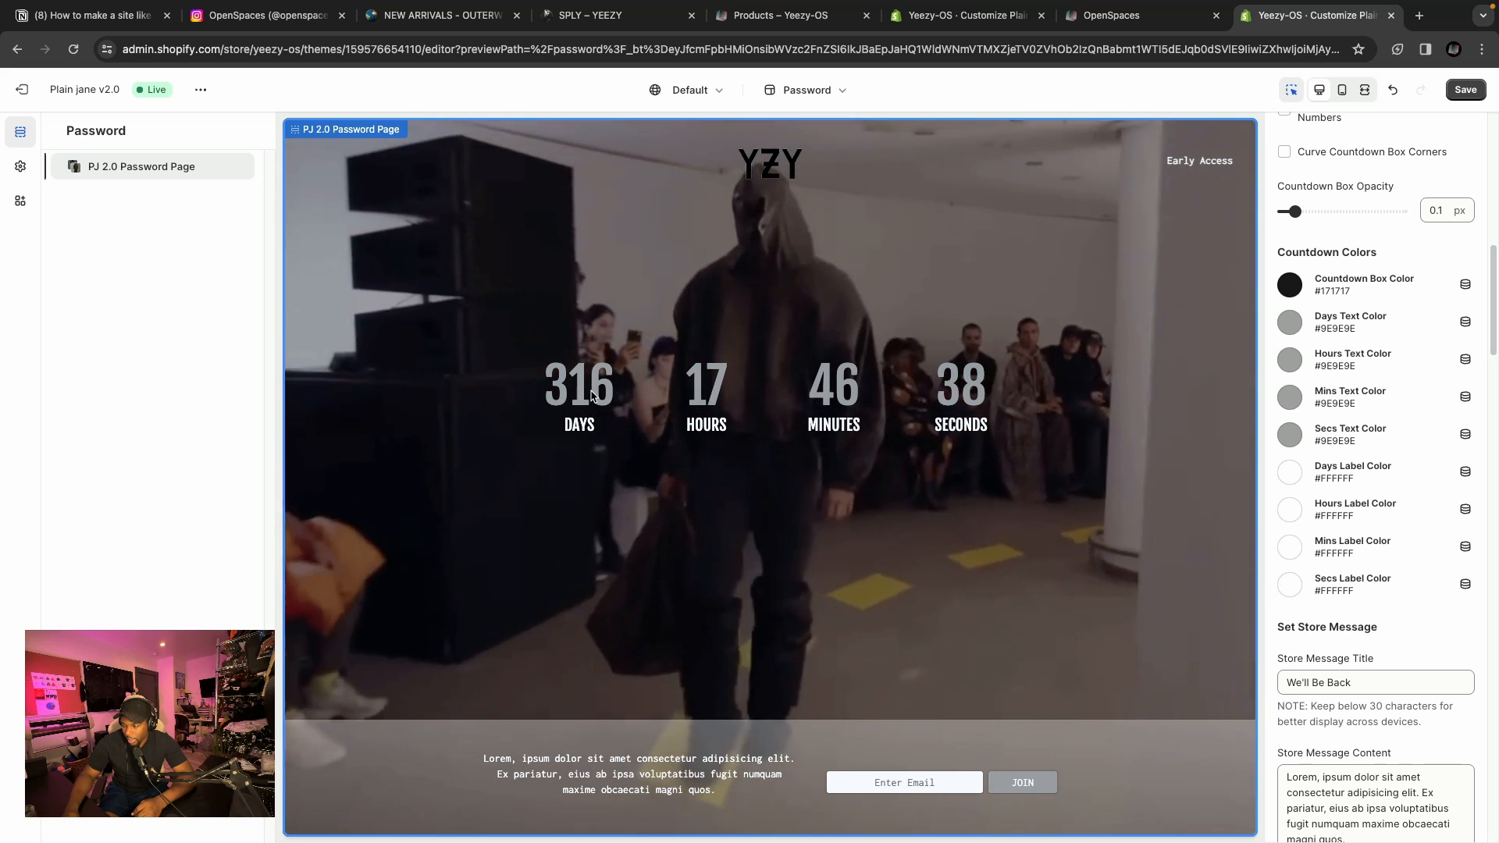
Review the theme's Typography settings, including the countdown font options.
left_click(20, 167)
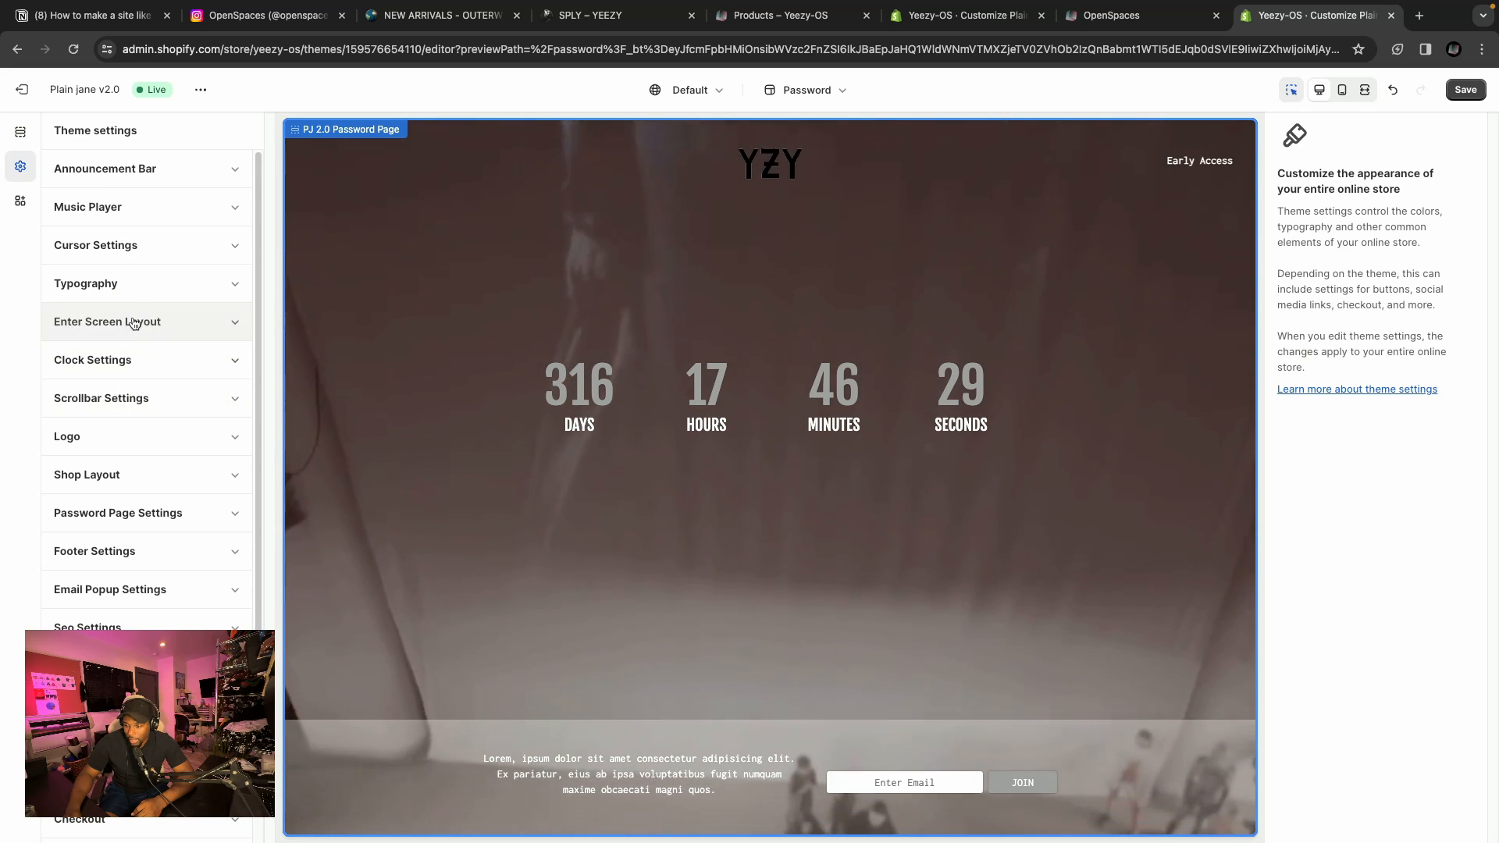
left_click(139, 289)
scroll(178, 376, "down", 5)
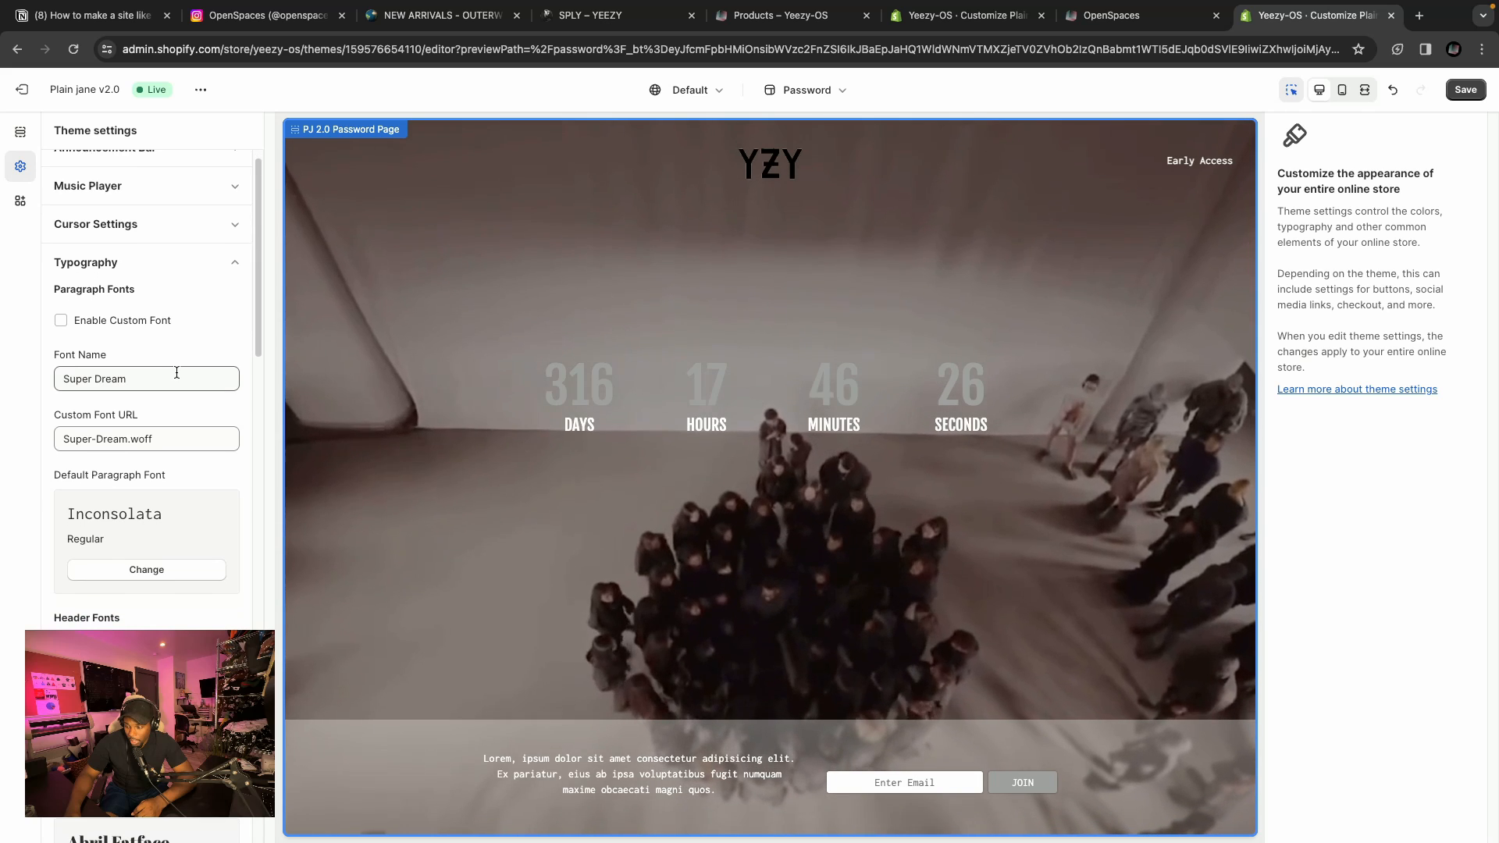
scroll(187, 390, "down", 10)
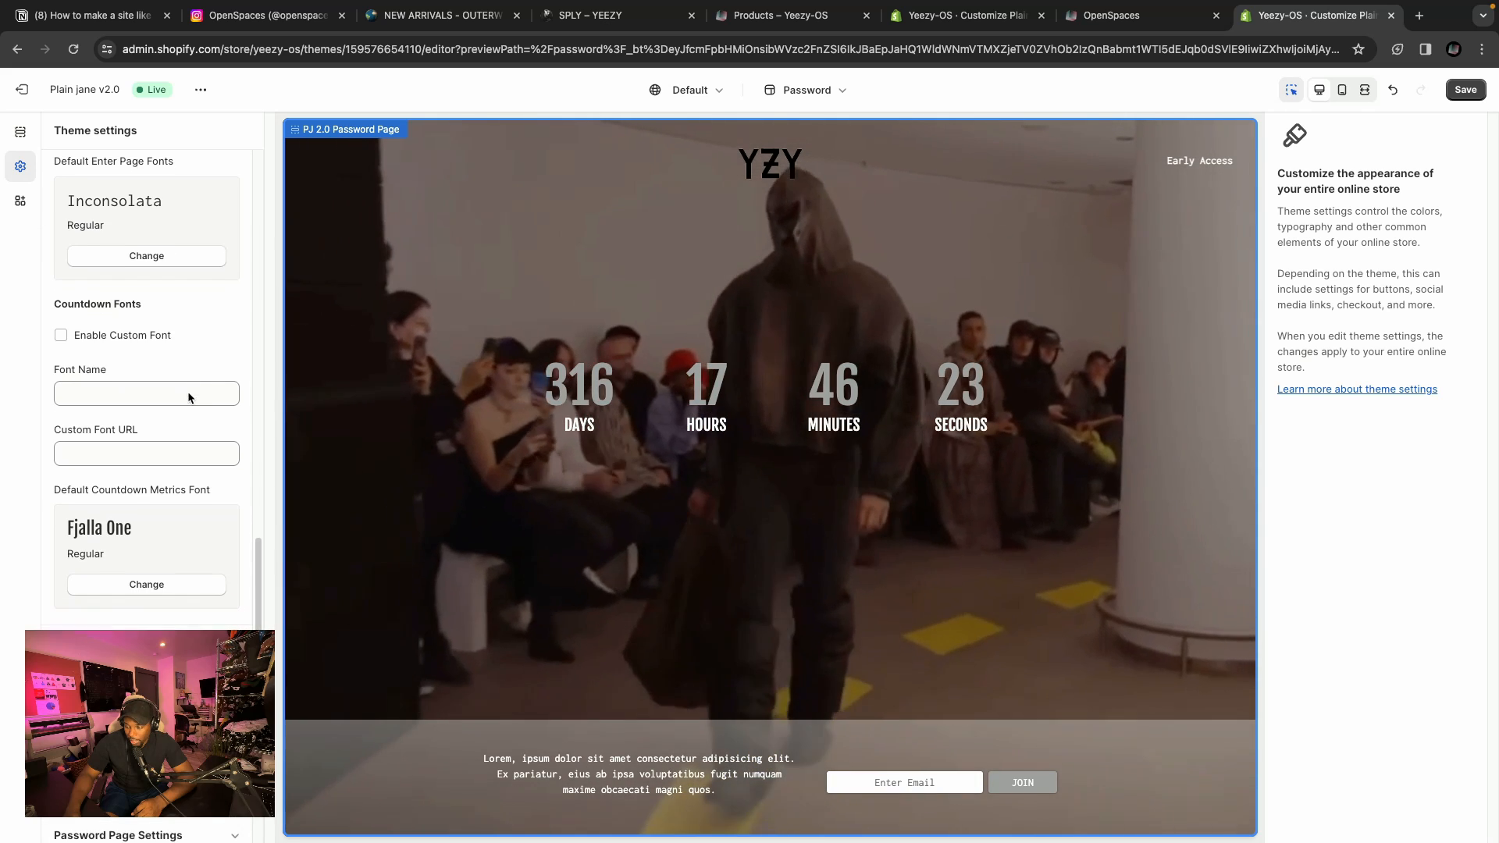
left_click_drag(57, 293, 180, 301)
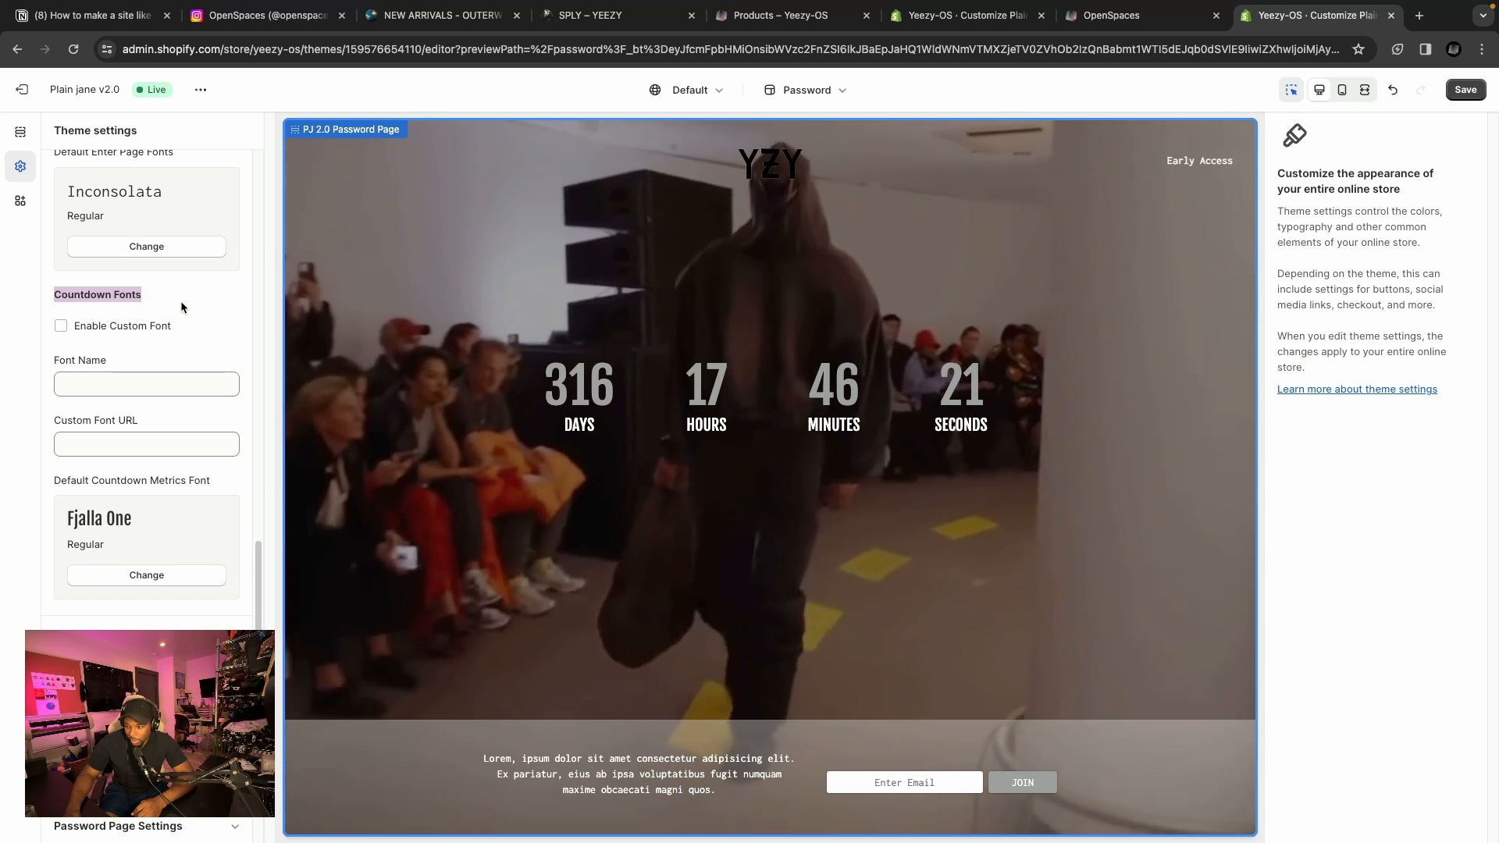
left_click(177, 305)
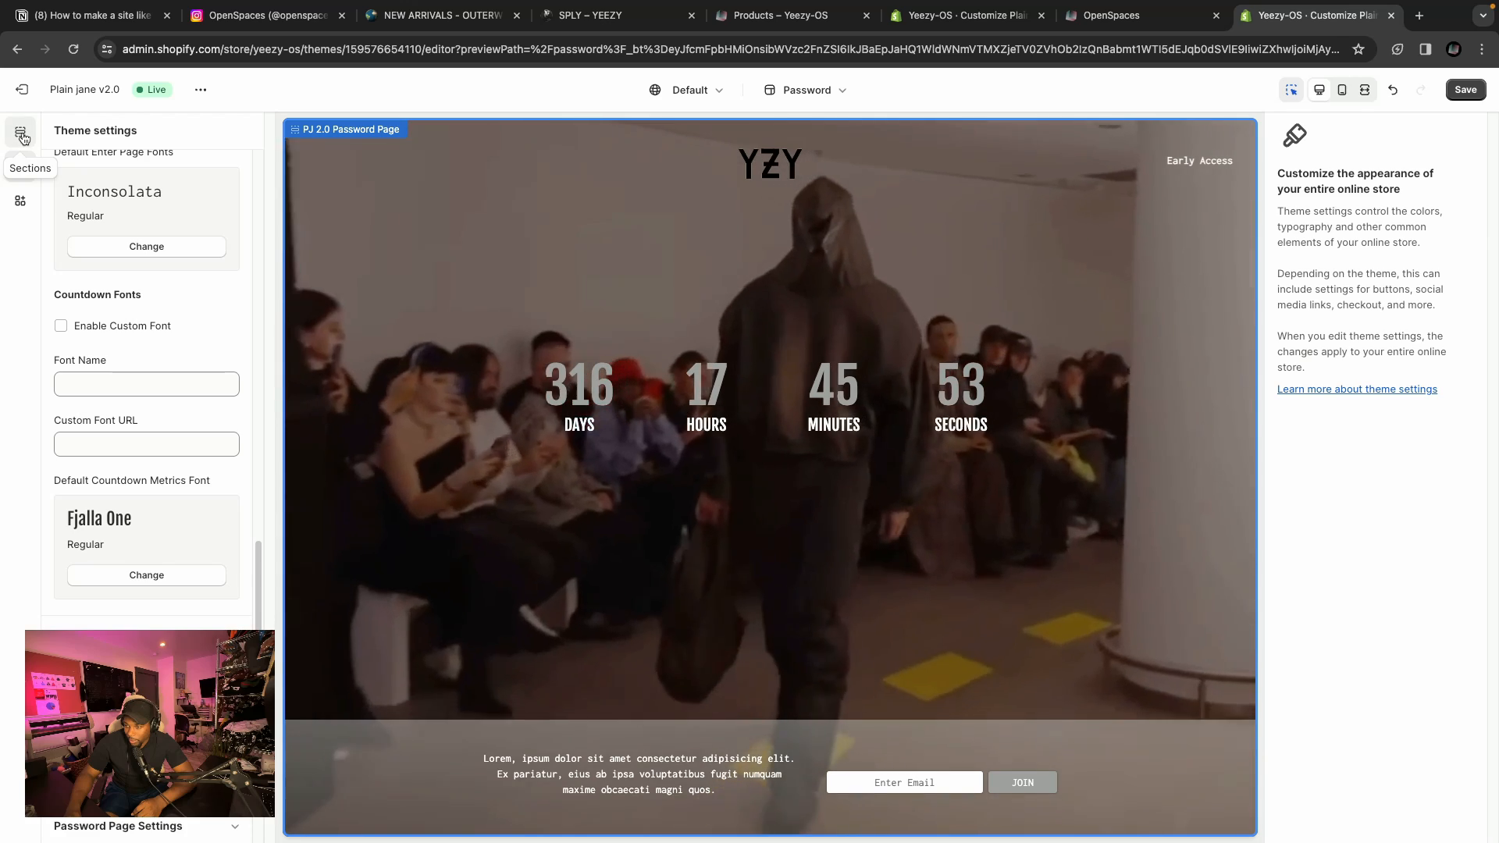
Review the password page section's store message, background and store owner login settings.
left_click(20, 131)
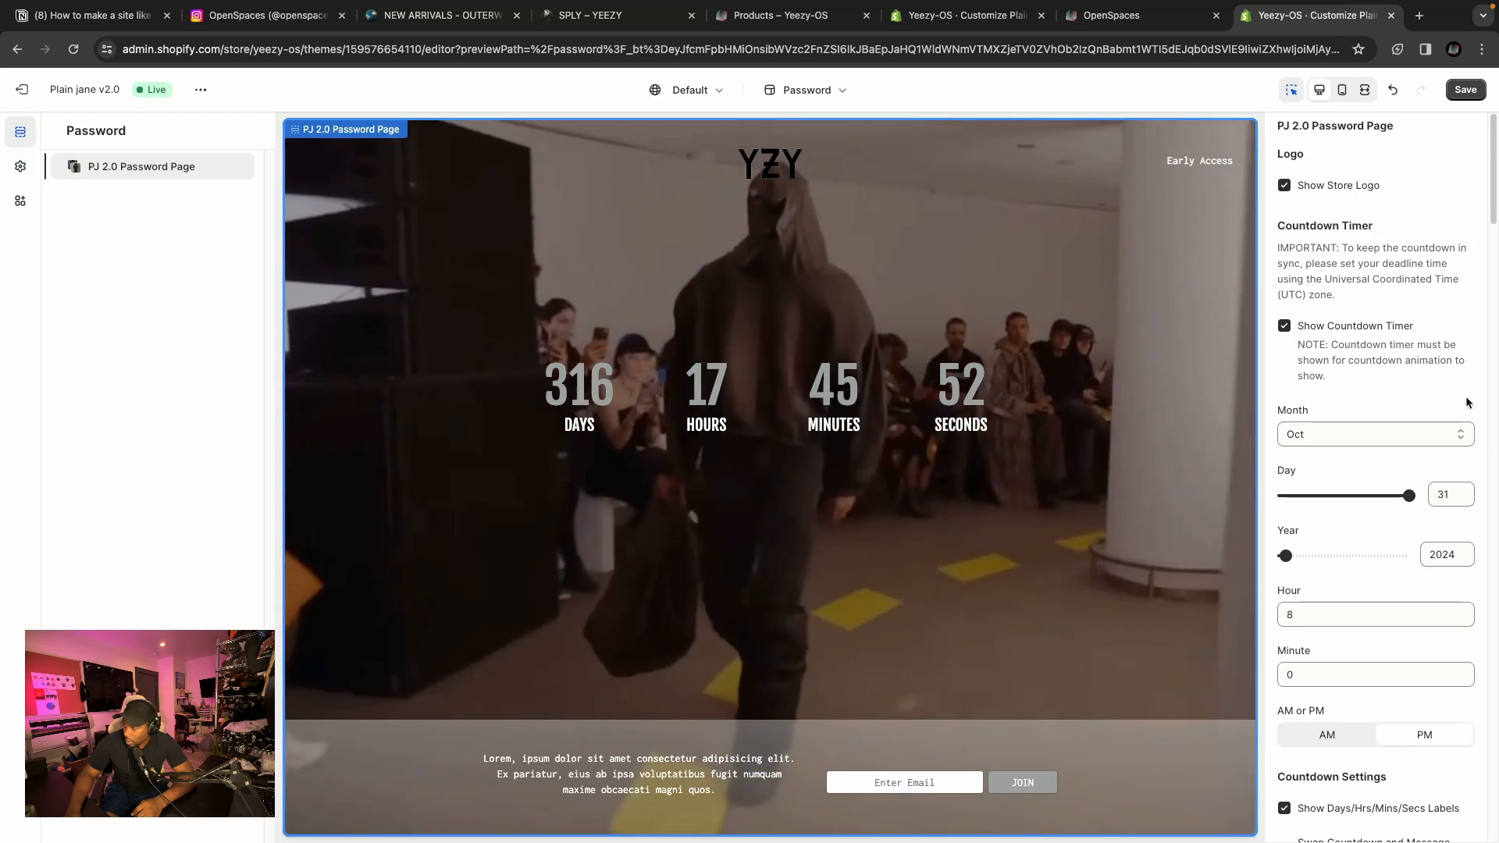
scroll(1368, 453, "down", 8)
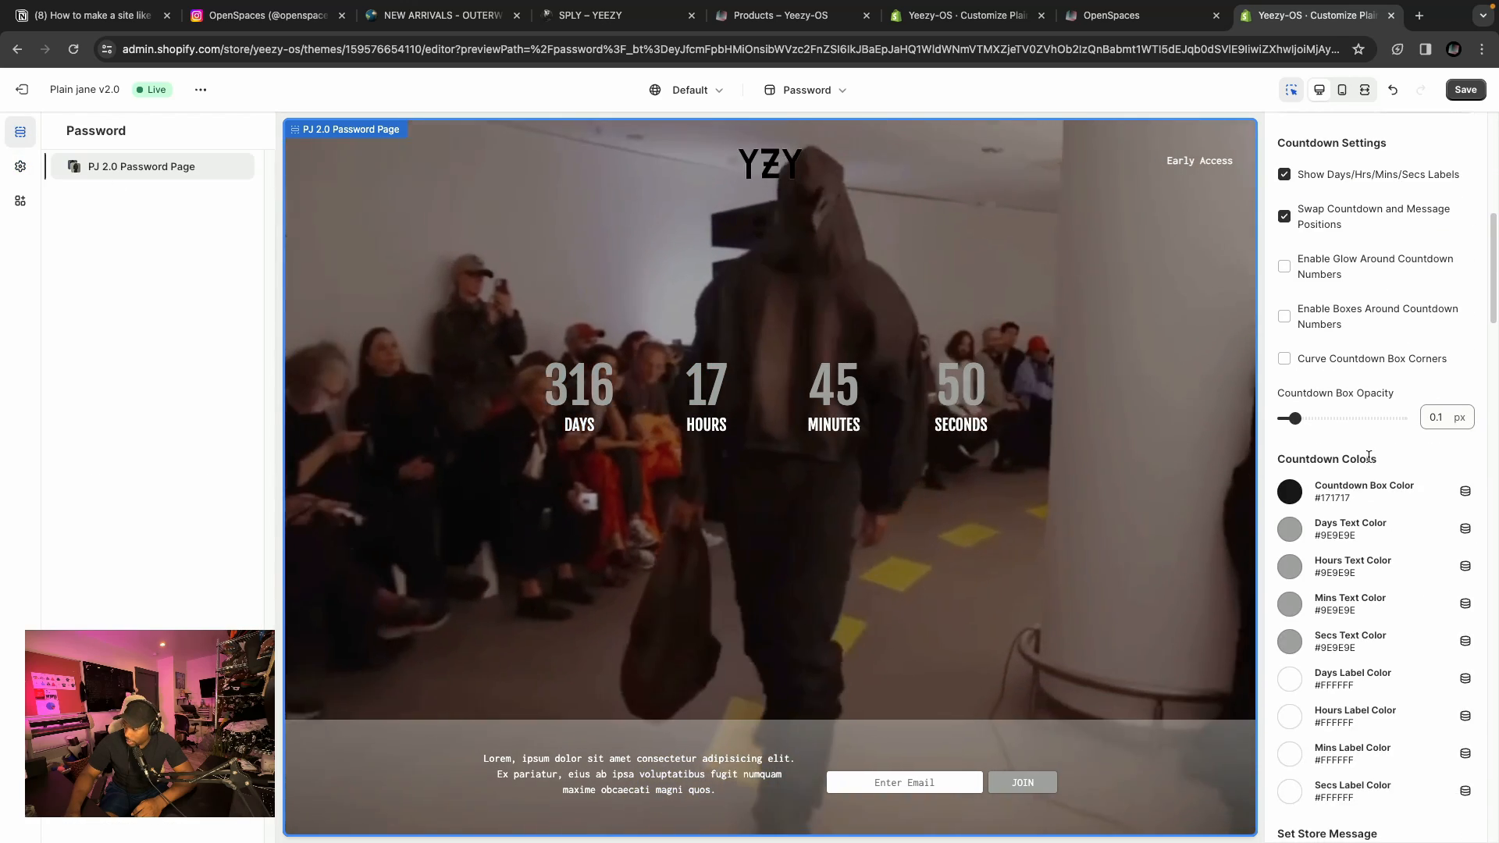
scroll(1369, 457, "down", 10)
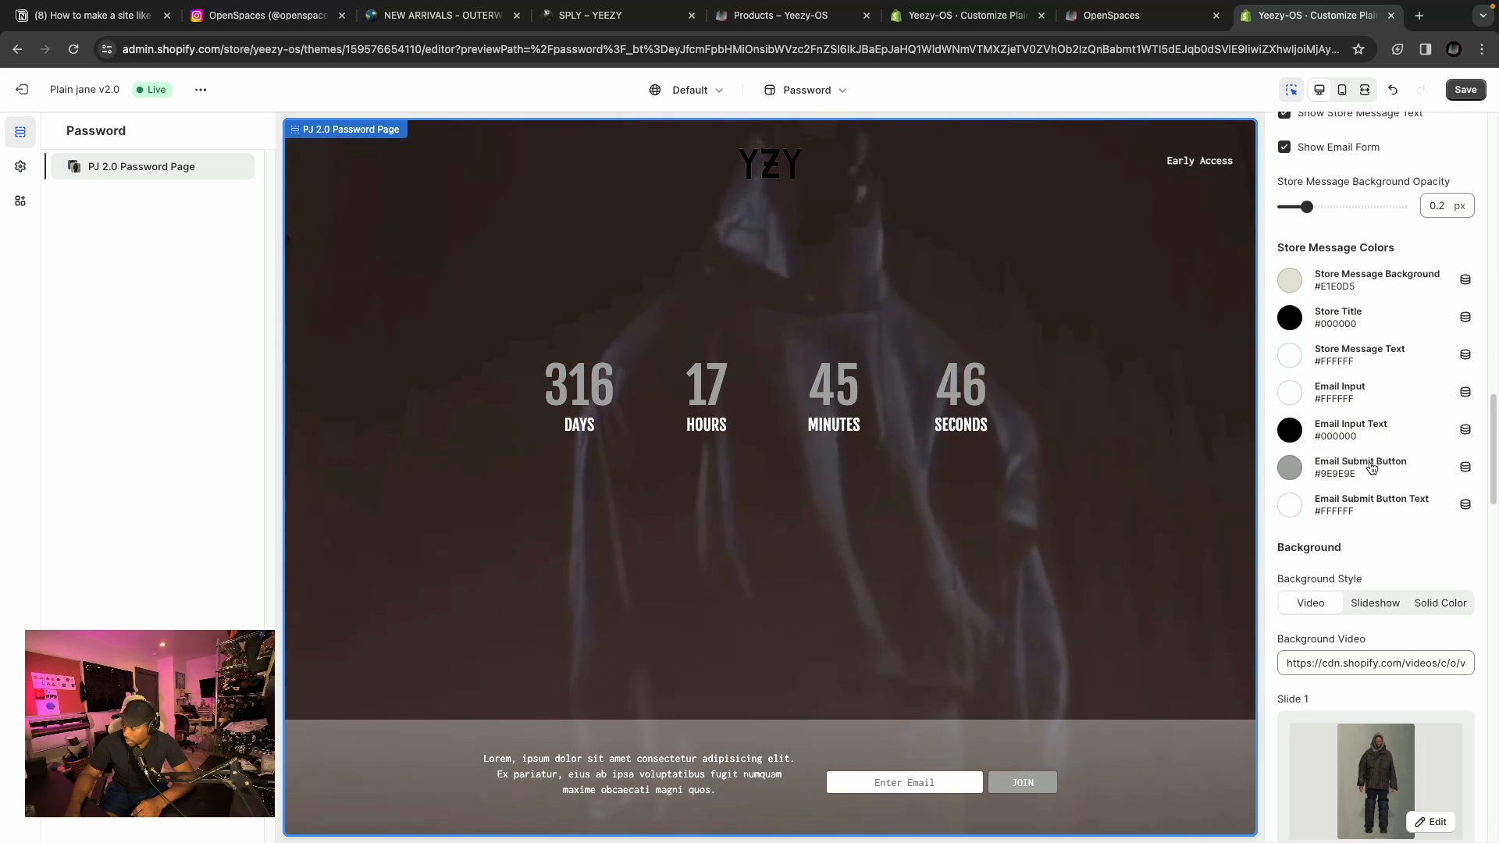
scroll(1372, 468, "down", 10)
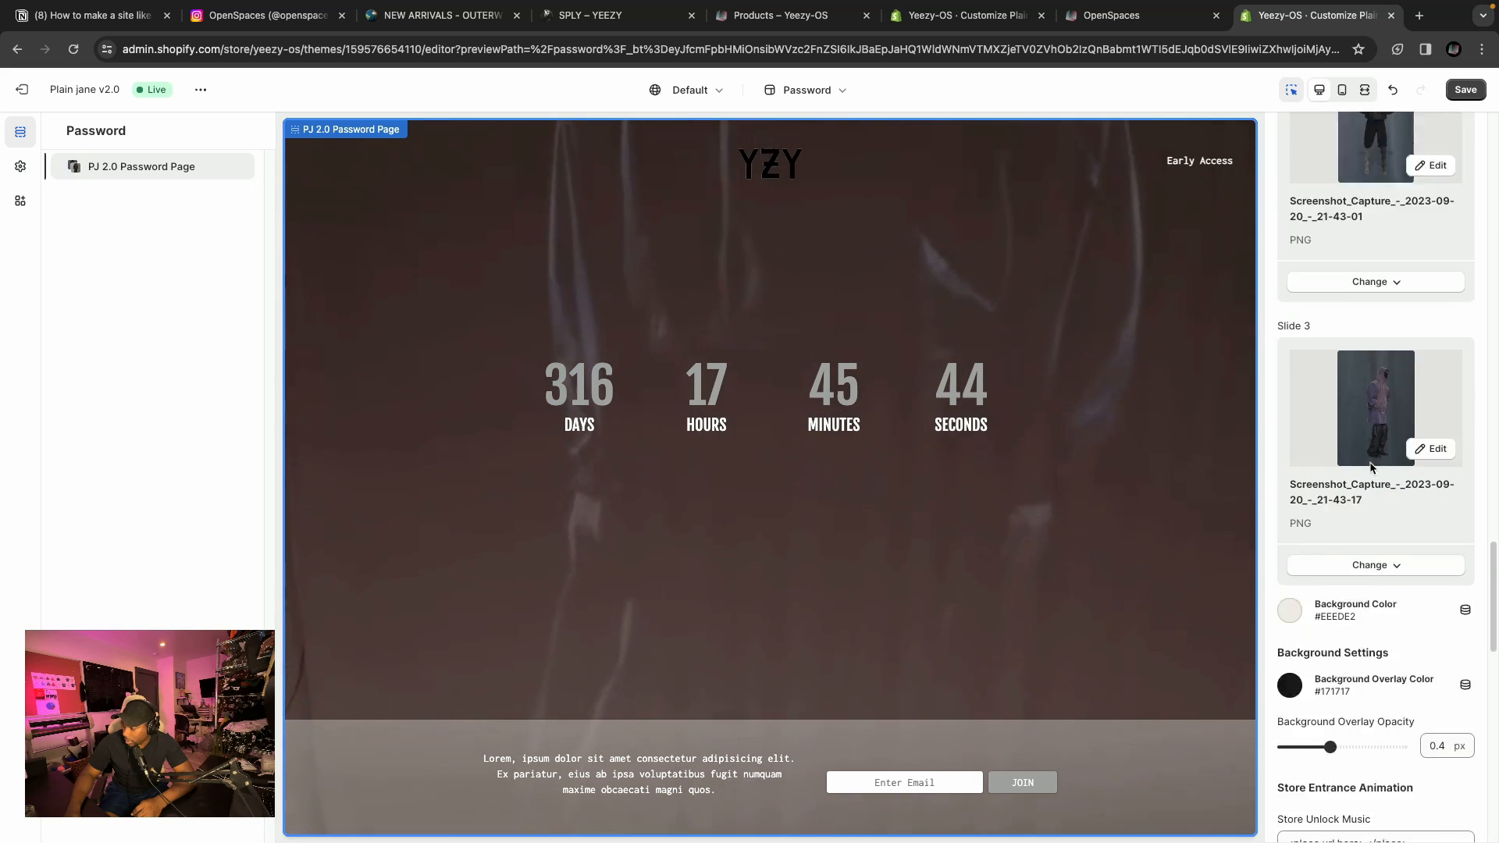
scroll(1369, 442, "down", 7)
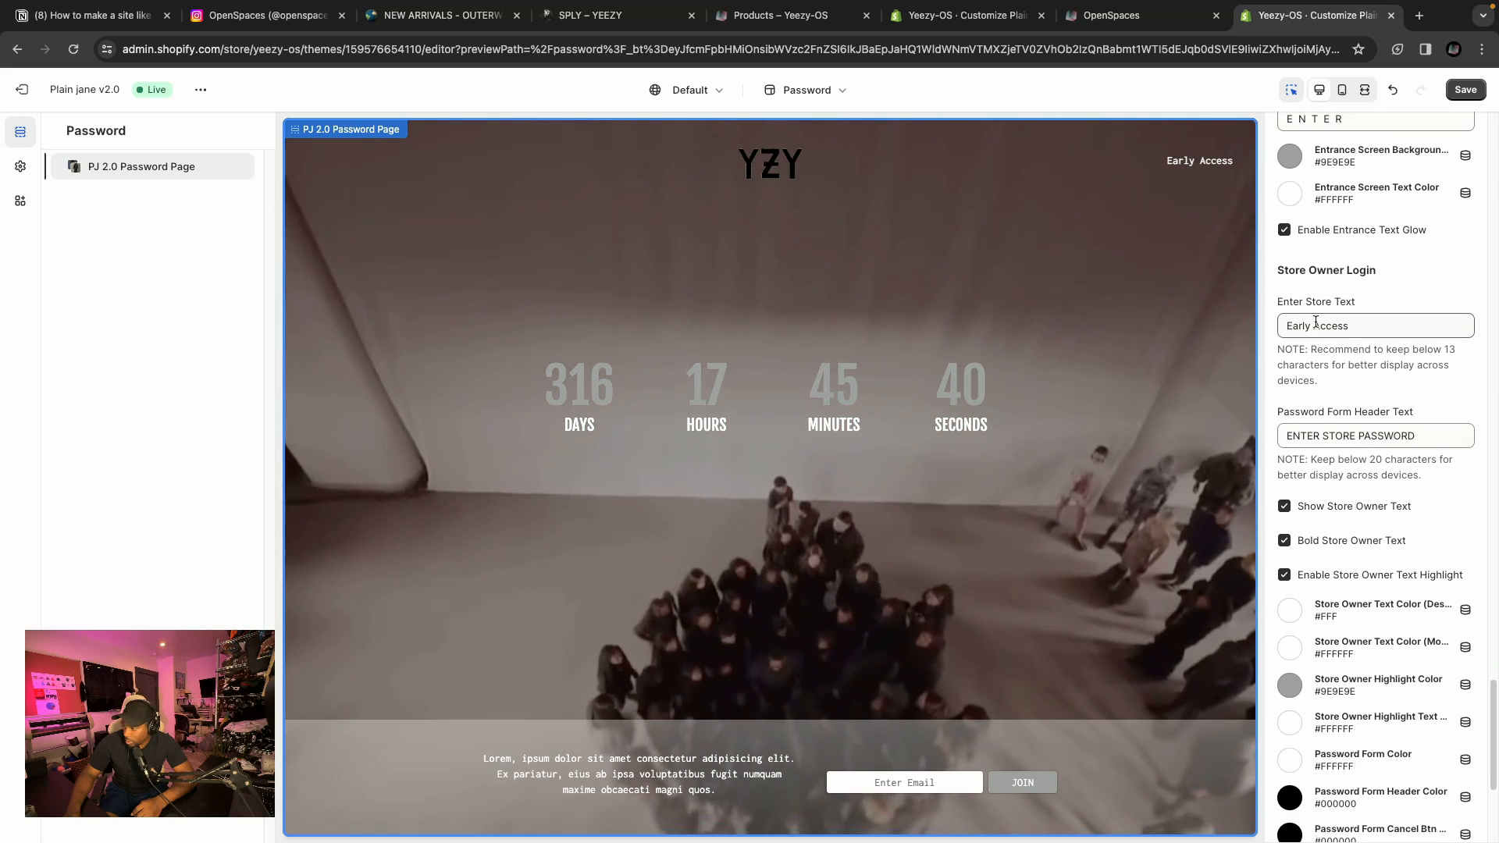
scroll(1293, 273, "down", 1)
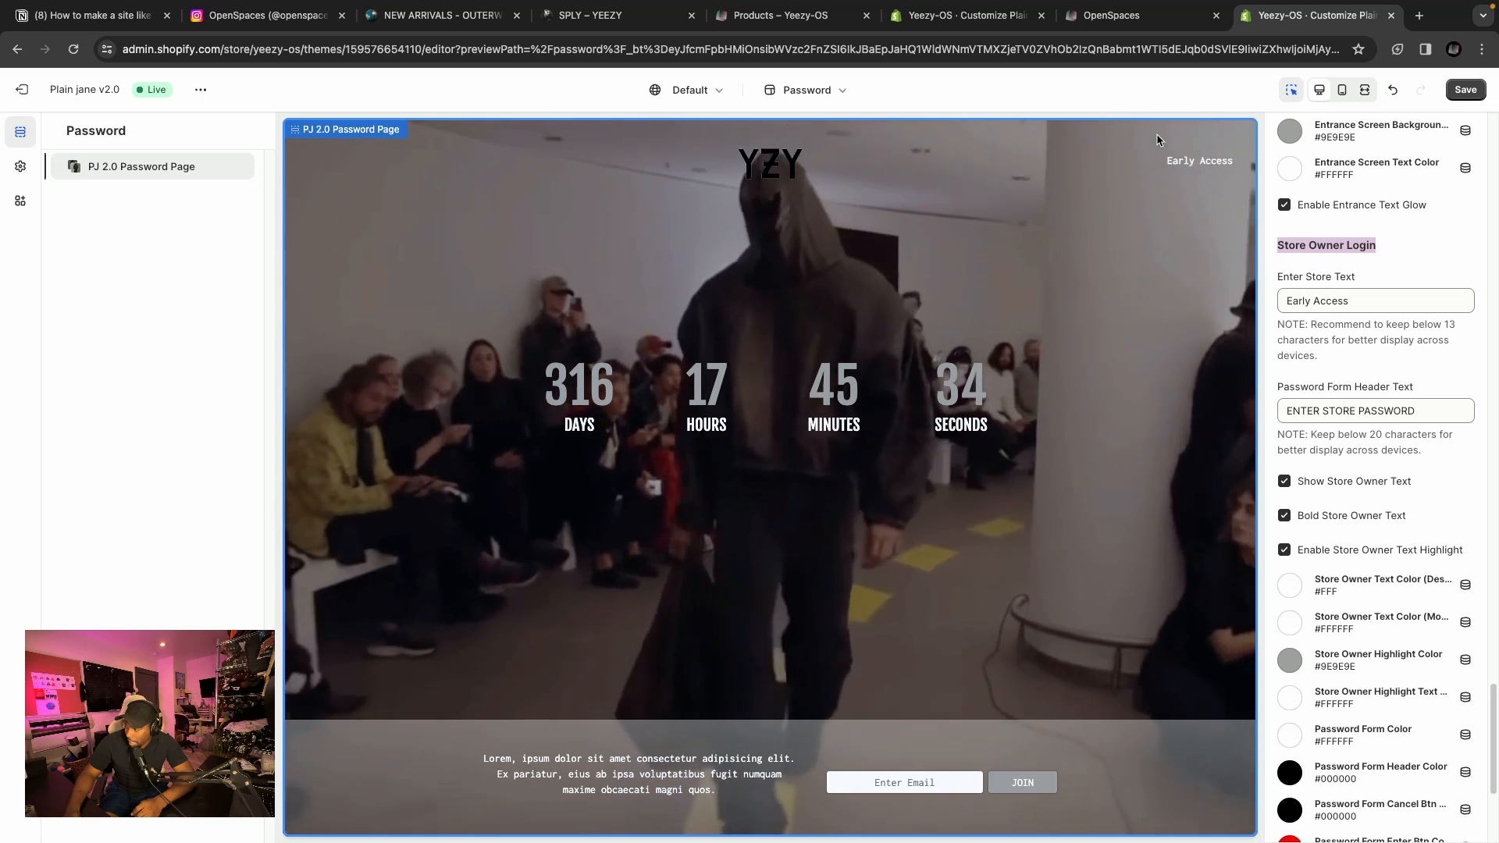
scroll(1351, 402, "down", 1)
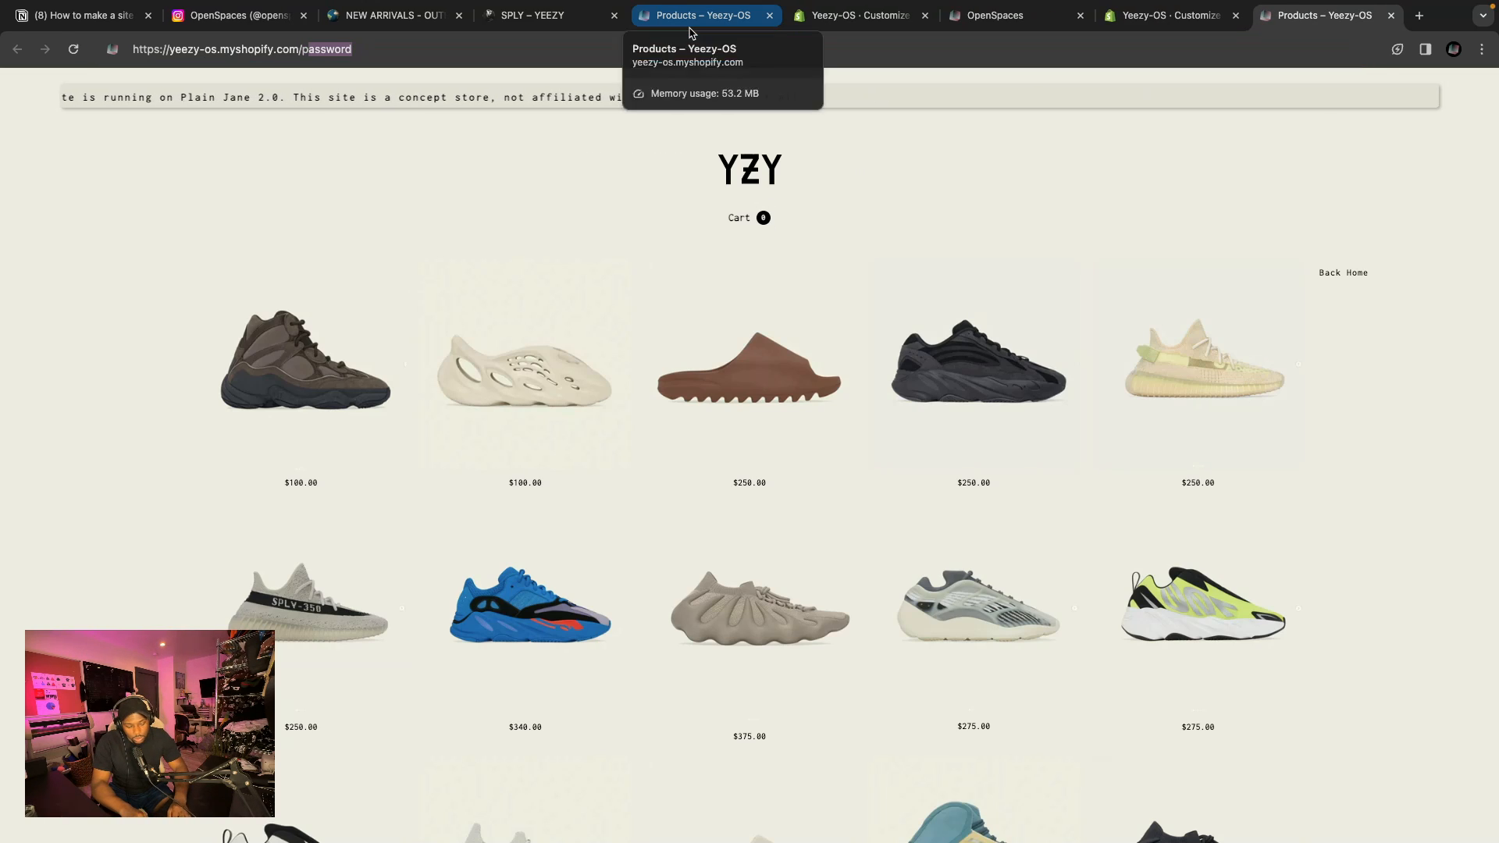
Load the live store's /password page and open its store password form.
type("assword")
key("Return")
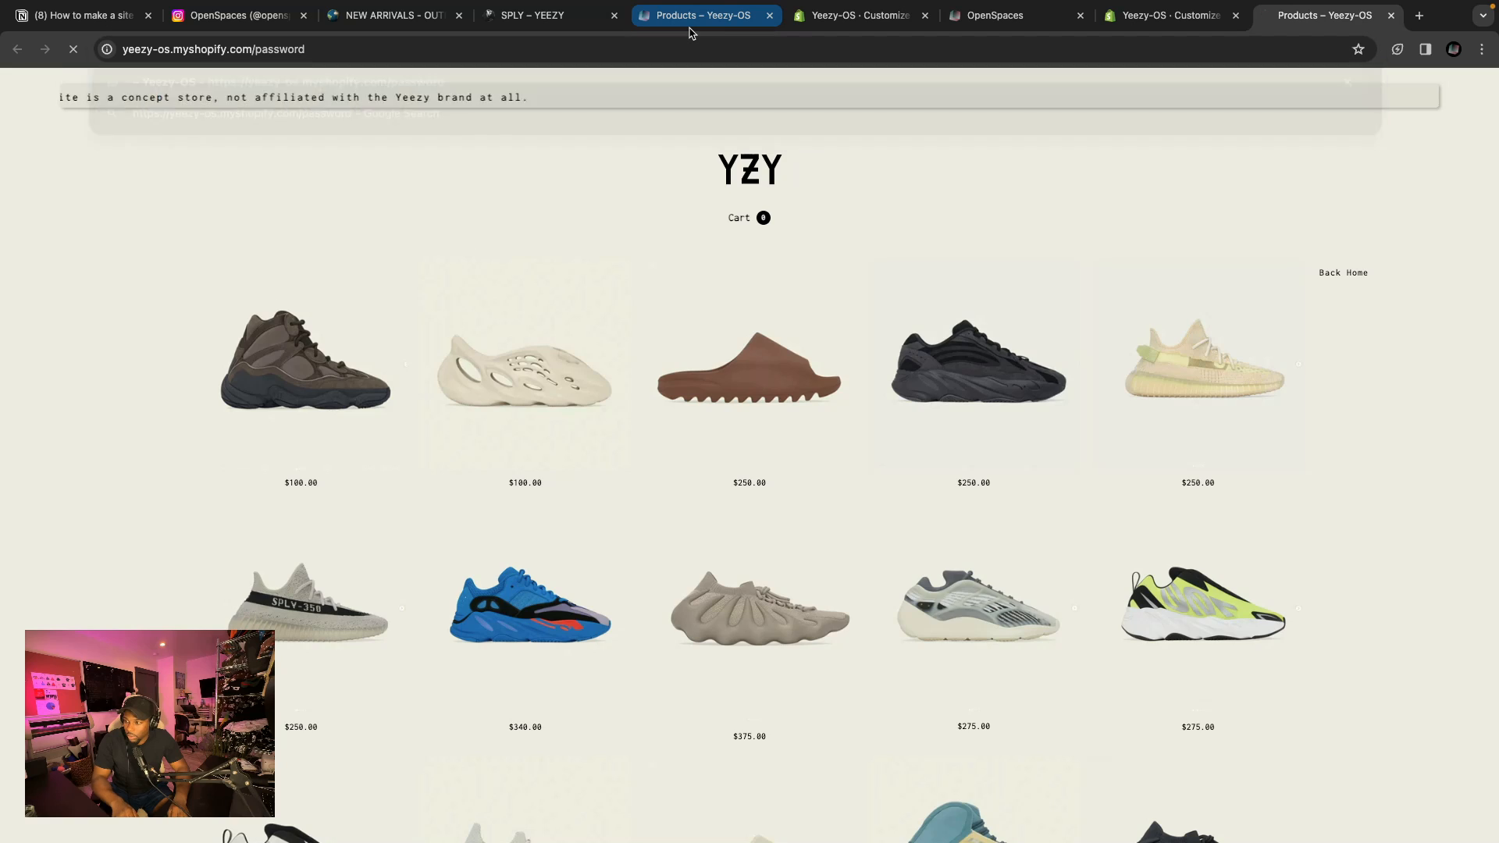
left_click(1447, 114)
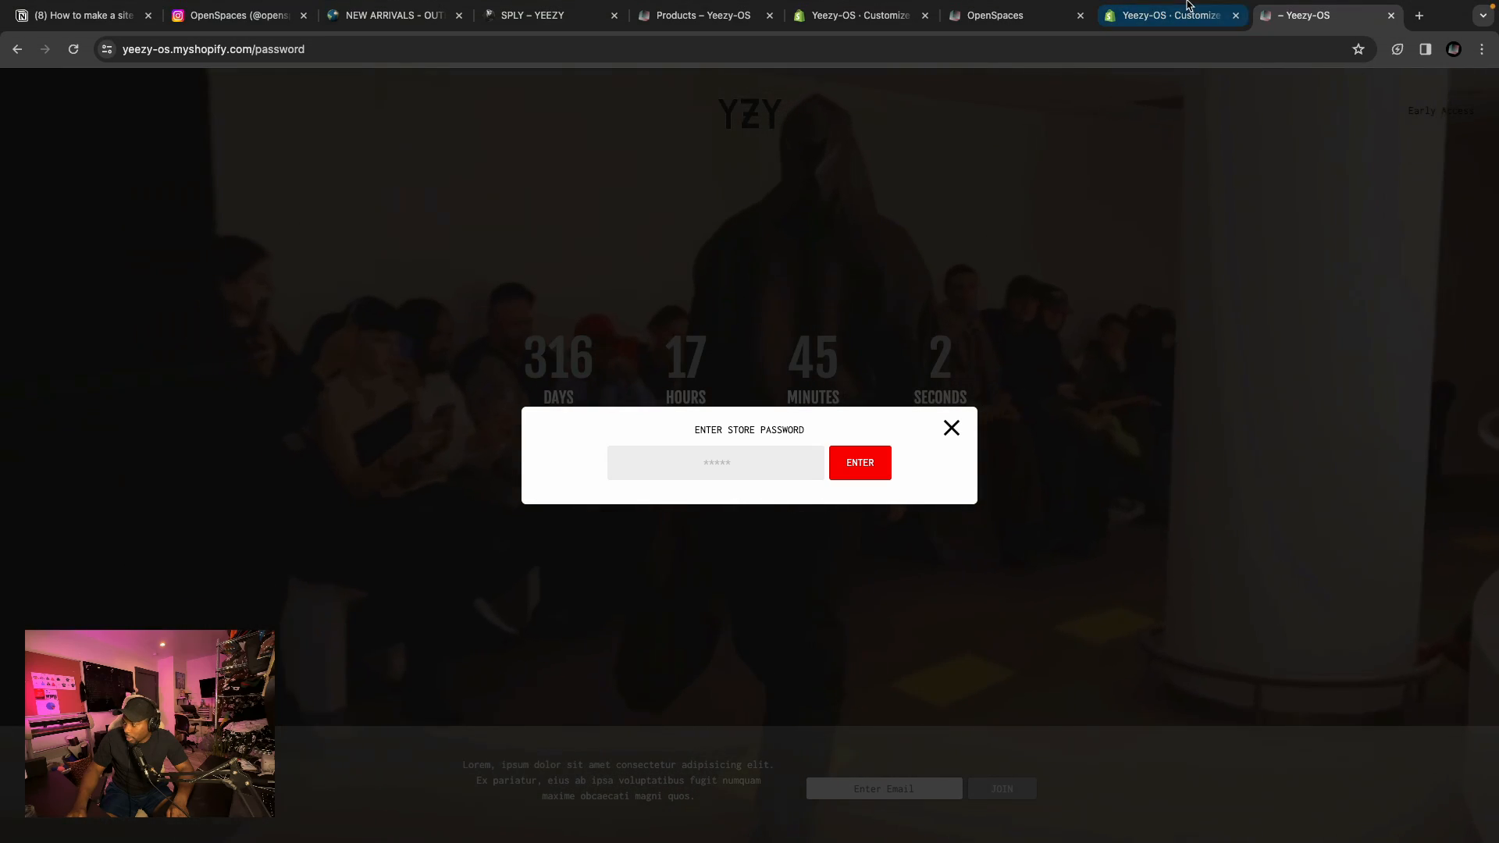
Set the password form Enter button colour to the recently used beige #E1E0D5.
left_click(1182, 14)
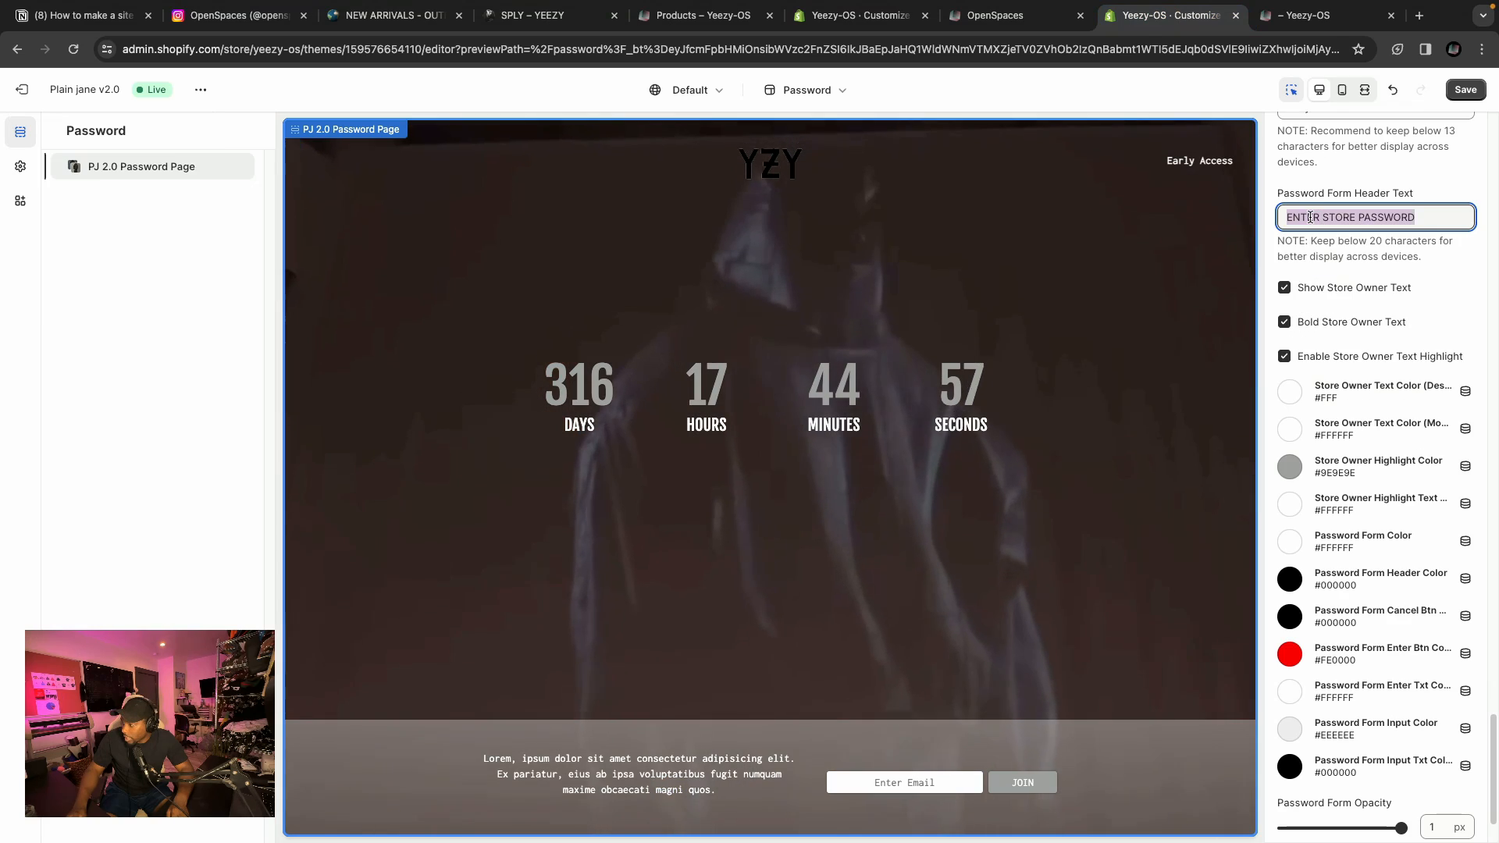
left_click(1316, 16)
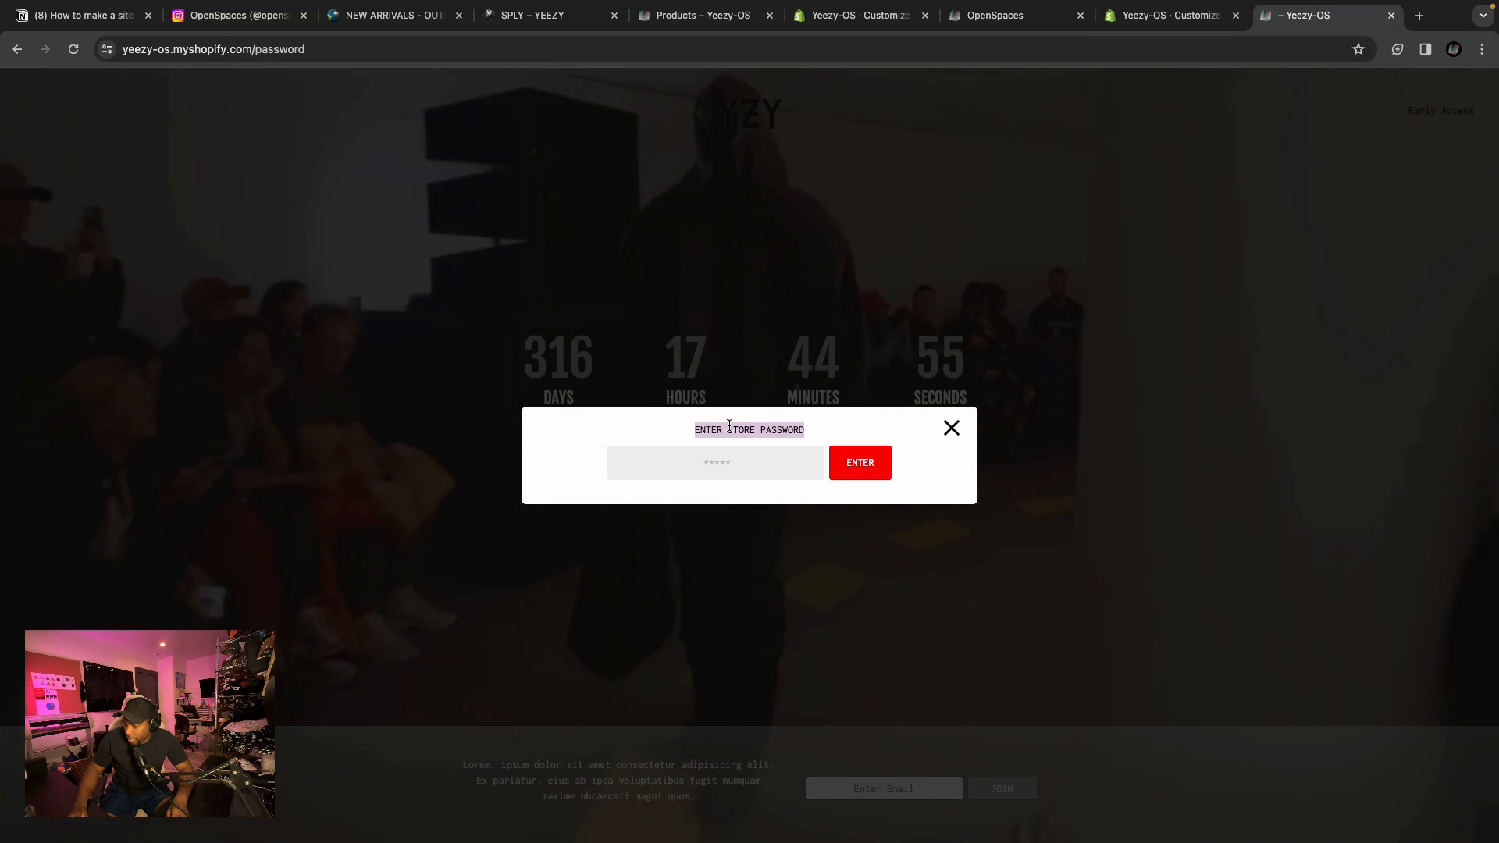
left_click(1171, 16)
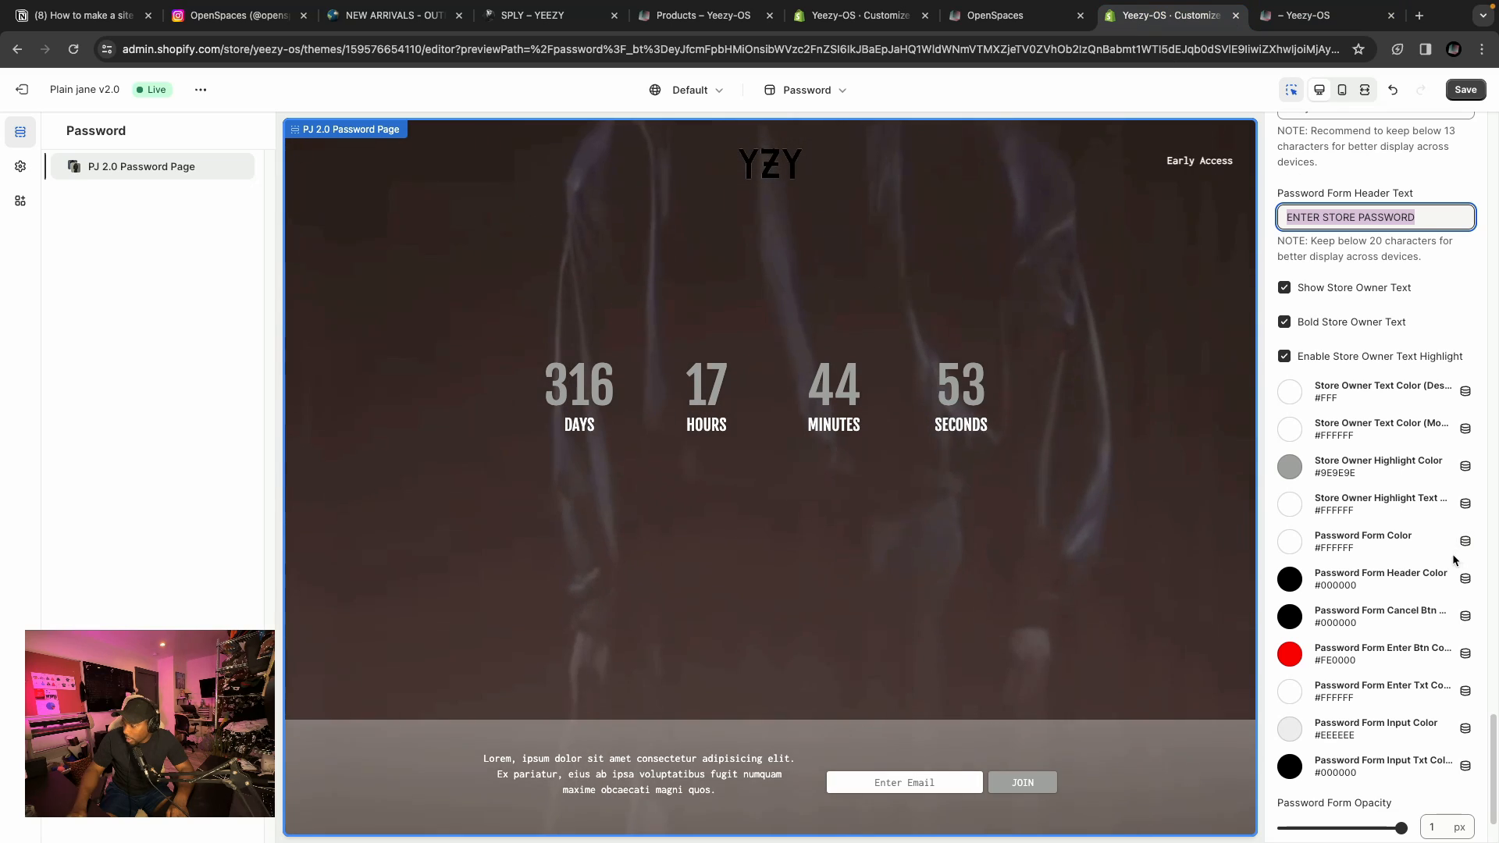
scroll(1325, 629, "down", 1)
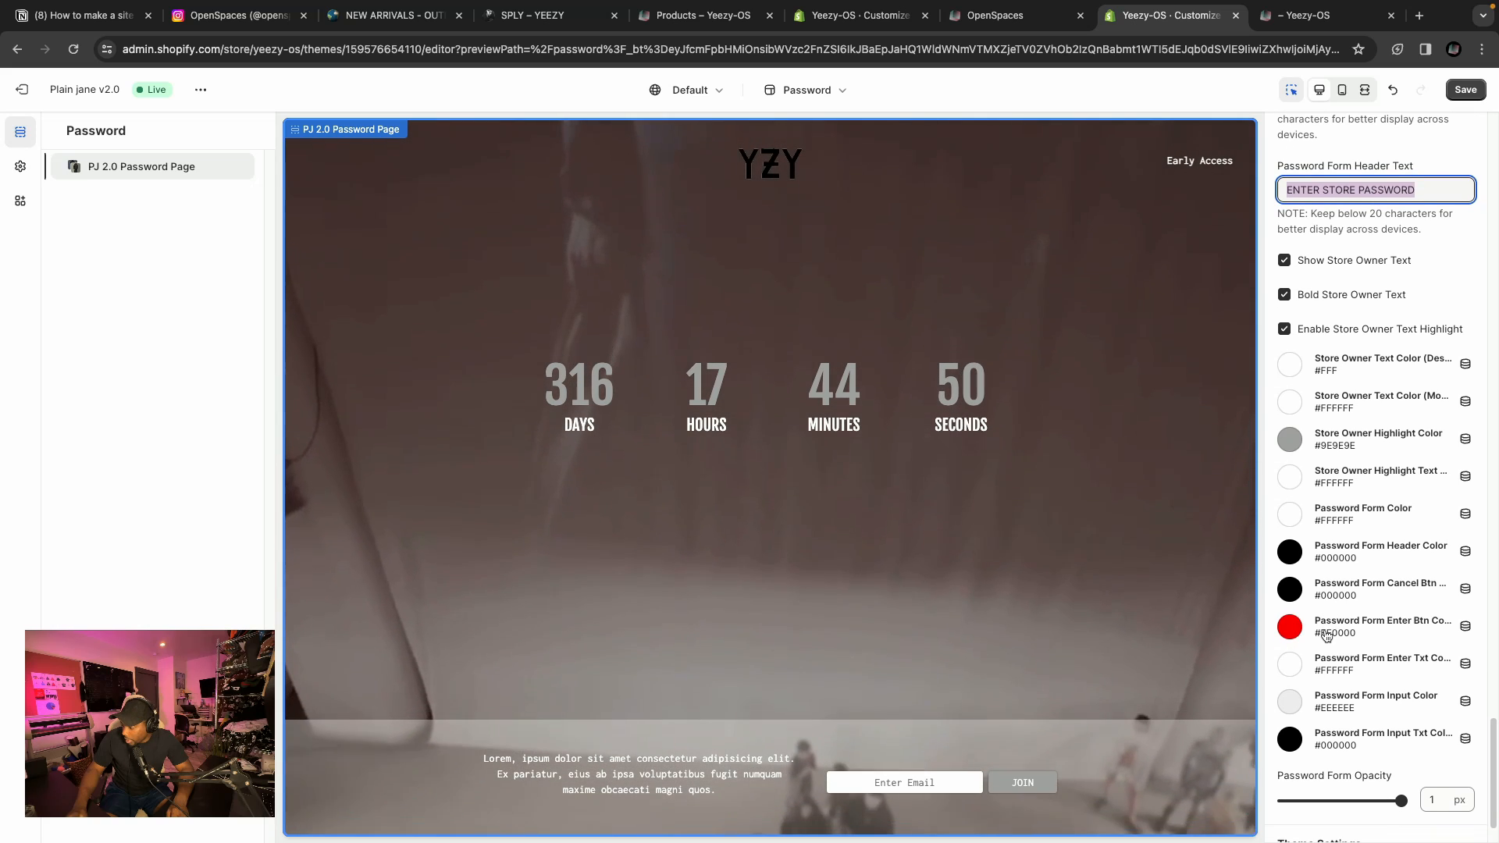
left_click(1290, 626)
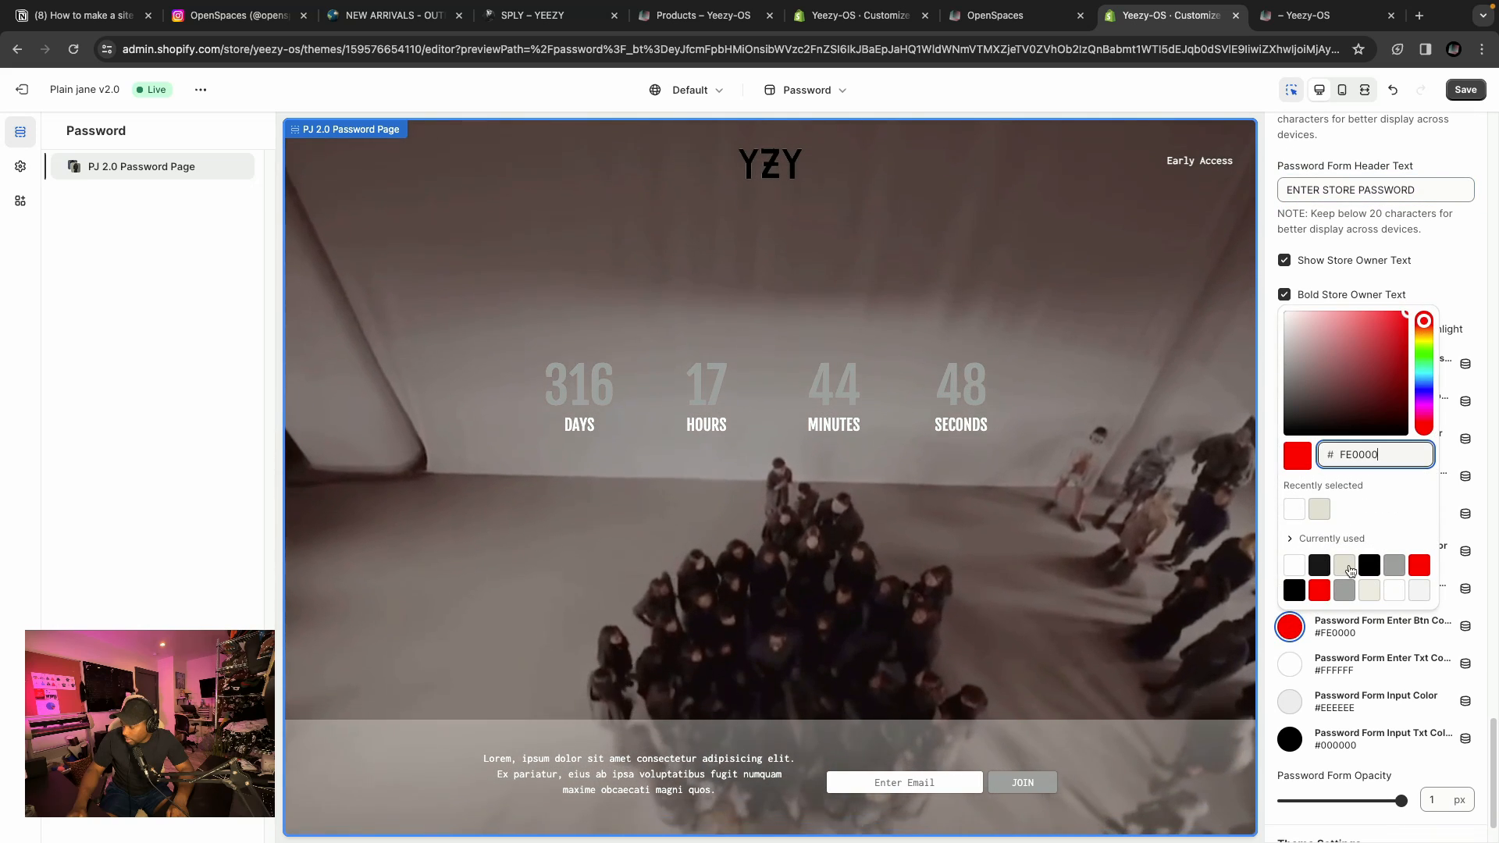
left_click(1322, 509)
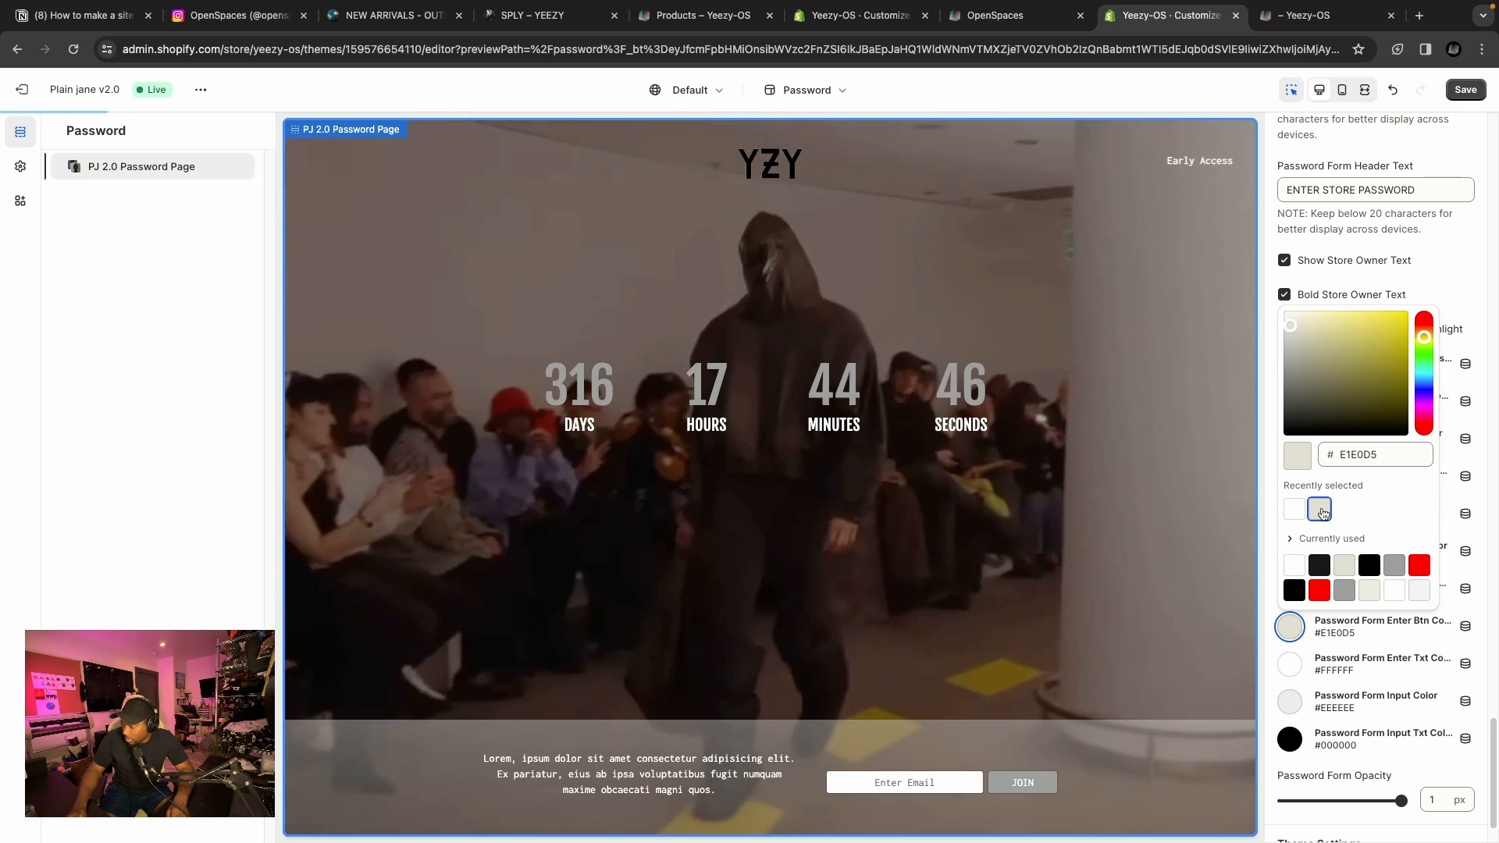
left_click(1272, 595)
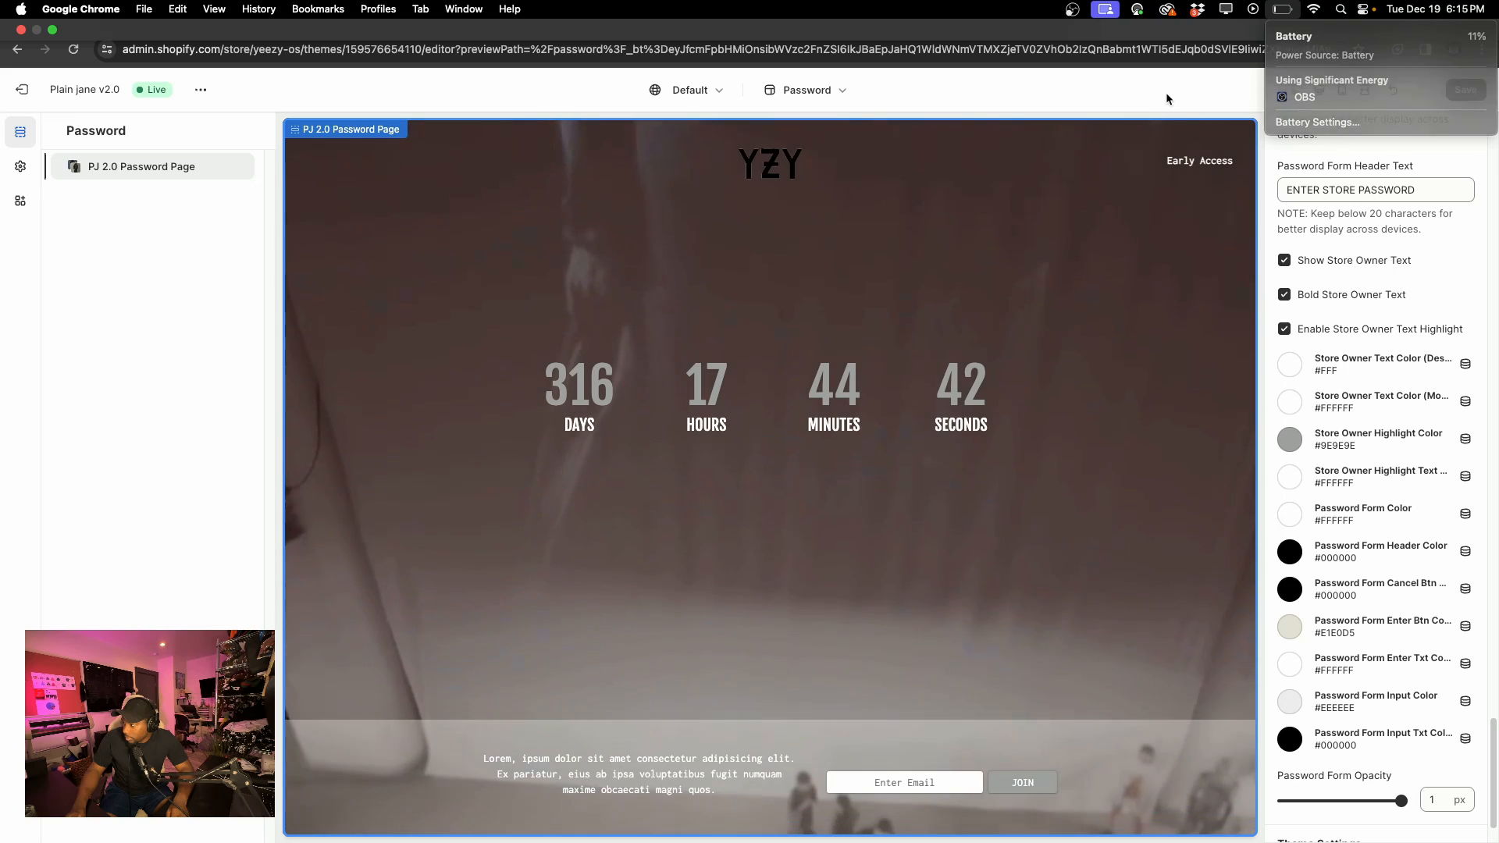
Reload the live password page and open its password form to preview the Enter button styling.
left_click(1319, 15)
left_click(1148, 16)
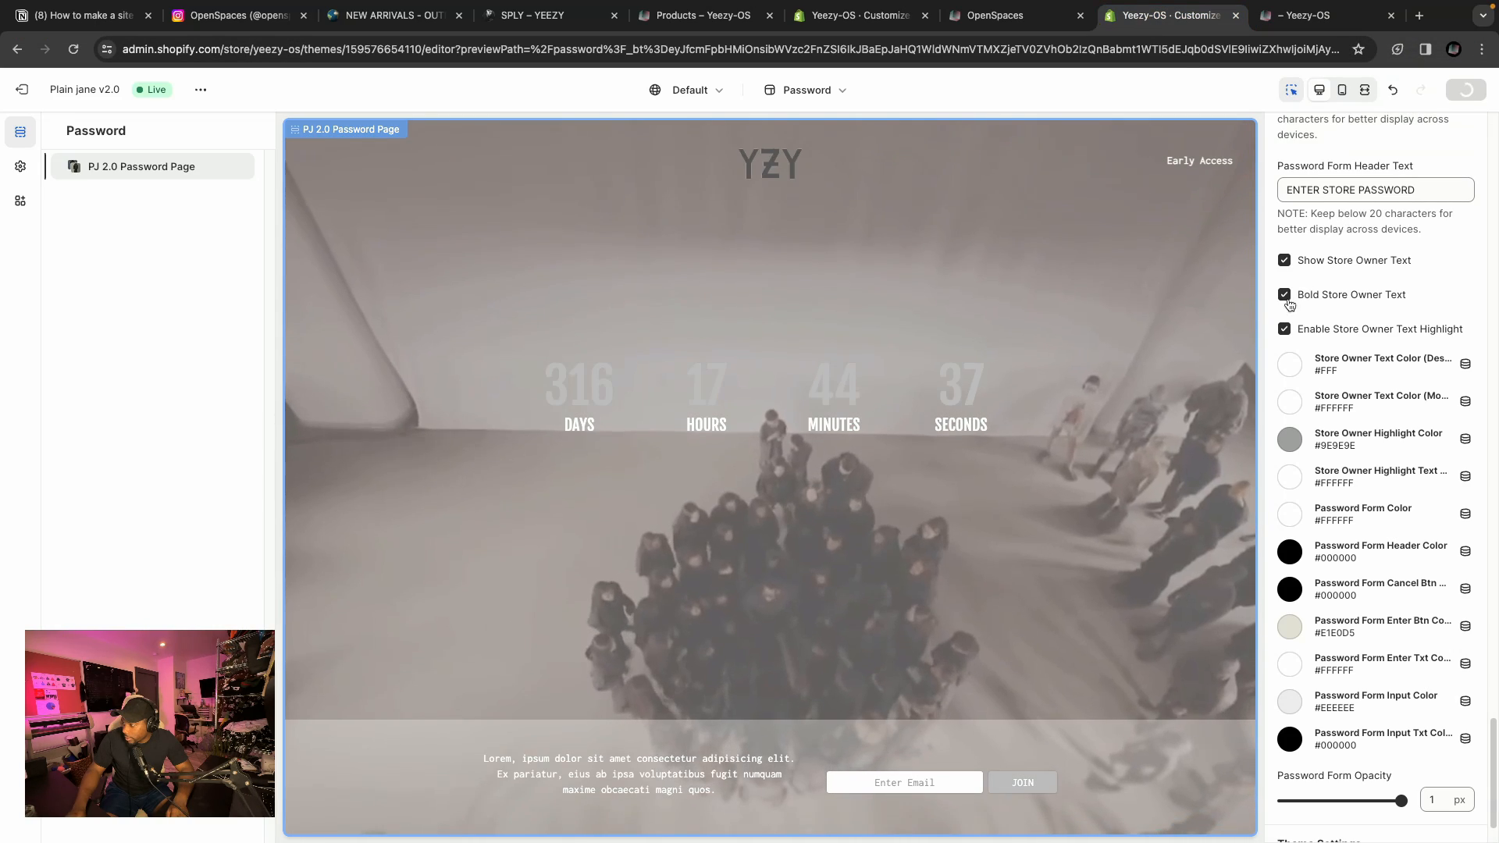
left_click(1327, 15)
key("super+r")
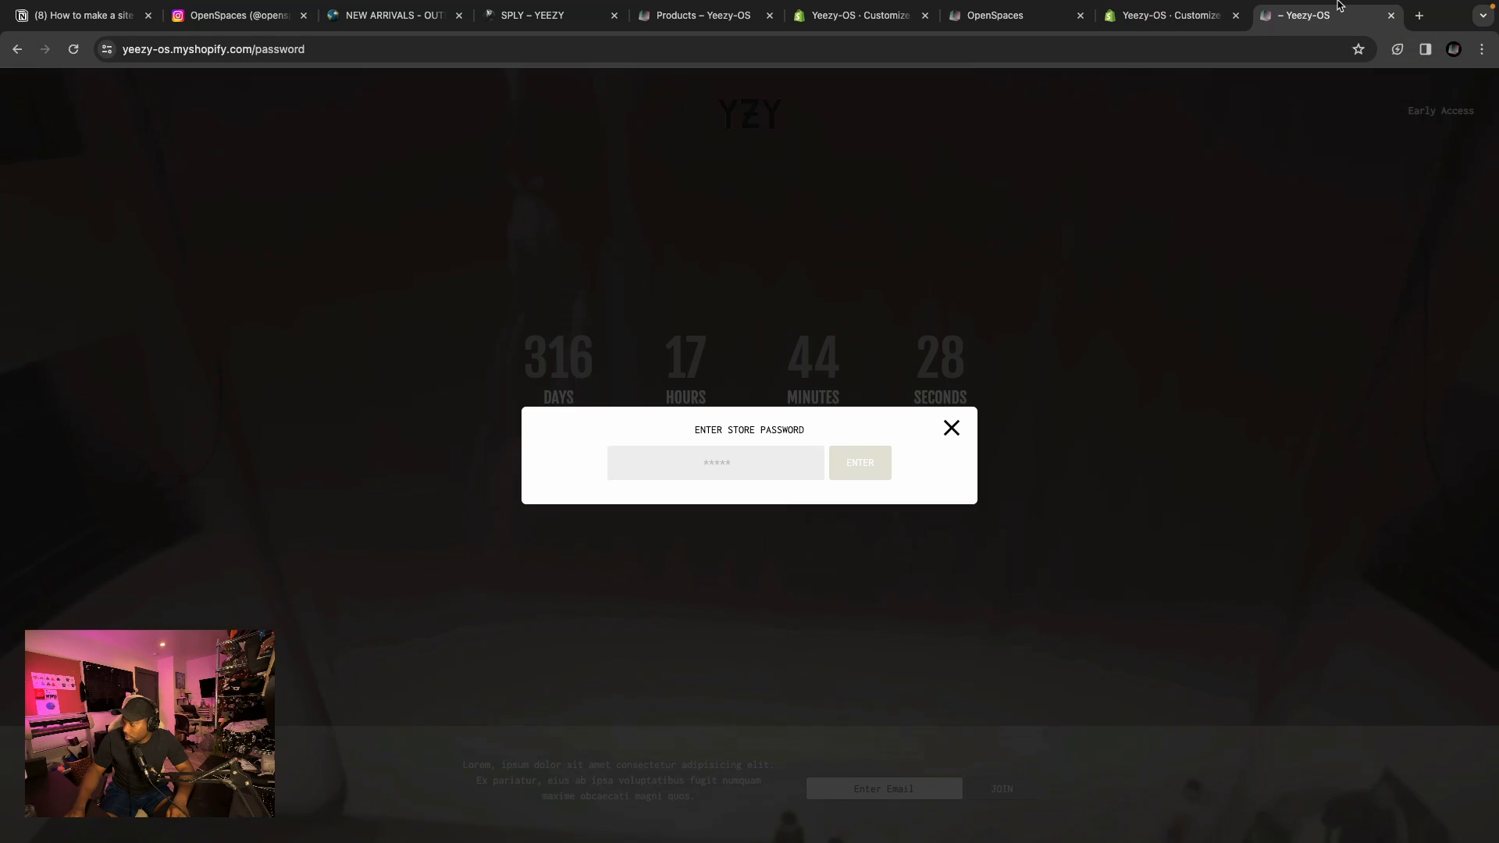
left_click(1180, 22)
scroll(1438, 570, "down", 1)
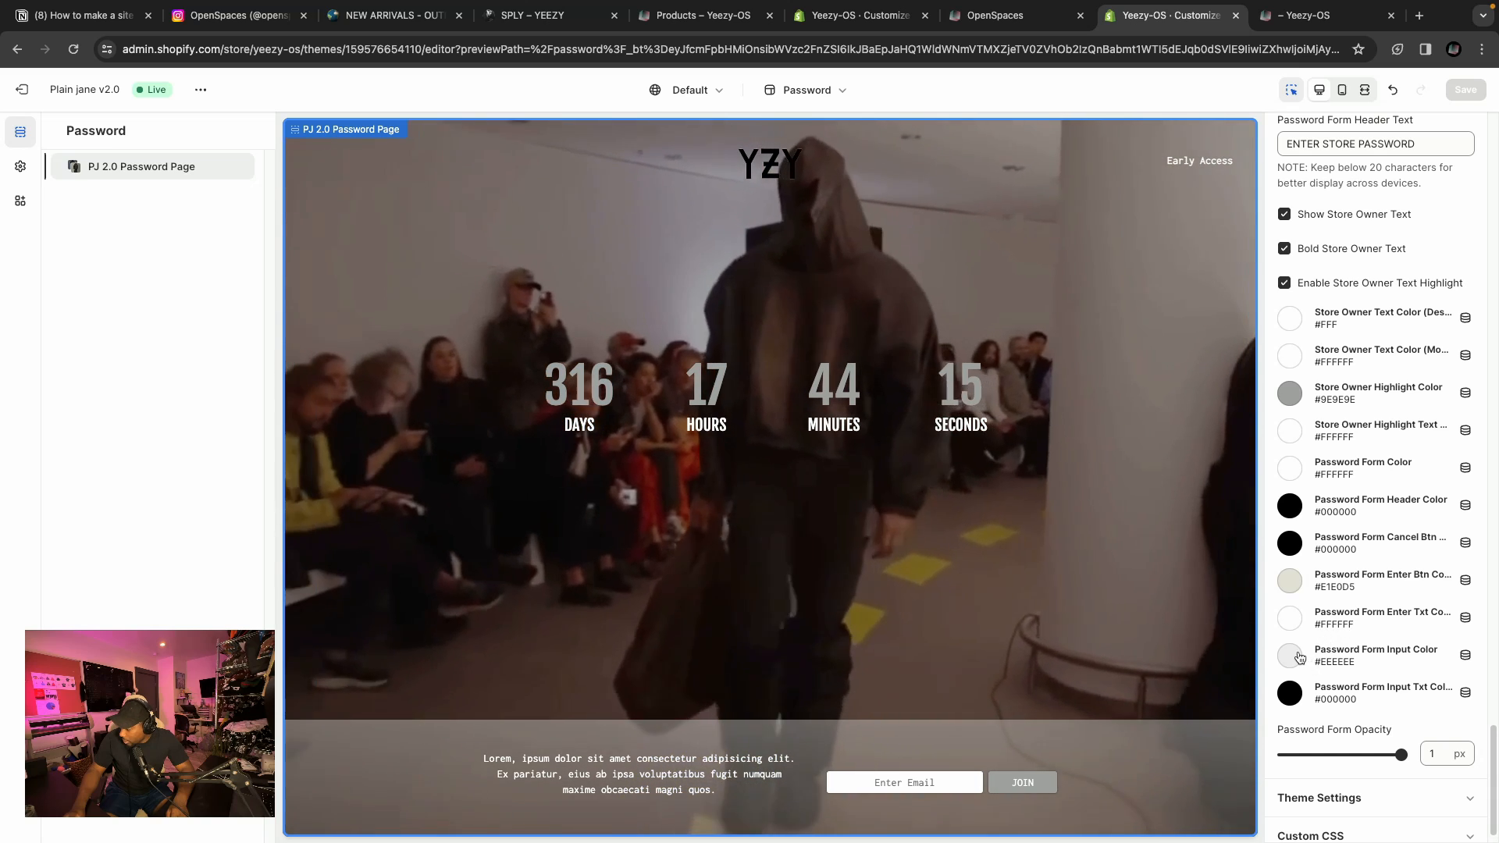
key("ctrl+Tab")
left_click(73, 49)
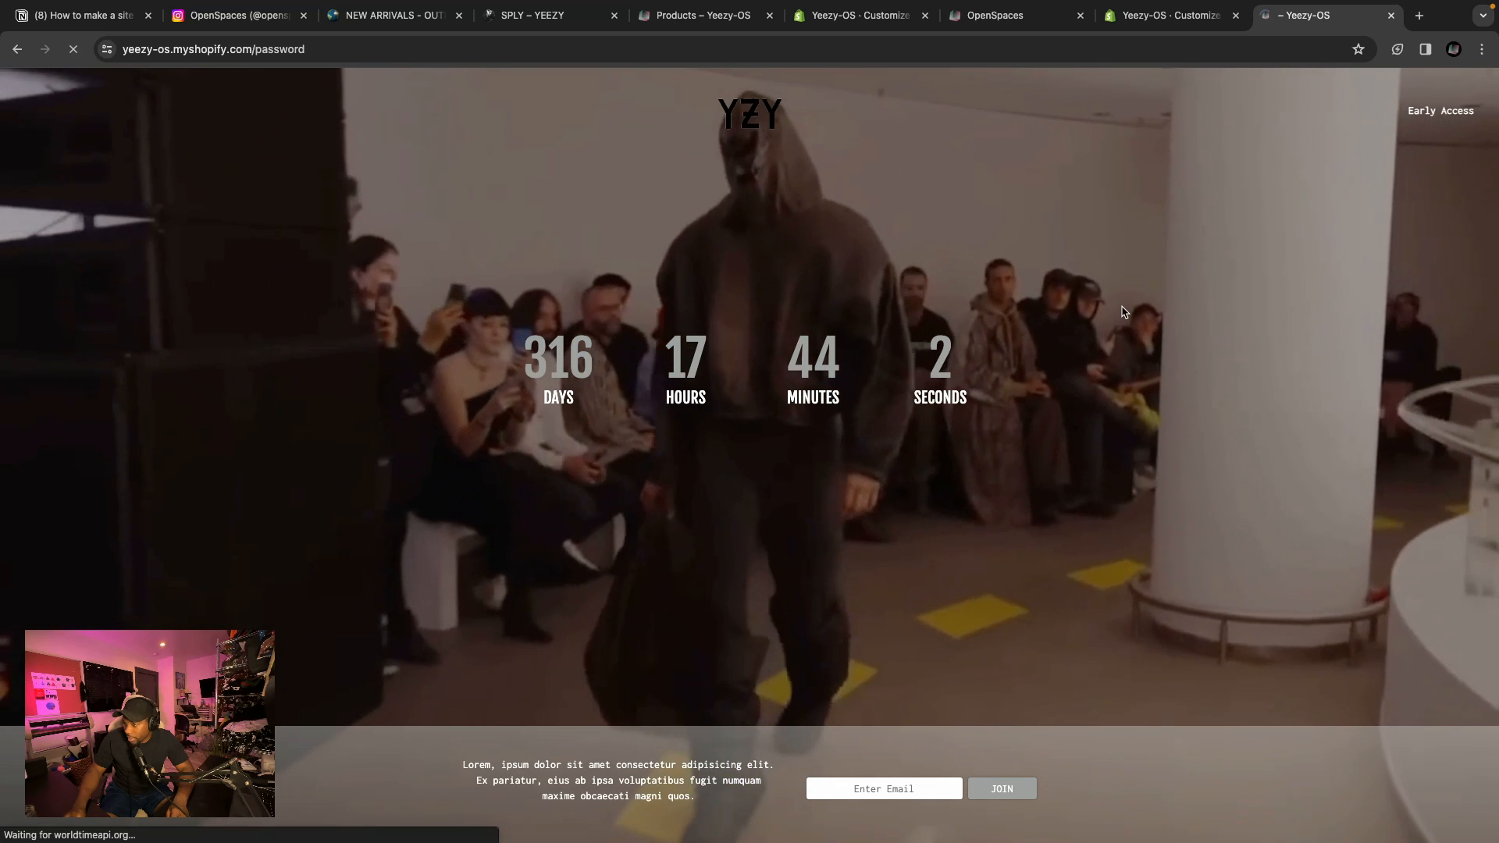
left_click(1428, 117)
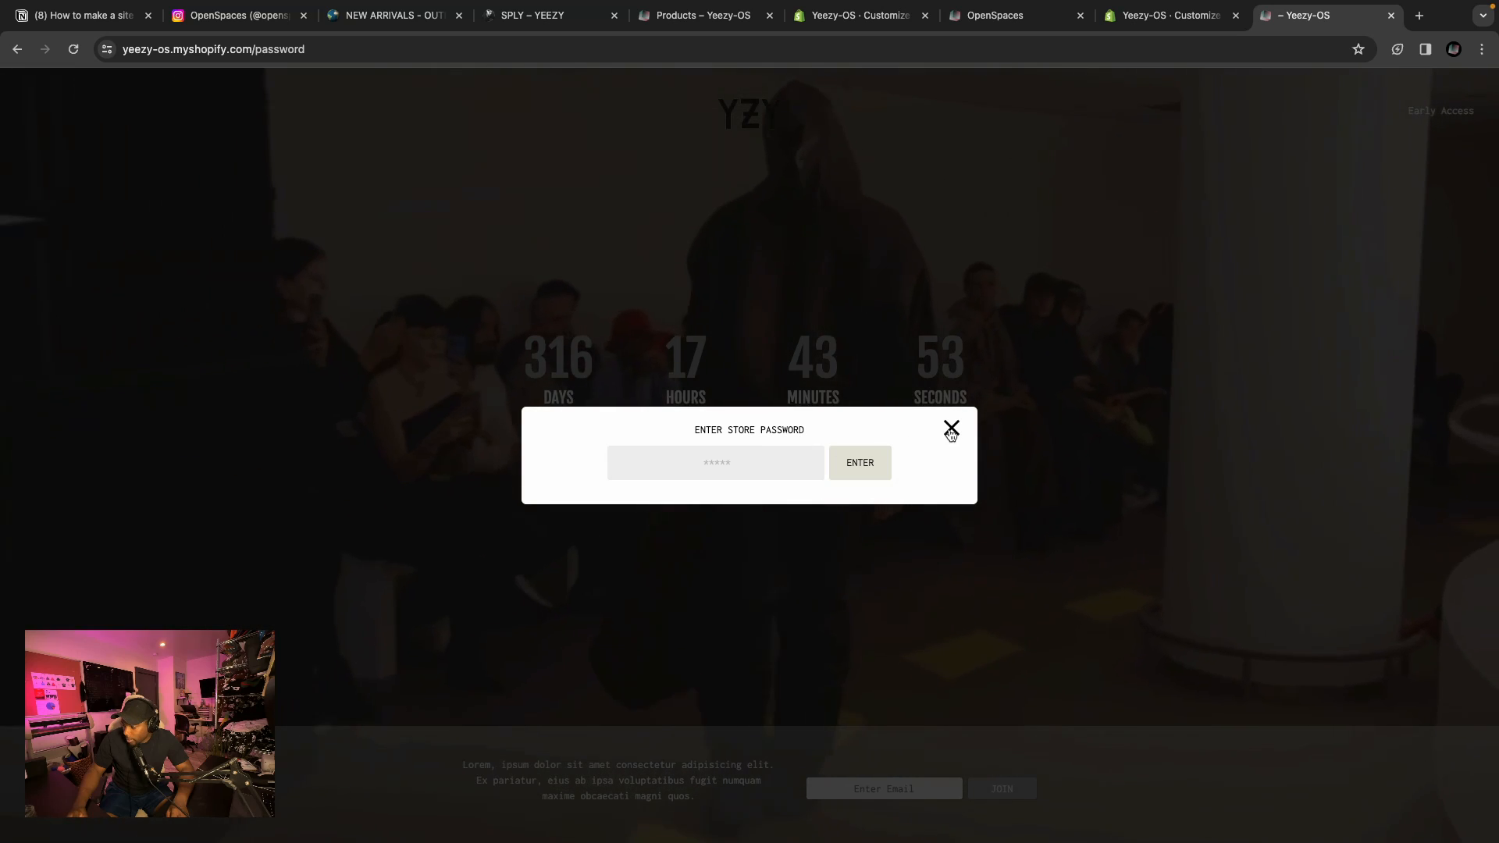
left_click(950, 428)
key("ctrl+shift+Tab")
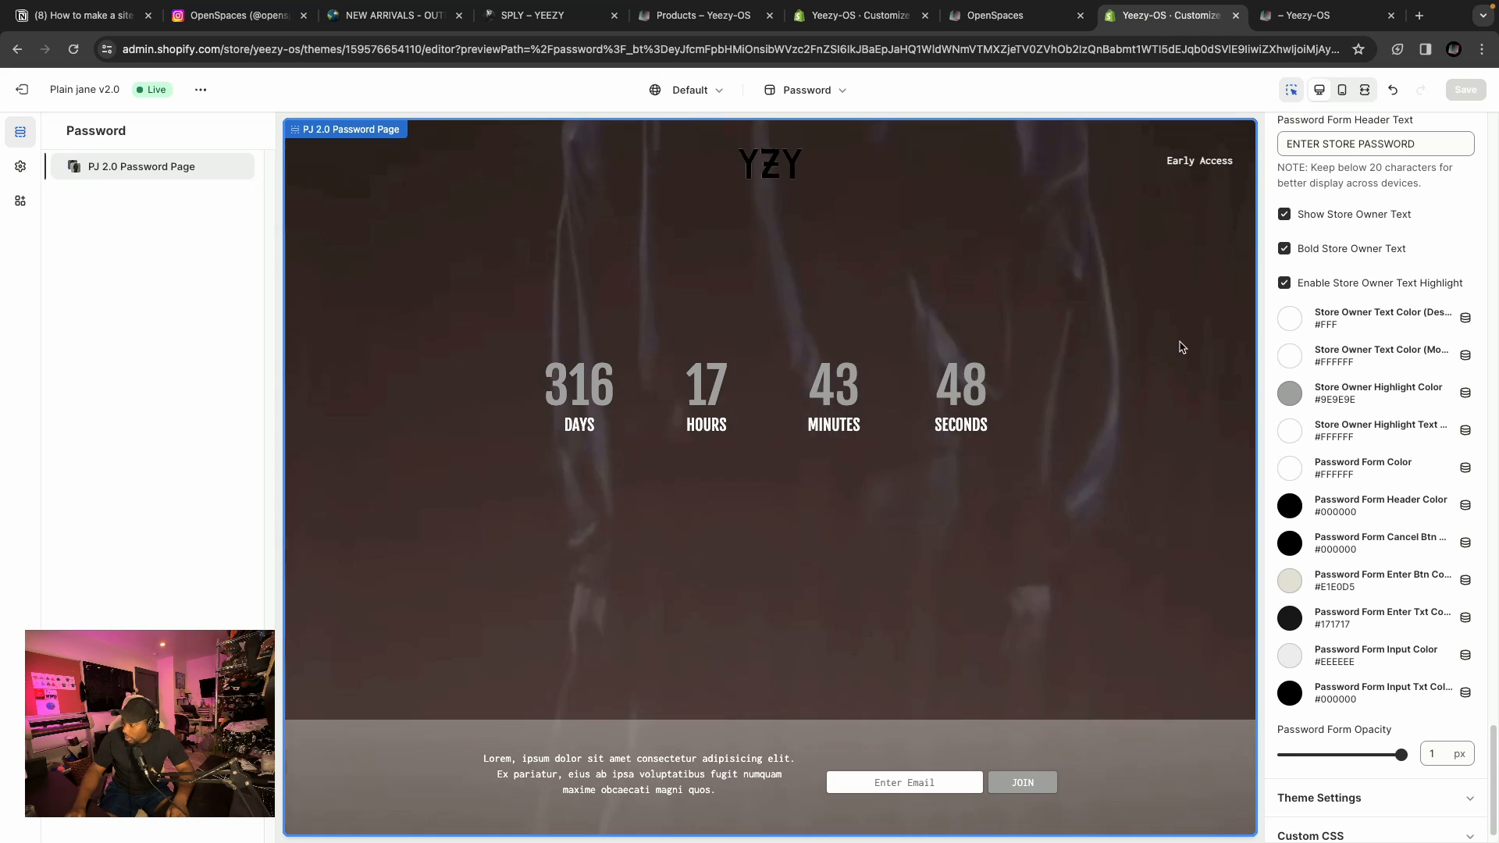
Review the store owner highlight and password form Enter button colour pickers.
scroll(1332, 466, "down", 1)
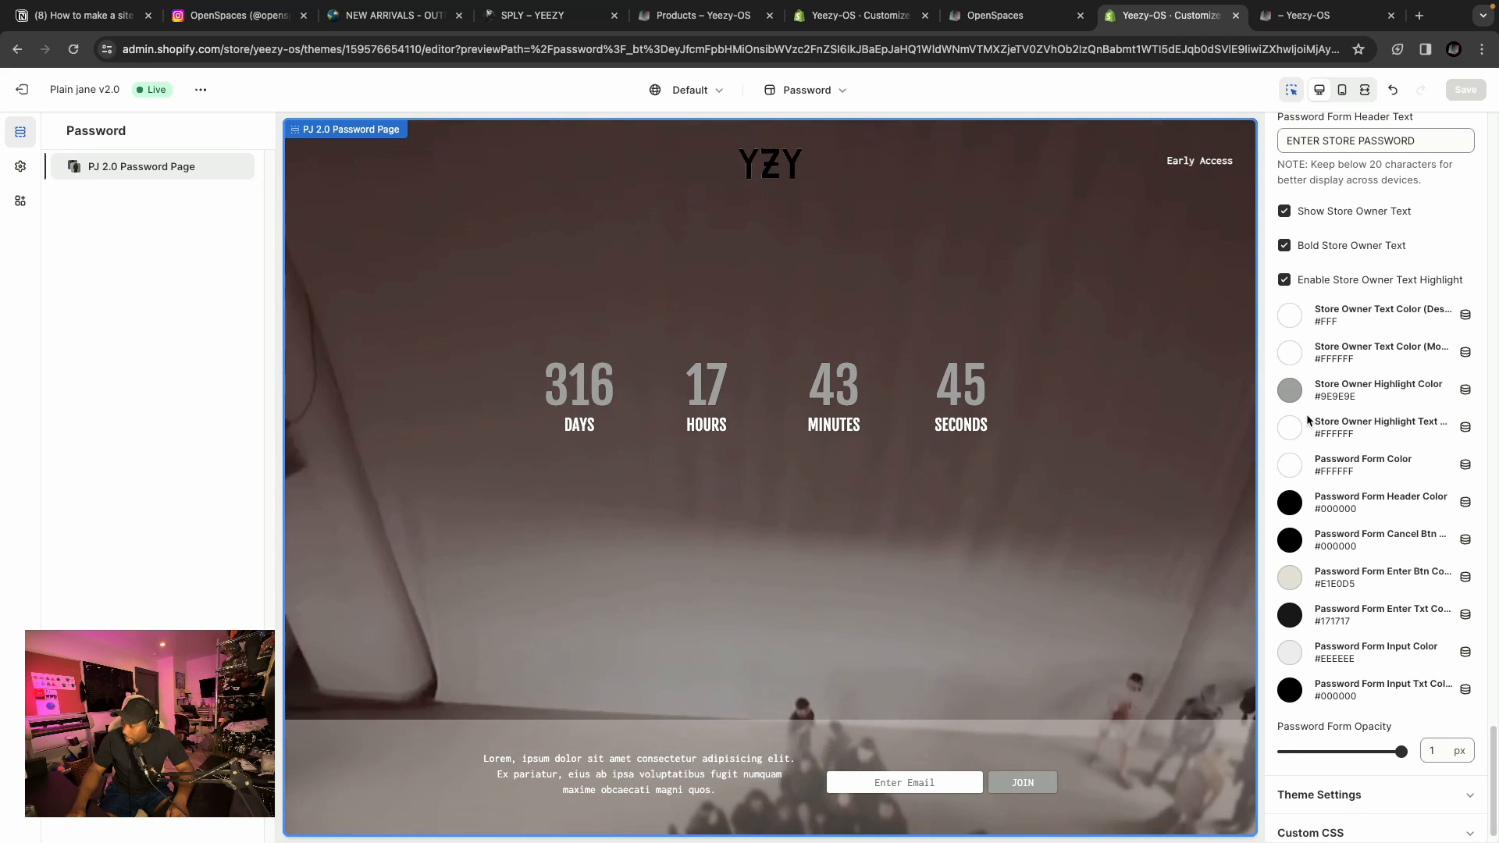
scroll(1305, 415, "up", 3)
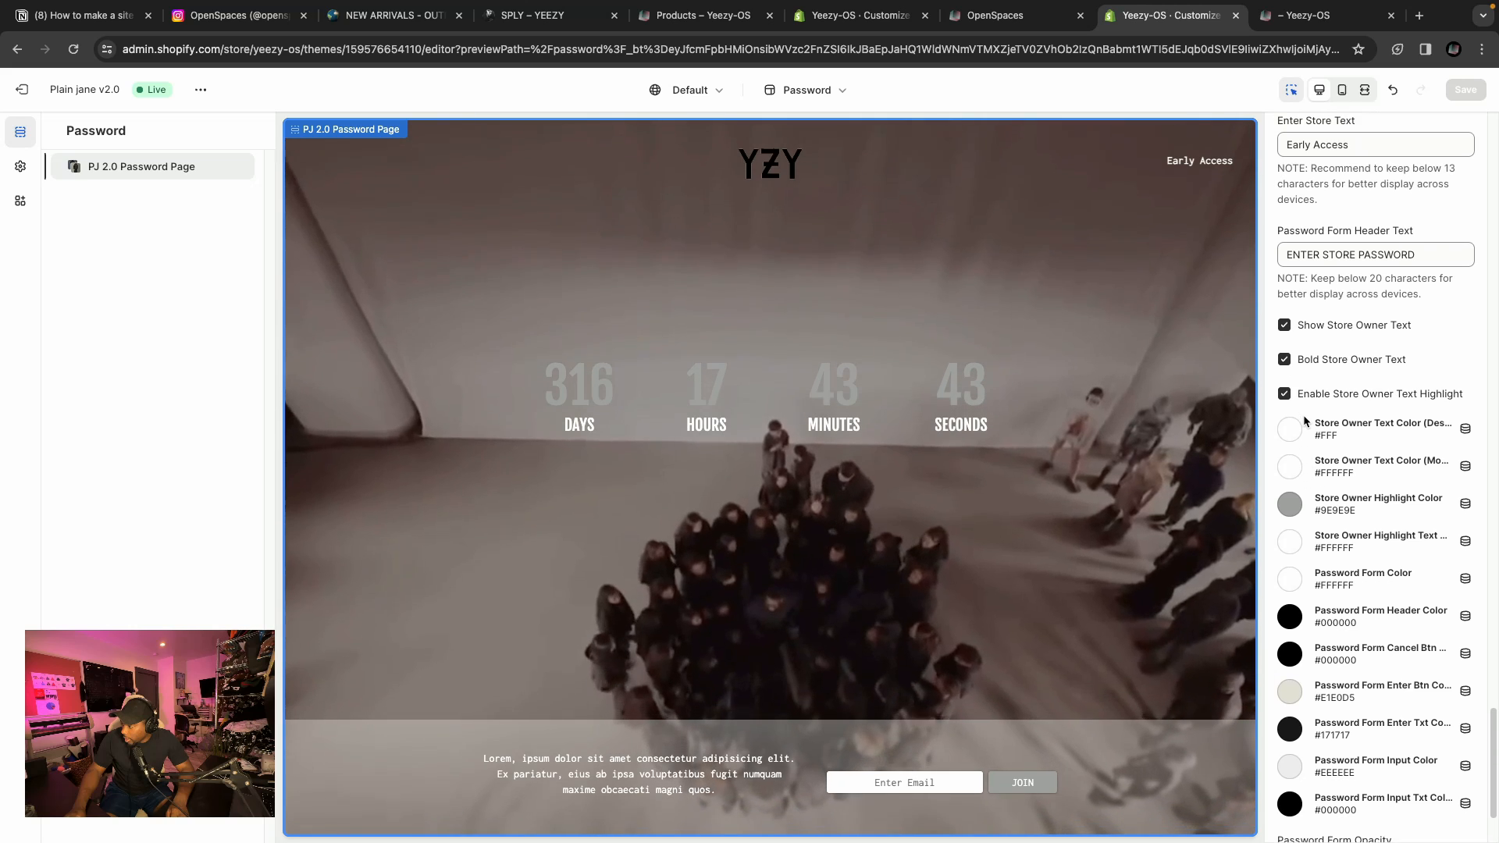
scroll(1333, 396, "up", 2)
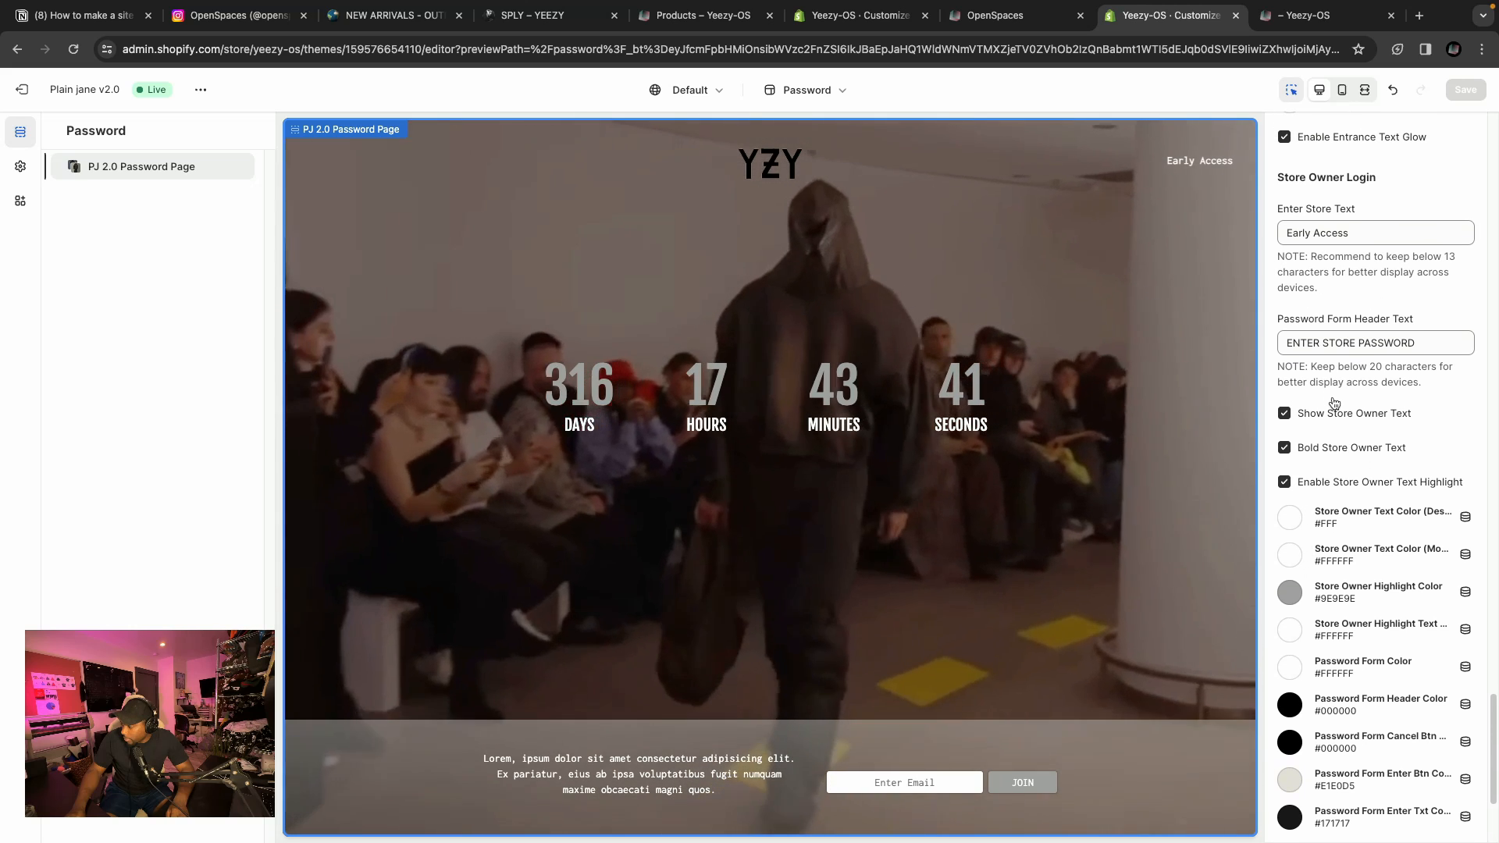
scroll(1334, 402, "down", 2)
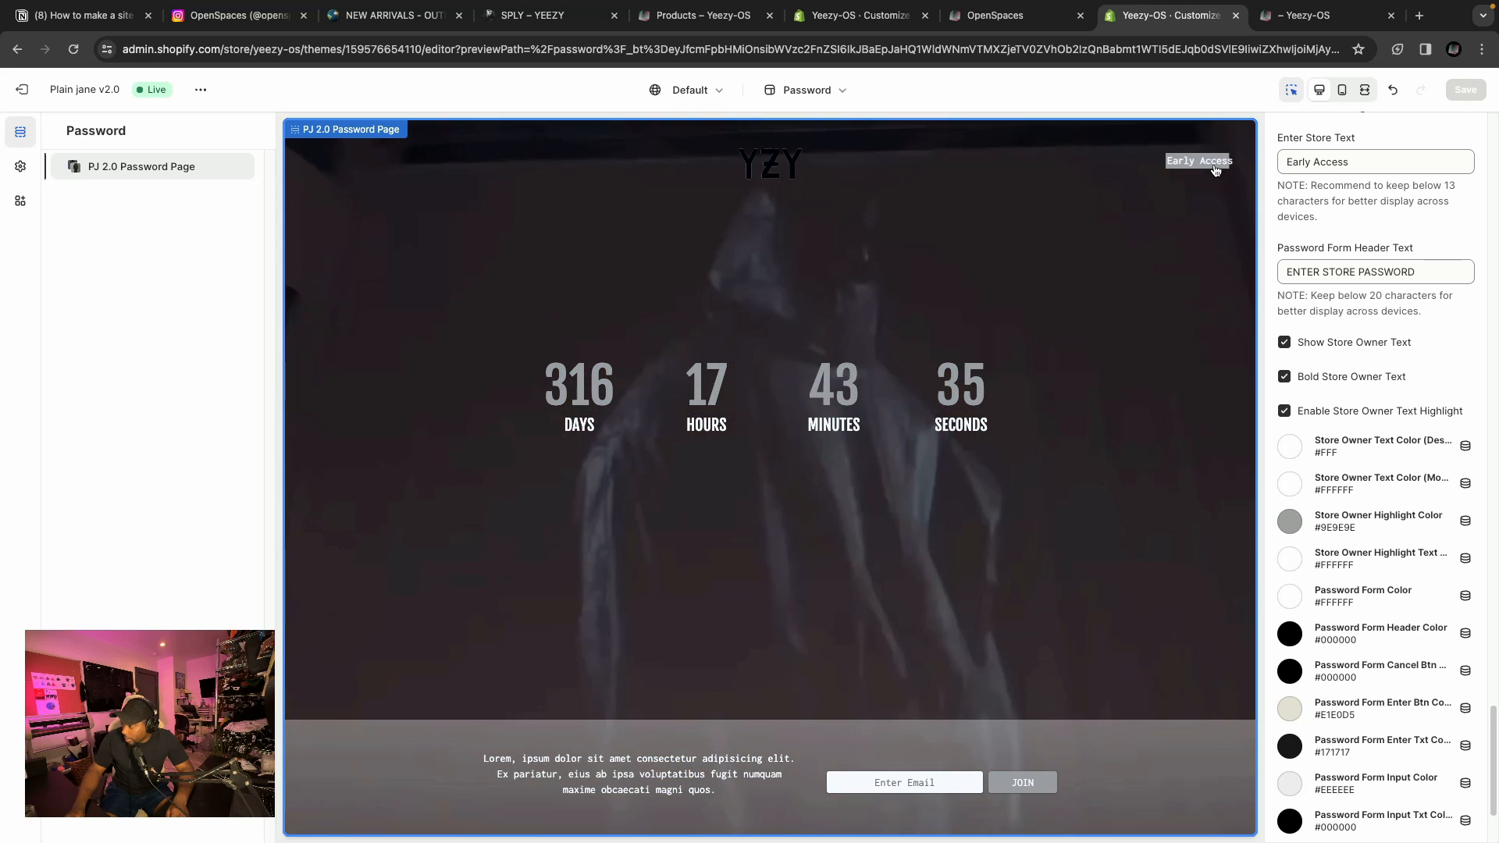
scroll(1318, 520, "down", 1)
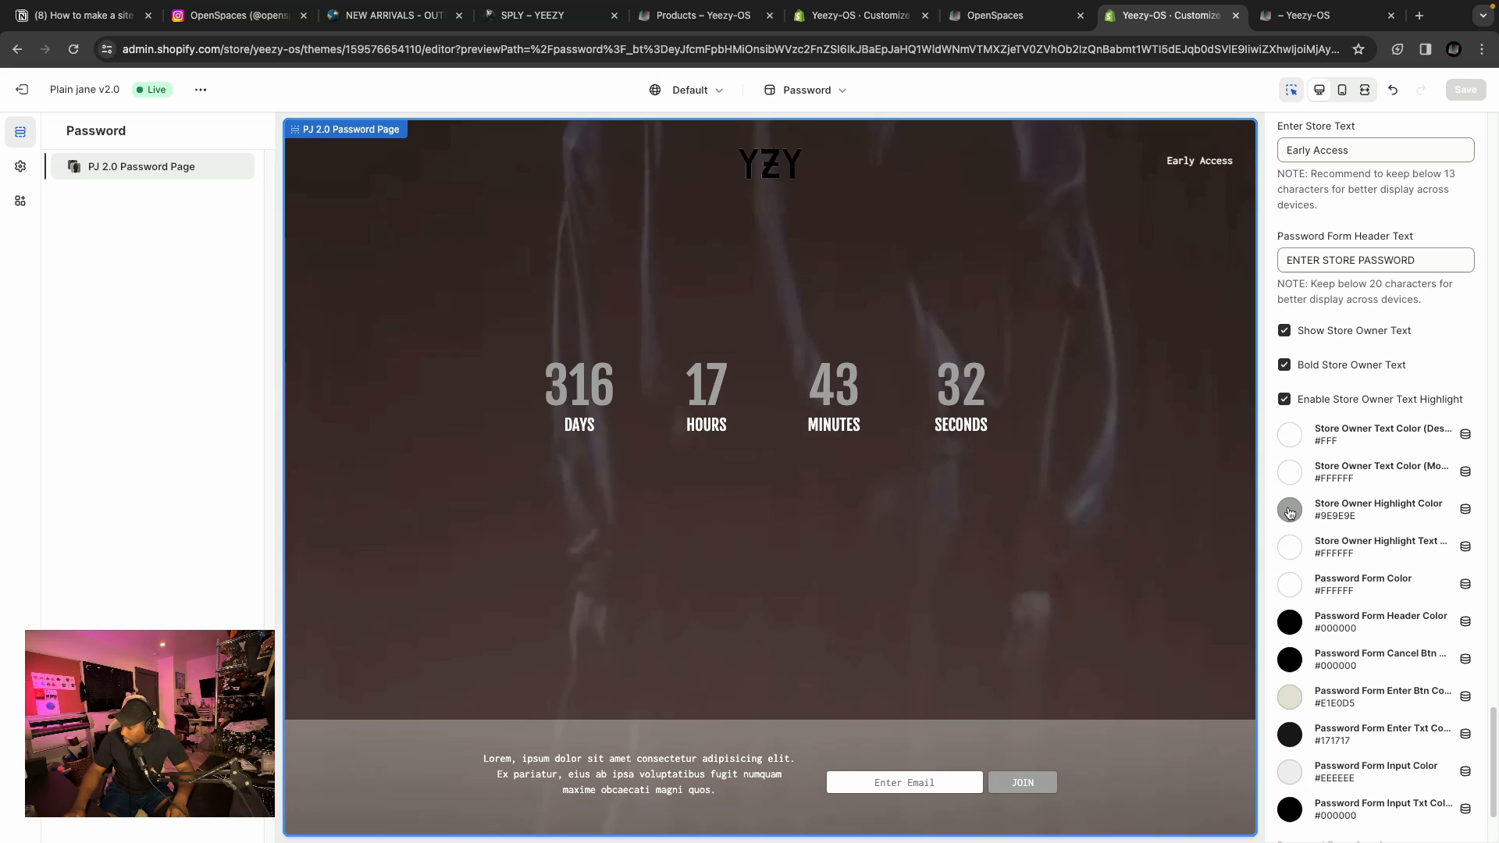
left_click(1290, 508)
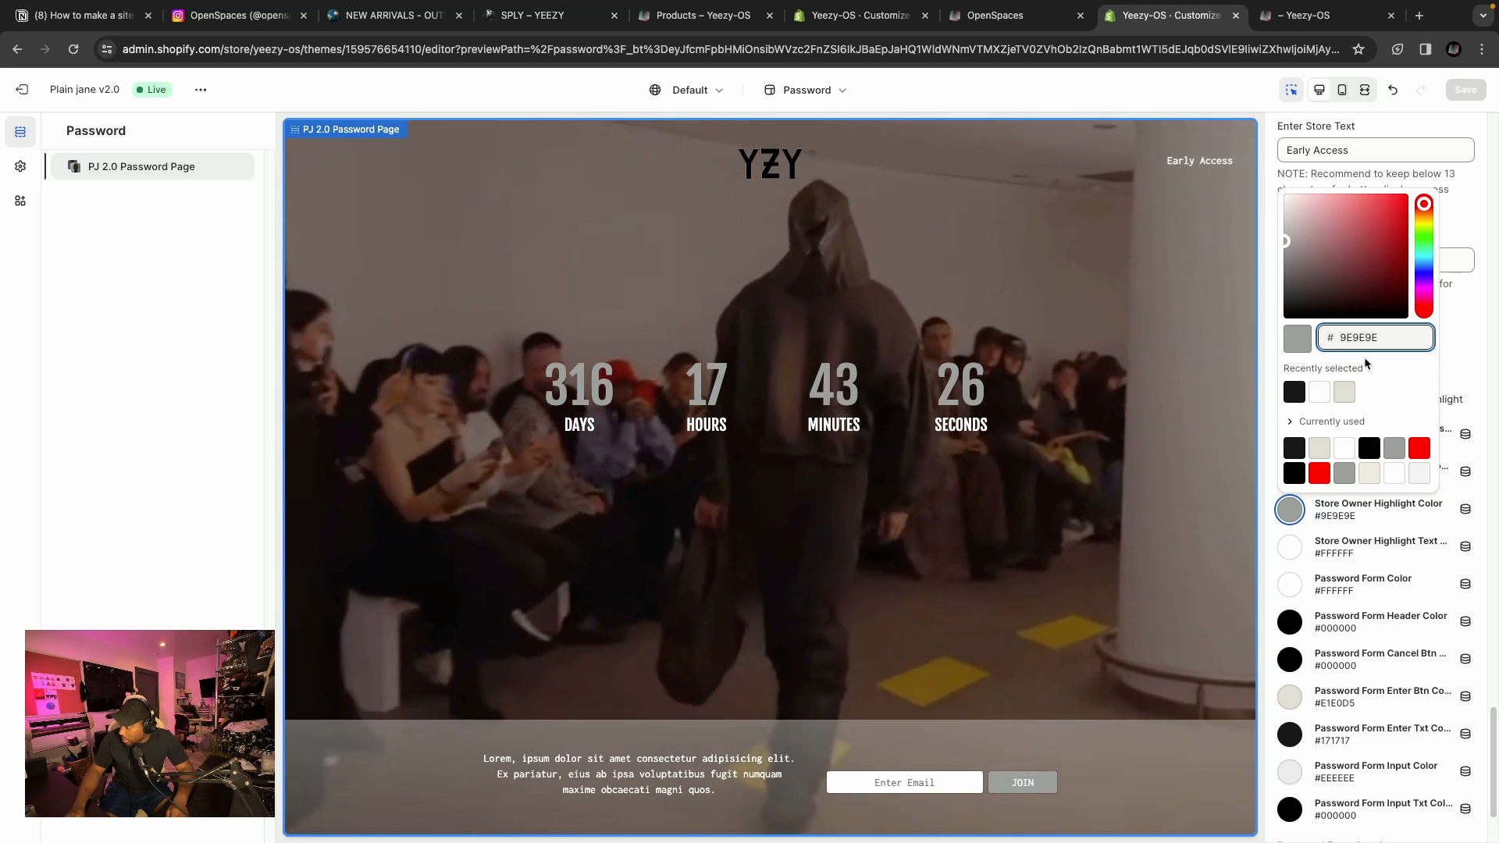
scroll(1384, 511, "down", 2)
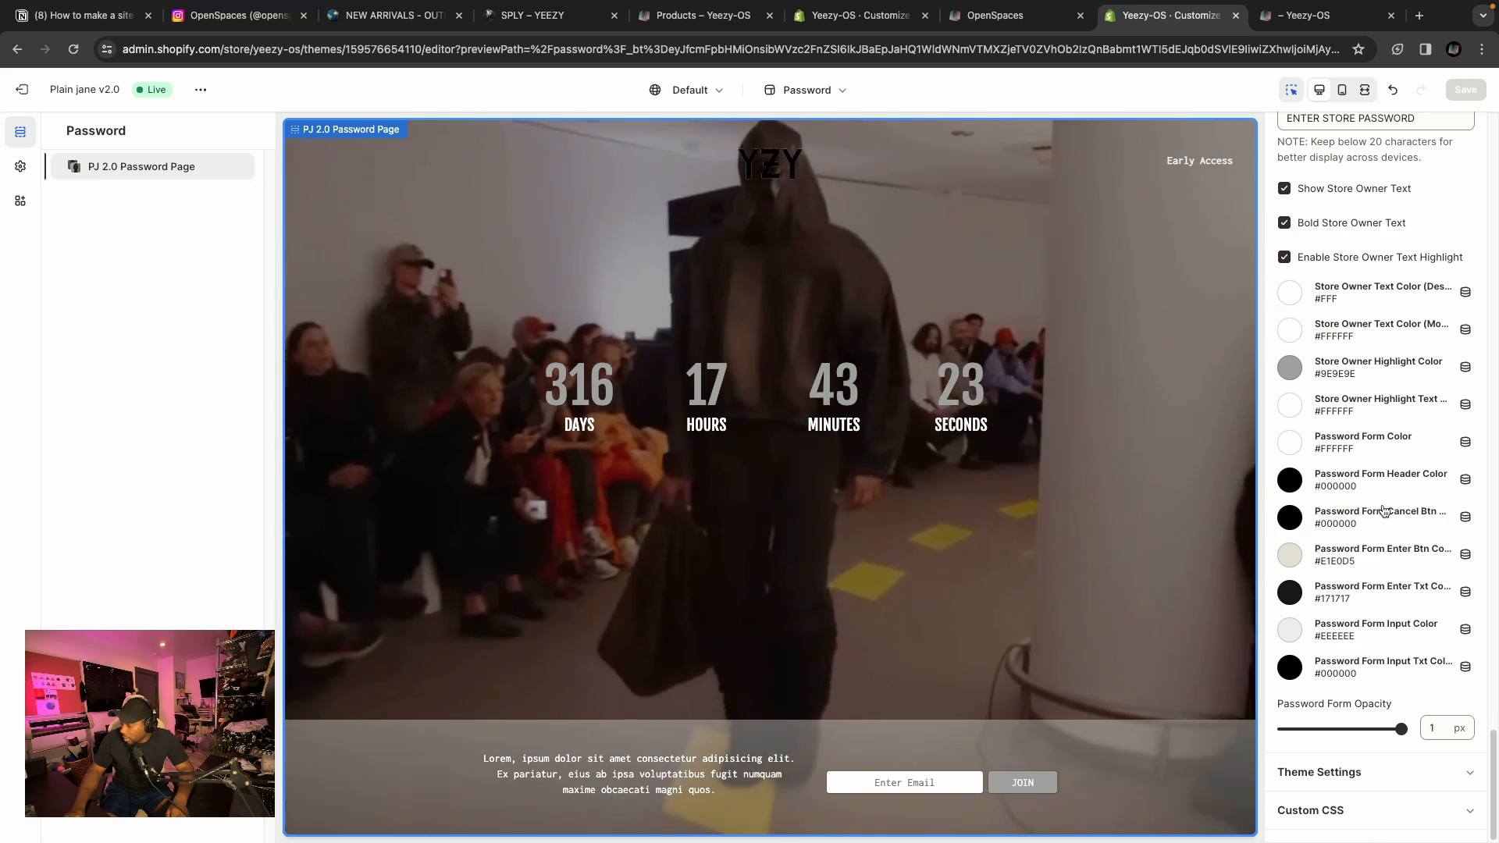
left_click(1300, 551)
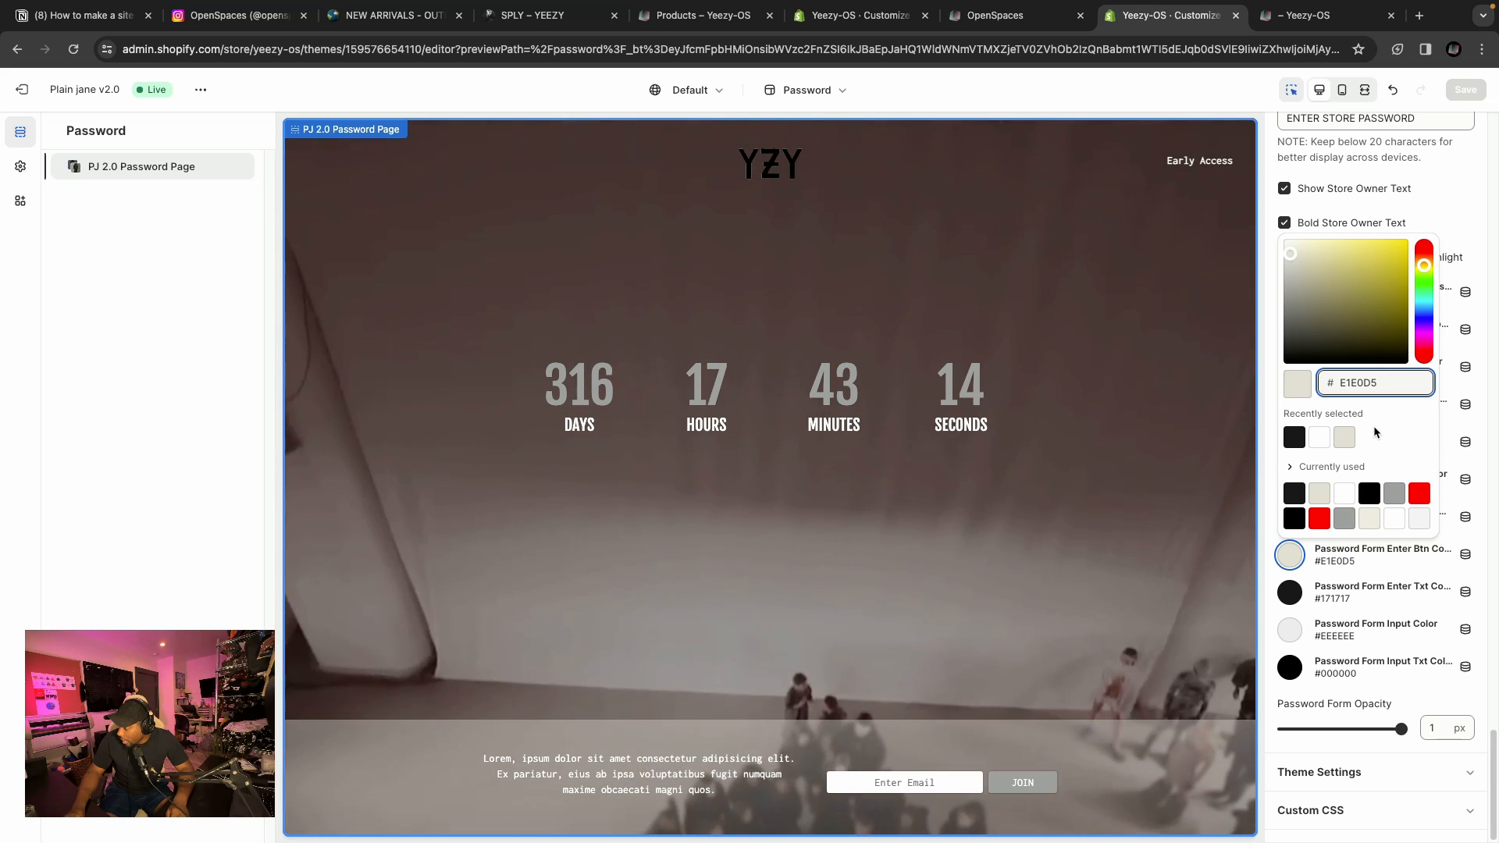
left_click(1440, 191)
Inspect the store message background colour and the store message background opacity slider.
scroll(1381, 462, "up", 10)
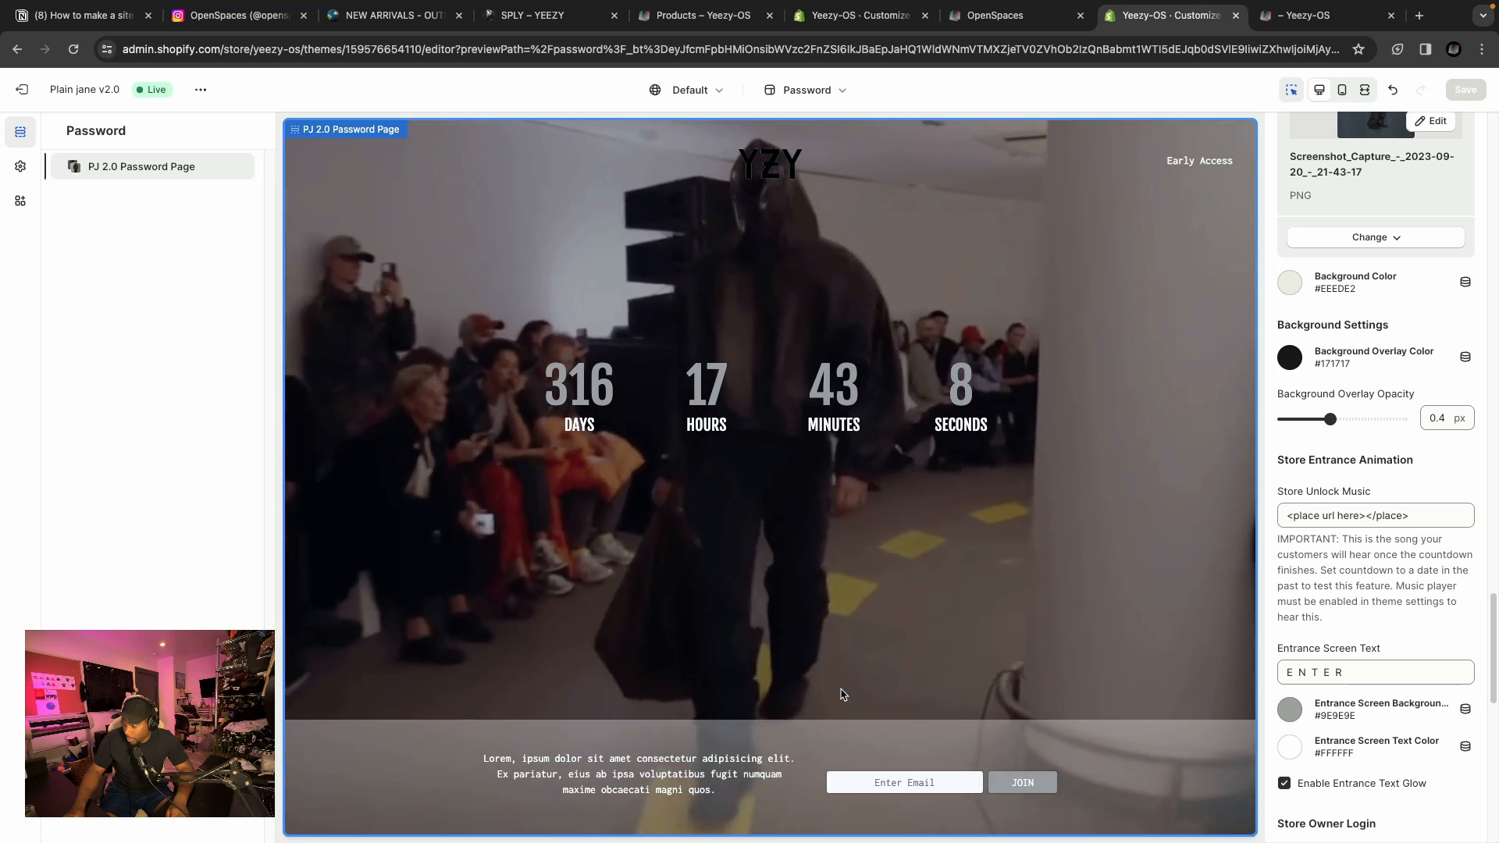
scroll(1351, 449, "up", 15)
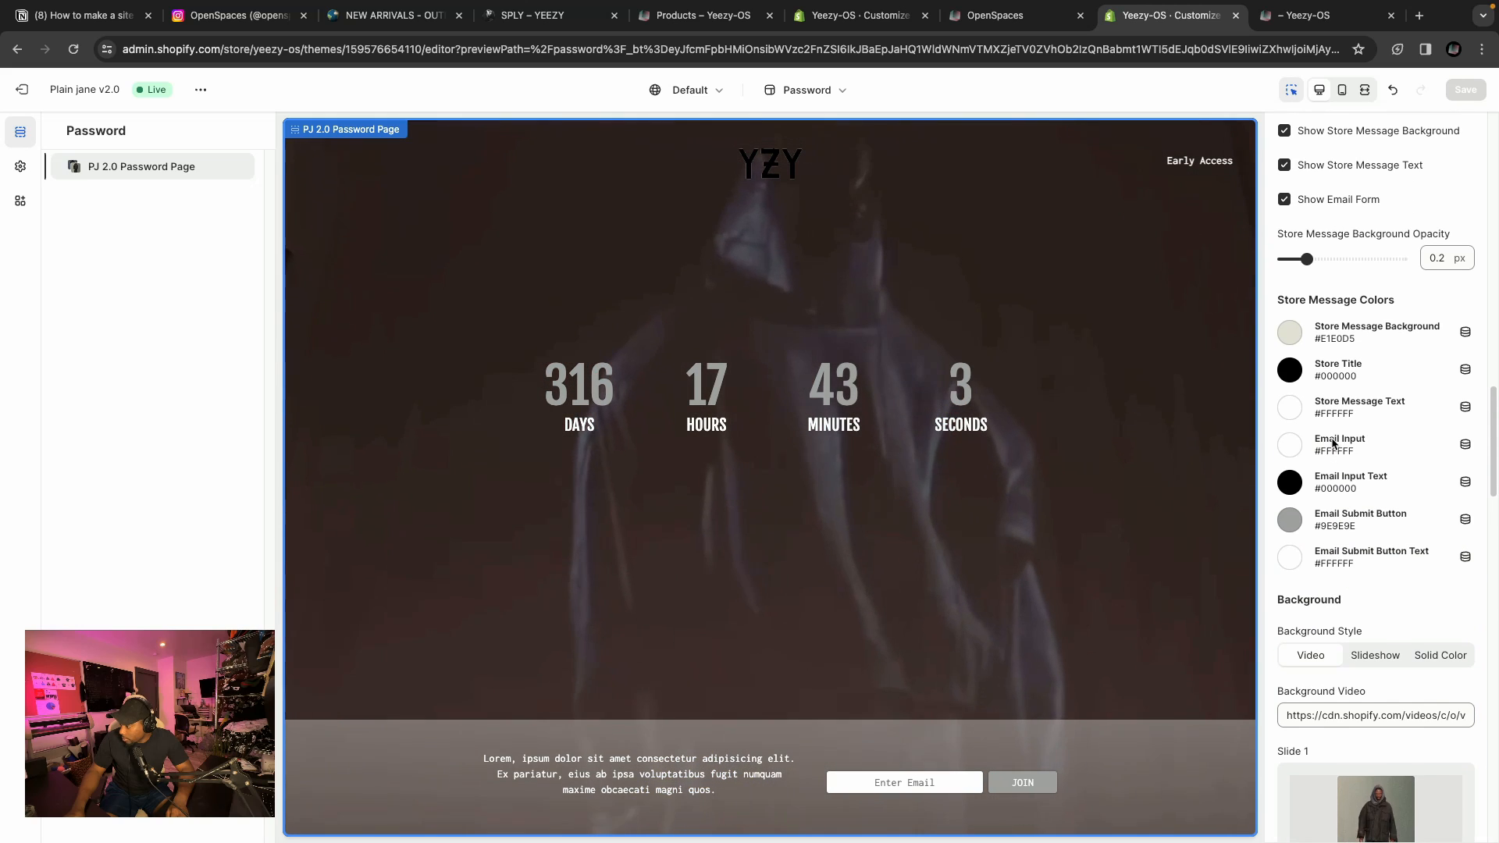
scroll(1327, 390, "up", 1)
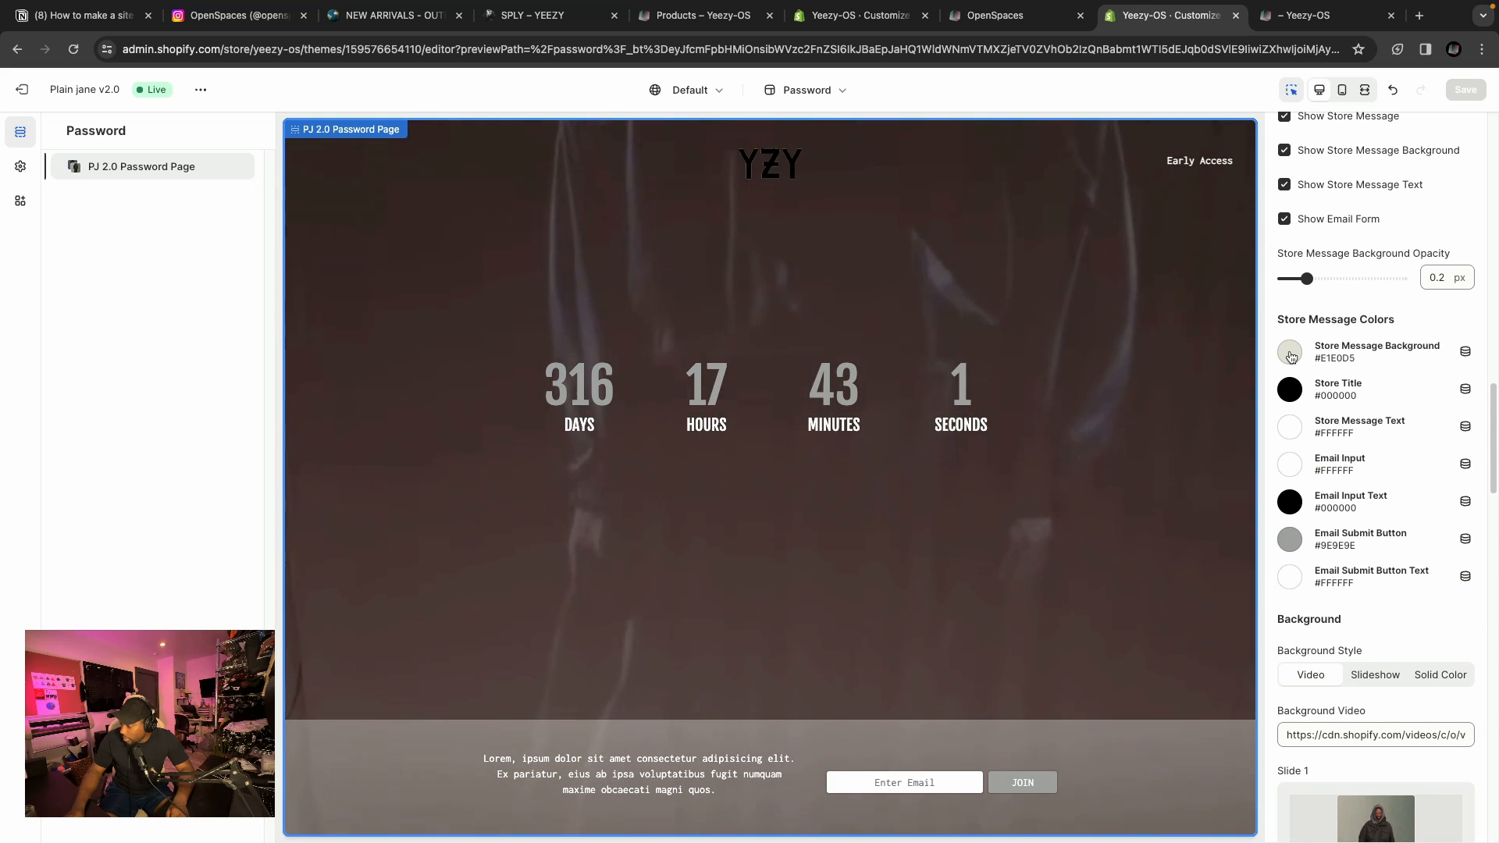
left_click(1289, 353)
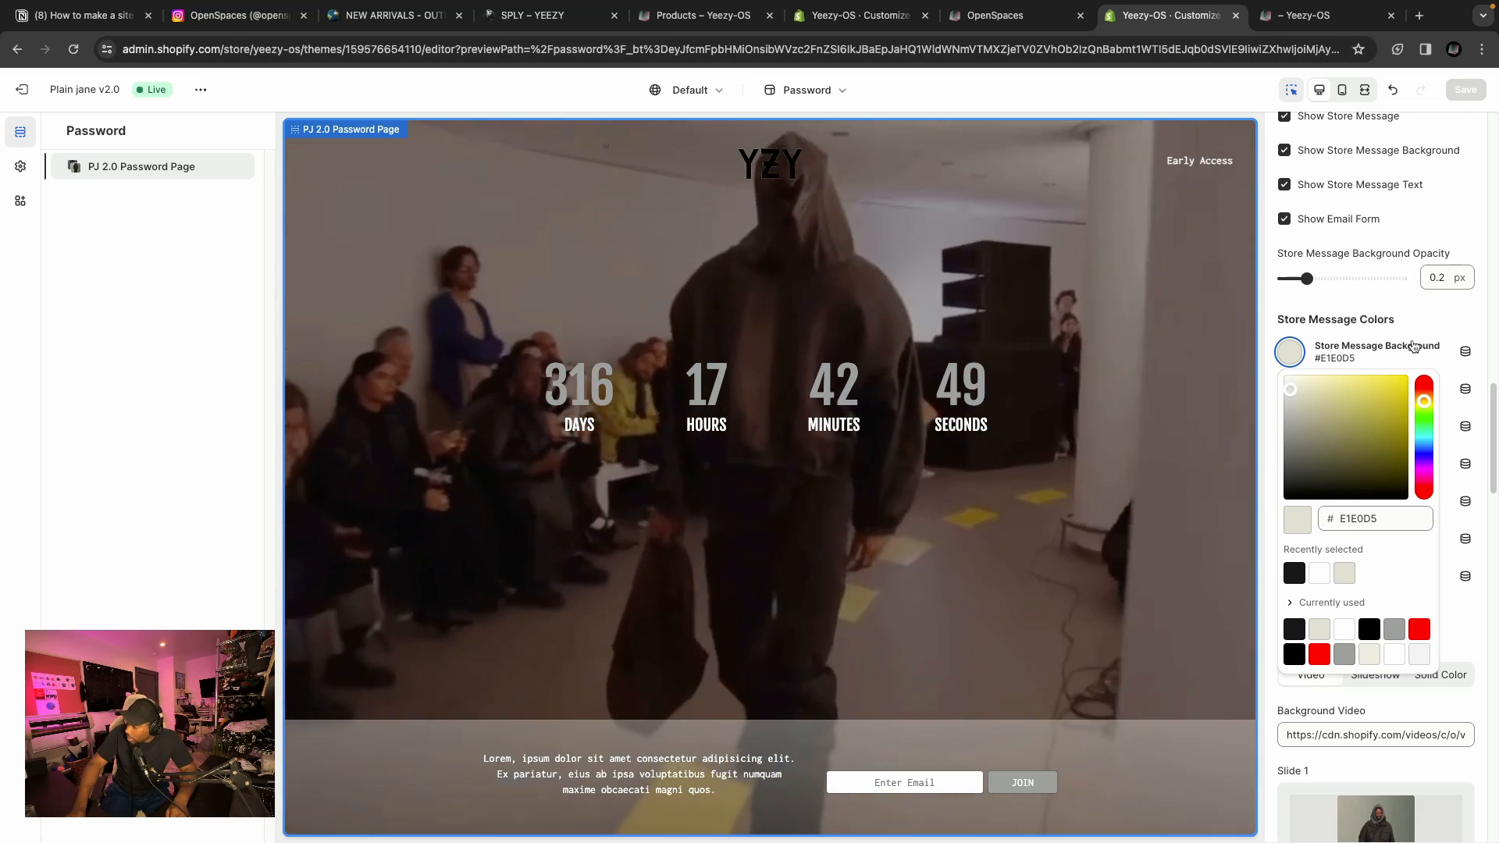
left_click(1413, 347)
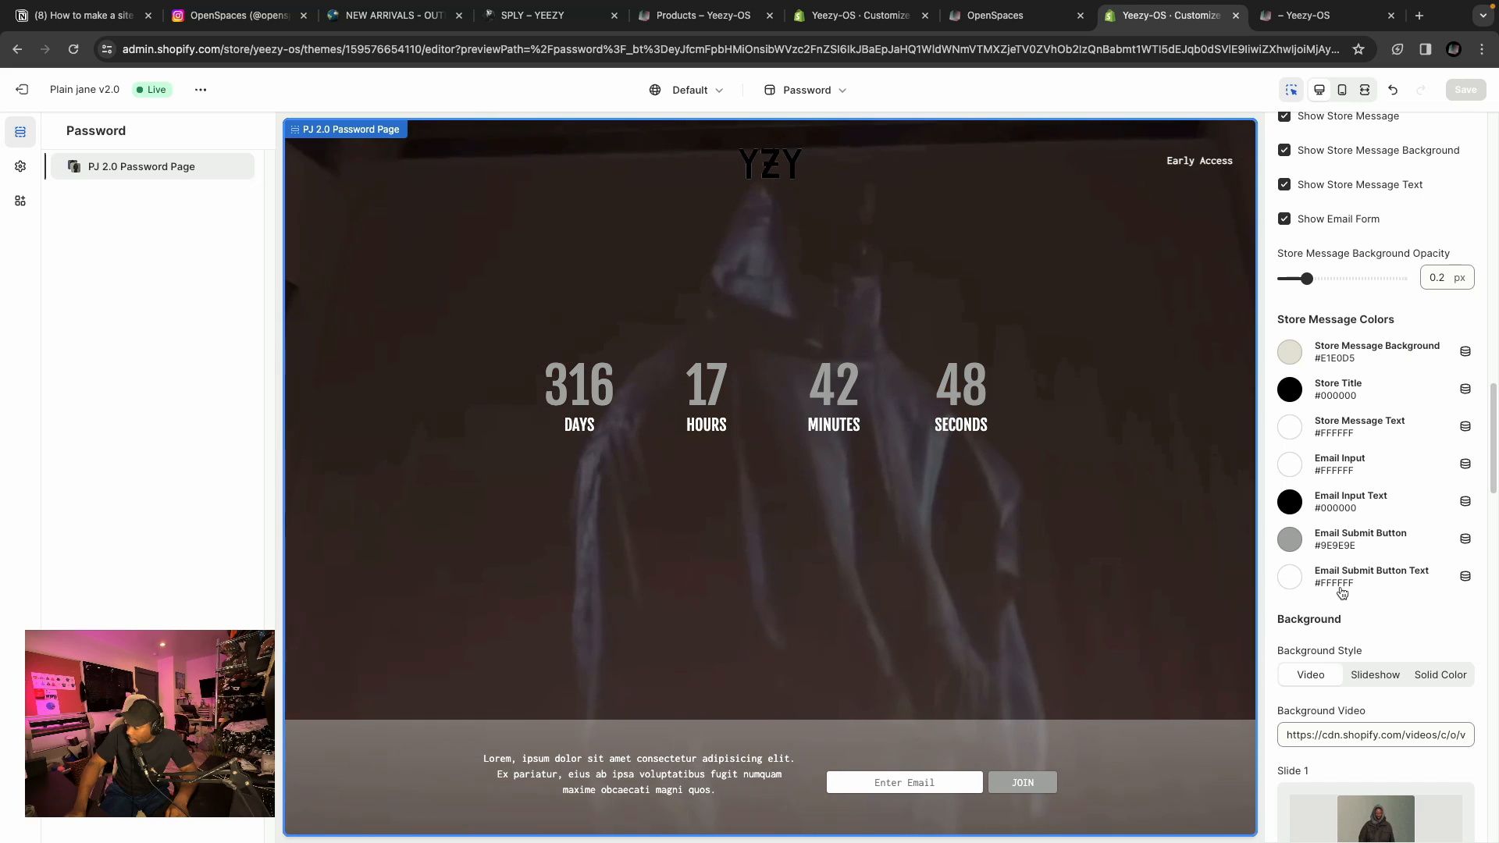
scroll(1327, 463, "up", 2)
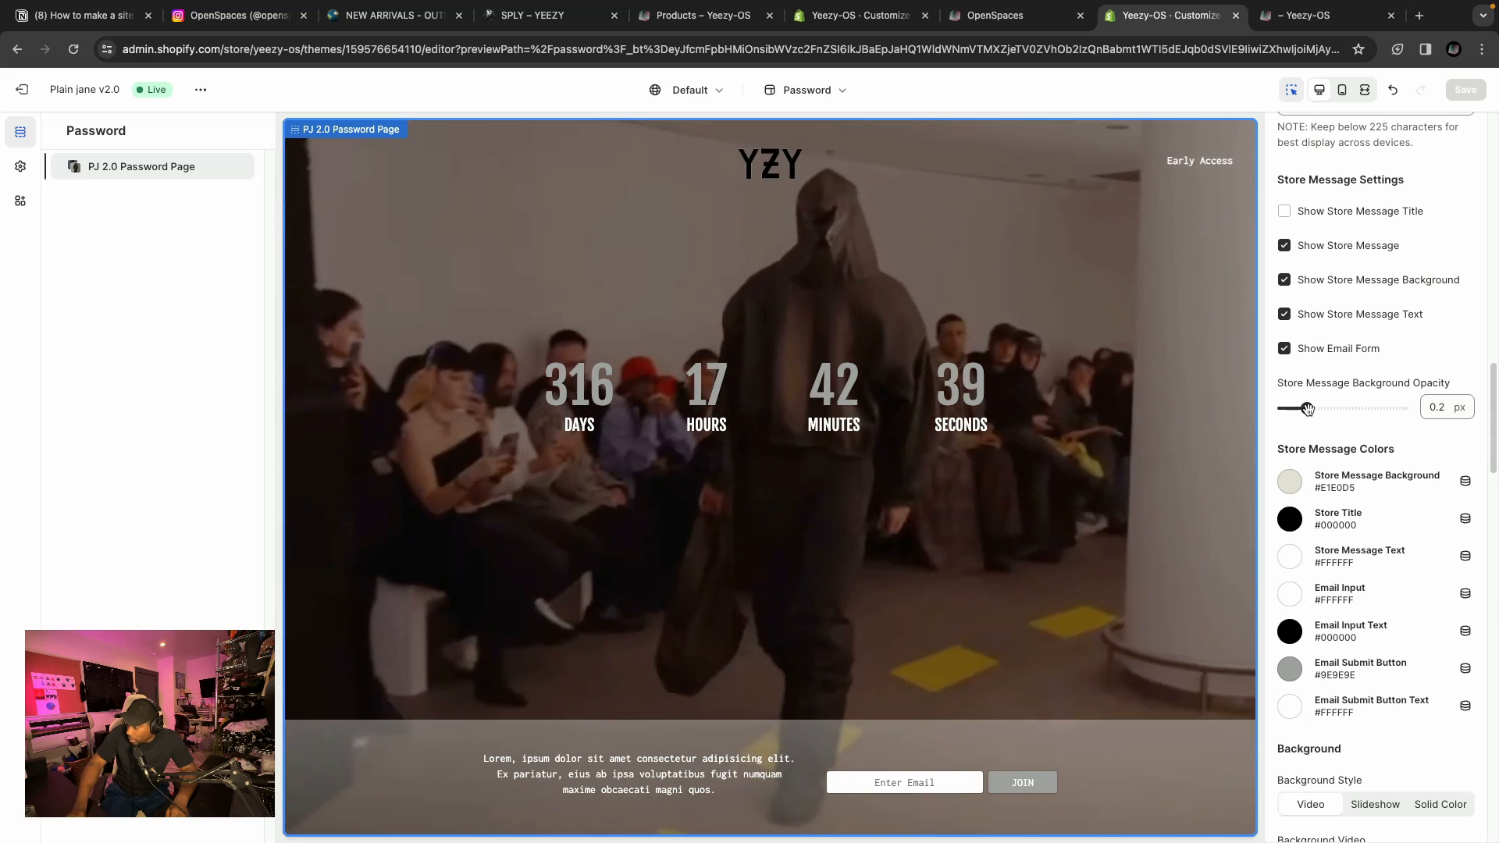
left_click_drag(1306, 407, 1348, 409)
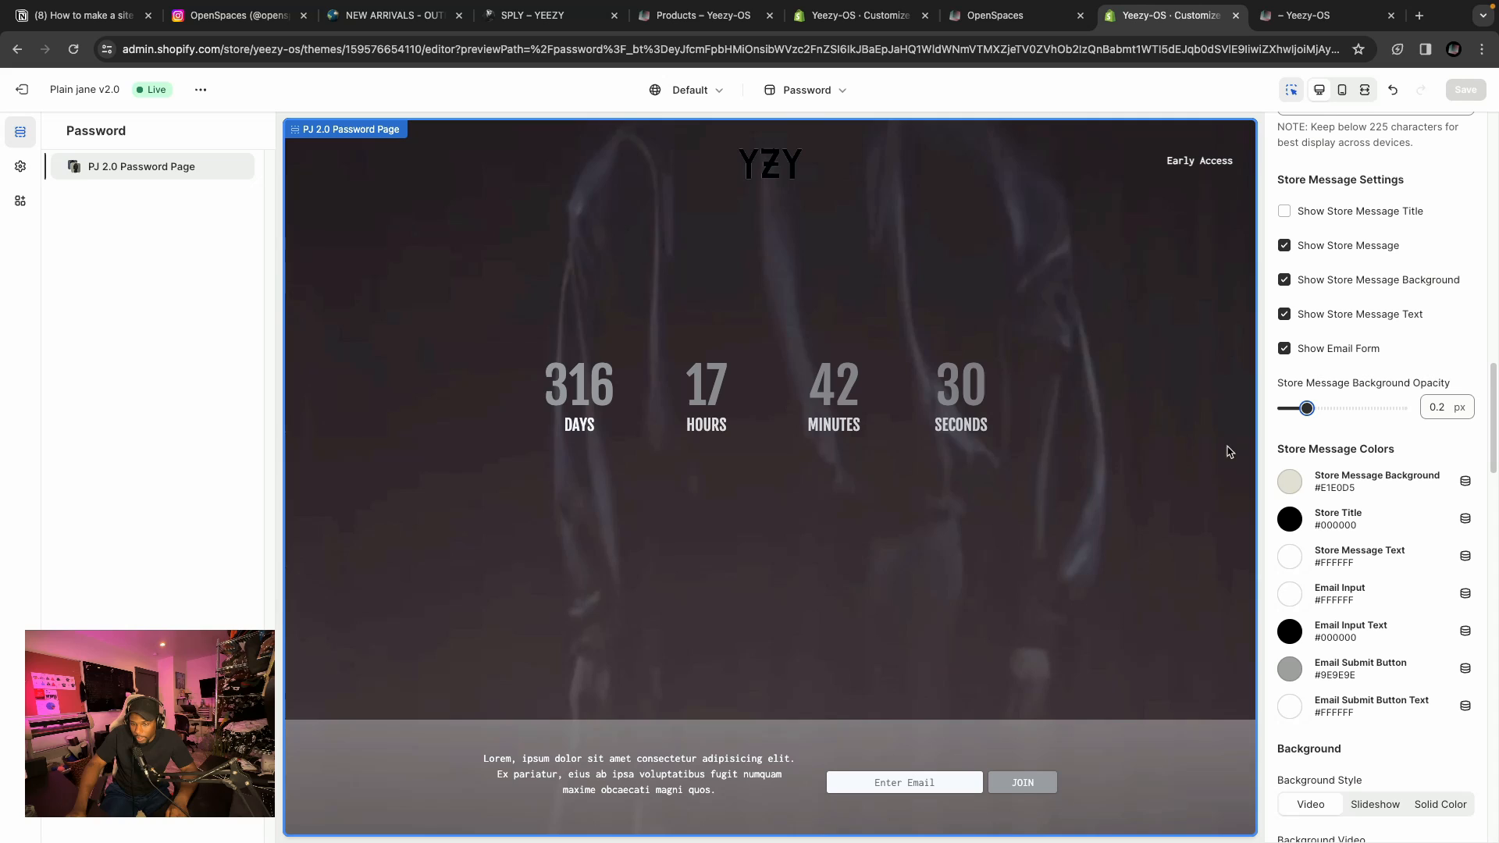
Toggle the store message background off and back on.
scroll(1380, 494, "down", 1)
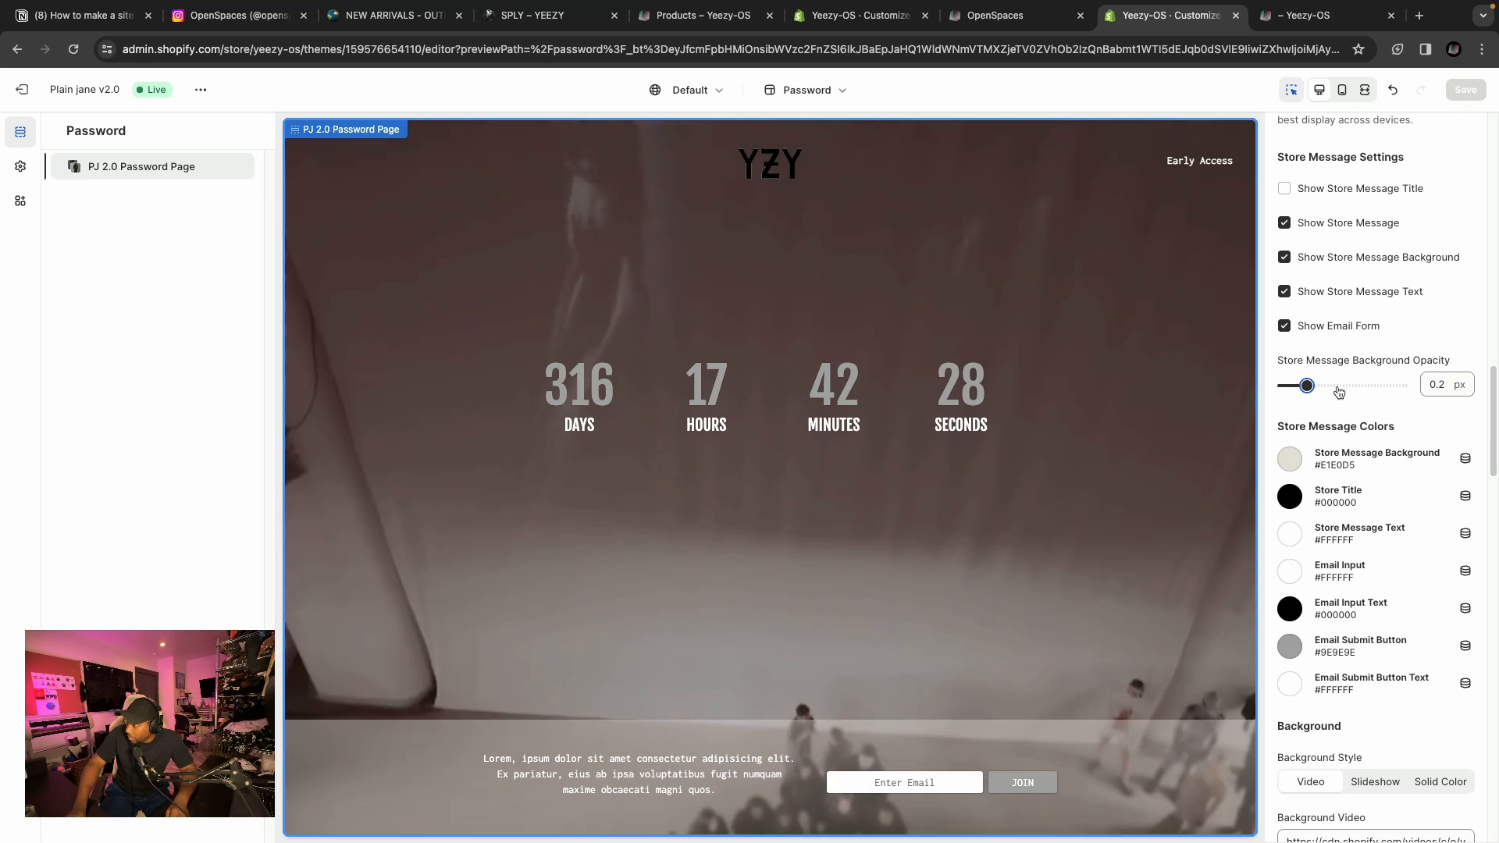
scroll(1374, 464, "up", 1)
scroll(1374, 465, "up", 1)
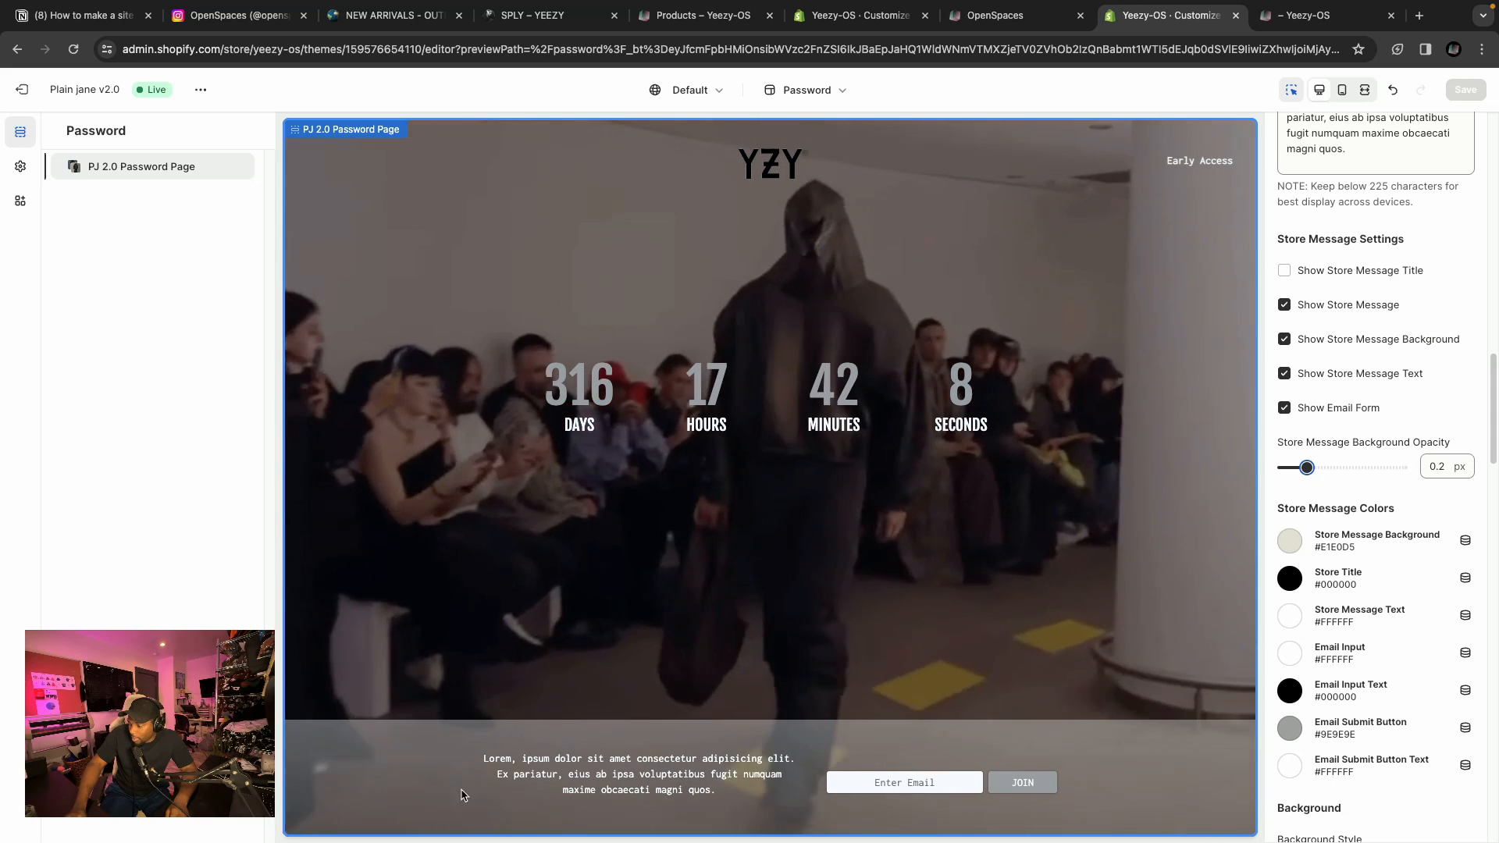
left_click(1284, 340)
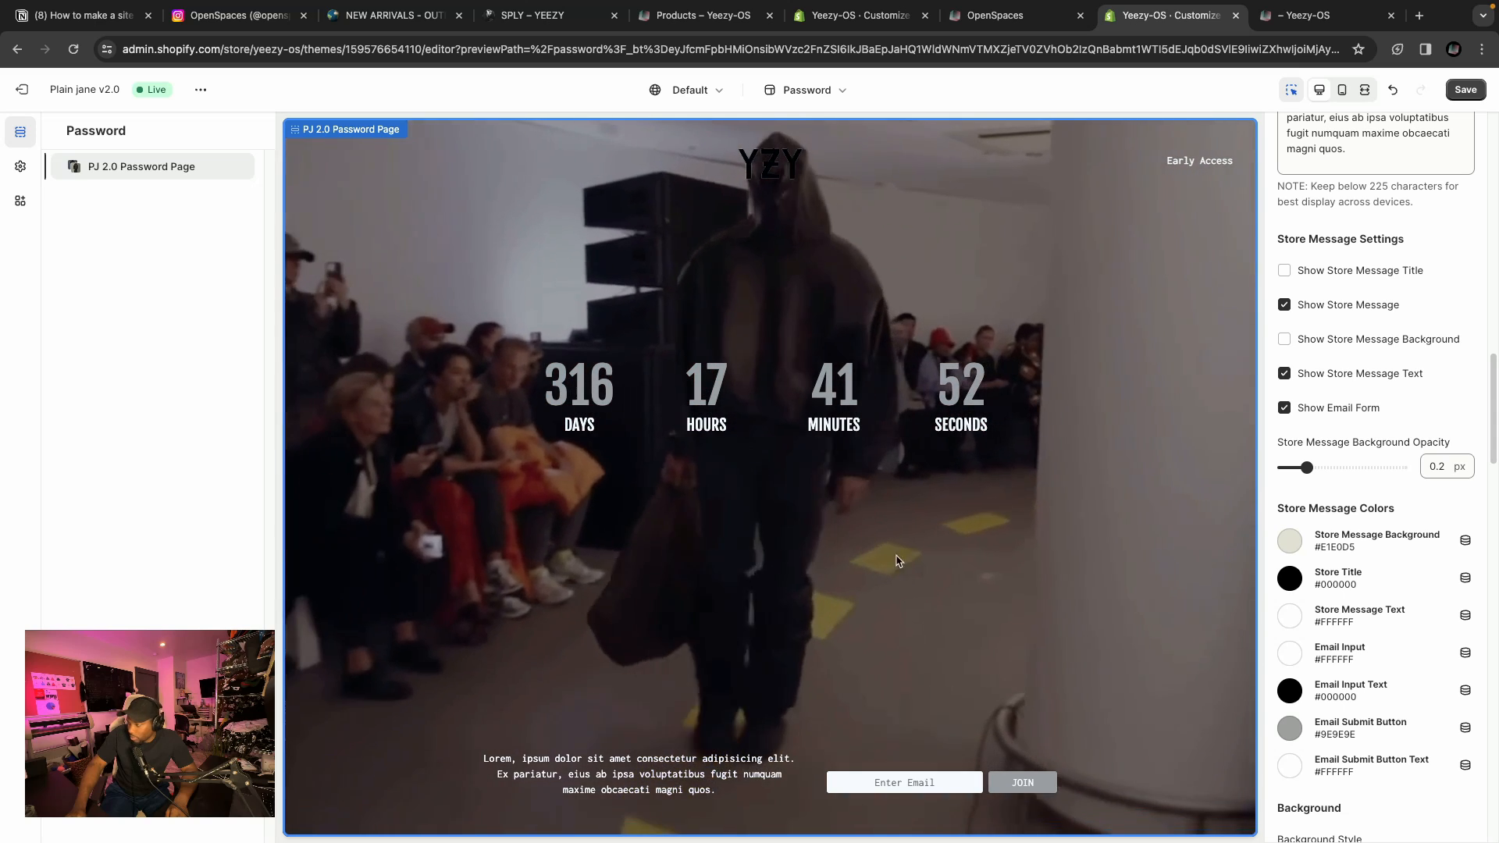
left_click(1284, 338)
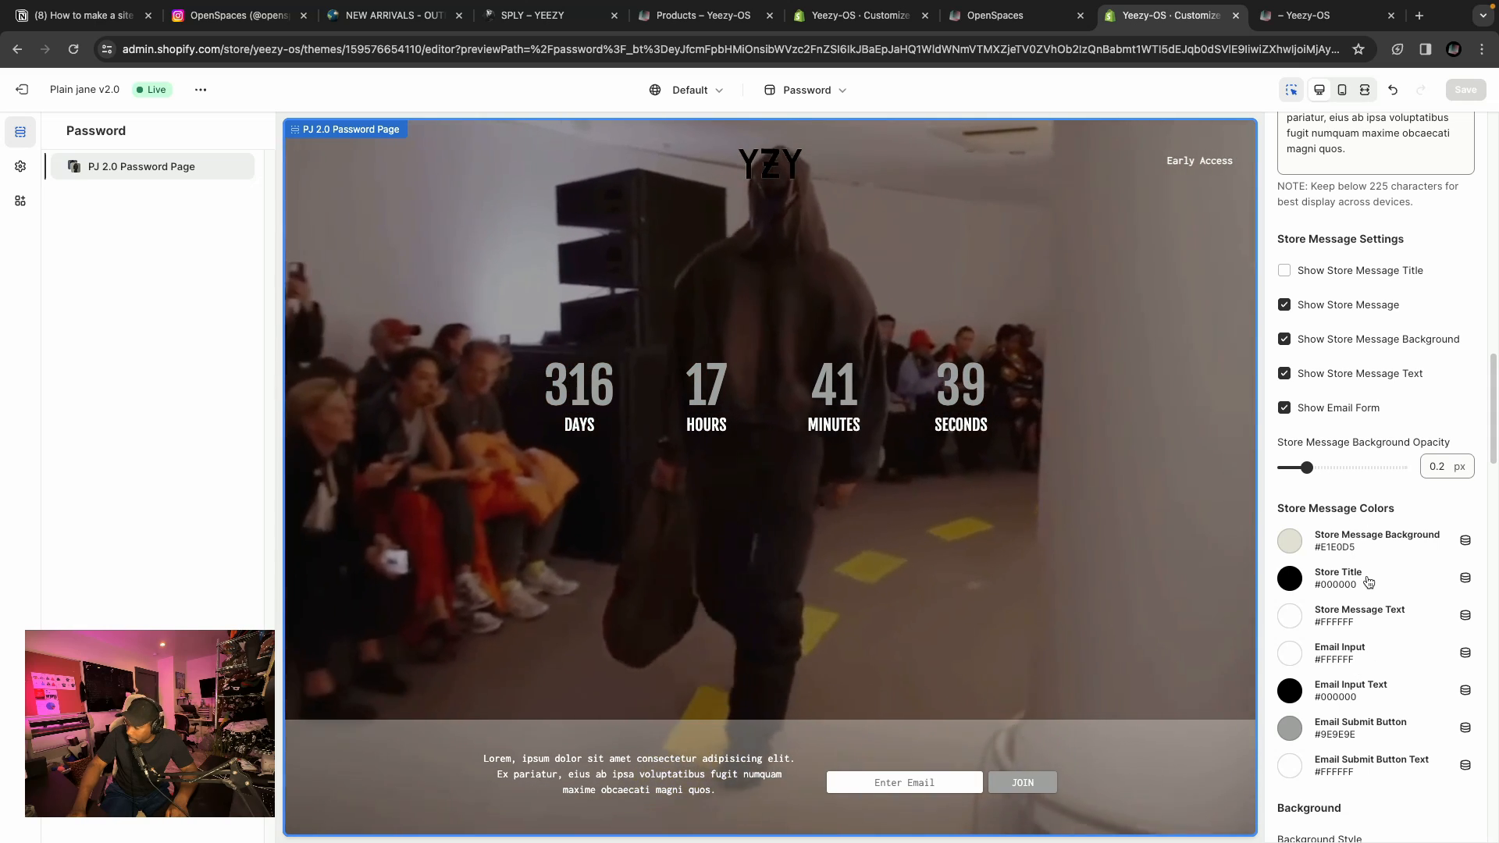
Turn off both the store message text and the store message background.
scroll(1358, 586, "down", 1)
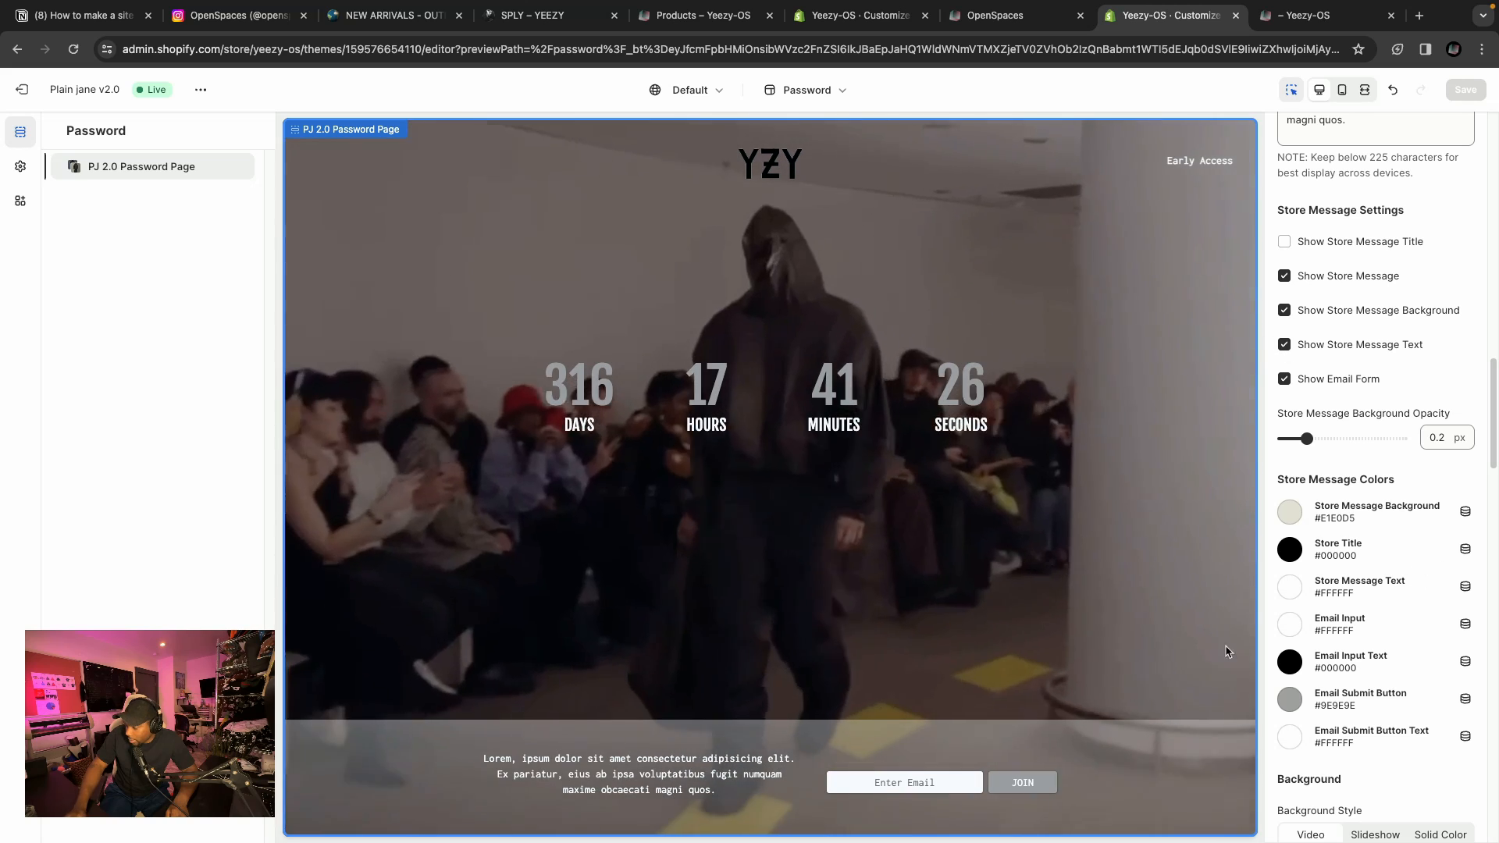
left_click(1285, 344)
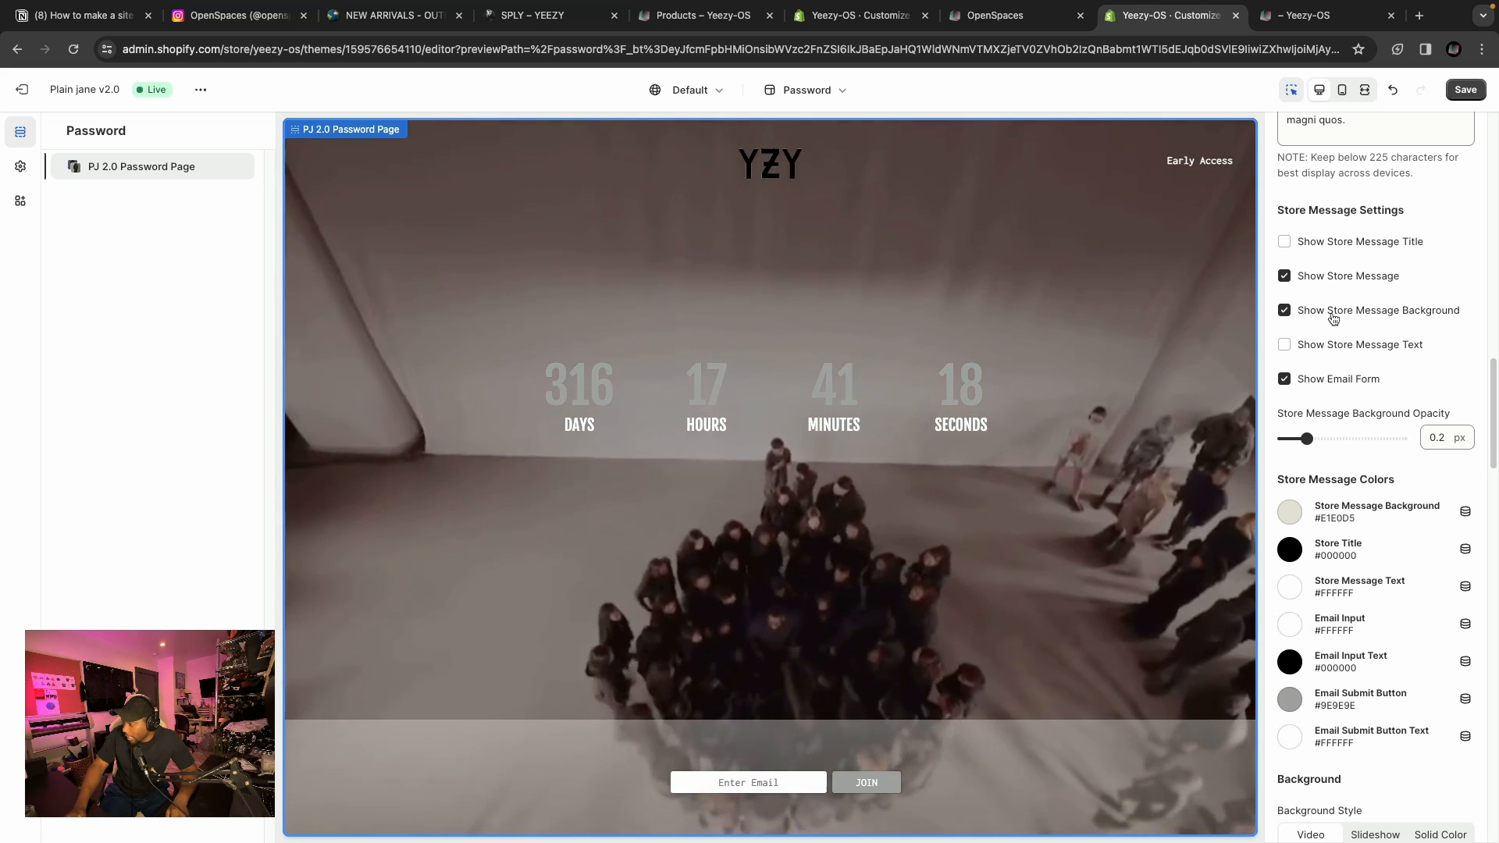
left_click(1284, 310)
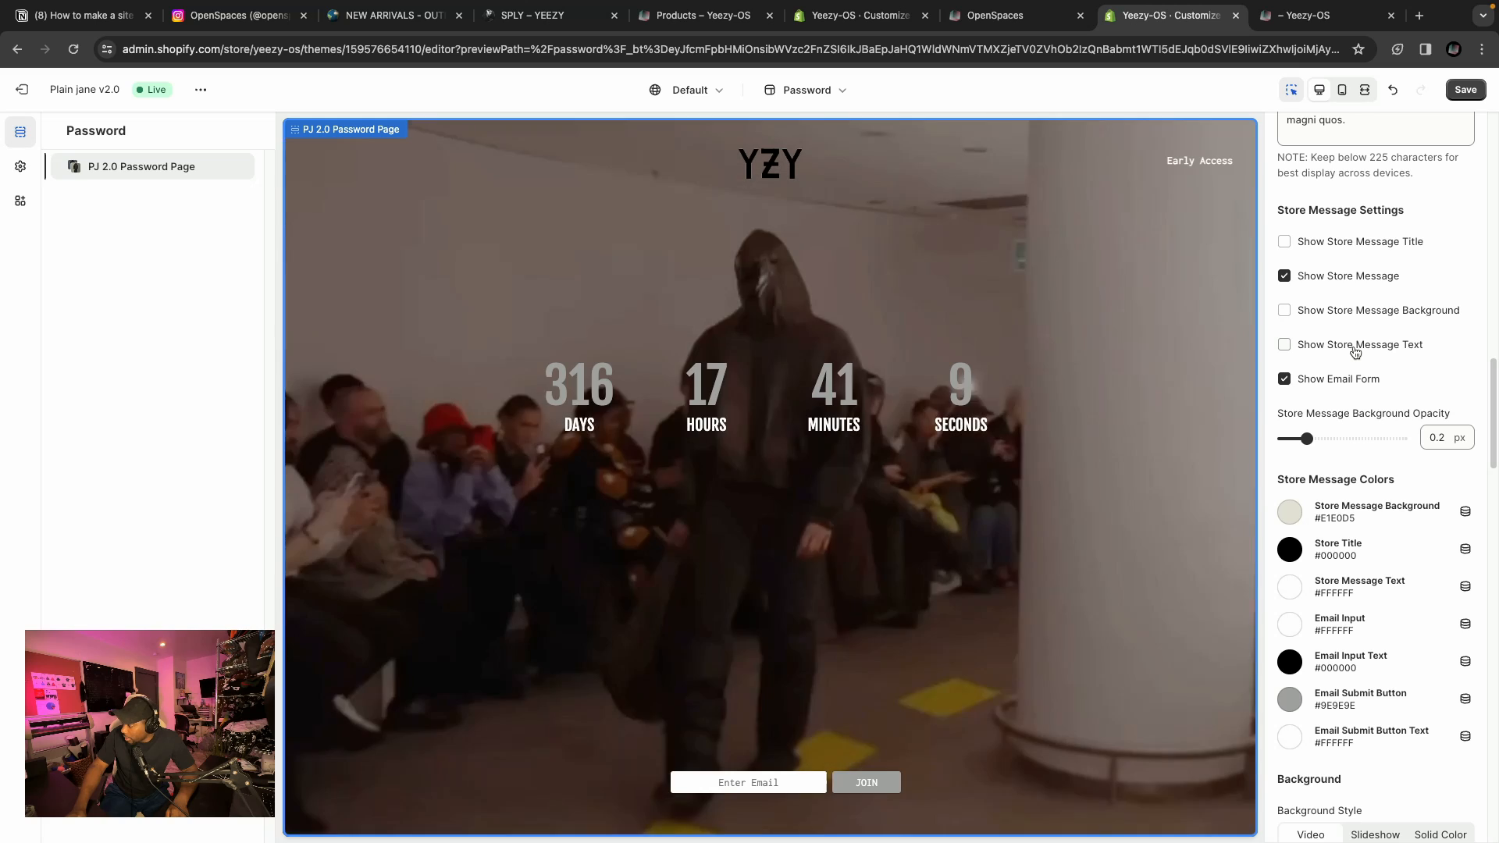
Turn the store message text and store message background back on.
left_click(1355, 349)
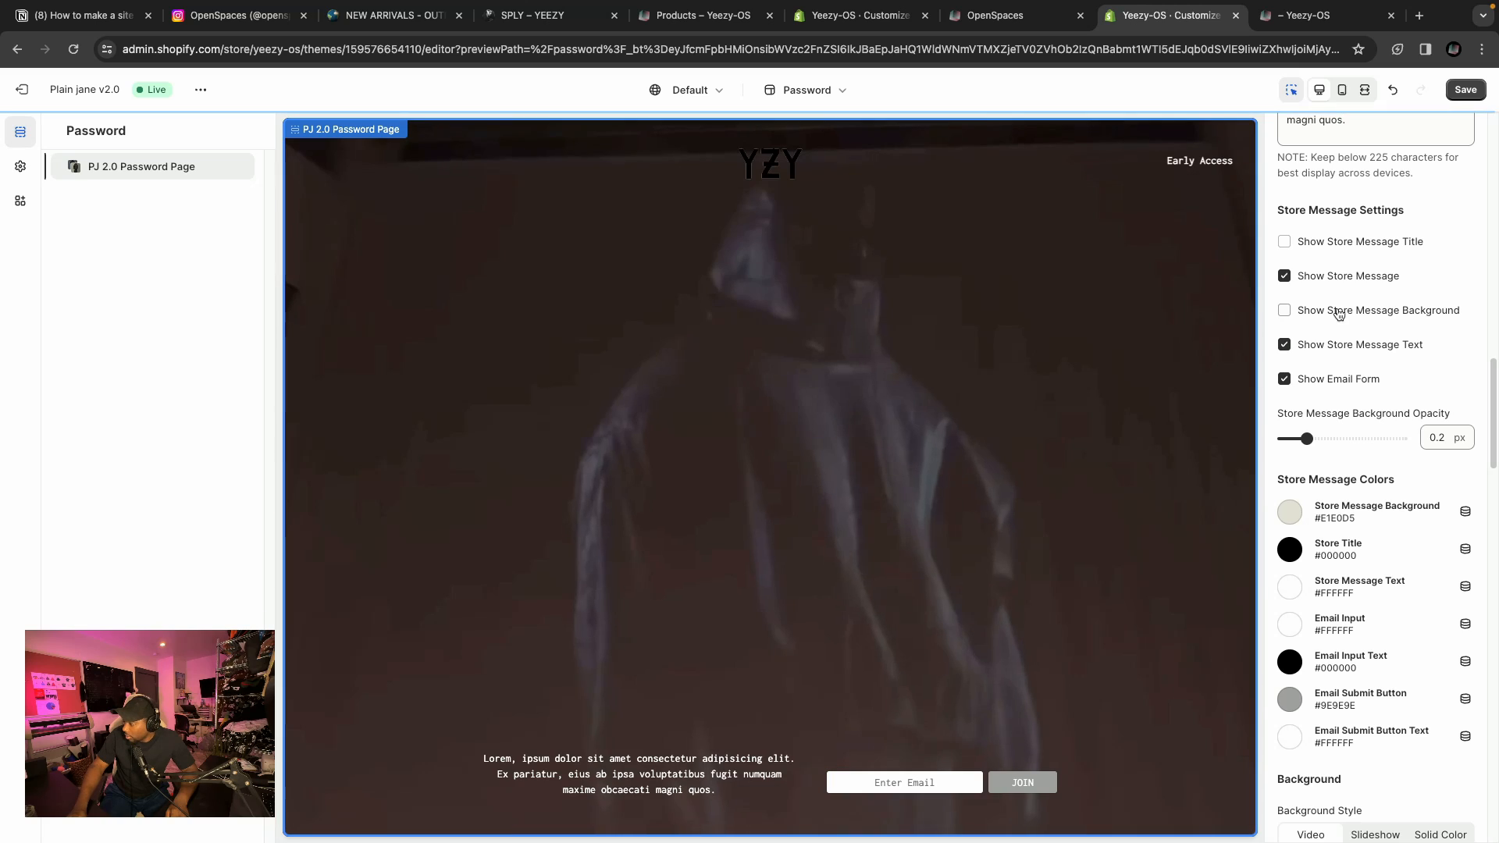
scroll(1337, 468, "down", 1)
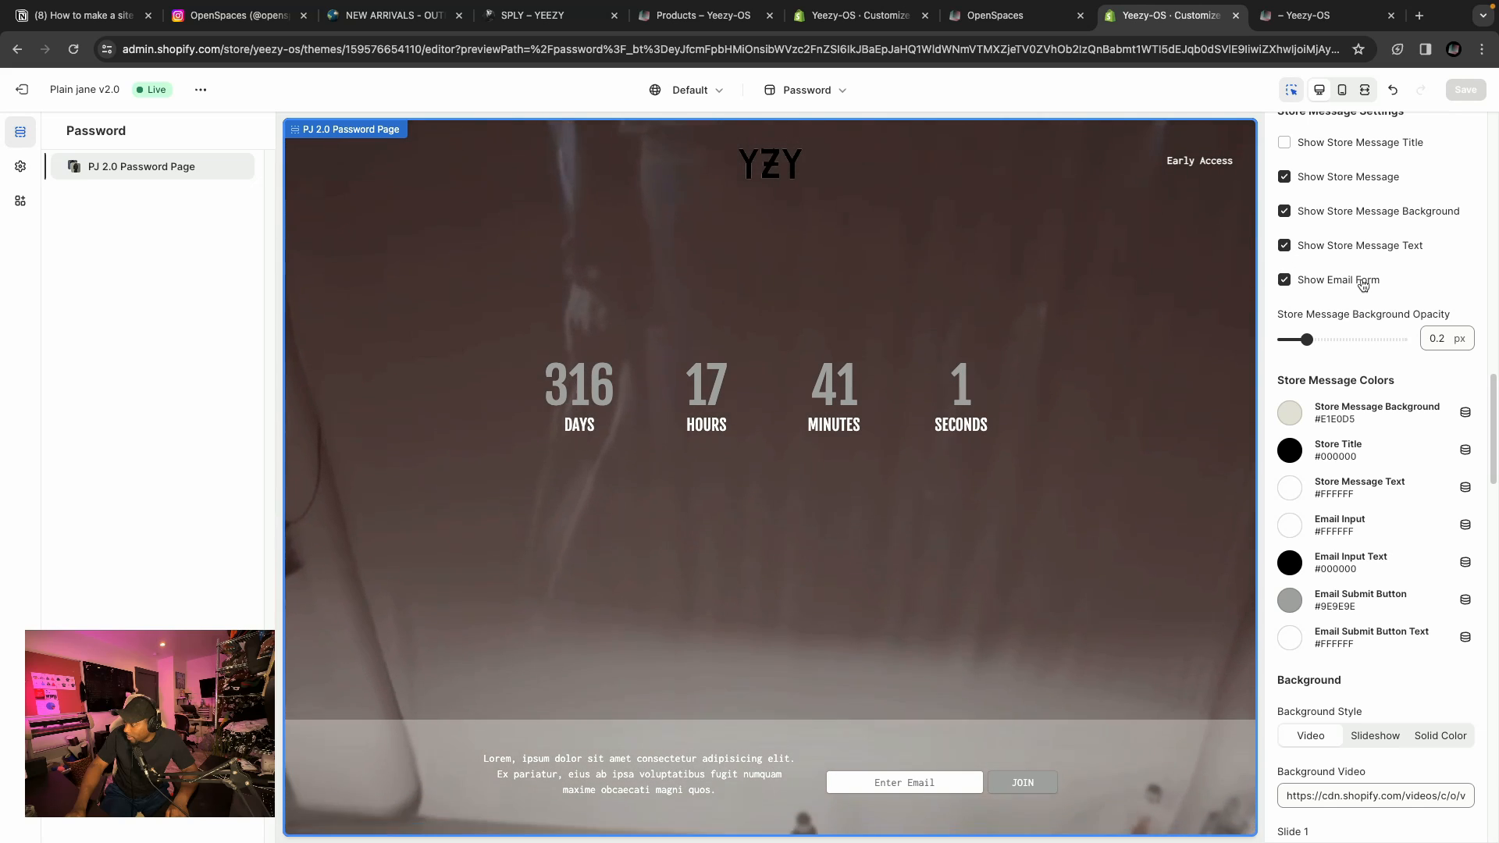
Review the background style options and the background video URL field.
scroll(1324, 278, "down", 1)
scroll(1349, 557, "down", 2)
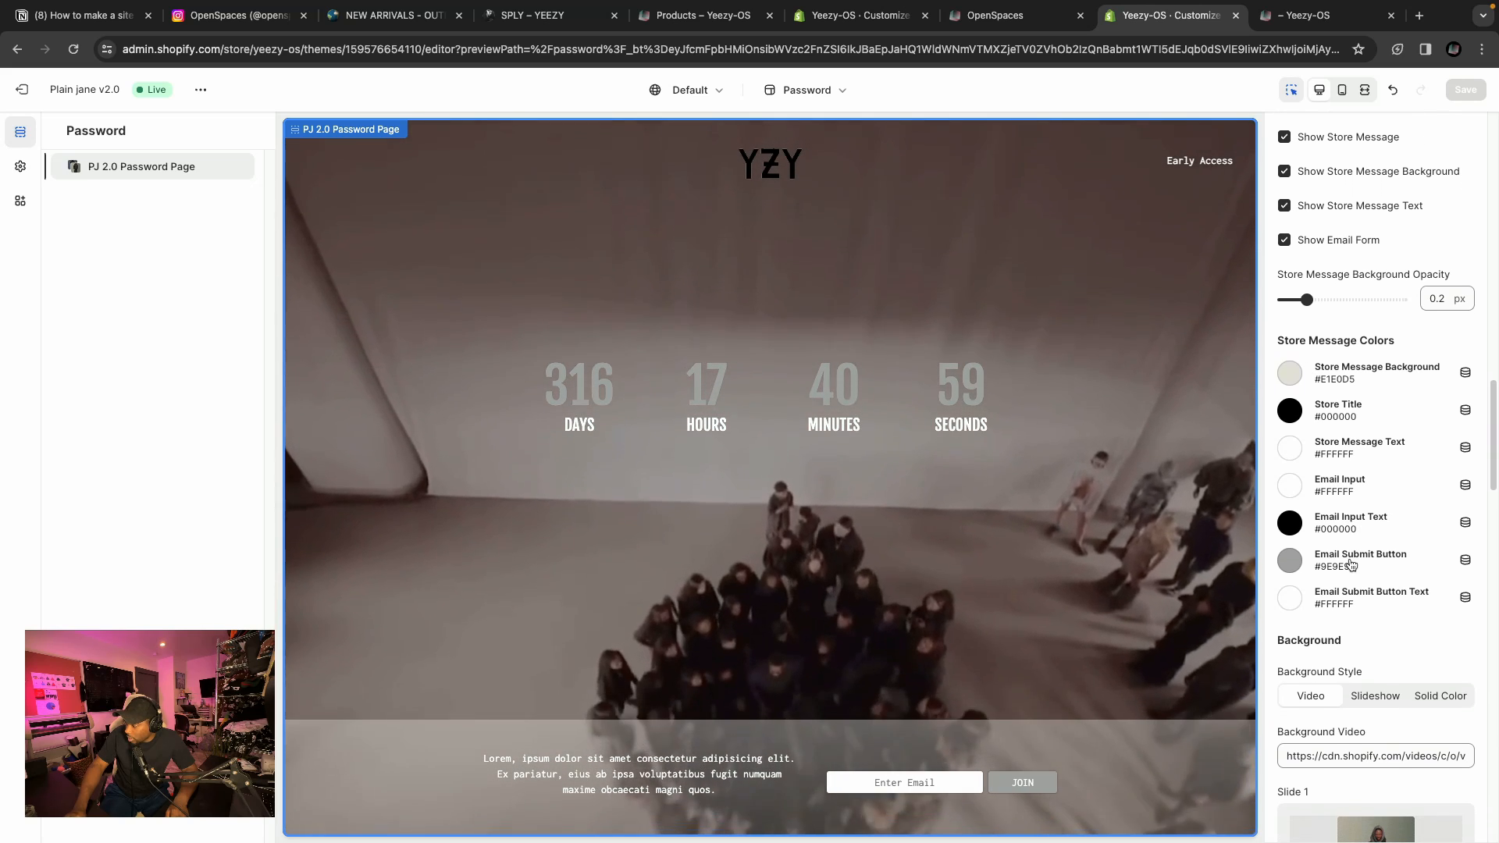
scroll(1342, 555, "down", 2)
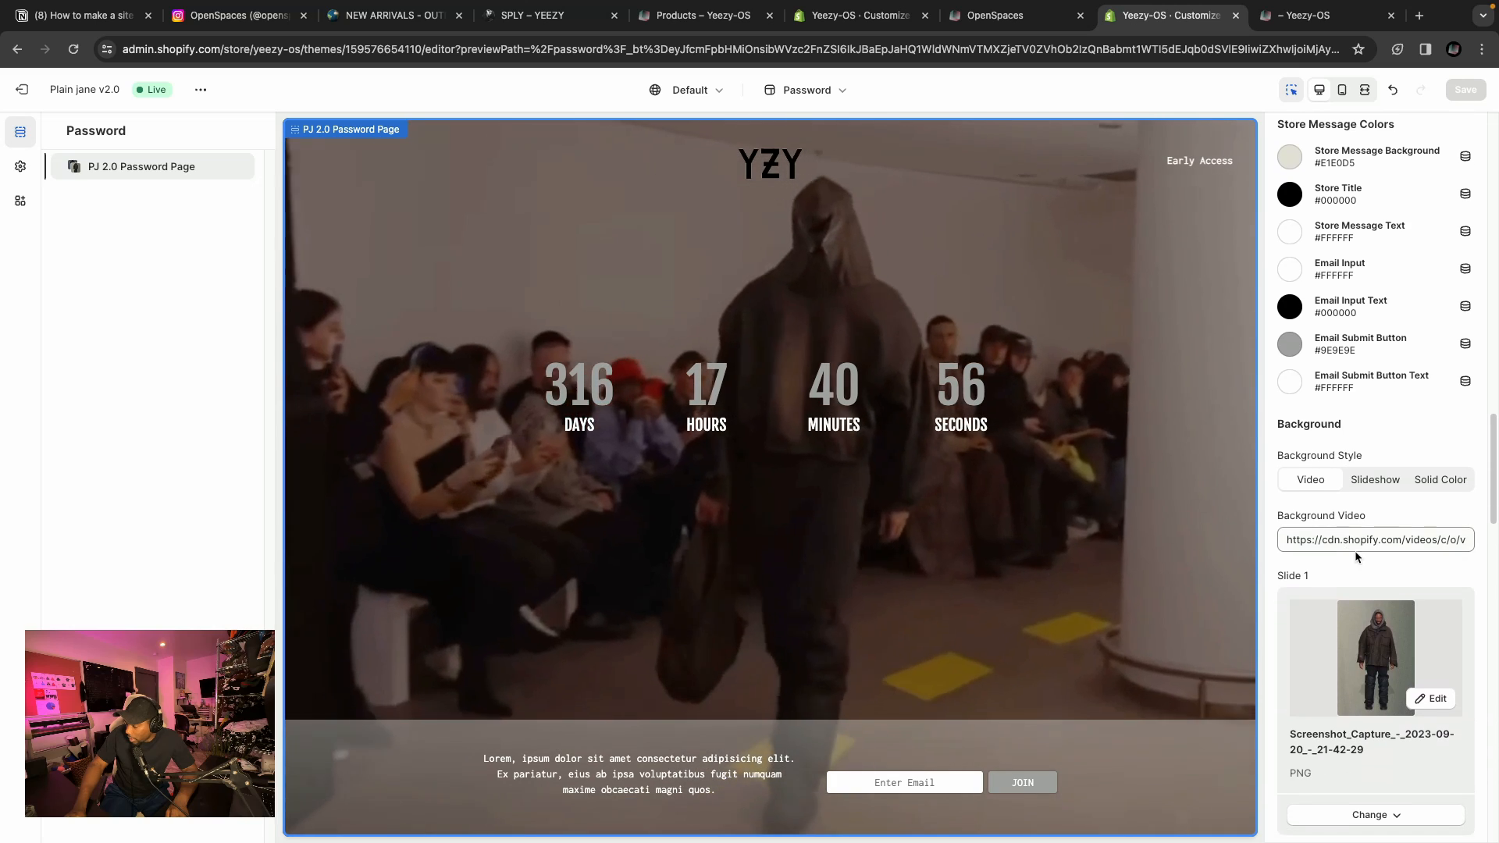
scroll(1397, 433, "down", 1)
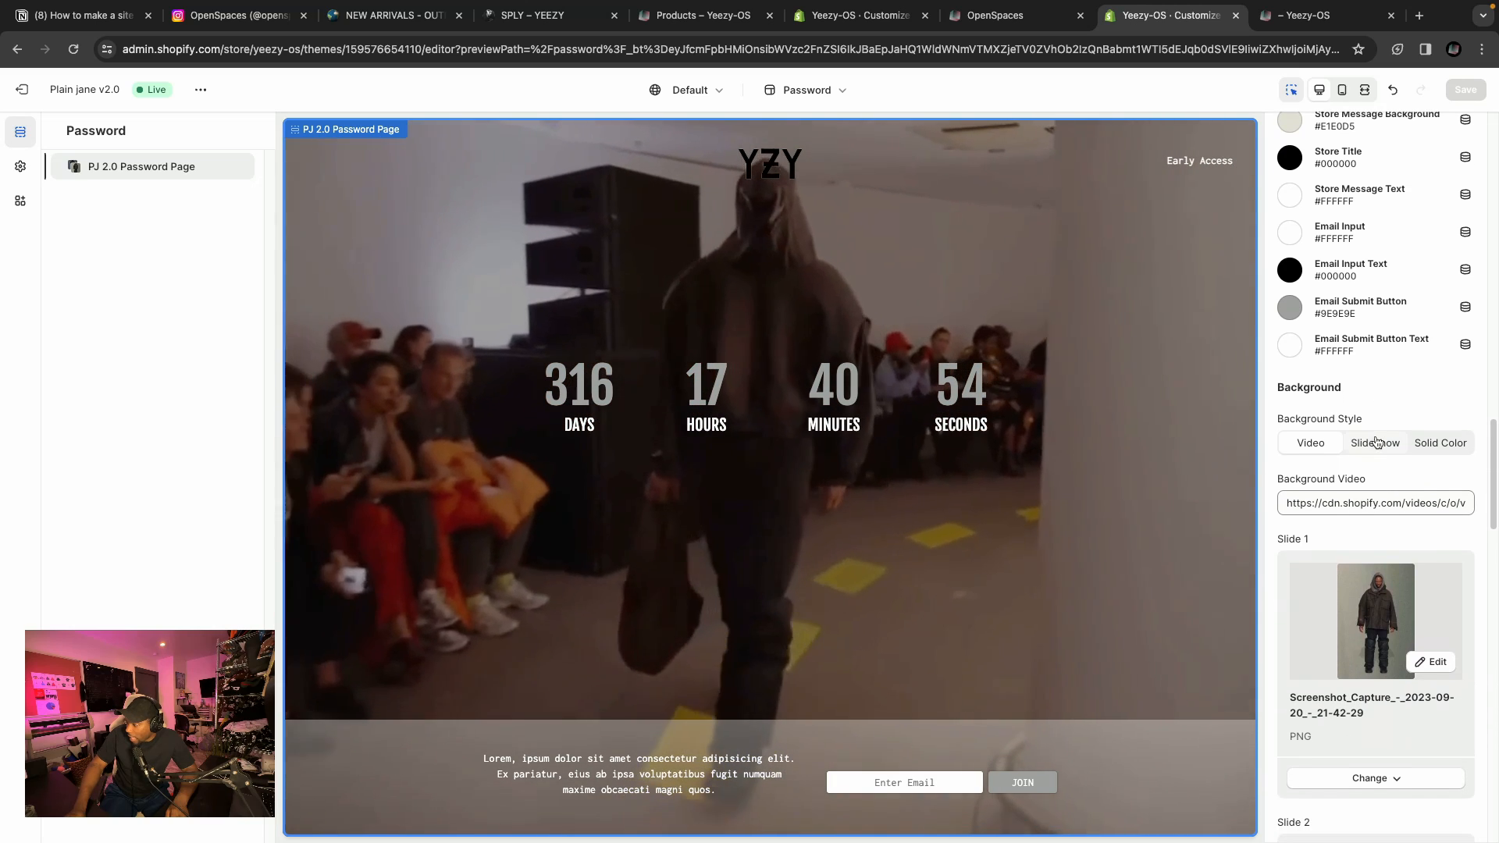
scroll(1369, 438, "down", 4)
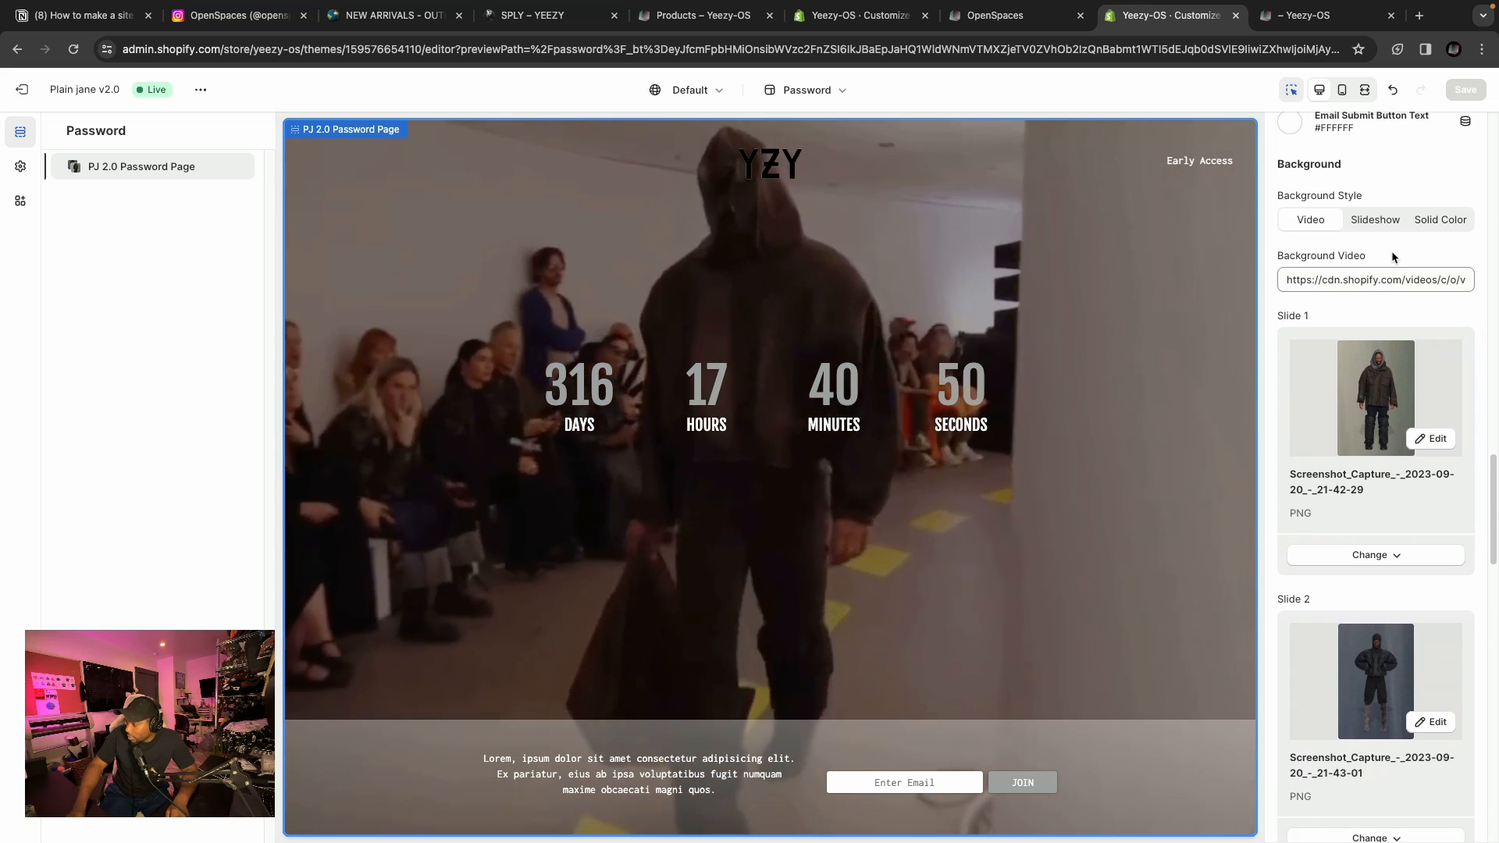
scroll(1309, 370, "up", 4)
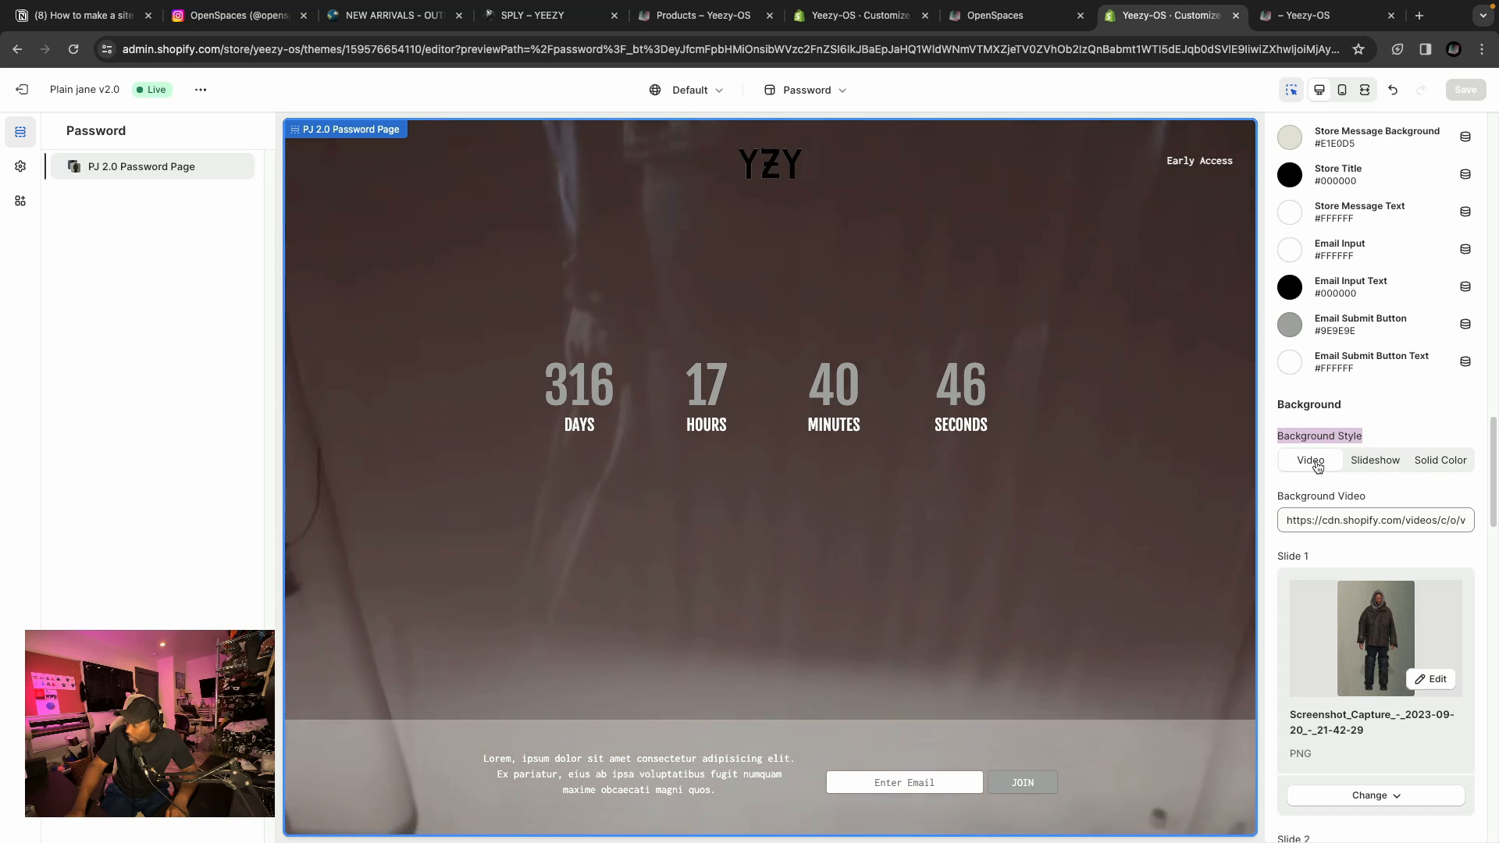
double_click(1332, 503)
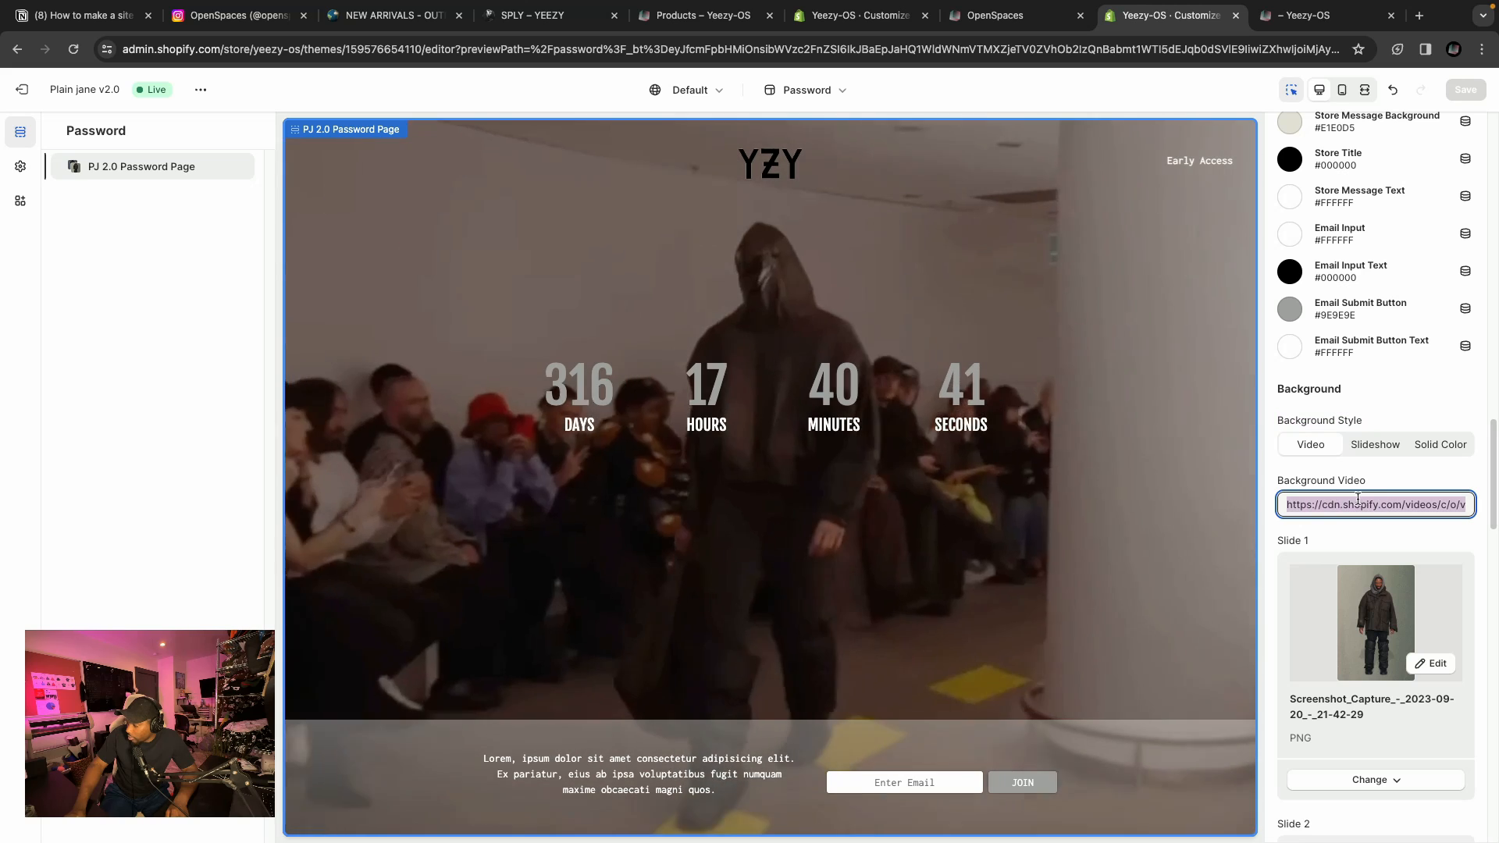
left_click(1311, 509)
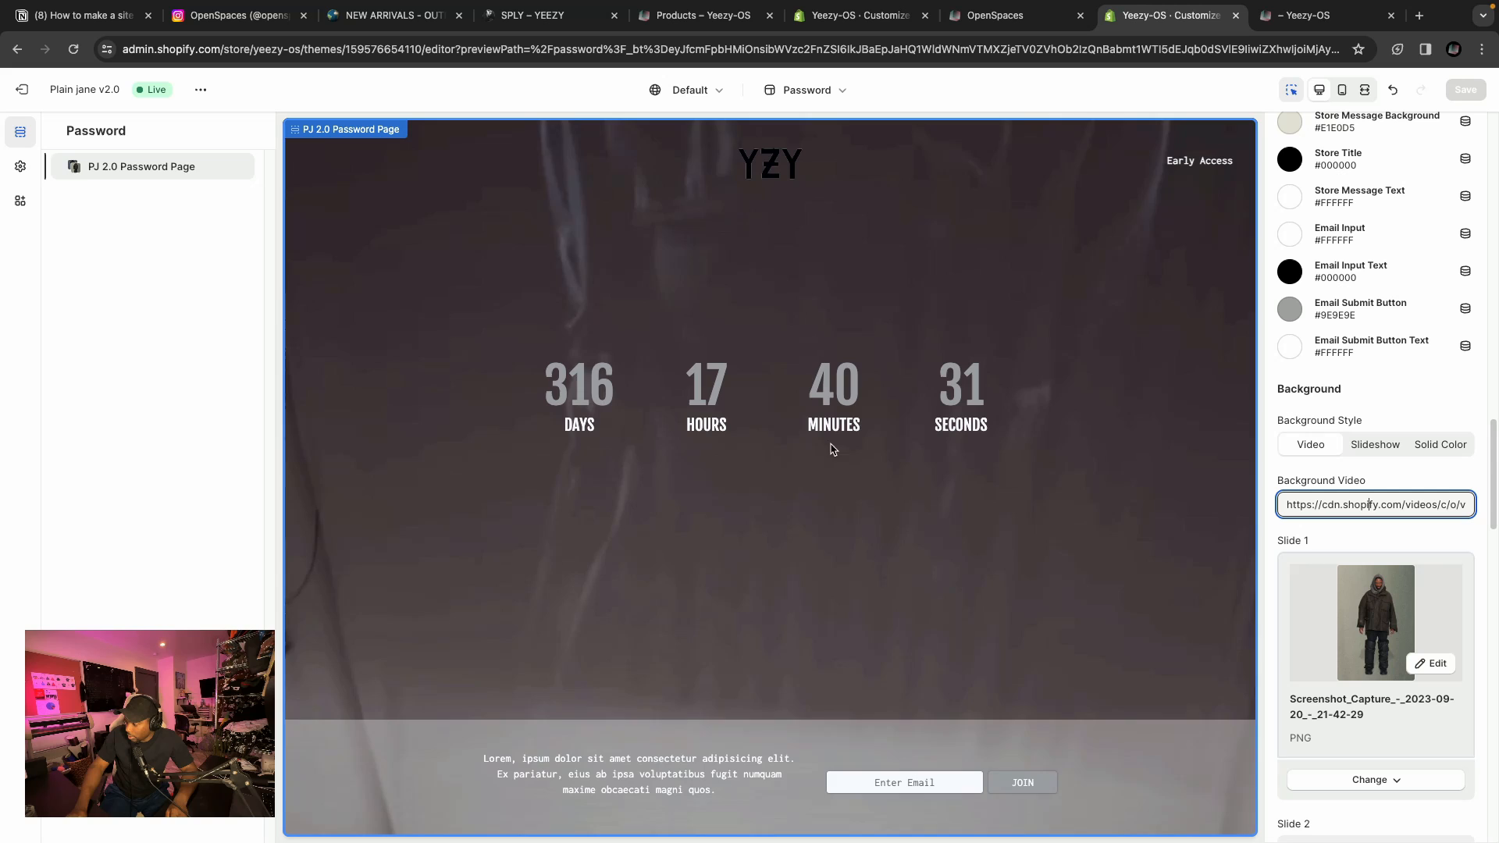
Browse the background slideshow slide images and background colour settings.
scroll(1350, 529, "down", 5)
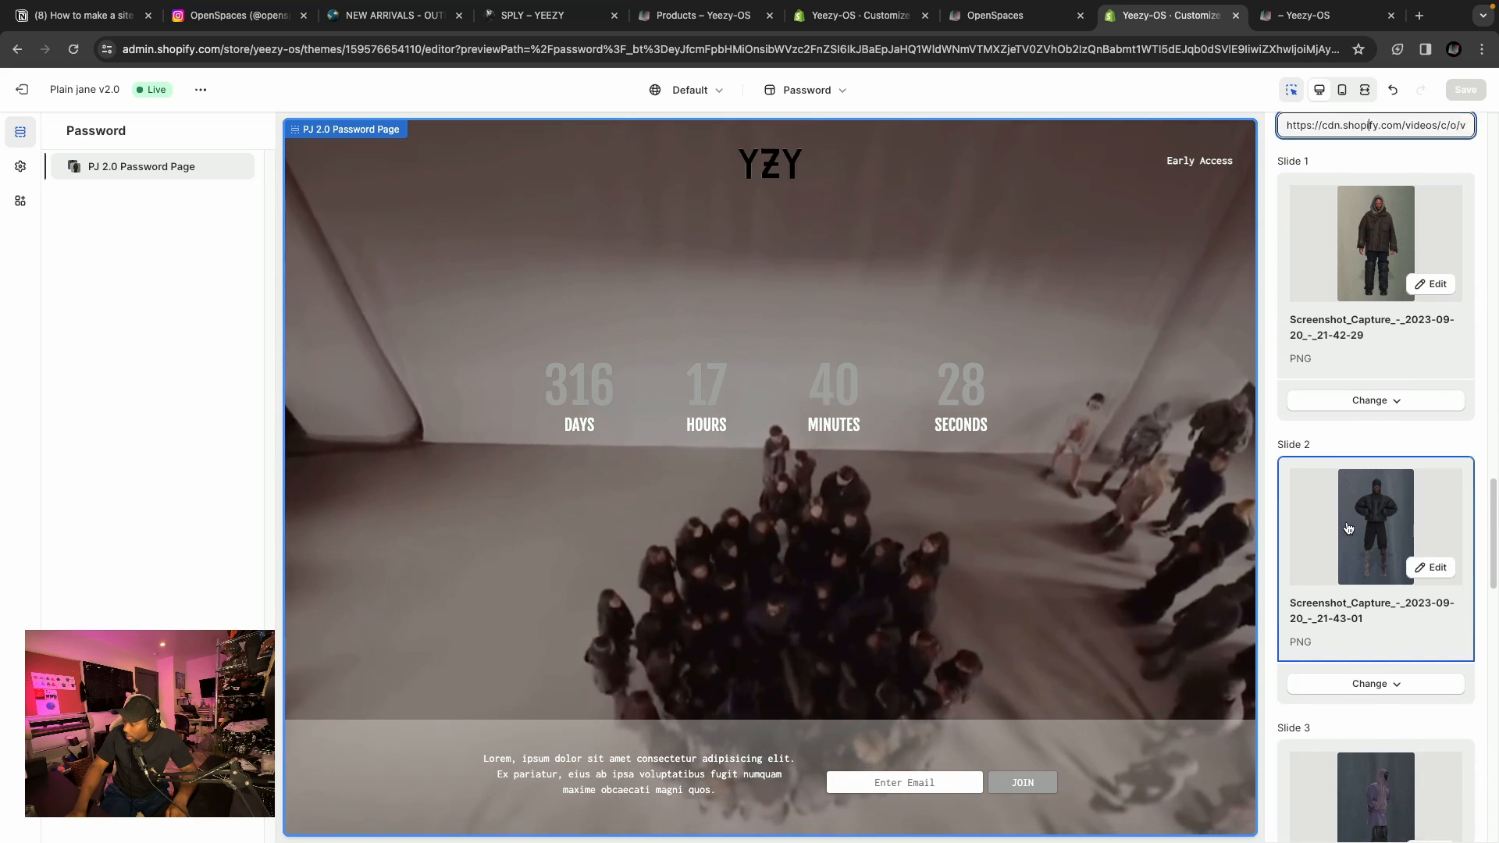
scroll(1351, 529, "up", 3)
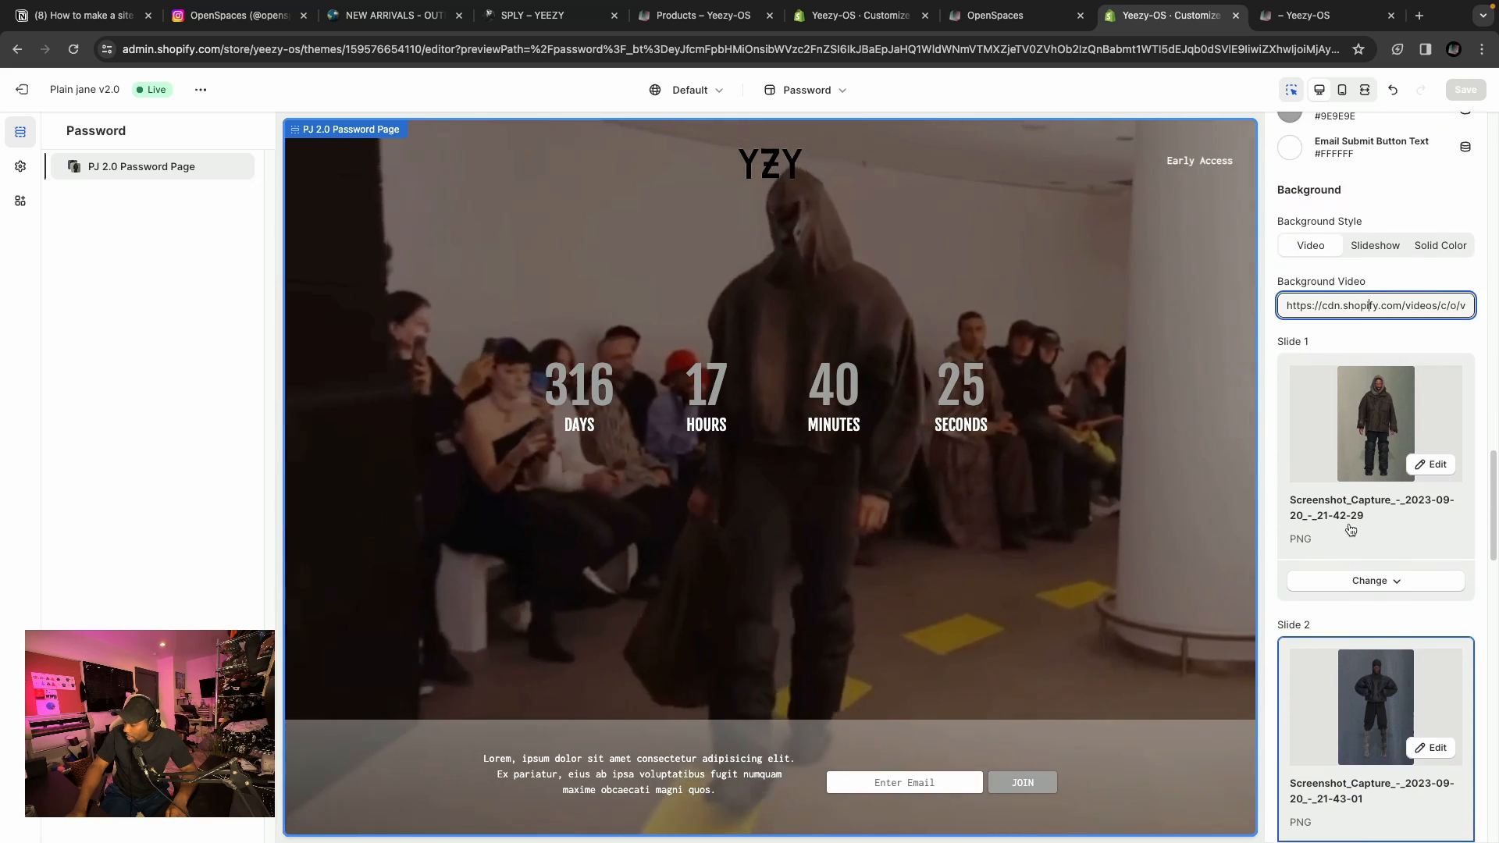
scroll(1359, 375, "up", 1)
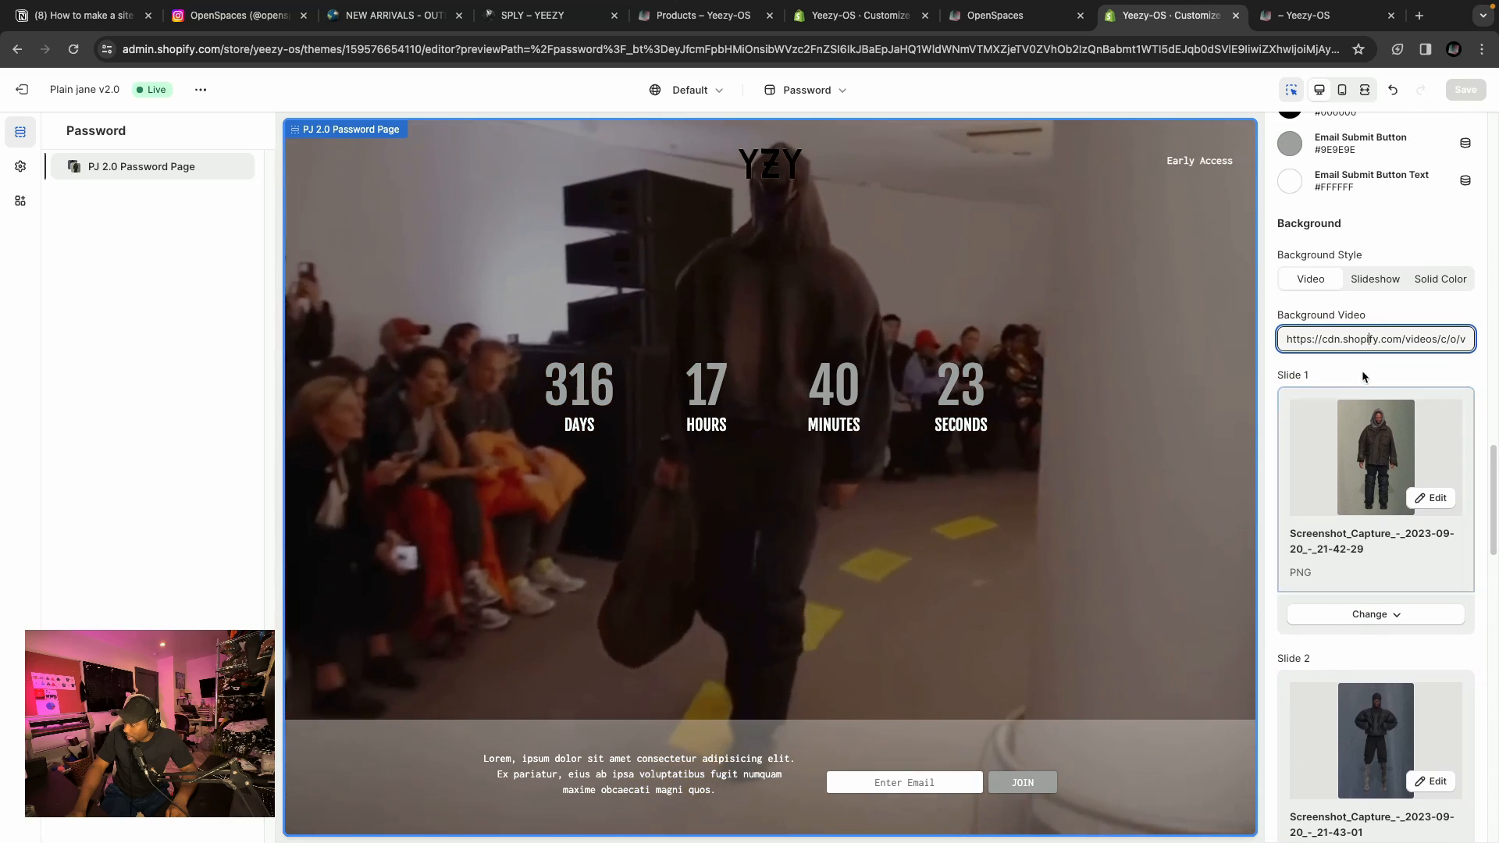
scroll(1362, 377, "down", 7)
scroll(1366, 398, "up", 13)
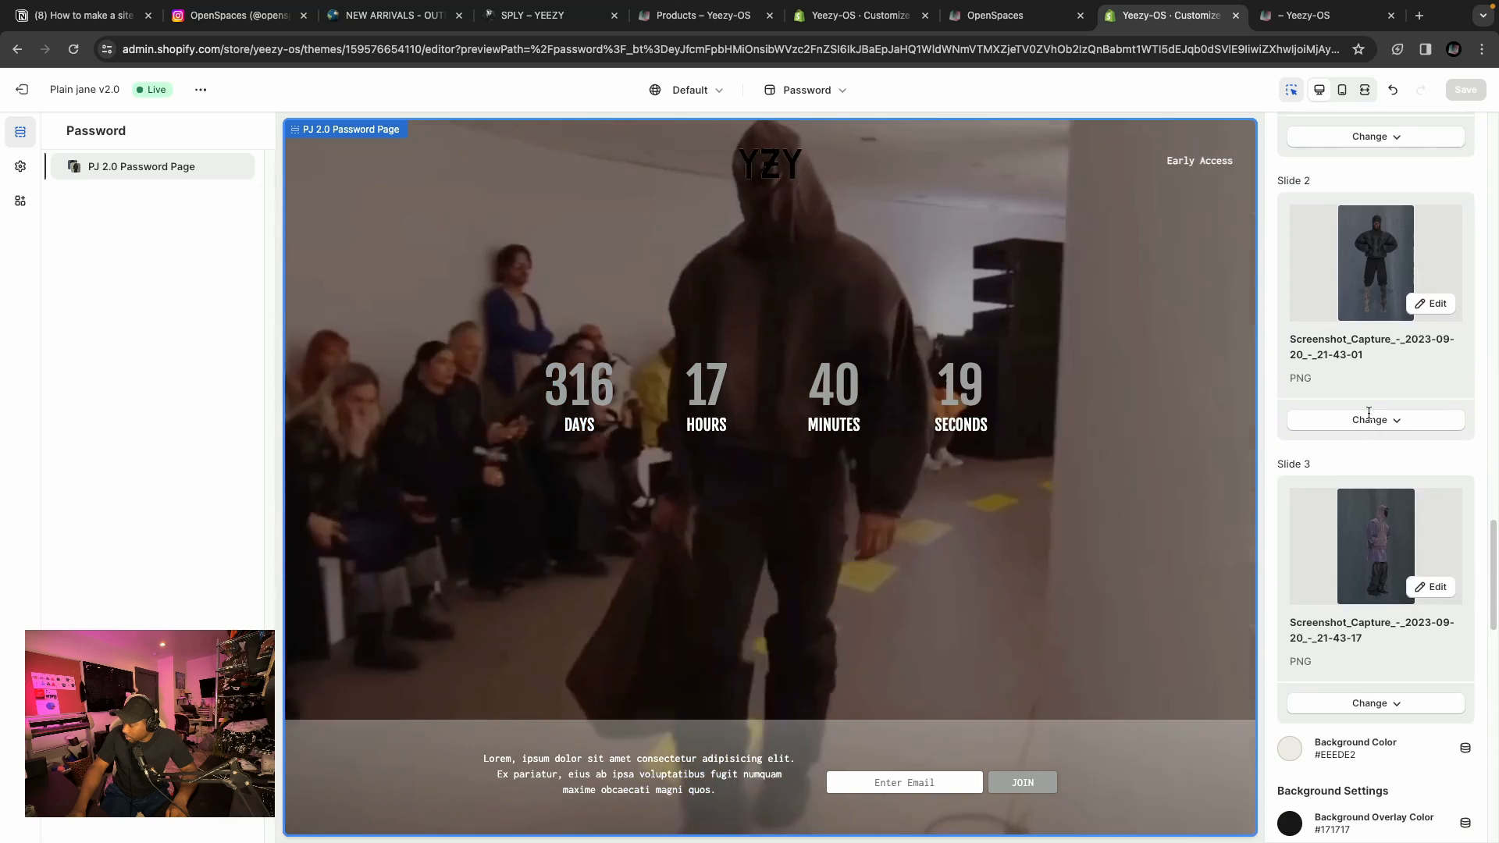
scroll(1366, 421, "down", 4)
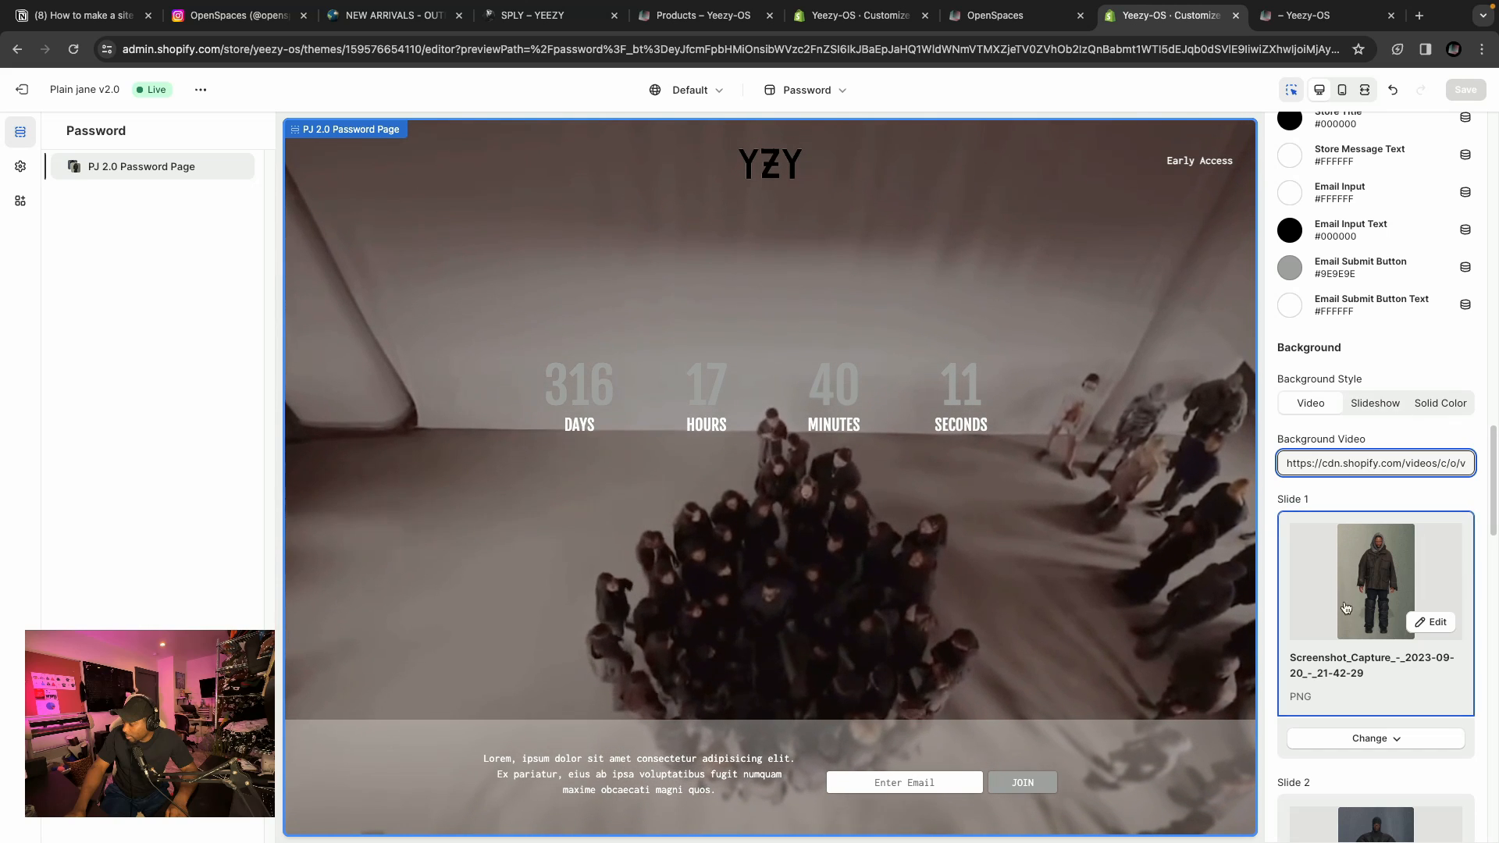
scroll(1405, 663, "down", 2)
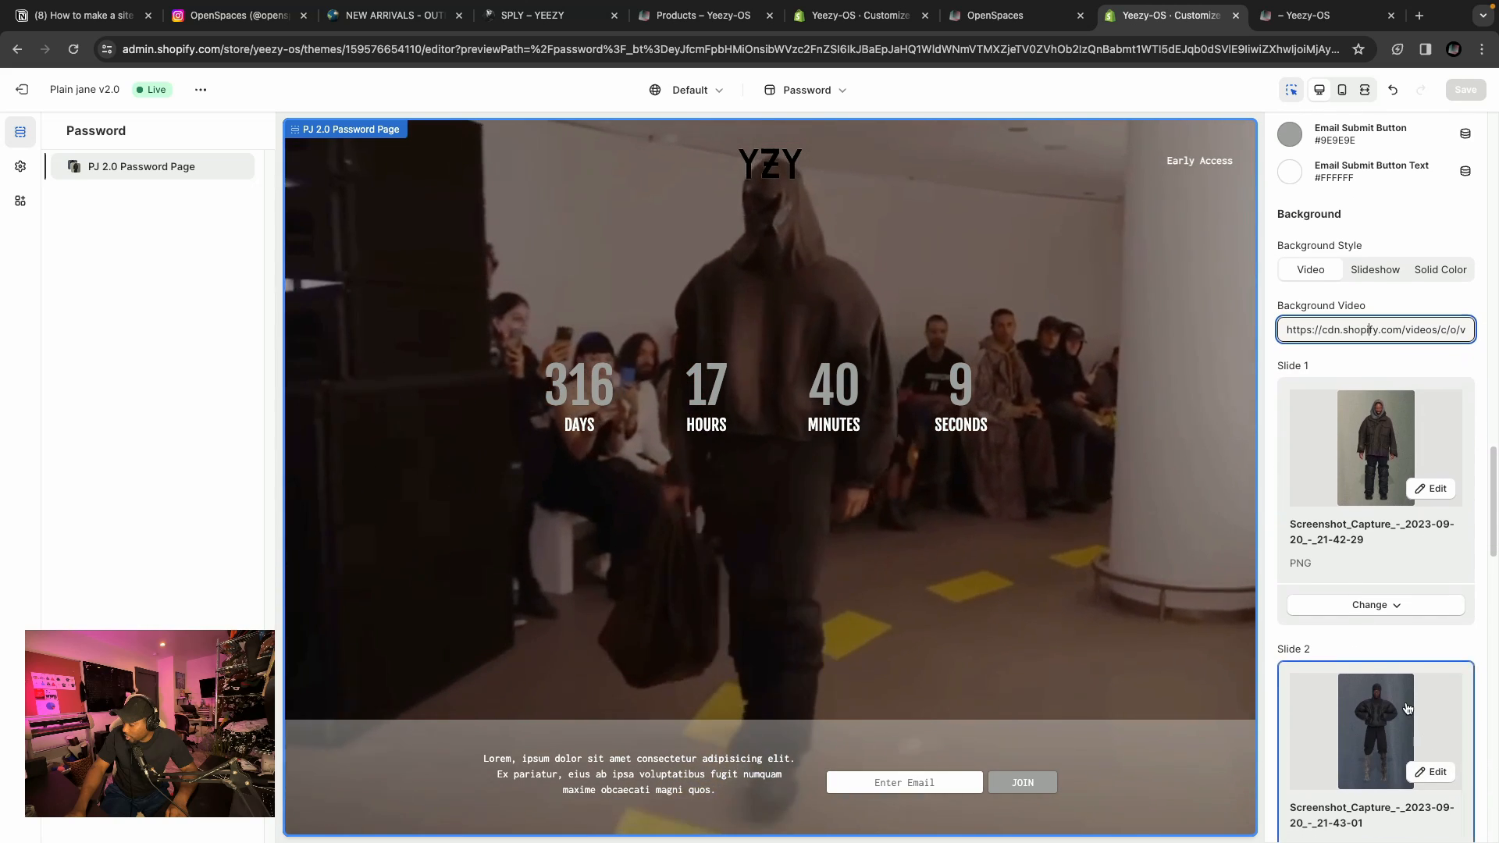
scroll(1405, 687, "down", 6)
scroll(1358, 531, "up", 7)
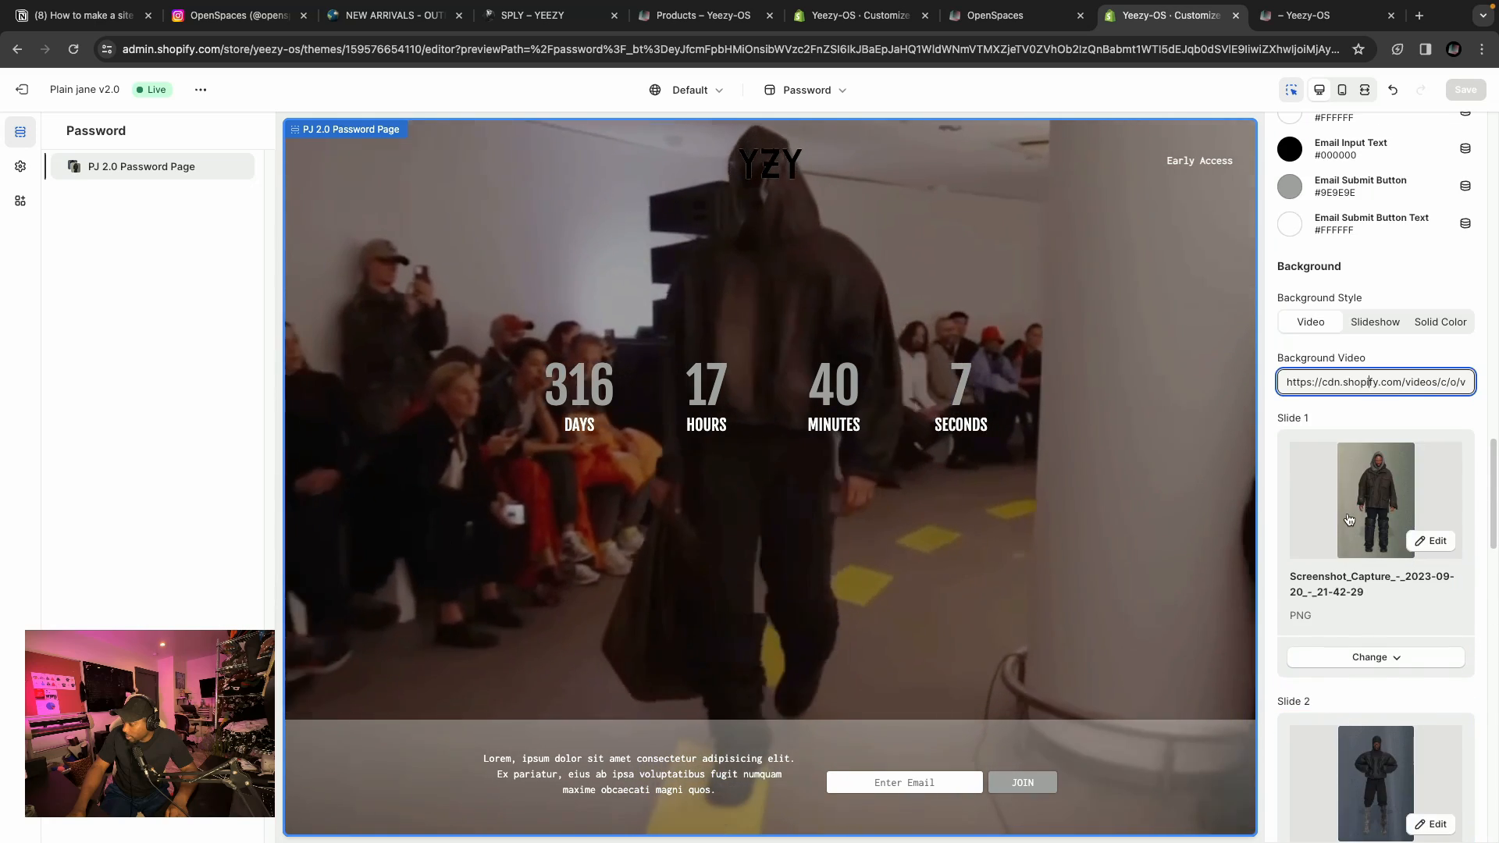
scroll(1348, 519, "up", 5)
scroll(1356, 651, "down", 1)
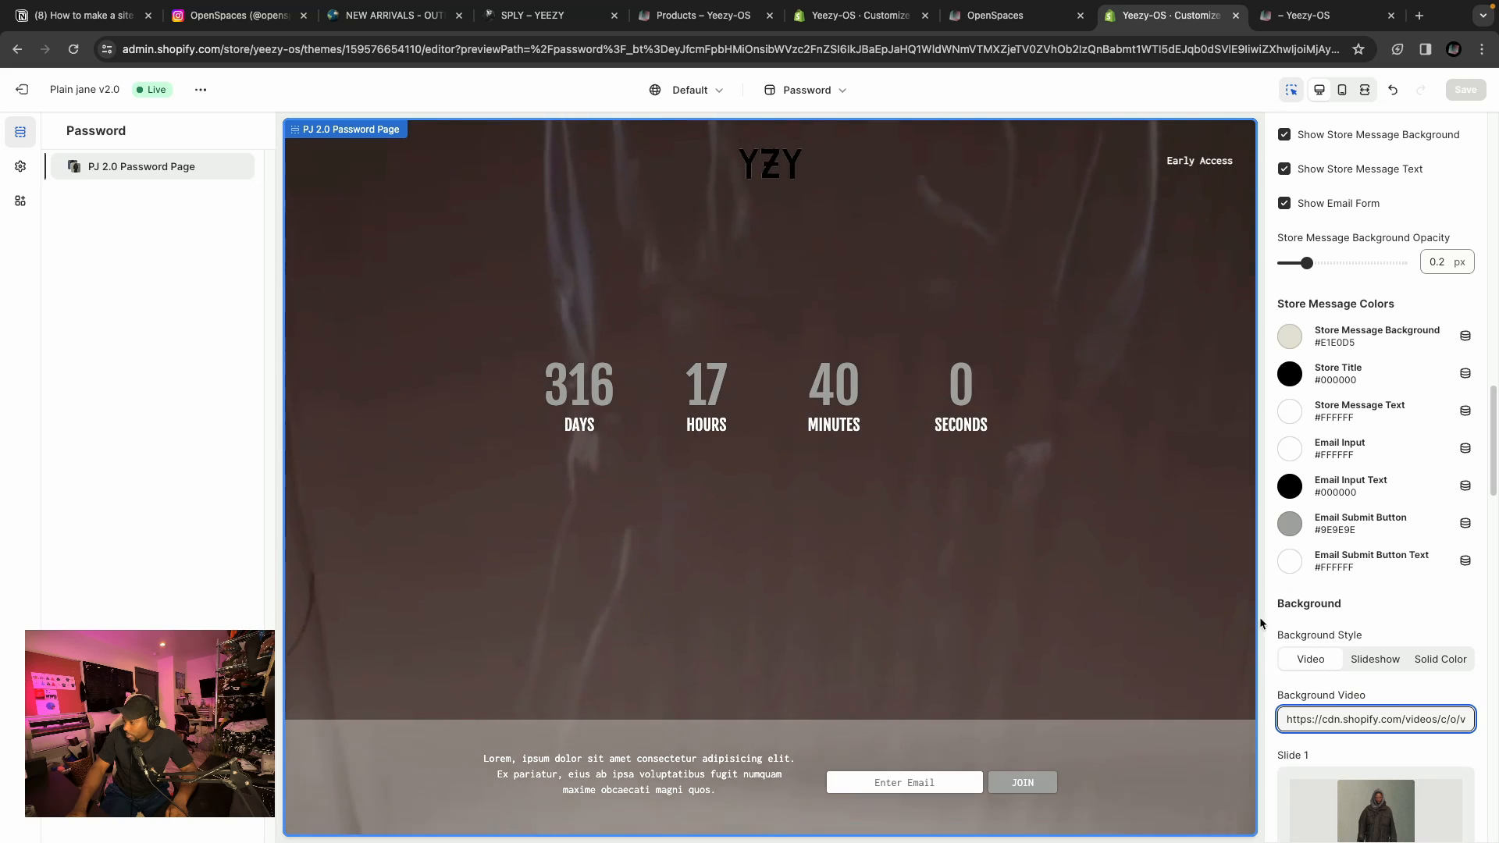
Preview the password page in mobile view.
left_click(1344, 97)
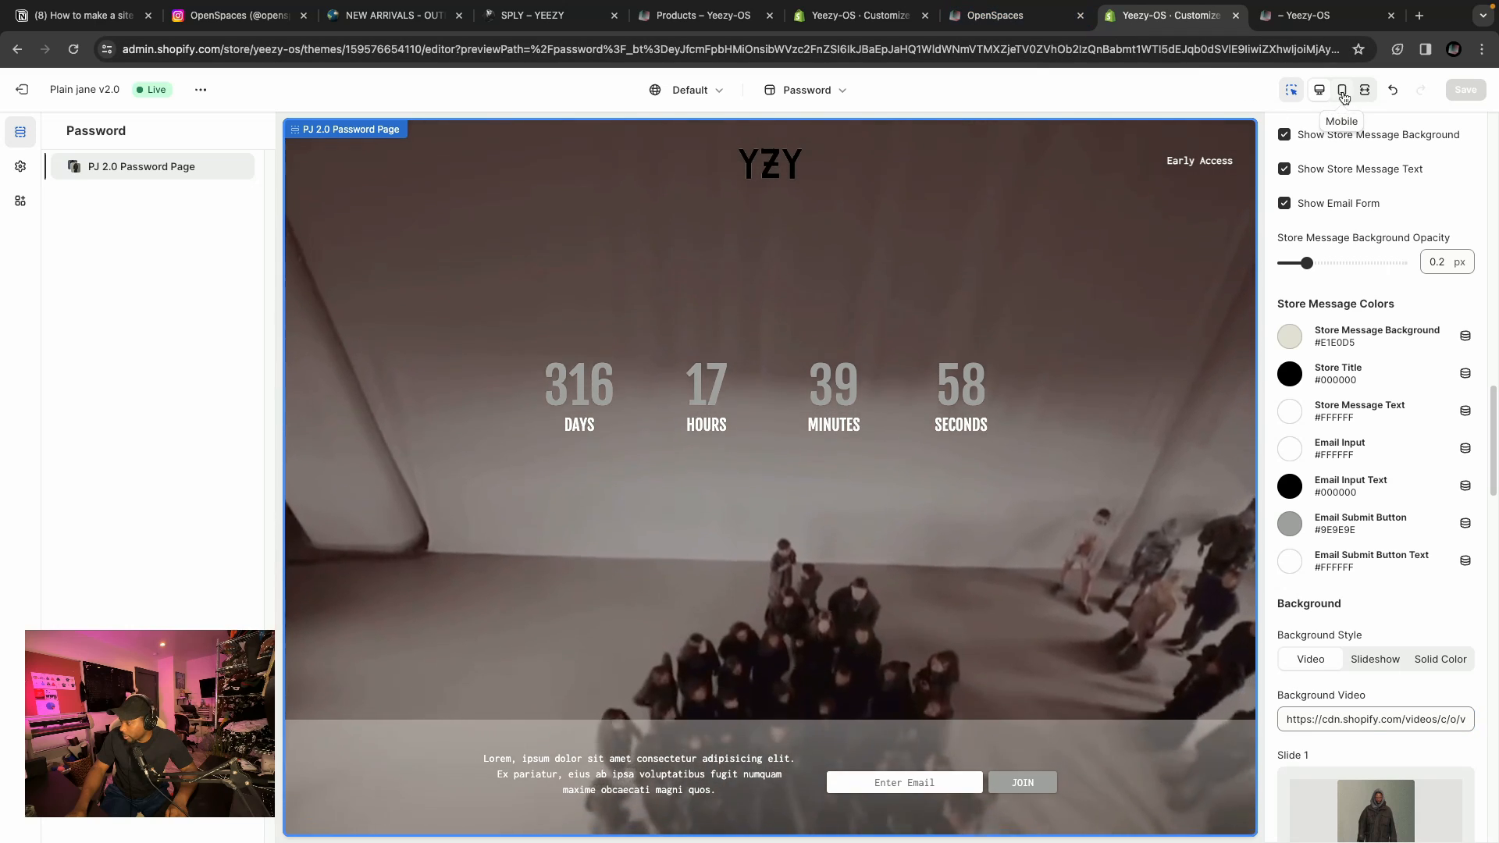
scroll(1375, 488, "down", 3)
left_click(1377, 478)
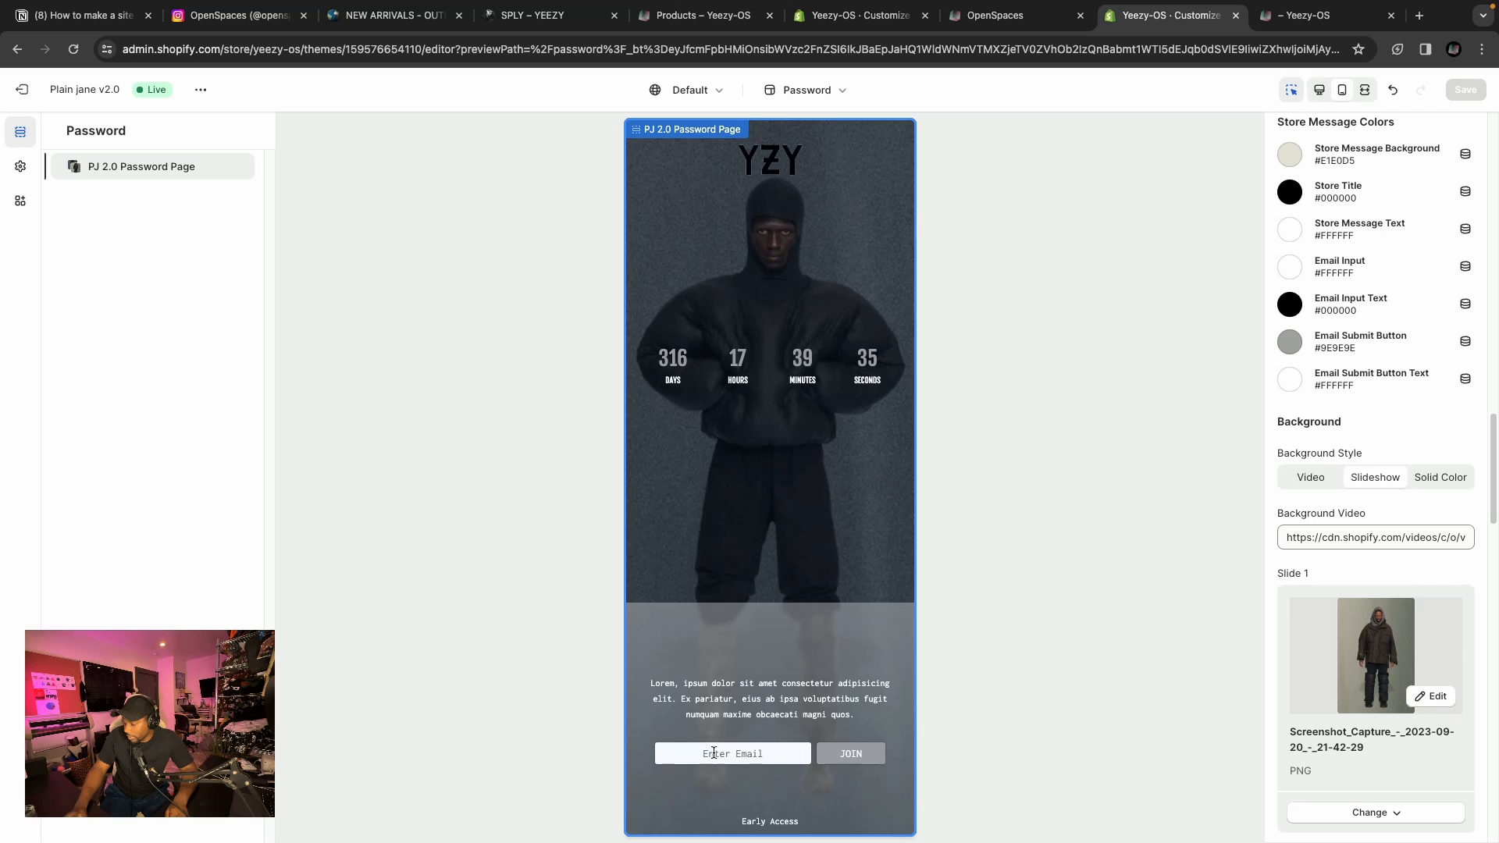
Select the Video background style, return to the desktop preview and save the theme.
left_click(1312, 478)
left_click(1319, 90)
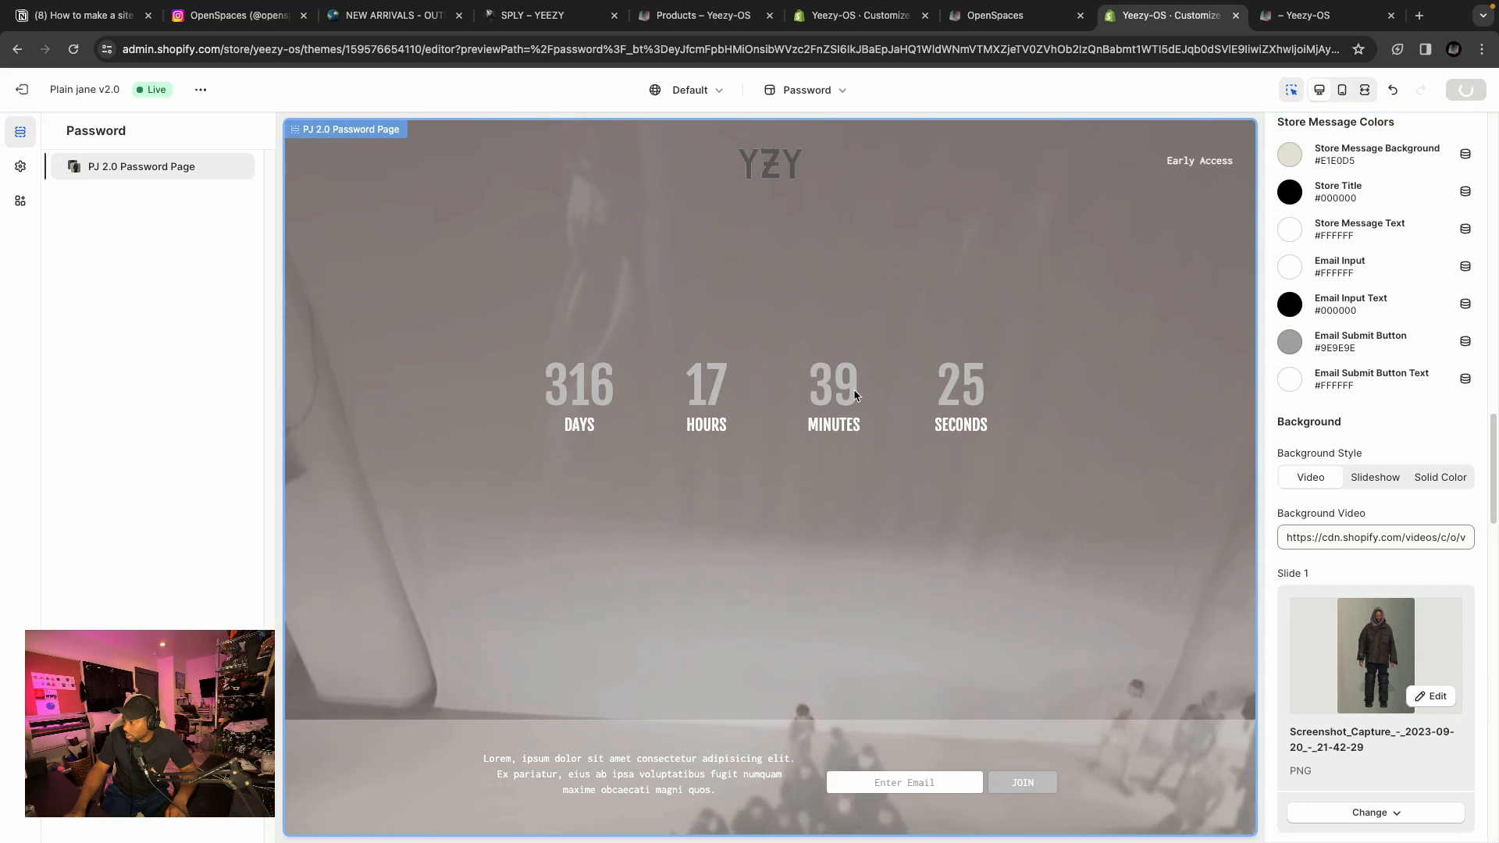
left_click(1465, 90)
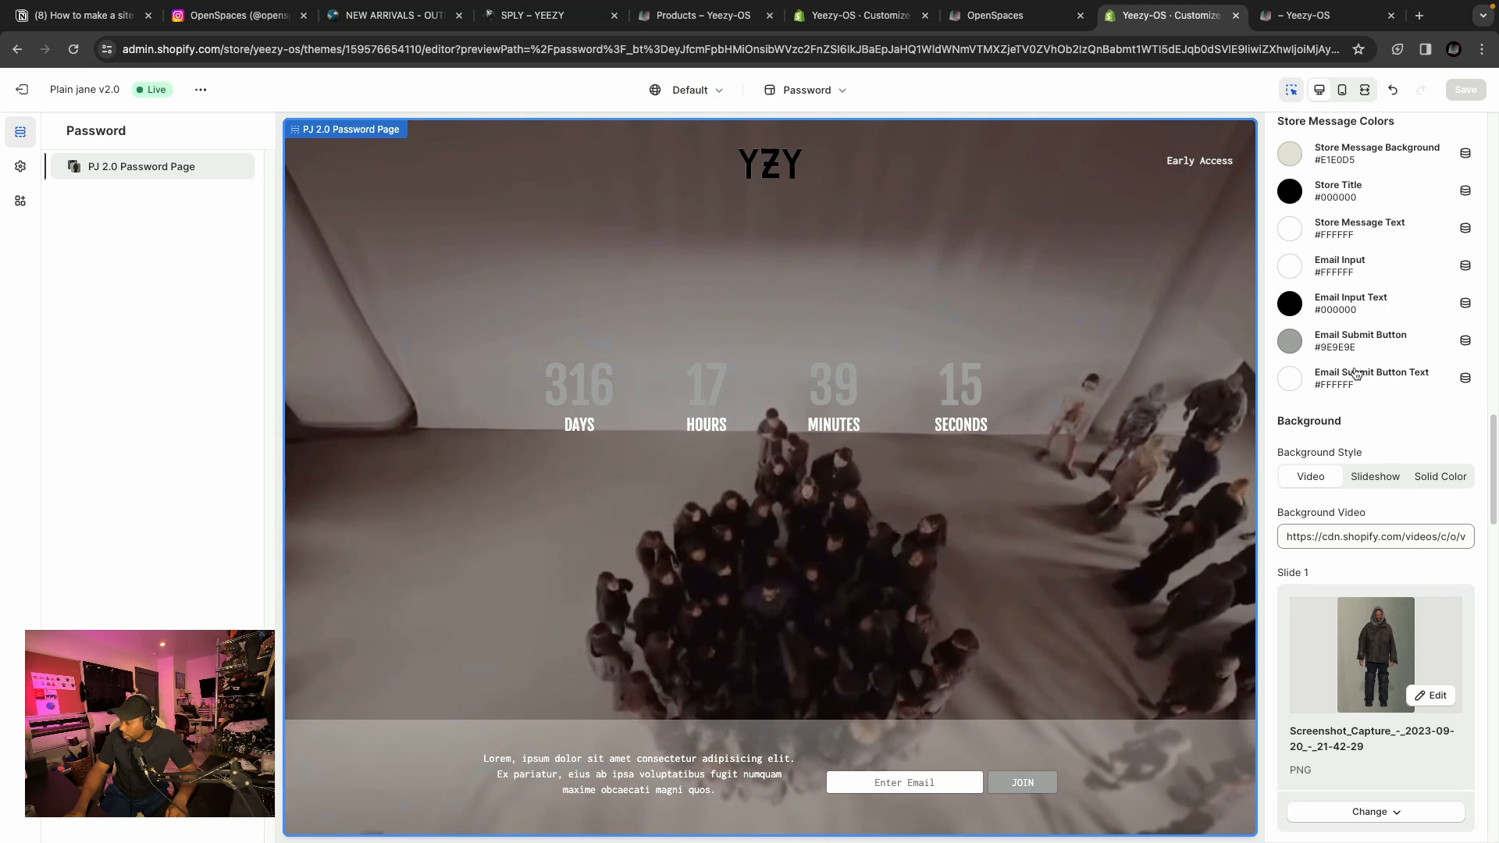
Inspect the store entrance animation settings: entrance screen background colour, entrance screen text and unlock music URL.
scroll(1356, 375, "down", 7)
scroll(1356, 375, "down", 10)
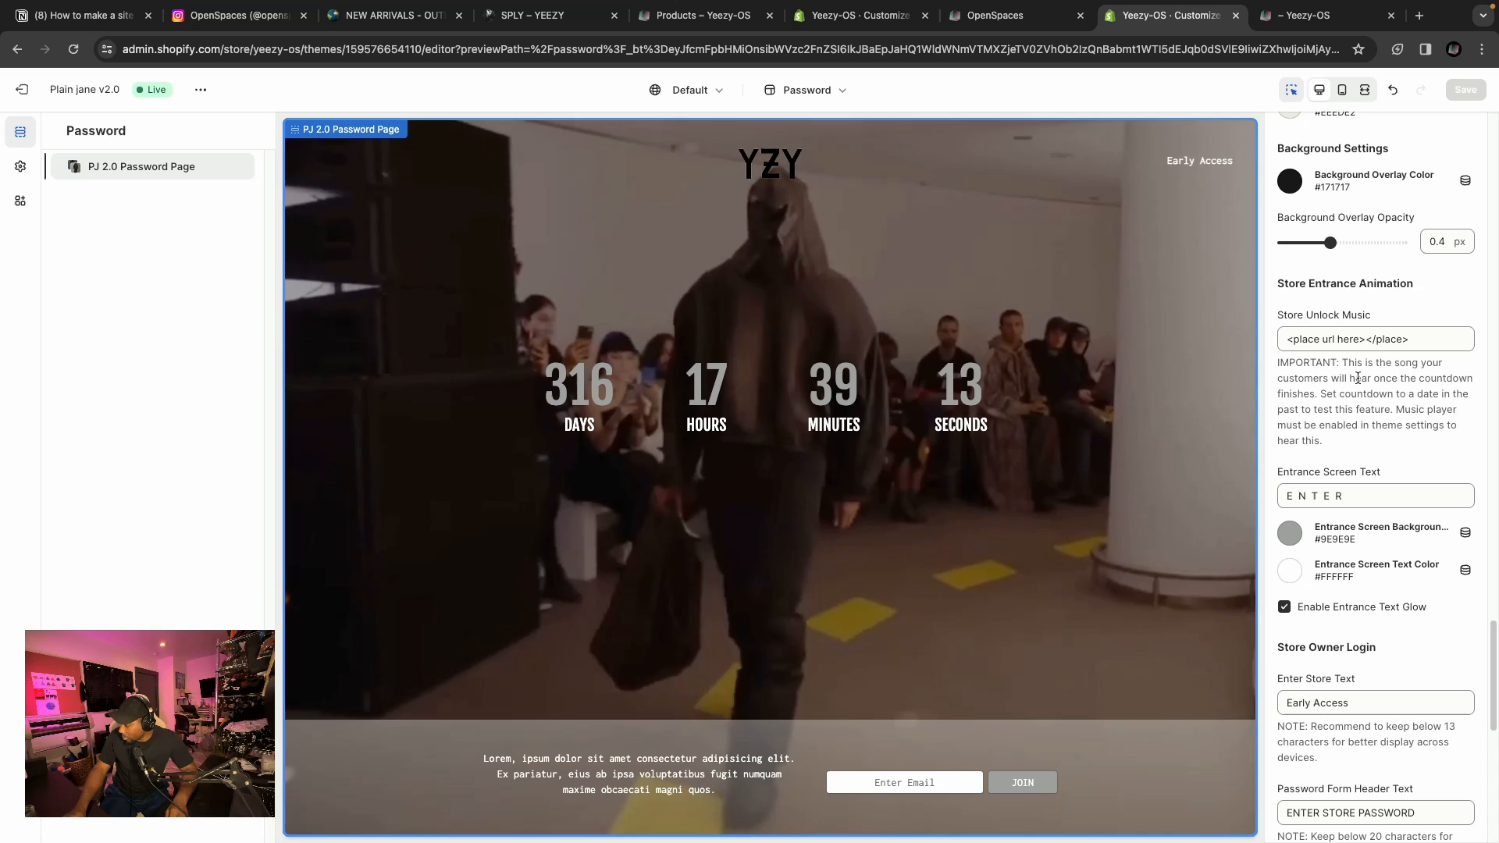
scroll(1336, 351, "down", 1)
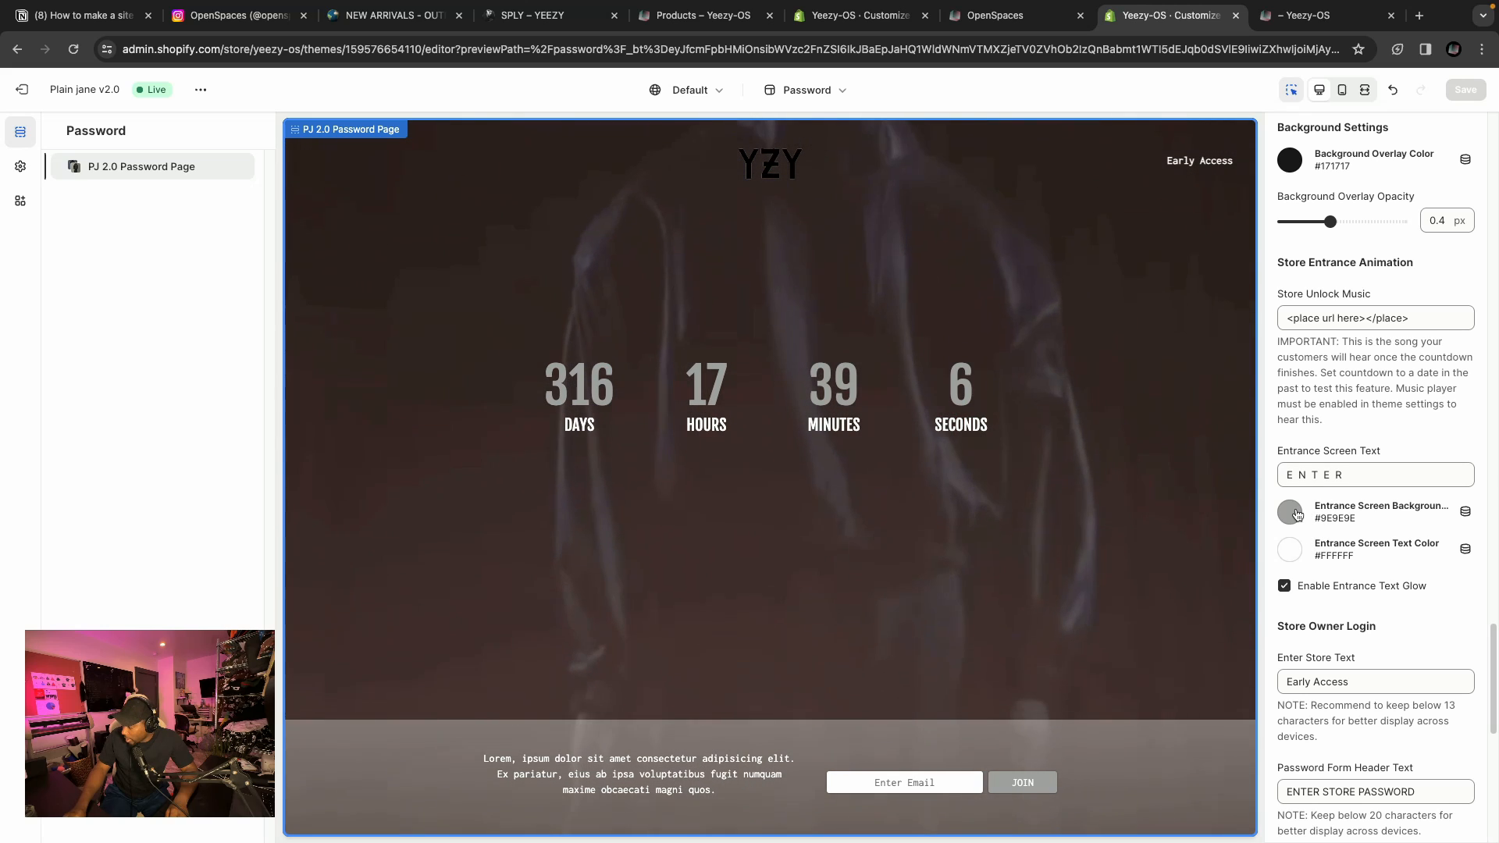
left_click(1290, 512)
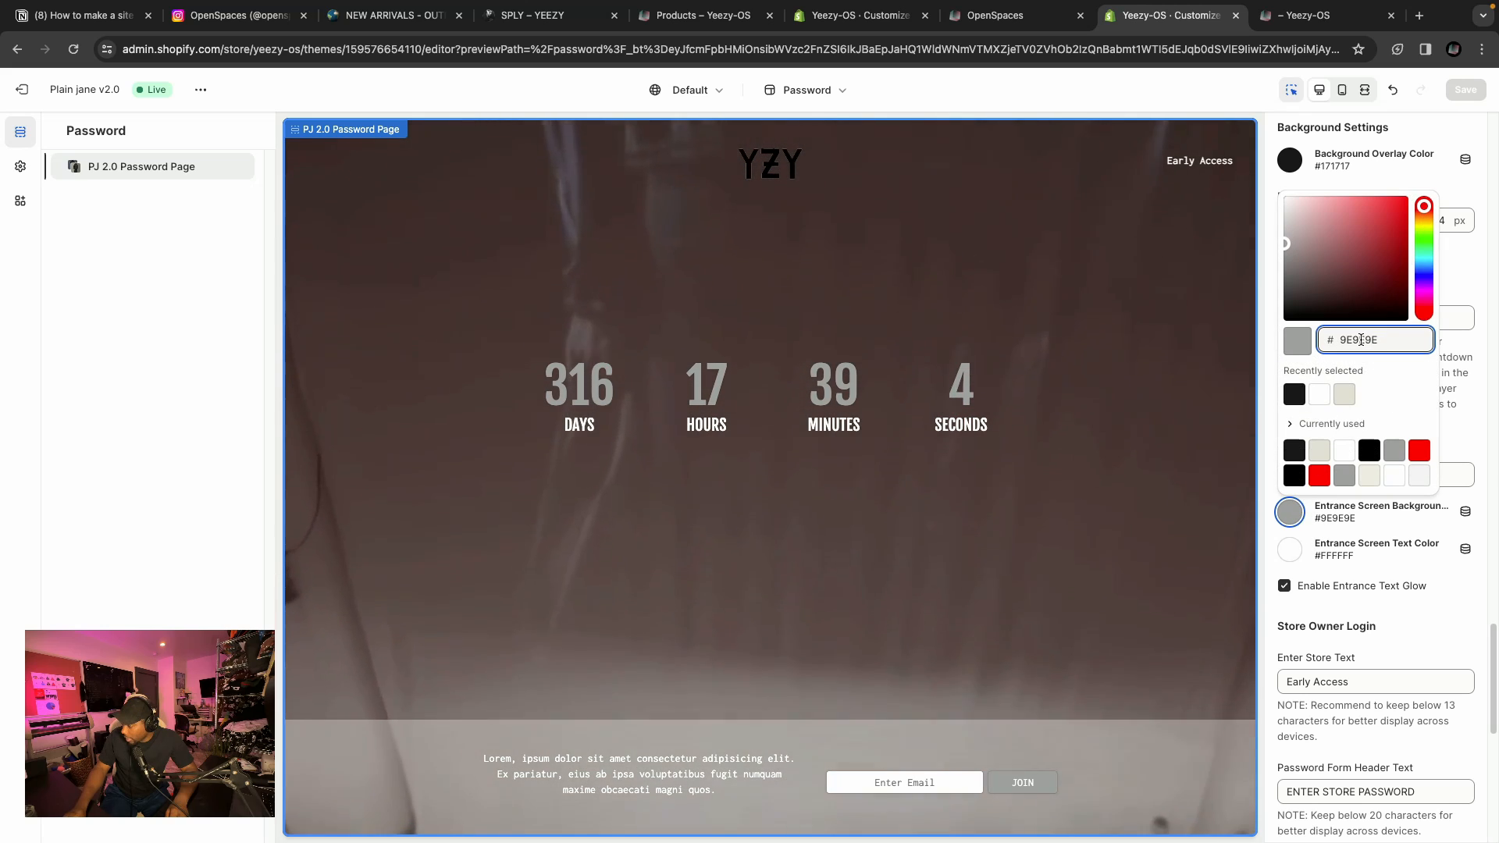
left_click(1418, 575)
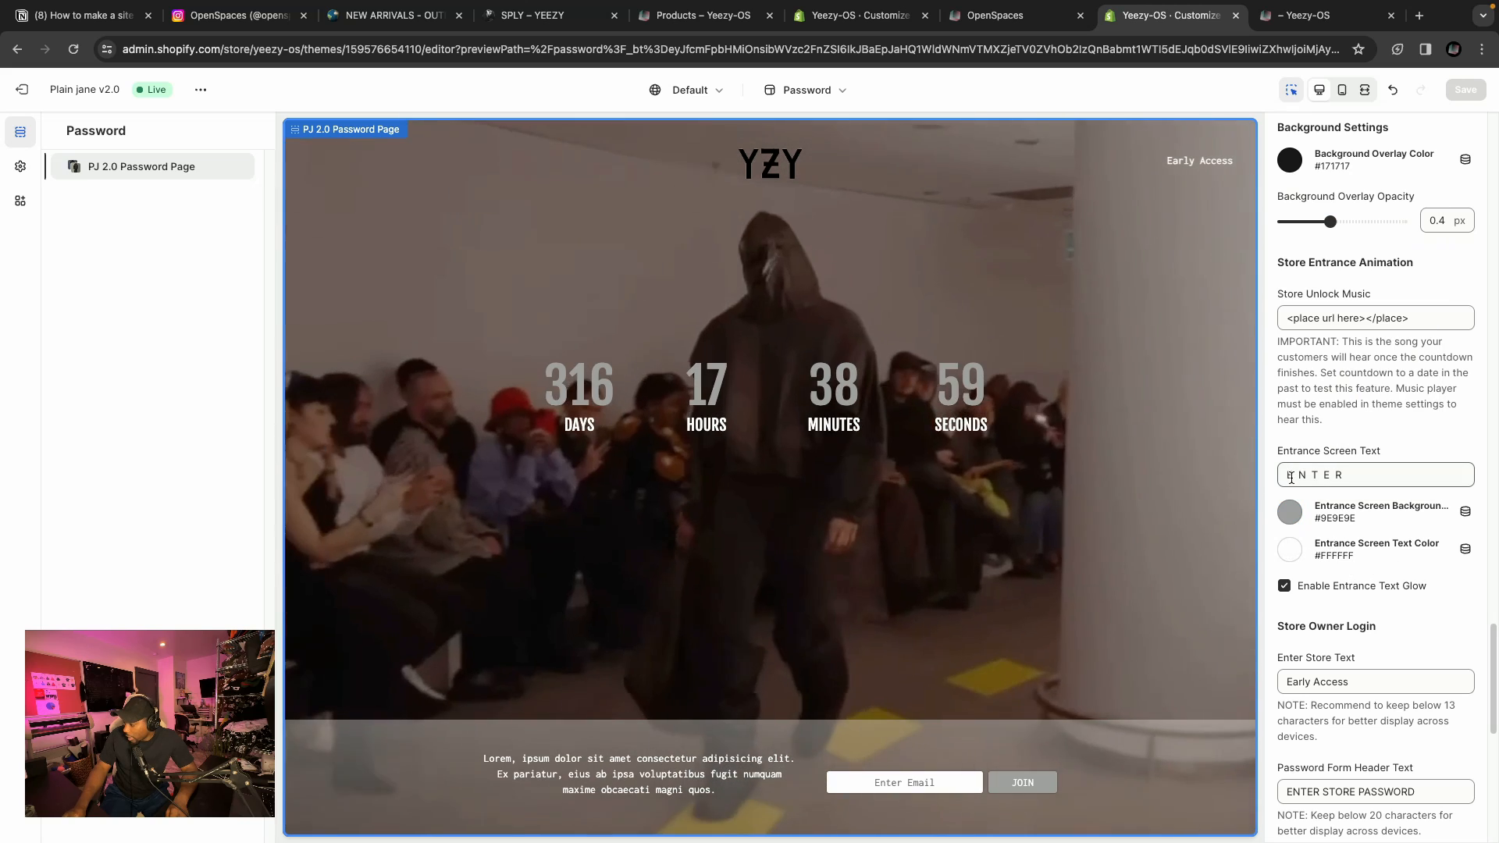
left_click(1308, 474)
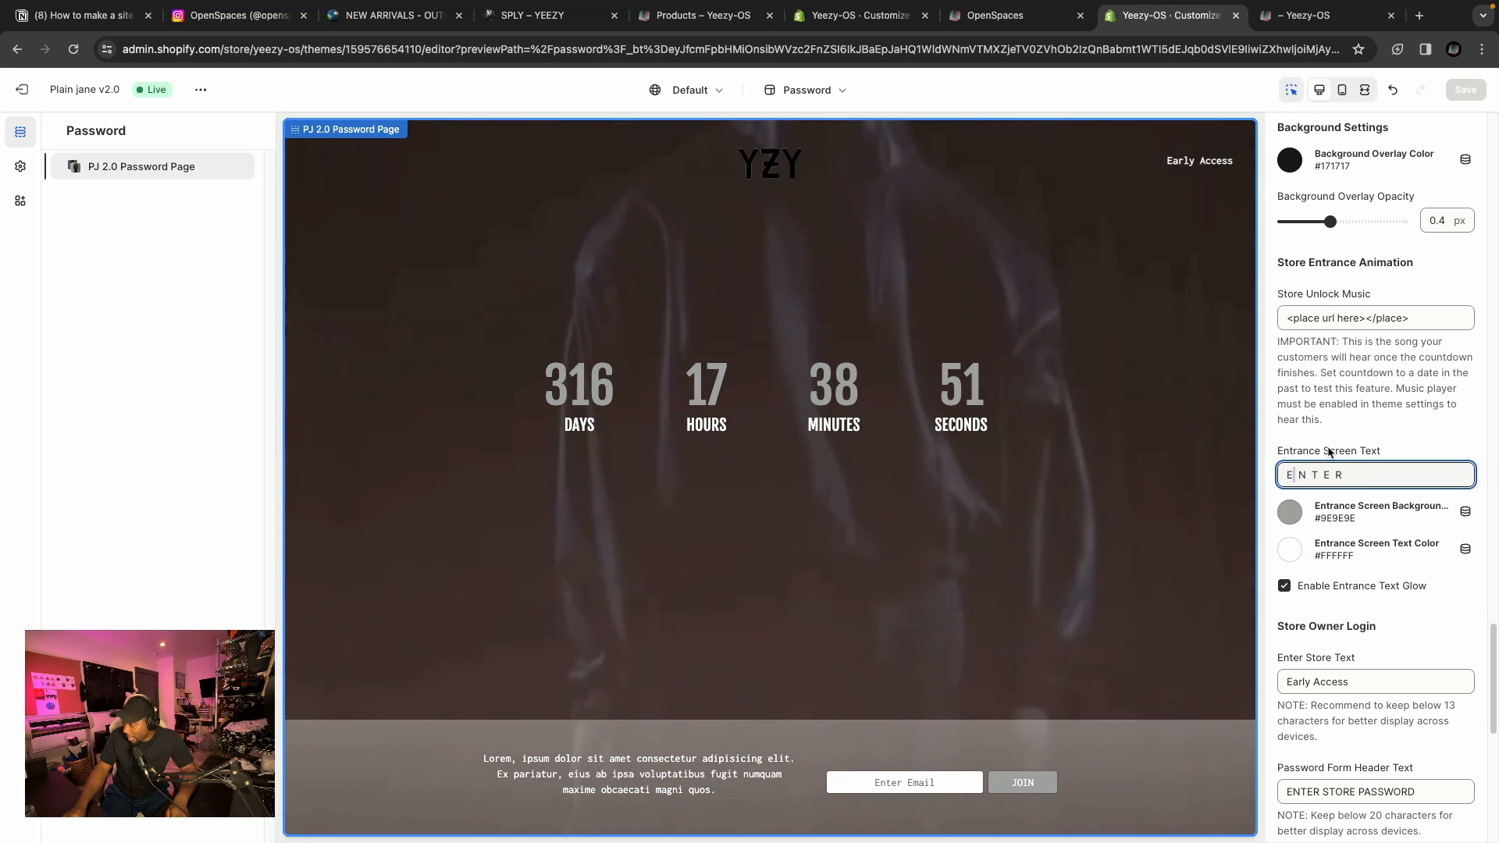
scroll(1362, 511, "down", 1)
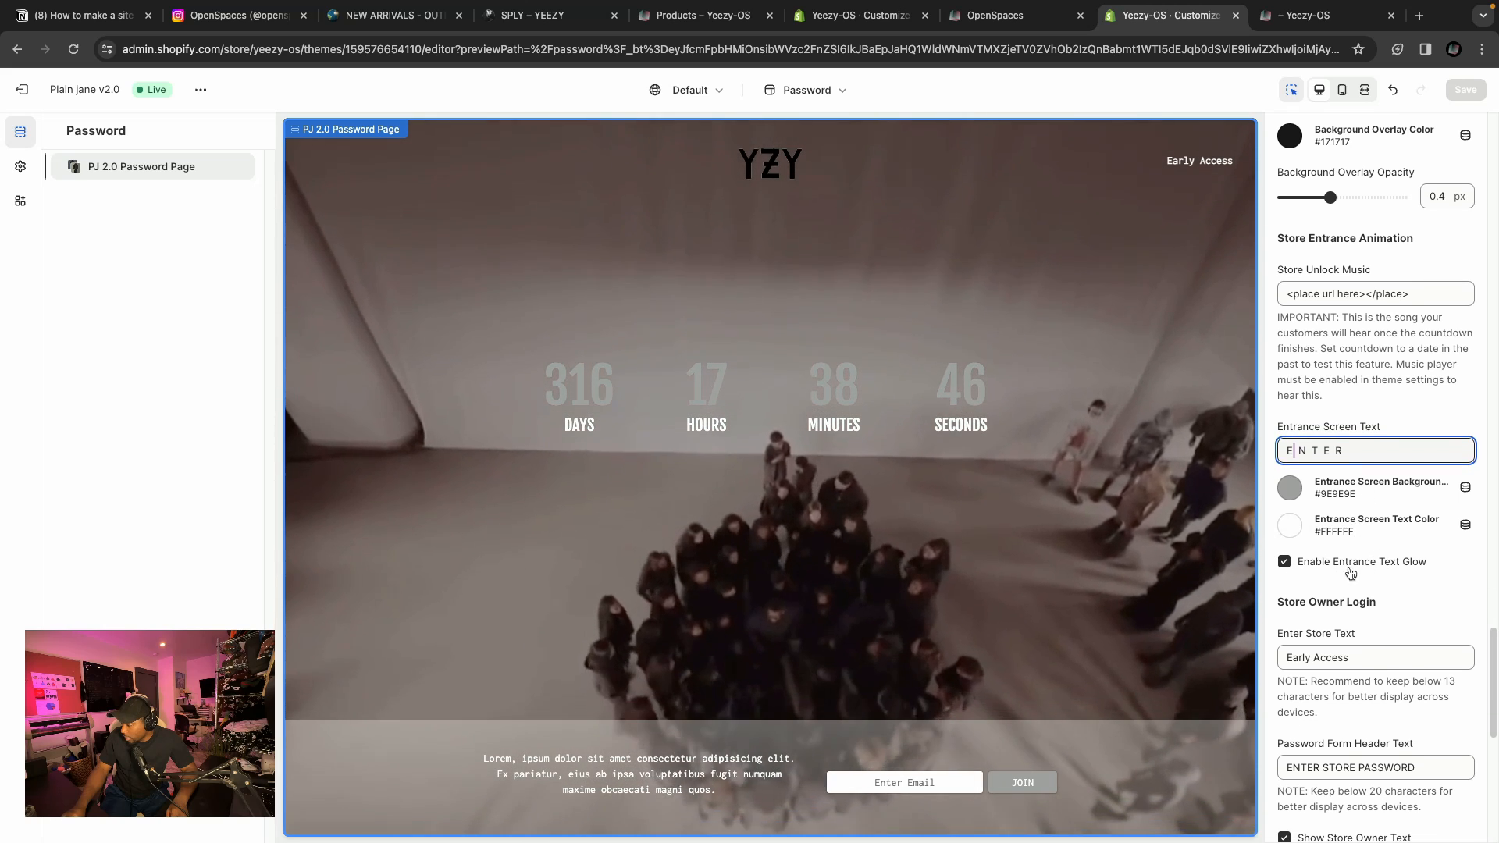
scroll(1339, 574, "up", 3)
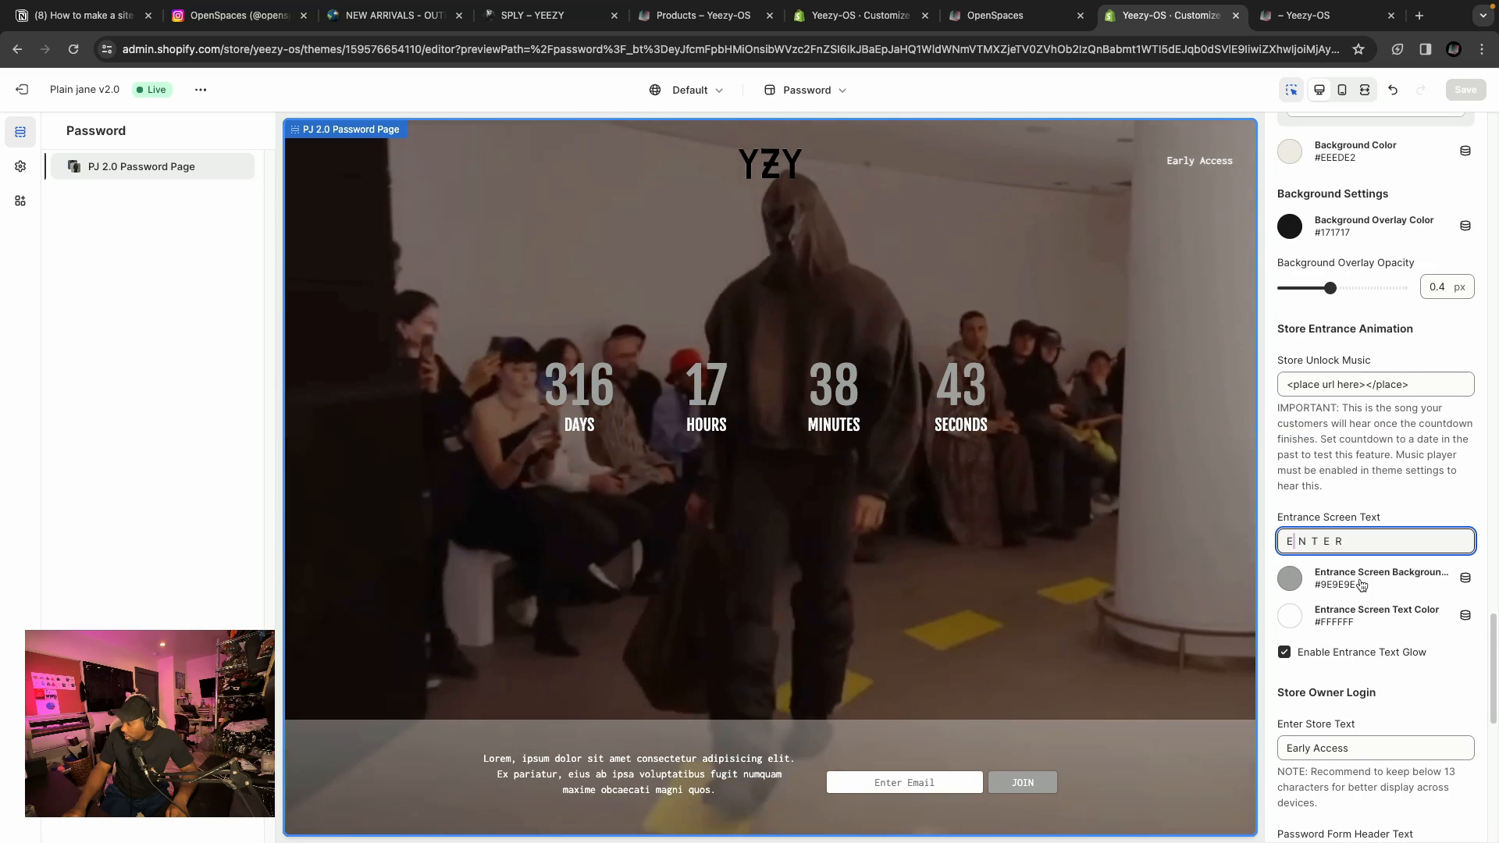
scroll(1355, 584, "up", 1)
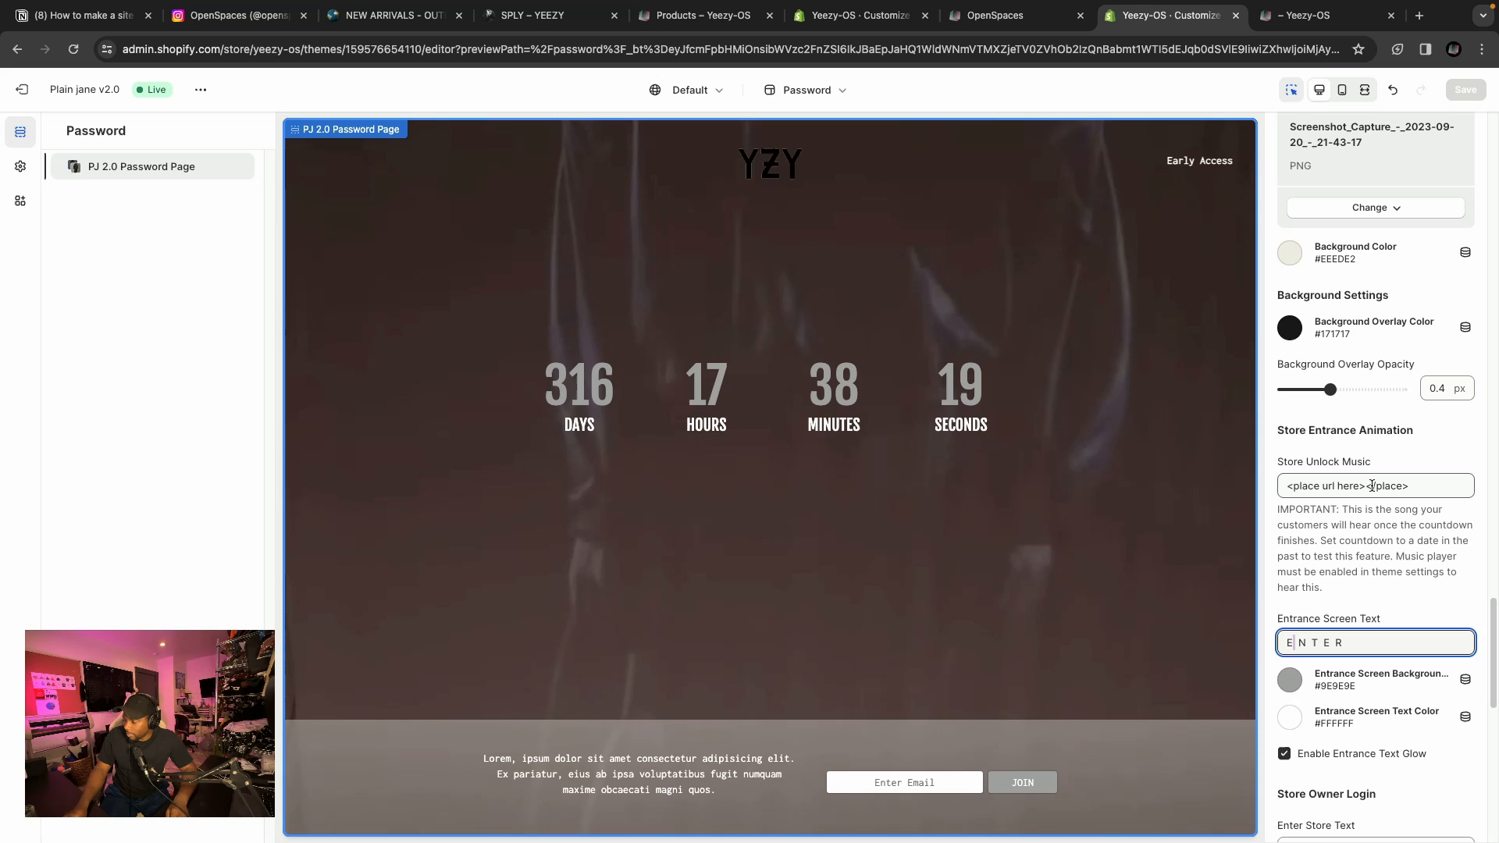
triple_click(1372, 486)
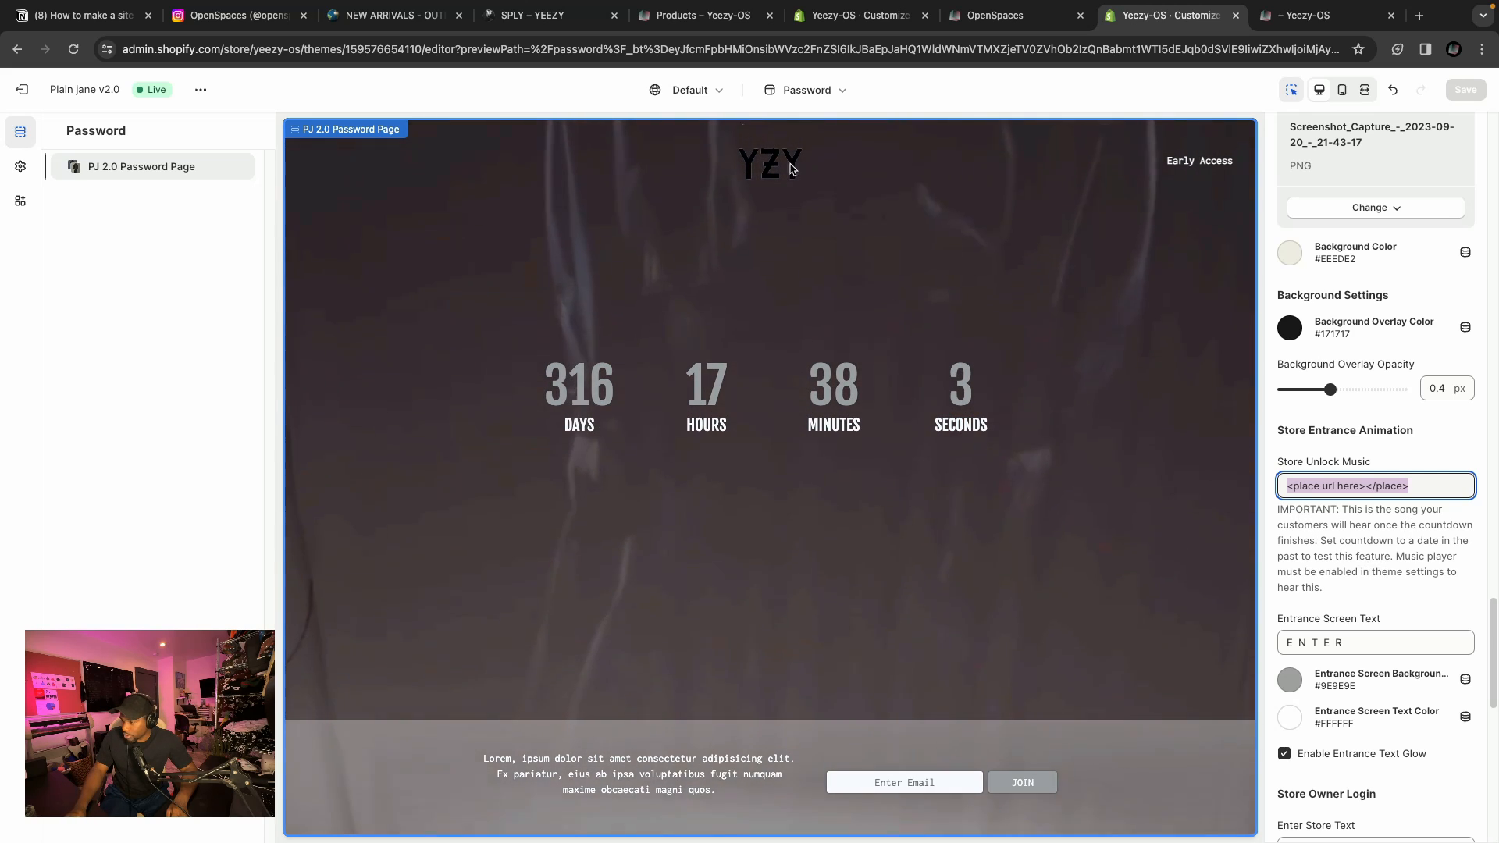
Switch the editor preview to the collections page and open and close the cart drawer.
left_click(805, 91)
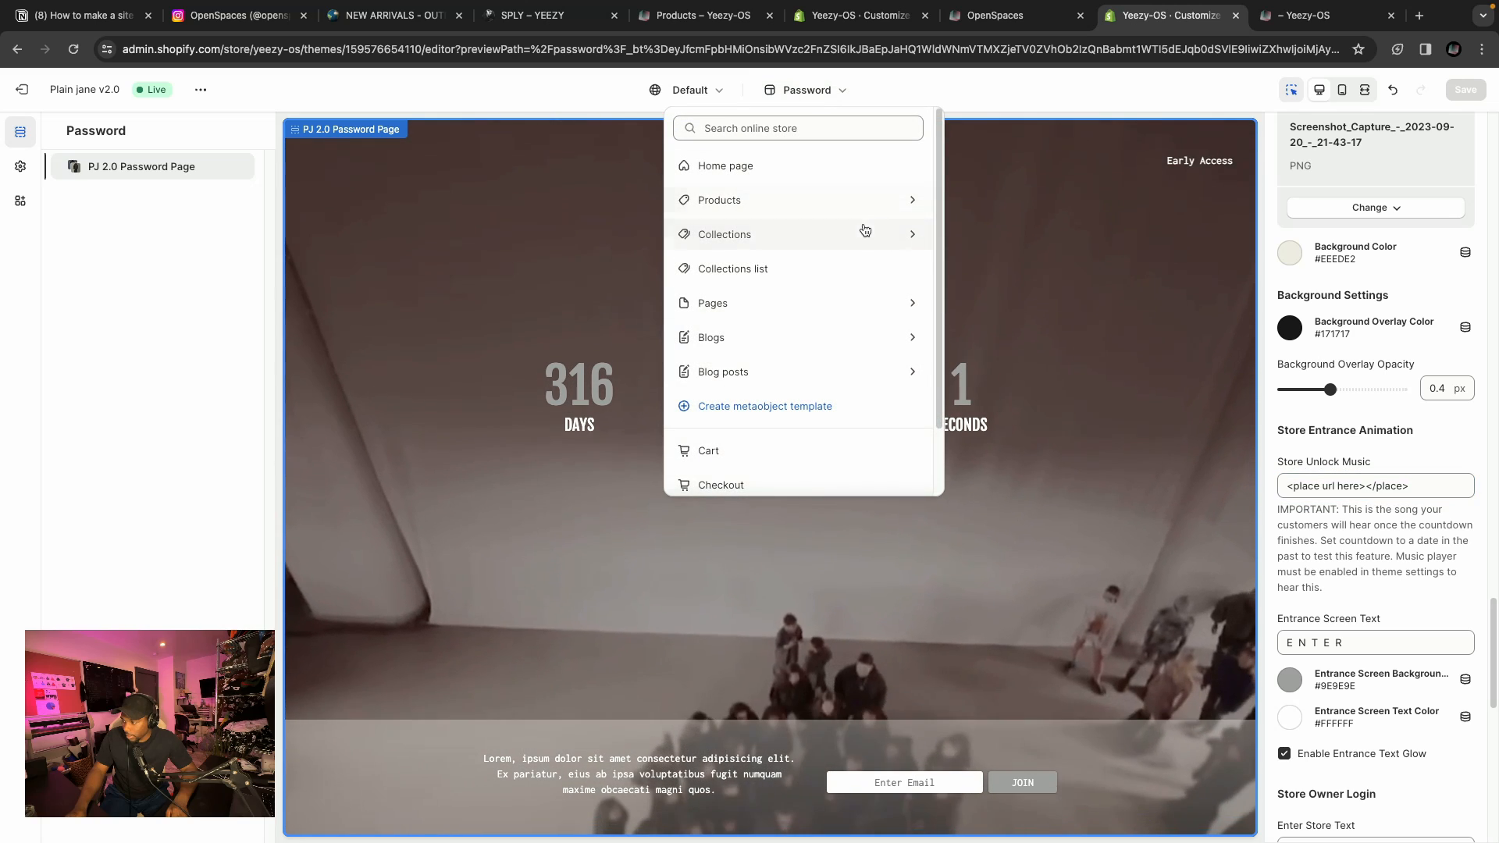
left_click(864, 230)
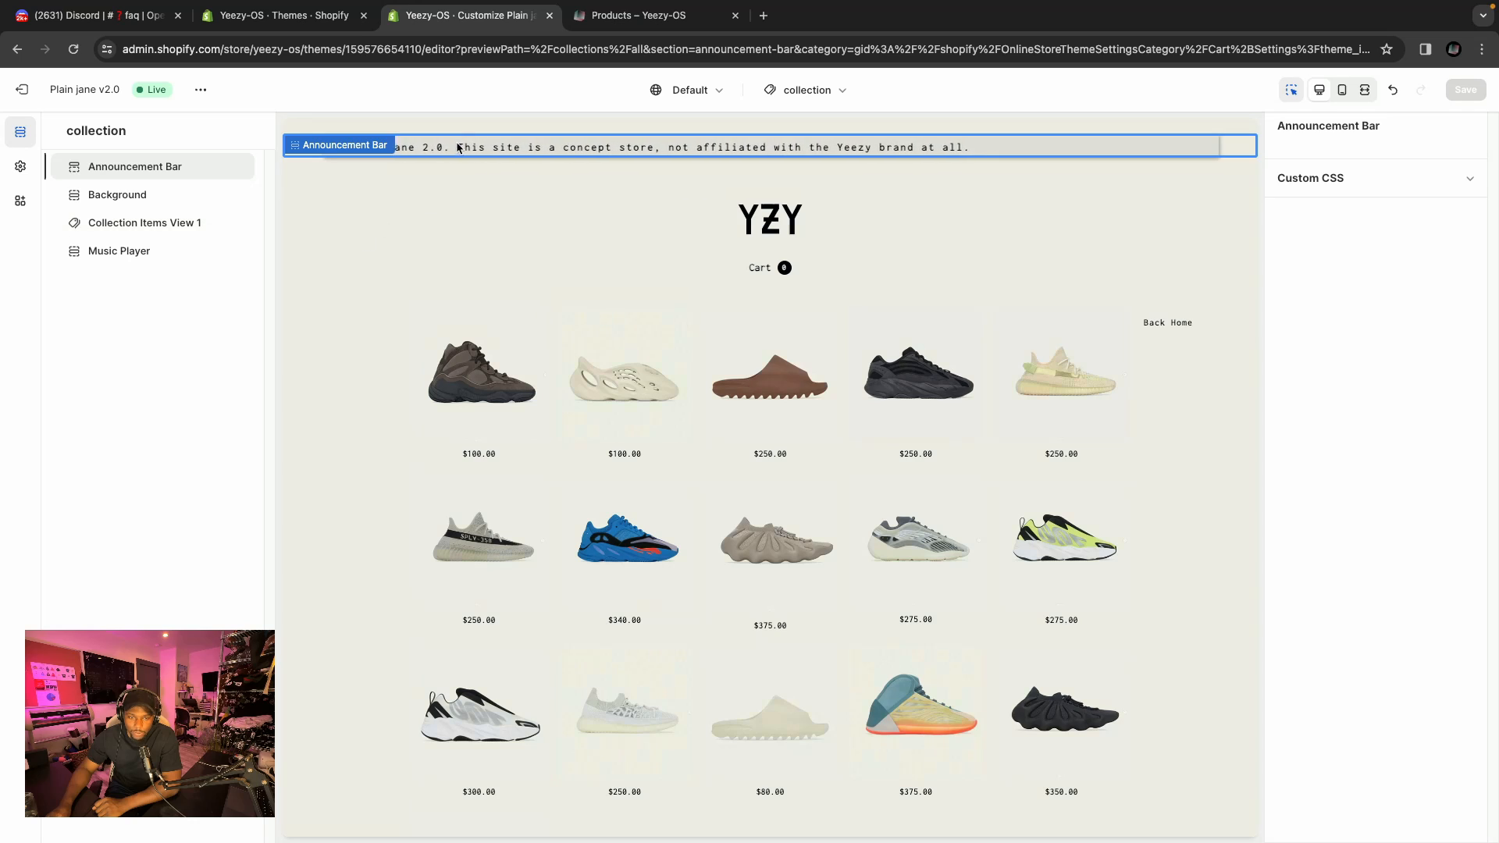
left_click(762, 264)
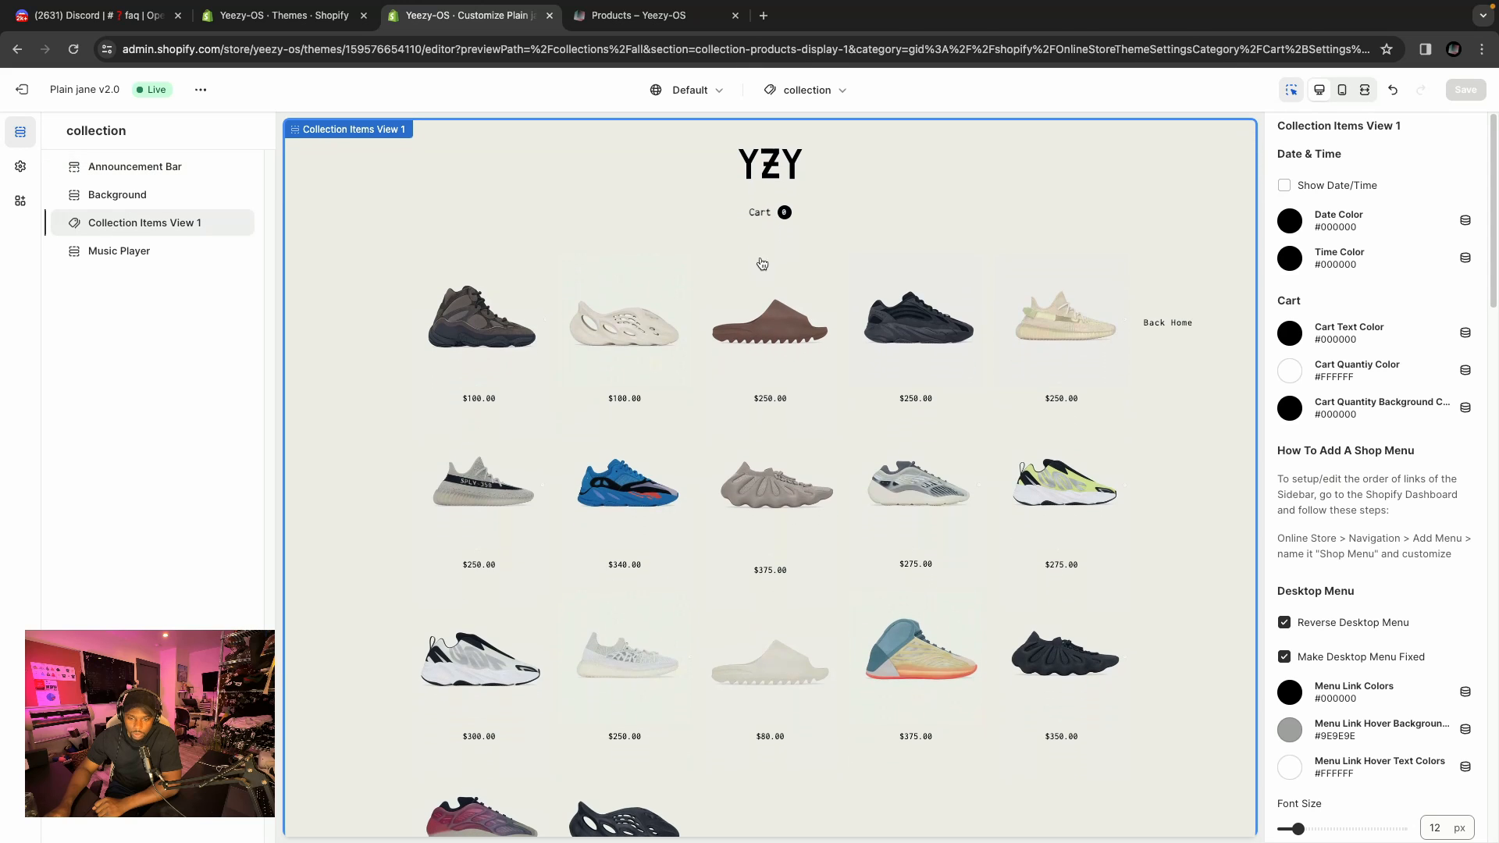
left_click(756, 212)
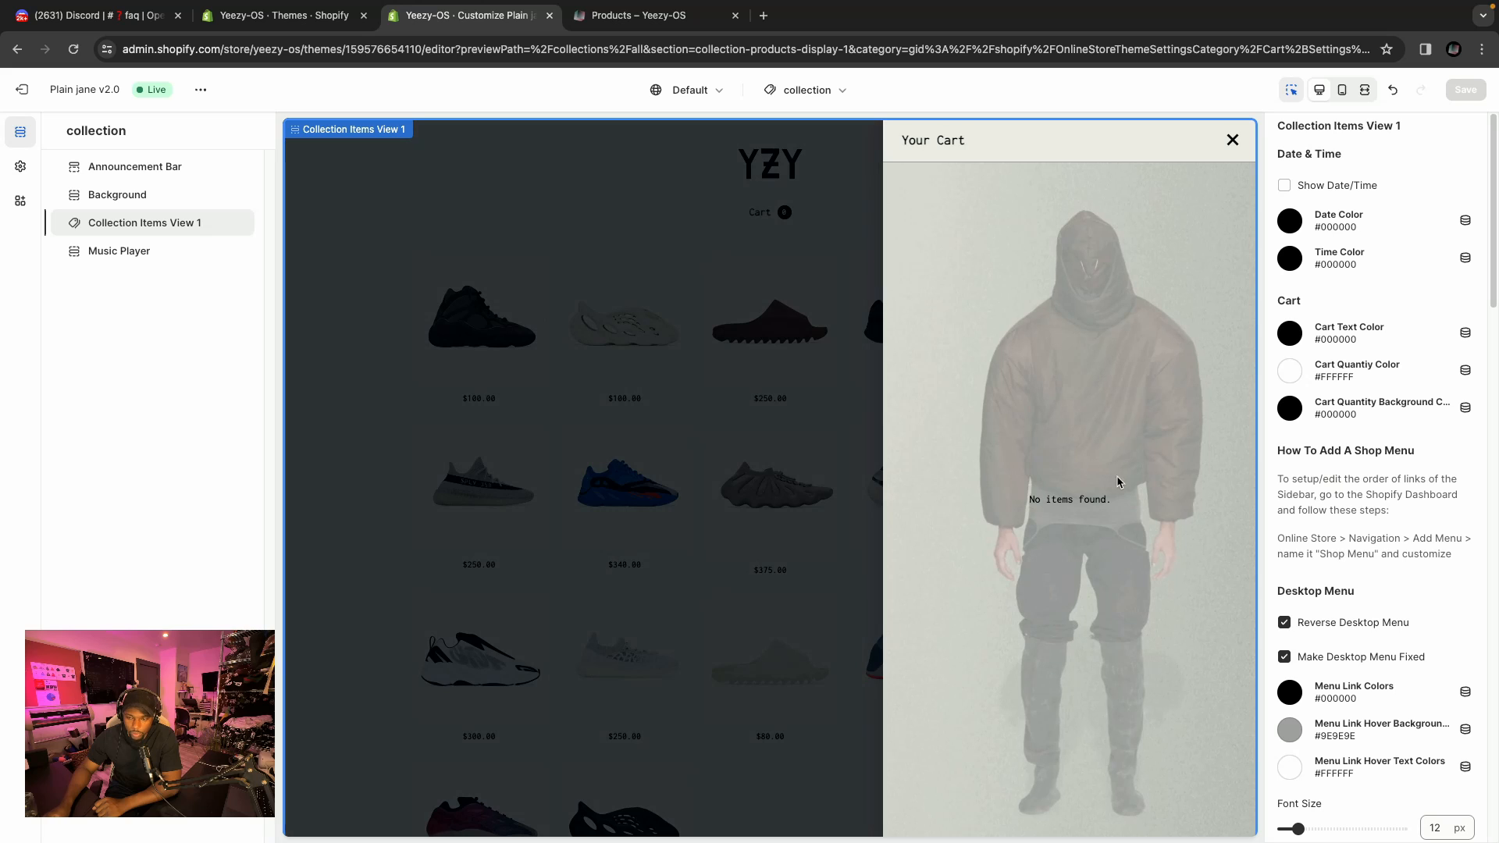
left_click(1232, 140)
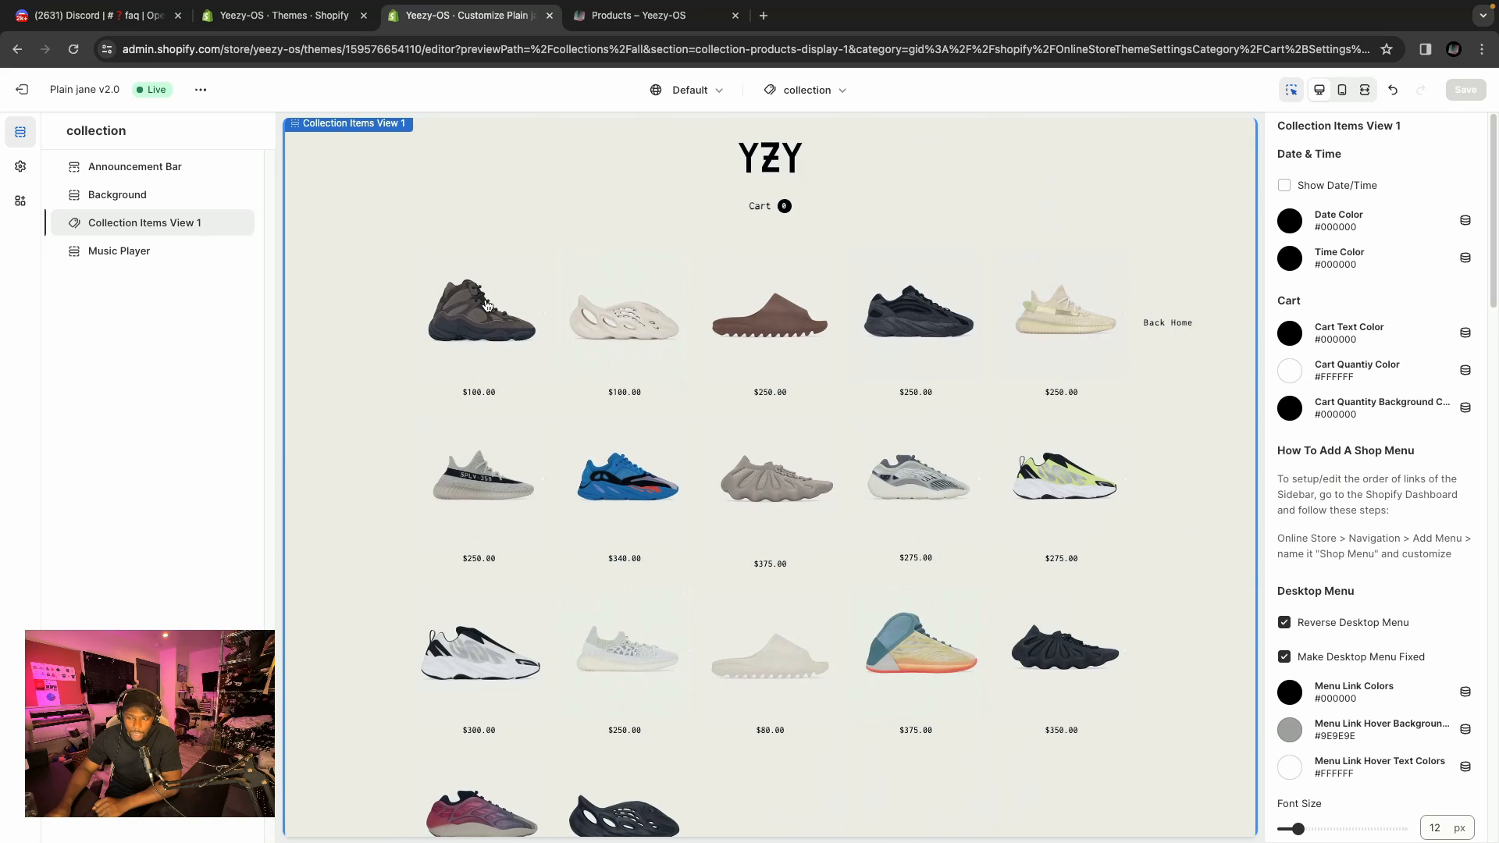
Scroll through the collection page preview to review the product grid.
scroll(508, 333, "down", 1)
scroll(436, 298, "down", 2)
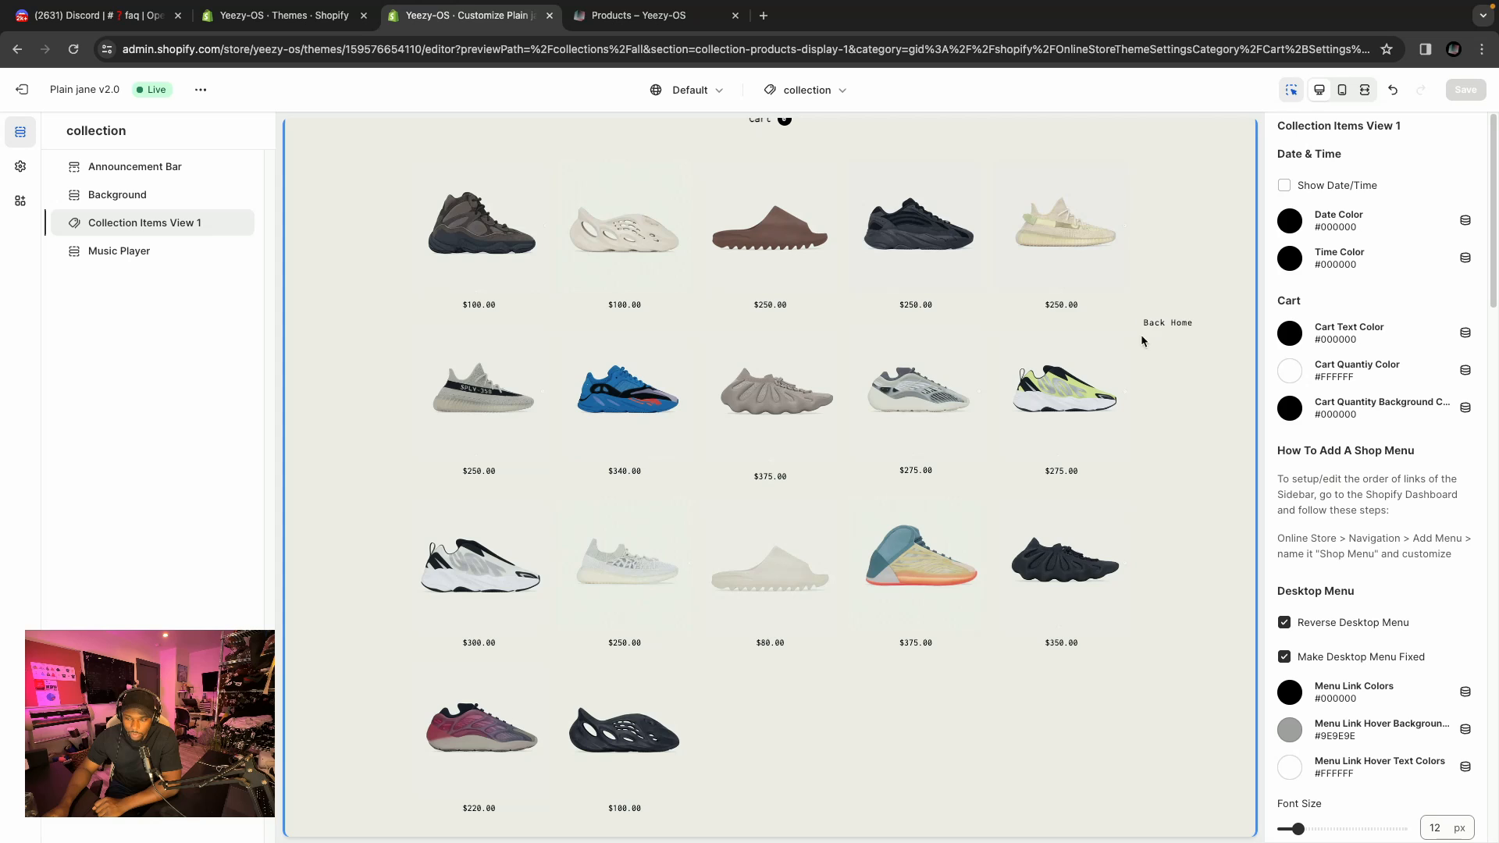
scroll(1178, 508, "up", 4)
scroll(1167, 484, "down", 4)
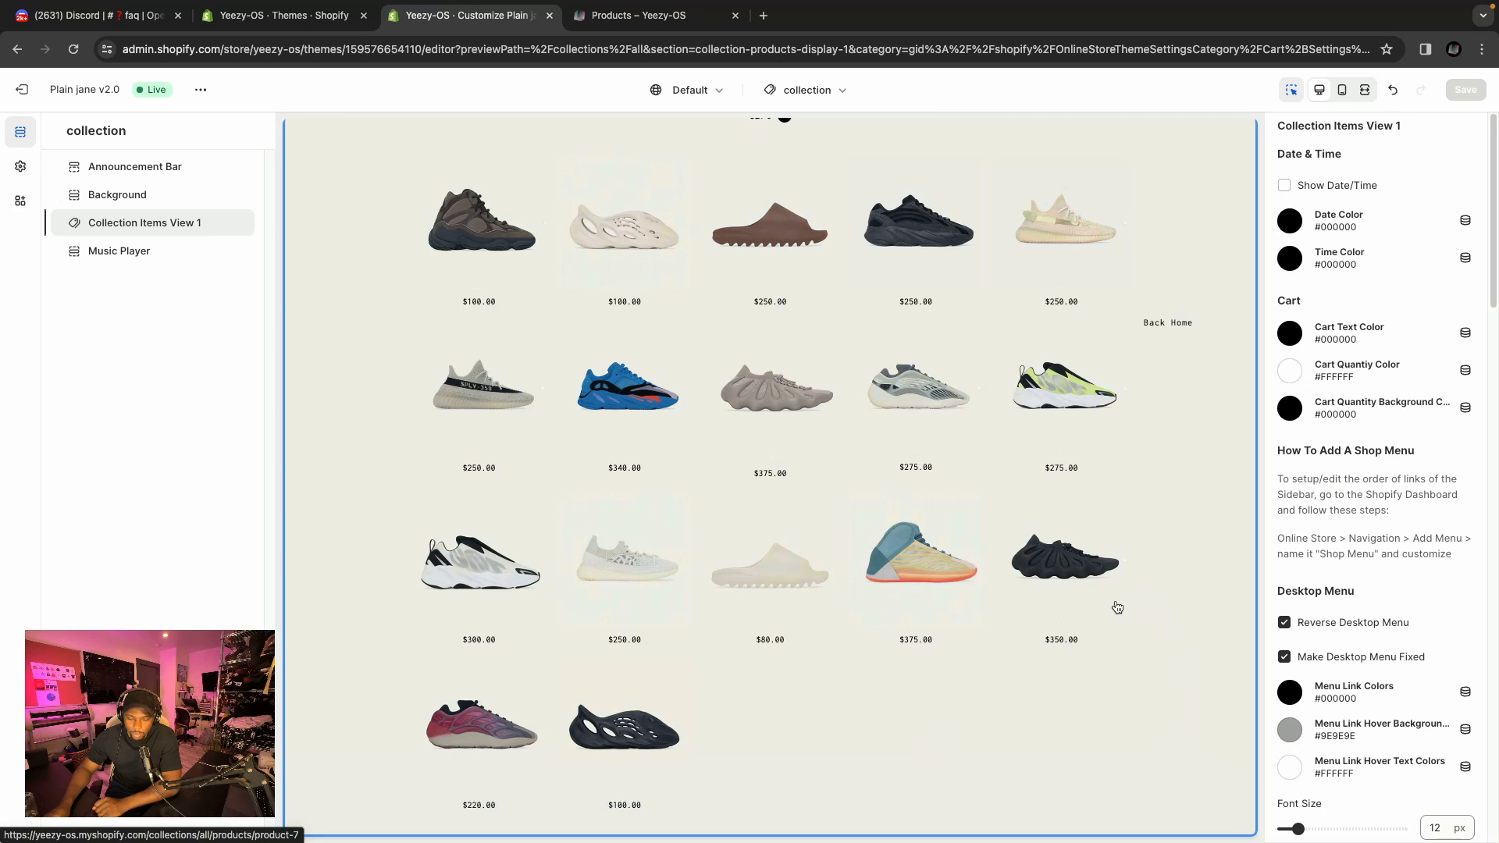
scroll(1194, 574, "up", 2)
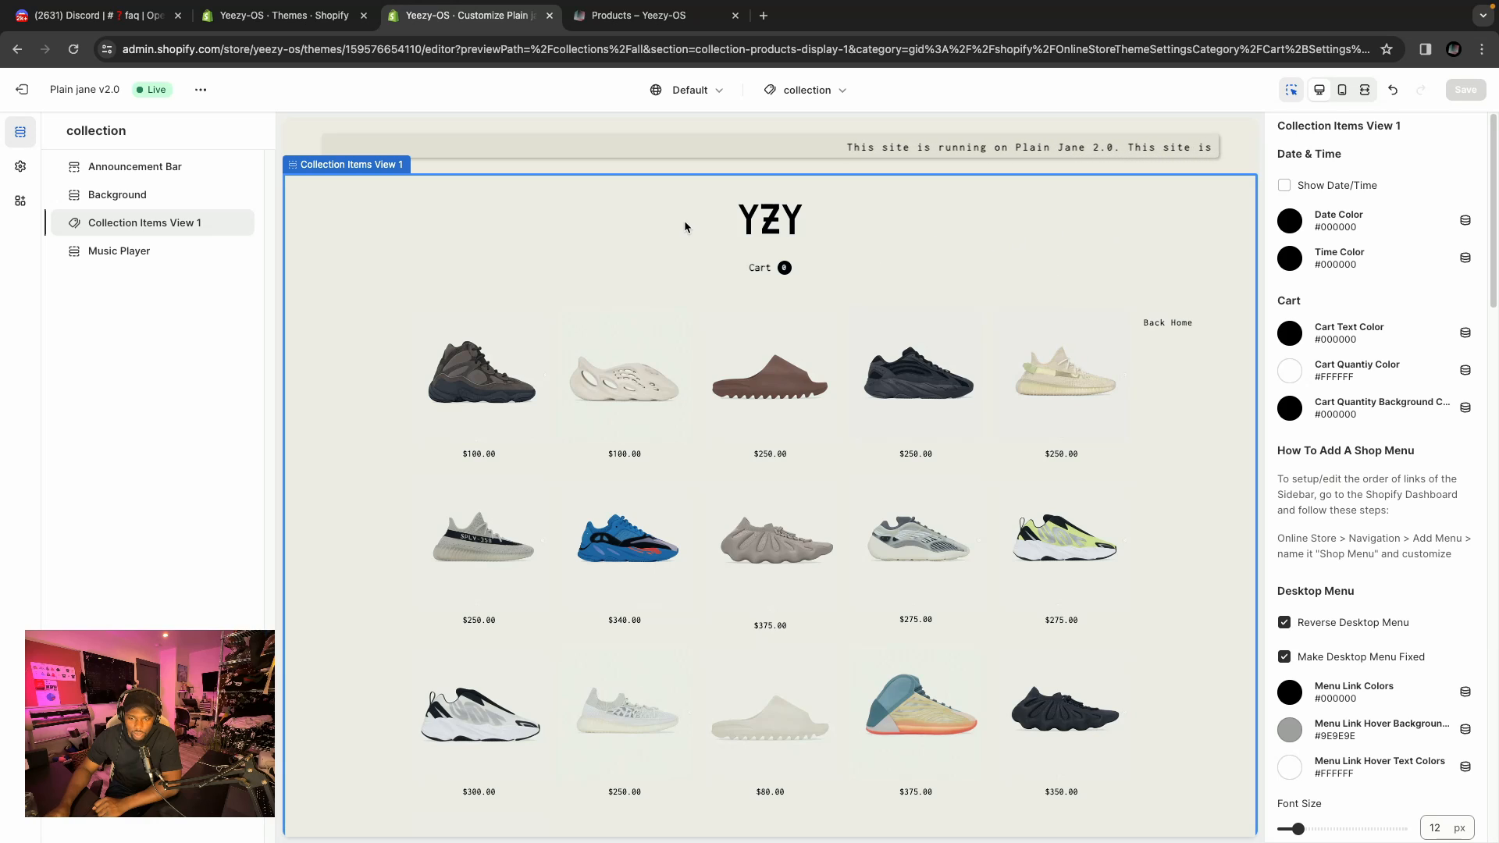
Open the Announcement Bar theme settings and review its message text, font size and page colour options.
left_click(130, 160)
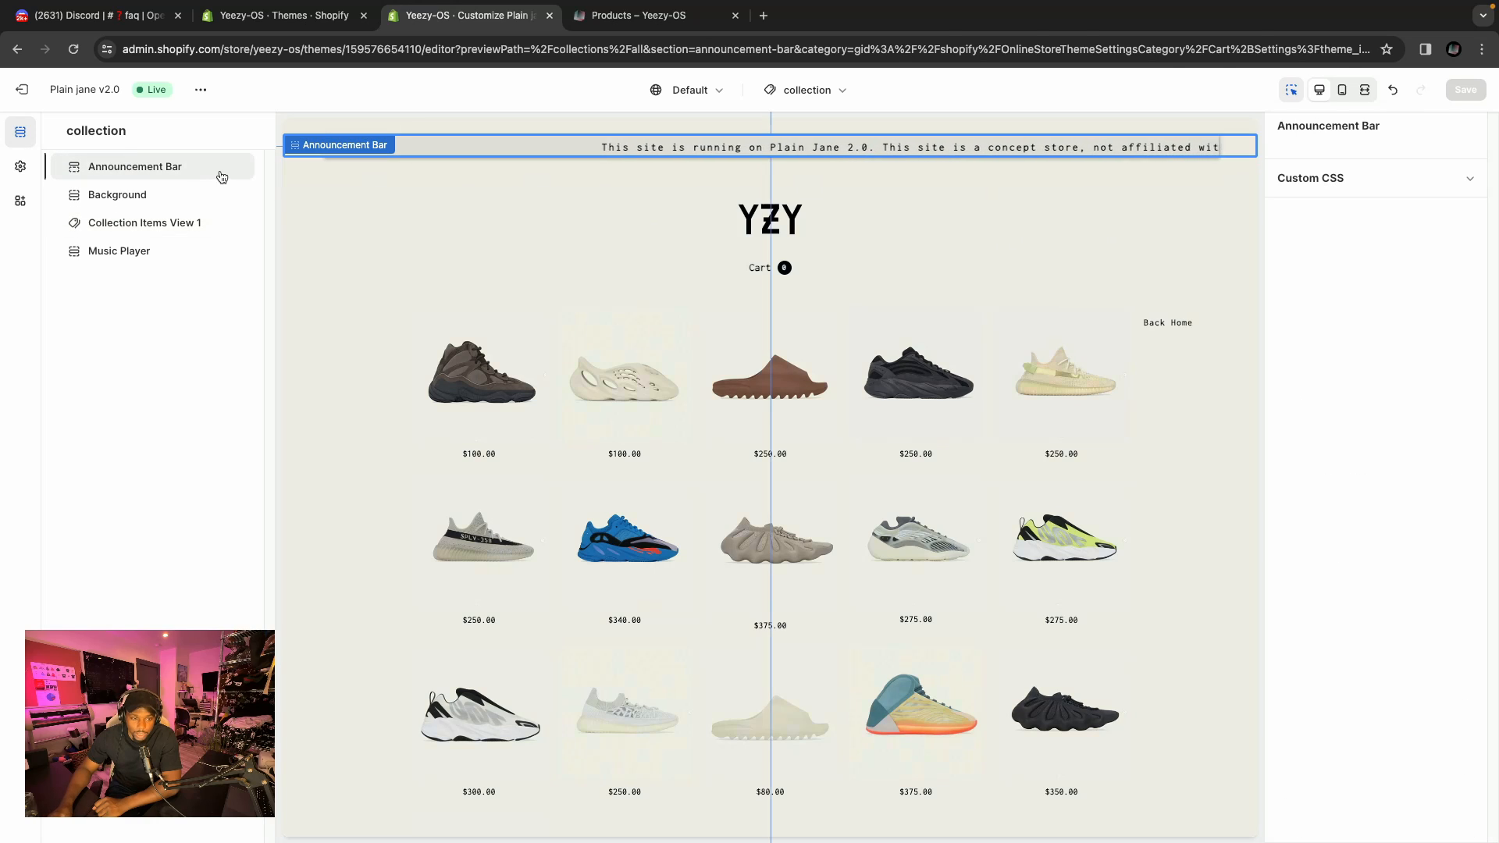
left_click(19, 169)
left_click(101, 170)
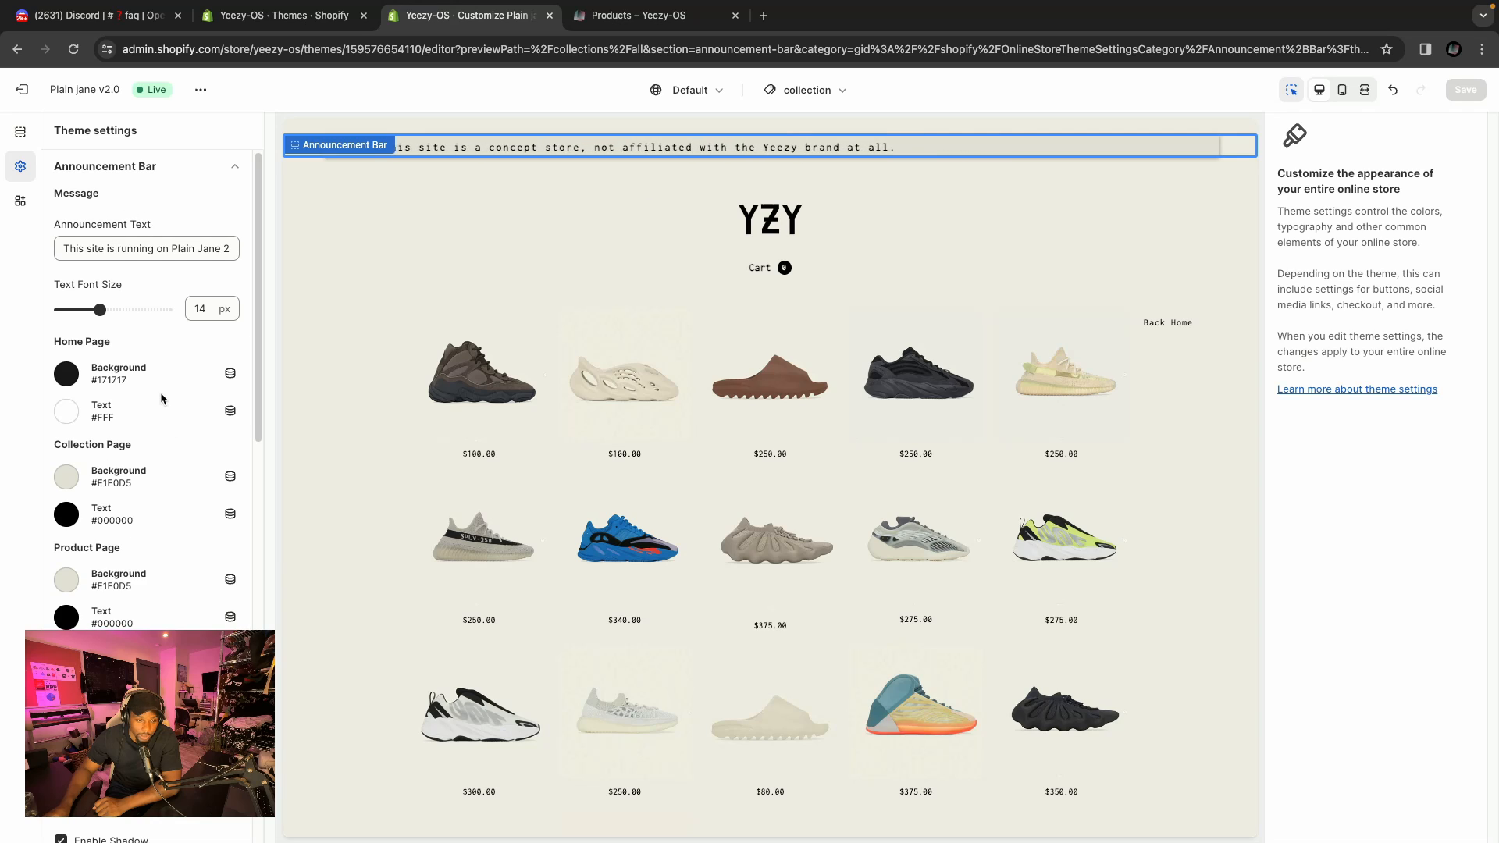
double_click(91, 249)
scroll(124, 283, "down", 1)
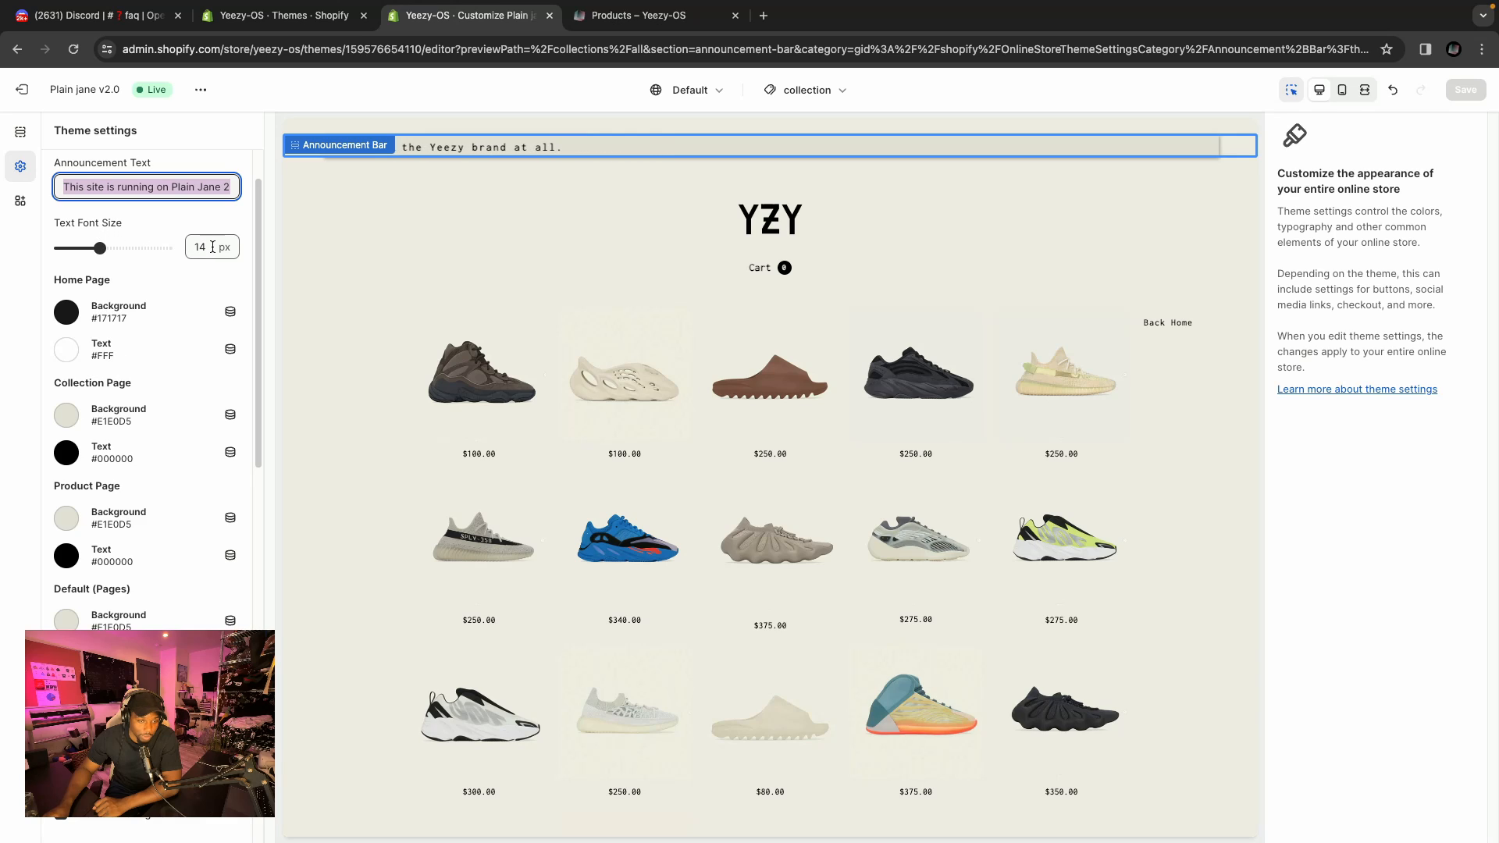
scroll(138, 325, "down", 1)
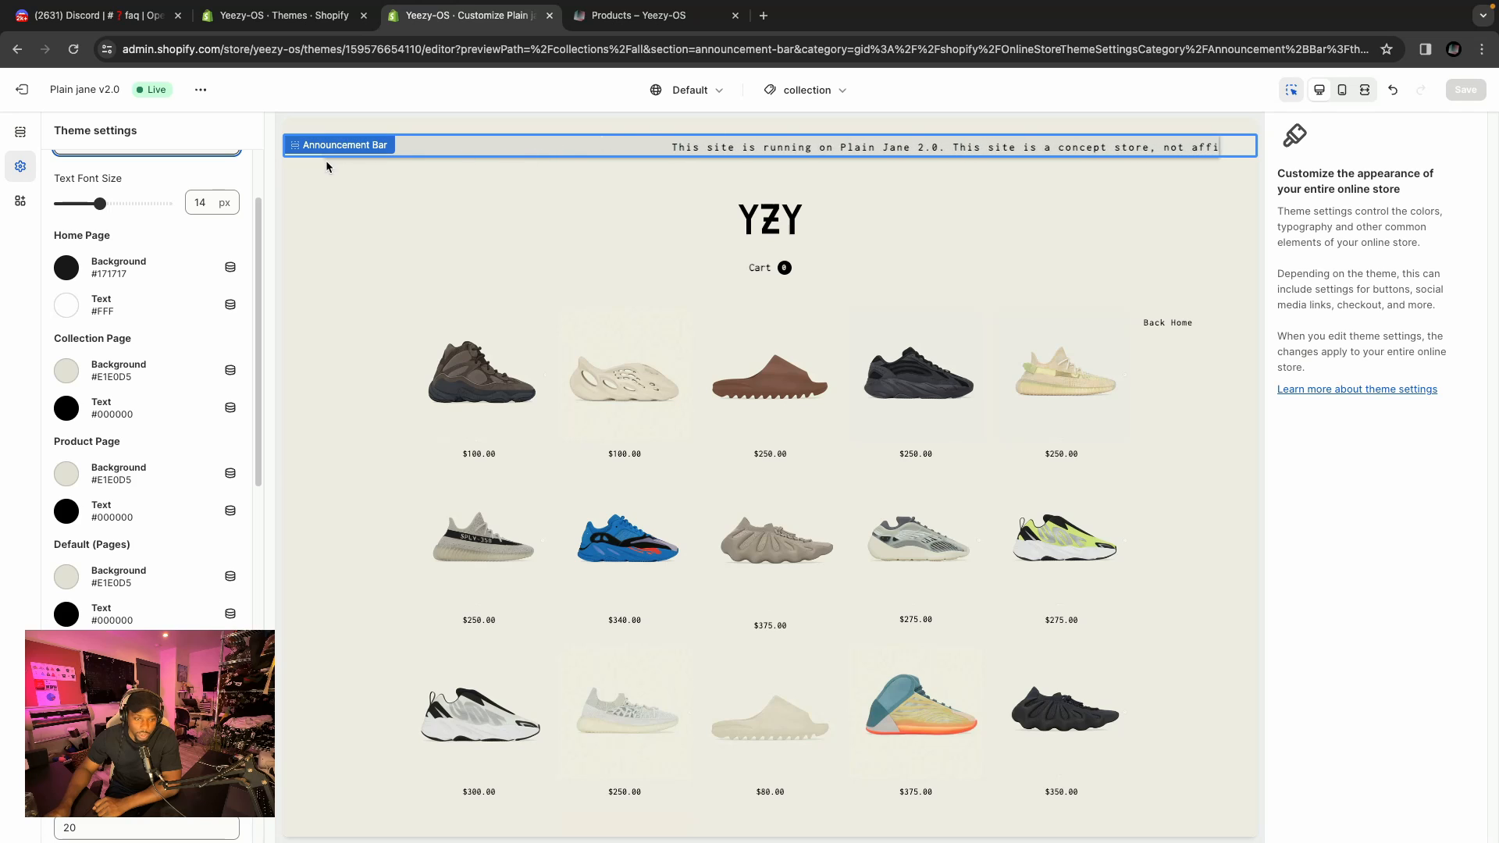
scroll(117, 351, "up", 1)
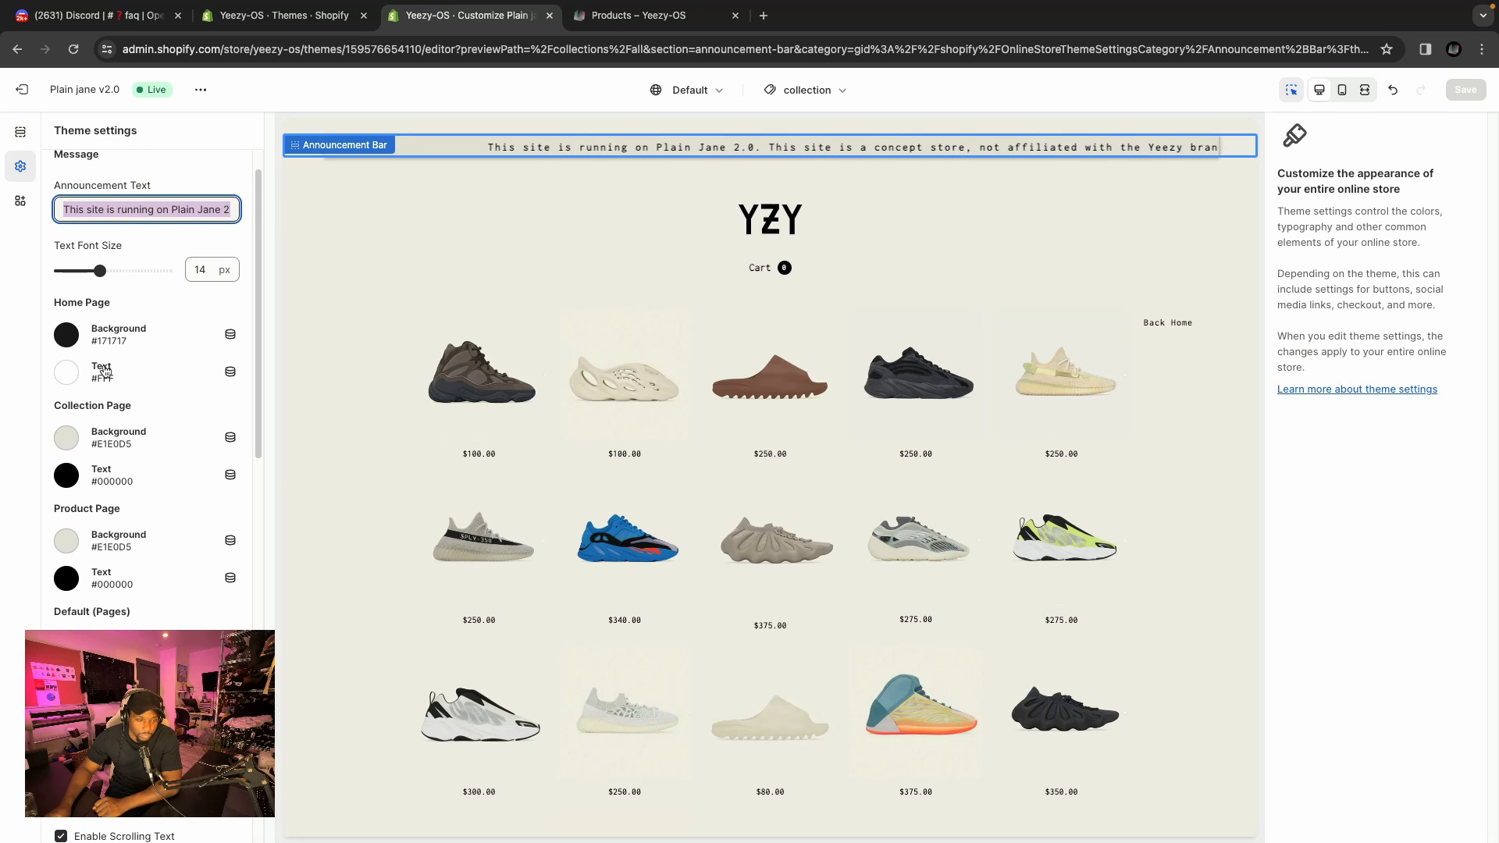
scroll(106, 379, "down", 1)
scroll(110, 395, "down", 1)
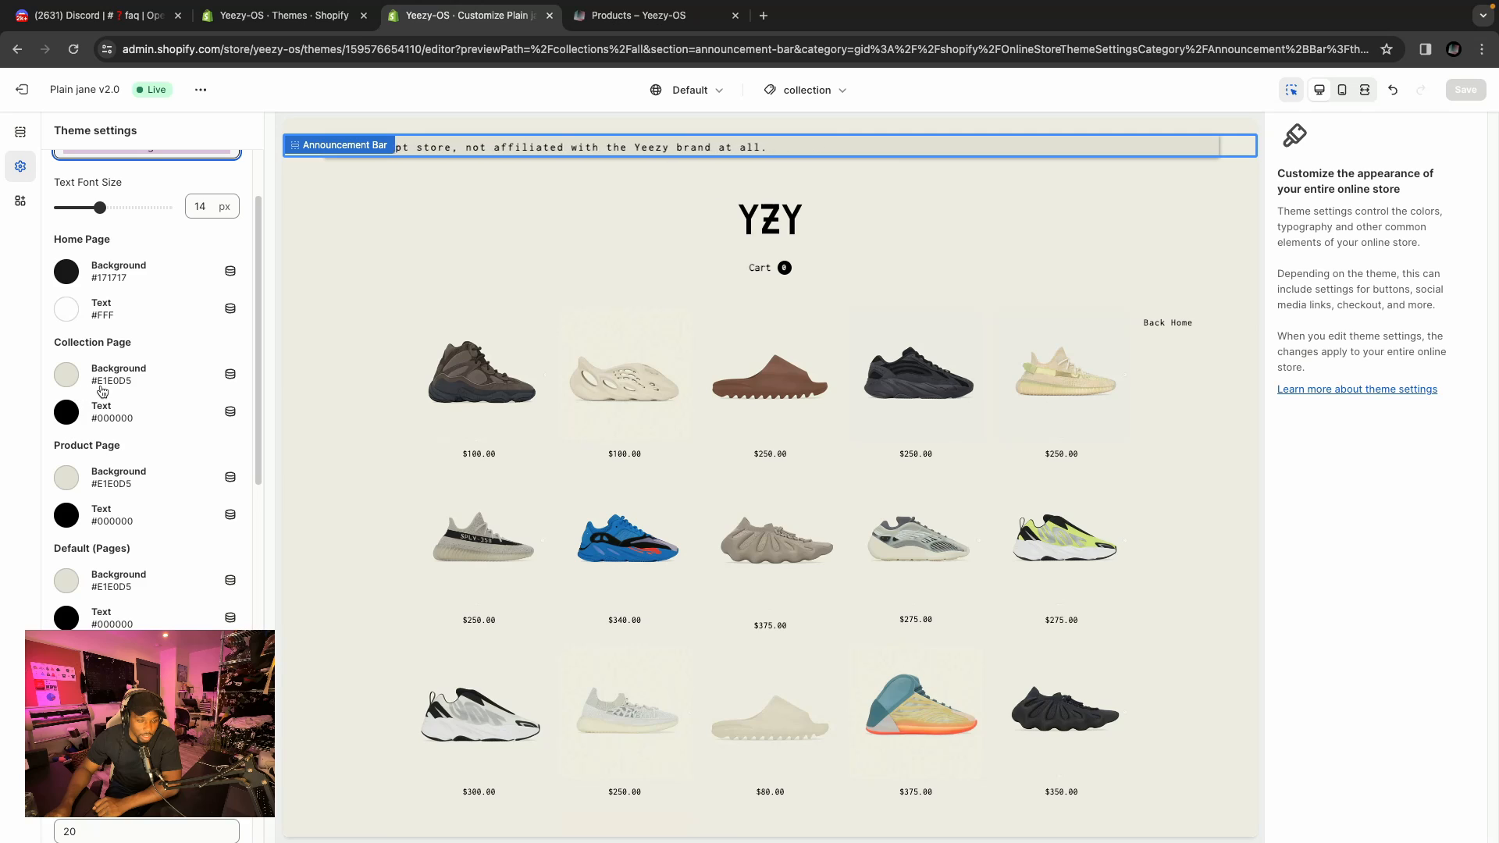
Open the collection page background colour picker in the announcement bar settings and close it.
left_click(63, 378)
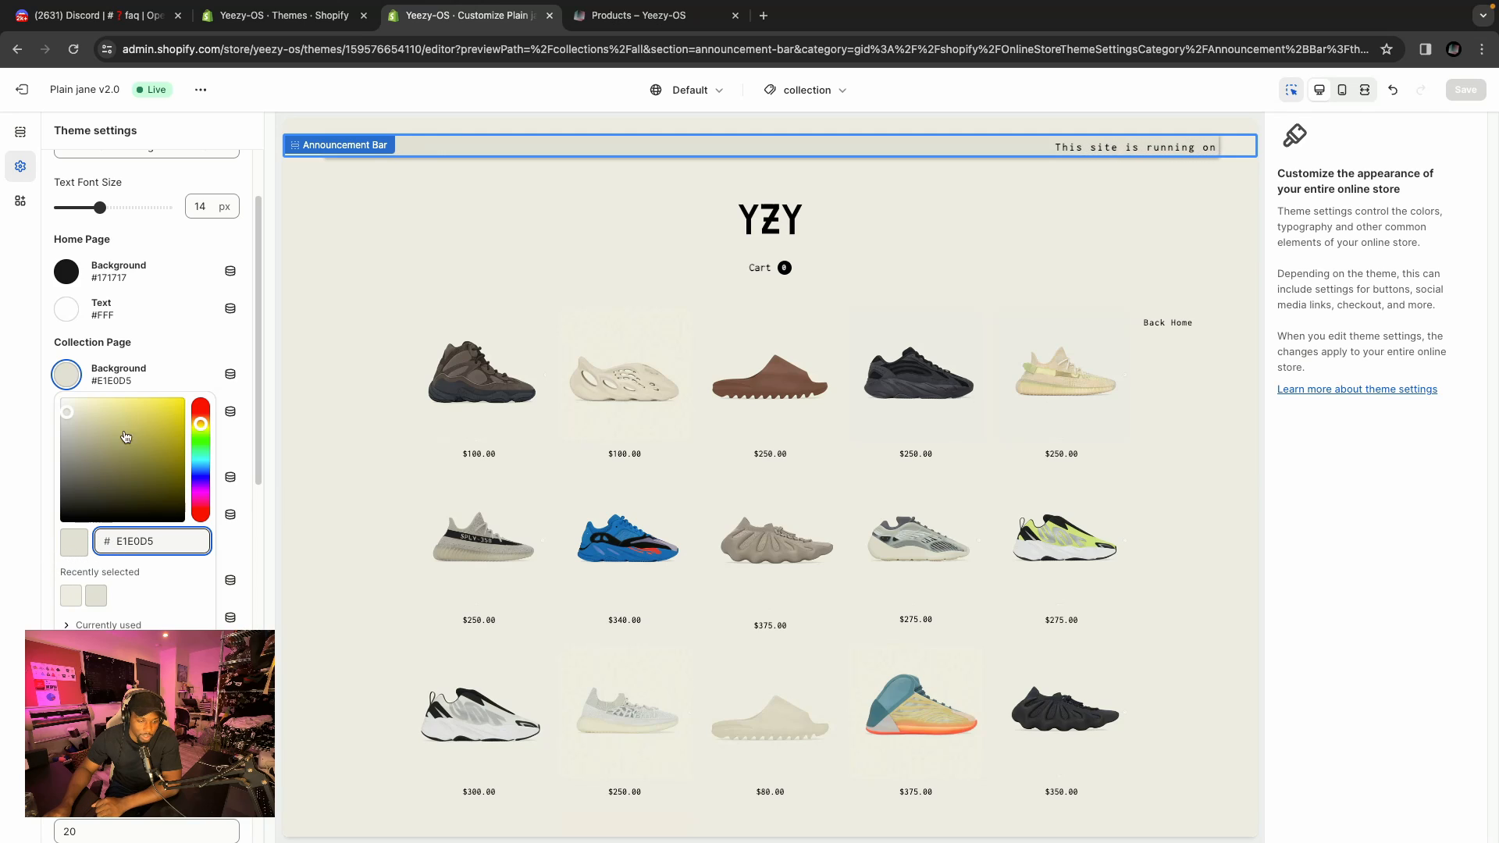
left_click(42, 327)
left_click(41, 326)
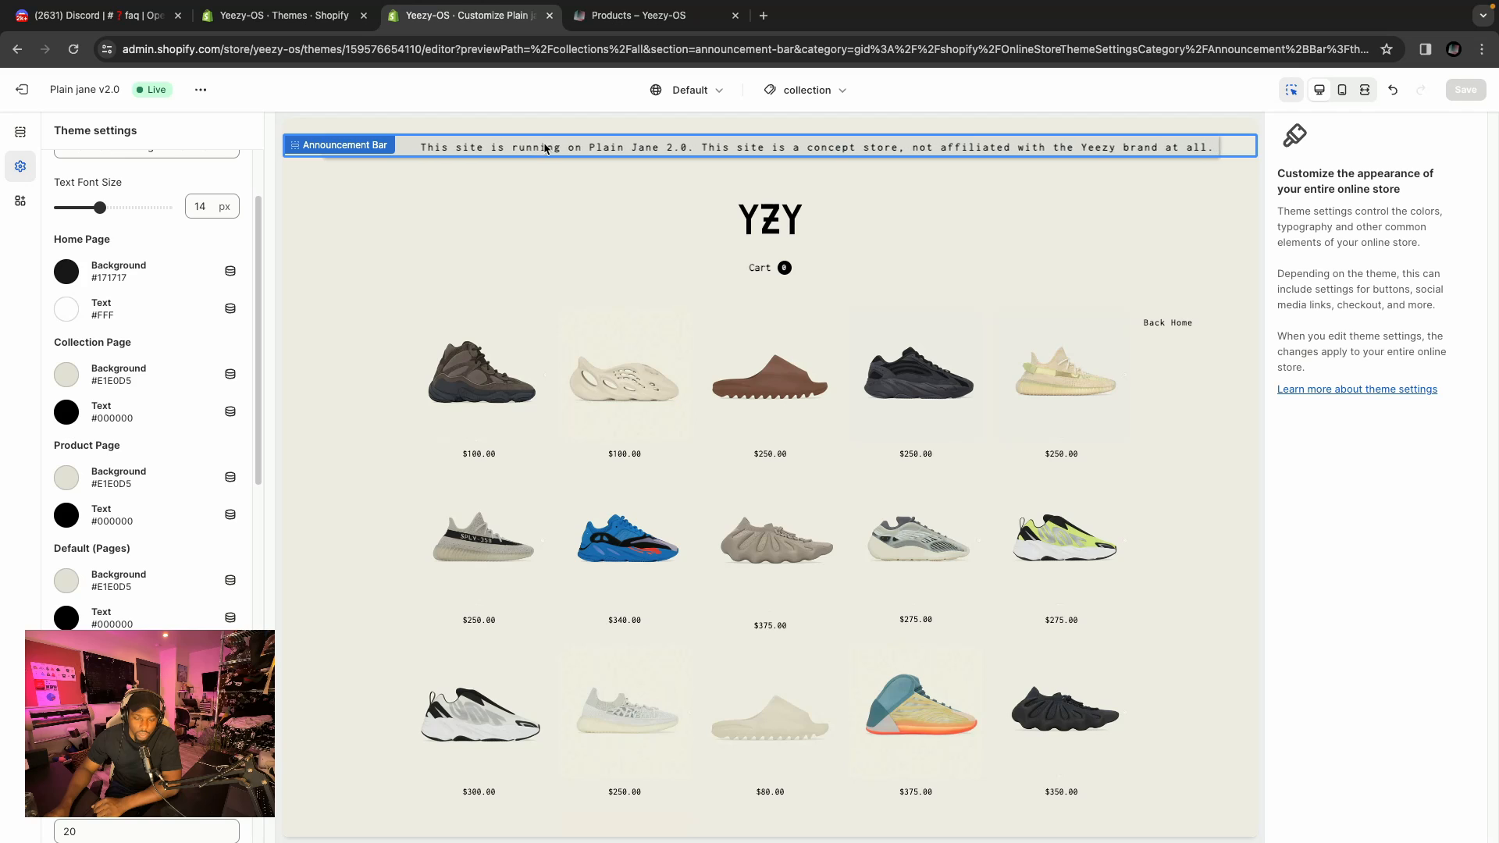
left_click(424, 260)
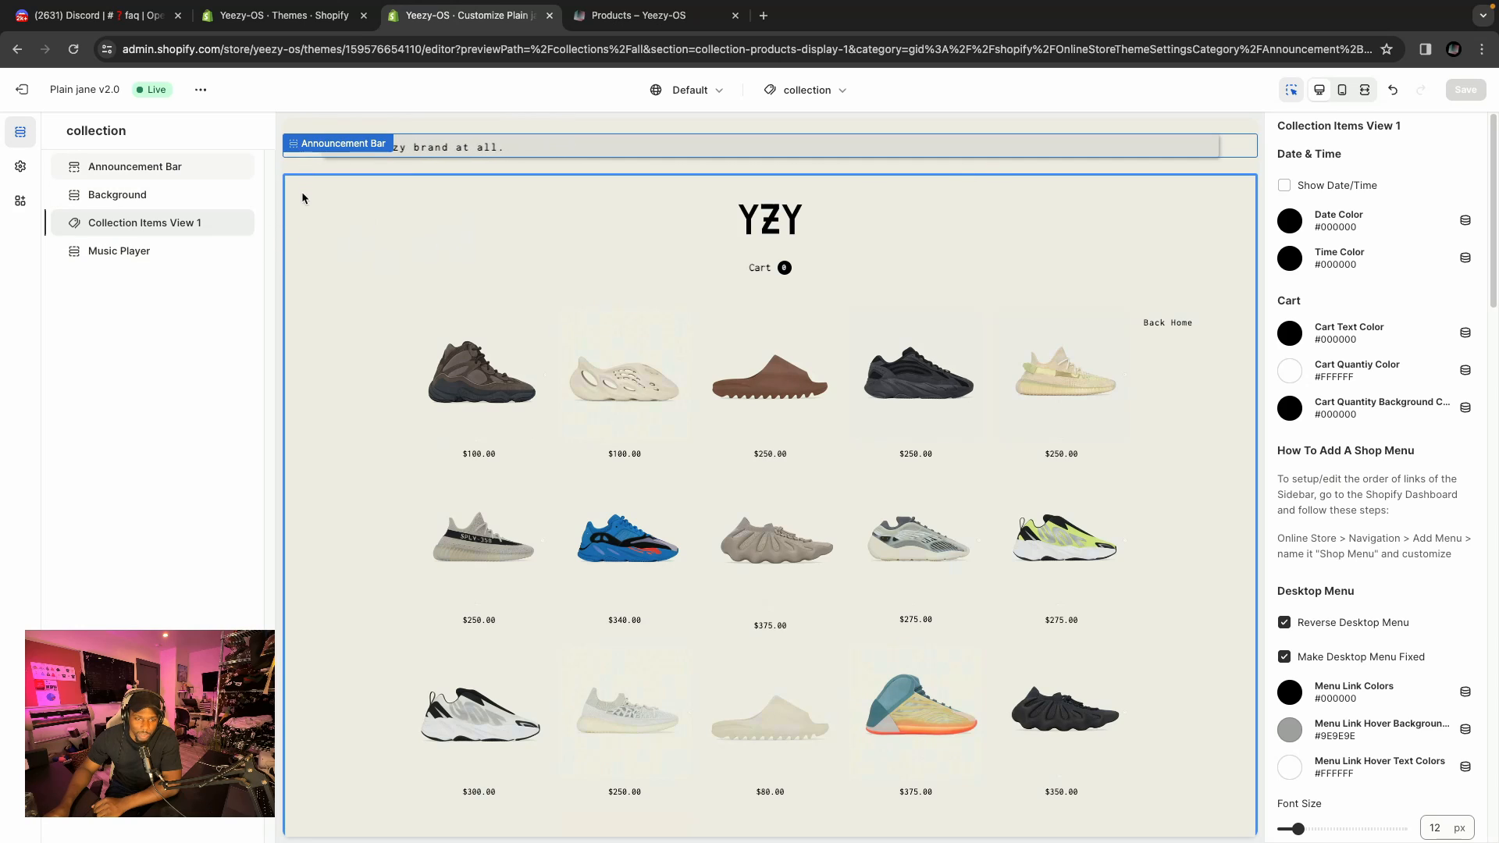
Return to theme settings and scroll to the announcement bar display options.
left_click(21, 167)
scroll(181, 373, "down", 3)
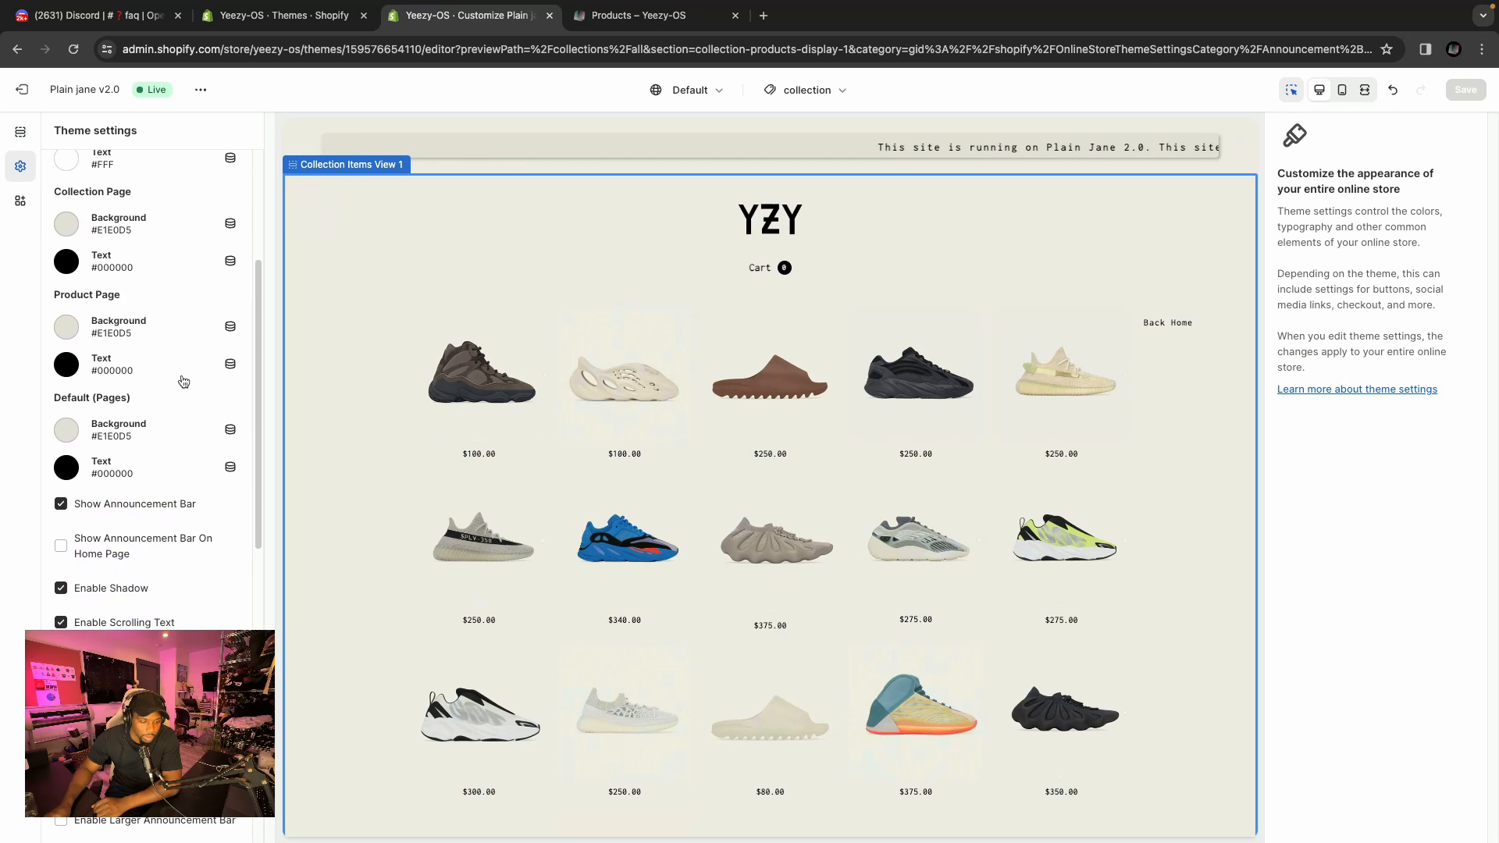
scroll(183, 381, "down", 2)
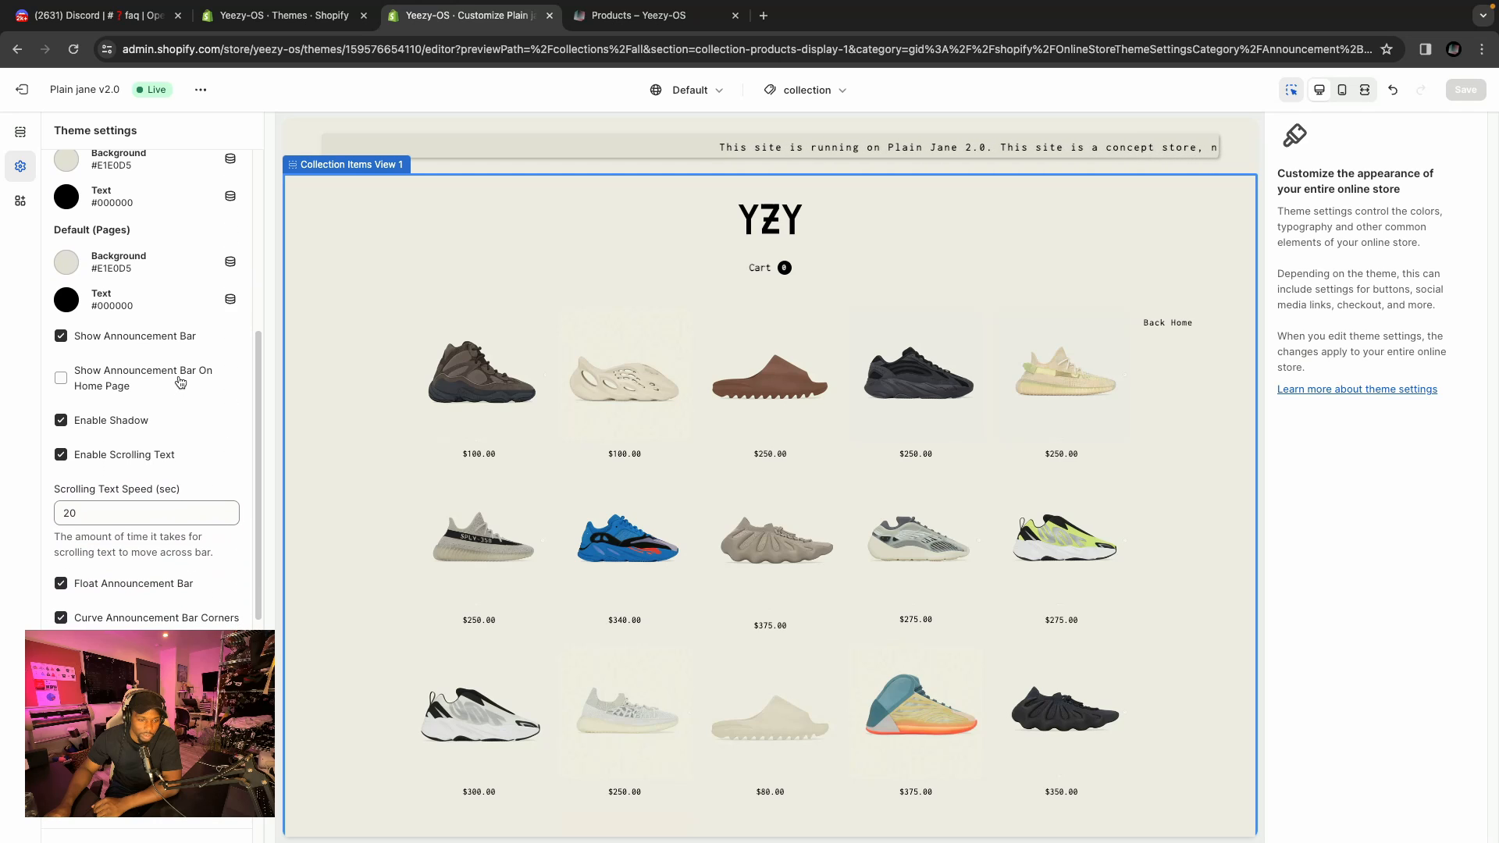
scroll(142, 355, "down", 1)
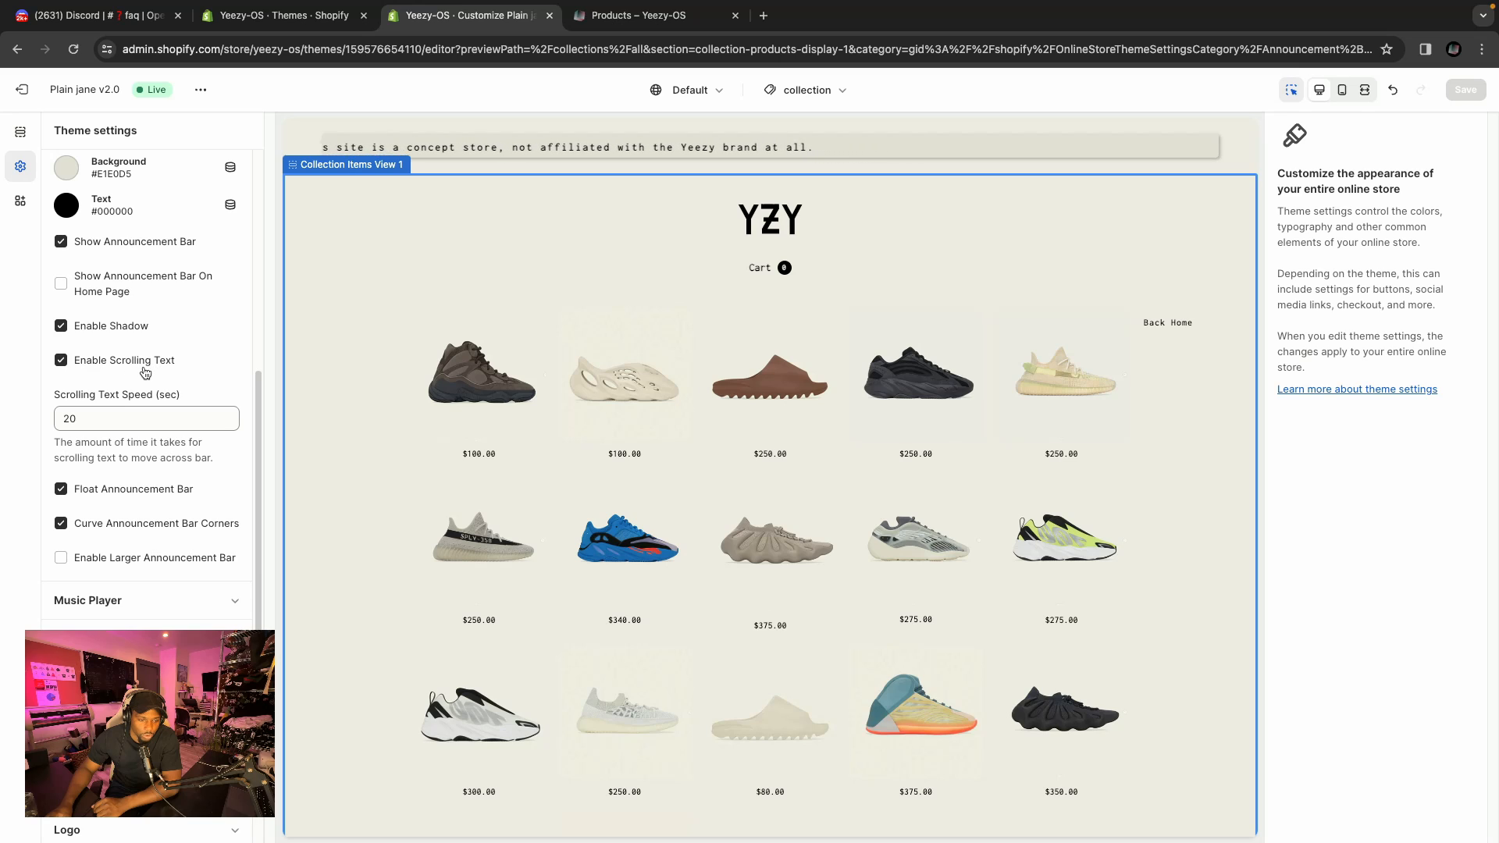
scroll(217, 328, "down", 3)
scroll(146, 277, "up", 7)
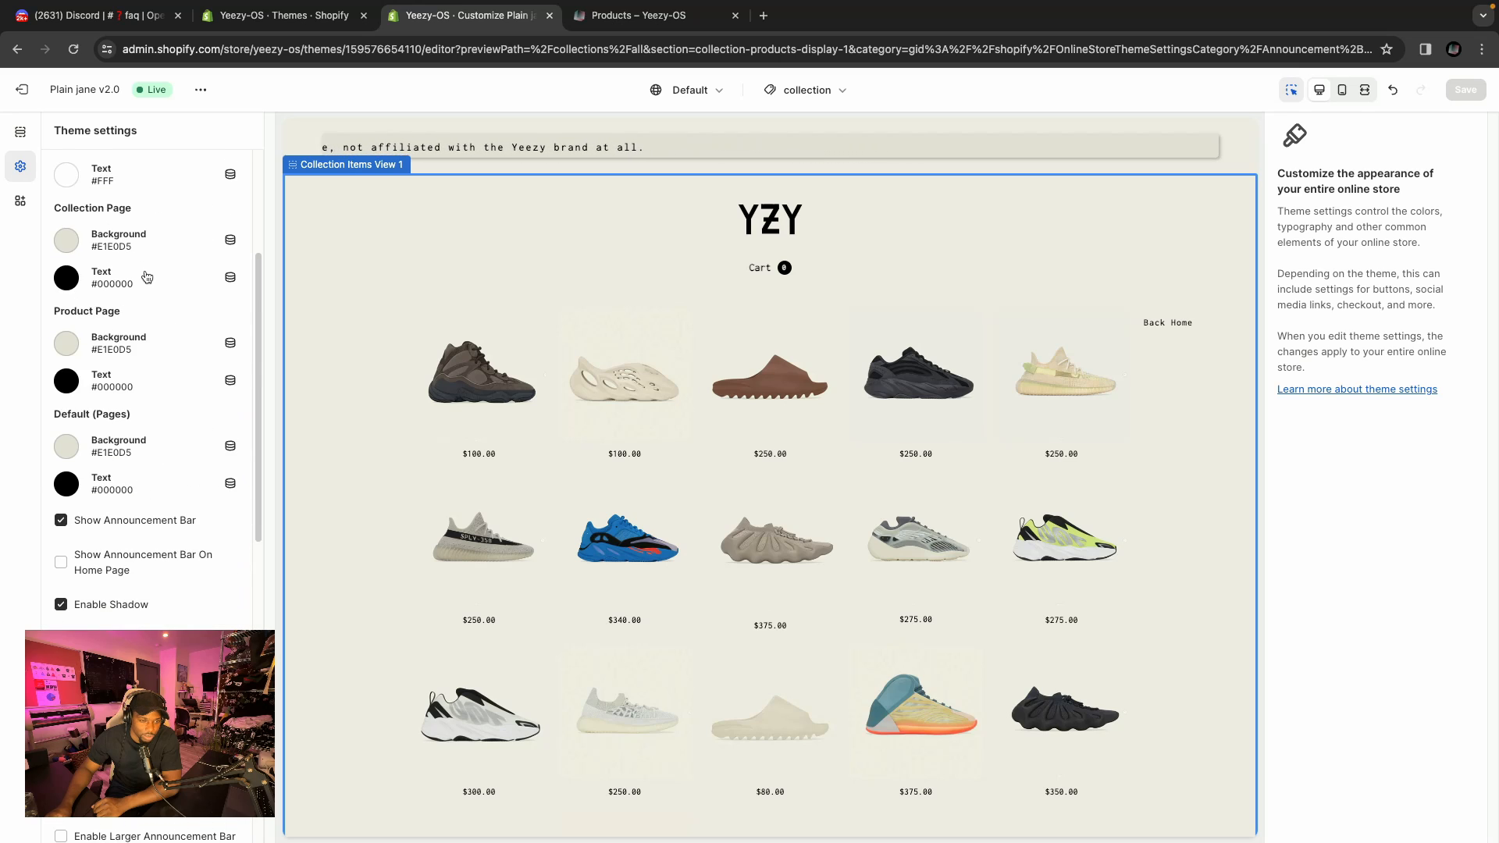
scroll(145, 275, "down", 4)
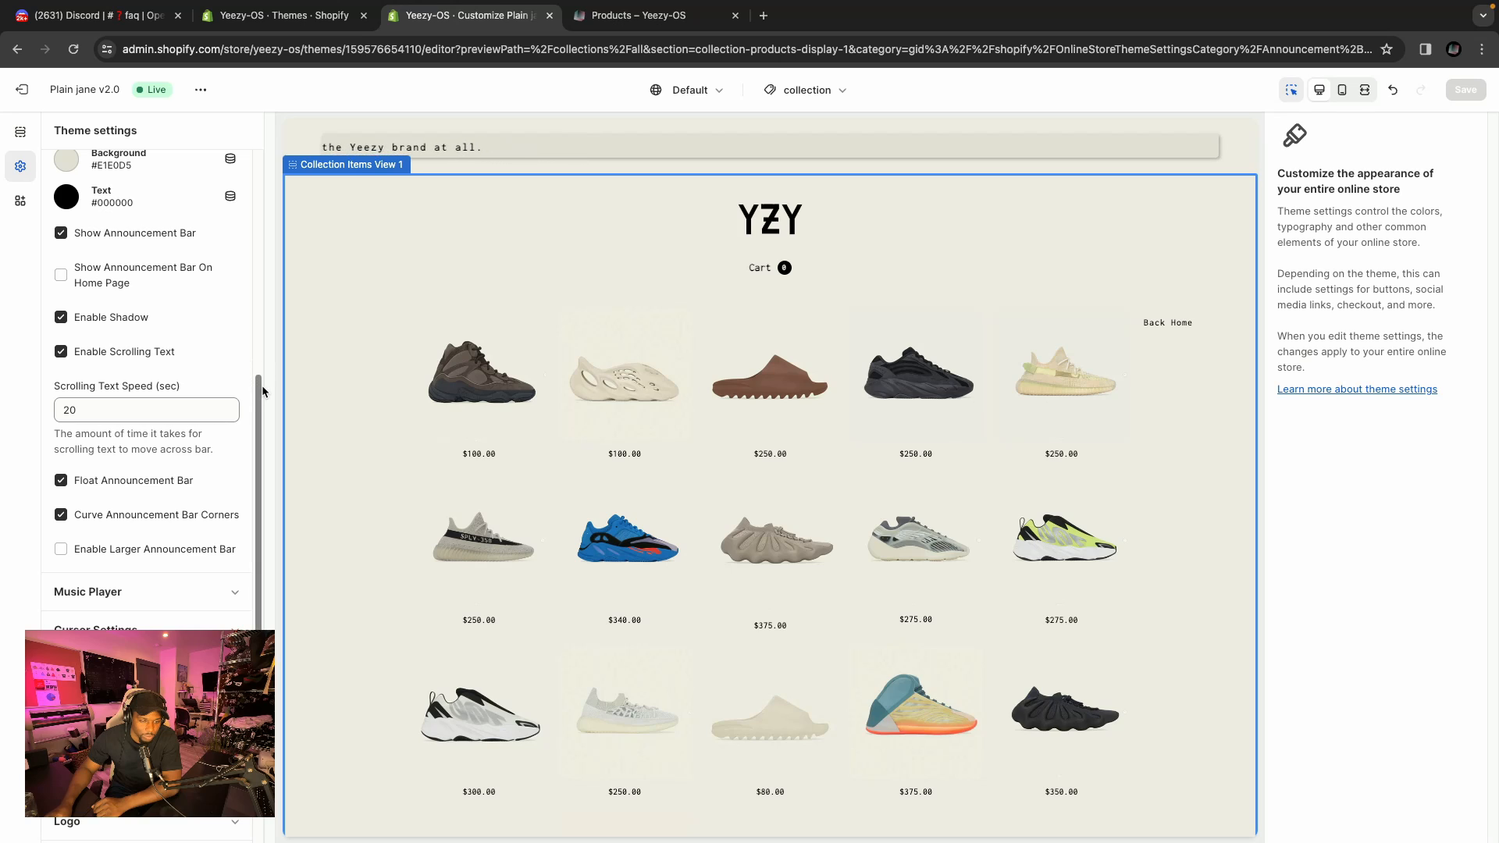
left_click_drag(261, 390, 262, 444)
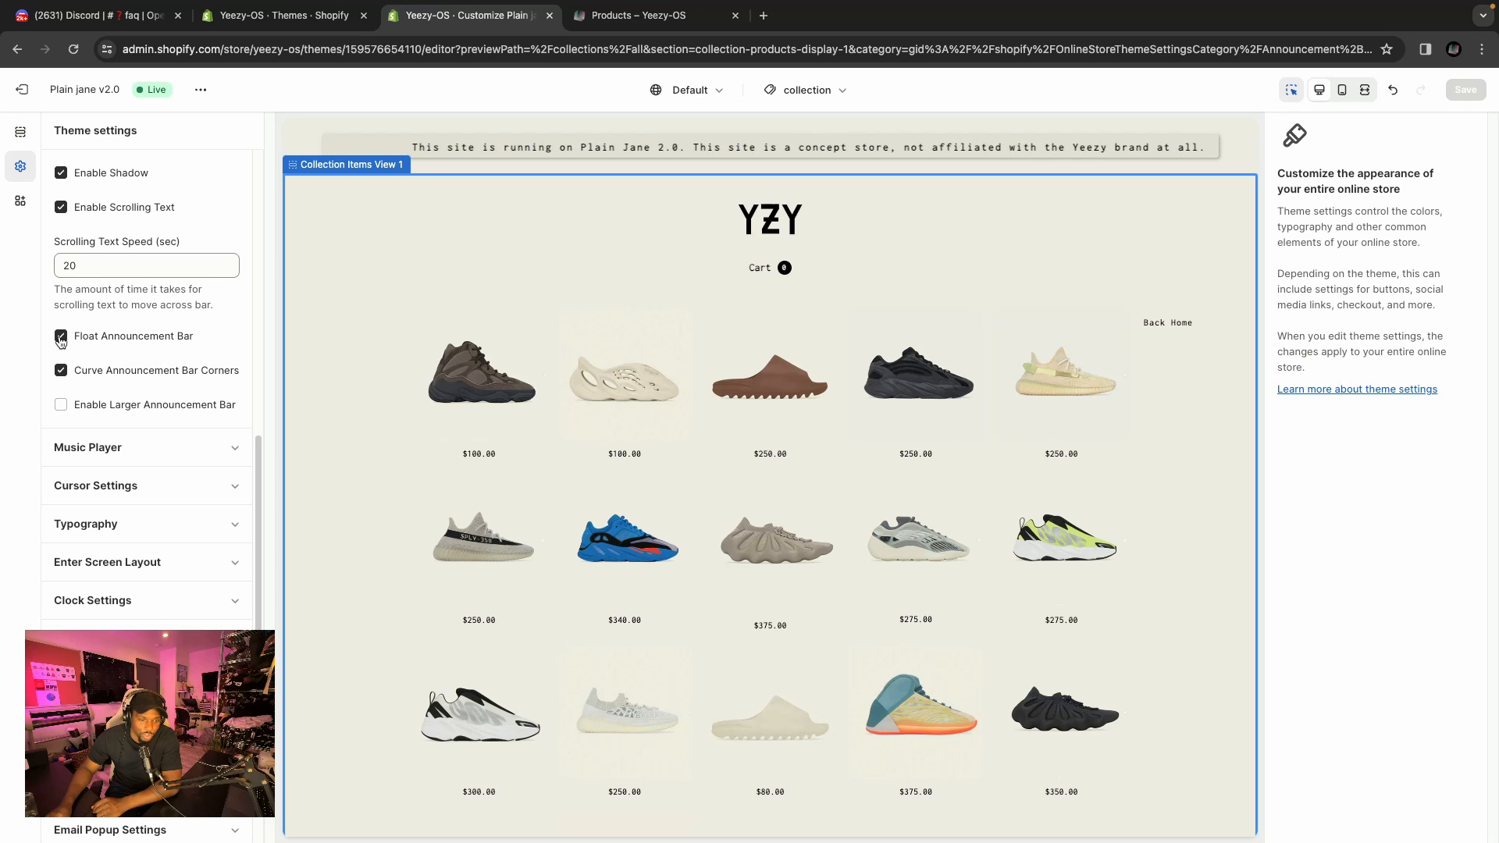
Toggle Float Announcement Bar and Curve Announcement Bar Corners off and back on.
left_click(61, 337)
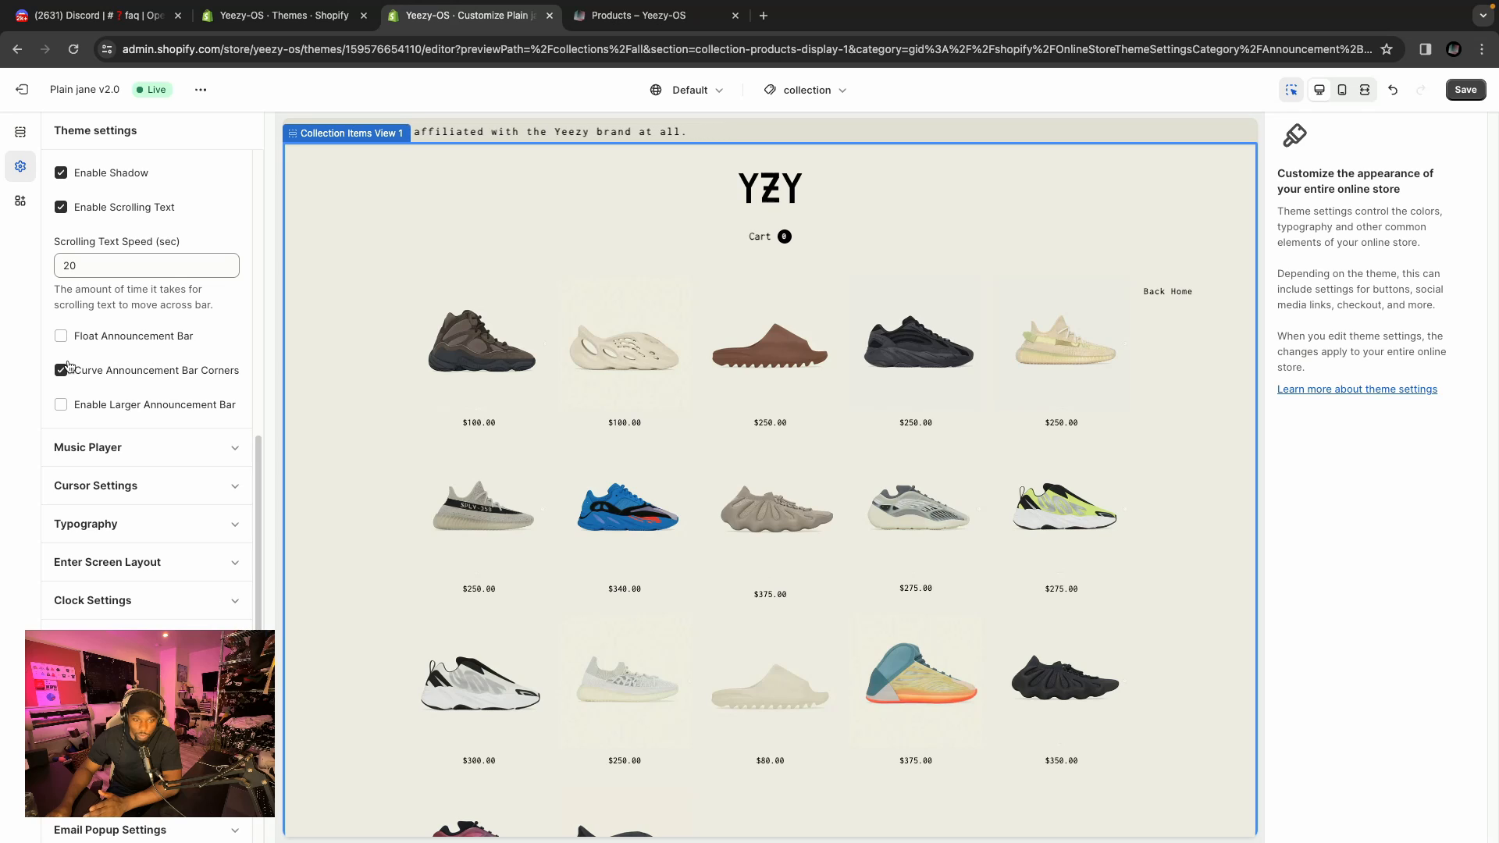
left_click(61, 338)
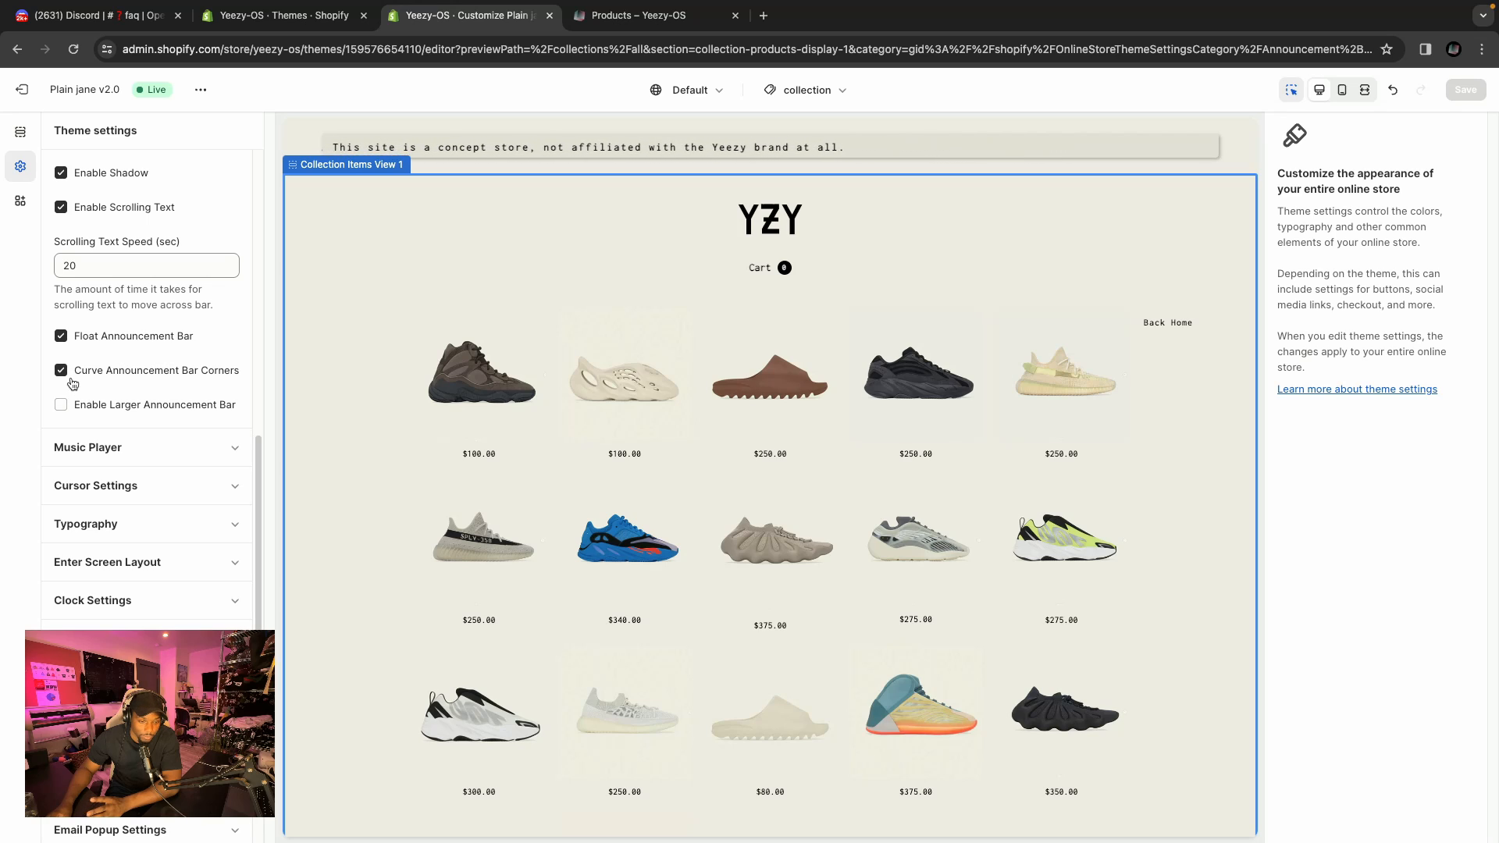
left_click(64, 375)
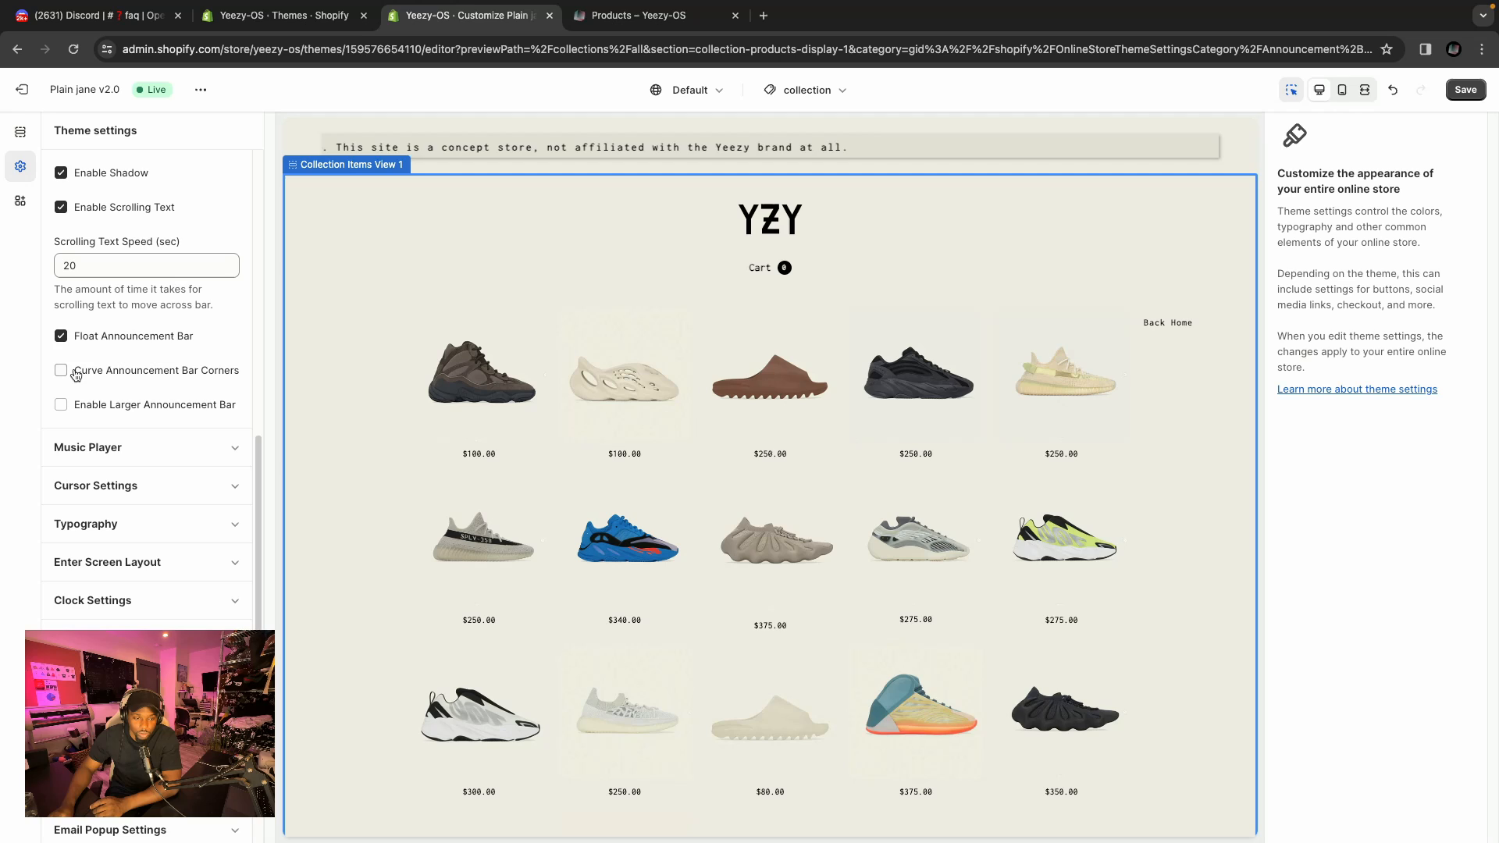
left_click(70, 374)
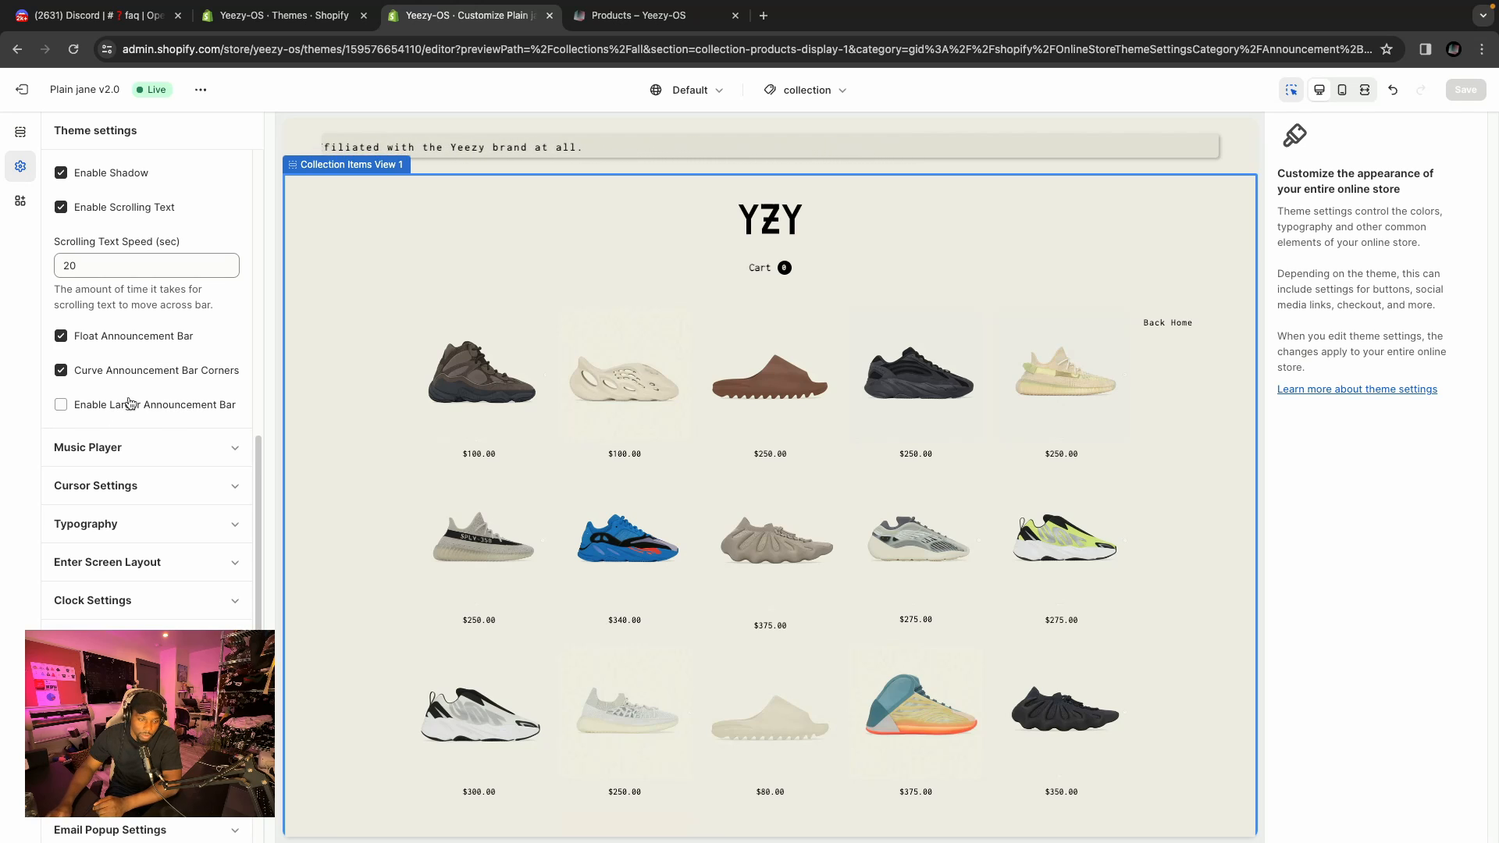
Collapse the Announcement Bar settings and open the Background section of the collection template.
scroll(127, 390, "up", 6)
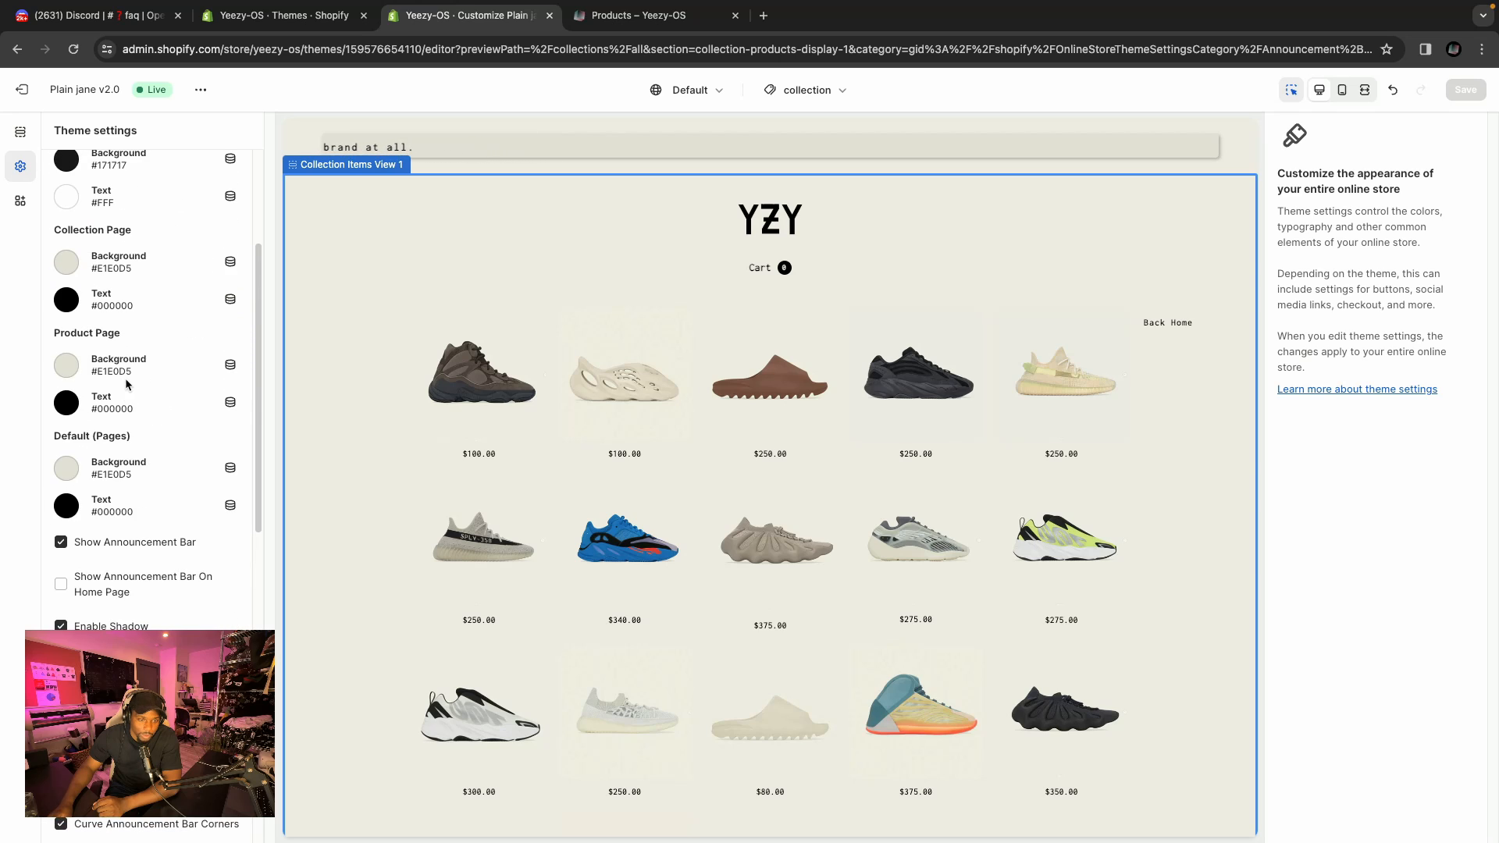
scroll(121, 381, "up", 3)
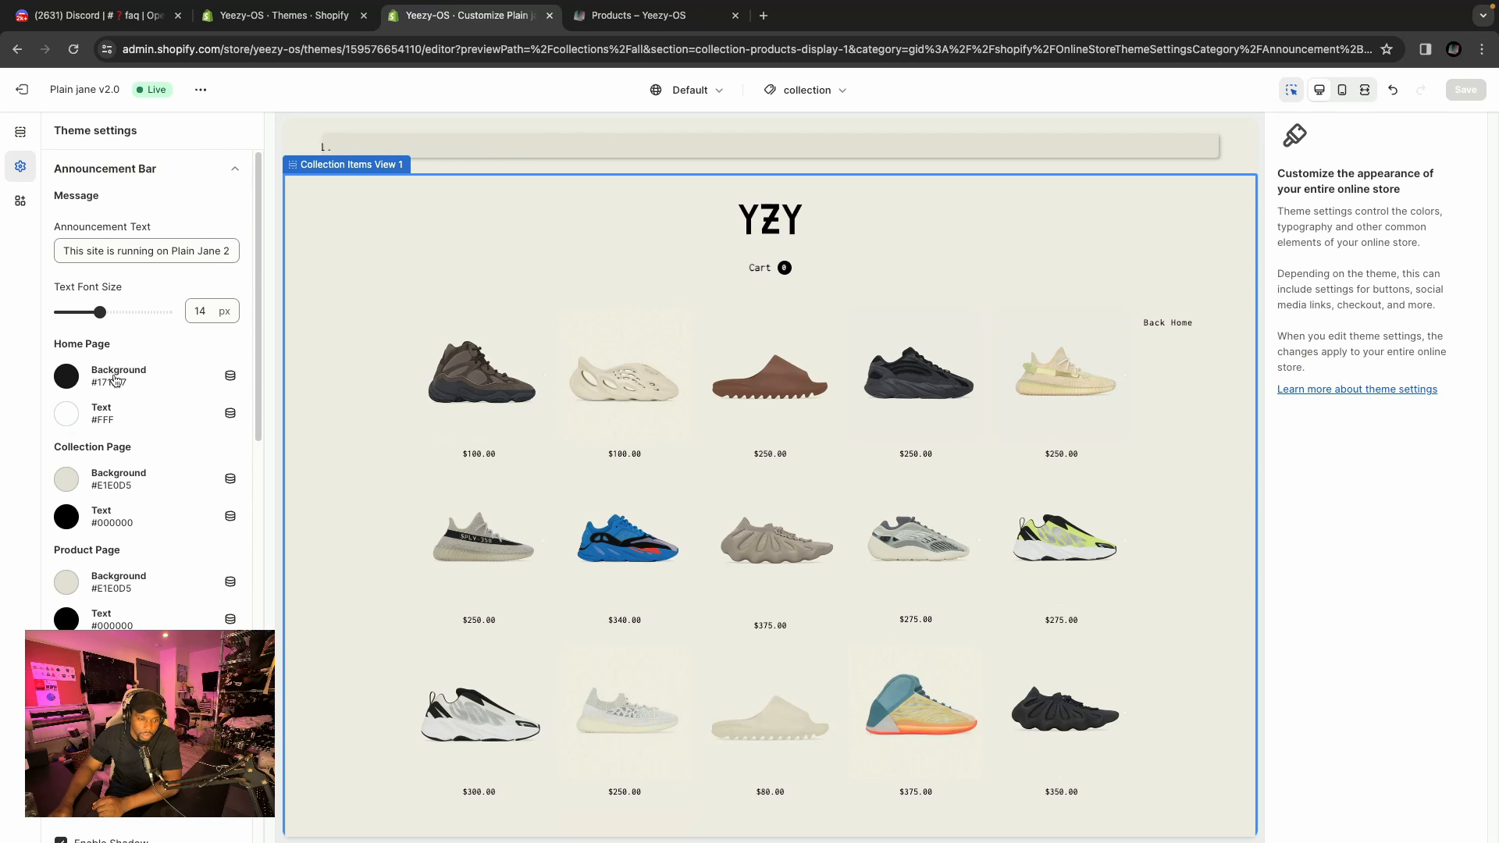
left_click(186, 169)
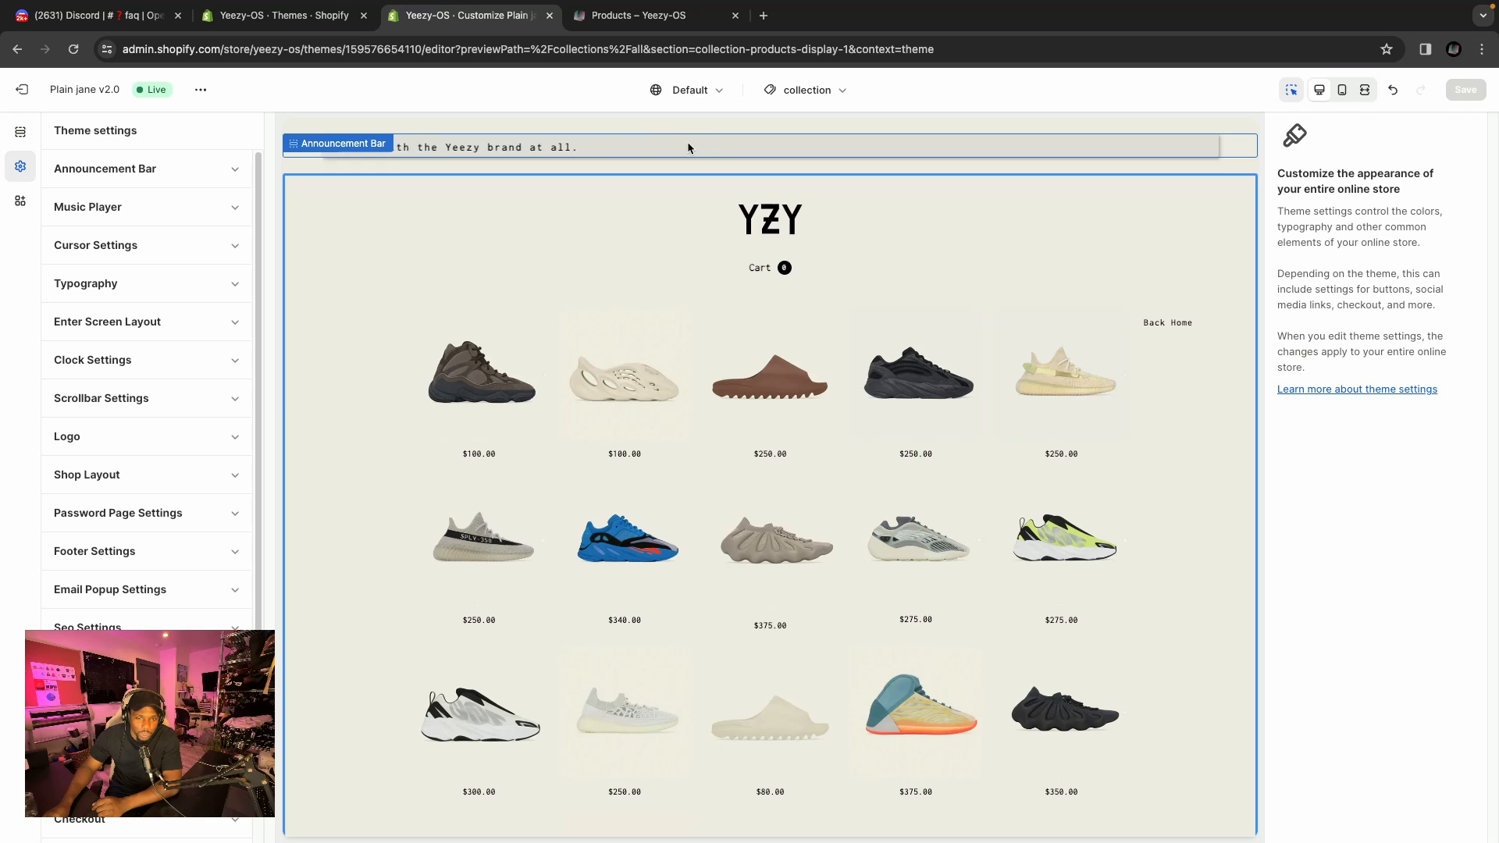
left_click(20, 132)
left_click(144, 198)
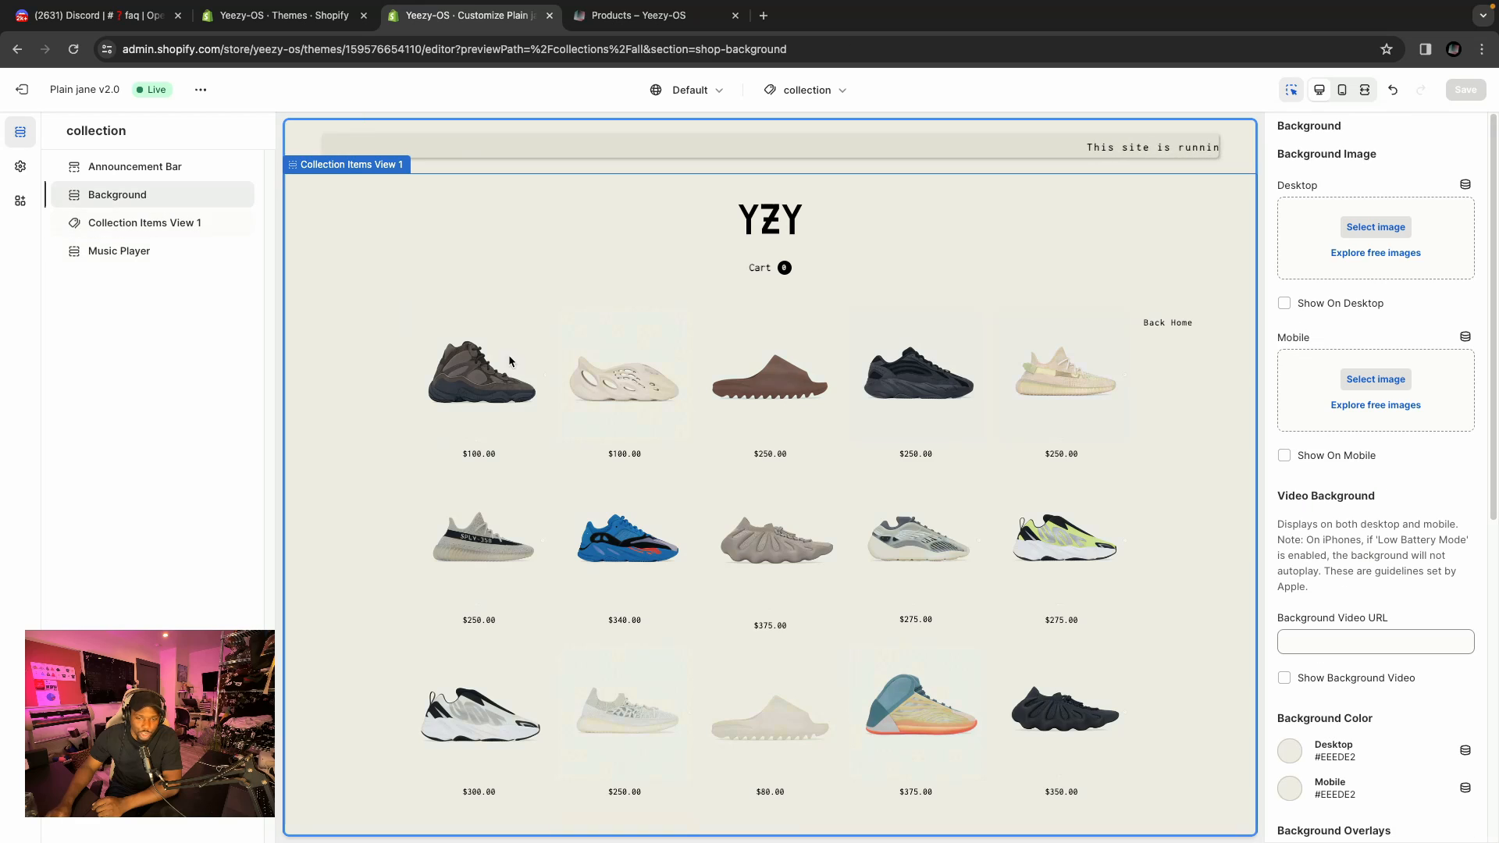
Try the desktop background colour E1E0D5 on the collection page, then set it back to EEEDE2.
scroll(1417, 617, "down", 3)
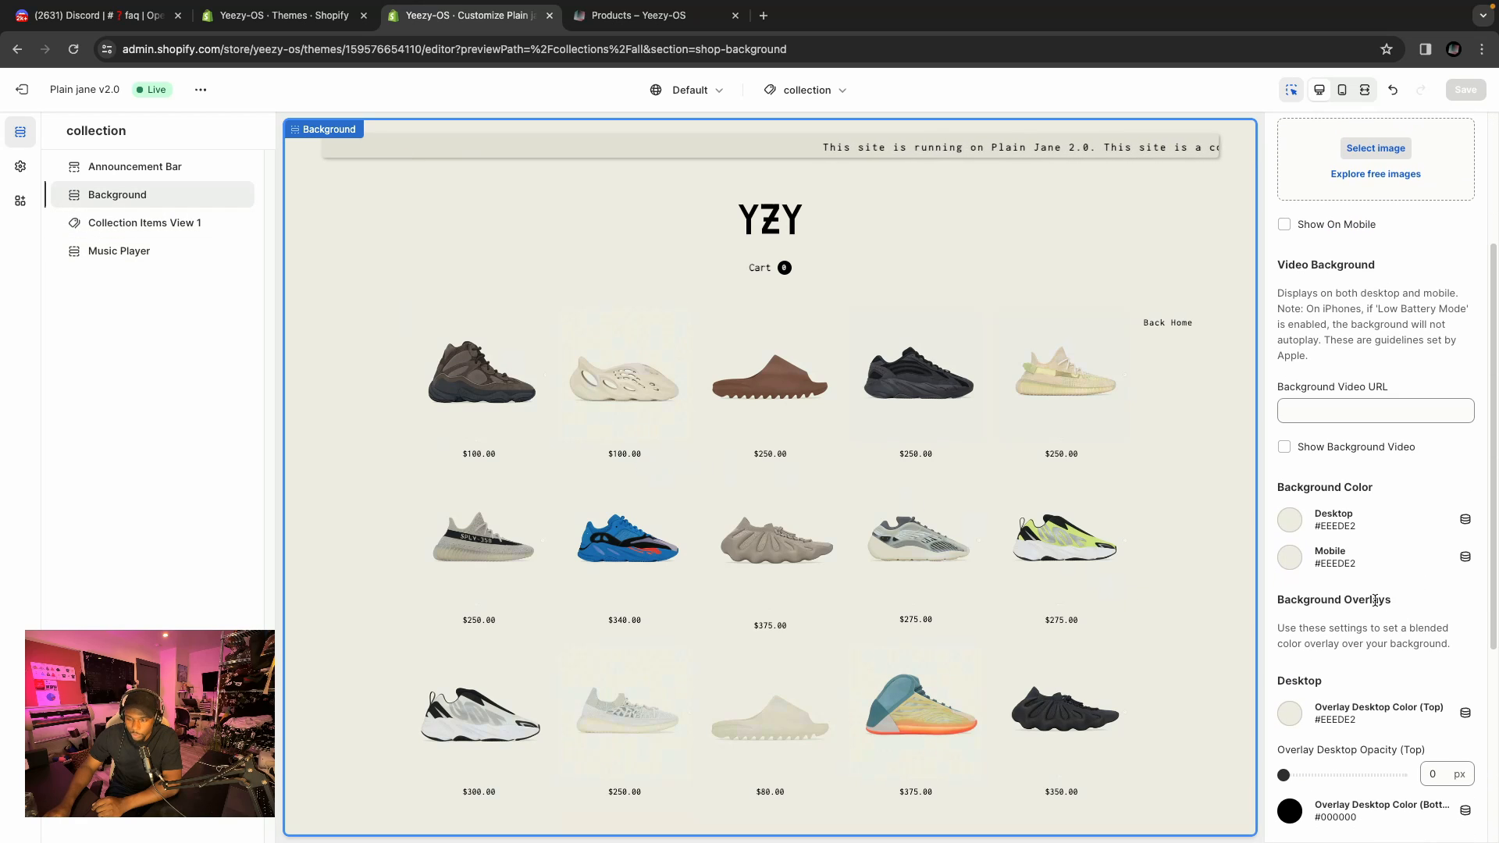
scroll(1352, 566, "down", 1)
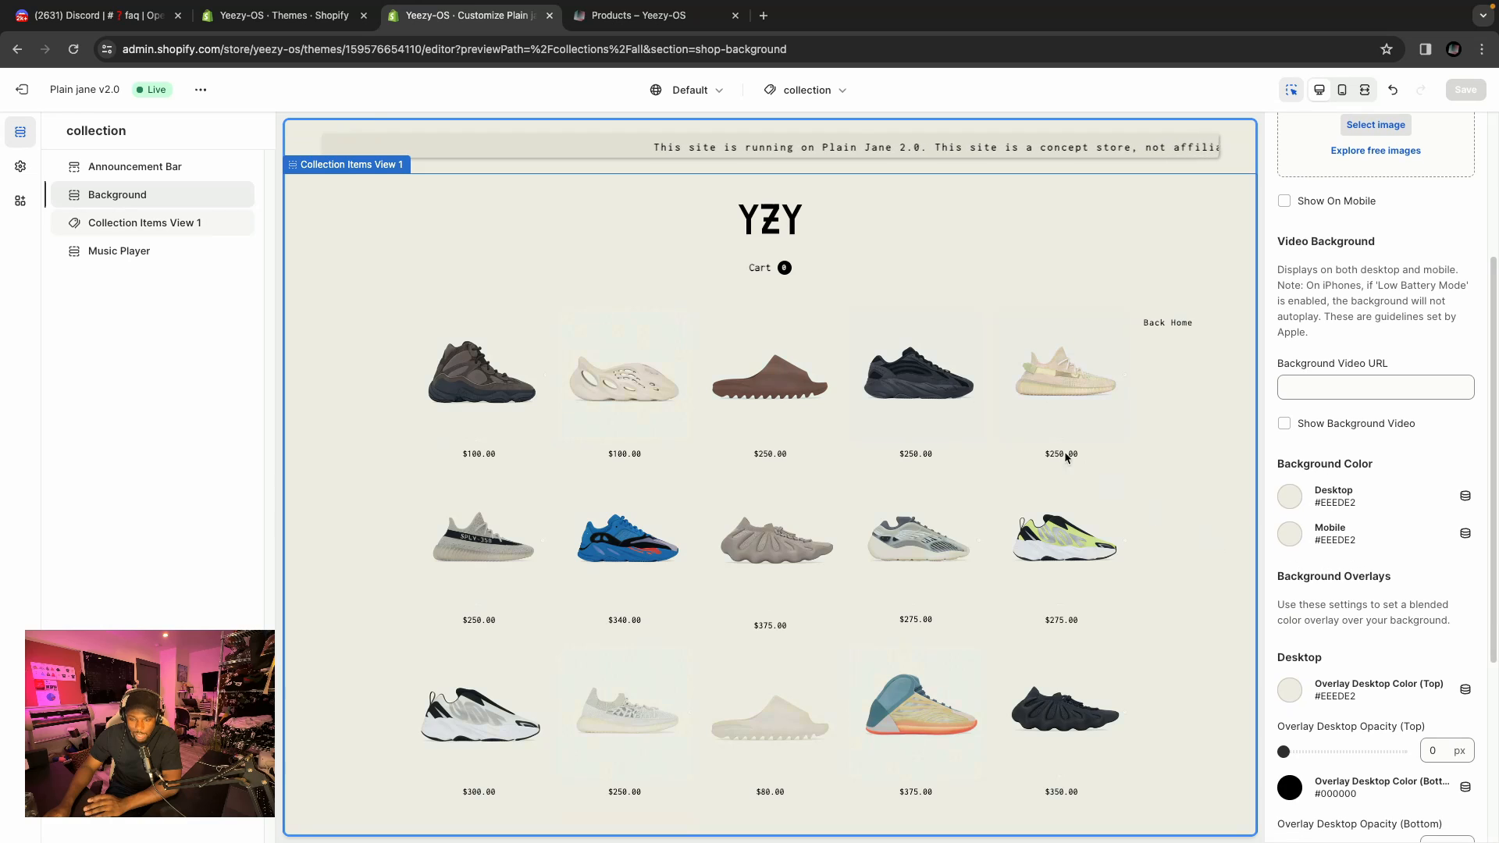
left_click(1291, 498)
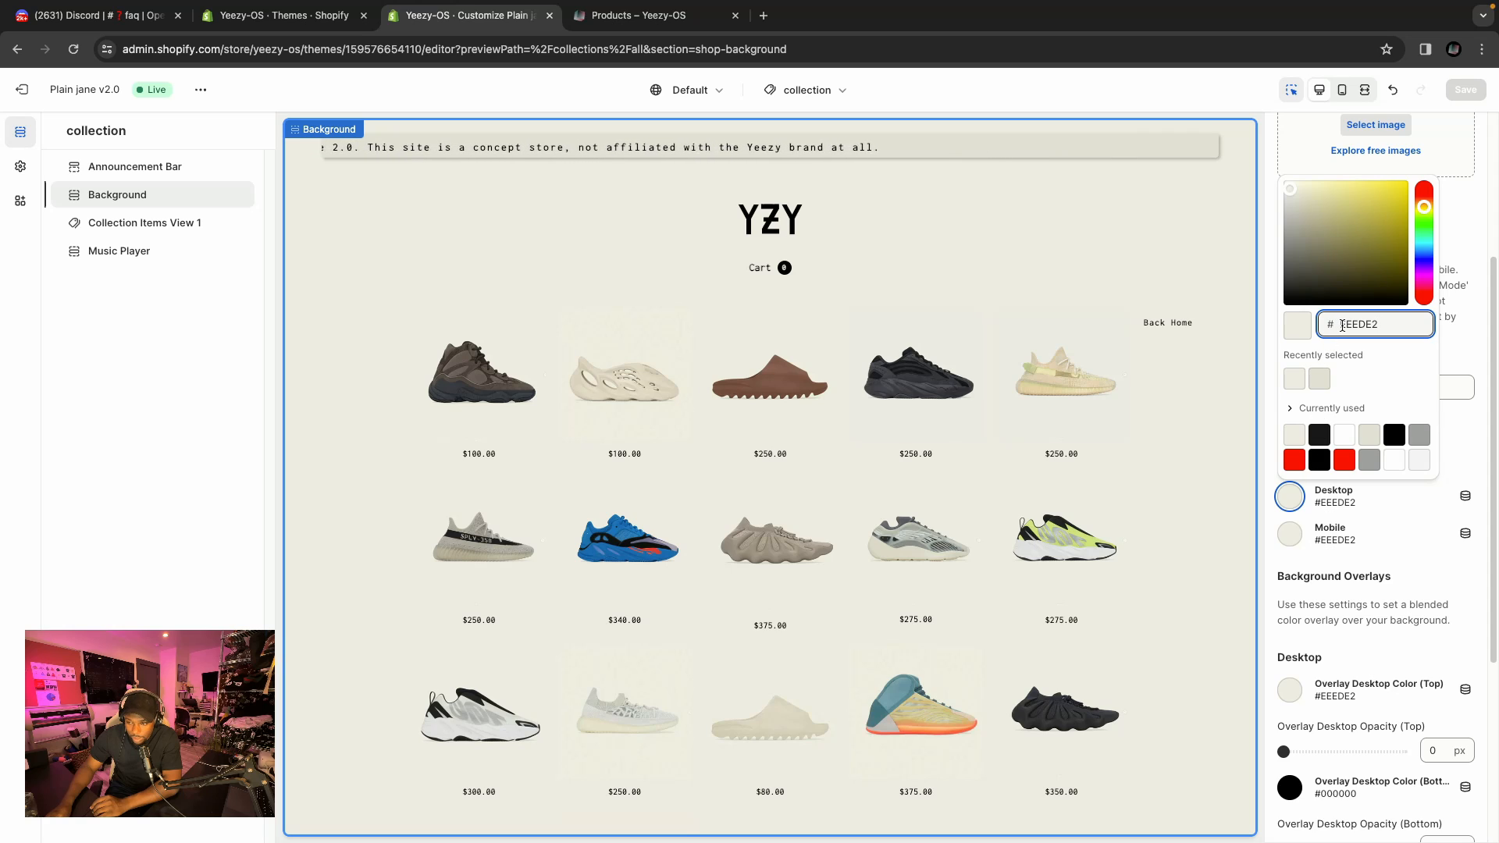
left_click(1319, 380)
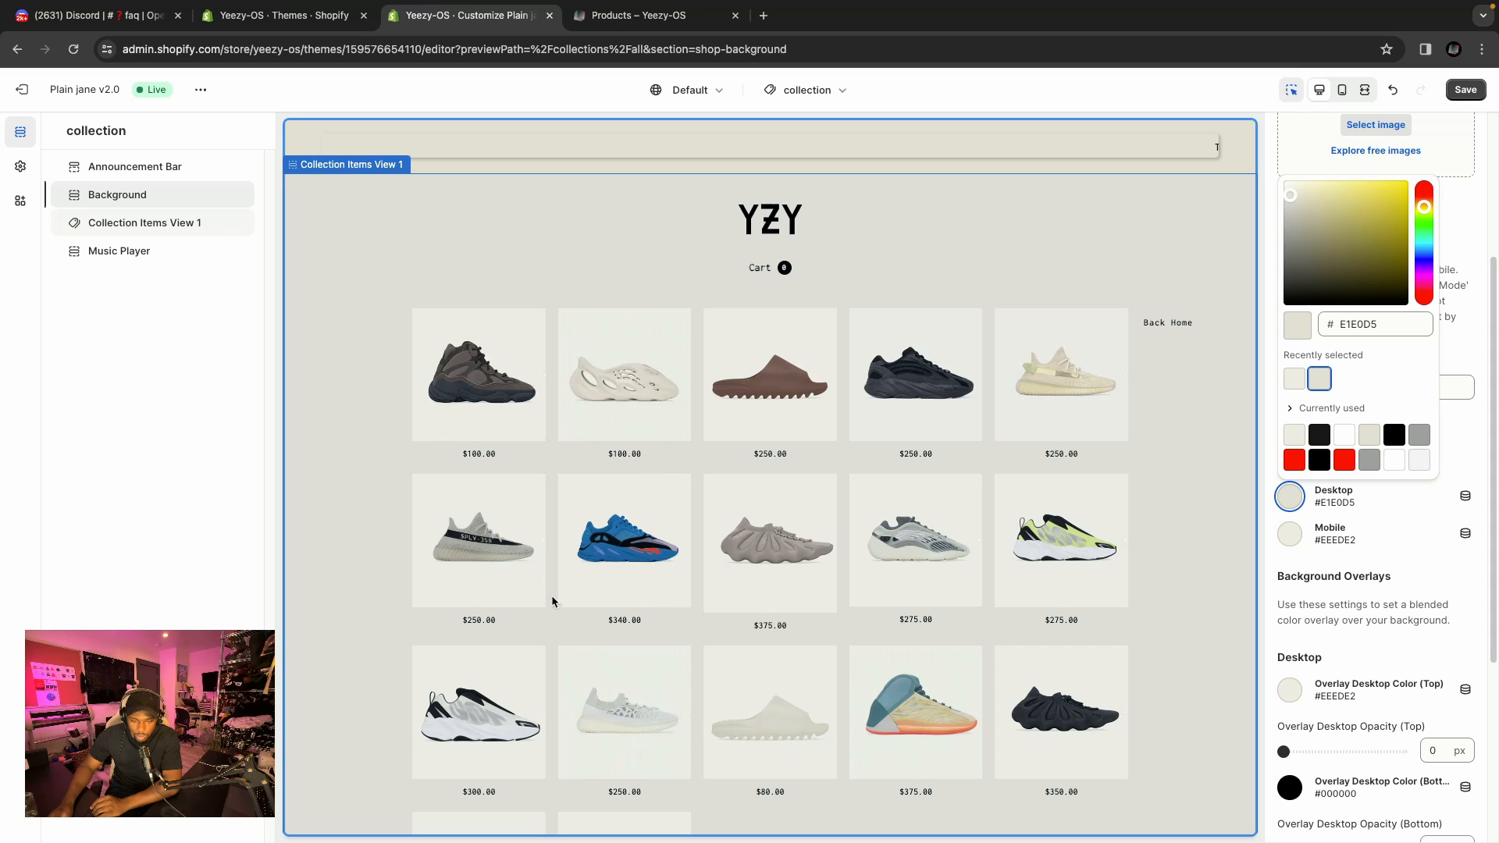
scroll(715, 742, "down", 2)
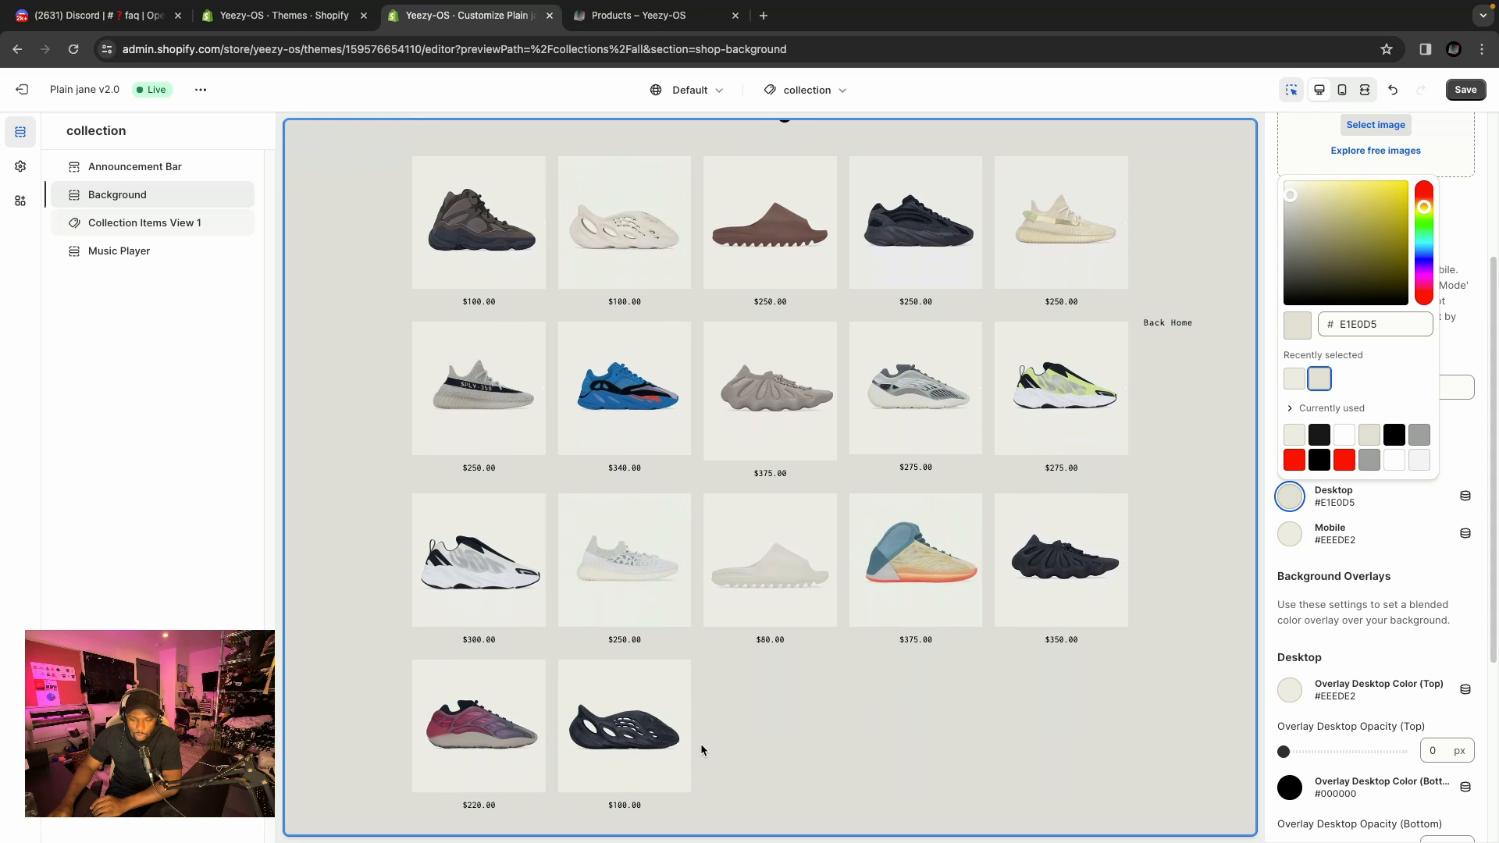
scroll(733, 753, "up", 1)
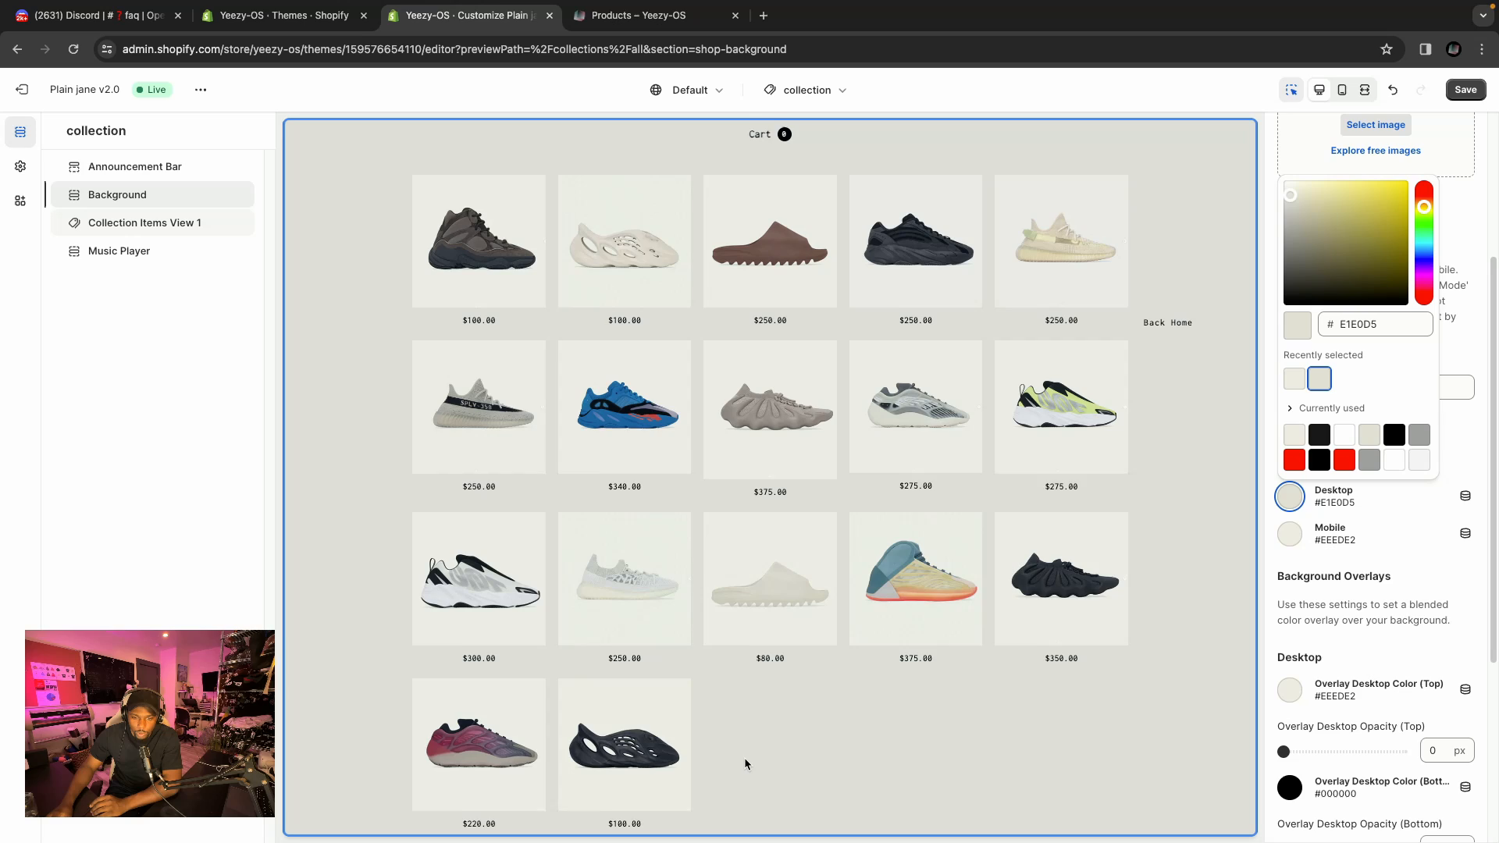
scroll(795, 769, "down", 1)
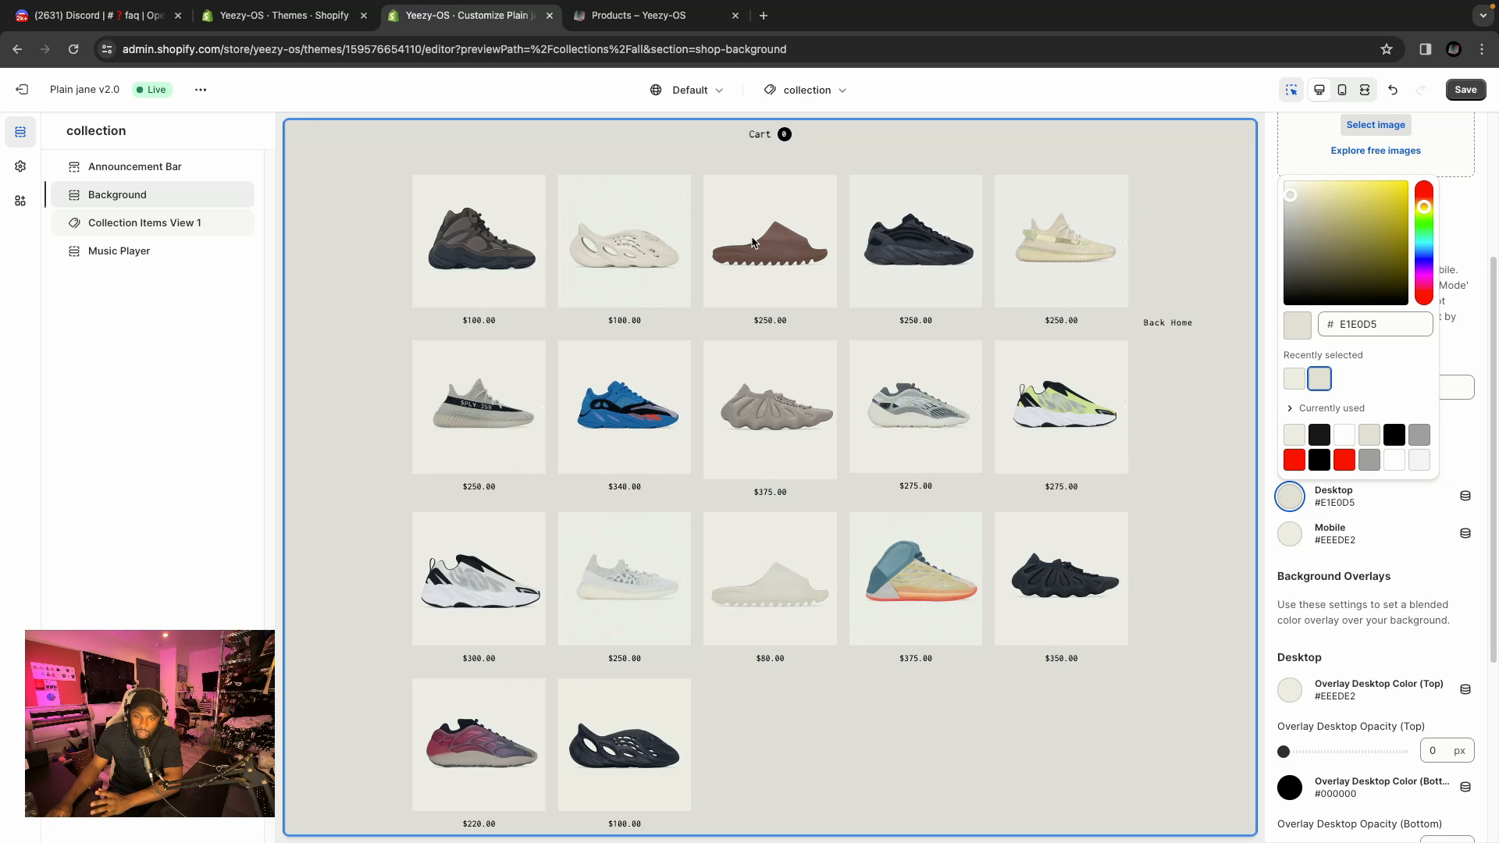
scroll(753, 242, "up", 2)
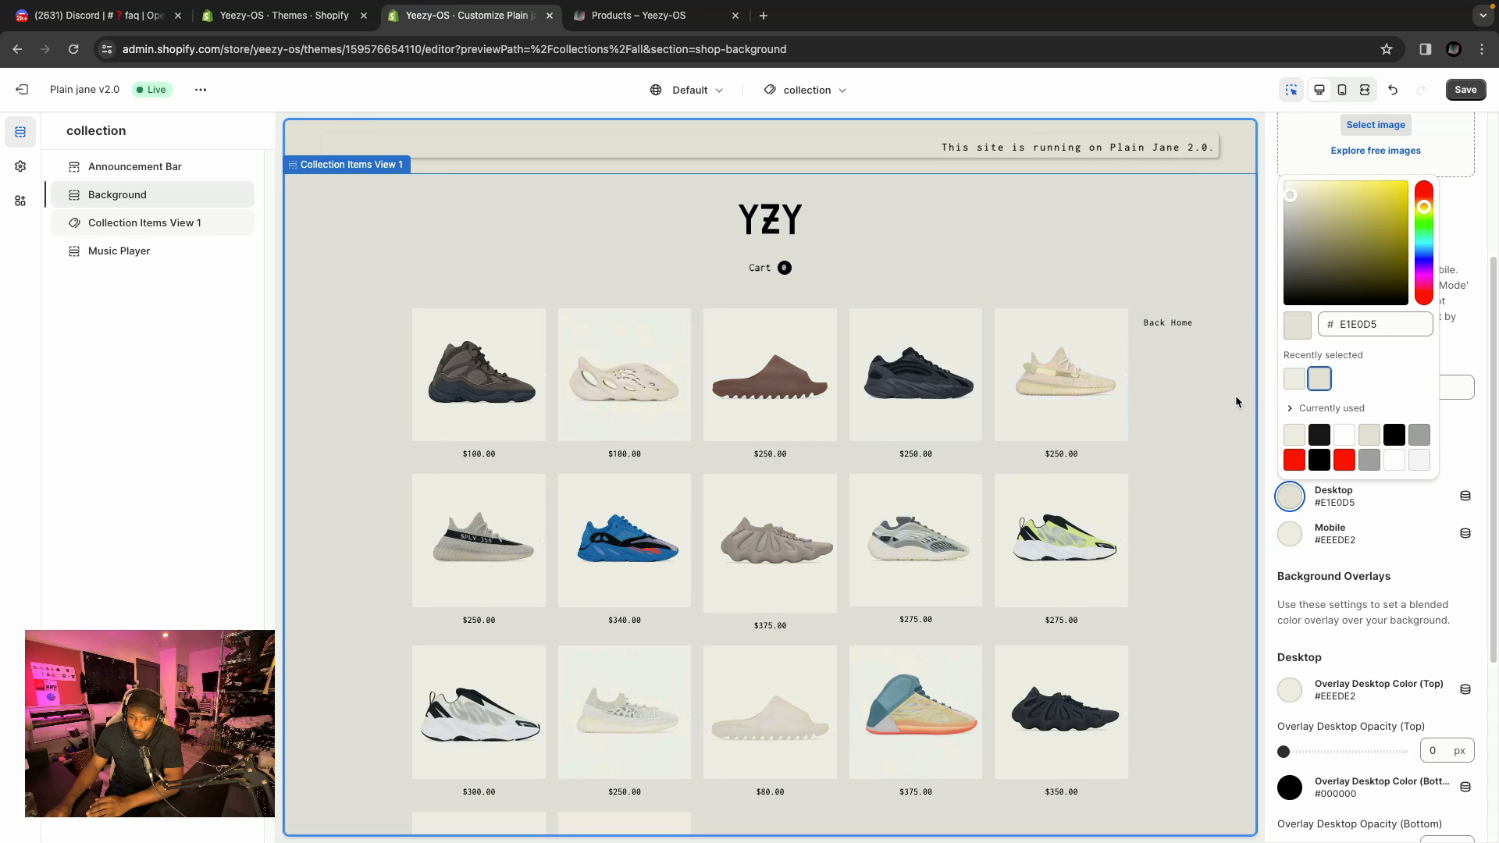
left_click(1294, 380)
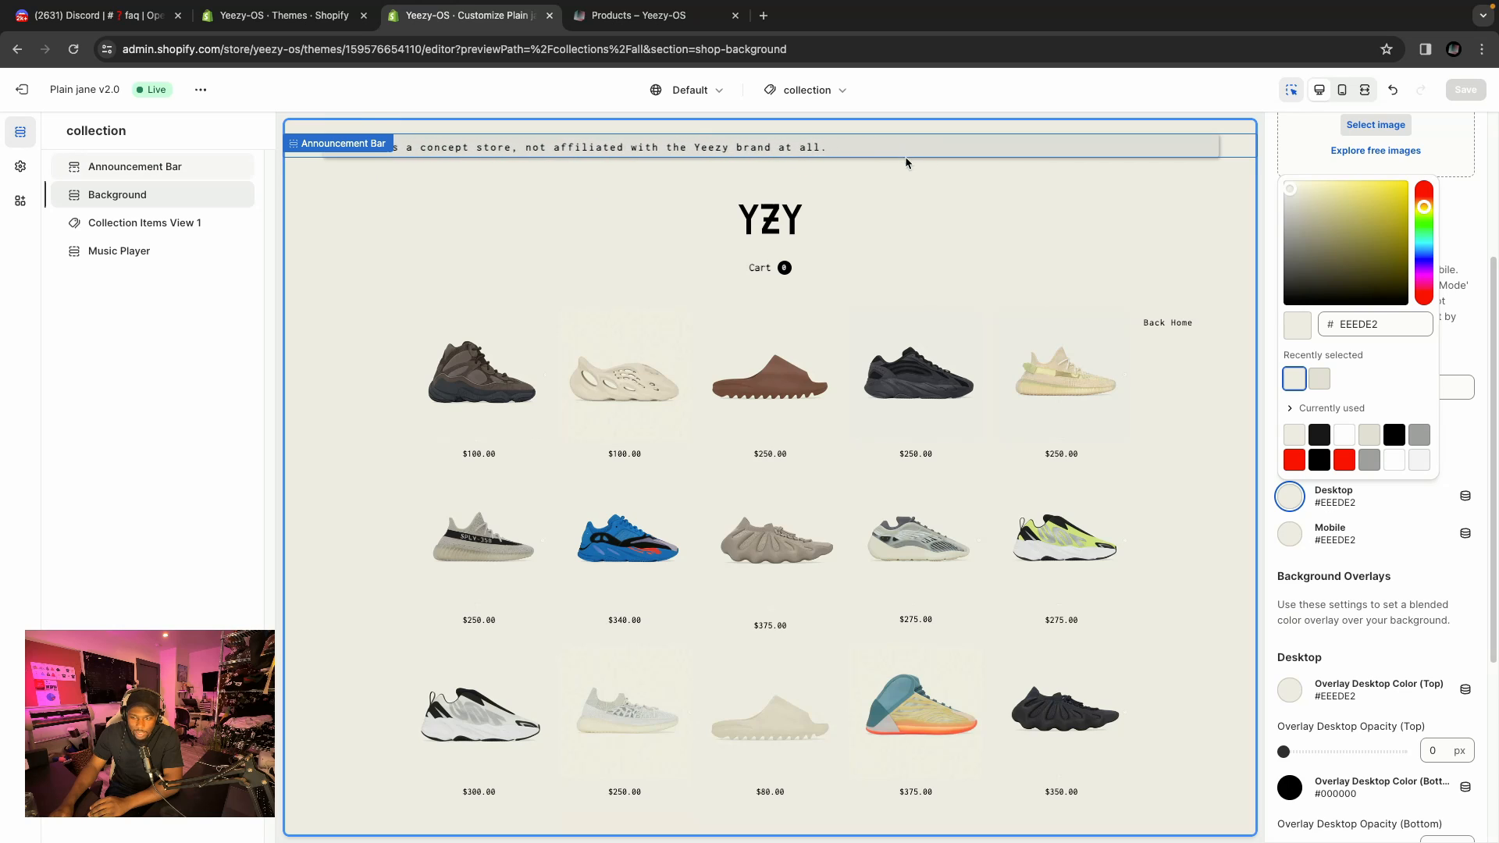
Preview the E1E0D5 swatch as desktop background once more and switch it back to EEEDE2.
left_click(1320, 381)
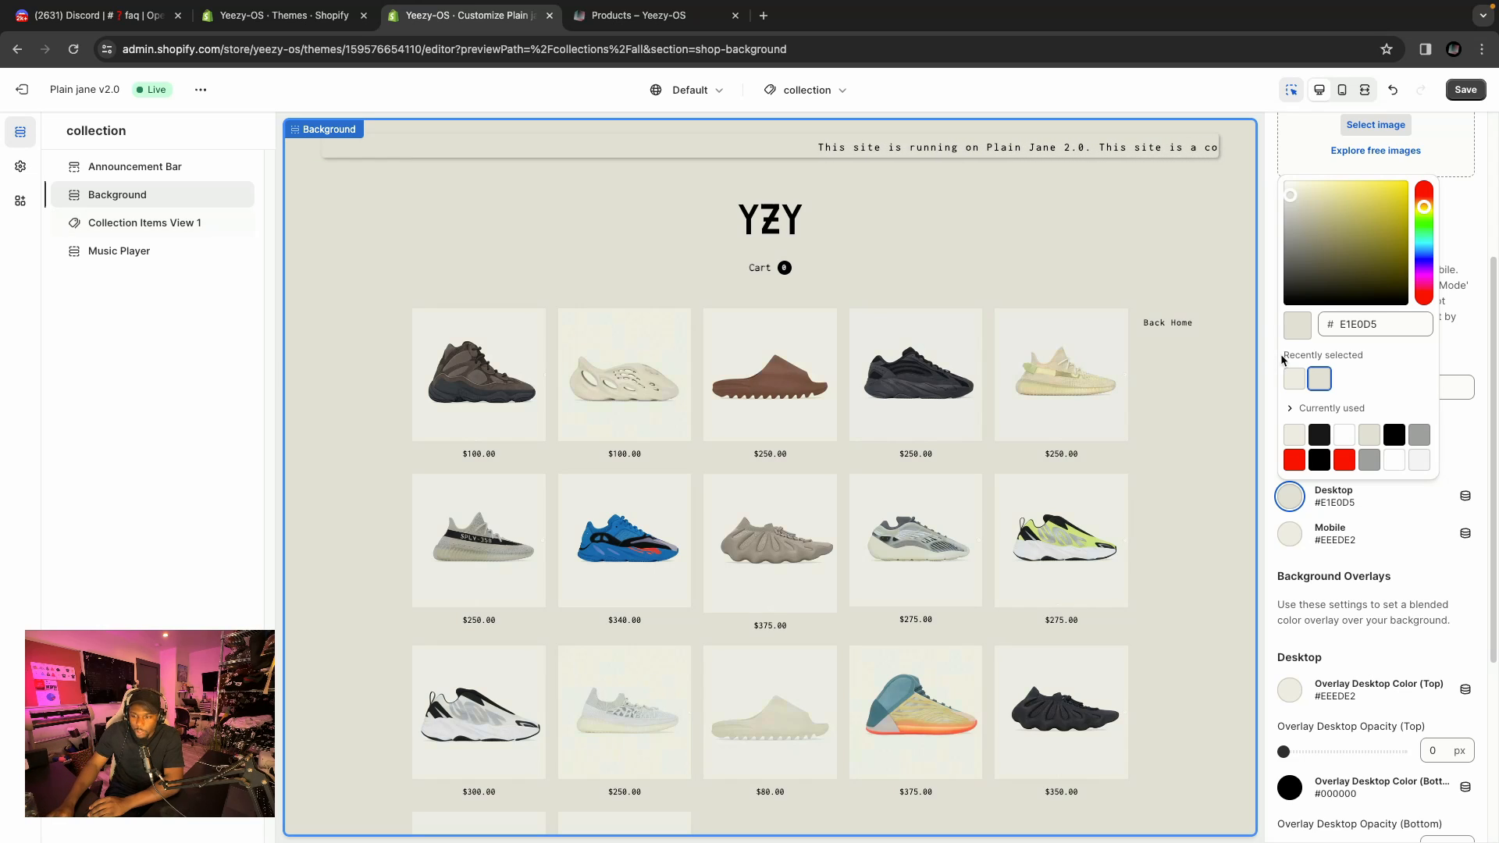
left_click(1293, 379)
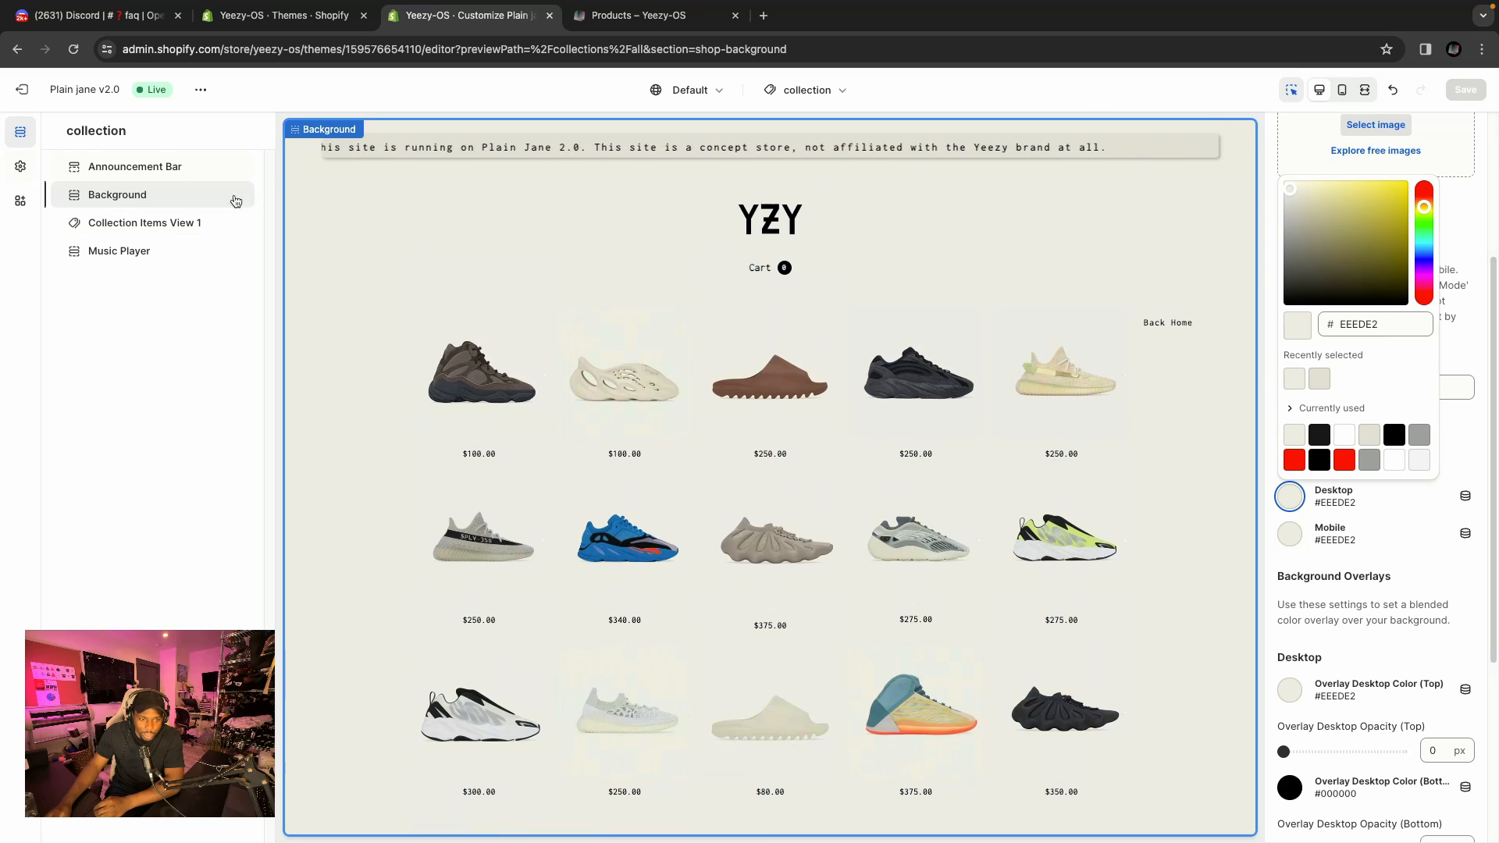
Open theme settings and review the Logo settings for the enter screen, default and collection page logos.
left_click(18, 168)
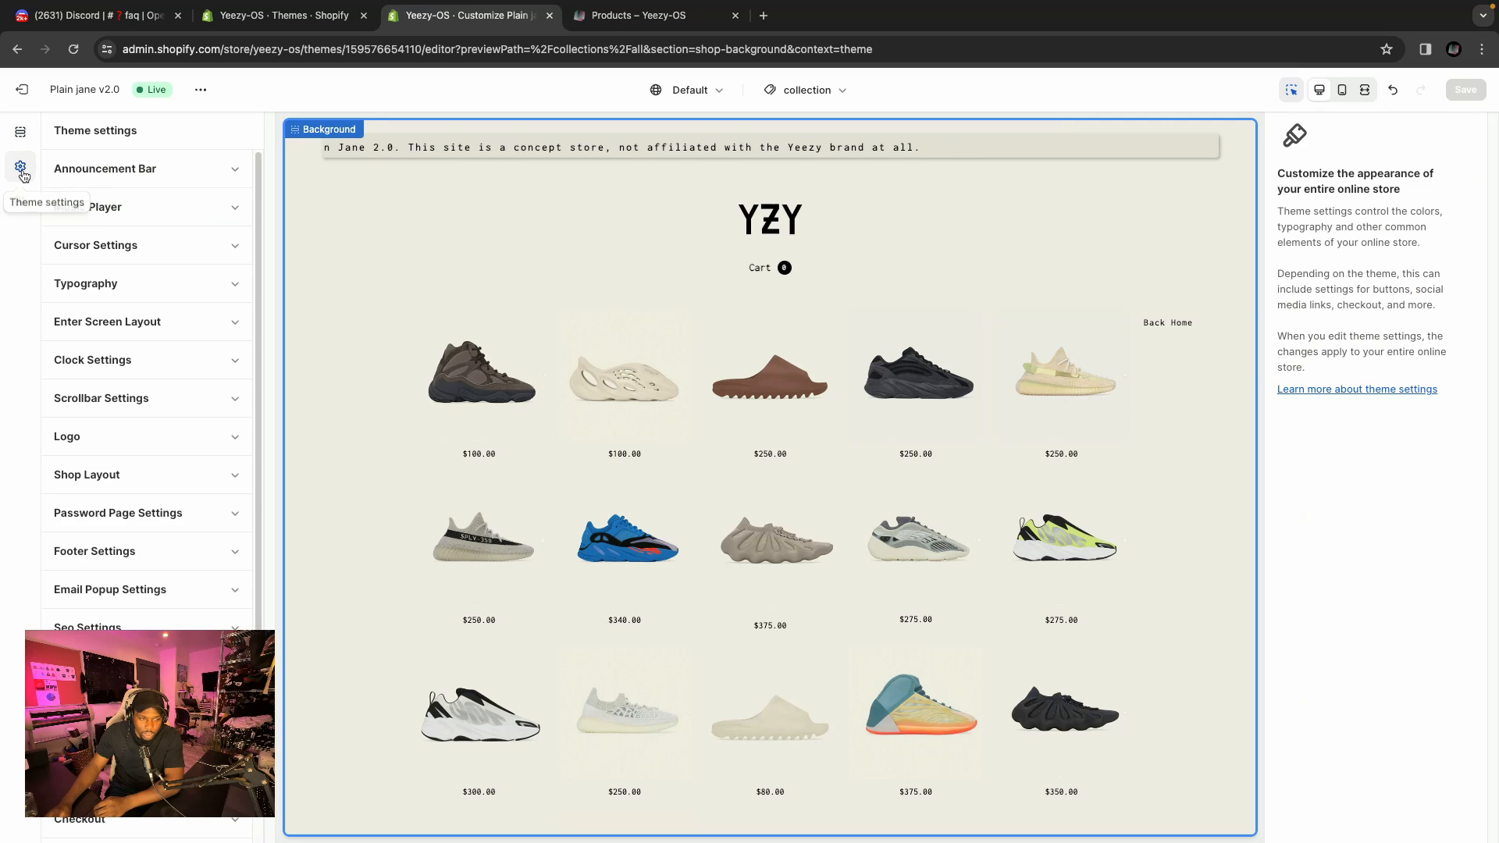
left_click(208, 445)
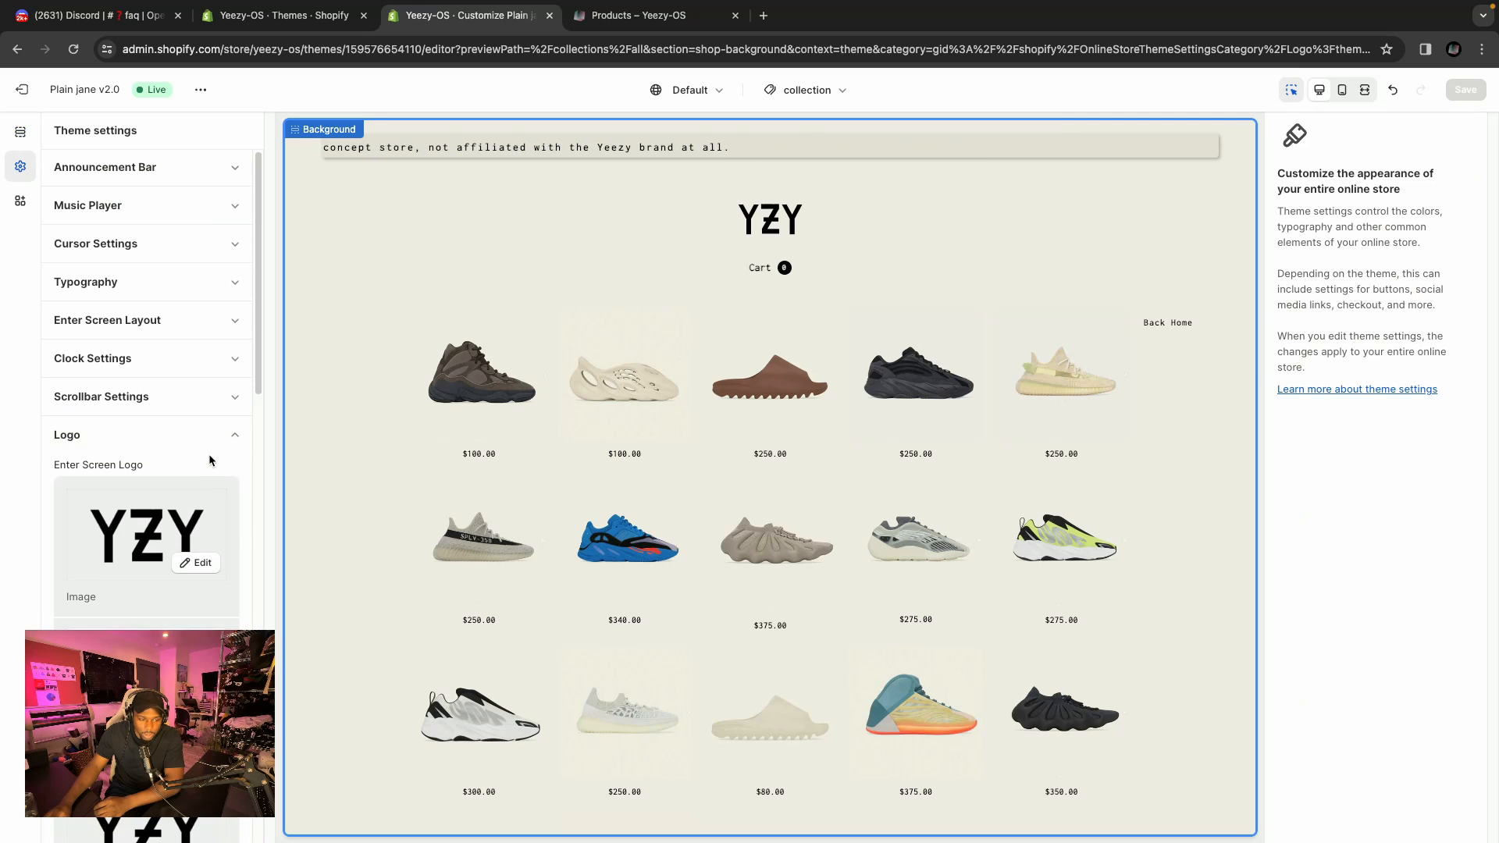
scroll(208, 452, "down", 5)
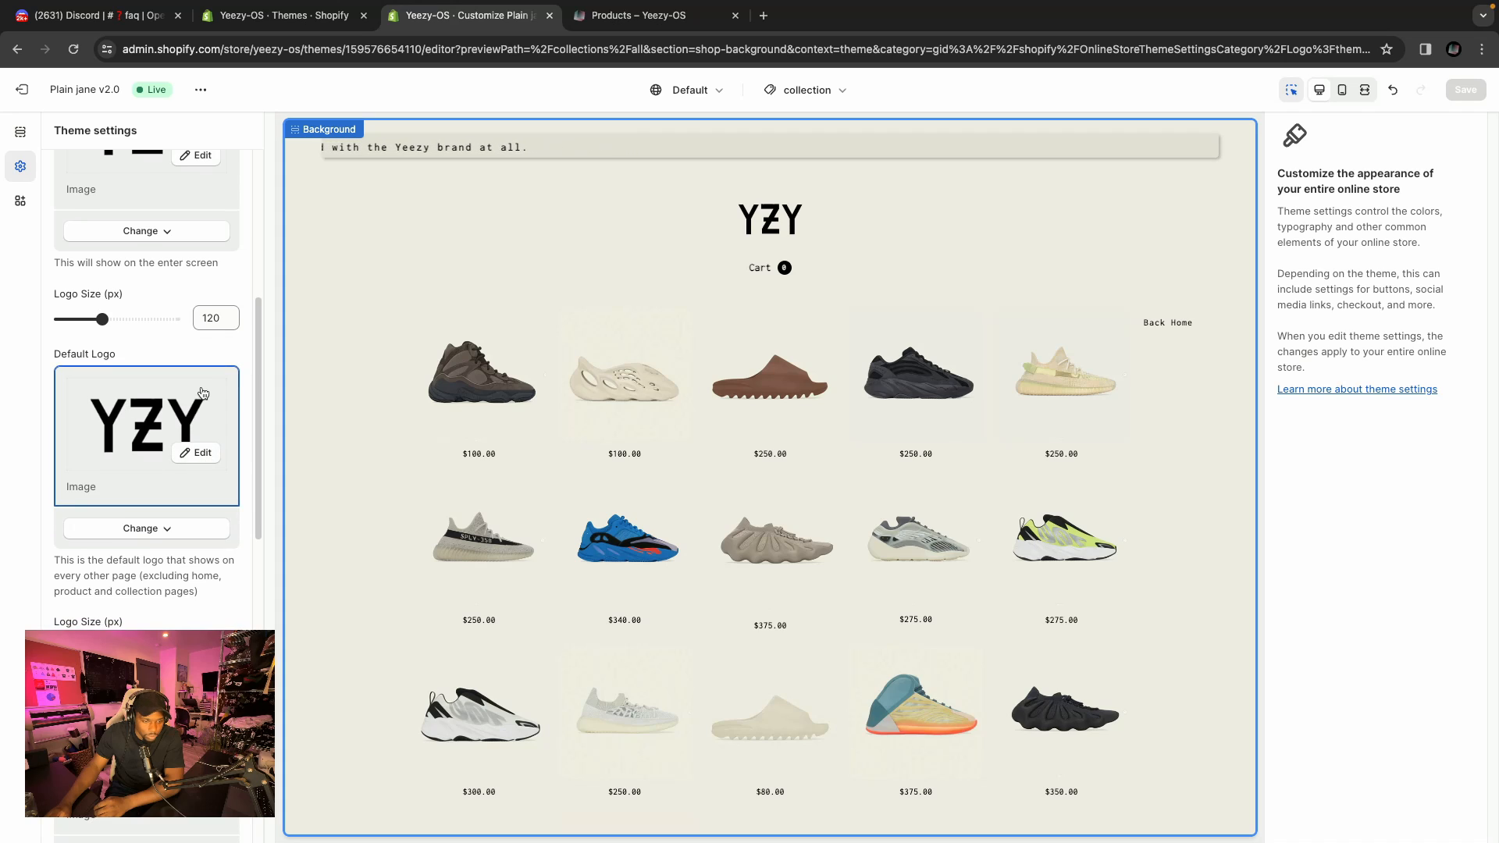
scroll(126, 377, "down", 4)
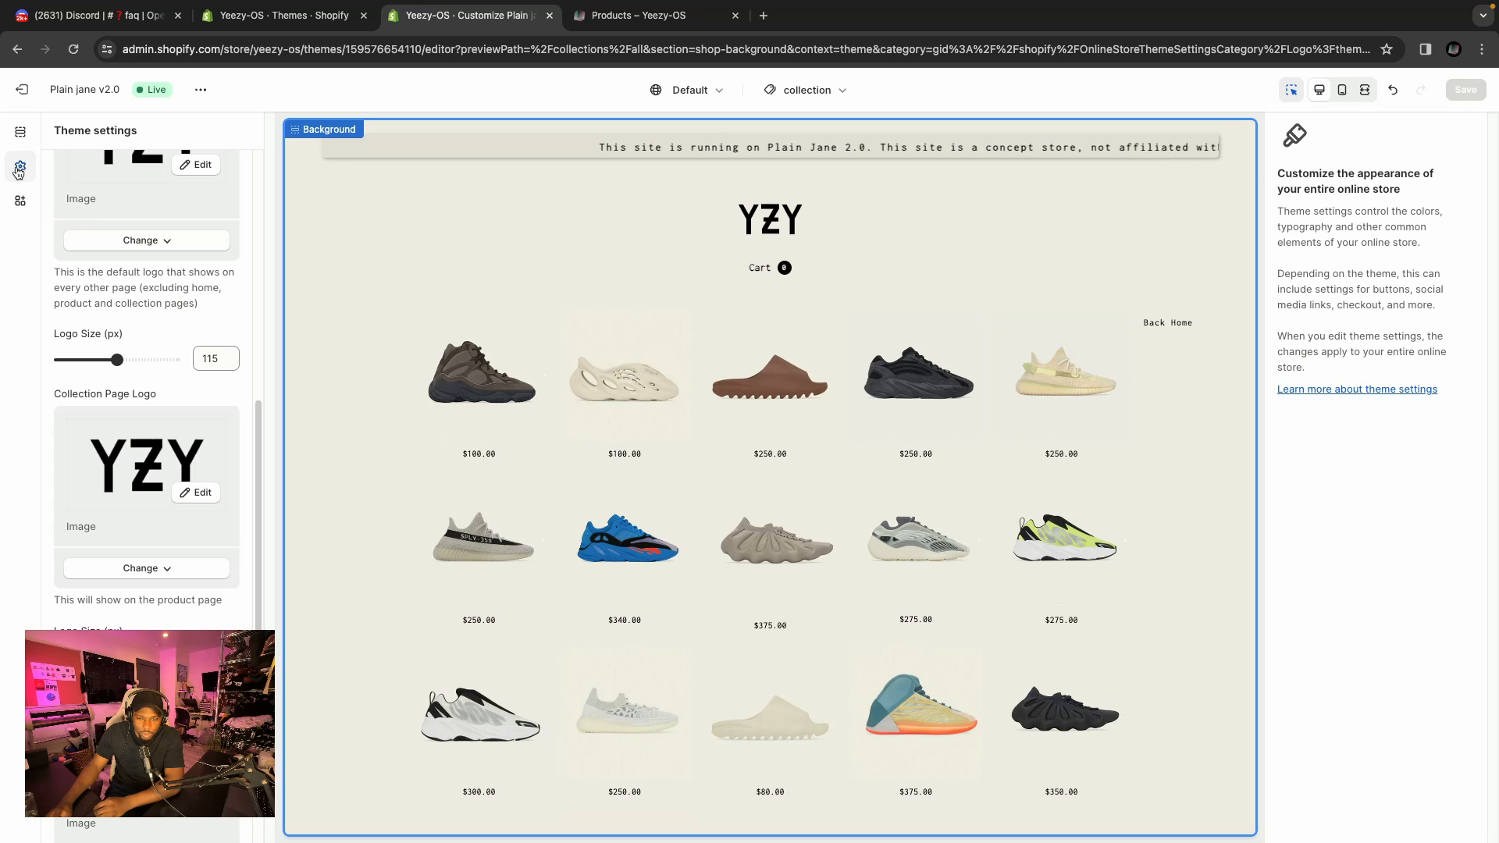
left_click(637, 227)
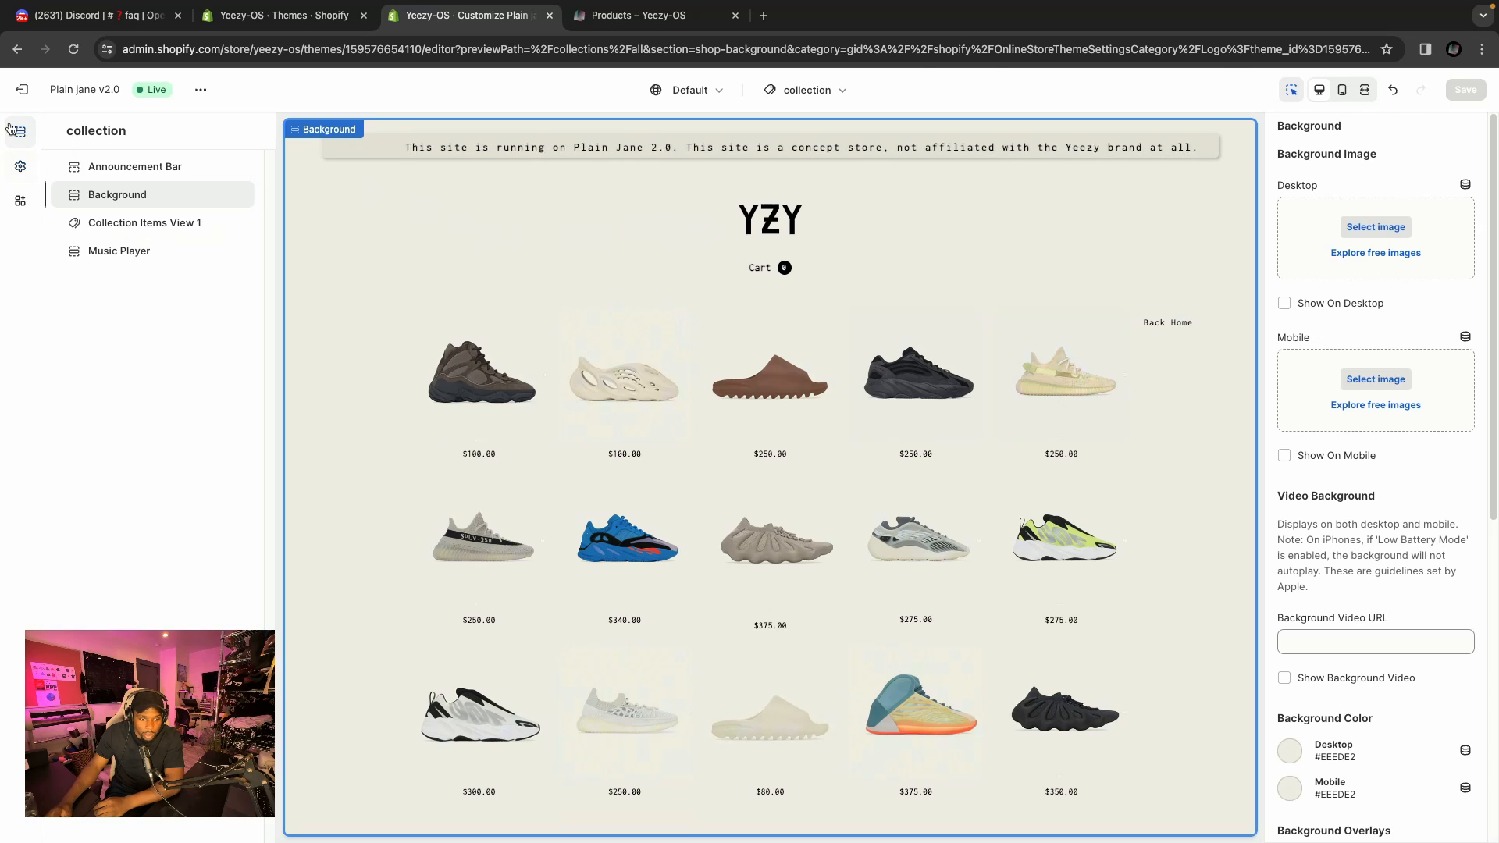
Open the cart drawer in the collection preview and review the Cart Settings colours in theme settings.
left_click(796, 257)
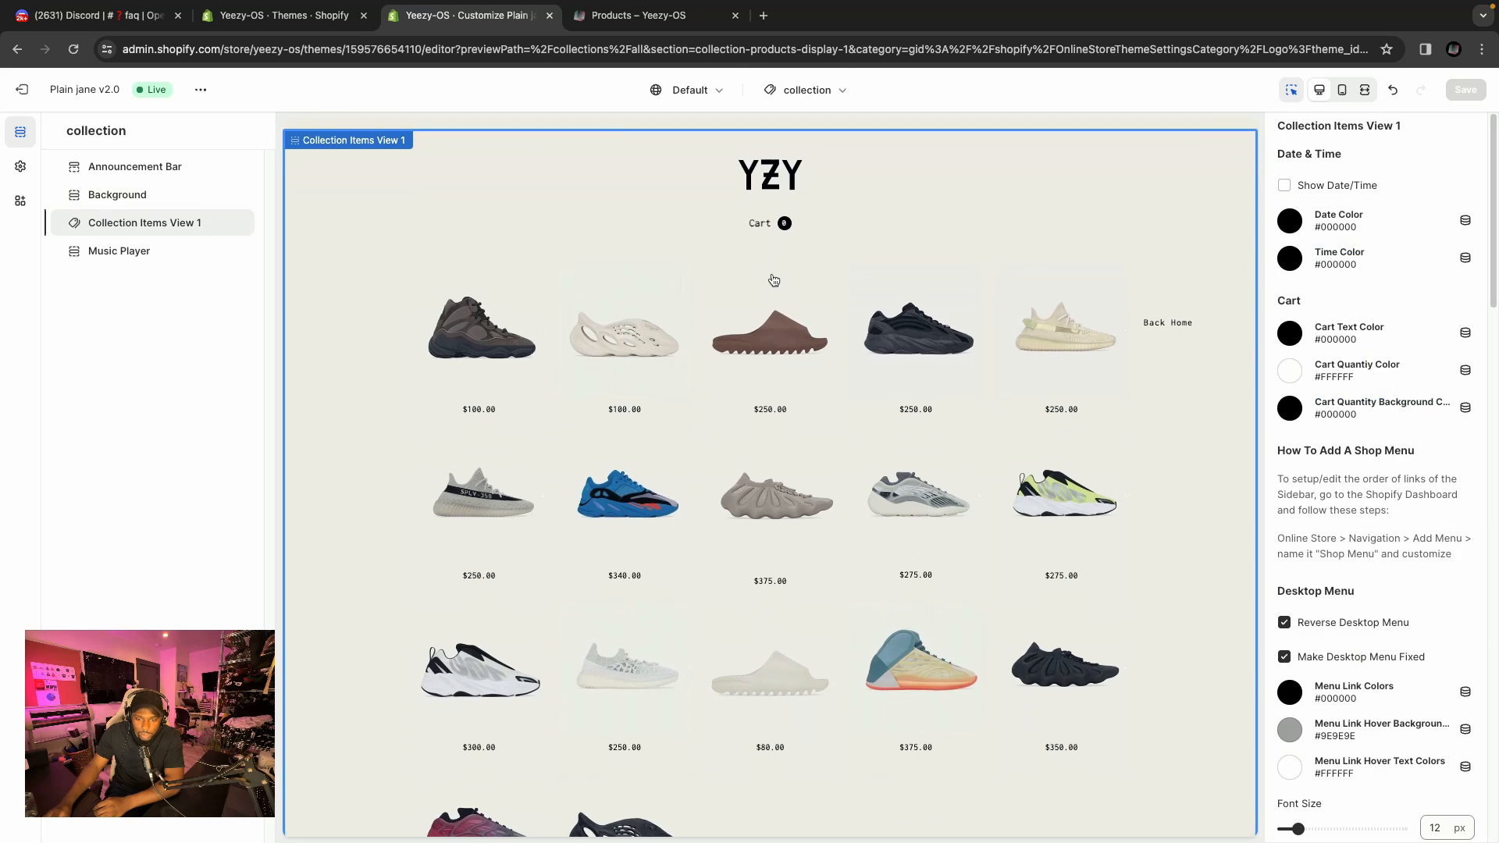
left_click(761, 213)
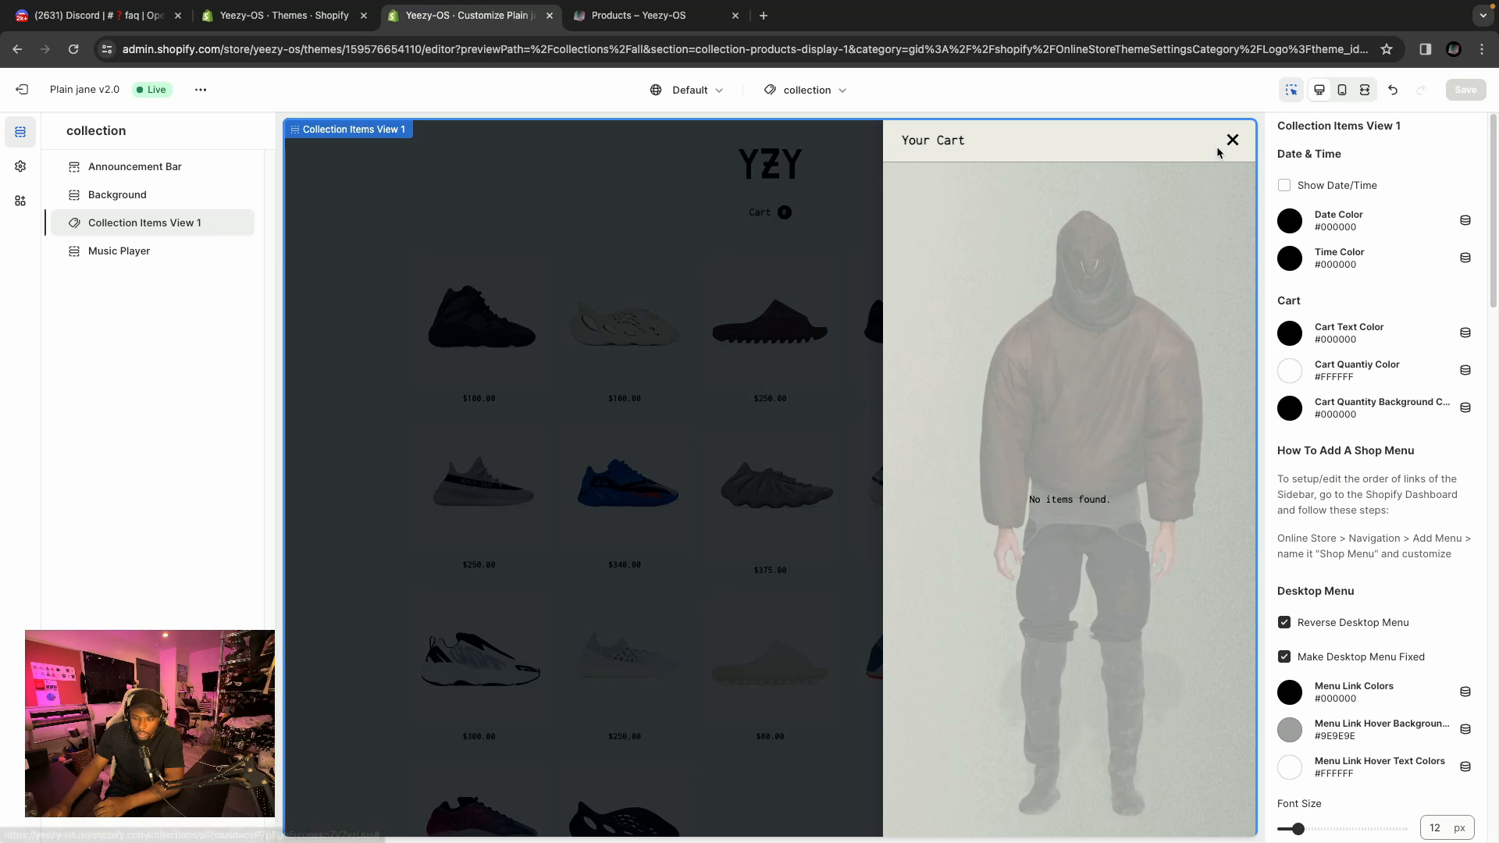
left_click(21, 169)
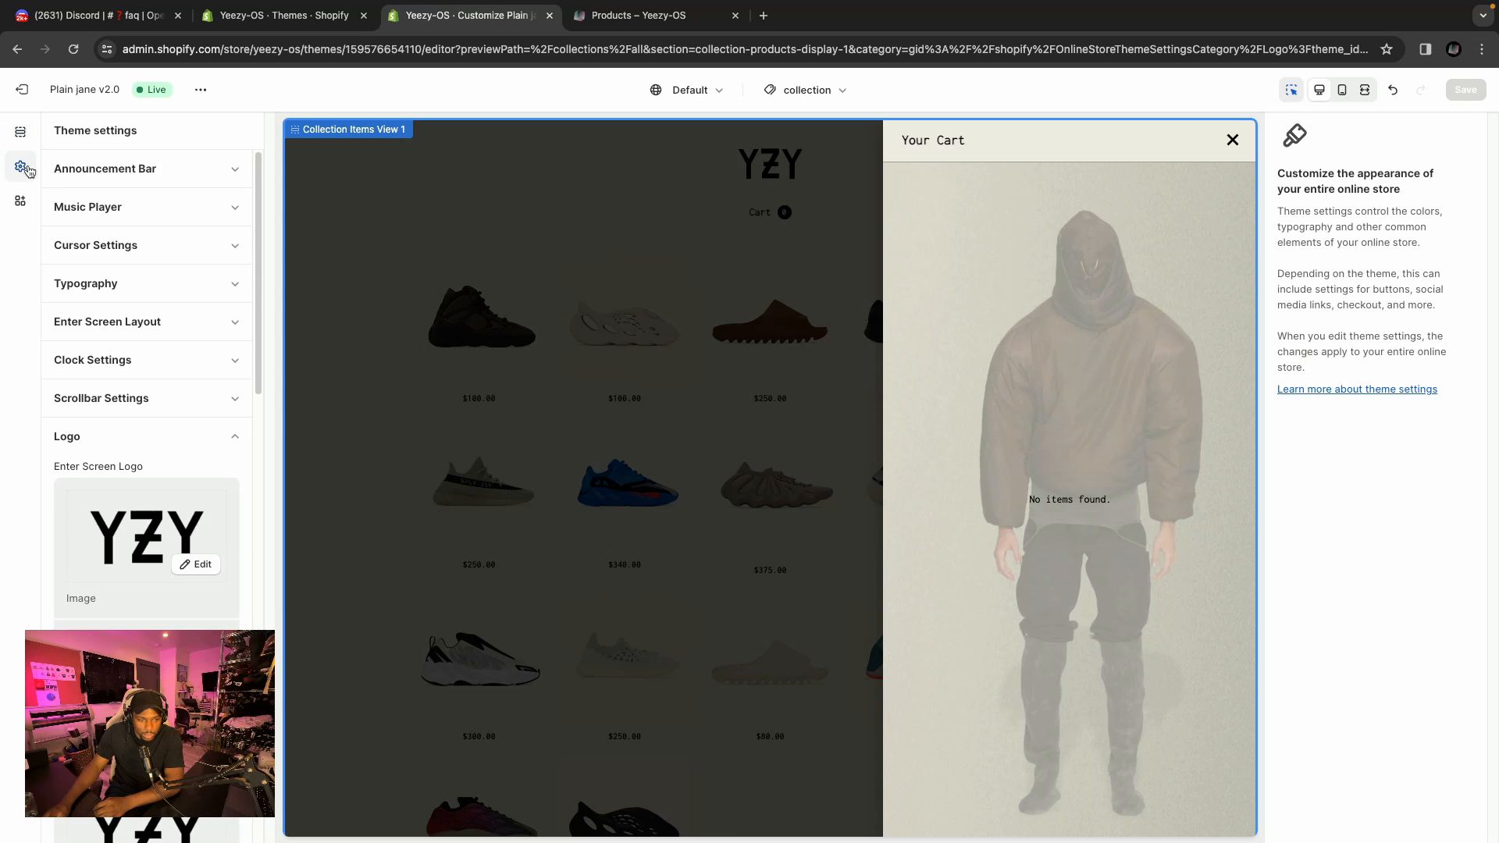
left_click(121, 434)
scroll(157, 388, "down", 1)
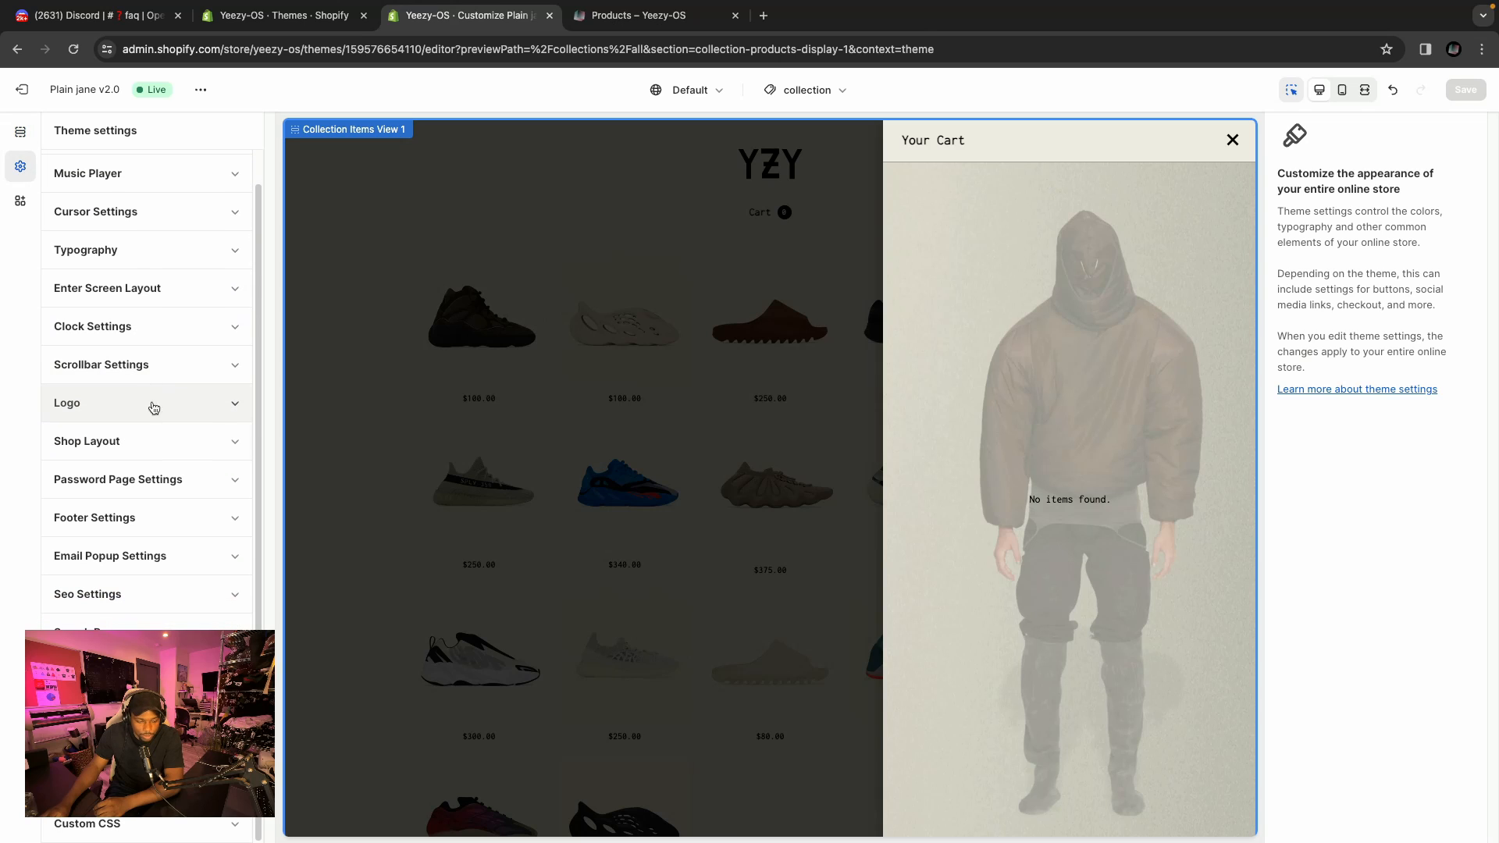
left_click(102, 629)
scroll(104, 496, "down", 7)
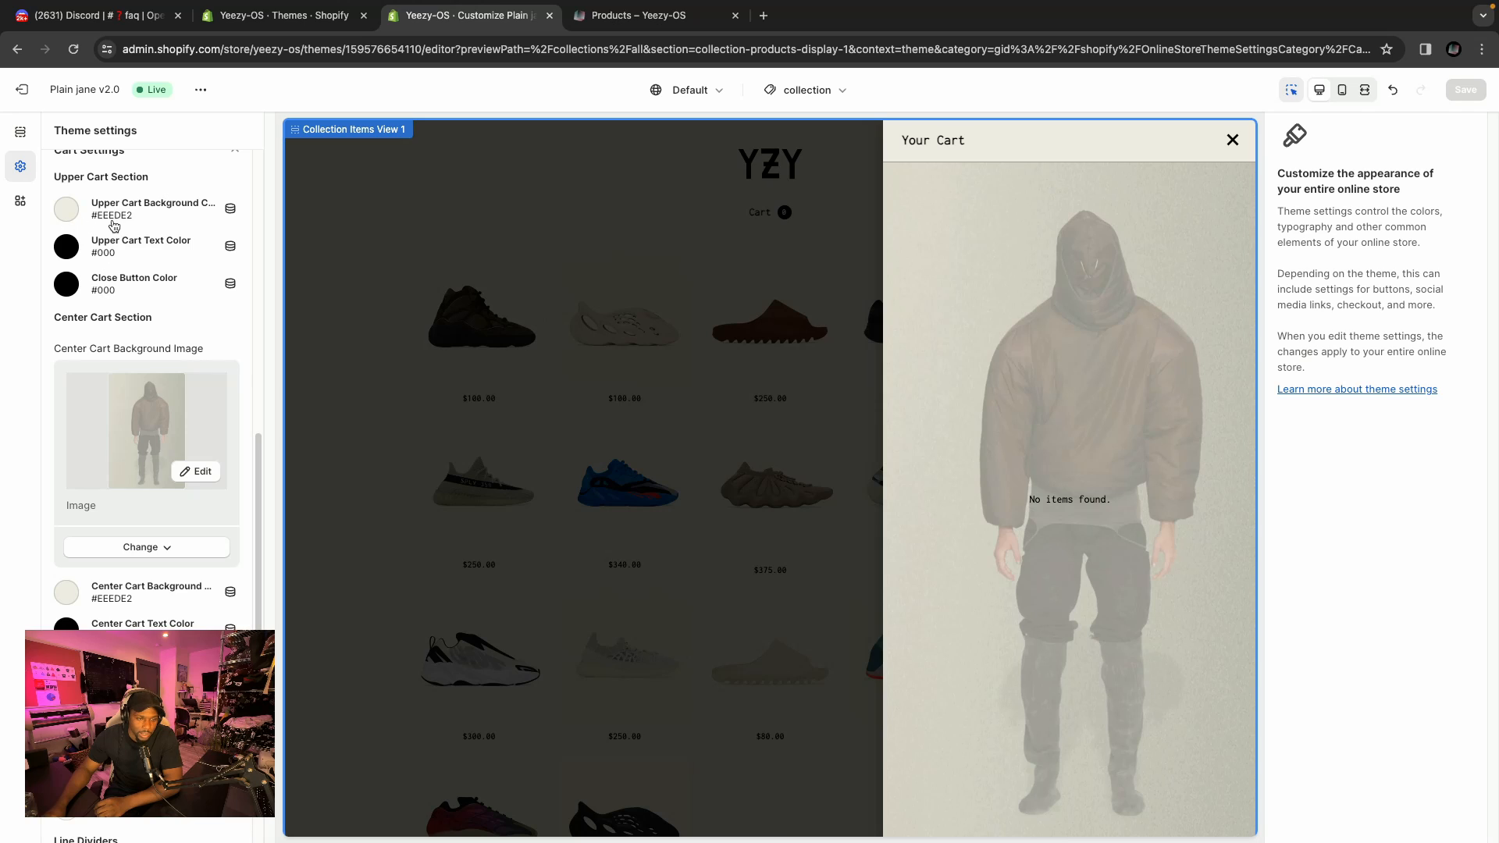
left_click(73, 212)
left_click(73, 212)
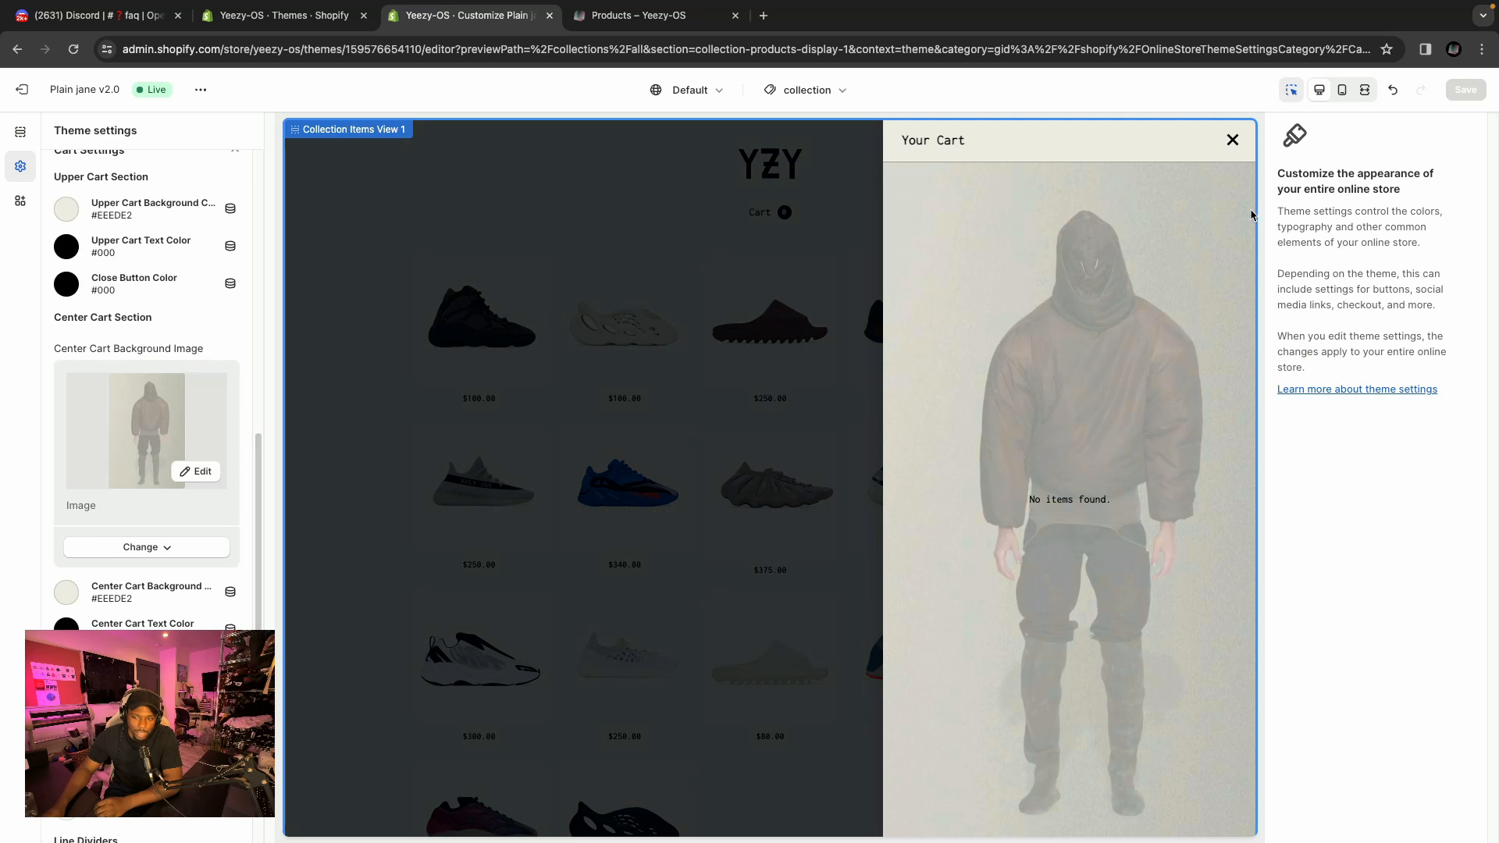
scroll(109, 529, "down", 3)
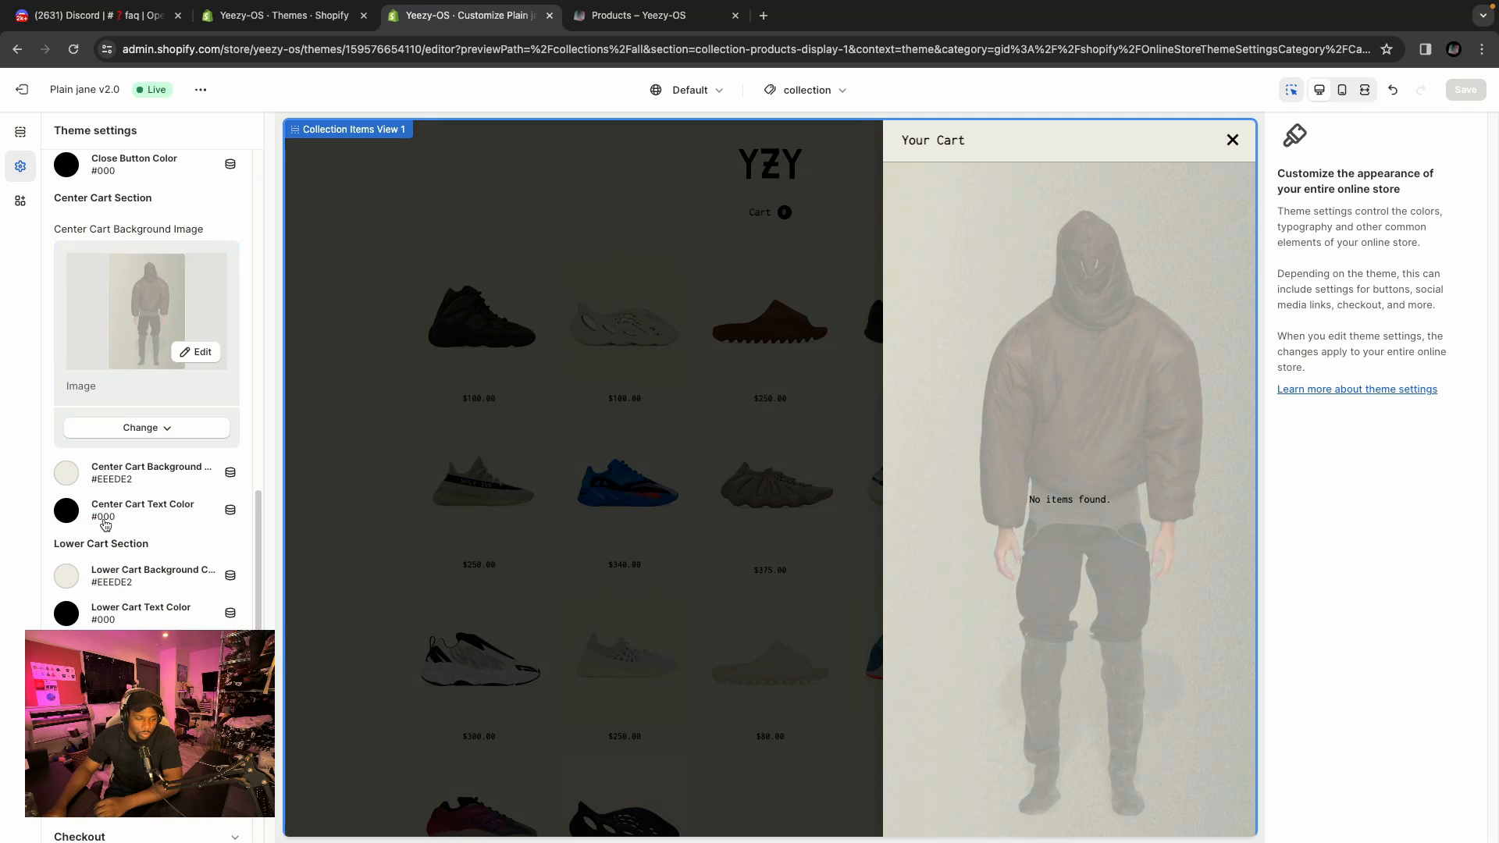
scroll(109, 529, "down", 1)
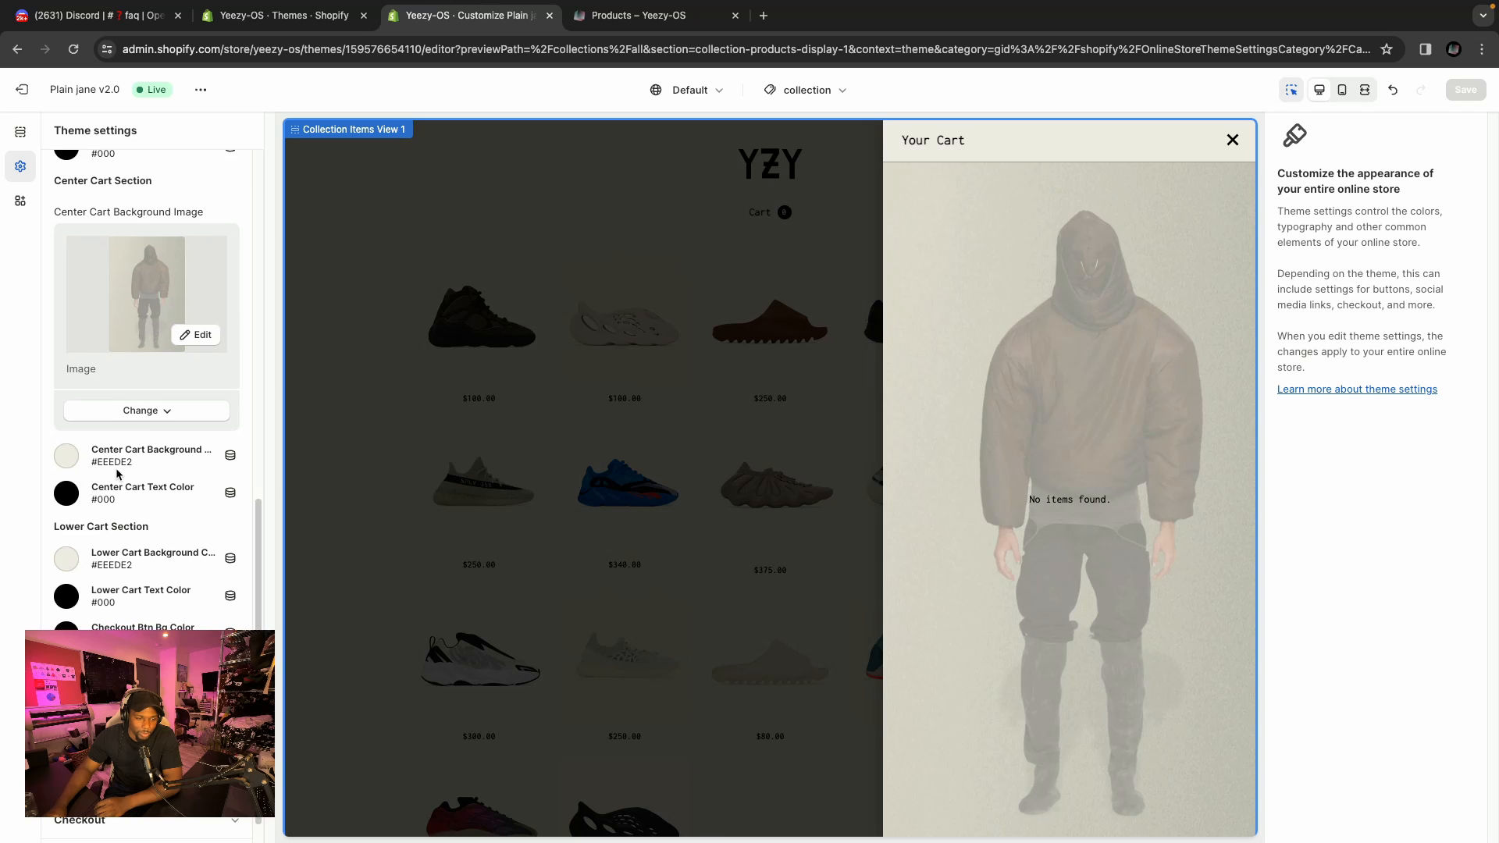
scroll(117, 473, "up", 2)
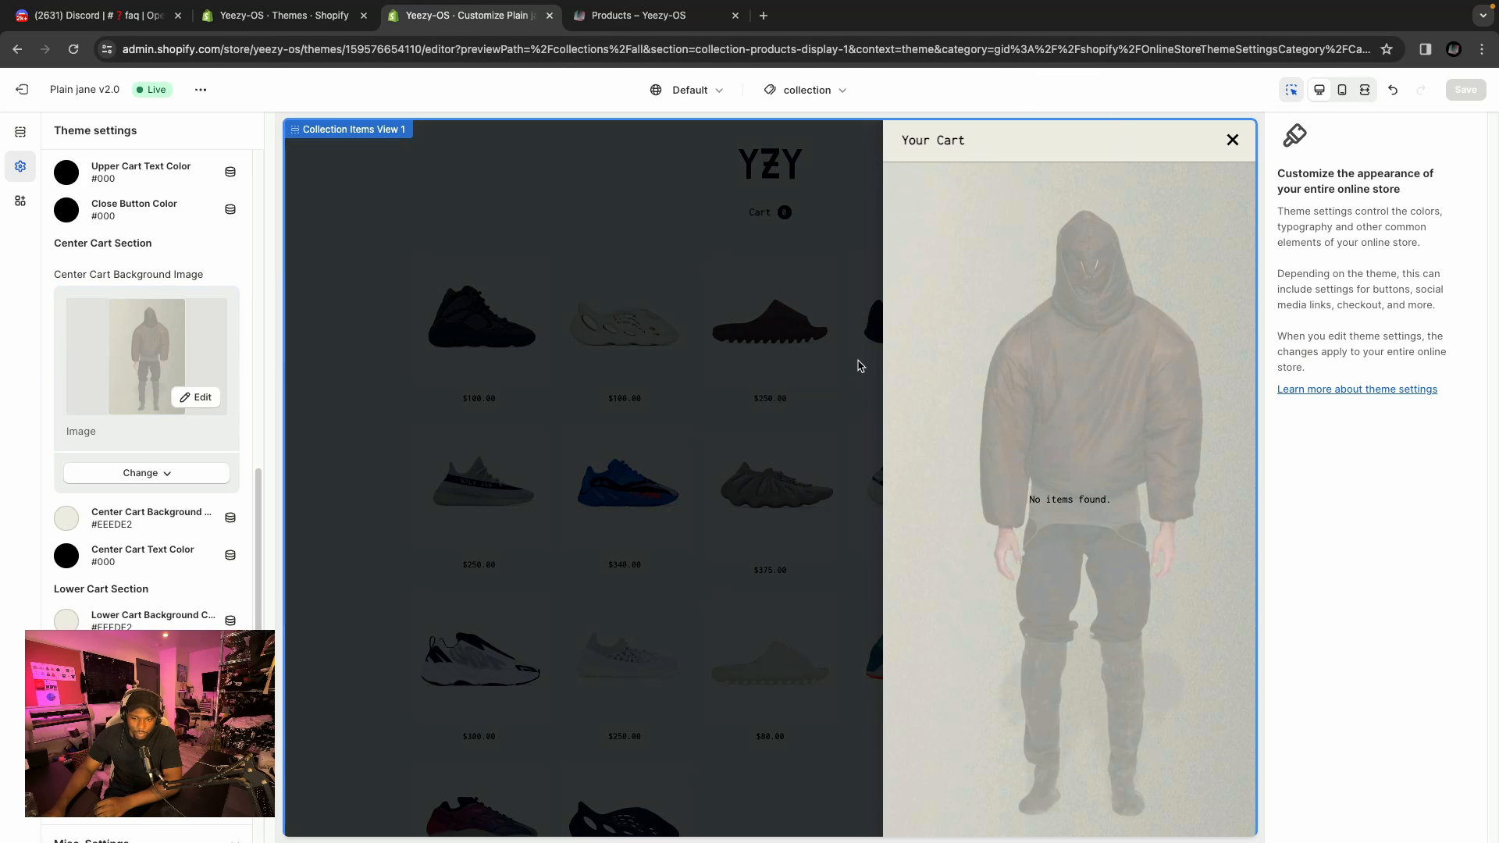
scroll(171, 502, "up", 3)
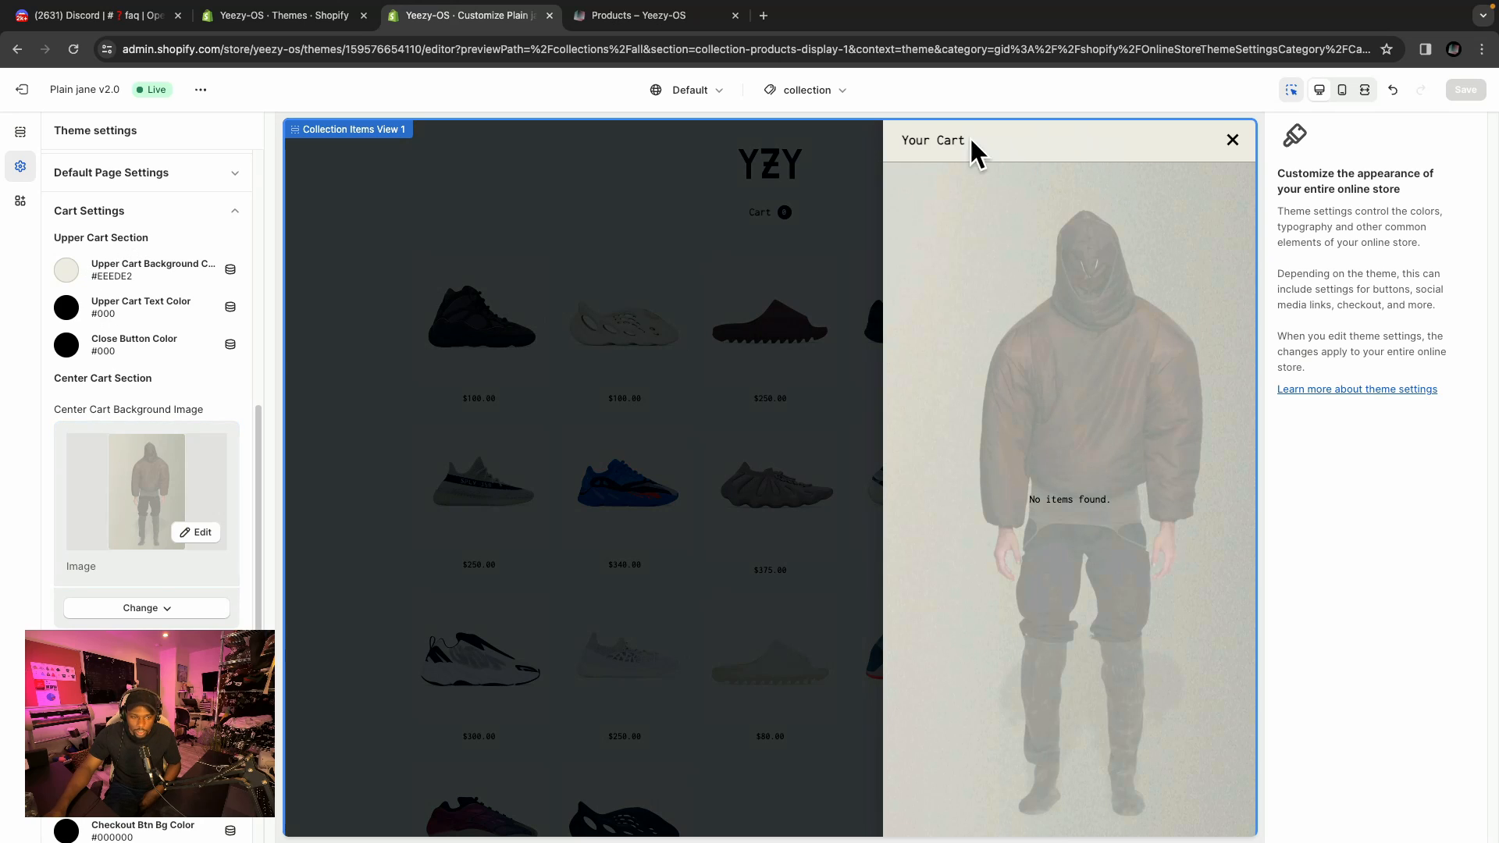
Reselect EEEDE2 as the Upper Cart Background colour.
left_click(69, 275)
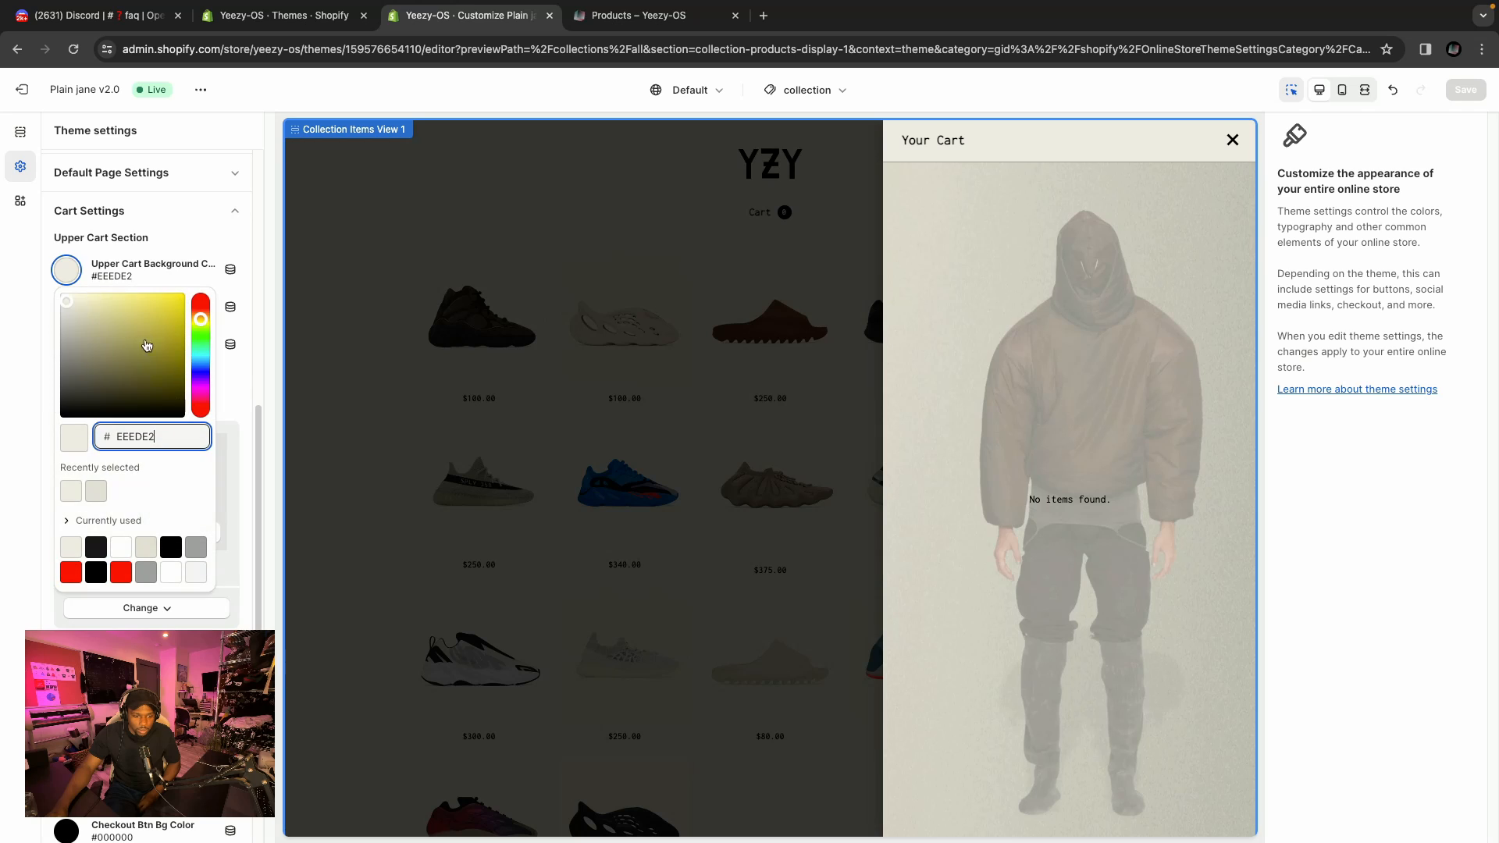
left_click(77, 490)
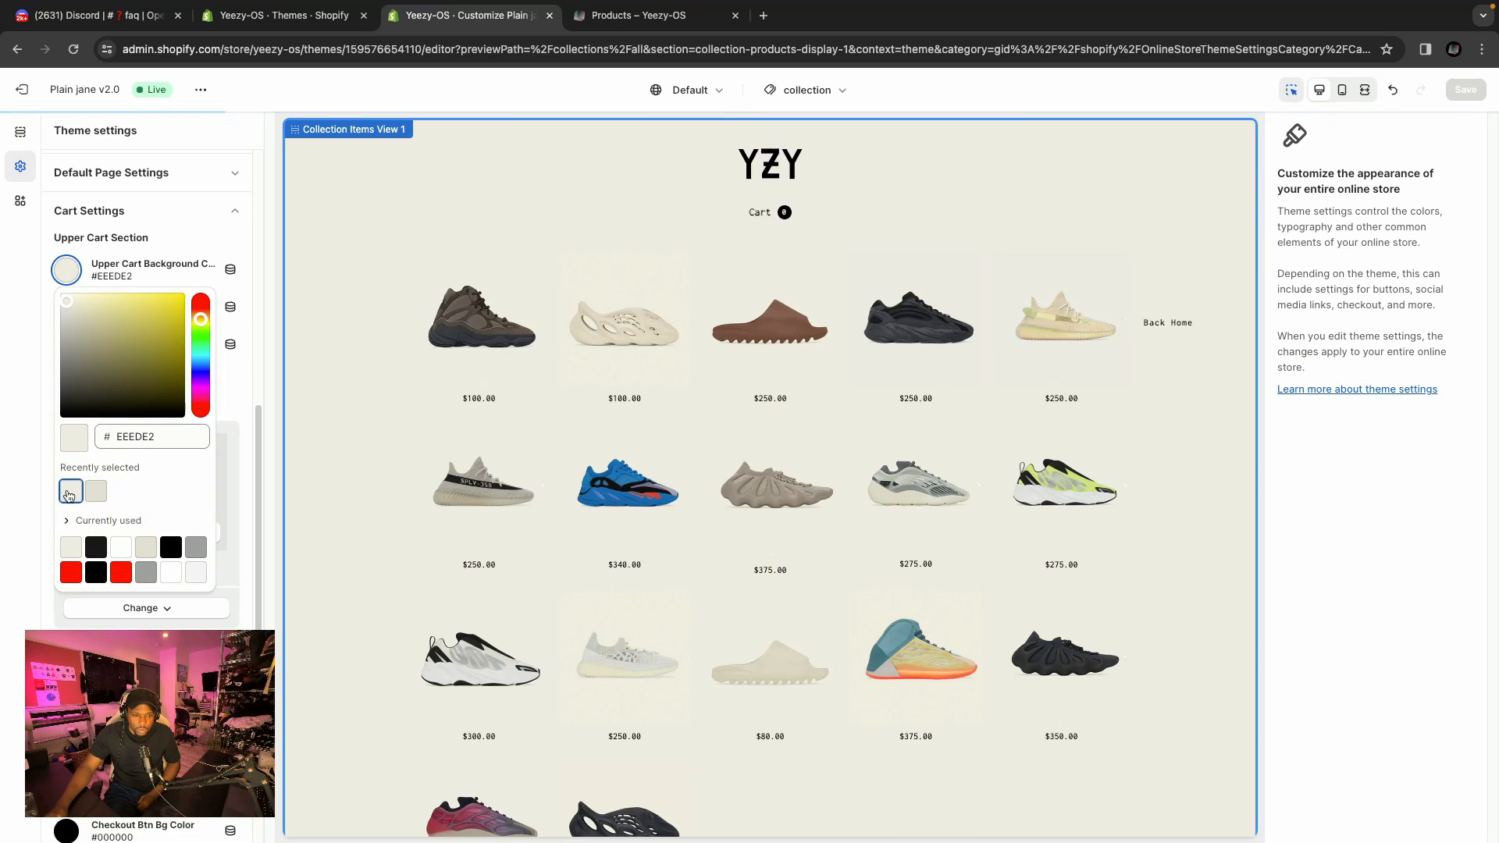
left_click(179, 264)
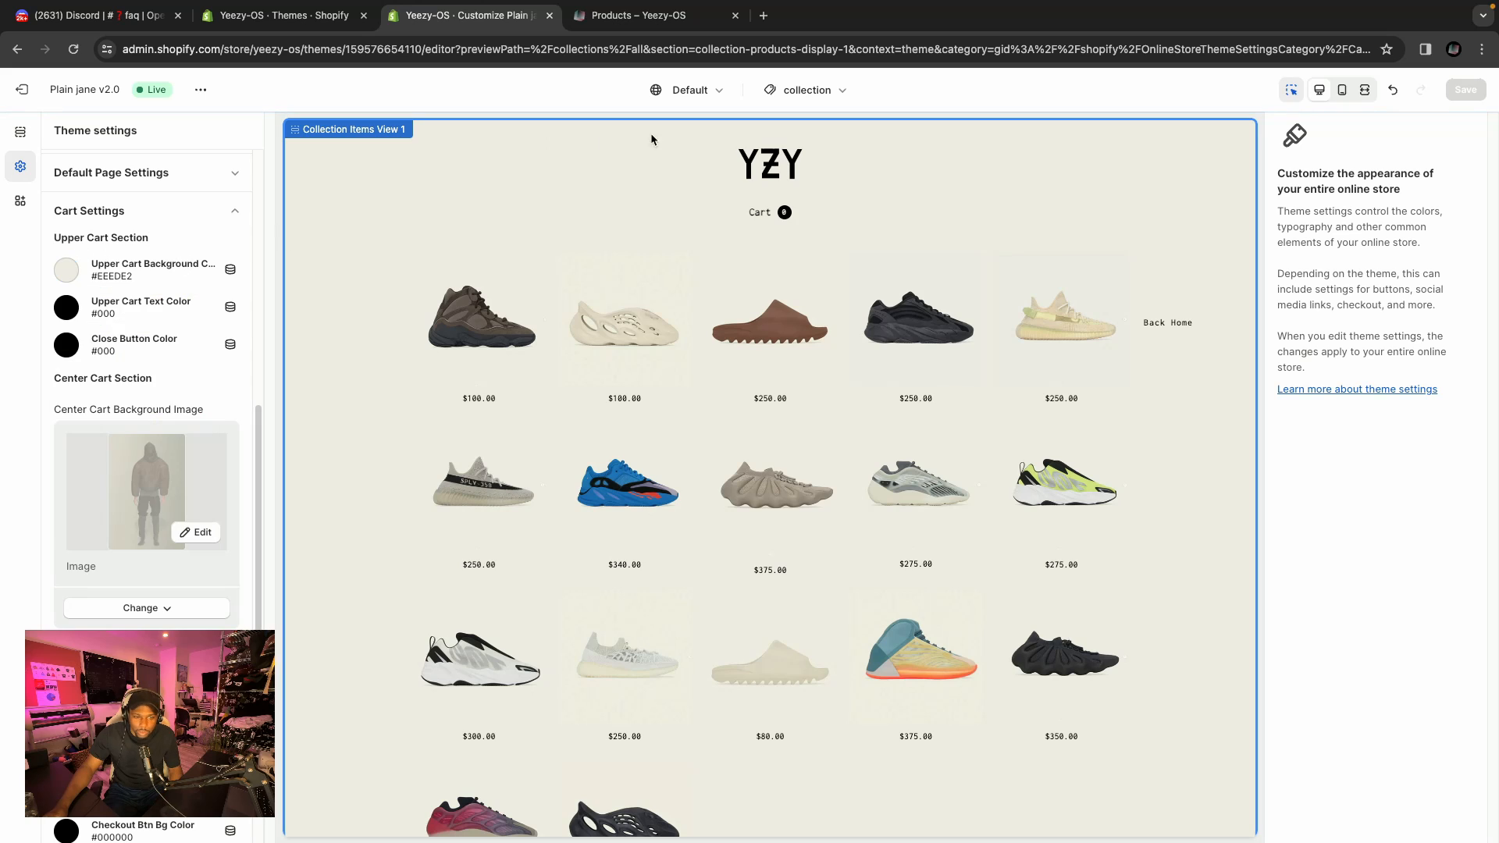
Reopen the cart drawer and inspect the lower cart and checkout button colour settings.
left_click(756, 211)
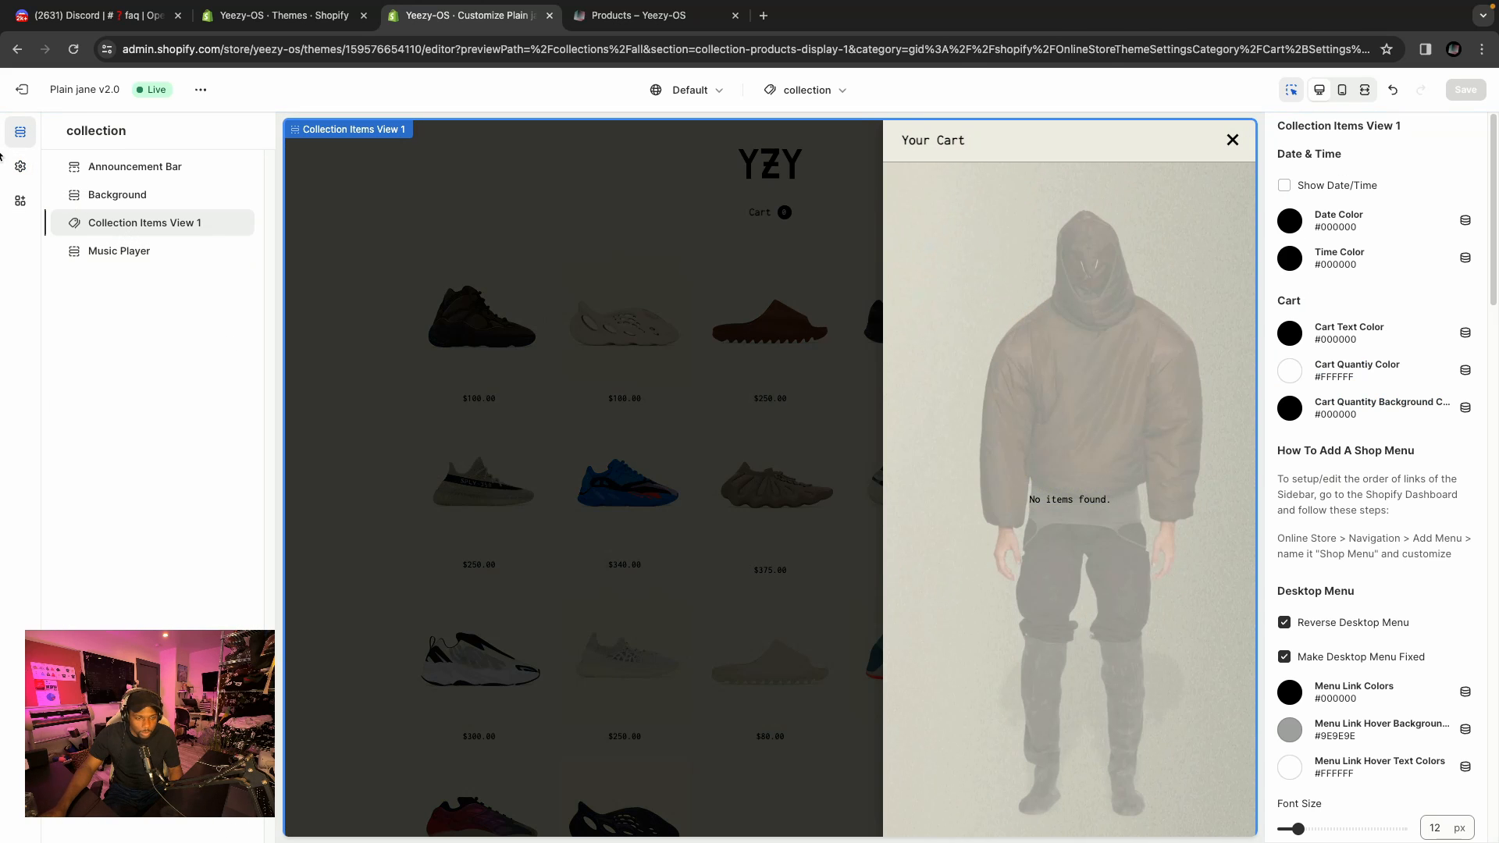
left_click(21, 171)
scroll(126, 312, "down", 8)
scroll(126, 208, "down", 1)
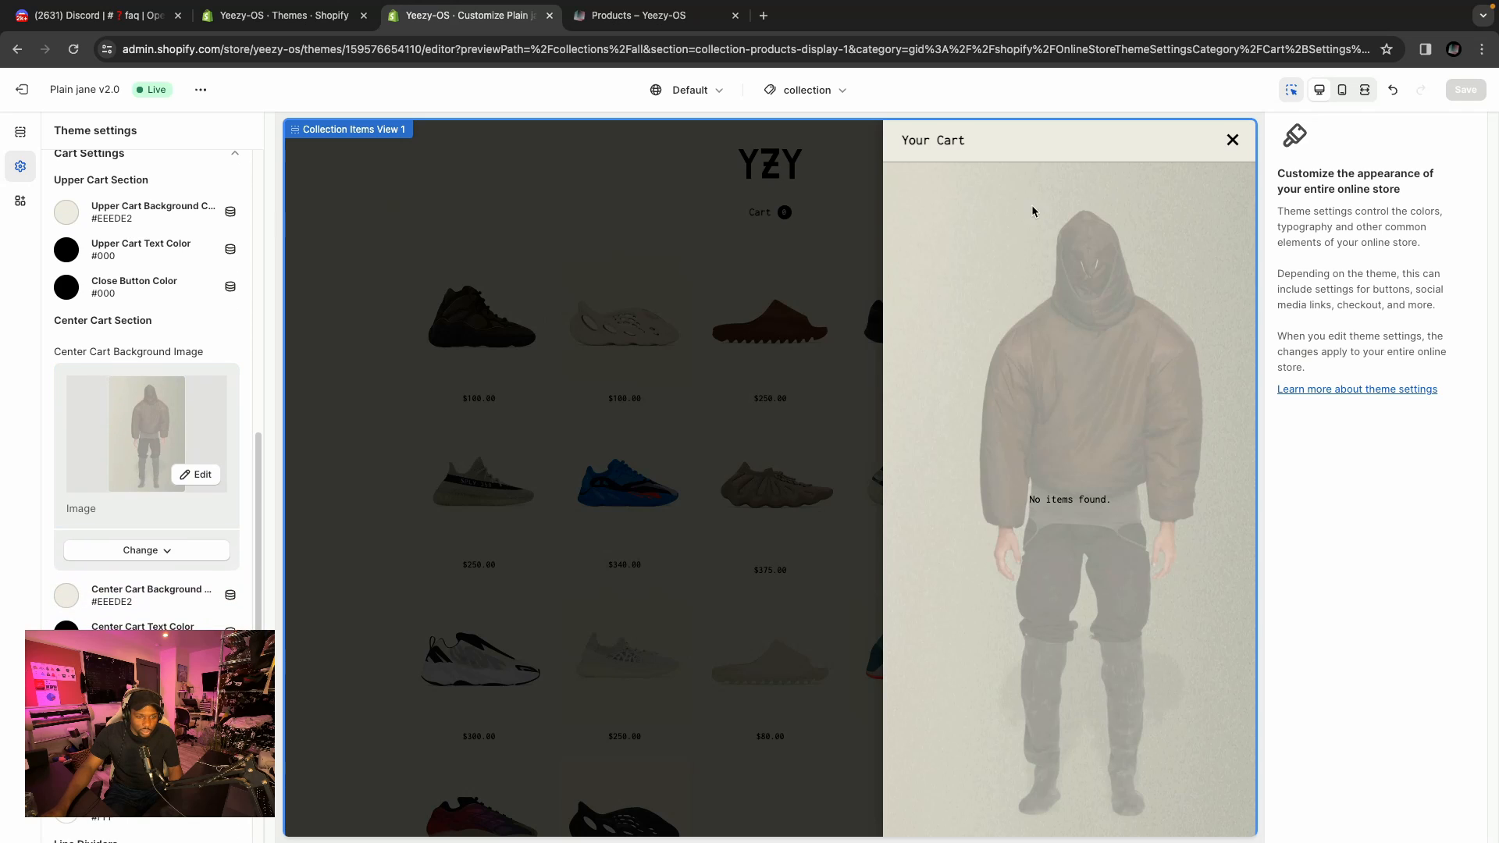
scroll(120, 484, "down", 1)
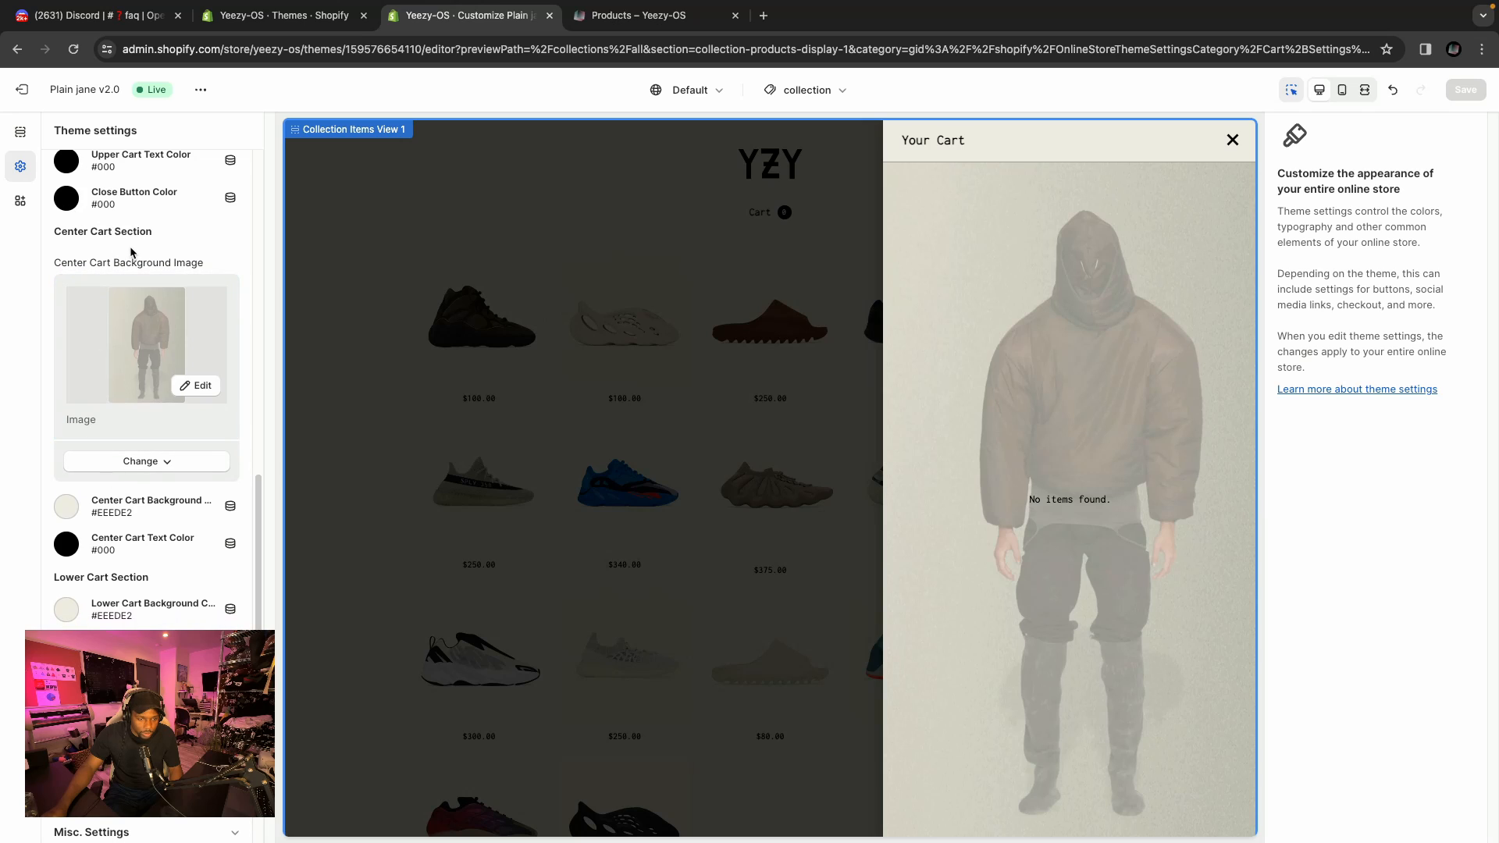
scroll(127, 537, "down", 1)
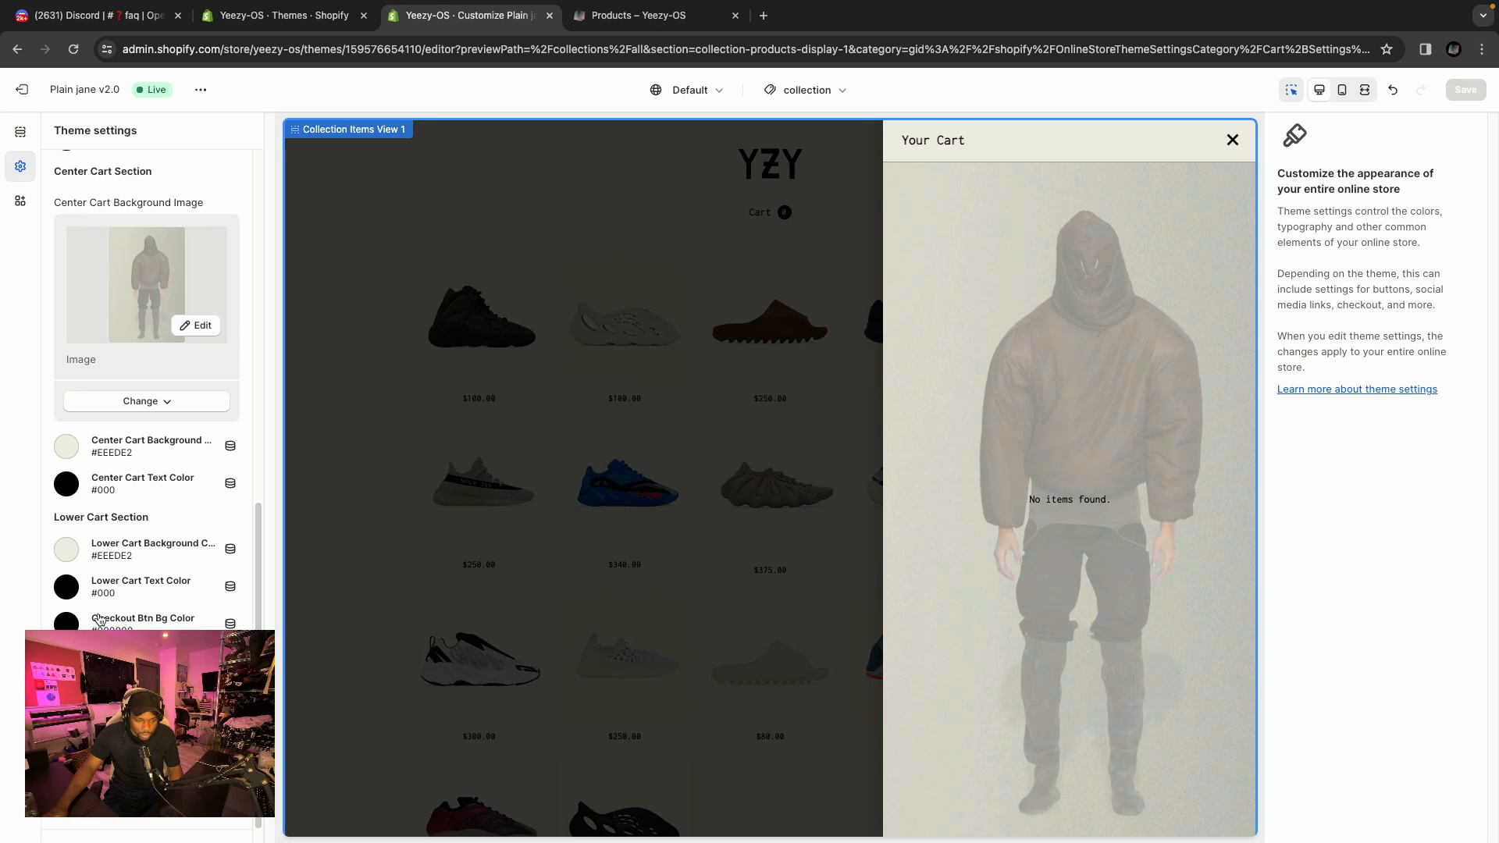
scroll(105, 617, "down", 1)
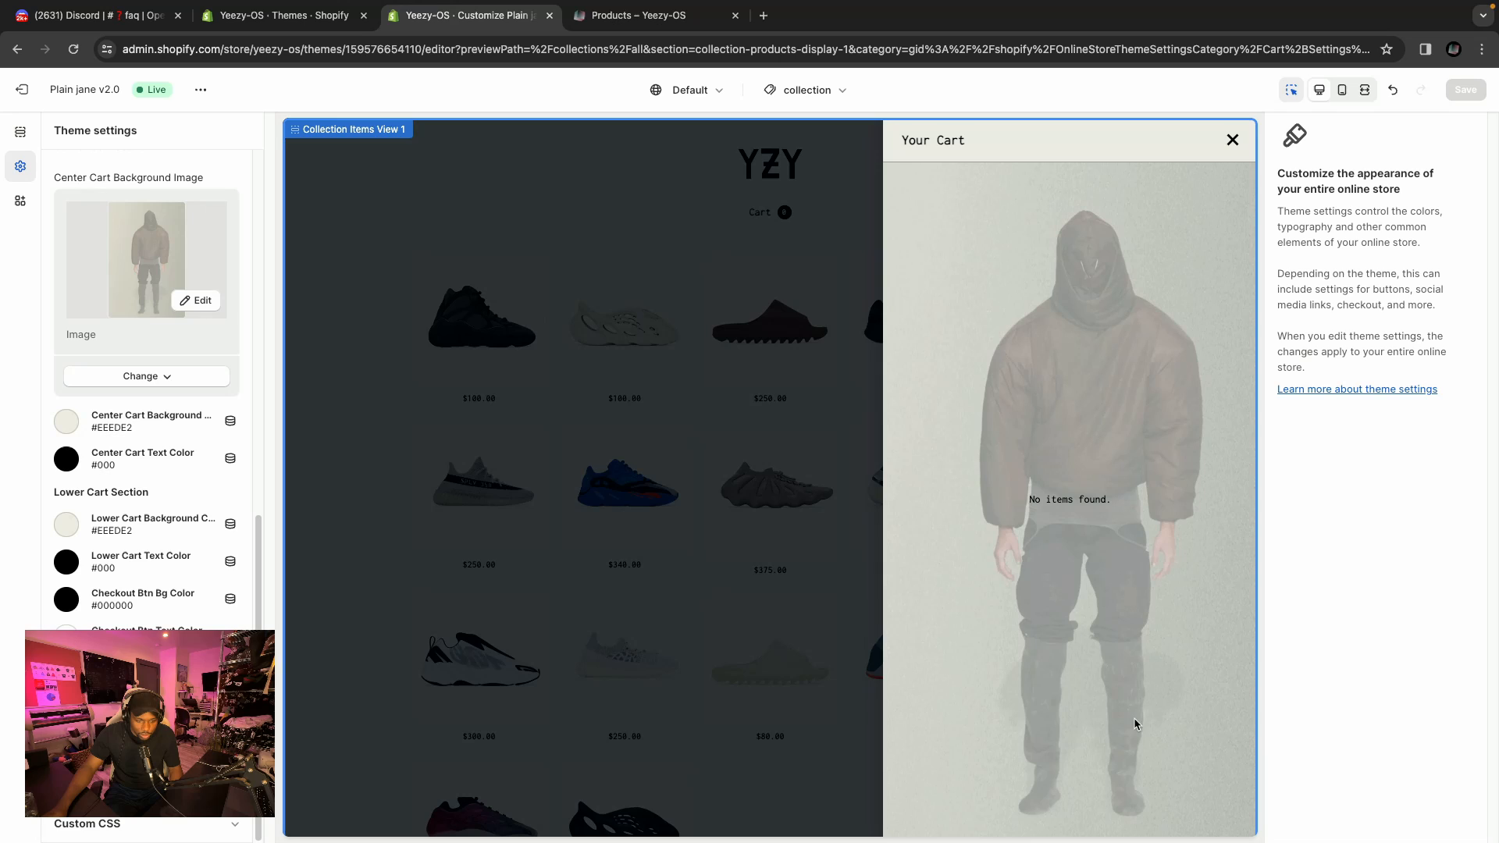
scroll(1136, 724, "down", 1)
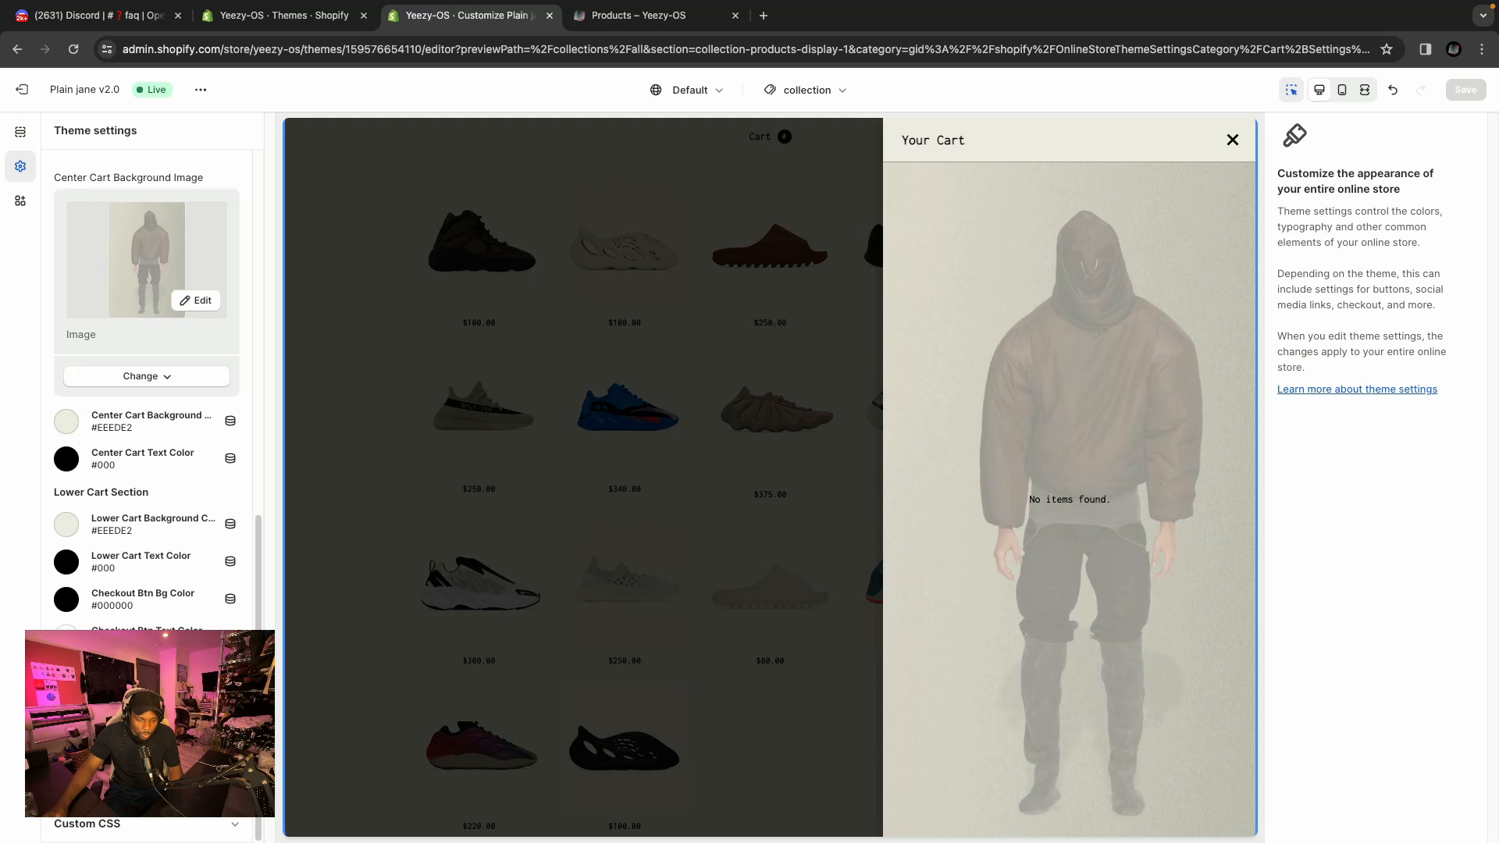
left_click(66, 674)
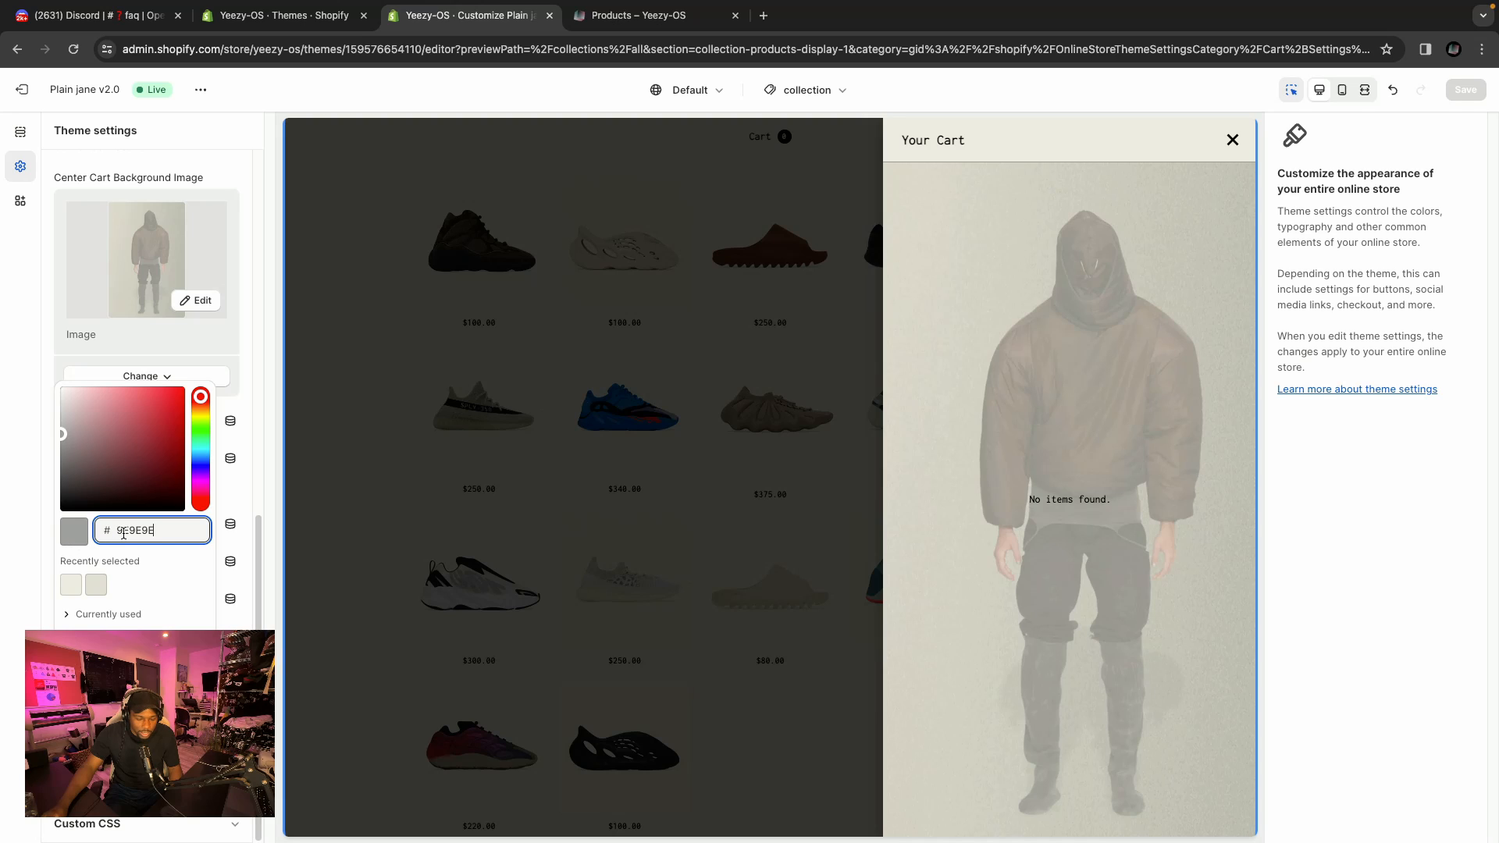
left_click(248, 392)
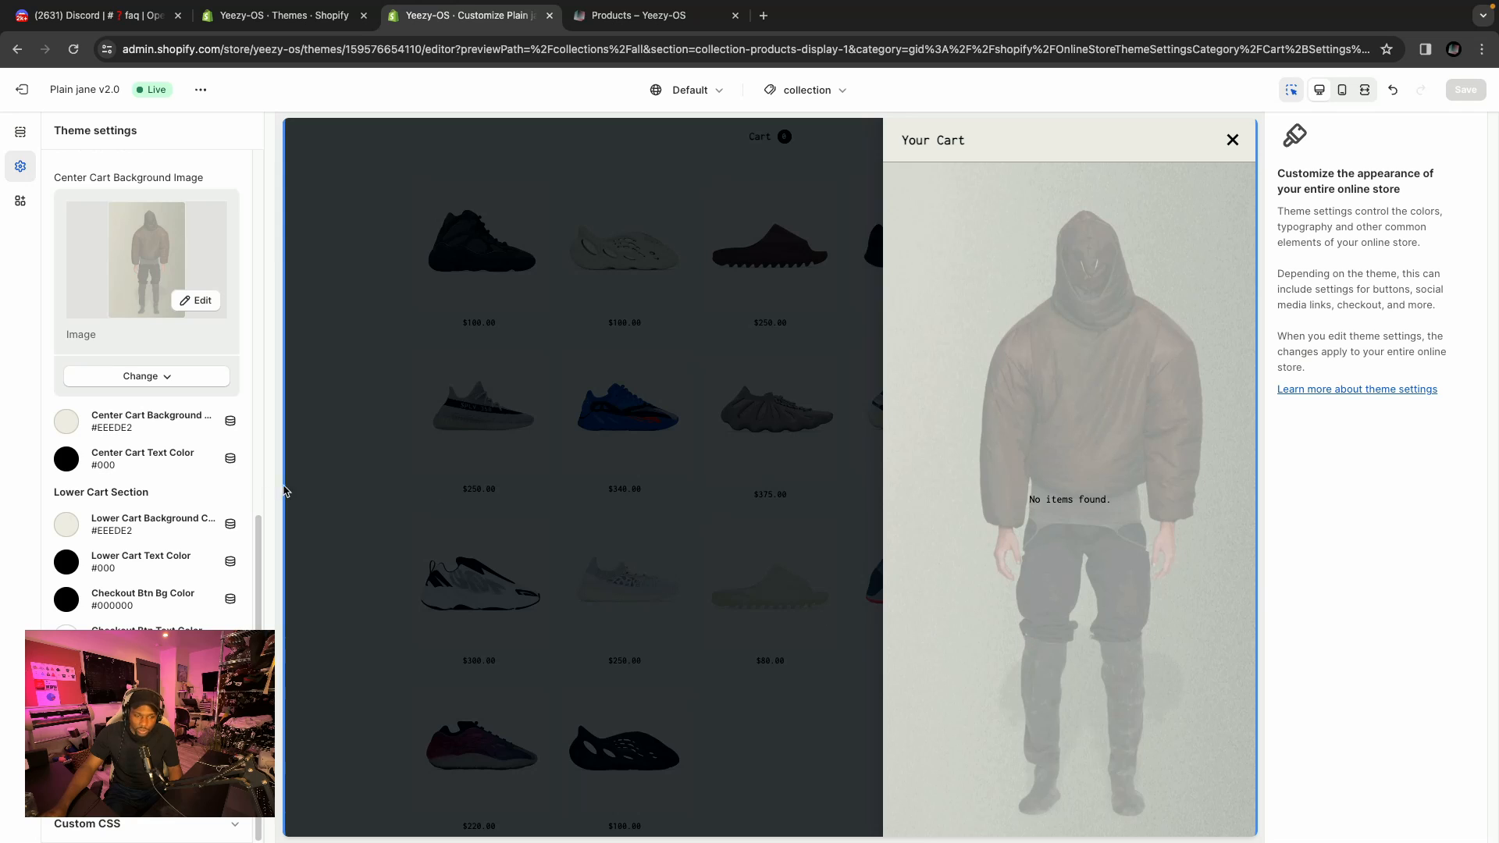
Return to the collection sections, close the cart drawer and scroll through the collection preview.
scroll(147, 391, "up", 10)
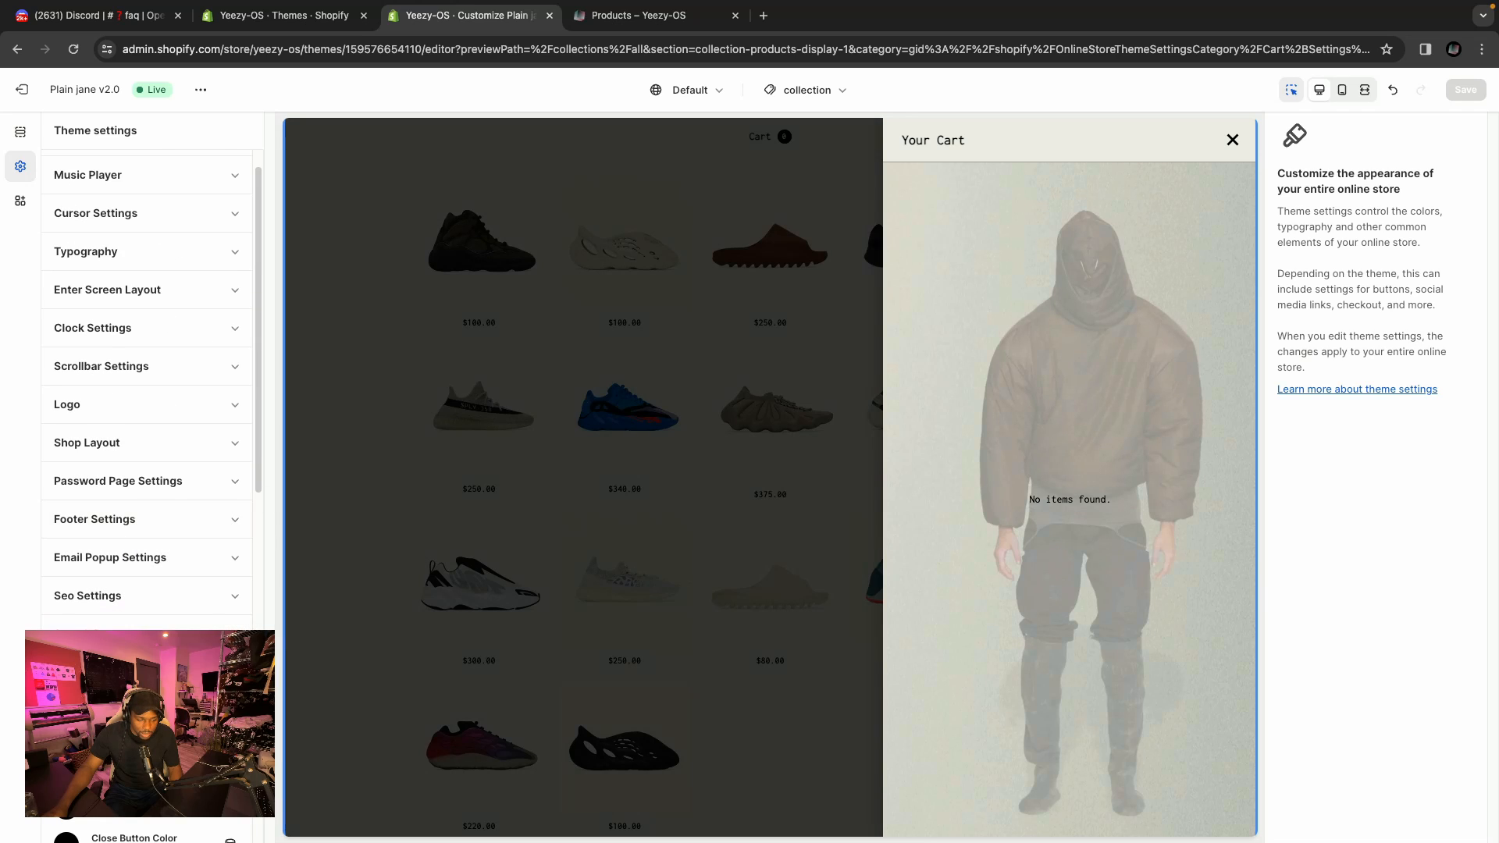
left_click(147, 672)
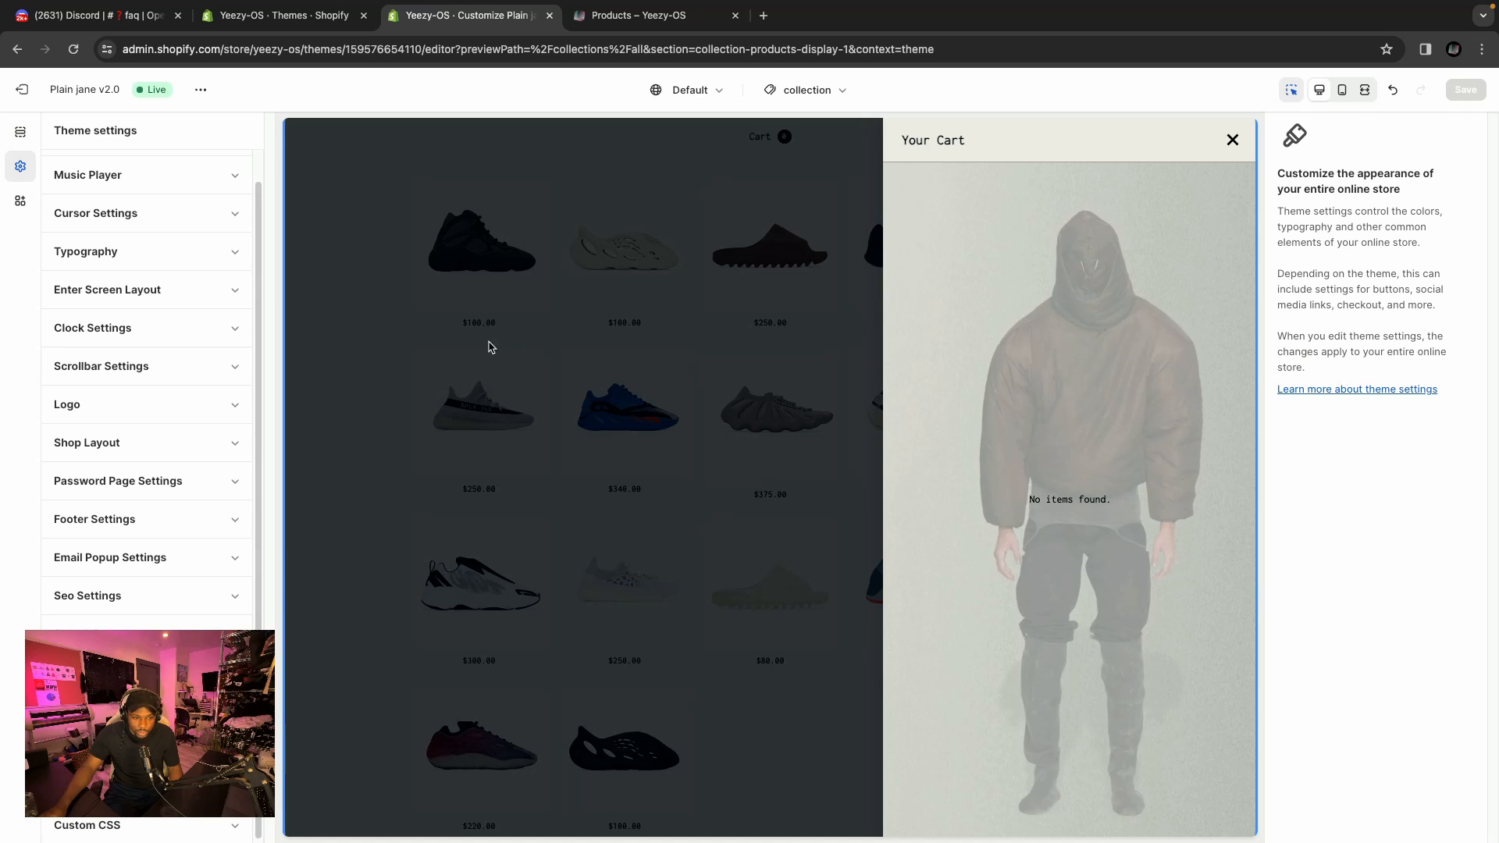
scroll(253, 345, "up", 2)
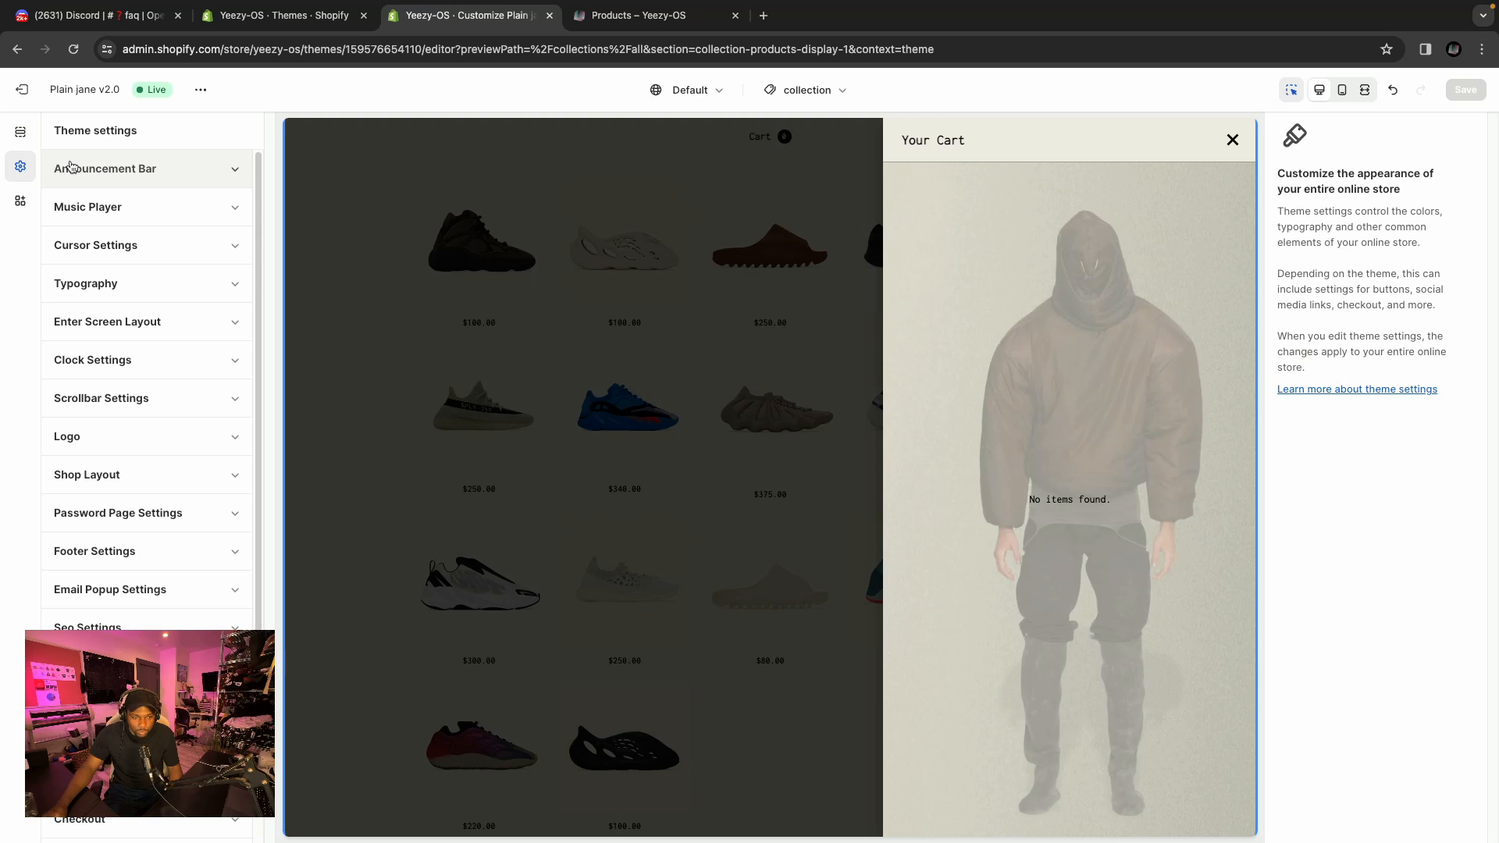
left_click(20, 131)
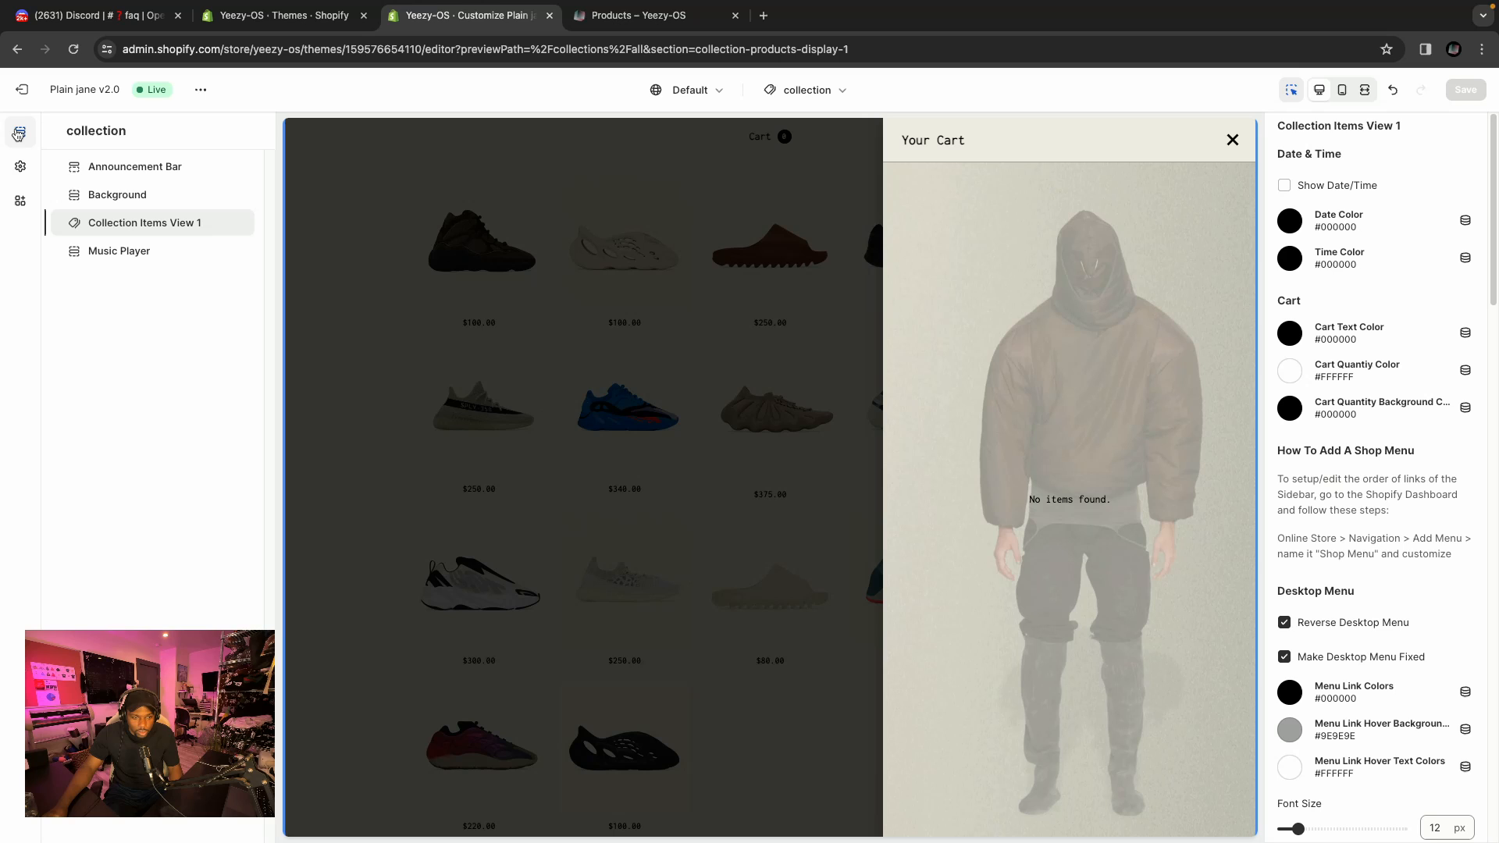
left_click(1232, 141)
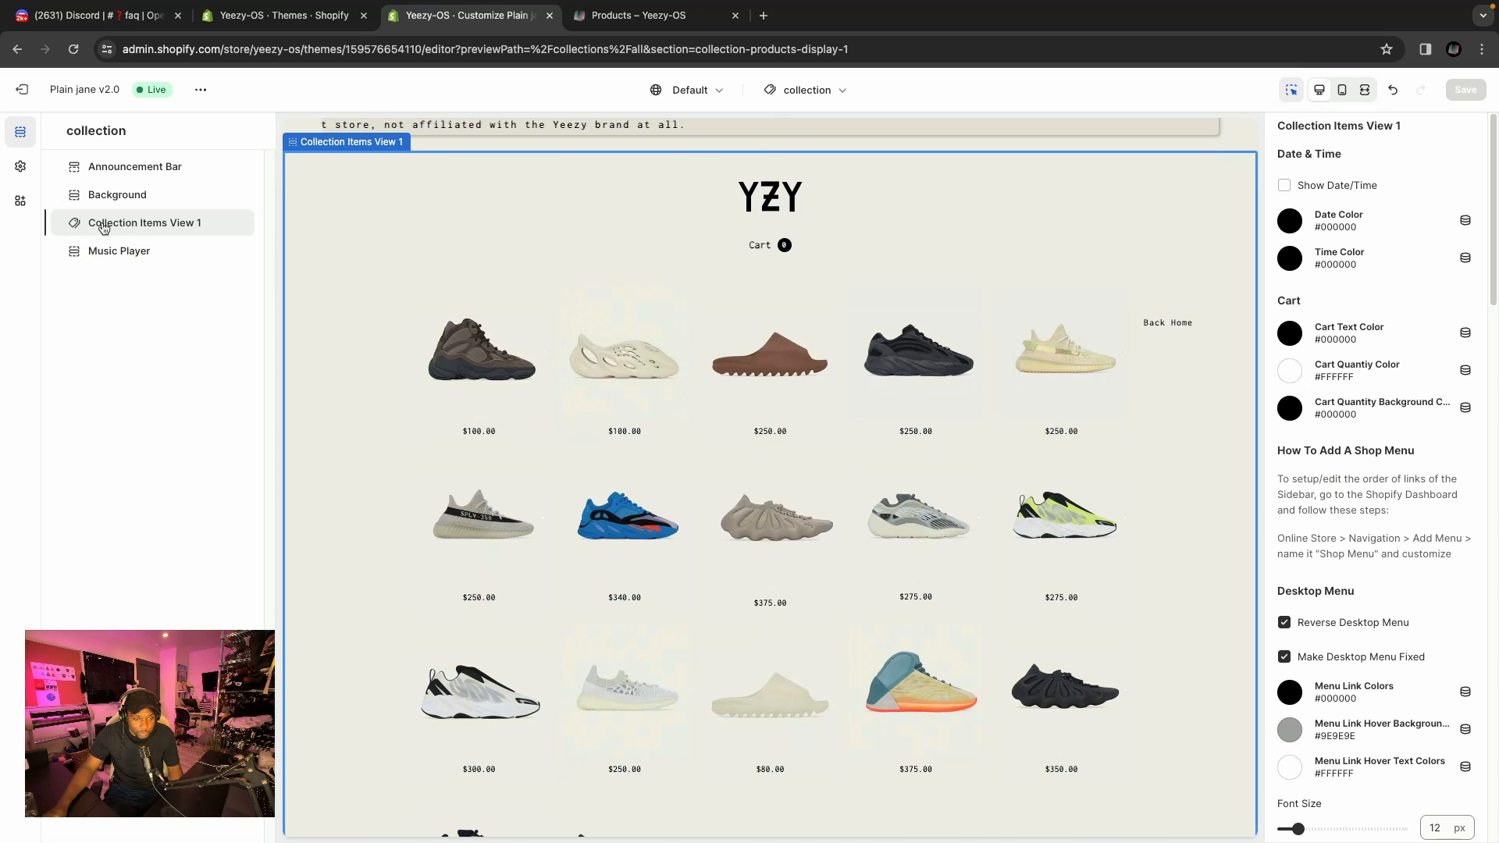
scroll(986, 351, "down", 2)
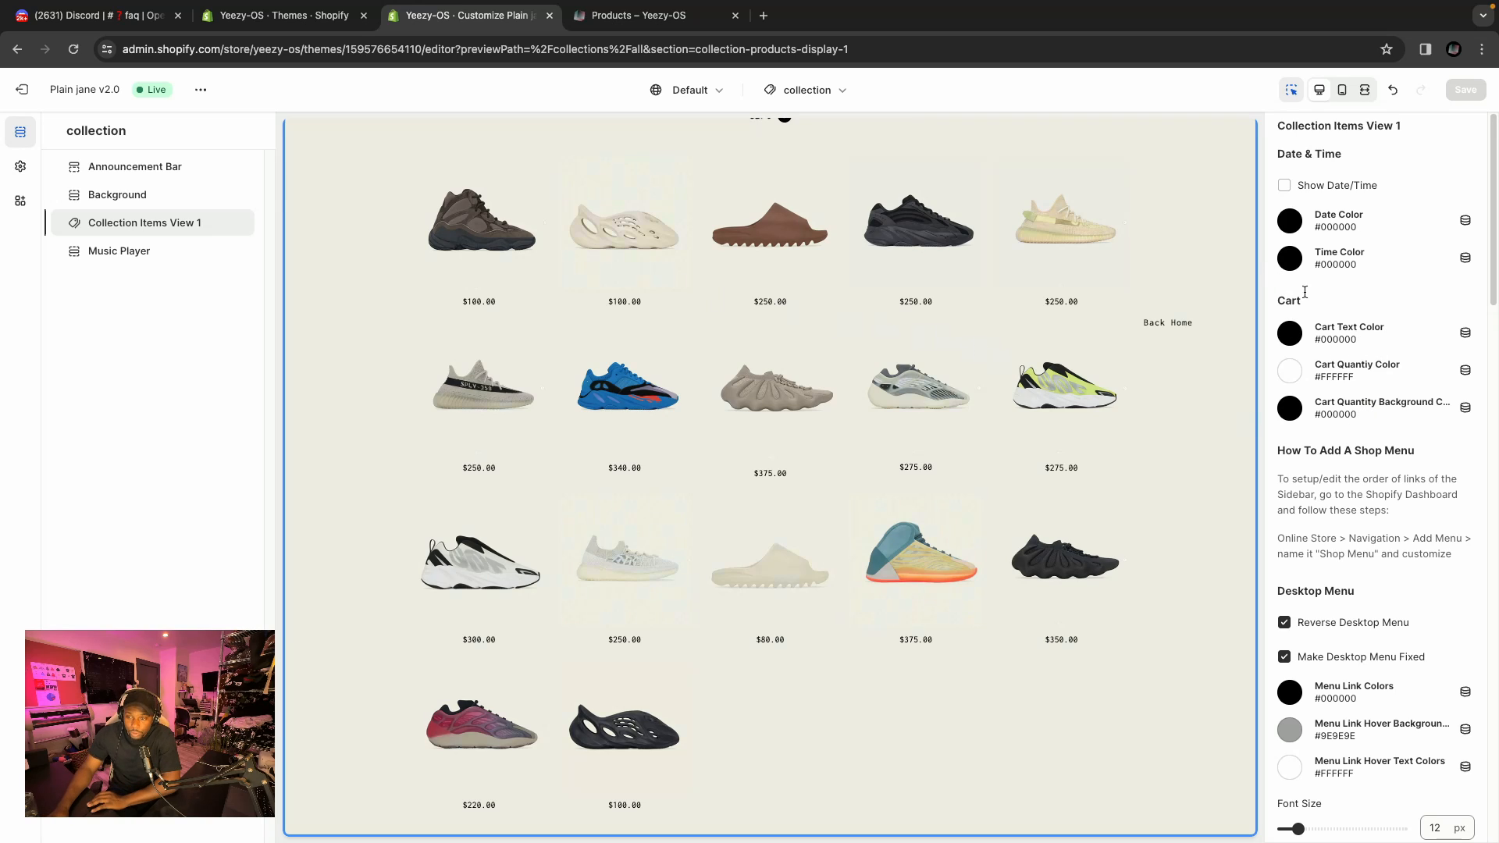
scroll(860, 301, "up", 2)
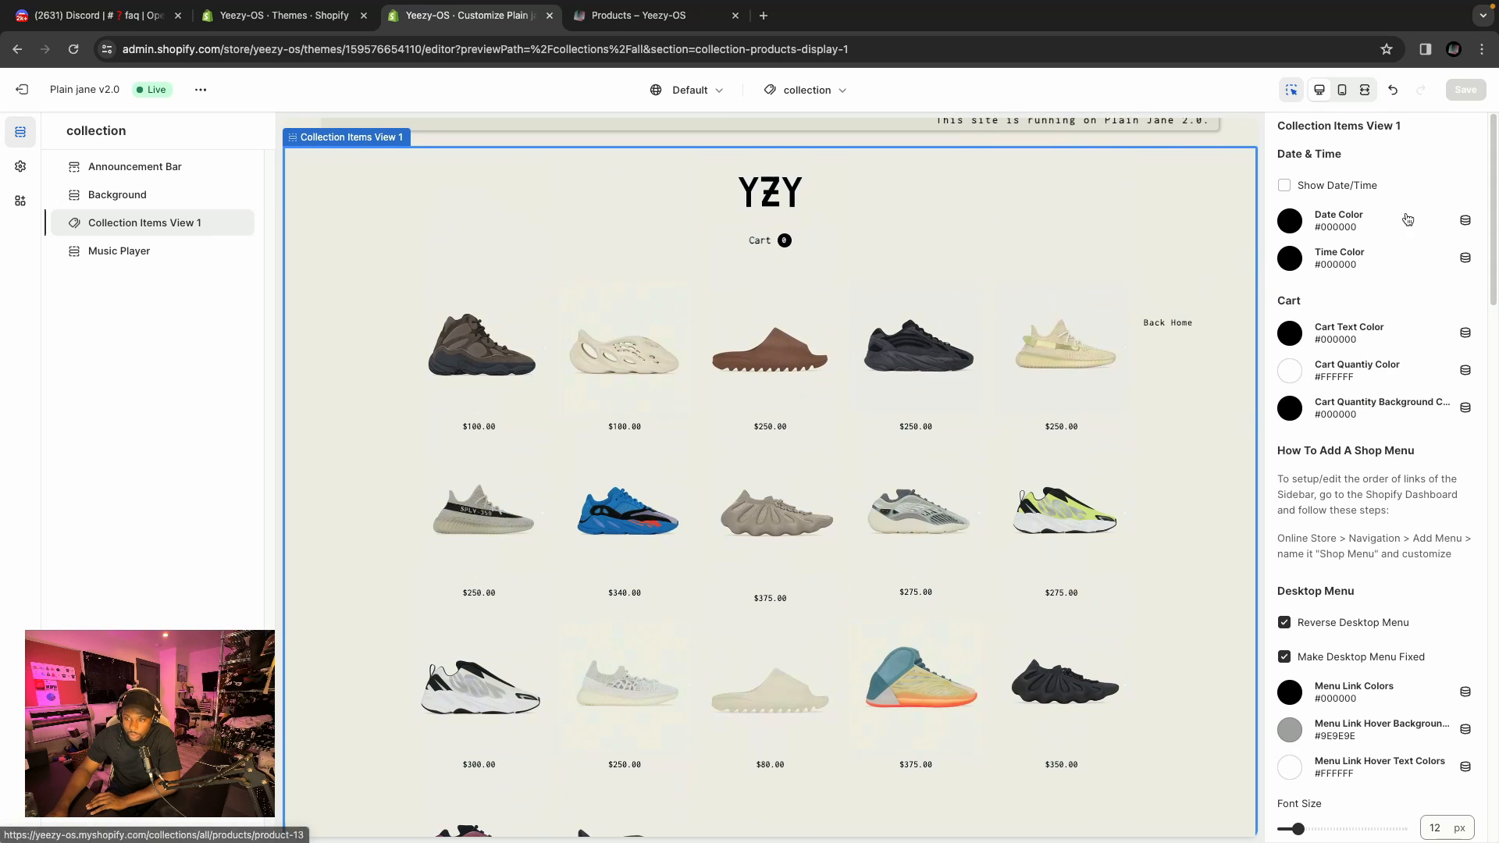
scroll(1392, 248, "down", 1)
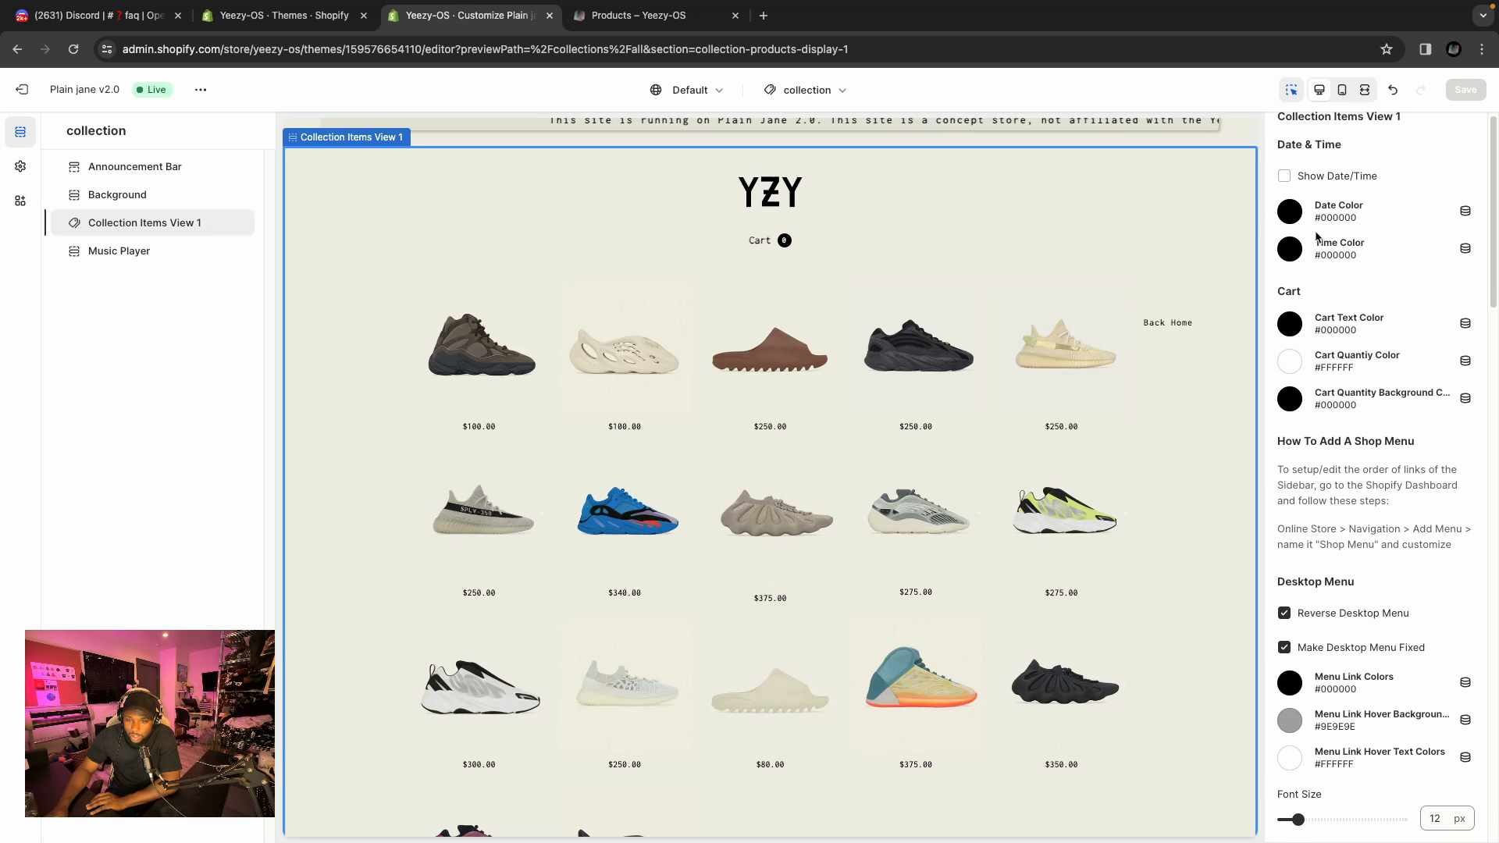
Scroll through the Collection Items View 1 settings and read the shop menu setup instructions.
scroll(1342, 249, "down", 2)
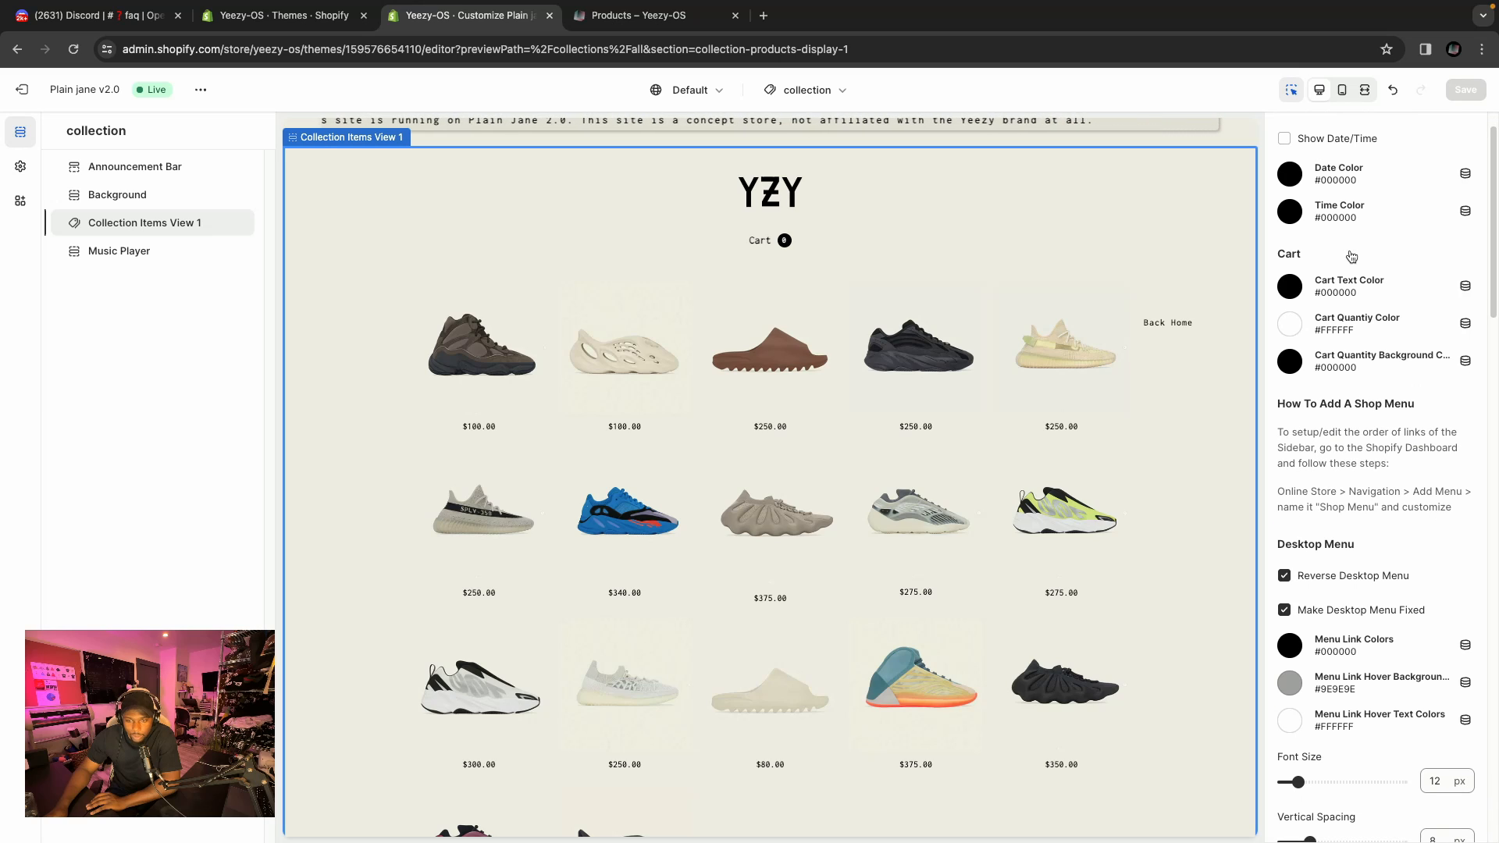
scroll(1351, 257, "down", 4)
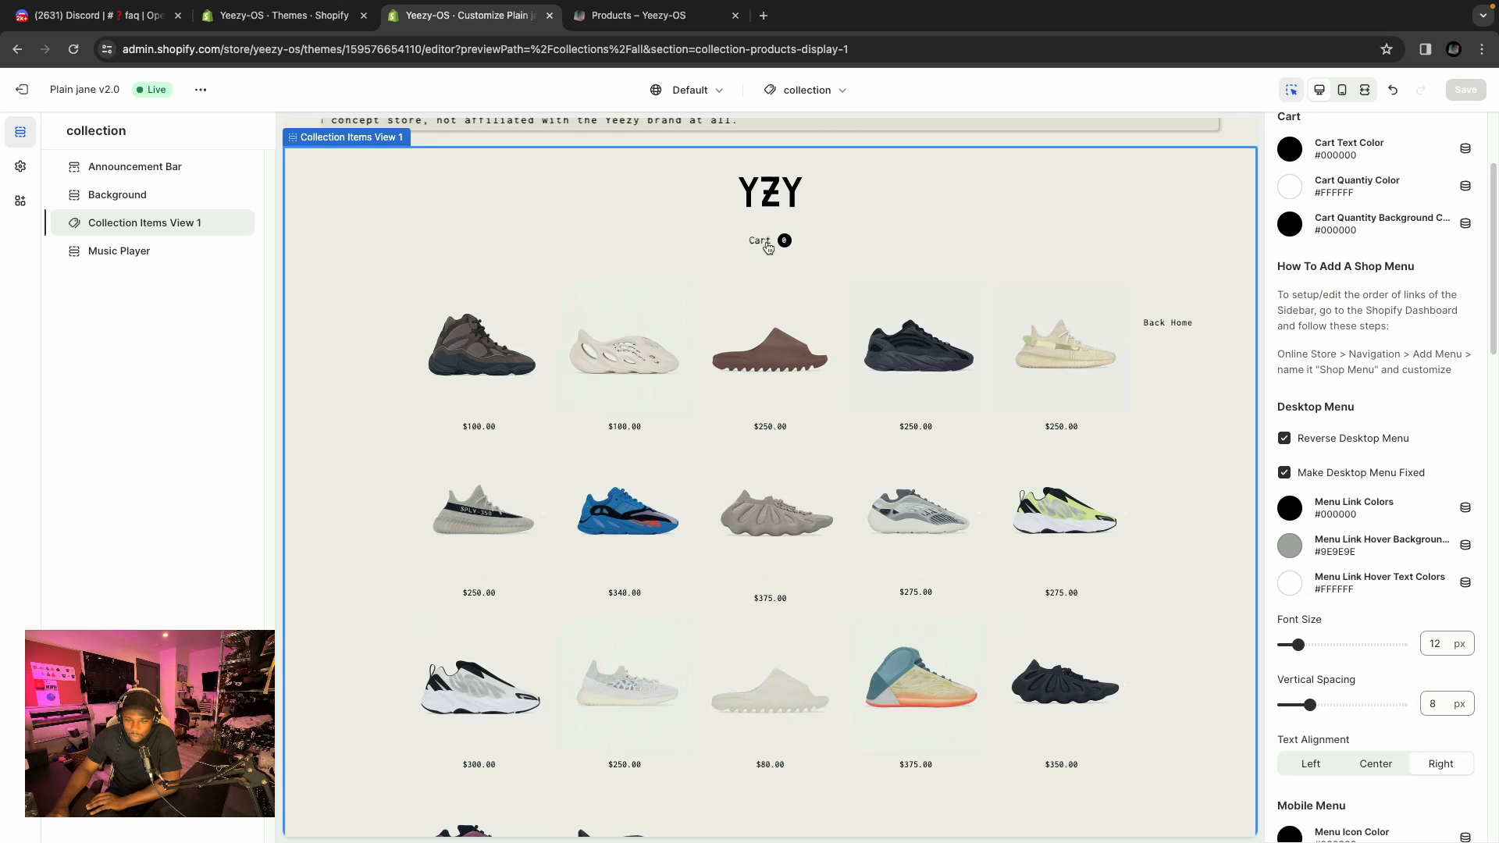
scroll(1316, 183, "down", 1)
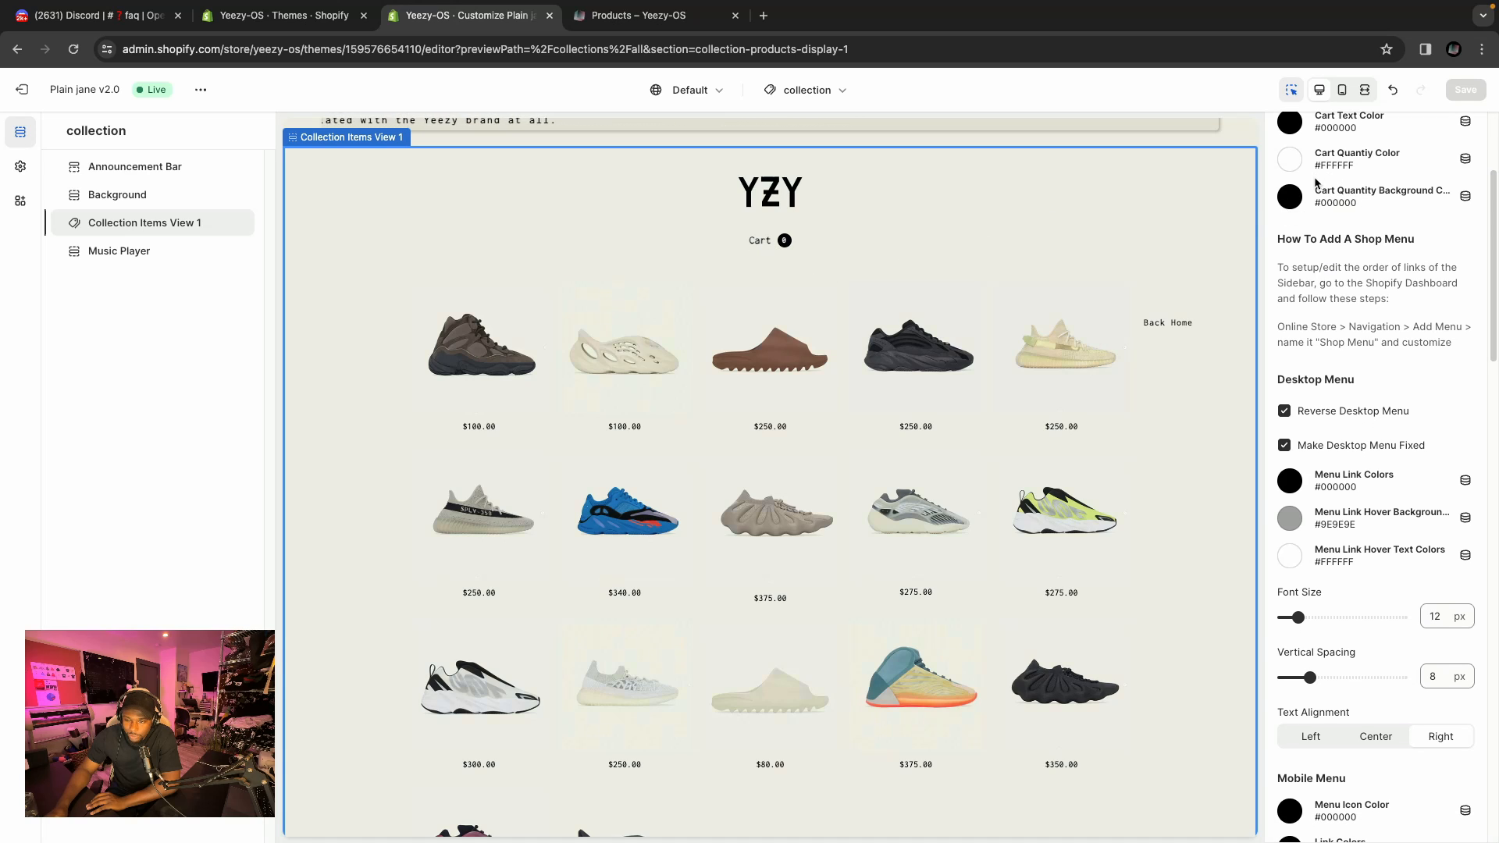
scroll(1415, 352, "down", 2)
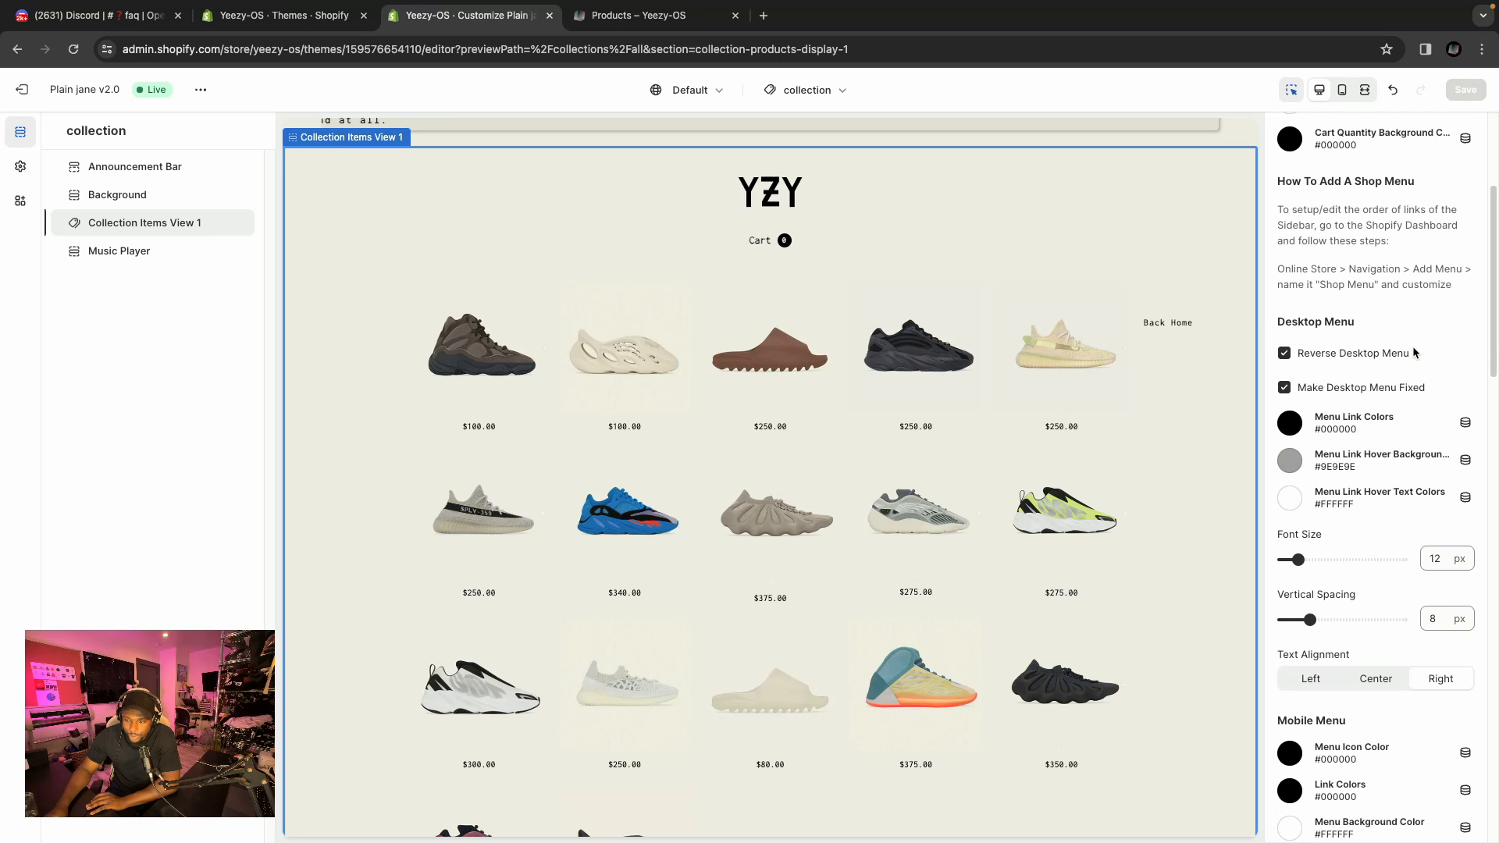
scroll(1414, 353, "down", 2)
scroll(1231, 311, "down", 2)
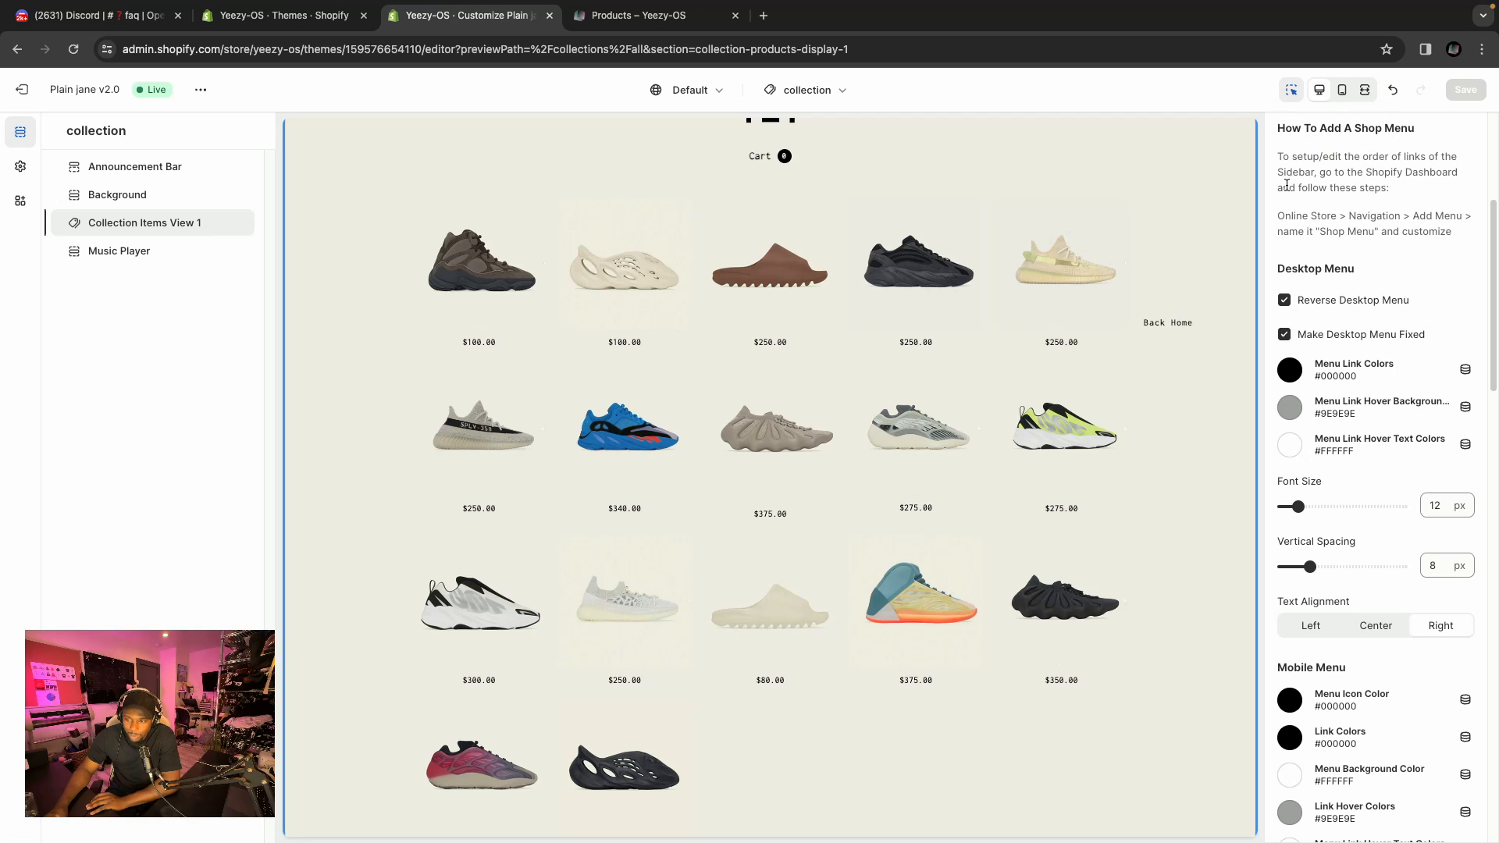
left_click_drag(1277, 155, 1463, 236)
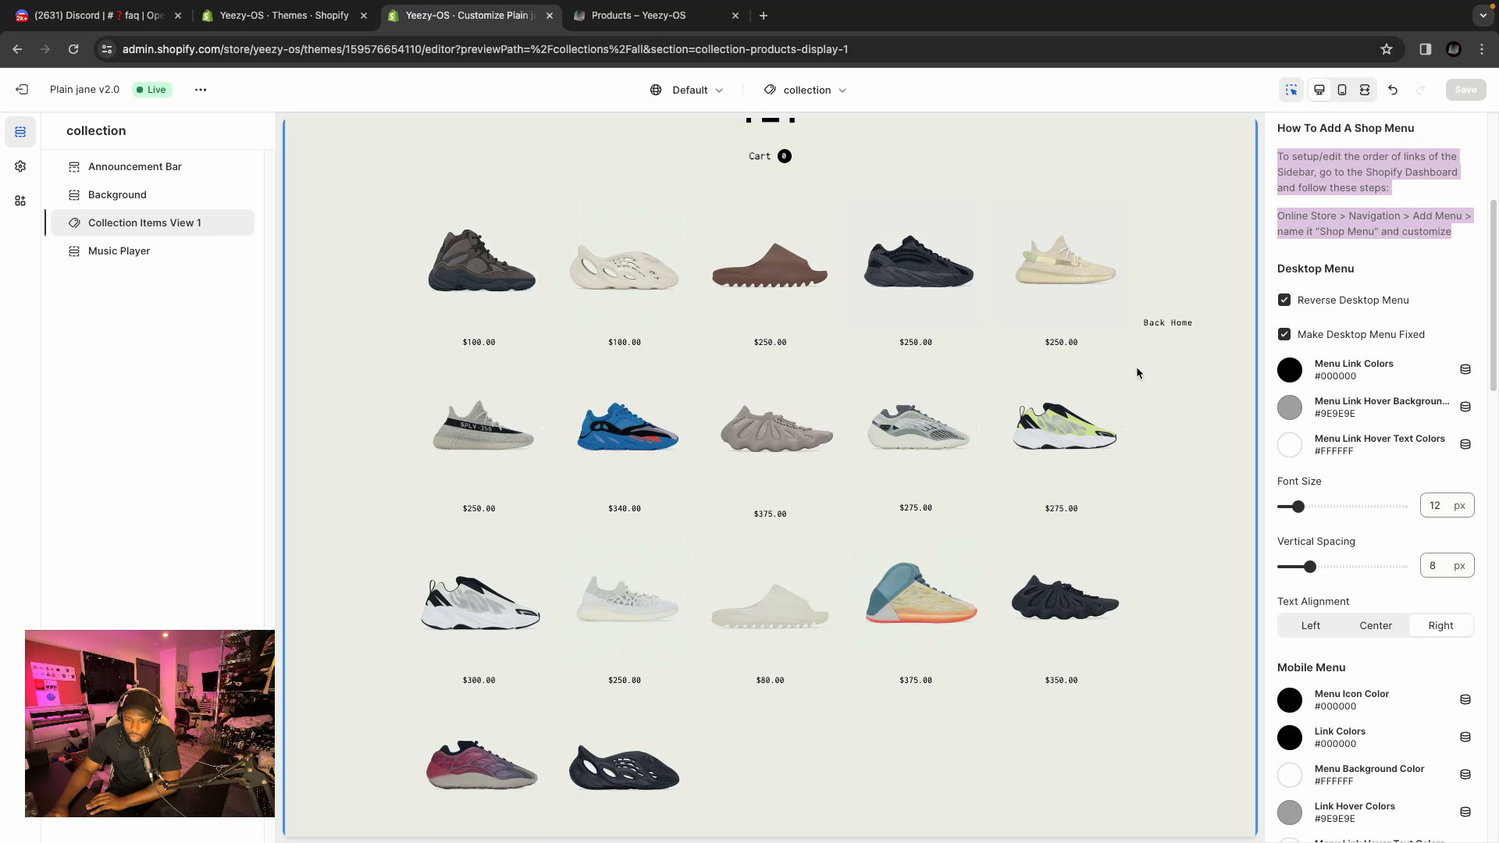
left_click(1408, 186)
scroll(1383, 241, "down", 1)
scroll(1383, 247, "down", 2)
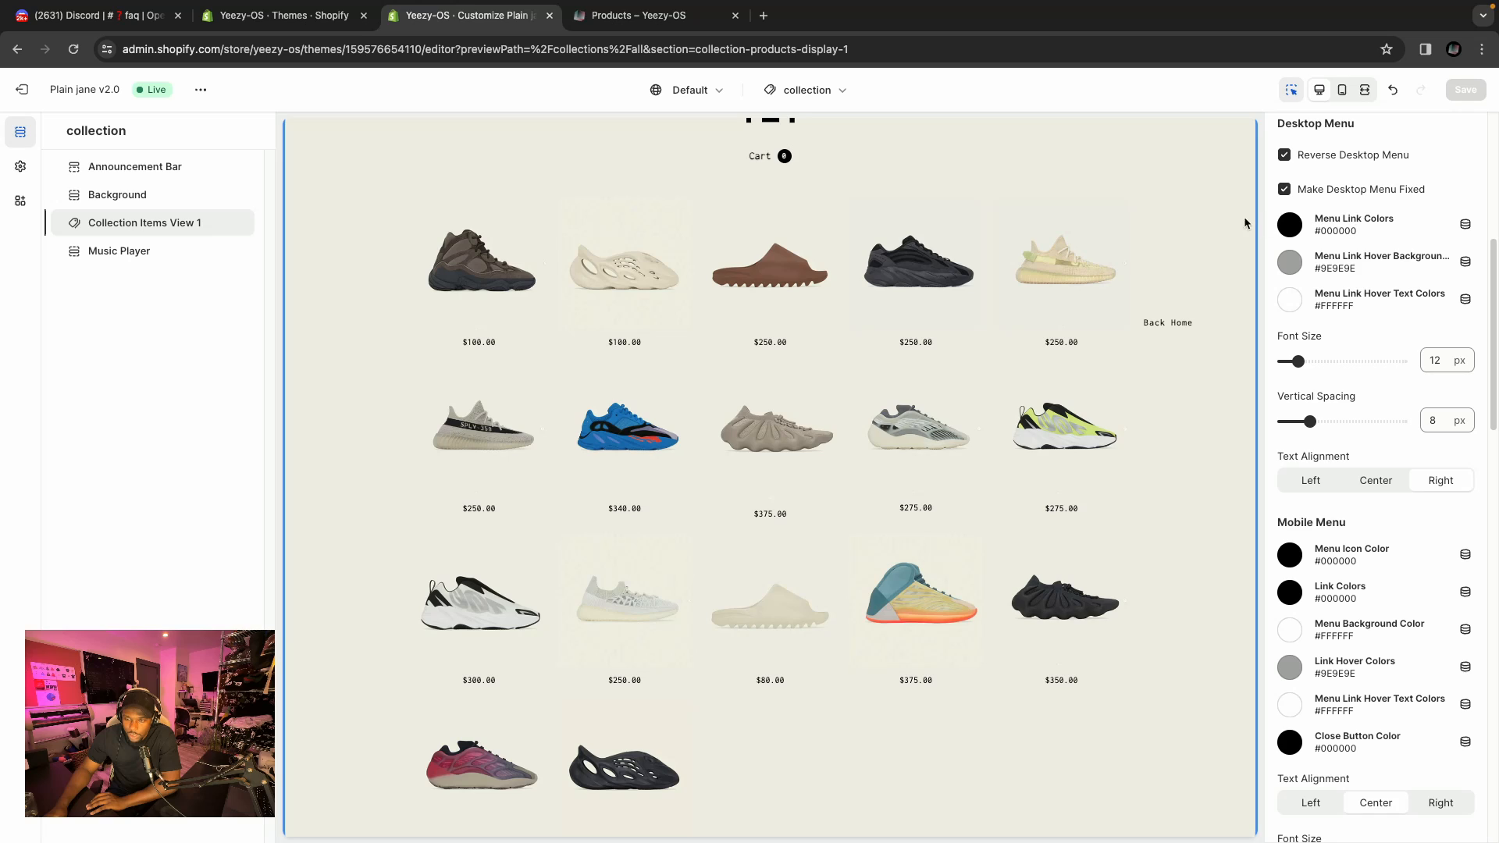
scroll(1173, 236, "up", 1)
scroll(1288, 256, "up", 4)
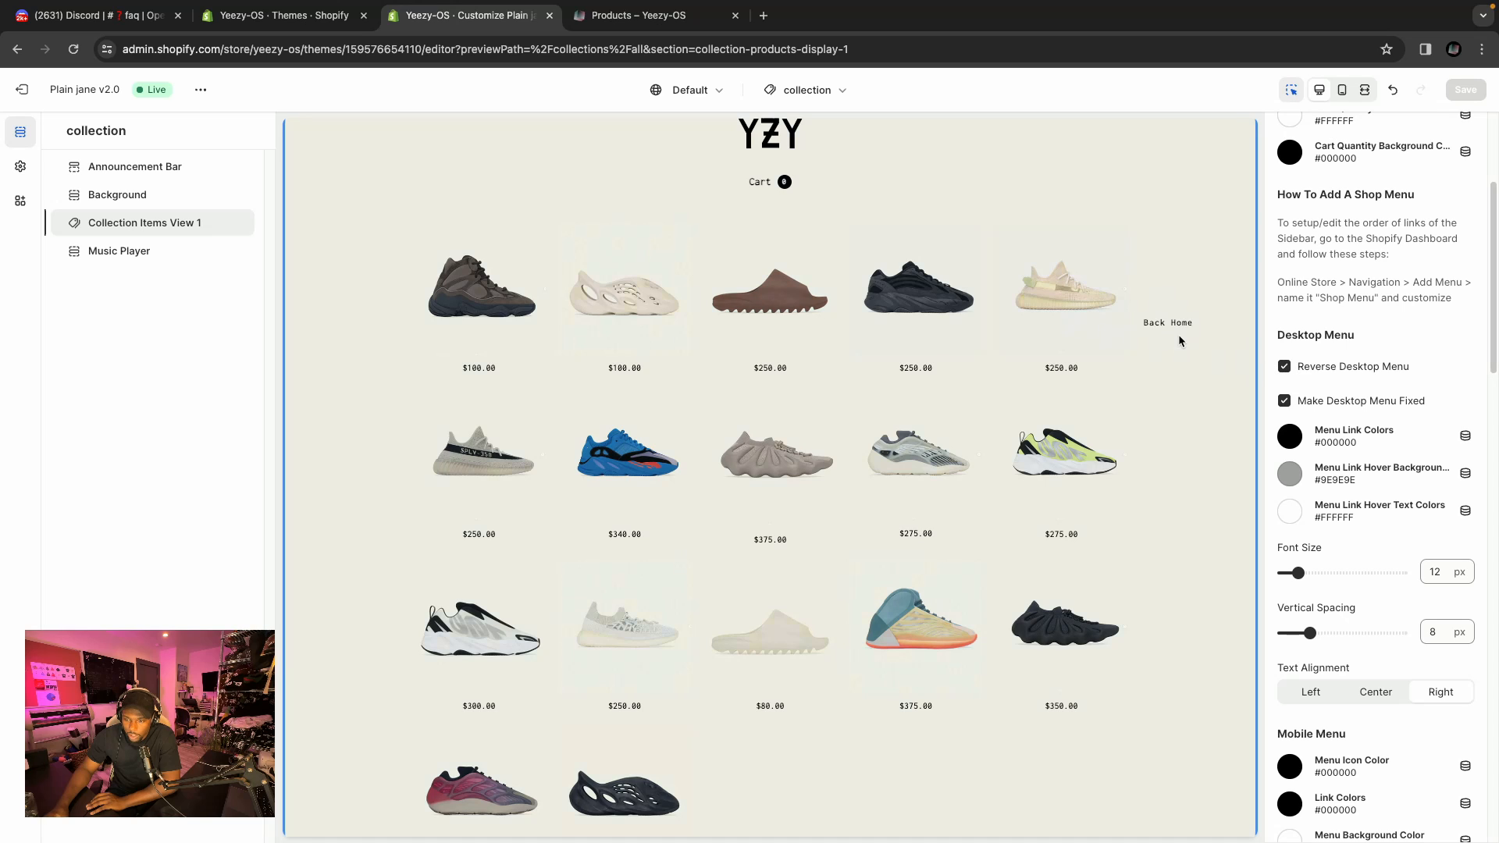
Toggle Reverse Desktop Menu off and back on while checking the menu position in the preview.
left_click(1284, 366)
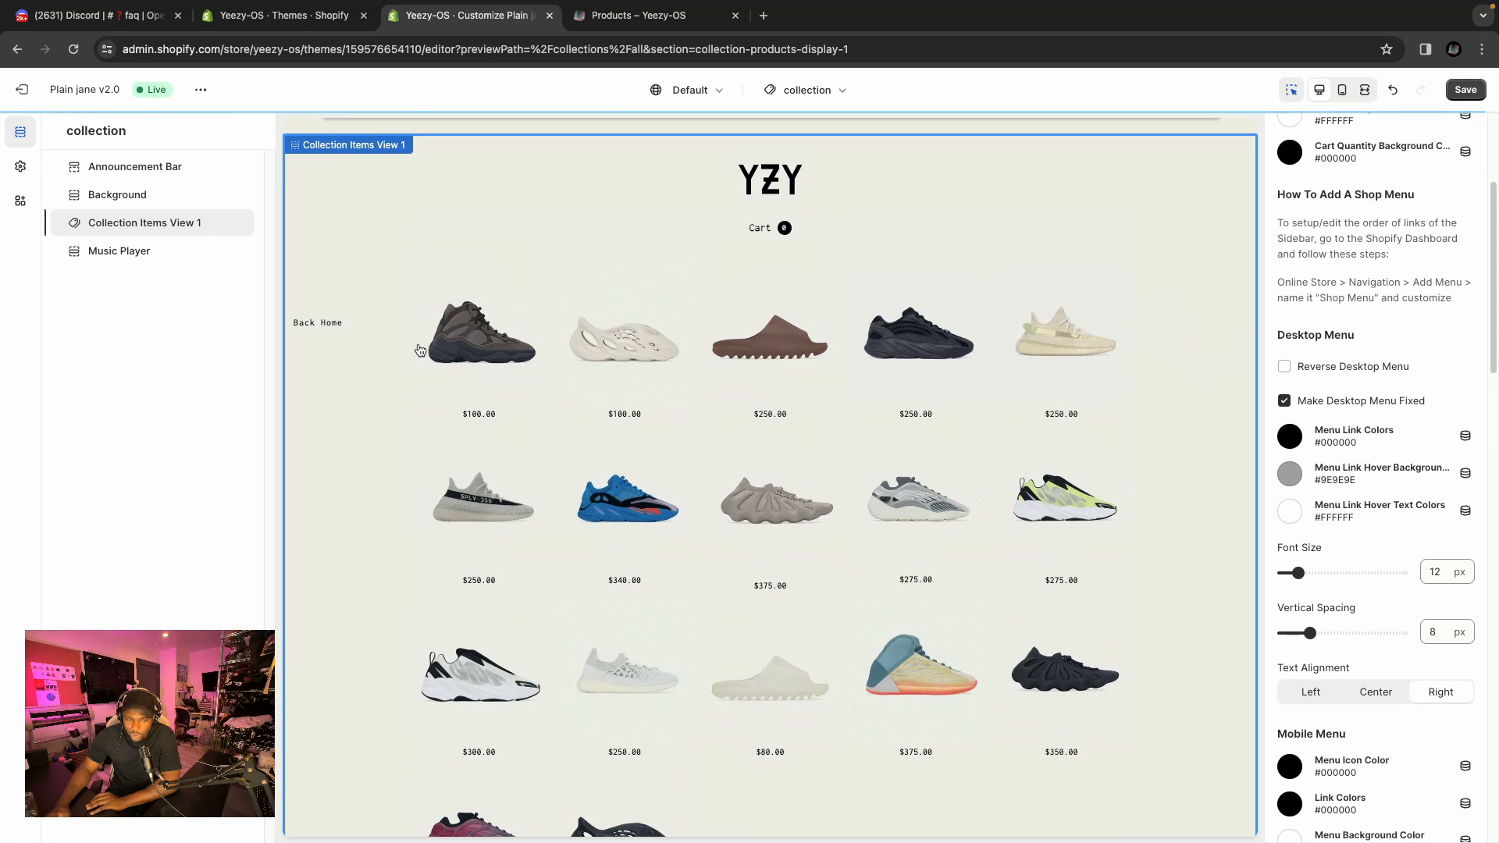
left_click(1284, 368)
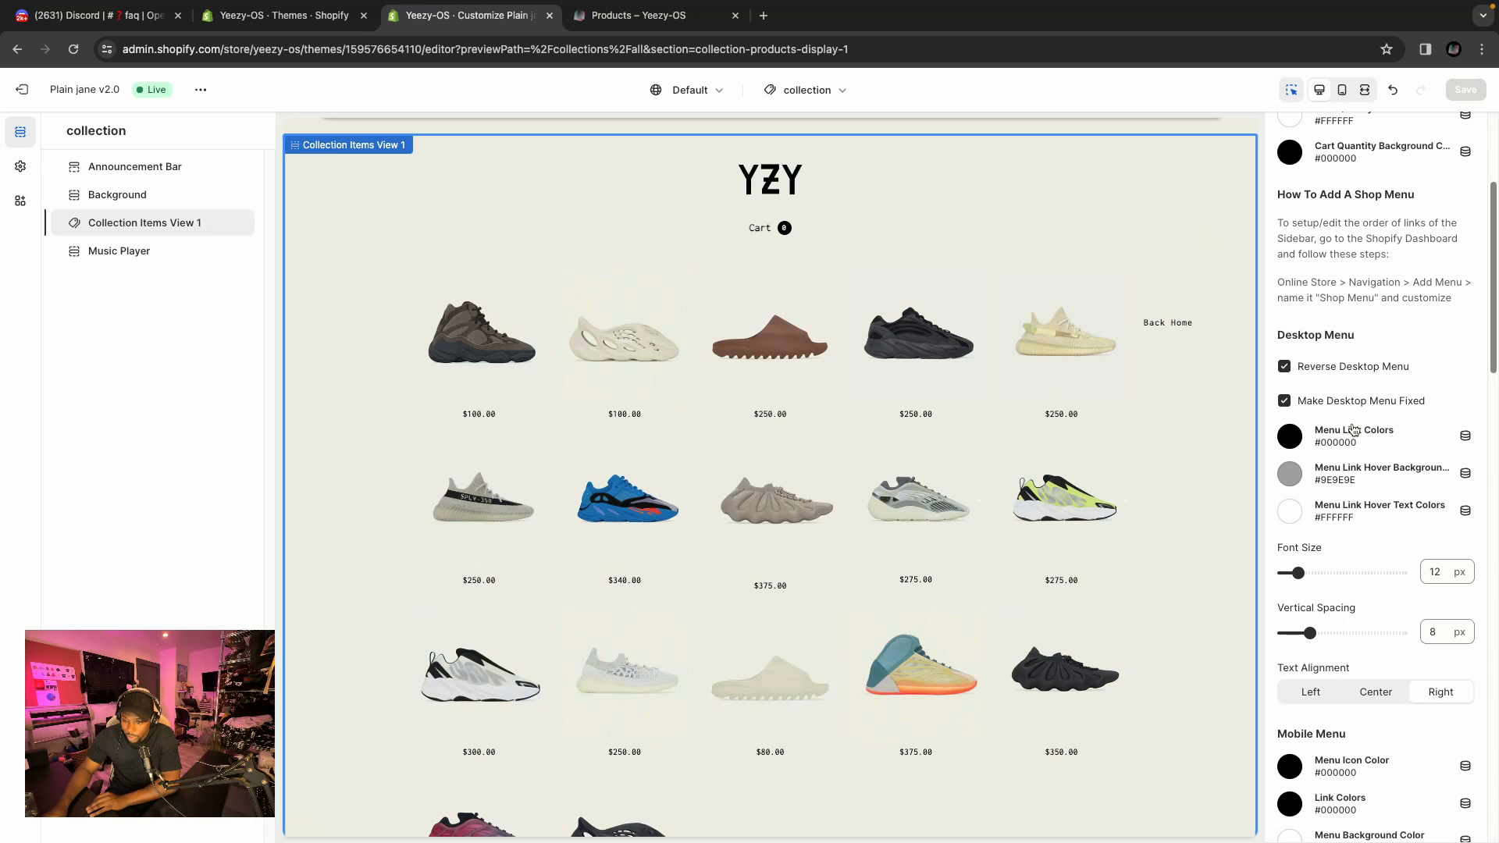
scroll(1353, 428, "down", 1)
scroll(1357, 426, "down", 3)
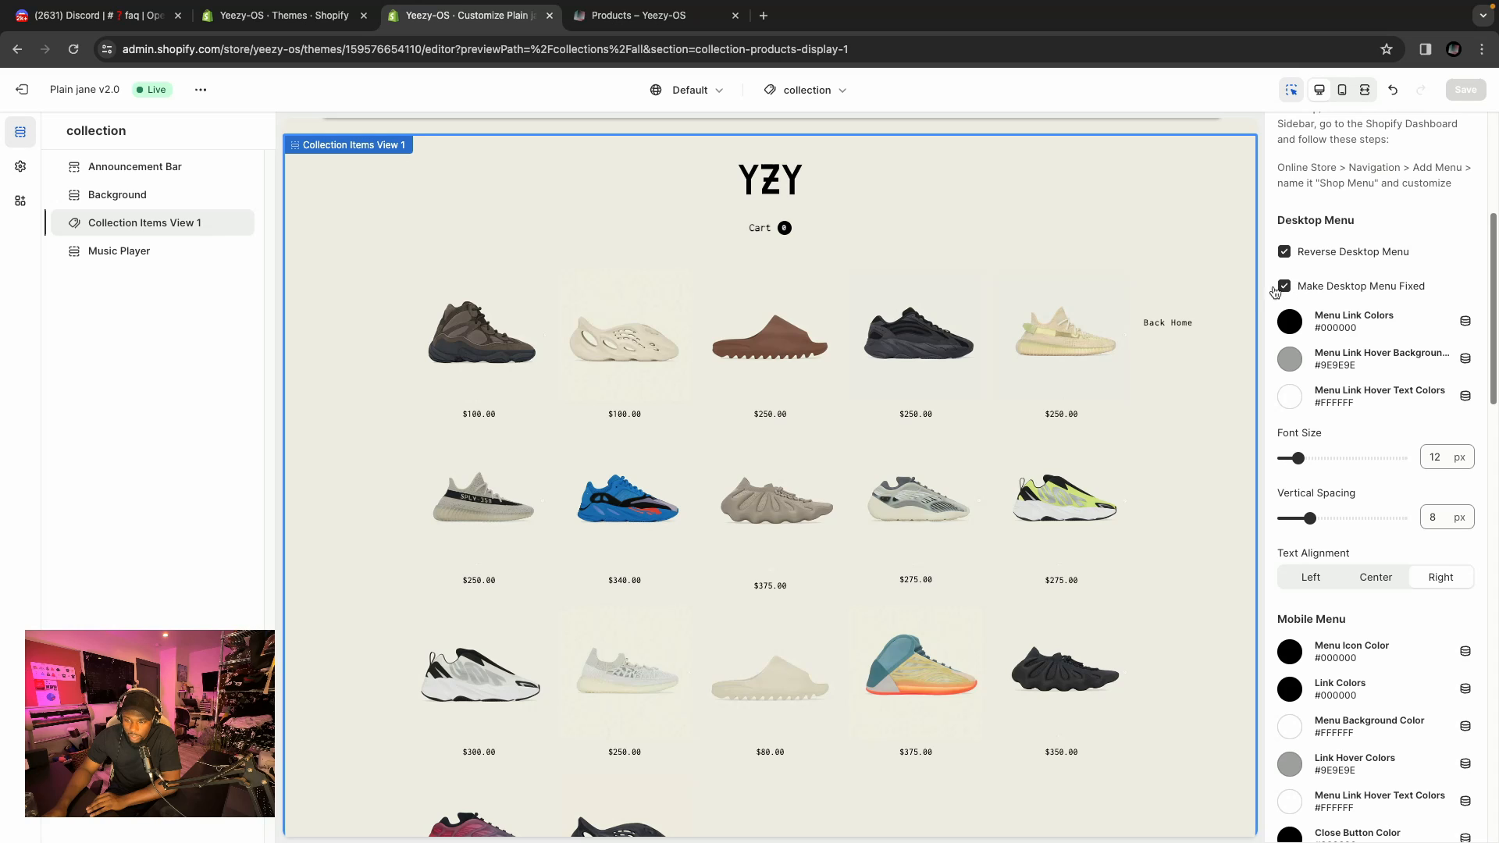
scroll(934, 356, "down", 1)
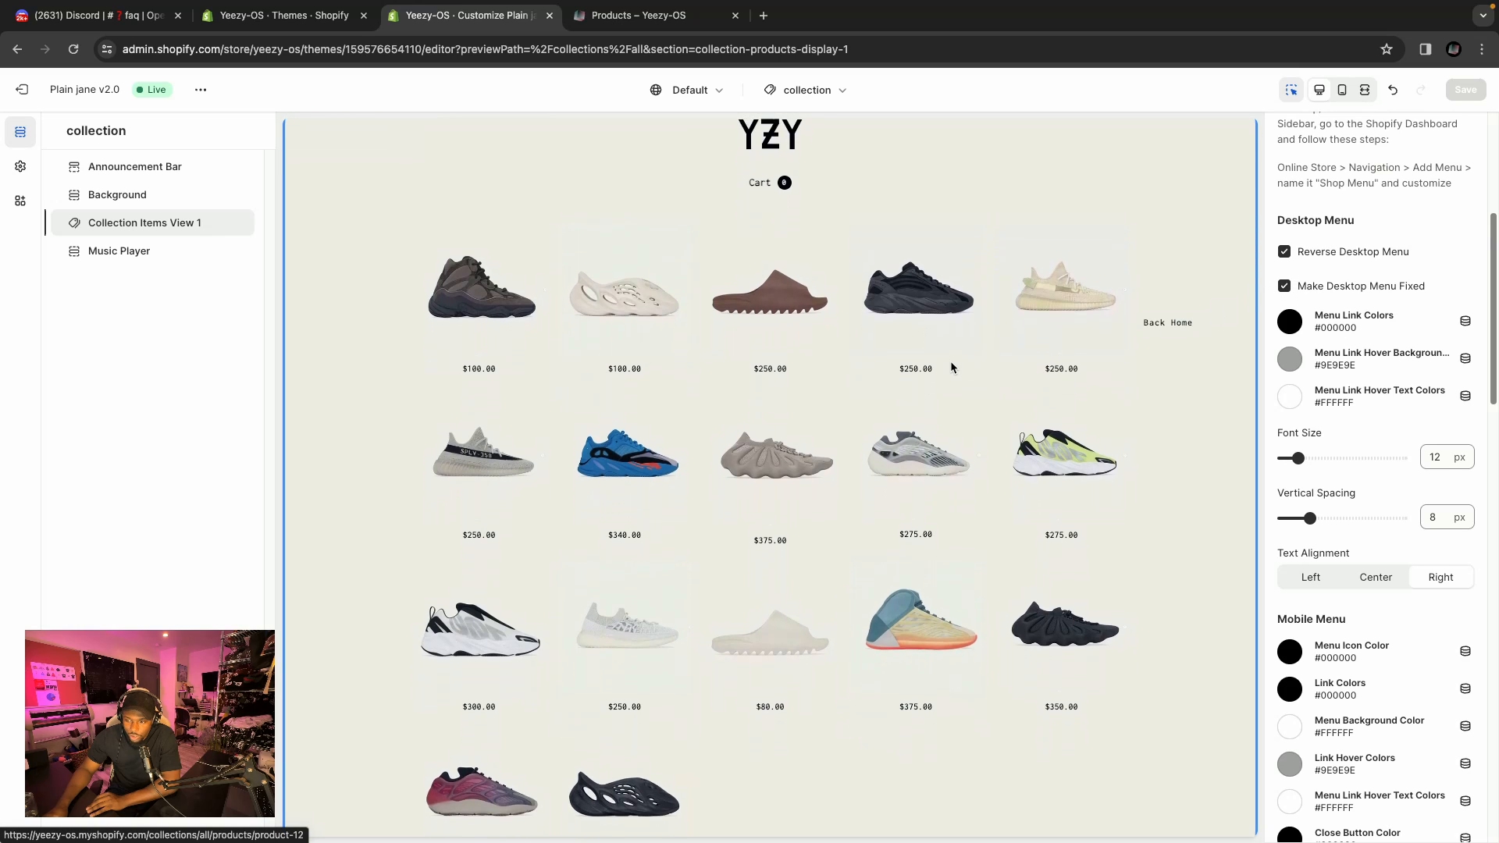
scroll(1165, 296, "up", 2)
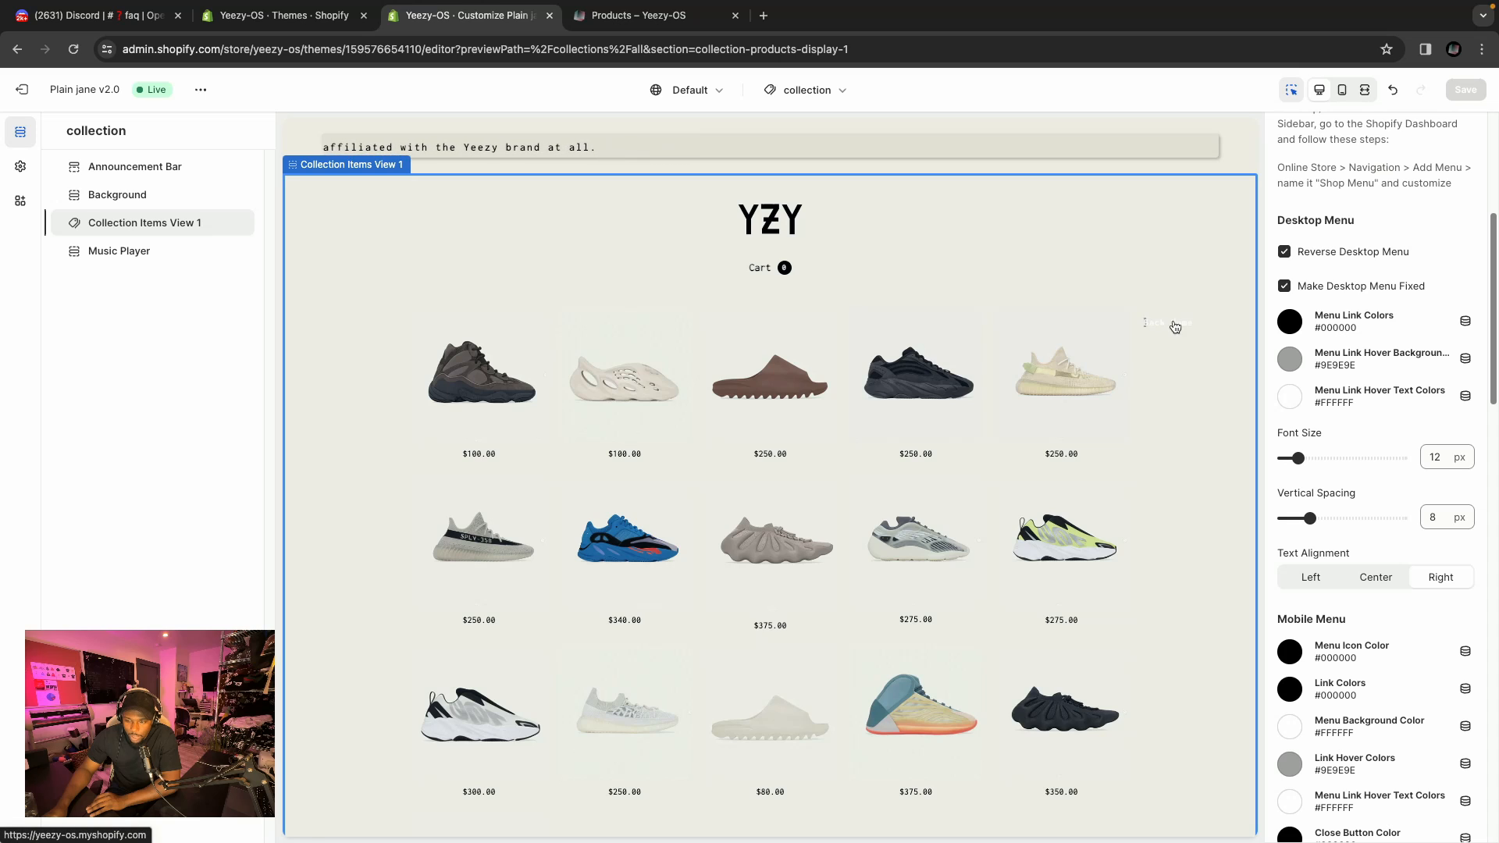
scroll(1027, 382, "down", 1)
scroll(1027, 382, "down", 3)
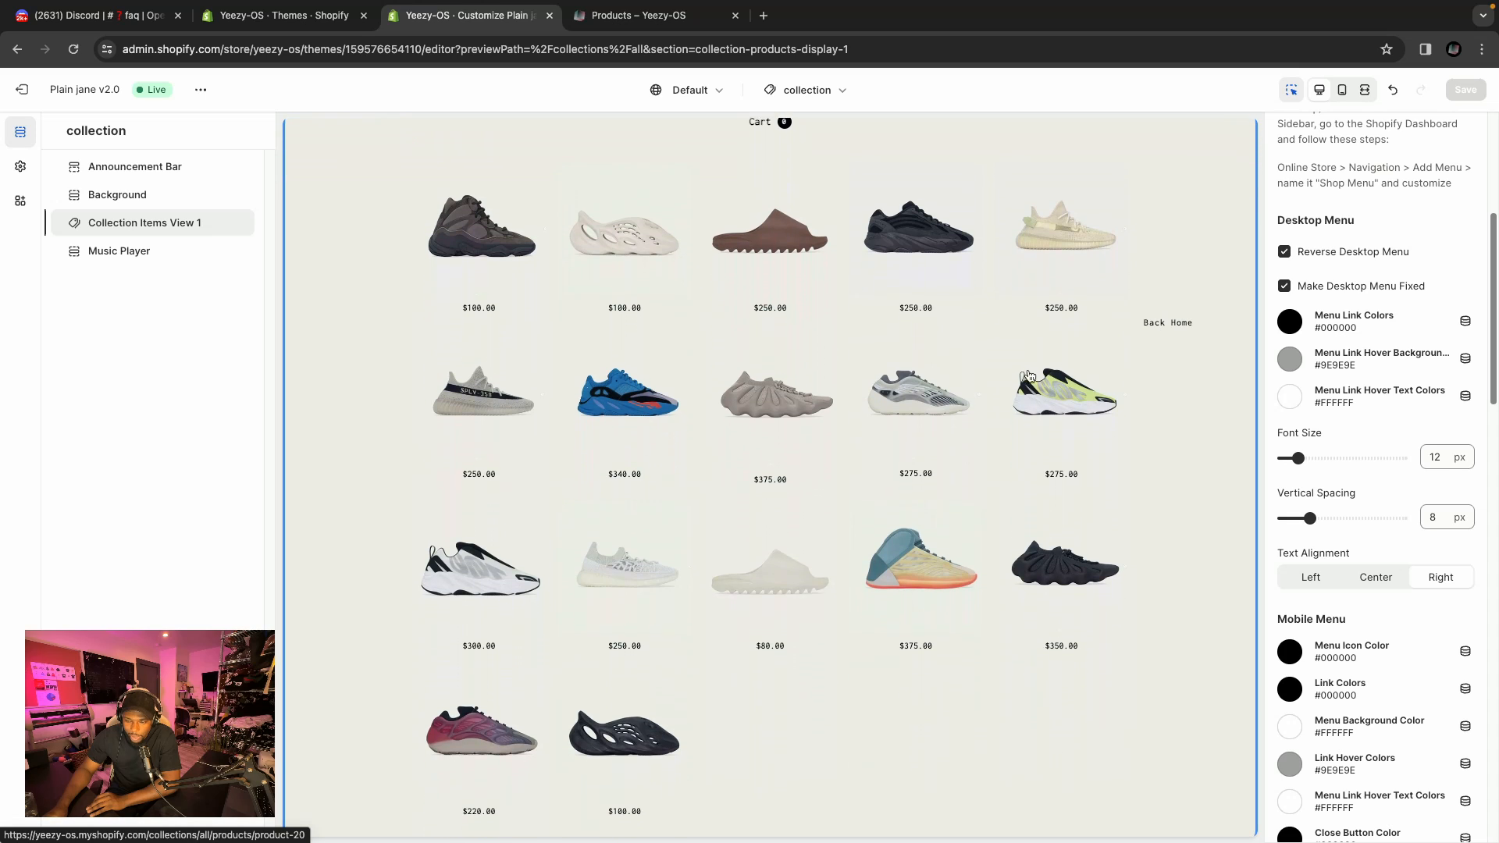
scroll(1049, 366, "up", 3)
Toggle Make Desktop Menu Fixed off and back on while scrolling the collection preview.
left_click(1284, 286)
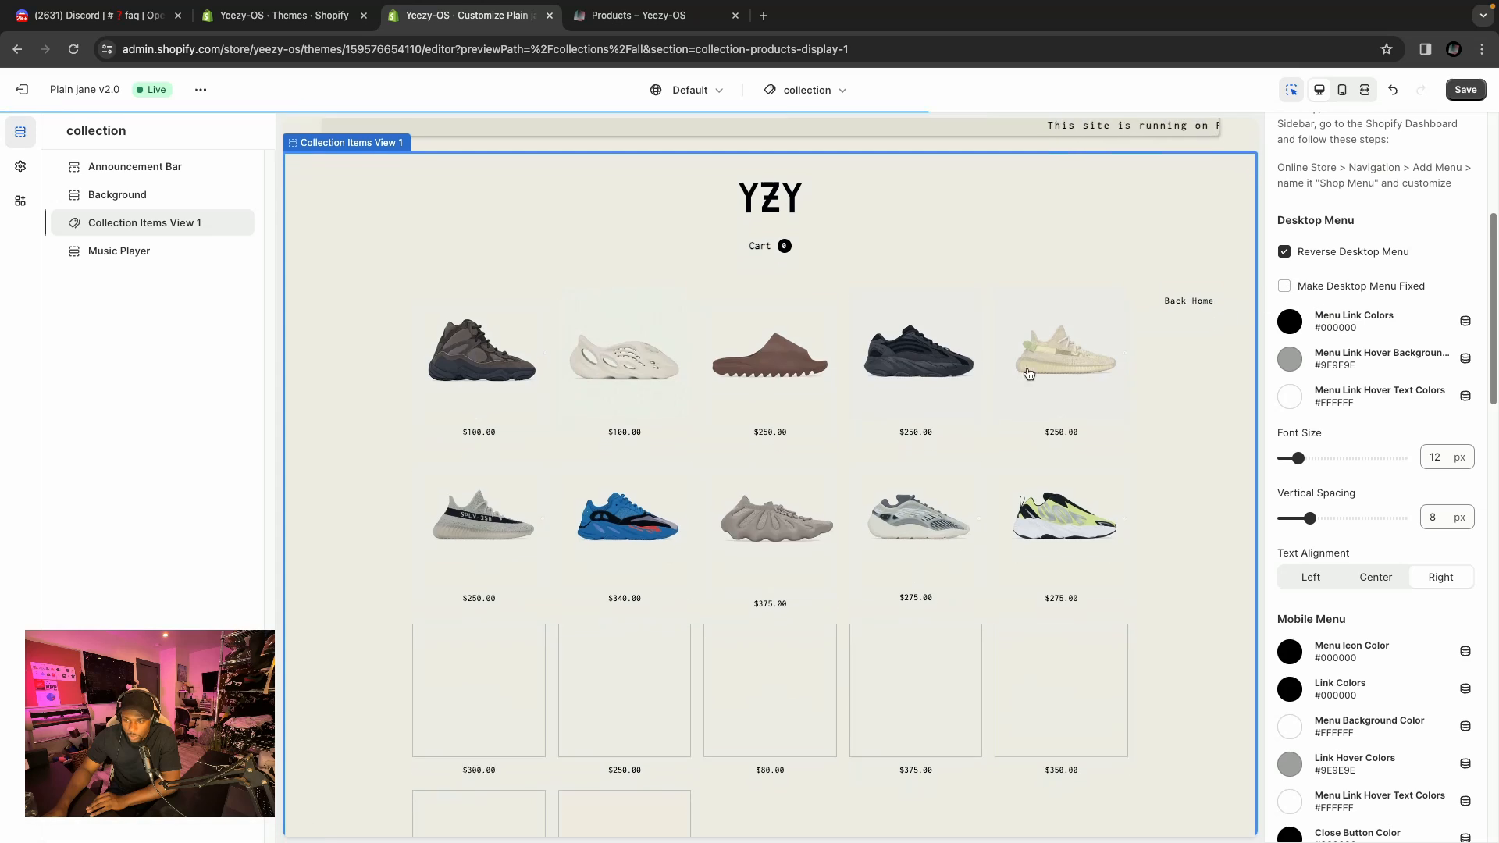
scroll(1015, 397, "down", 2)
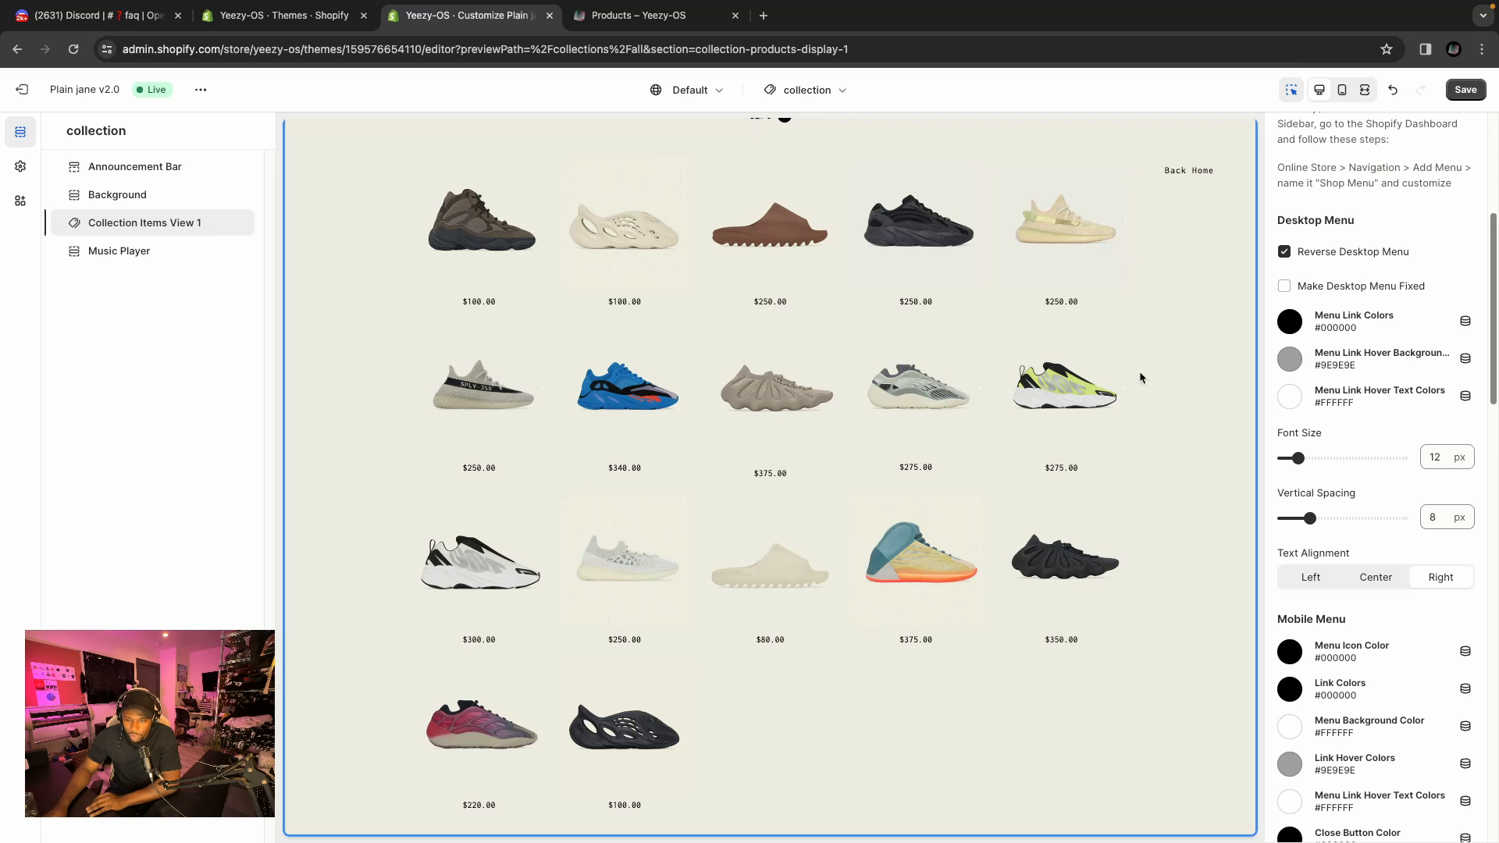
scroll(1101, 394, "up", 3)
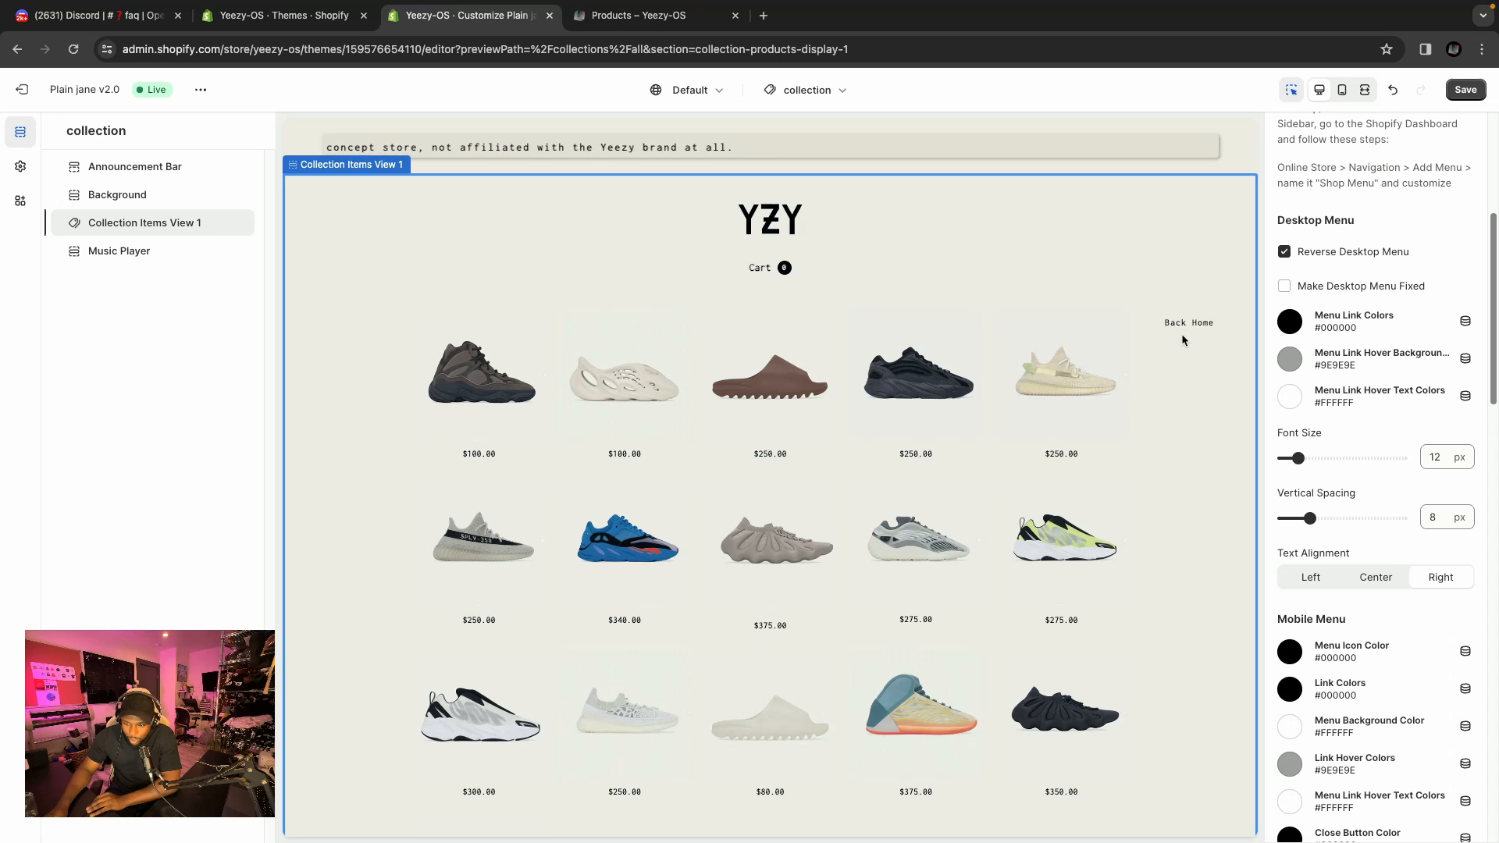
scroll(981, 430, "down", 1)
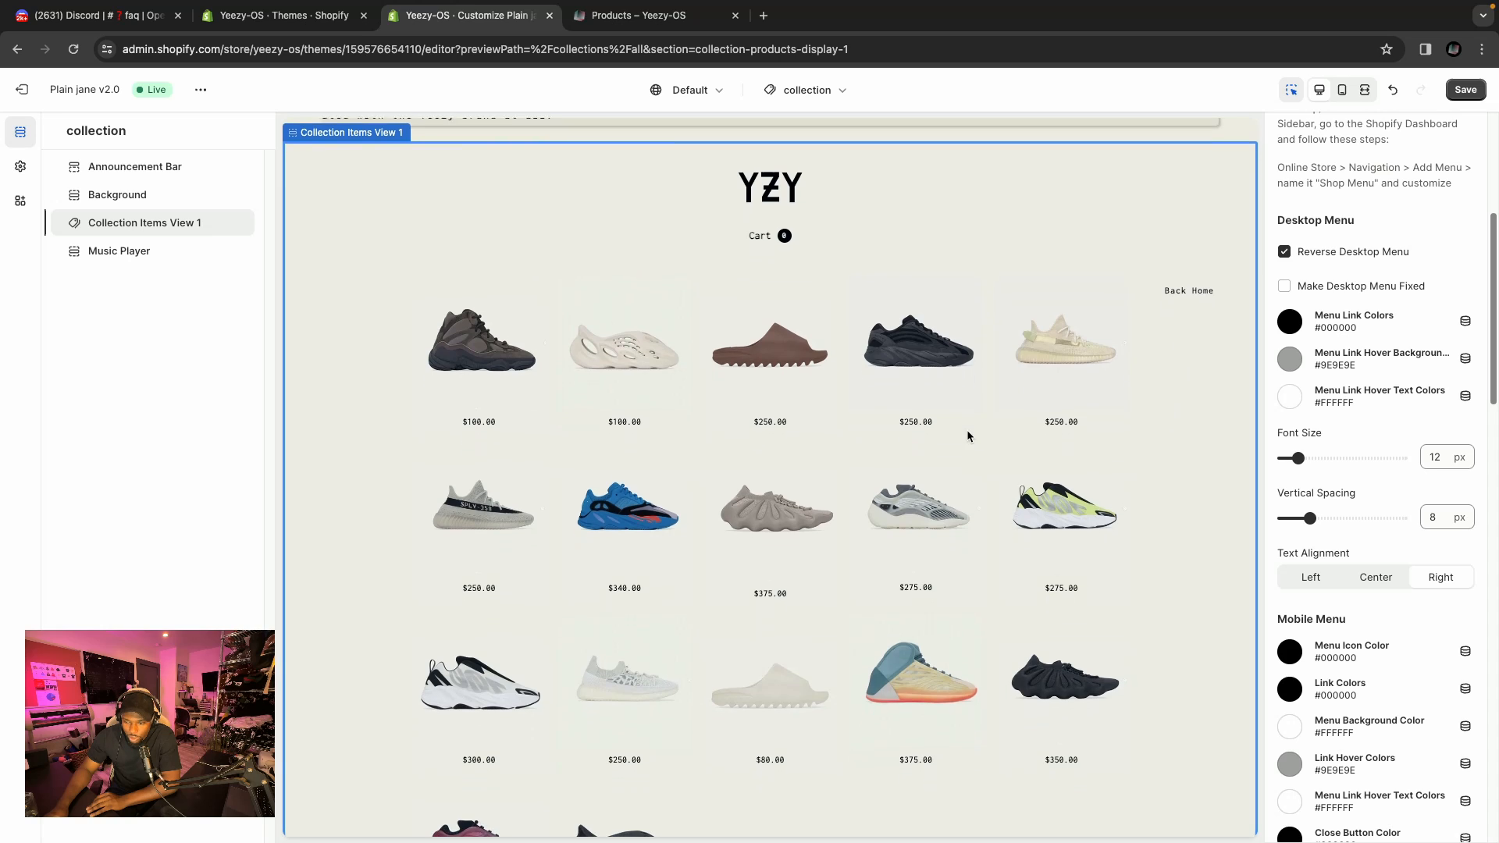
left_click(1284, 286)
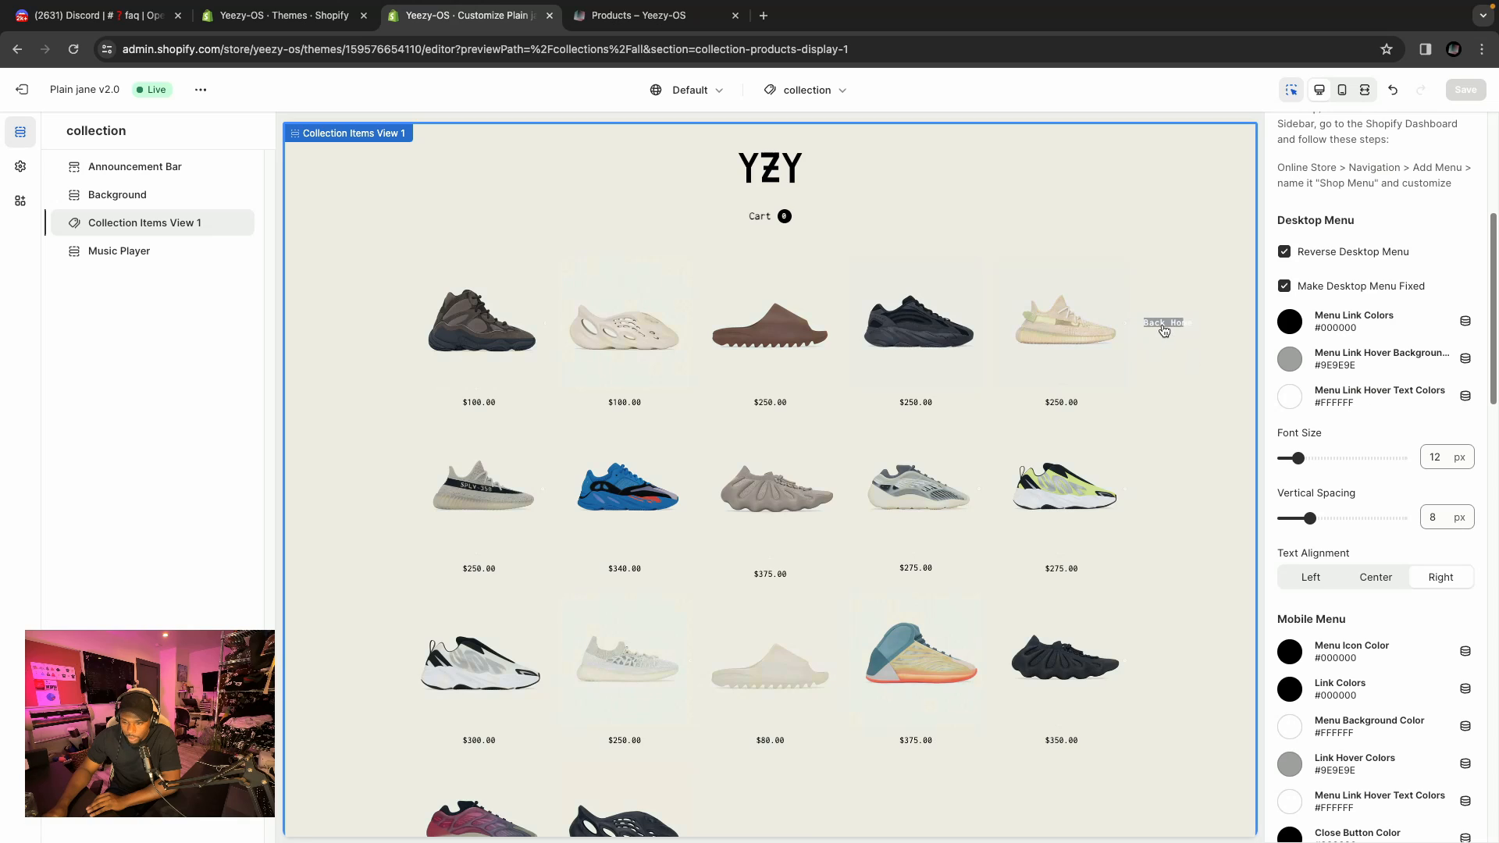
Try Center and Left desktop menu text alignment, then restore Right.
scroll(1327, 398, "down", 2)
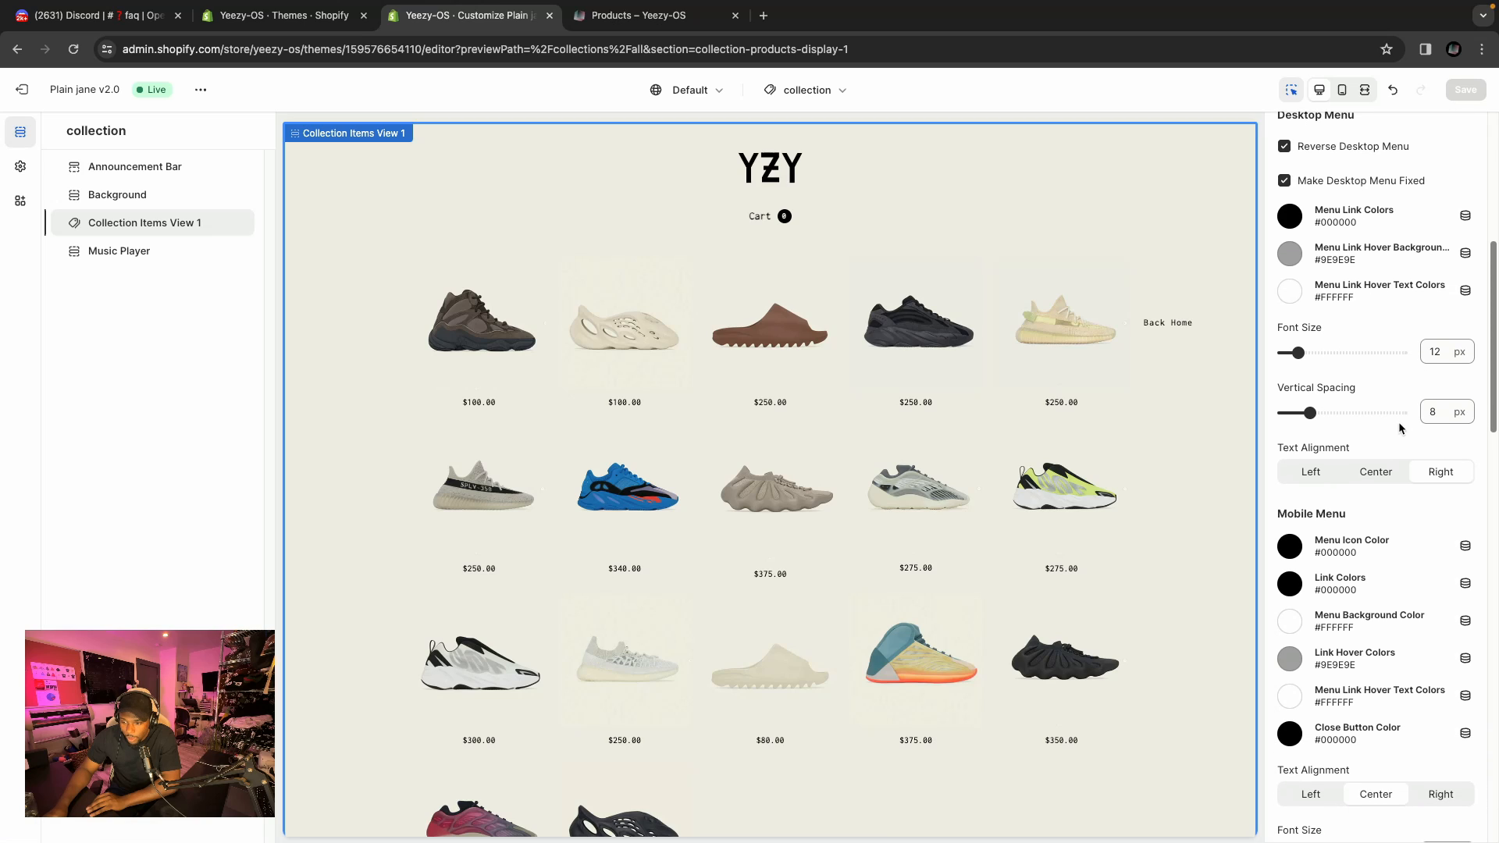
scroll(1398, 422, "down", 1)
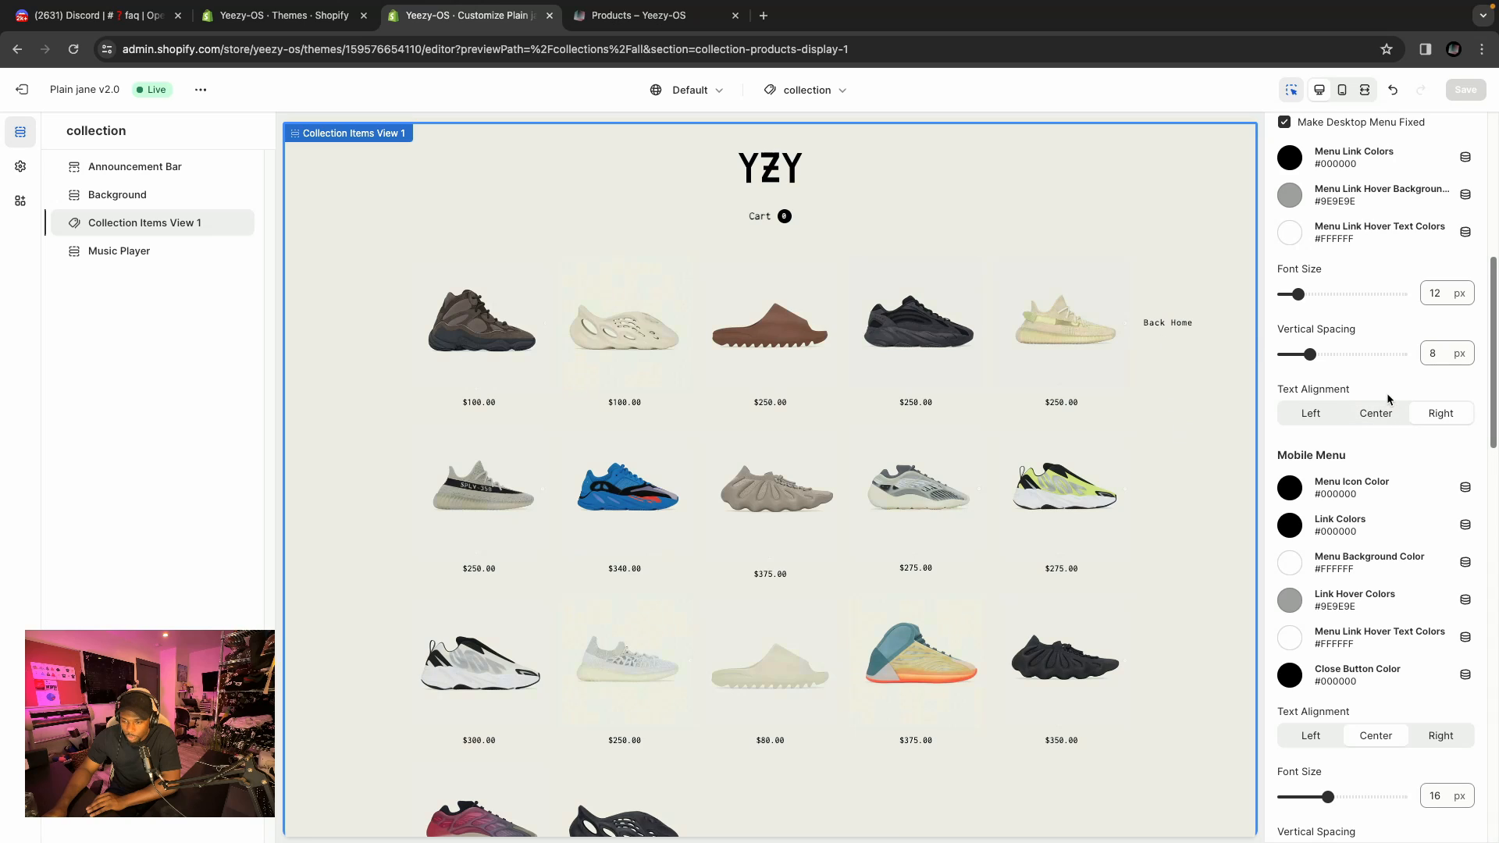
scroll(1386, 393, "down", 1)
scroll(1386, 398, "down", 3)
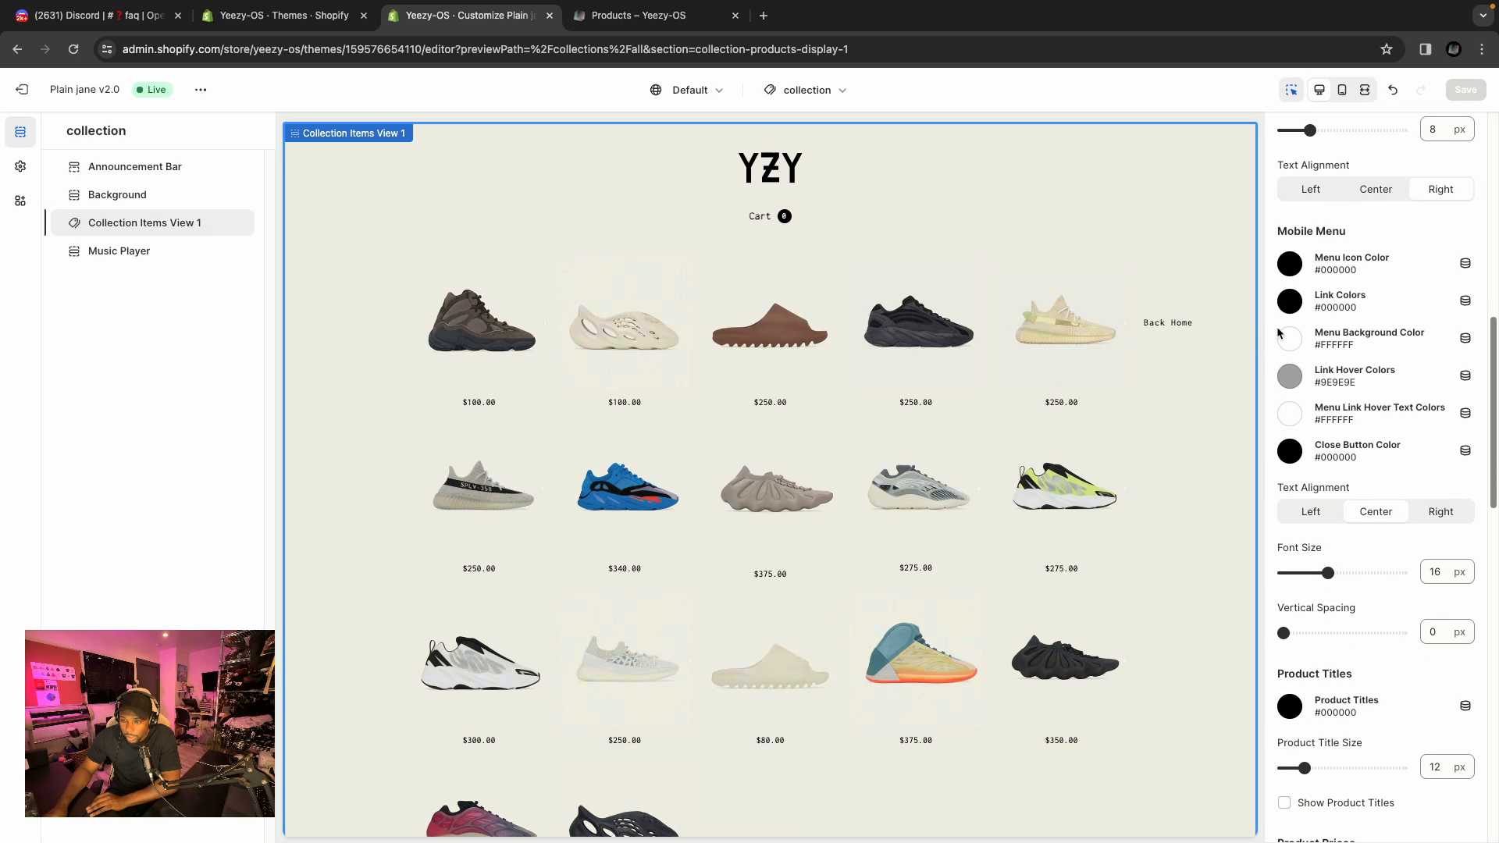
scroll(1365, 375, "up", 4)
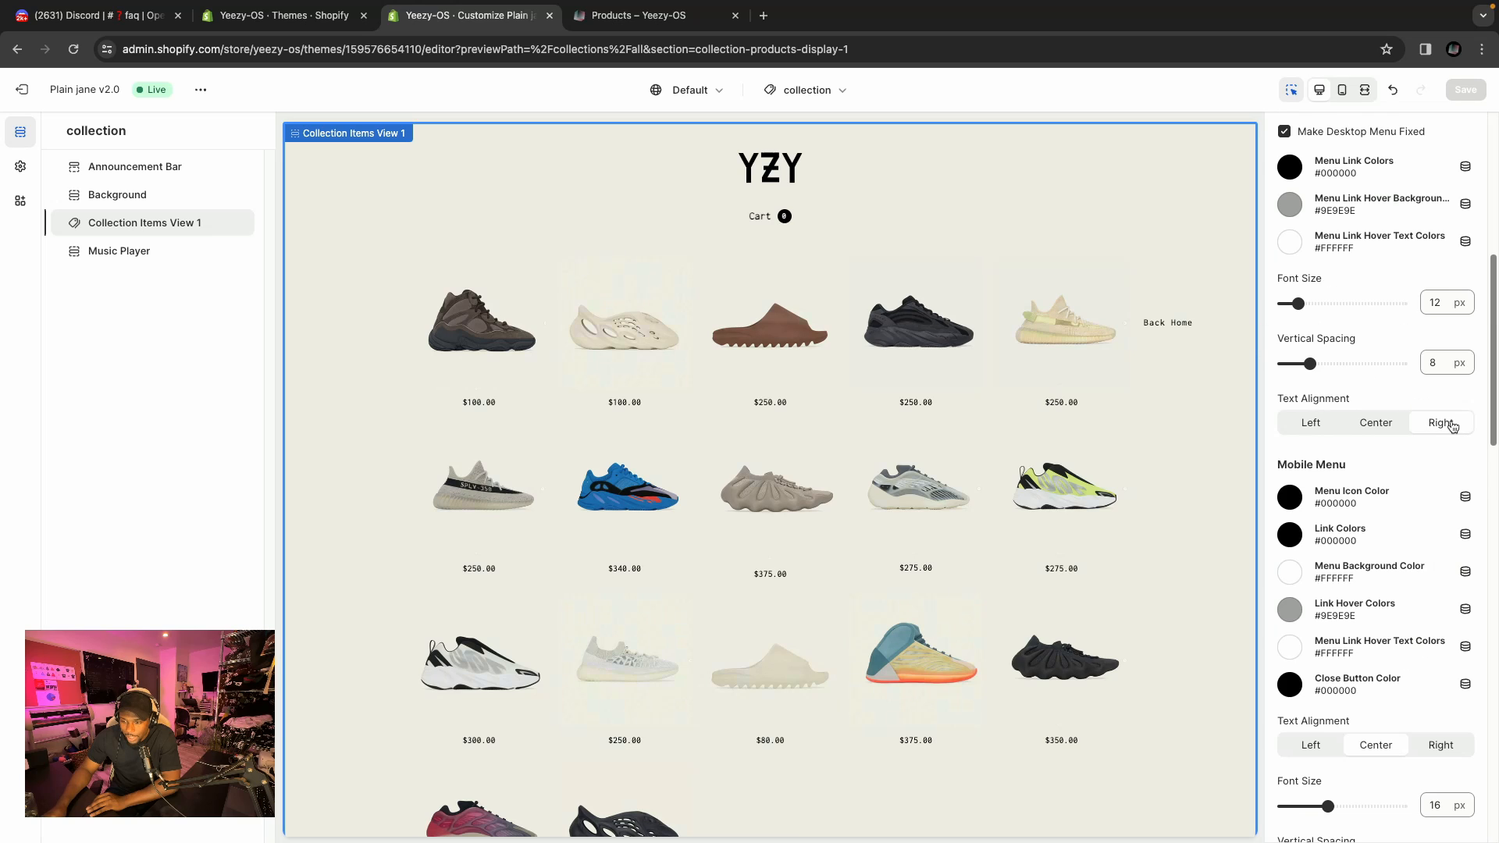
left_click(1375, 426)
left_click(1328, 428)
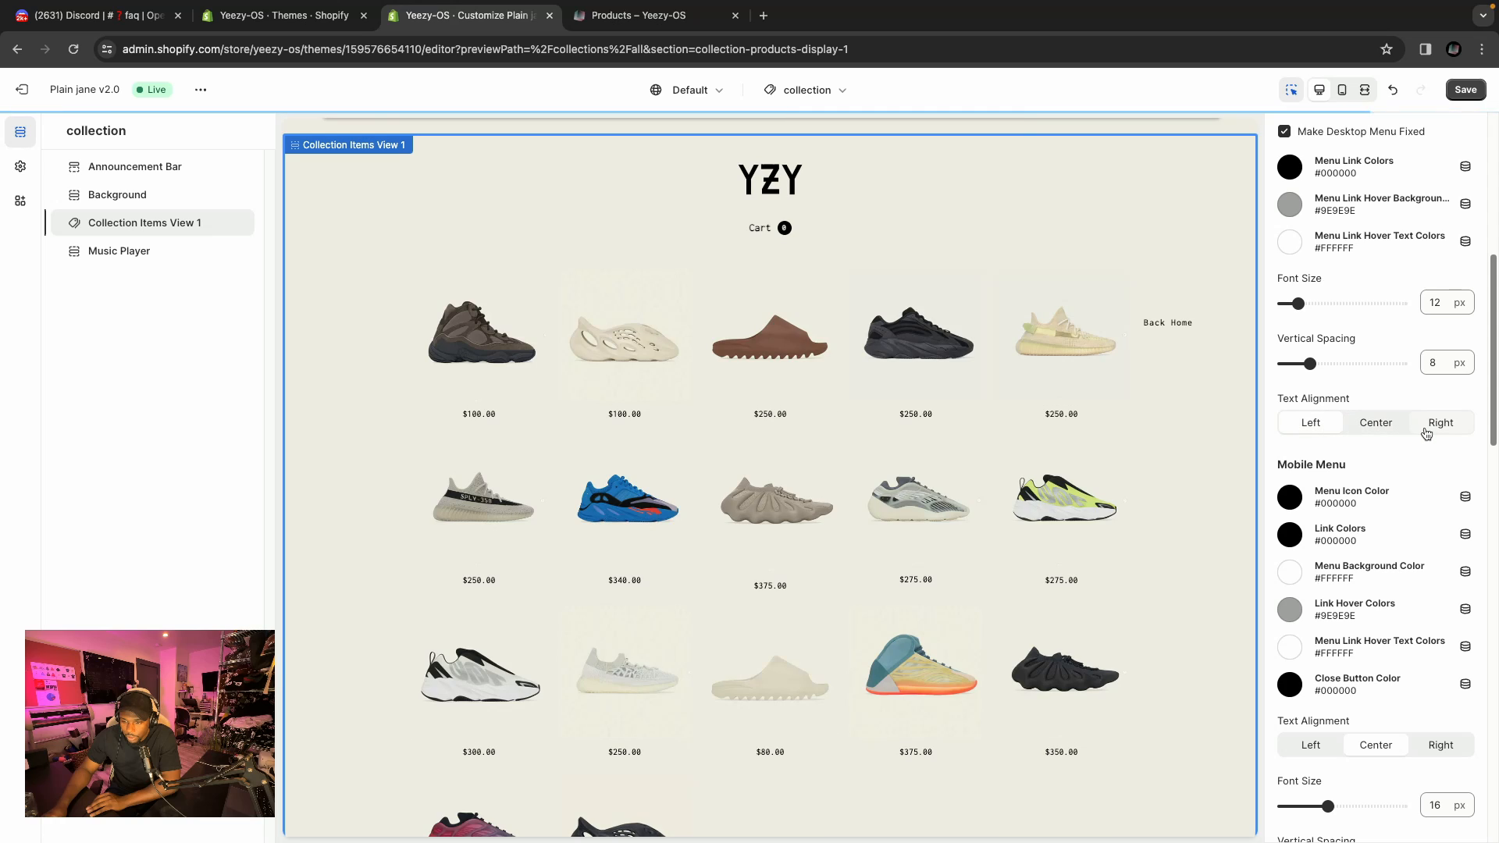
left_click(1452, 432)
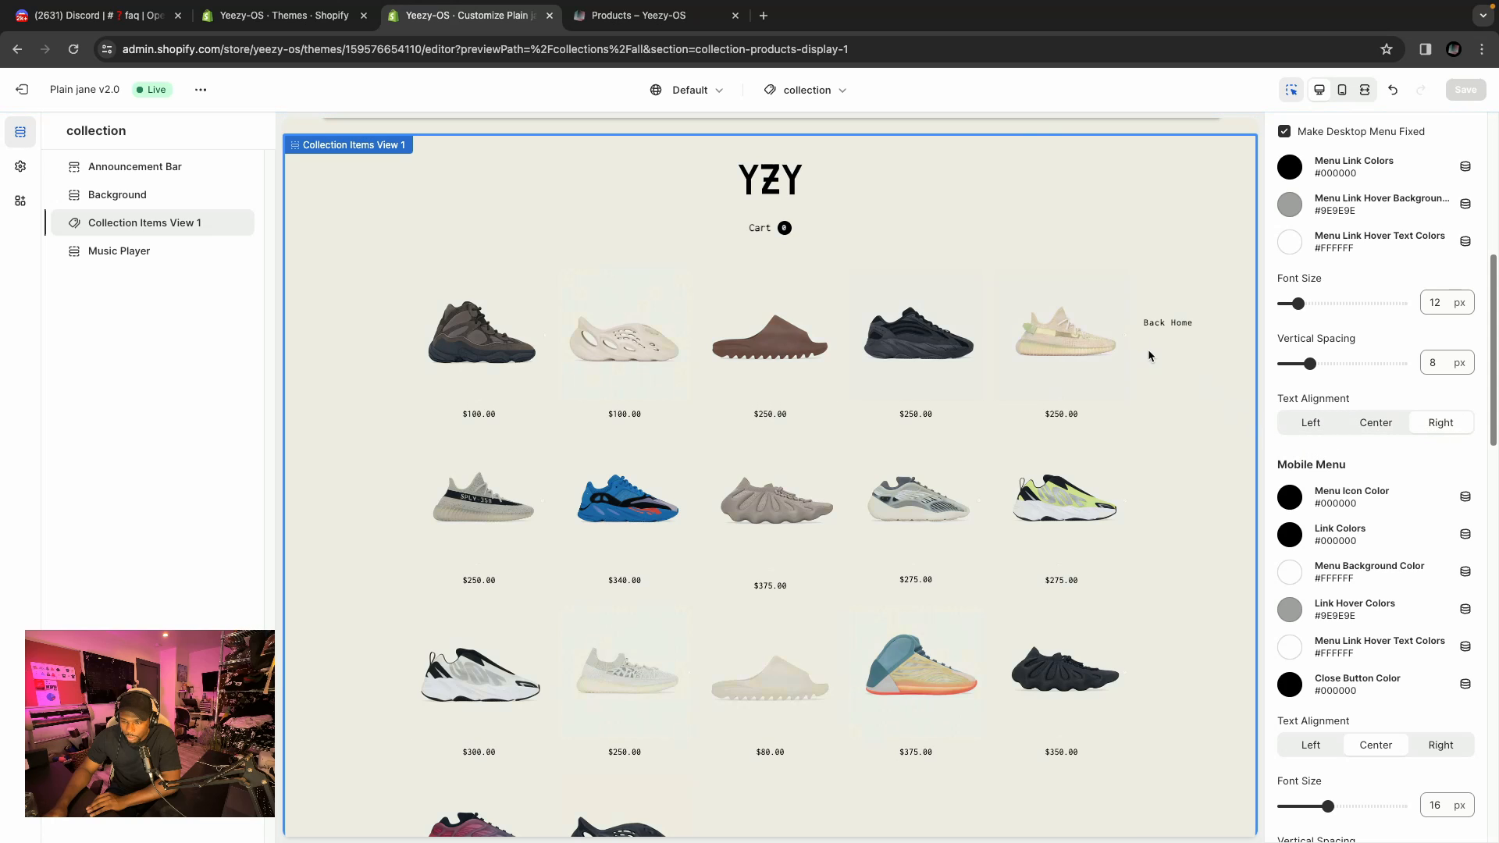
Enable Show Product Titles for the collection grid in the Product Titles settings.
scroll(1433, 455, "down", 3)
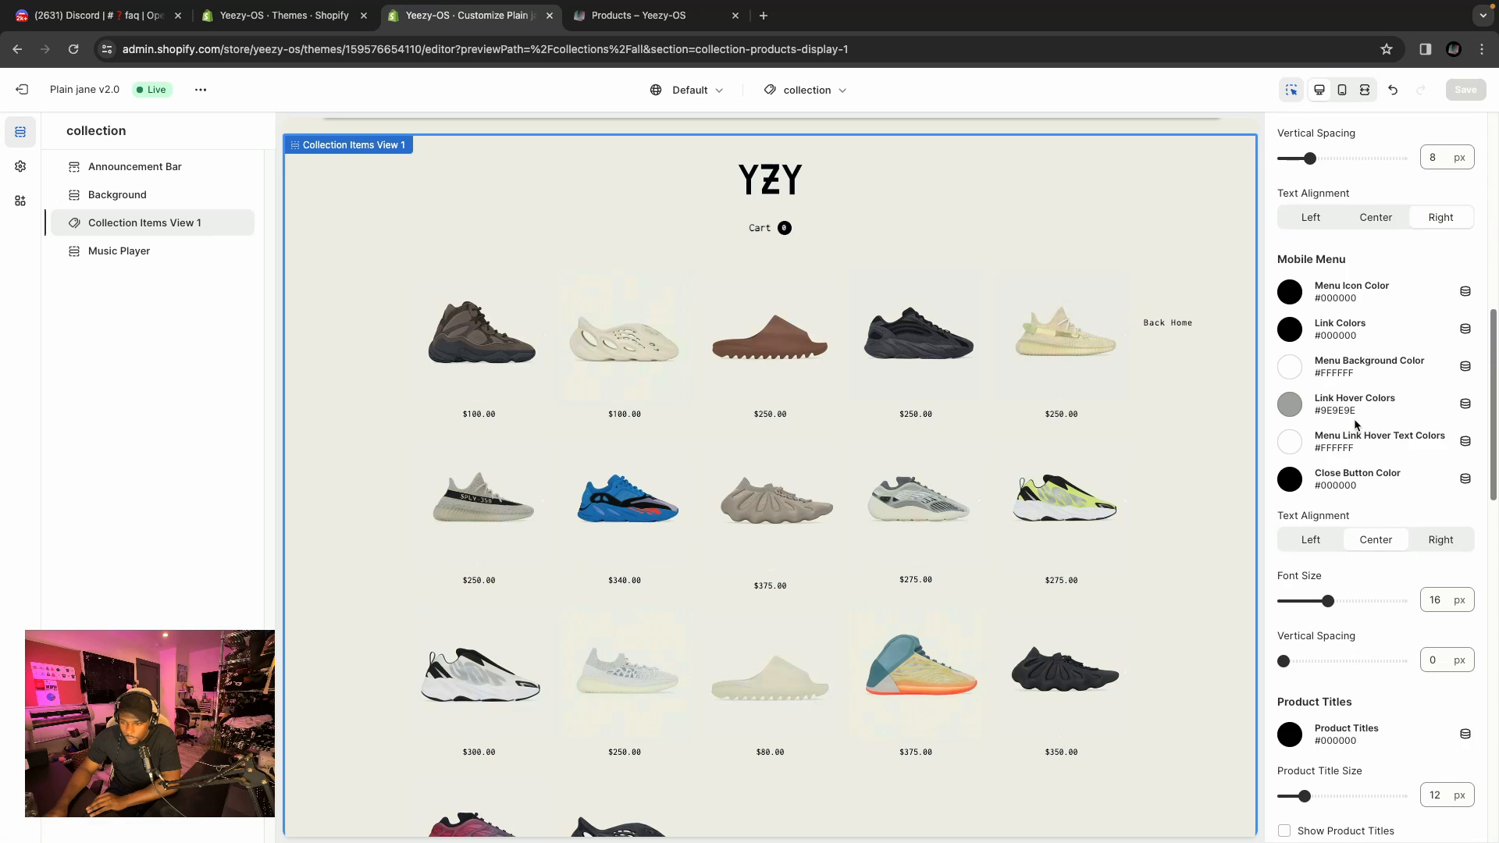
scroll(1356, 424, "down", 1)
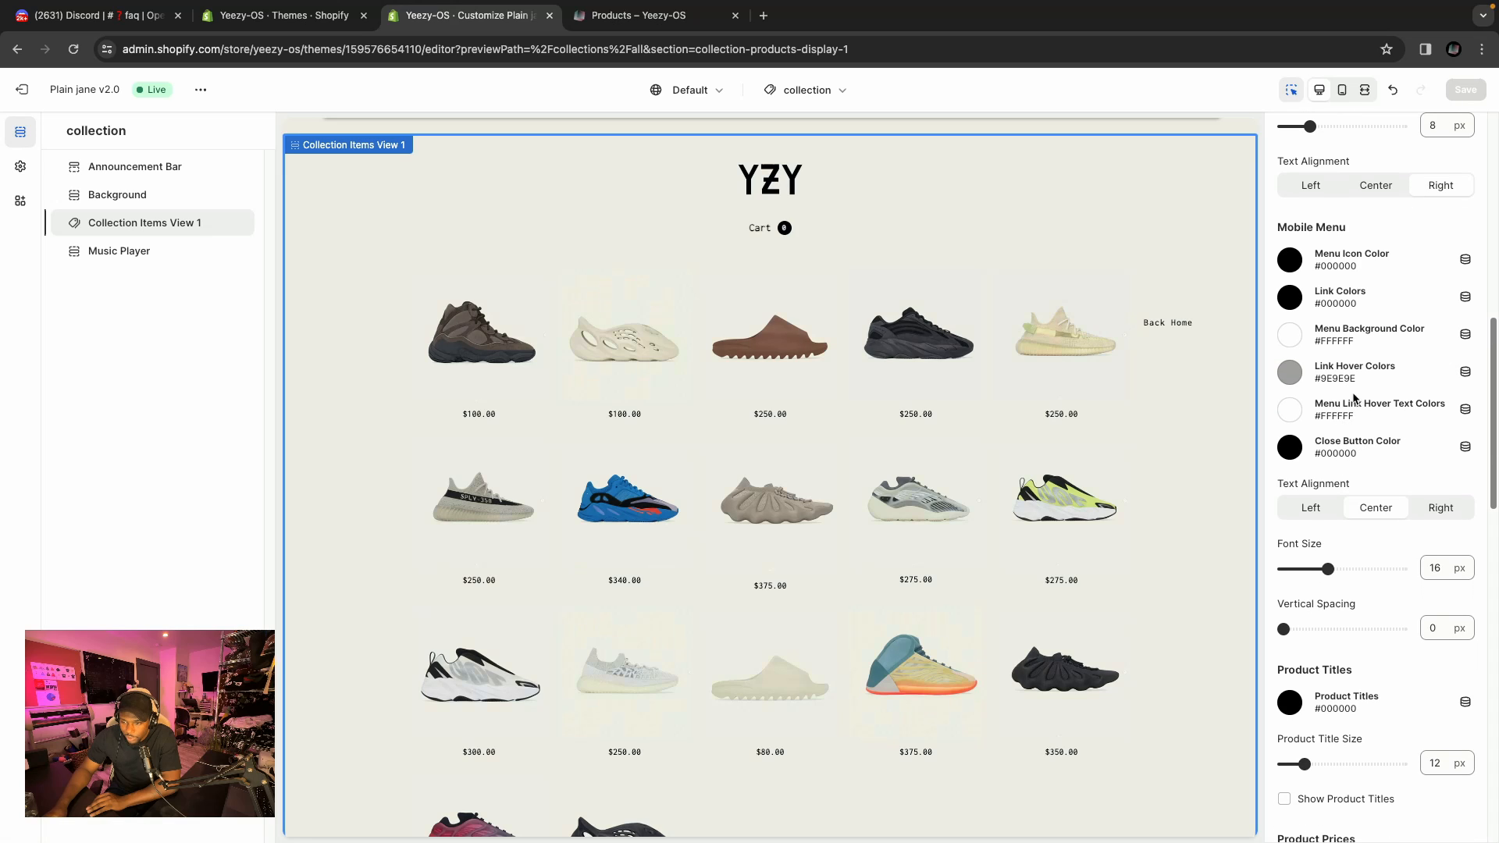
scroll(1346, 487, "down", 1)
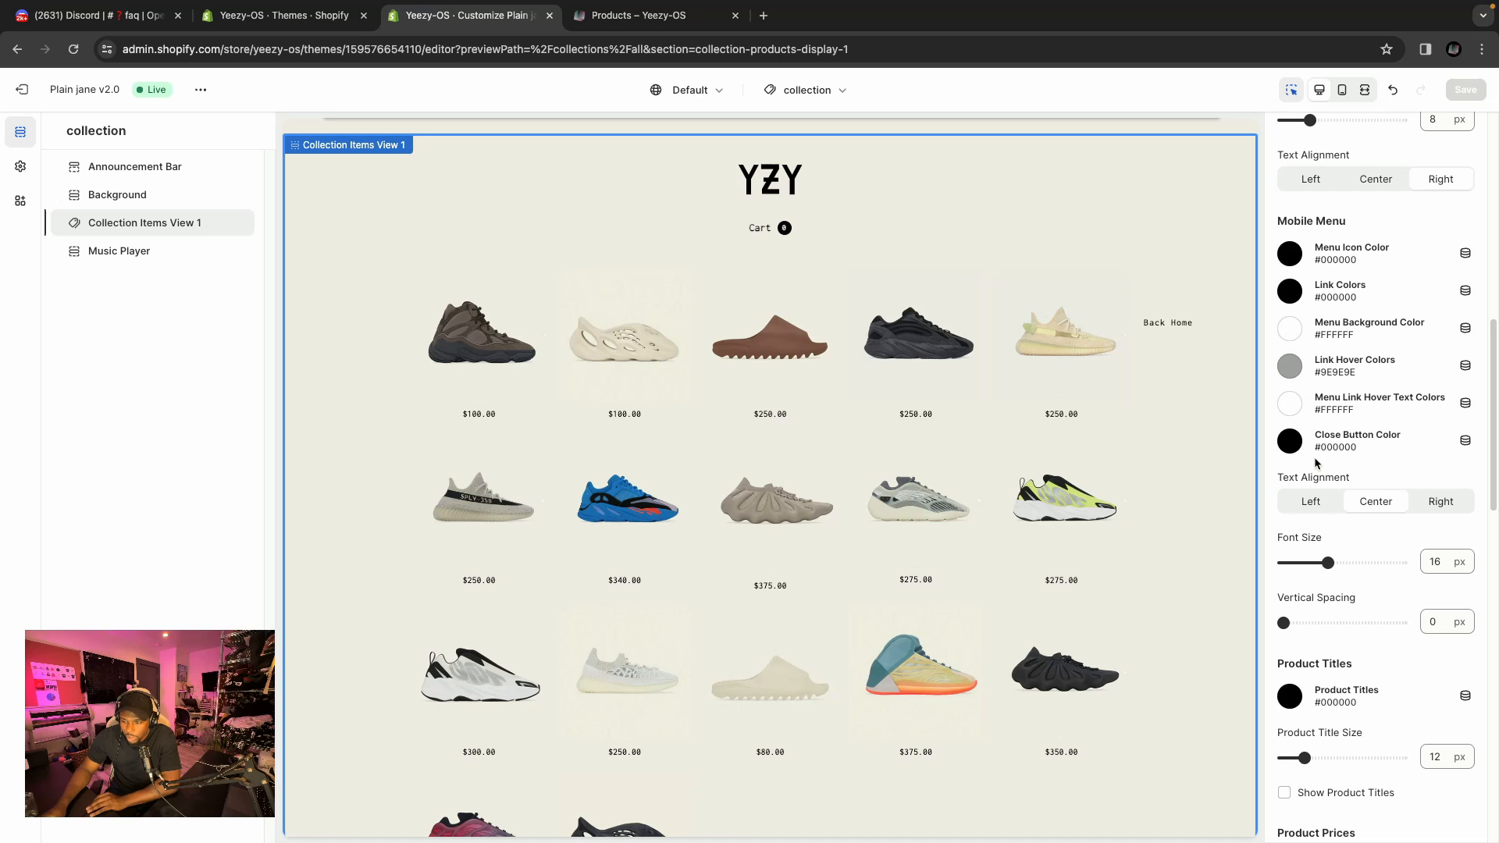
scroll(1314, 457, "down", 3)
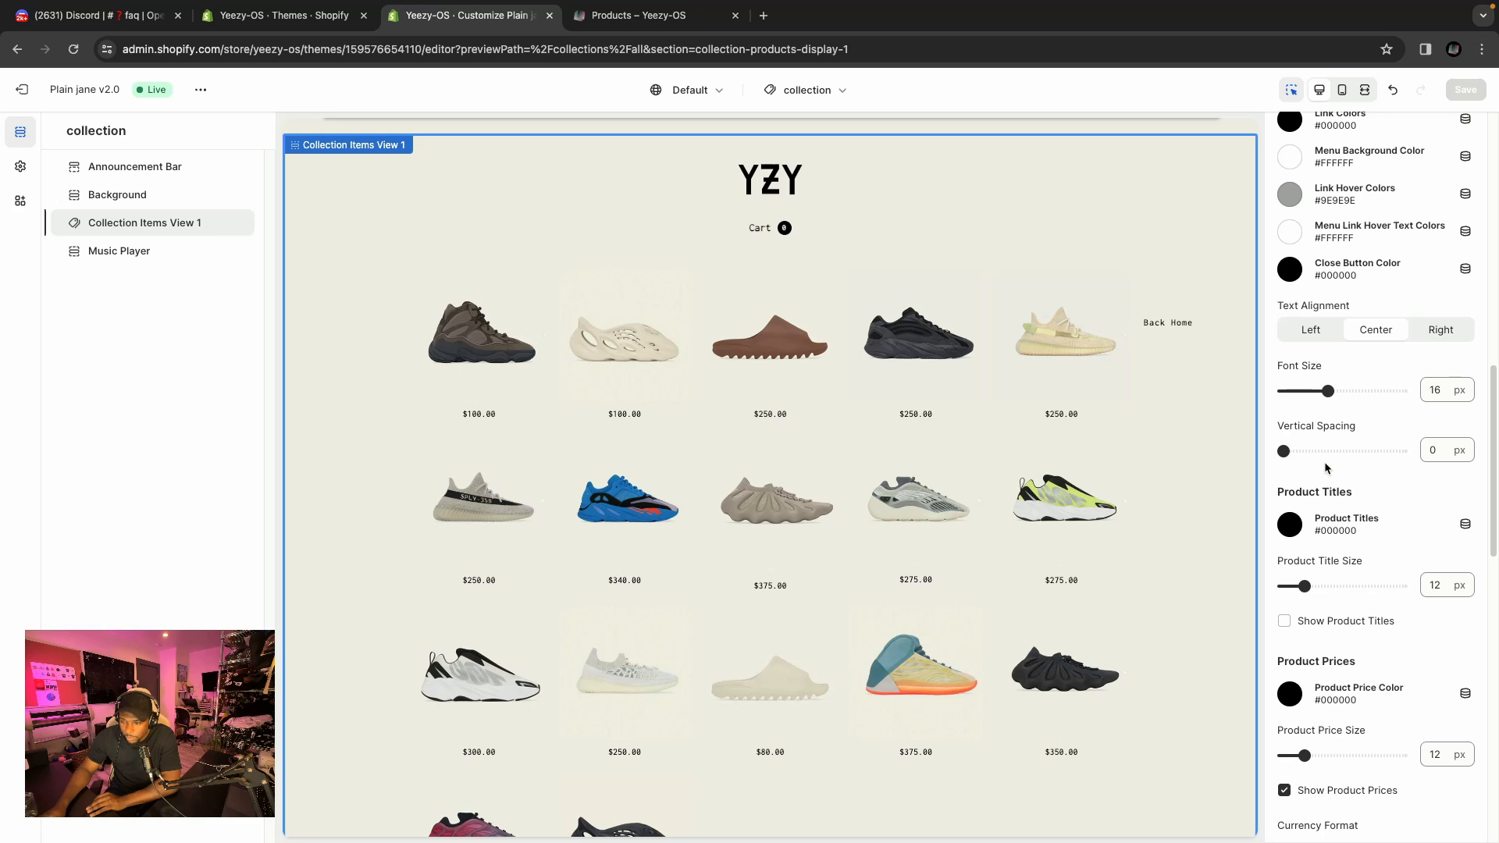
scroll(1323, 467, "down", 3)
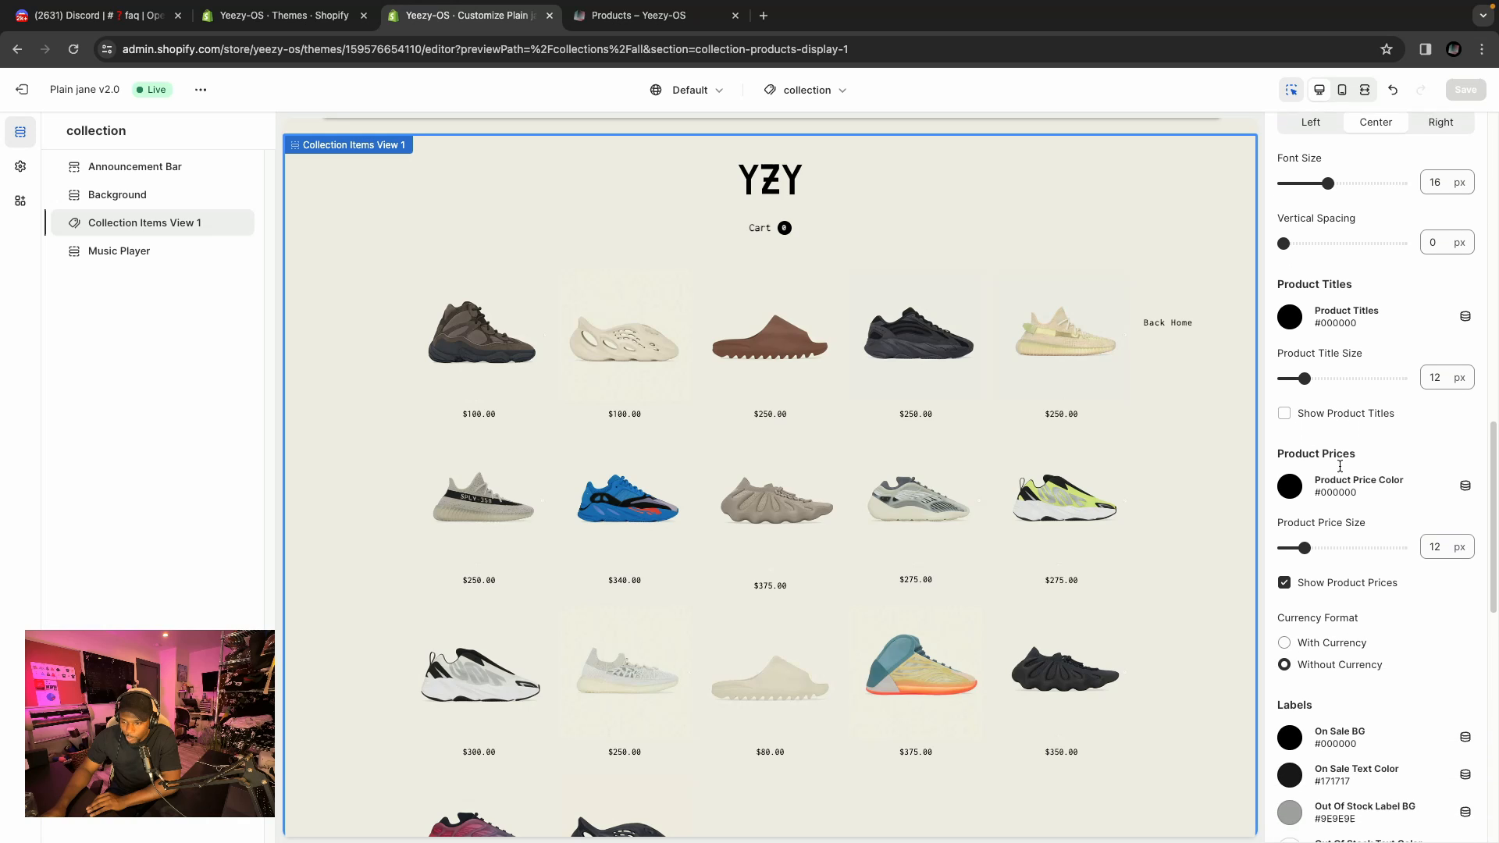
scroll(1340, 466, "down", 2)
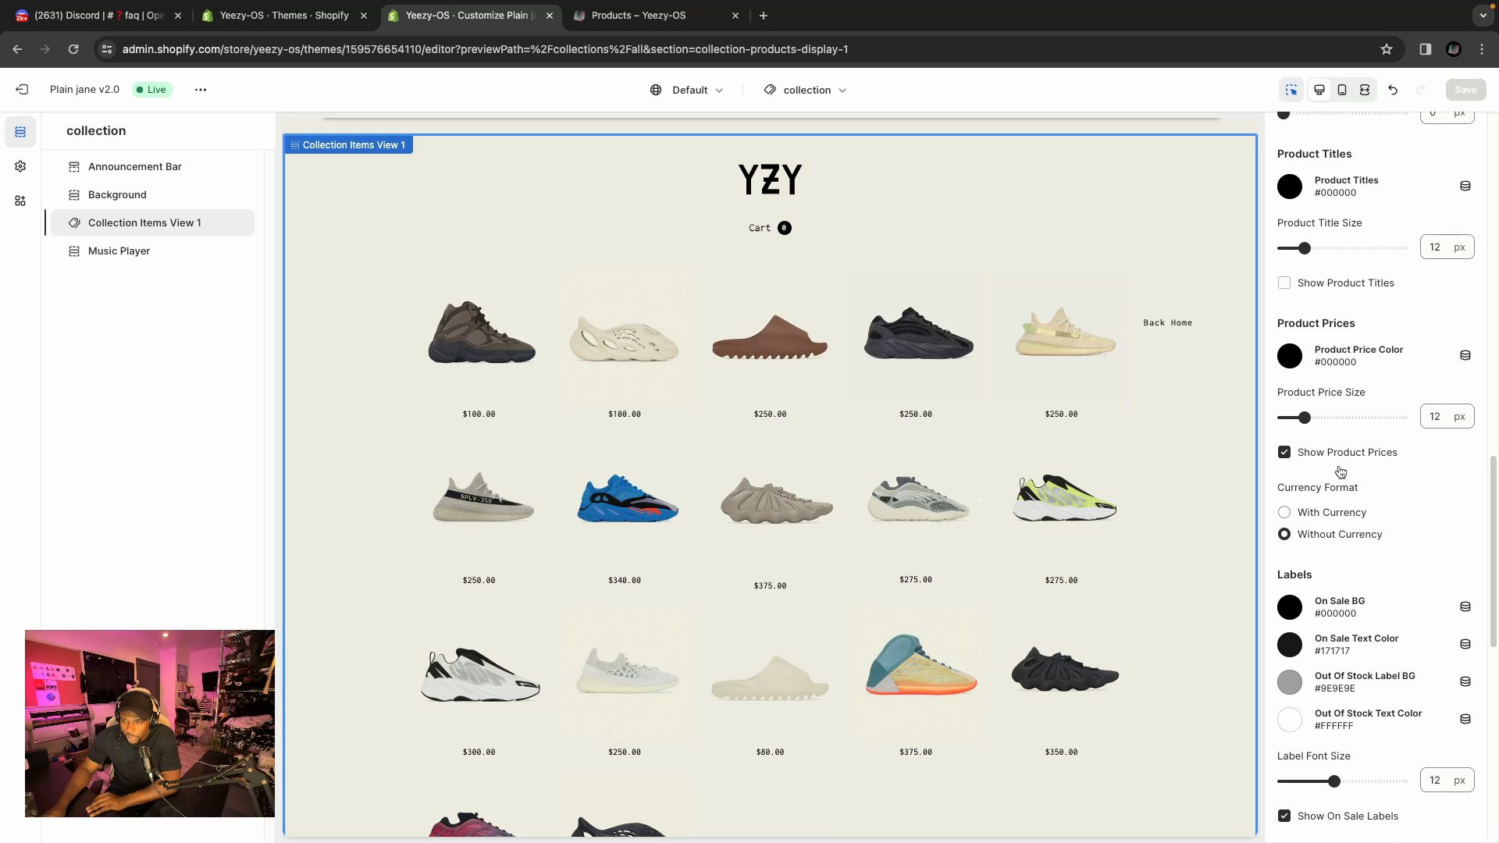
scroll(1340, 471, "down", 1)
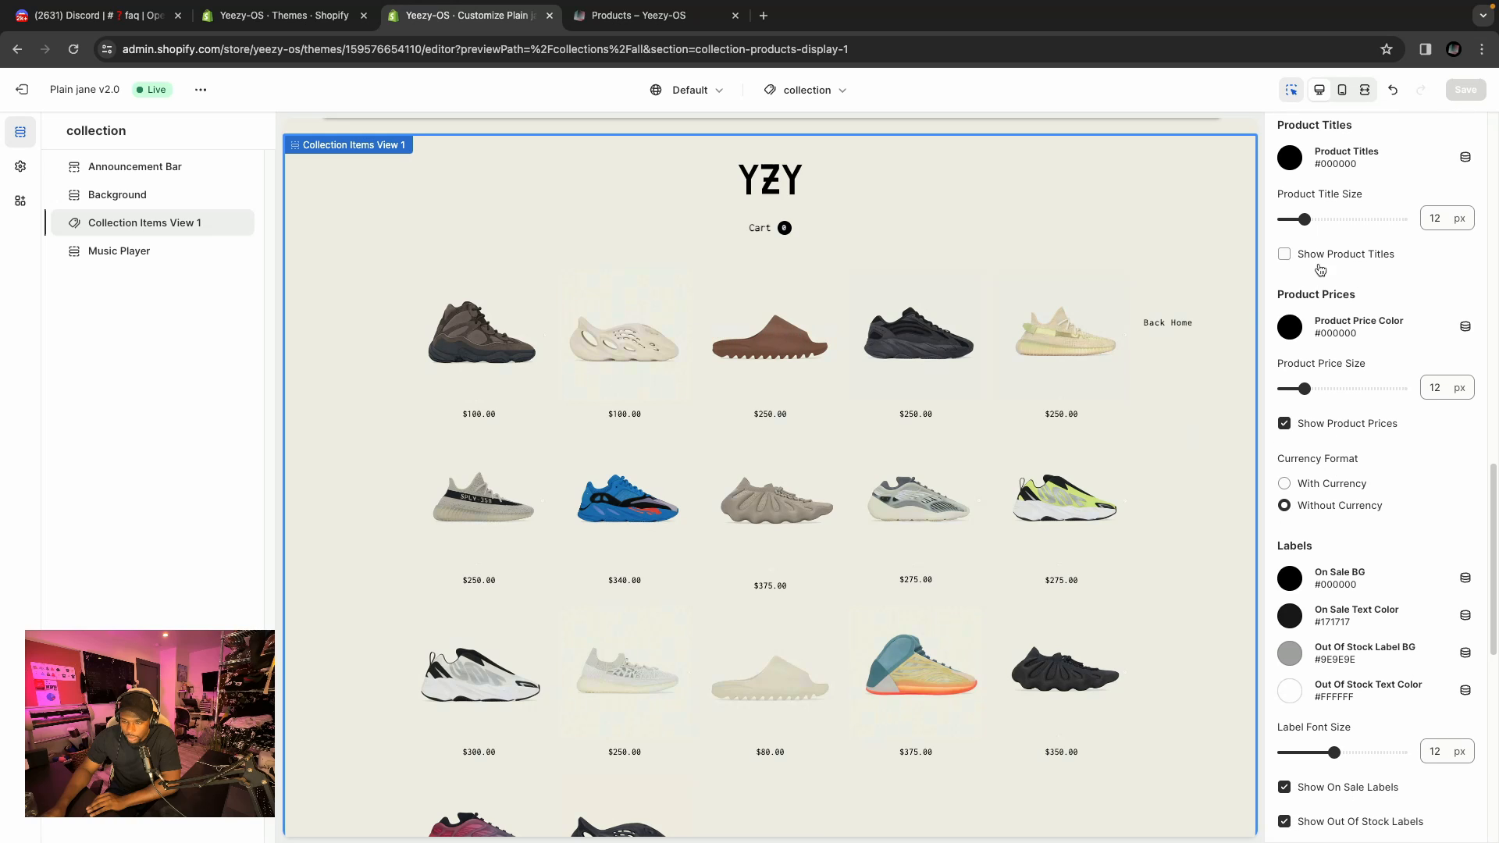
left_click(1284, 255)
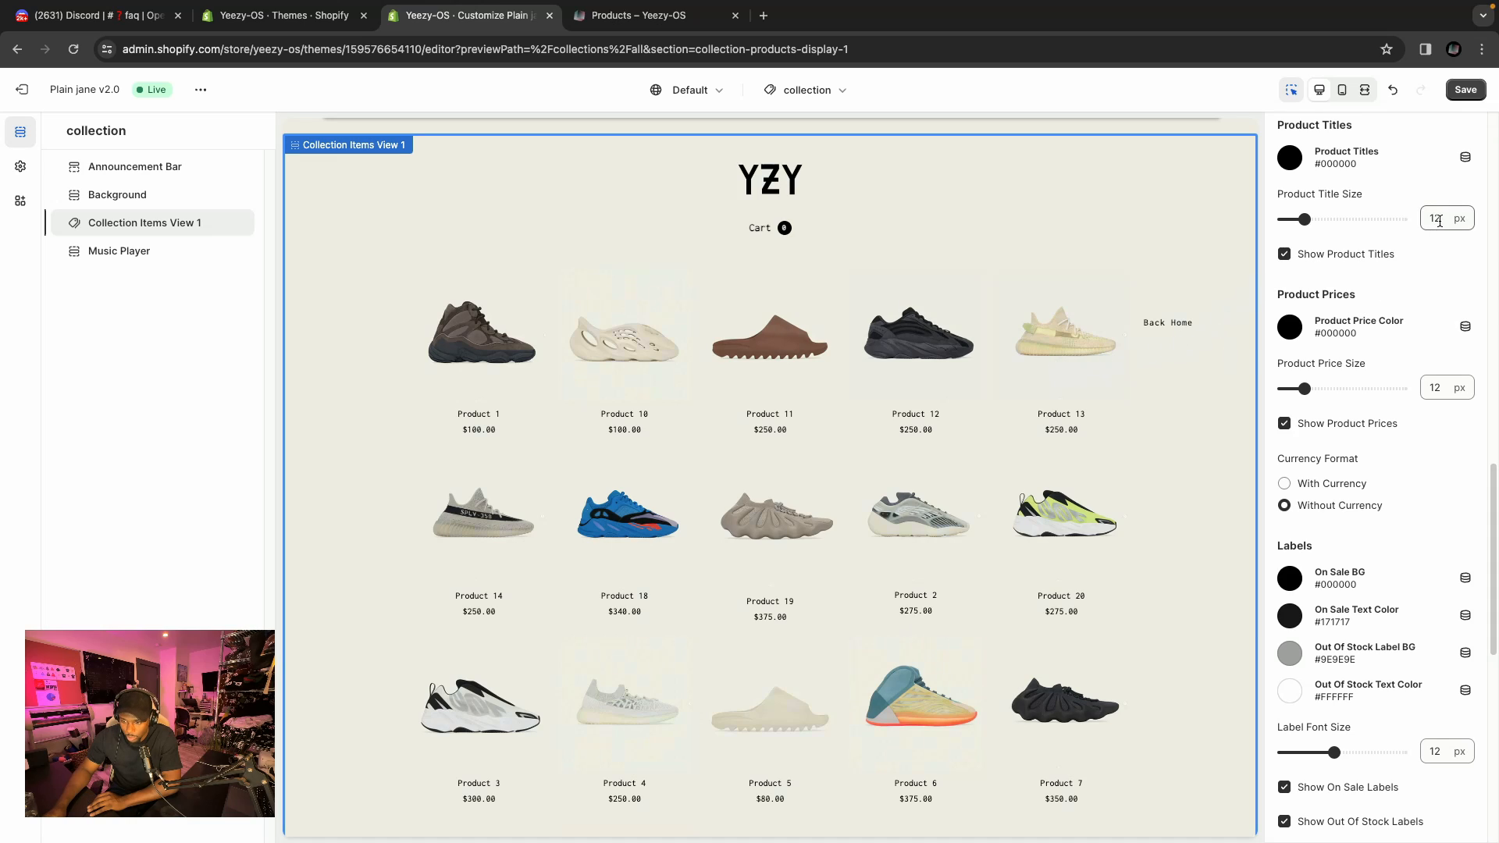
scroll(1393, 289, "down", 1)
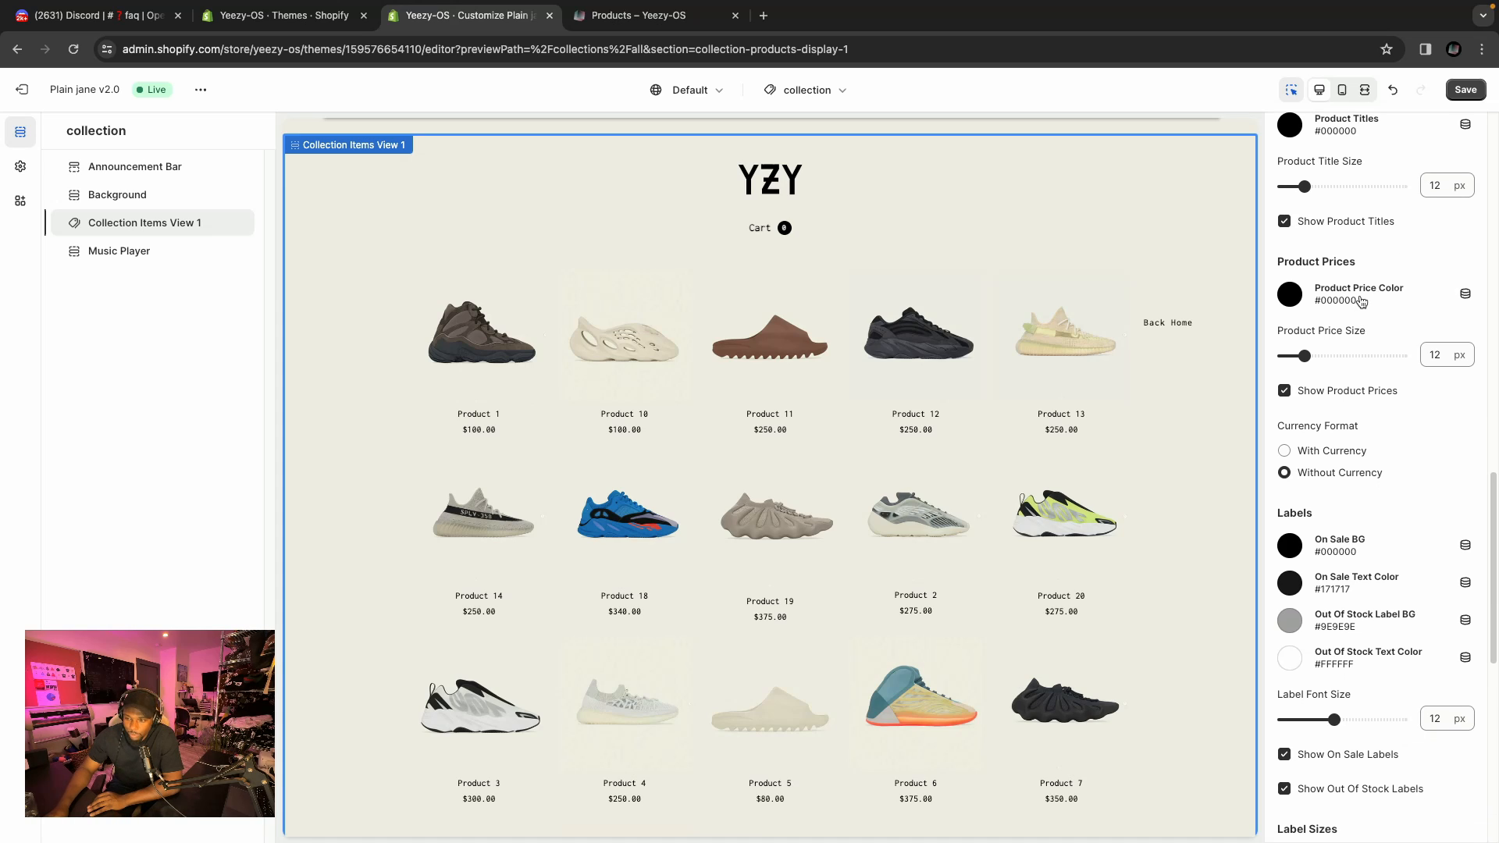
scroll(1361, 301, "down", 1)
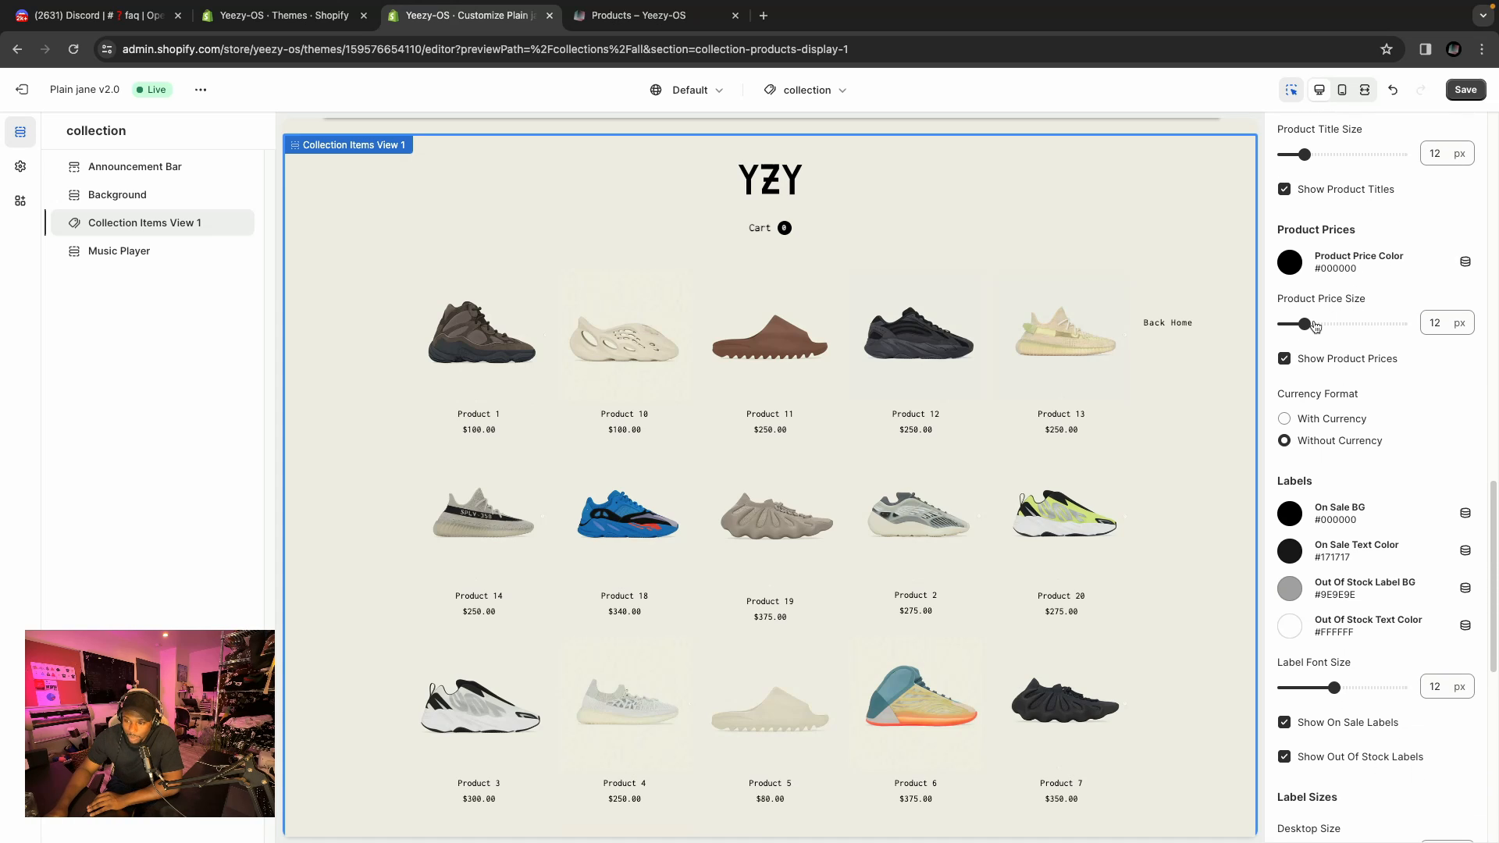
Try the With Currency price format for the collection grid, then restore Without Currency.
scroll(1419, 348, "down", 1)
scroll(1419, 348, "down", 3)
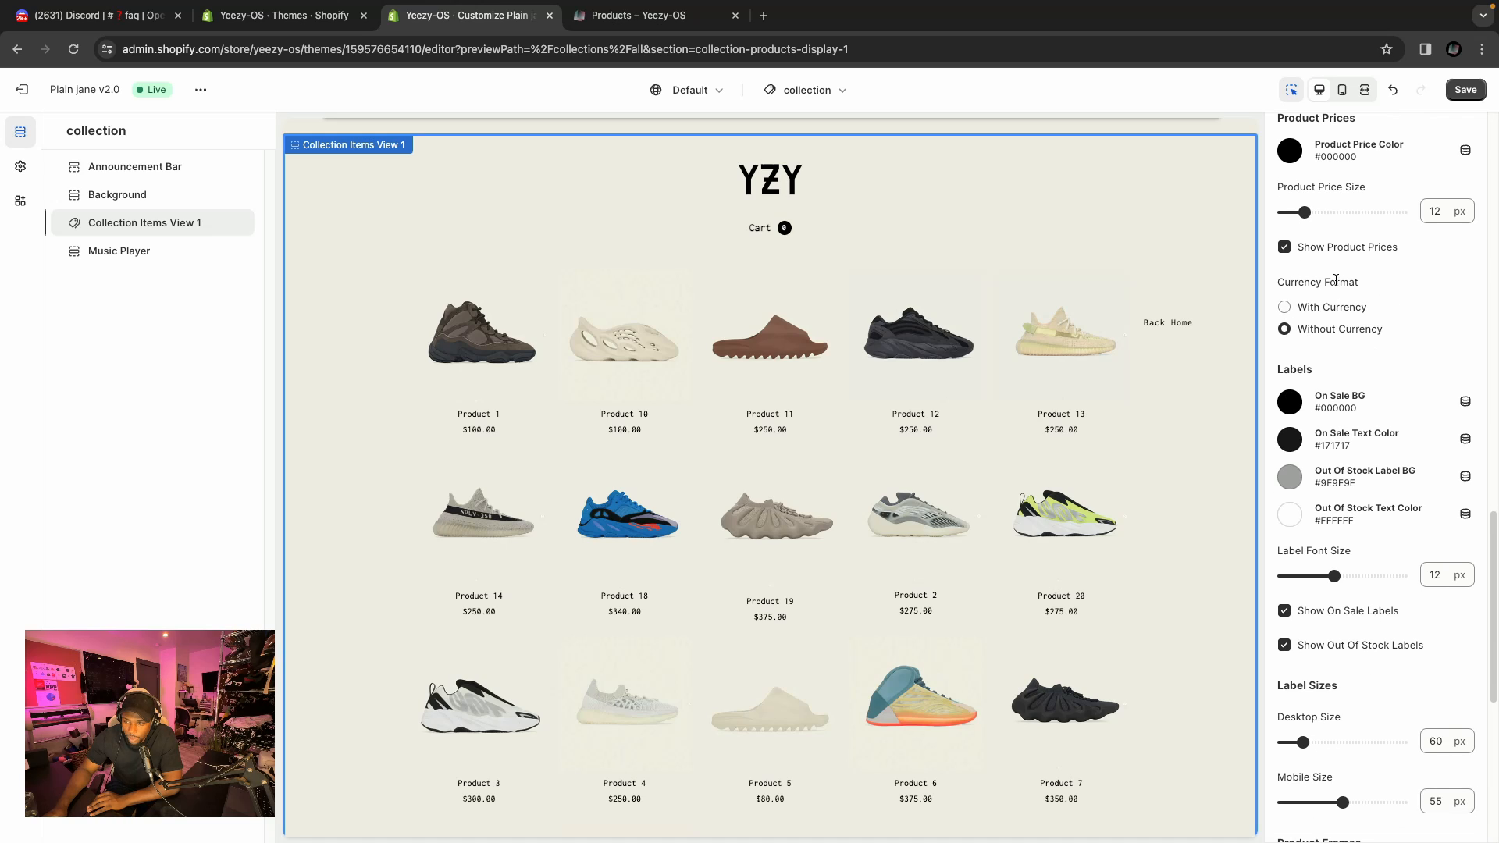
left_click(1285, 308)
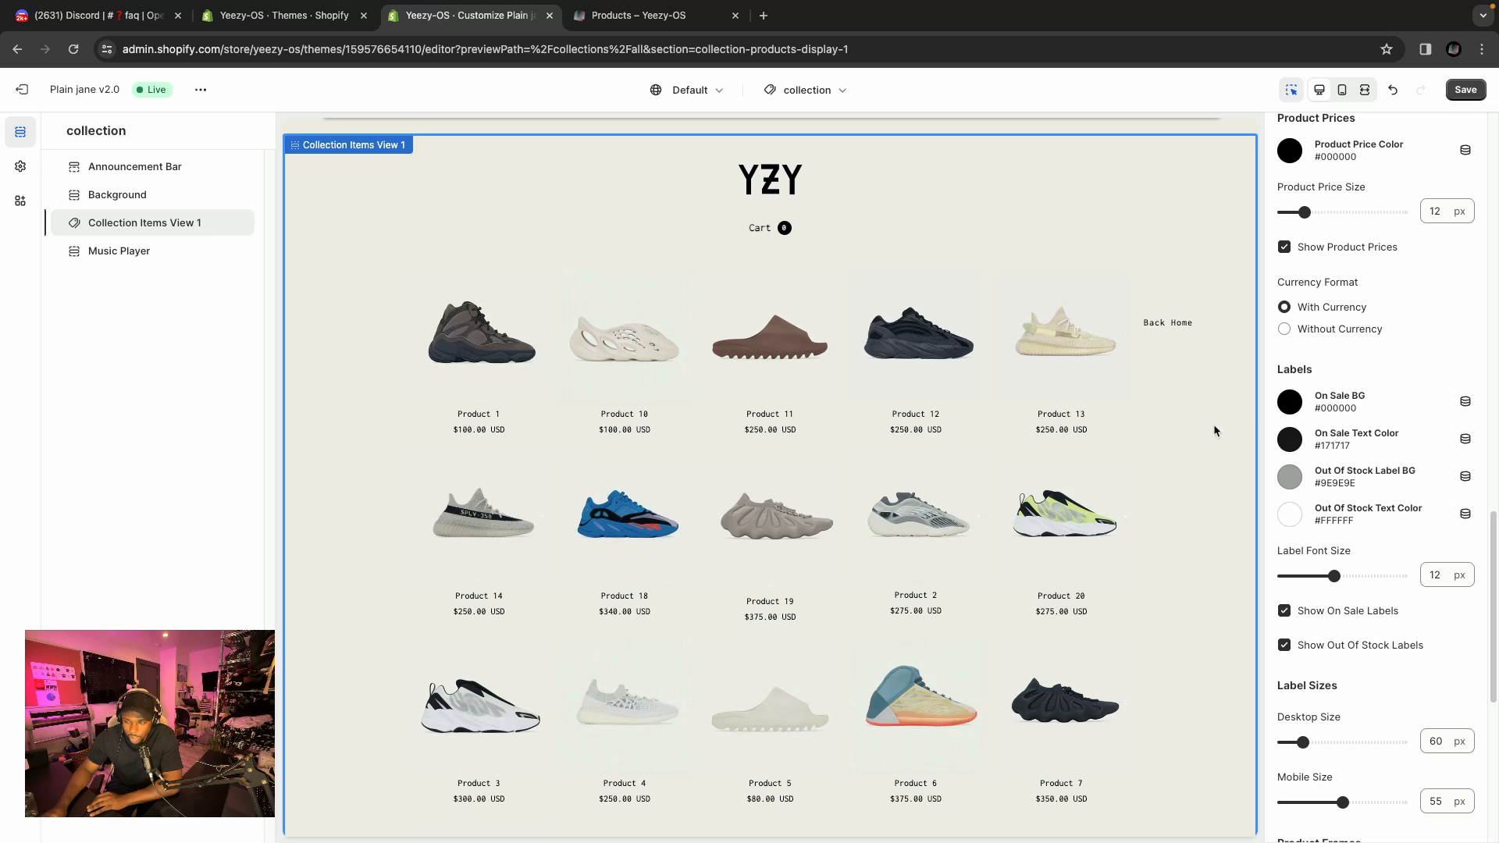
left_click(1317, 337)
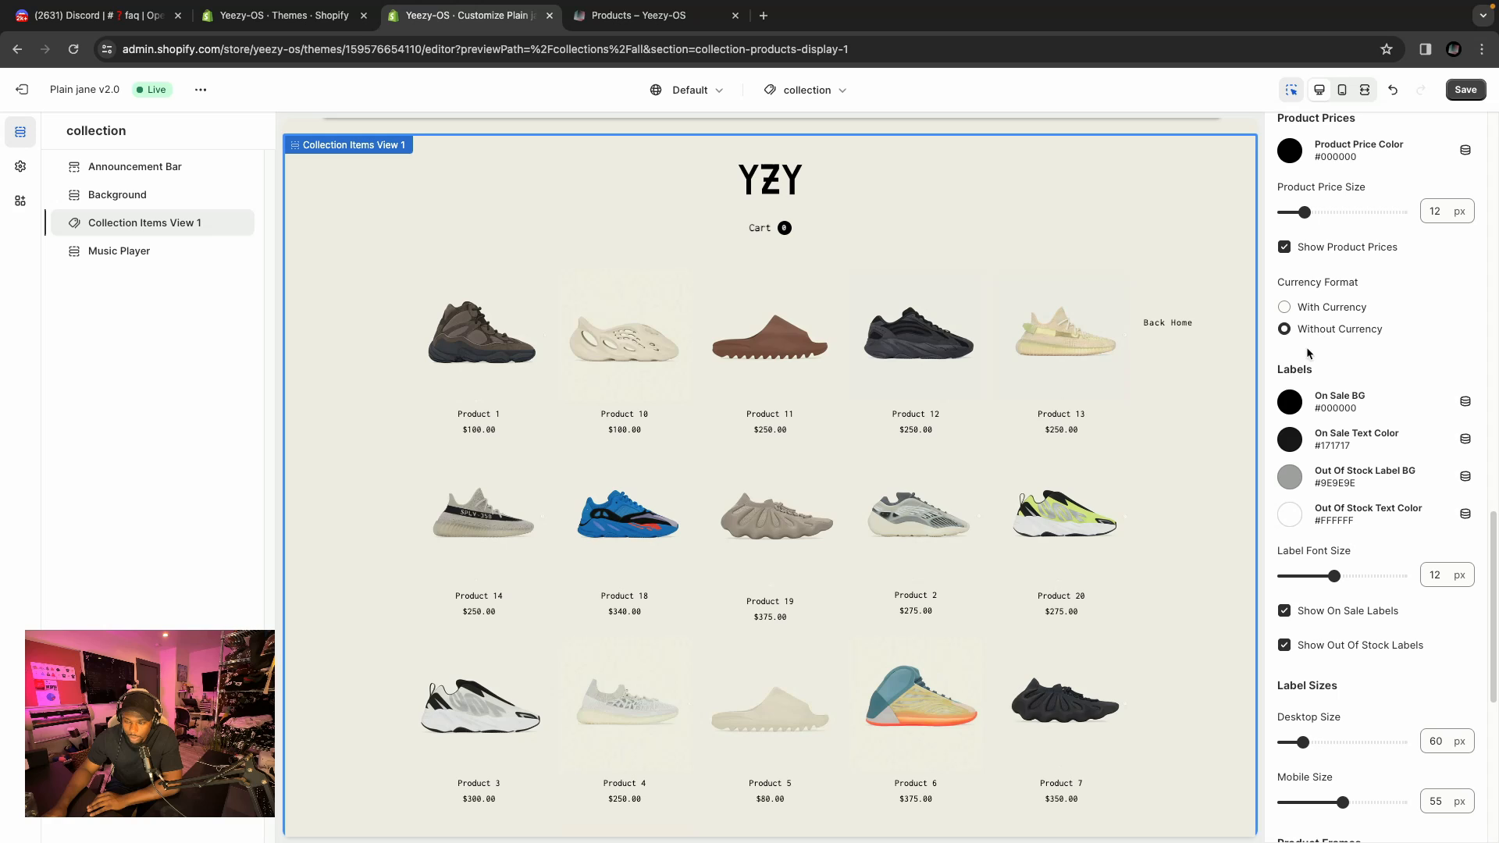
Review the remaining collection section settings for labels, label sizes, product frames and product background.
scroll(1178, 375, "down", 1)
scroll(1312, 367, "down", 1)
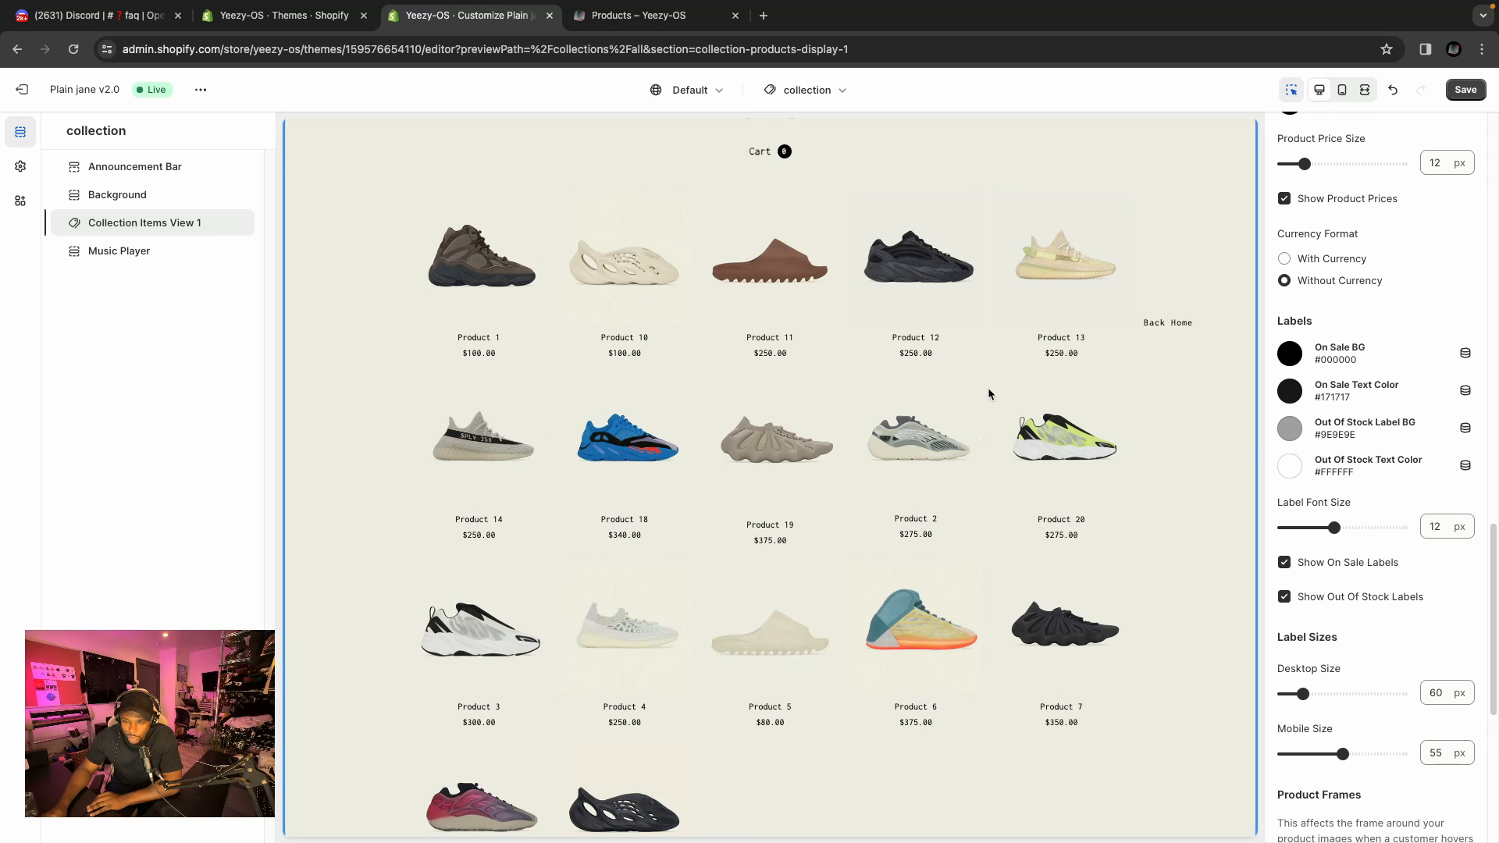
scroll(1380, 425, "down", 1)
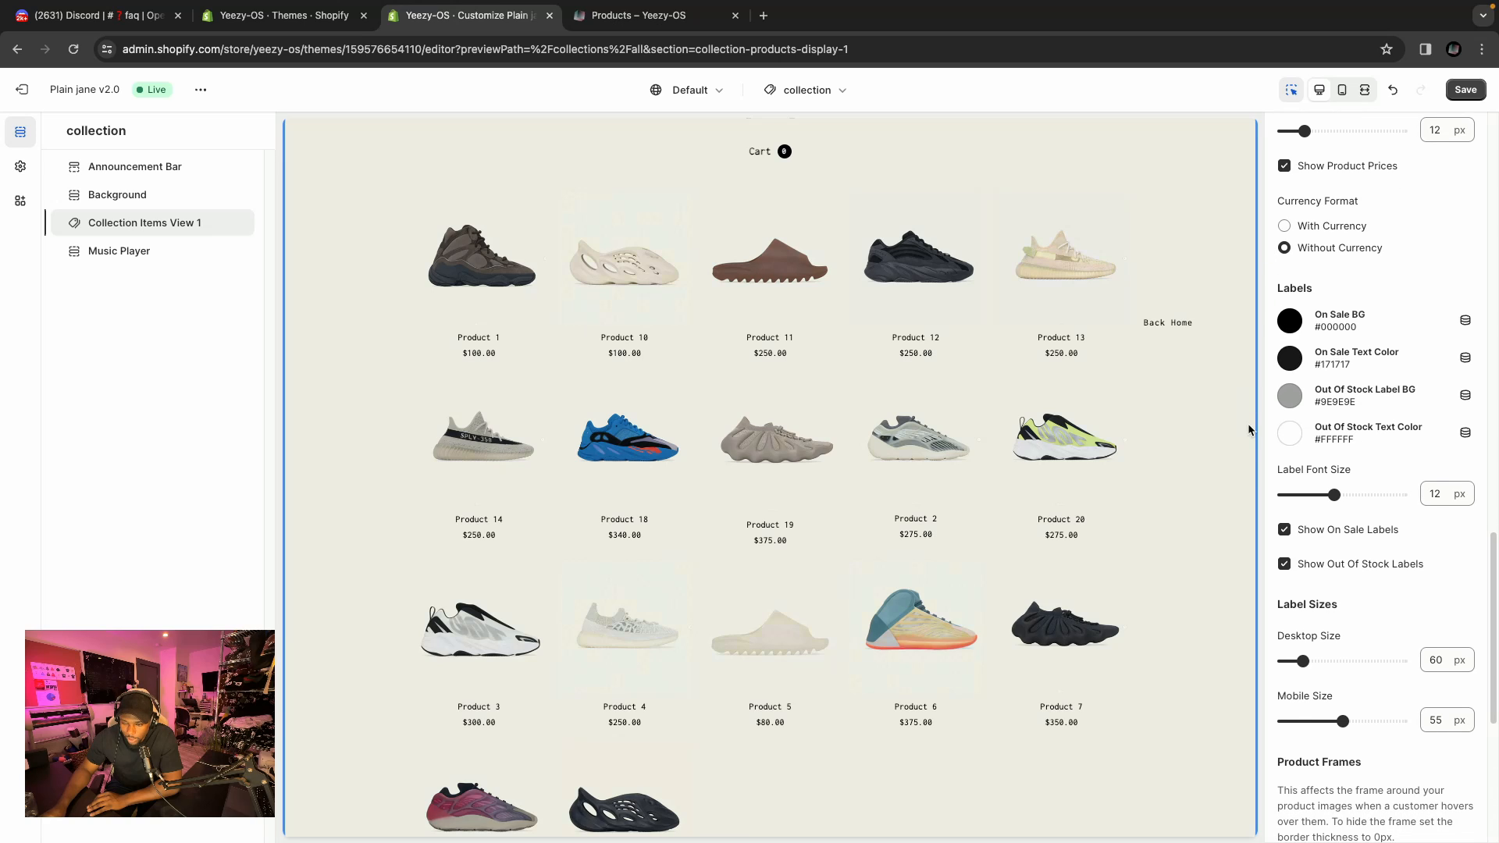
scroll(1443, 375, "down", 5)
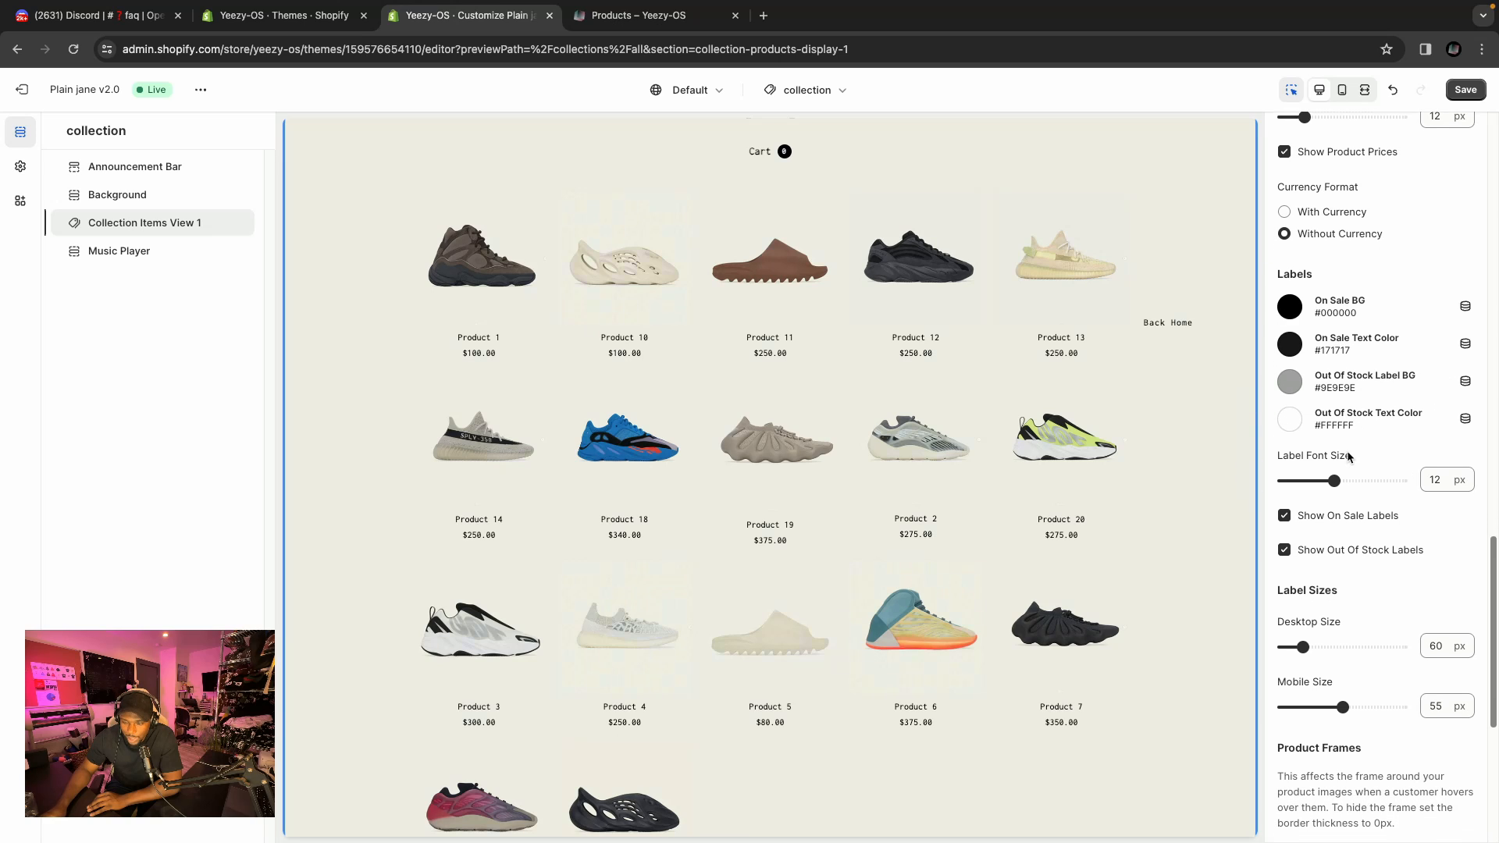
scroll(1356, 378, "down", 2)
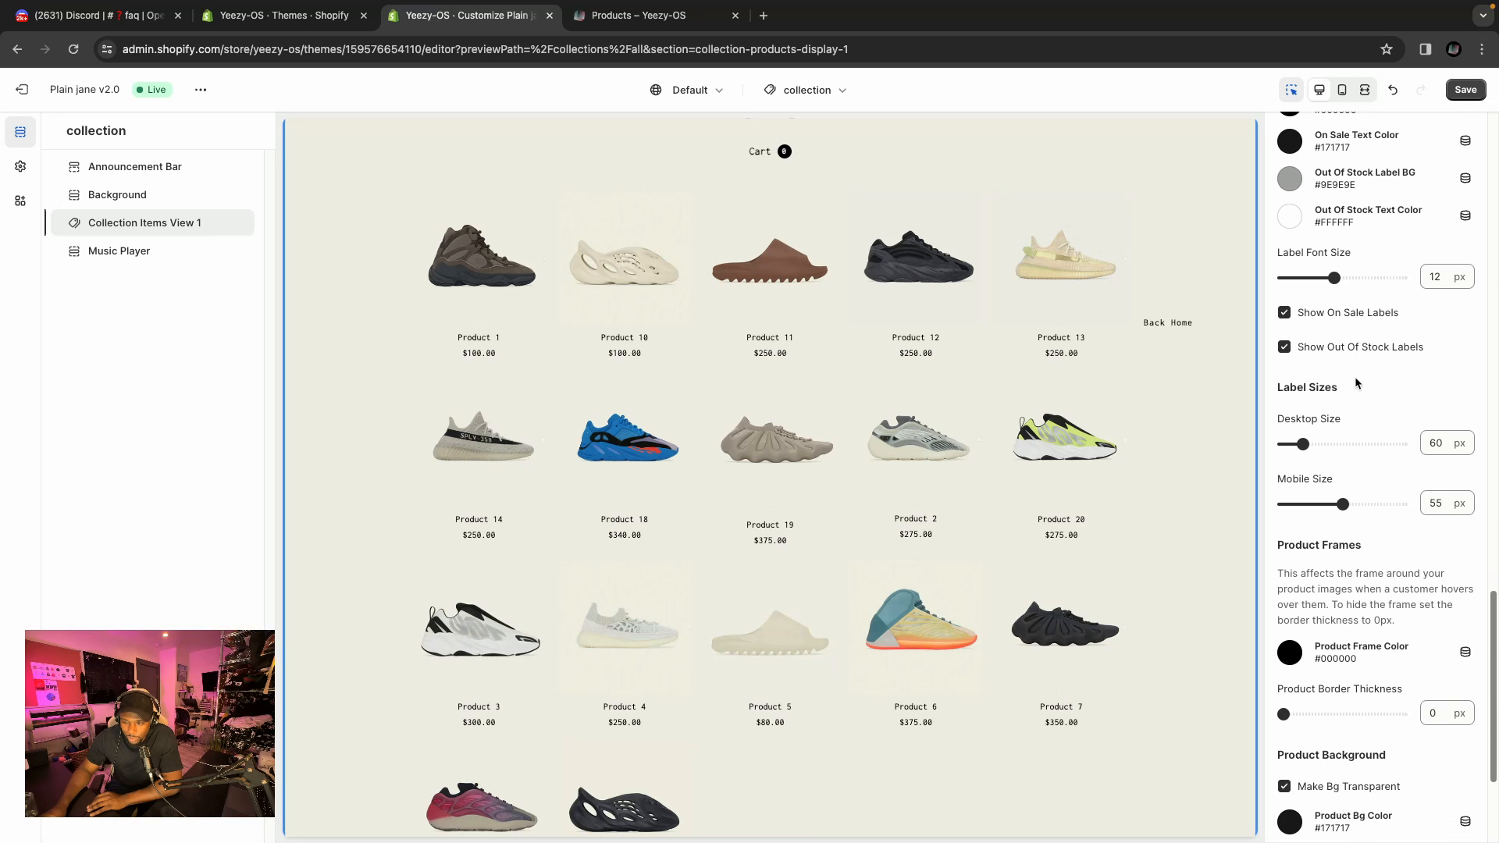
scroll(1353, 388, "down", 3)
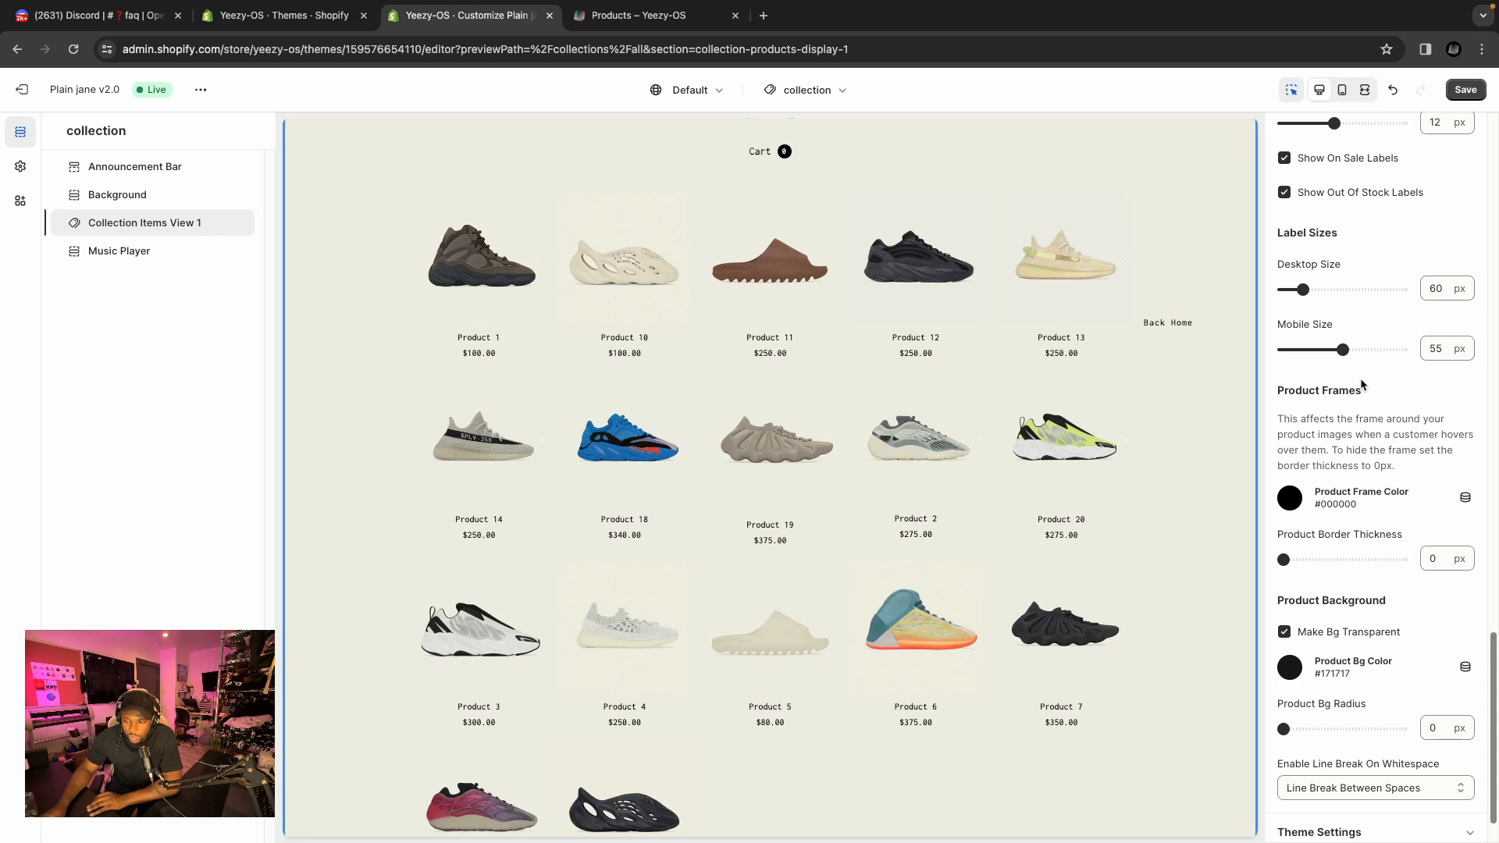
scroll(1360, 384, "down", 2)
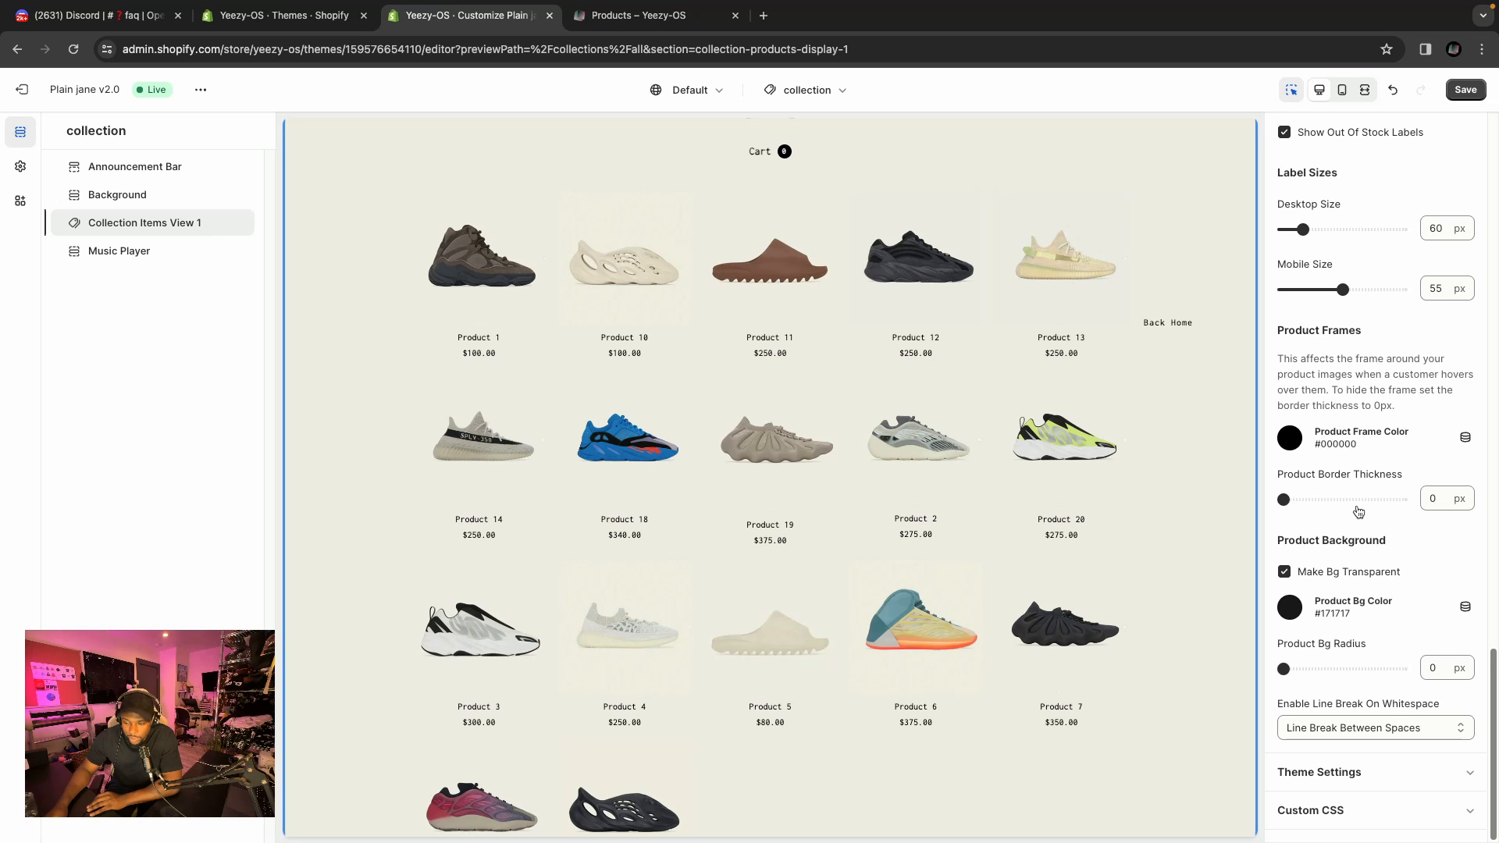
scroll(1349, 486, "up", 20)
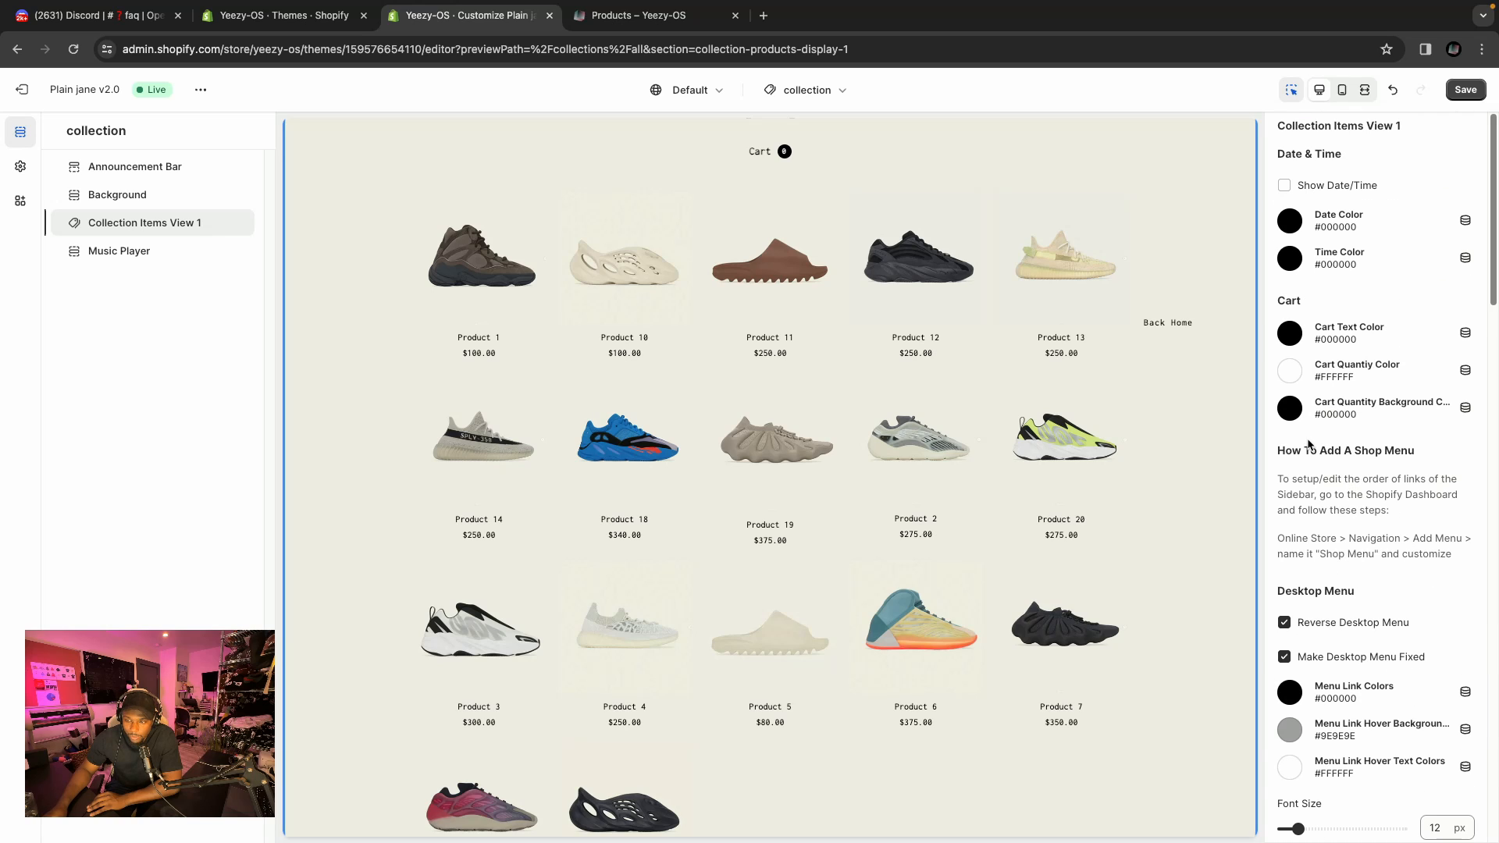
Open the Shop Layout theme settings and preview the Plain Jane Classic collection style before returning to Plain Jane 2.0.
left_click(20, 166)
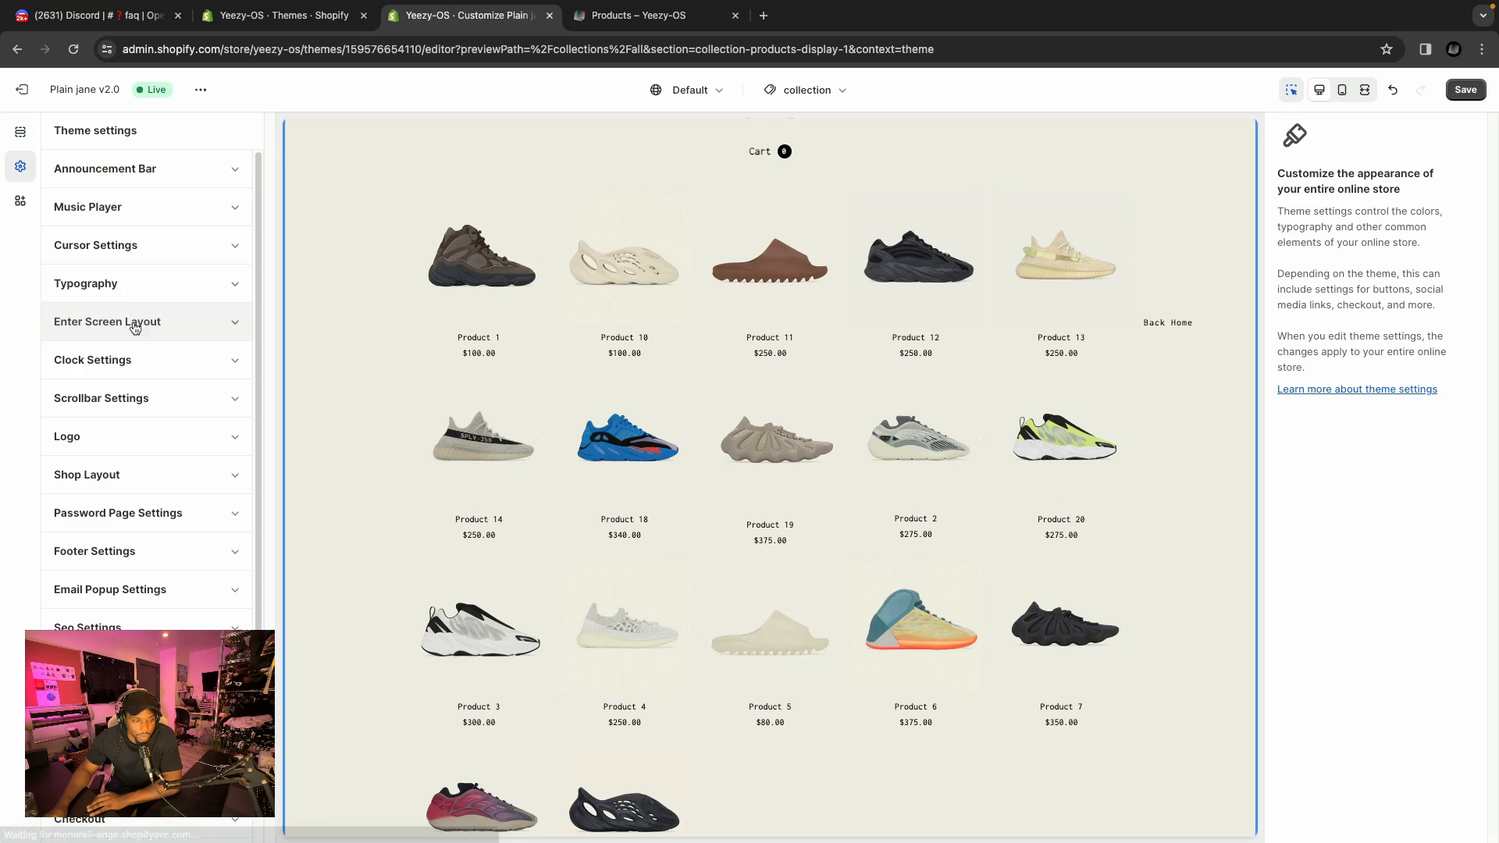
scroll(169, 385, "down", 2)
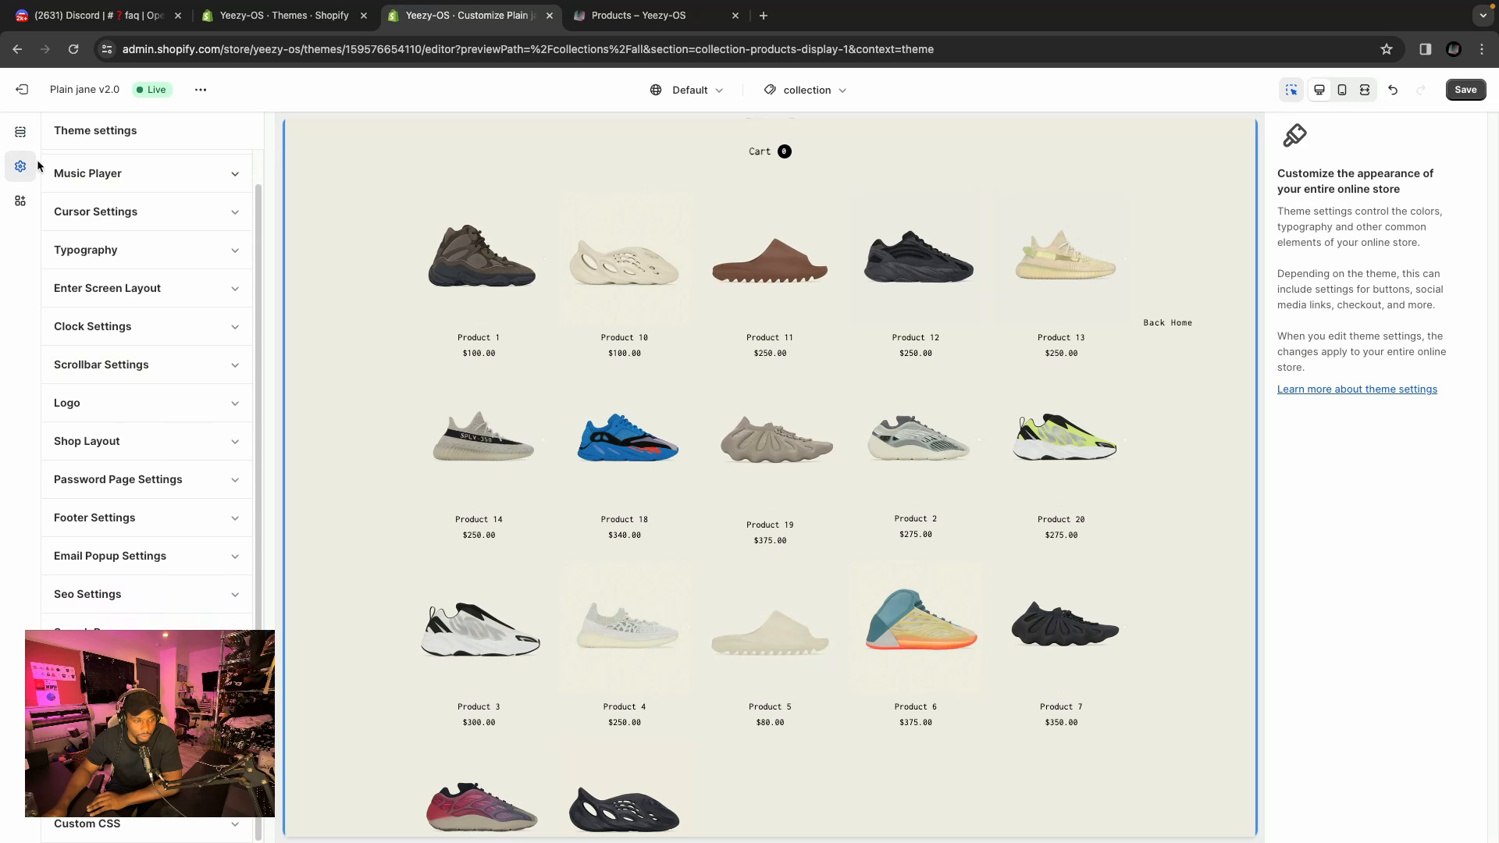
left_click(187, 440)
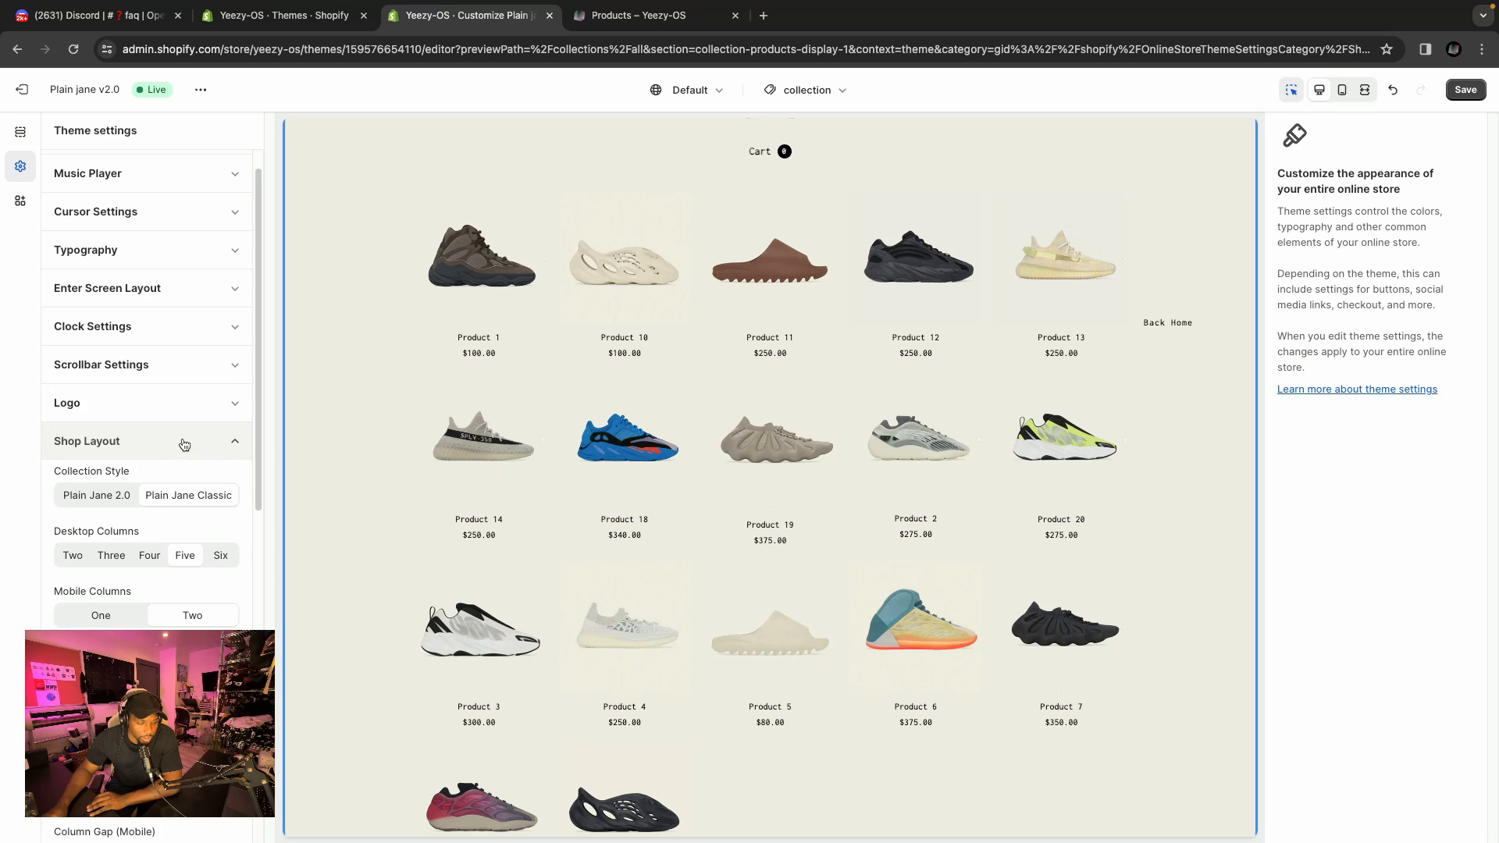
scroll(187, 386, "down", 5)
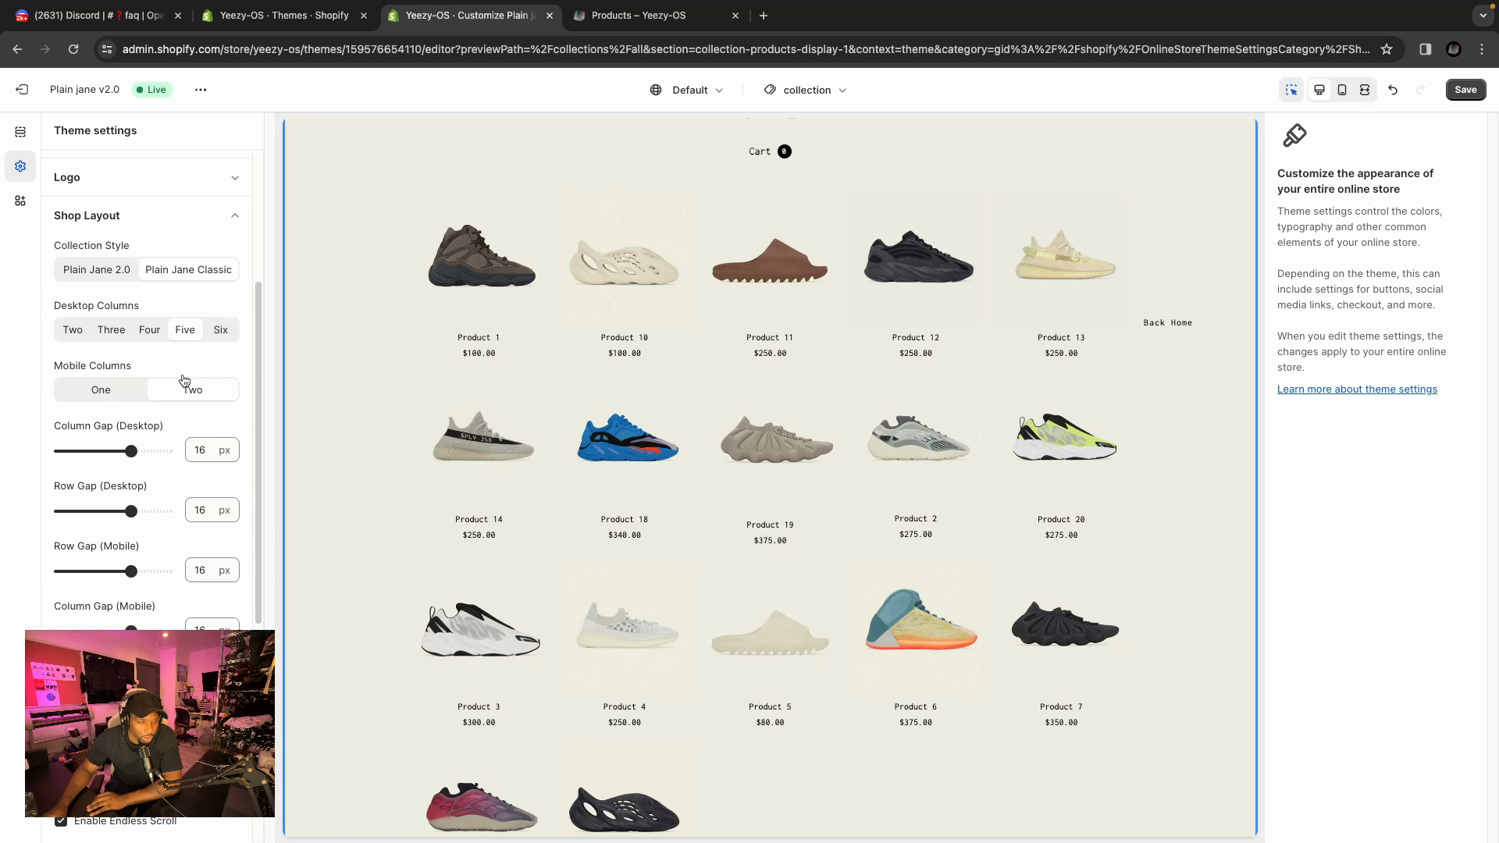
scroll(182, 378, "up", 1)
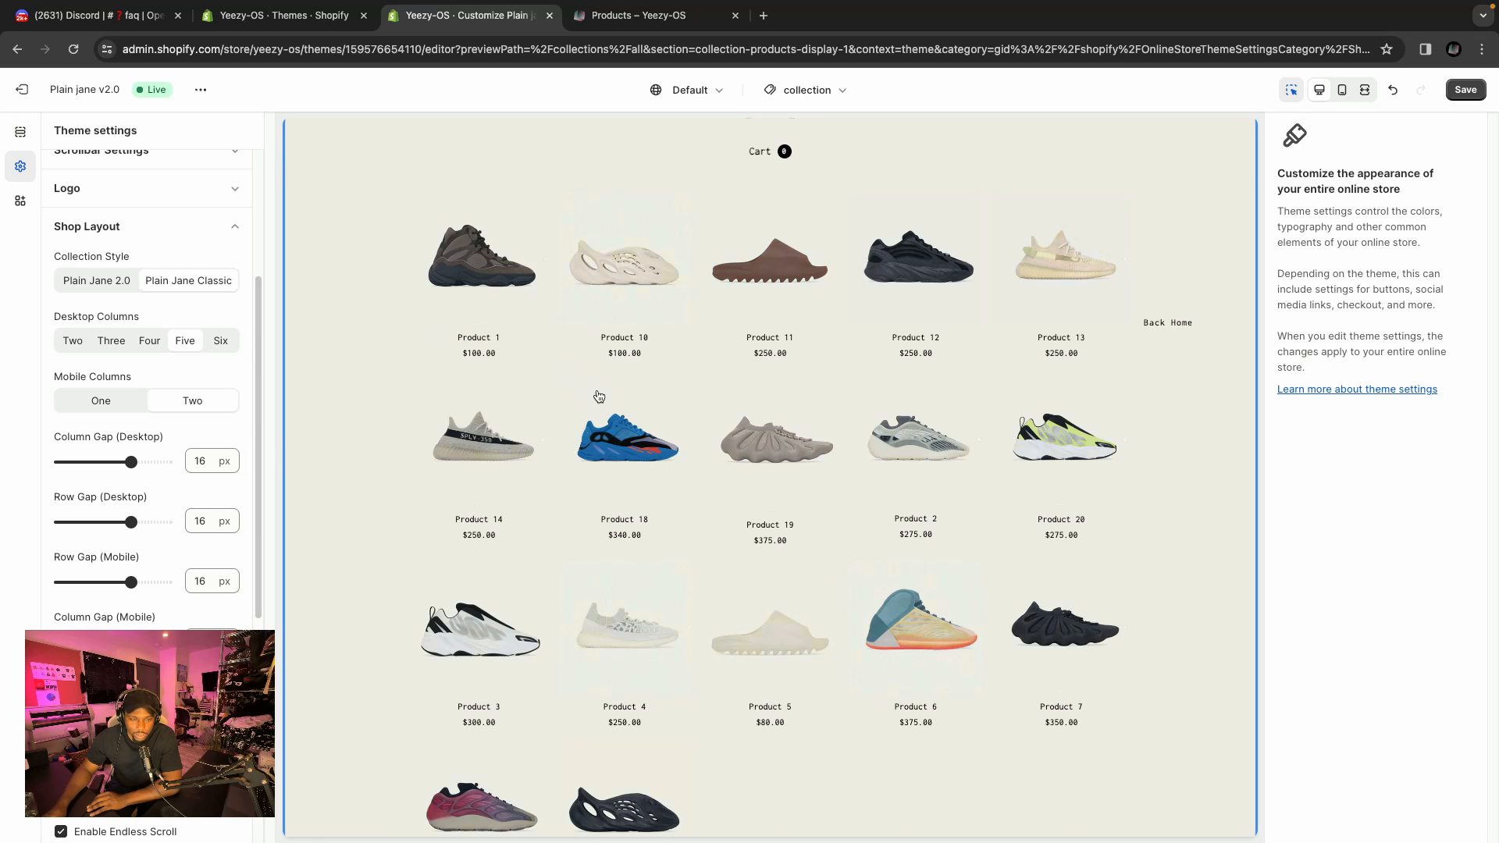
scroll(599, 396, "up", 2)
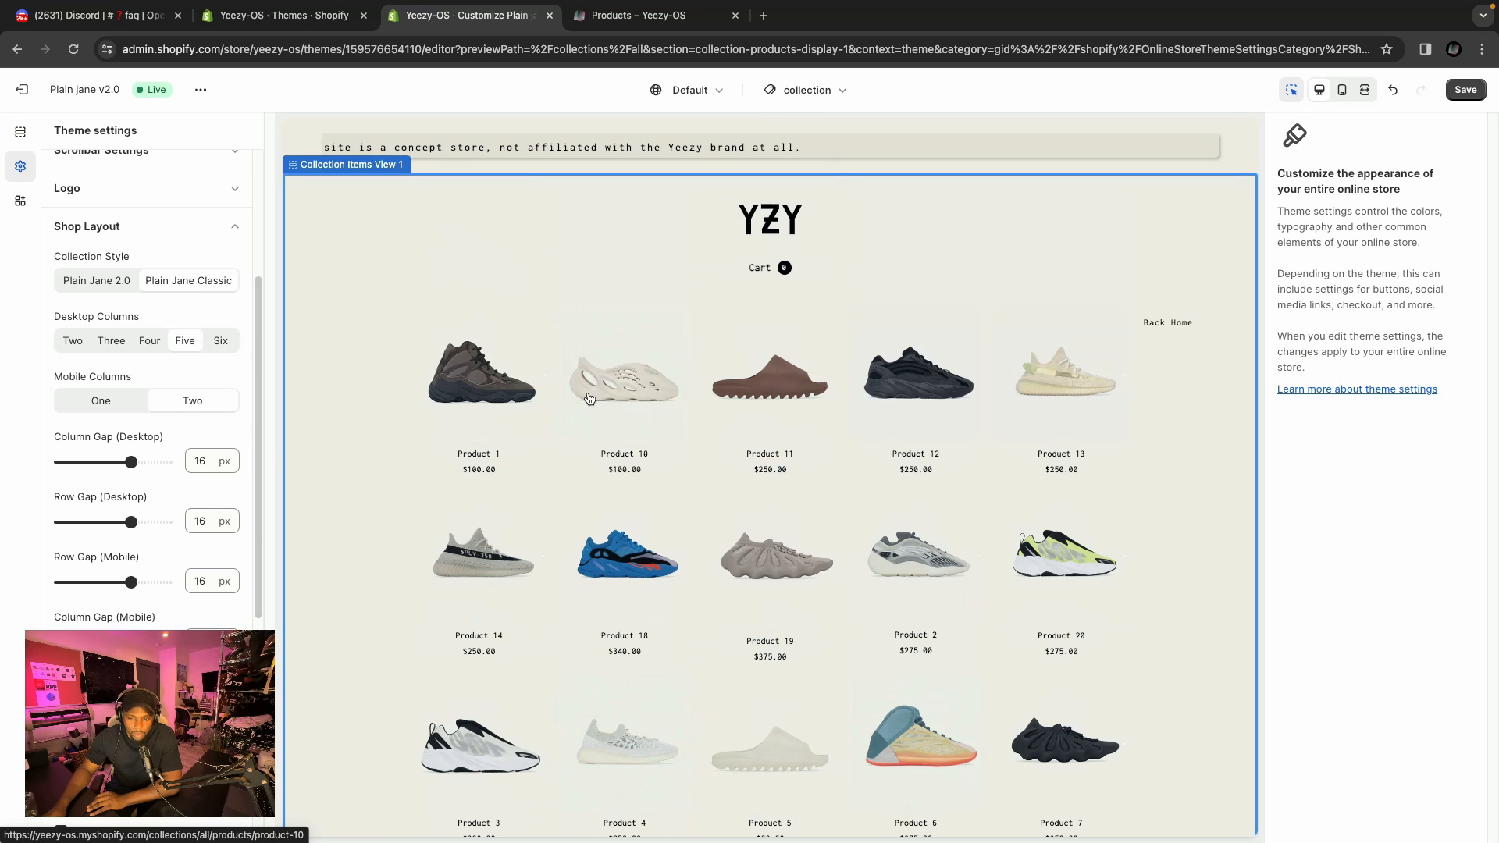
left_click(84, 288)
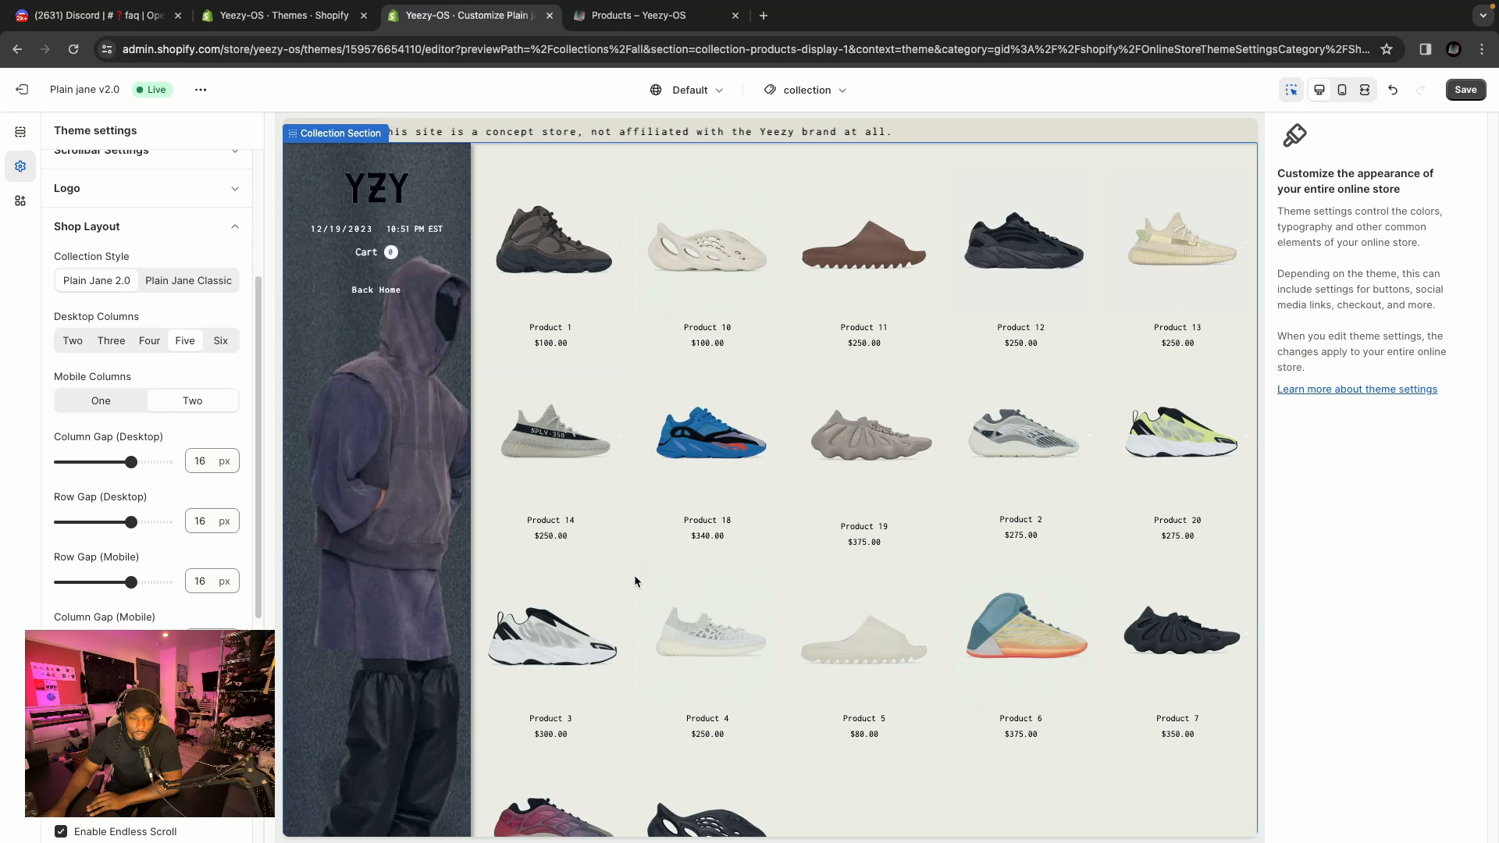
scroll(634, 580, "down", 2)
scroll(379, 411, "up", 2)
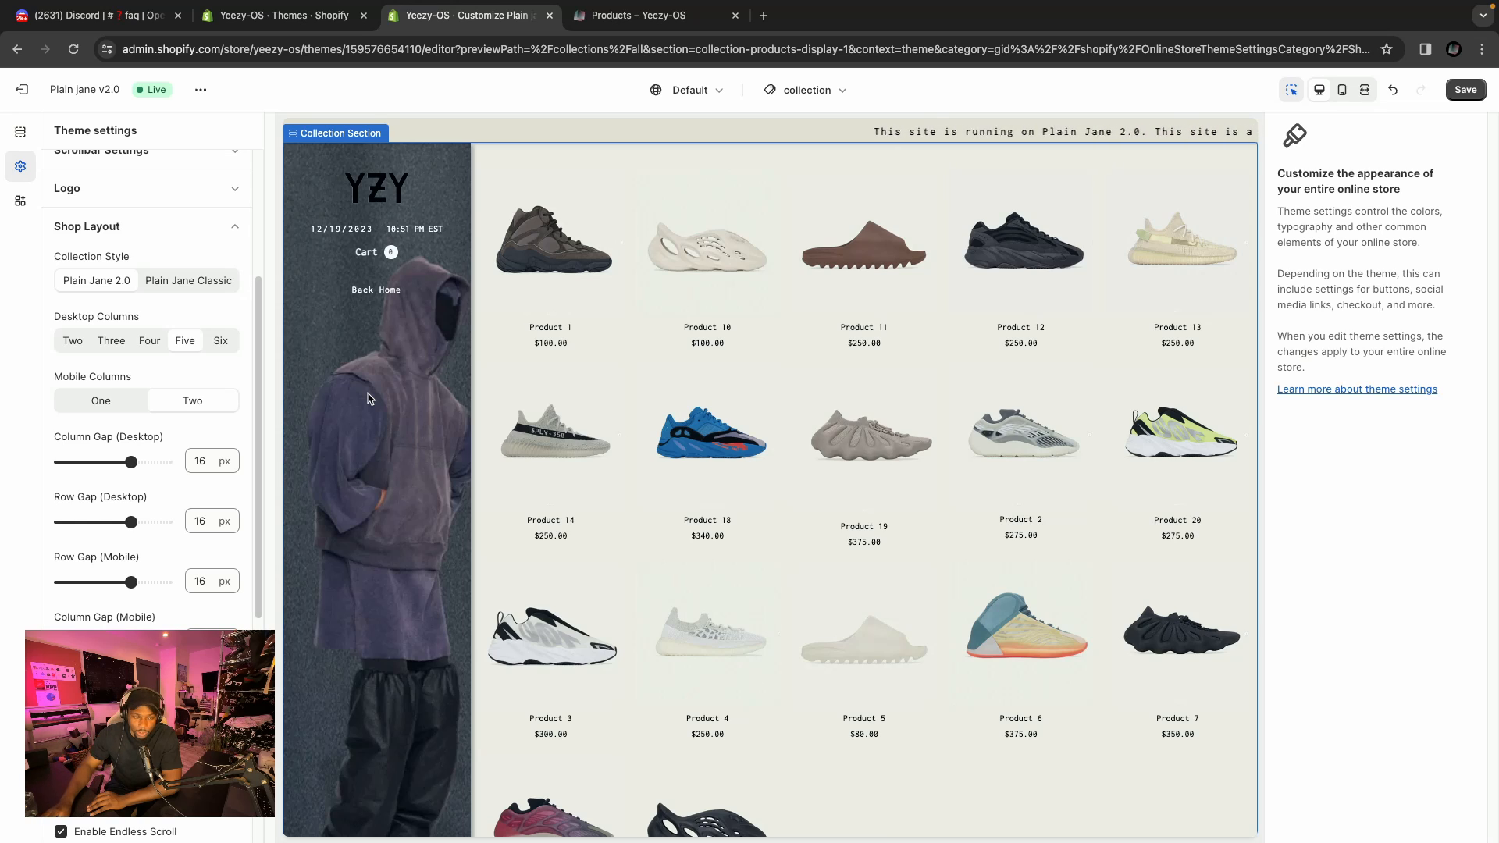
left_click(180, 283)
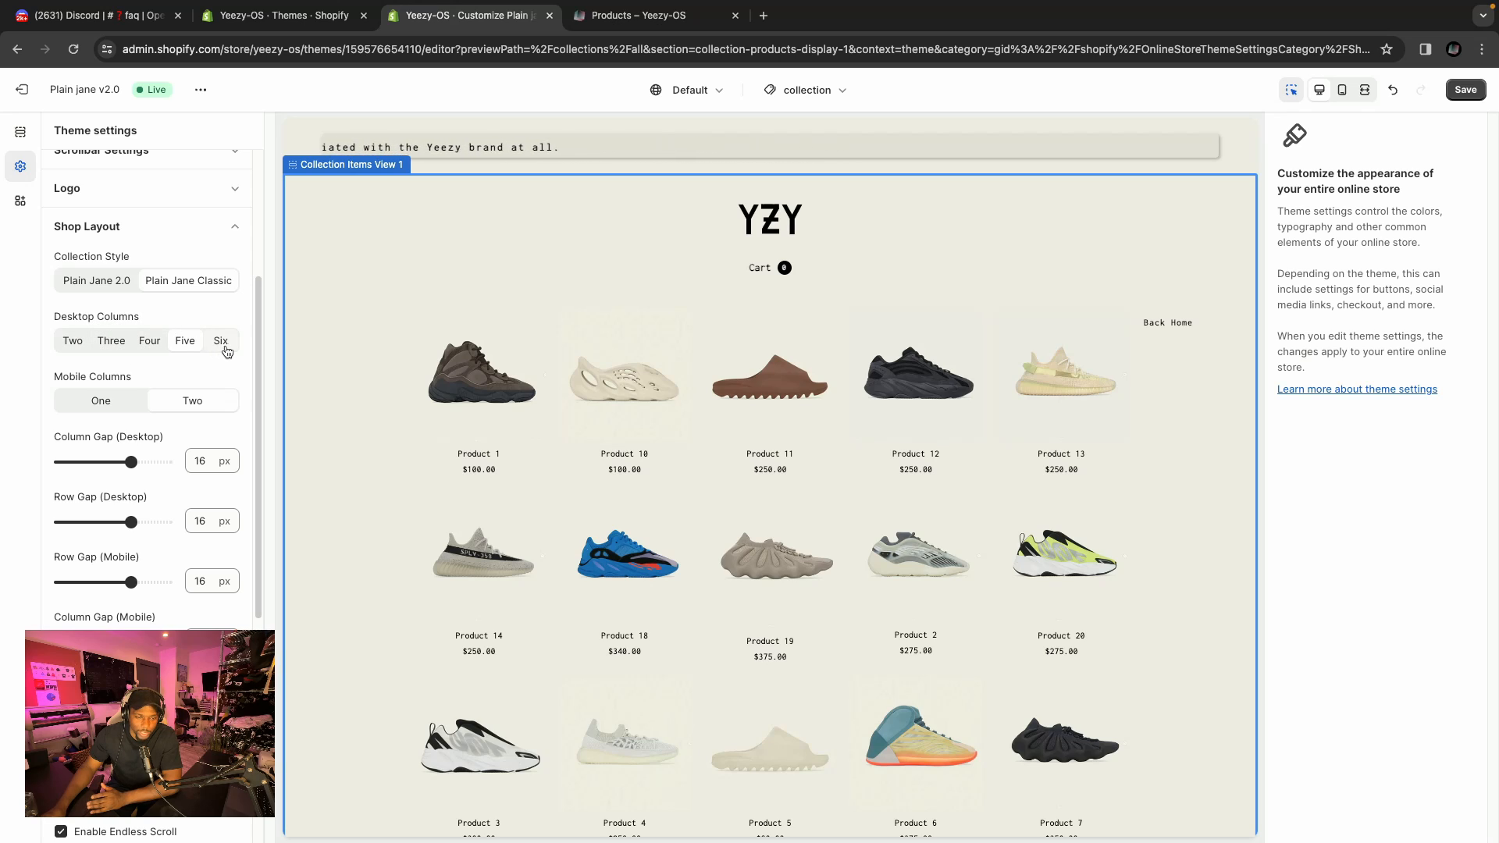
Try Three, Four and Six desktop columns for the shop layout, then restore Five.
left_click(111, 341)
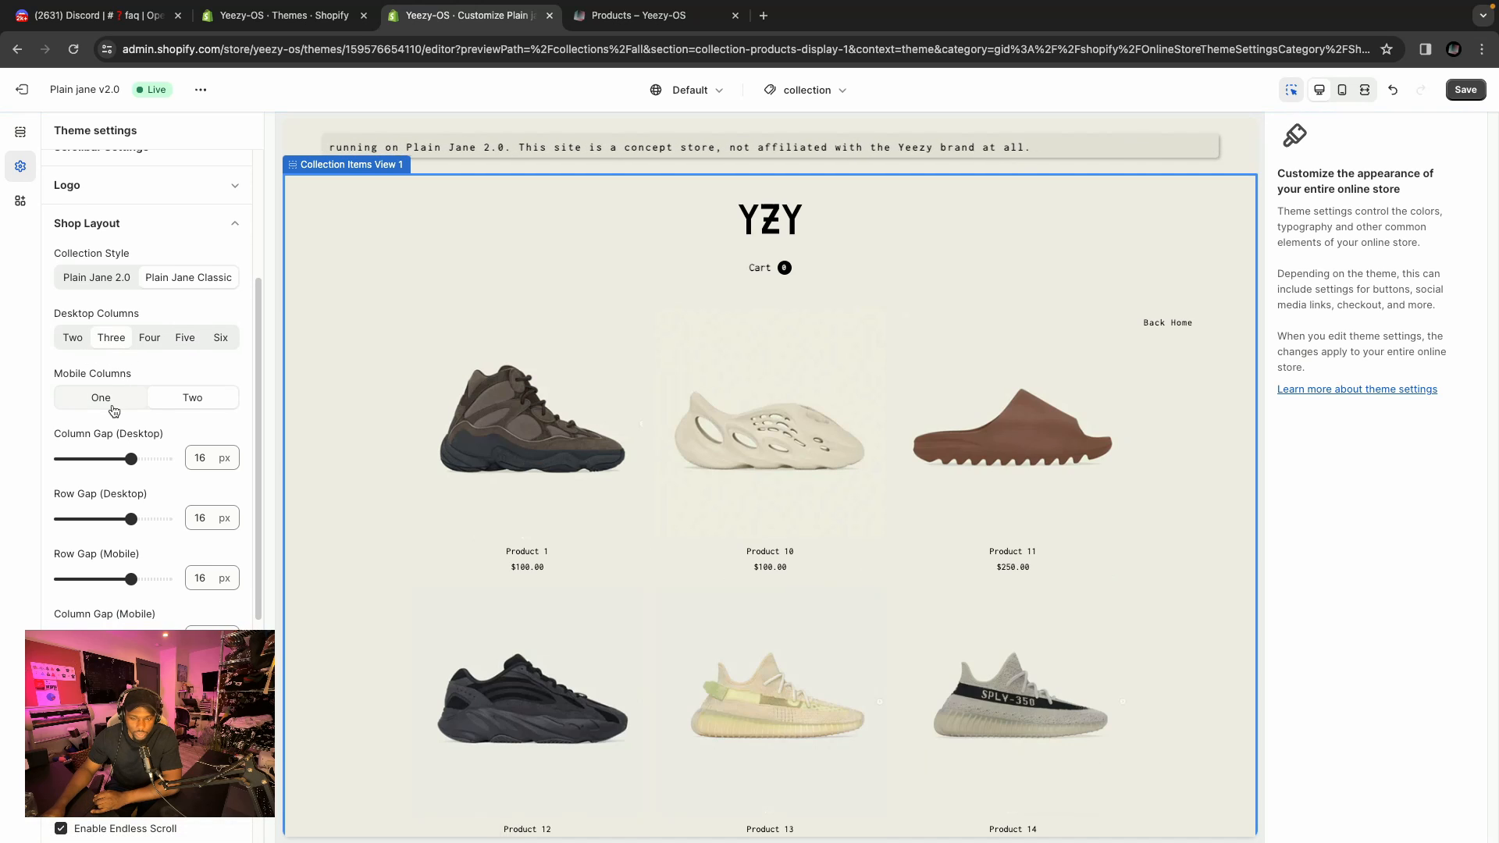
left_click(148, 344)
left_click(186, 338)
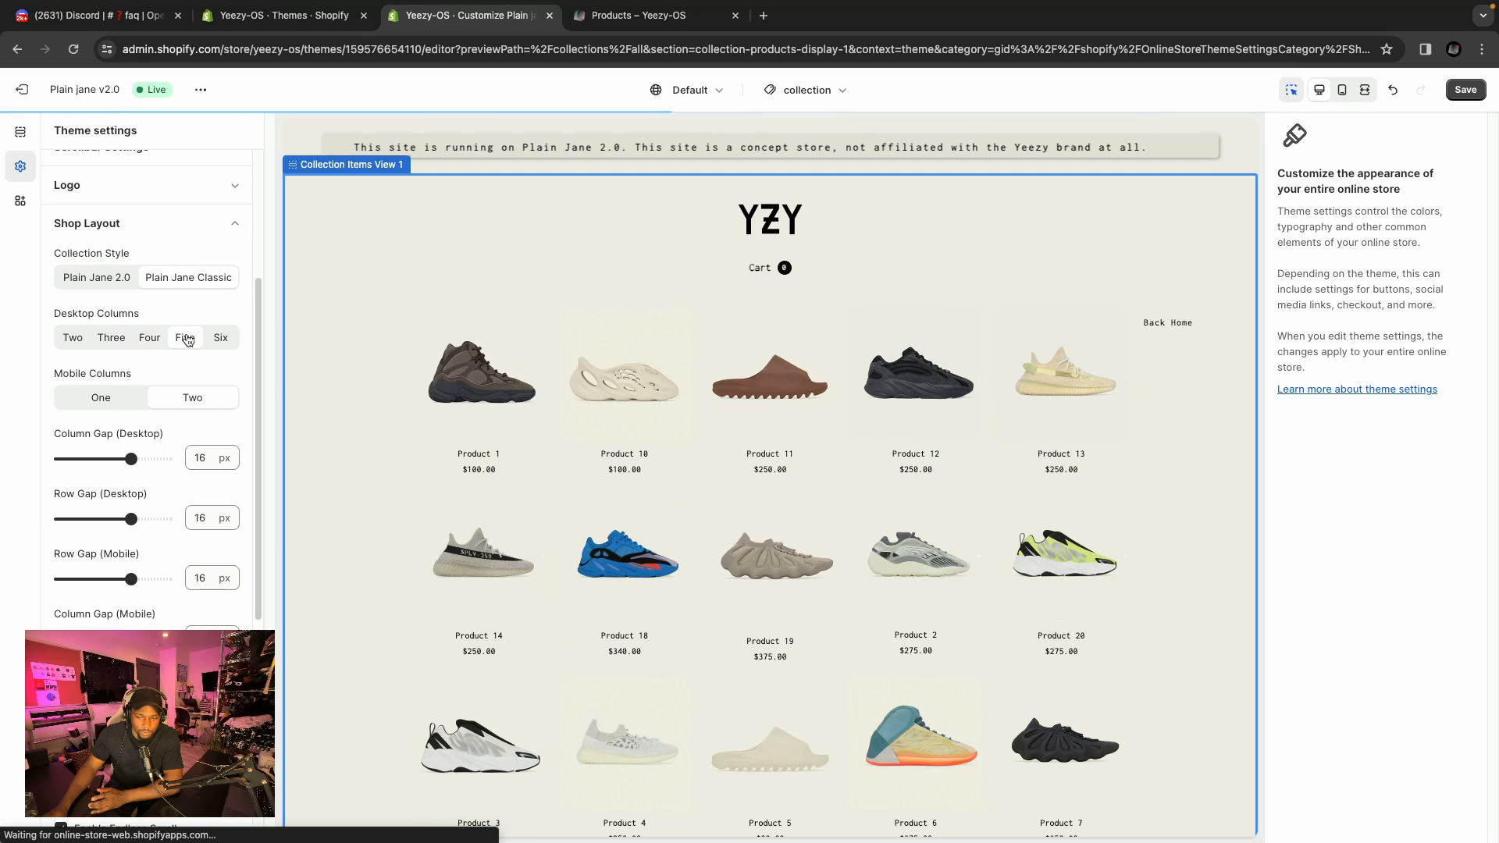
left_click(218, 339)
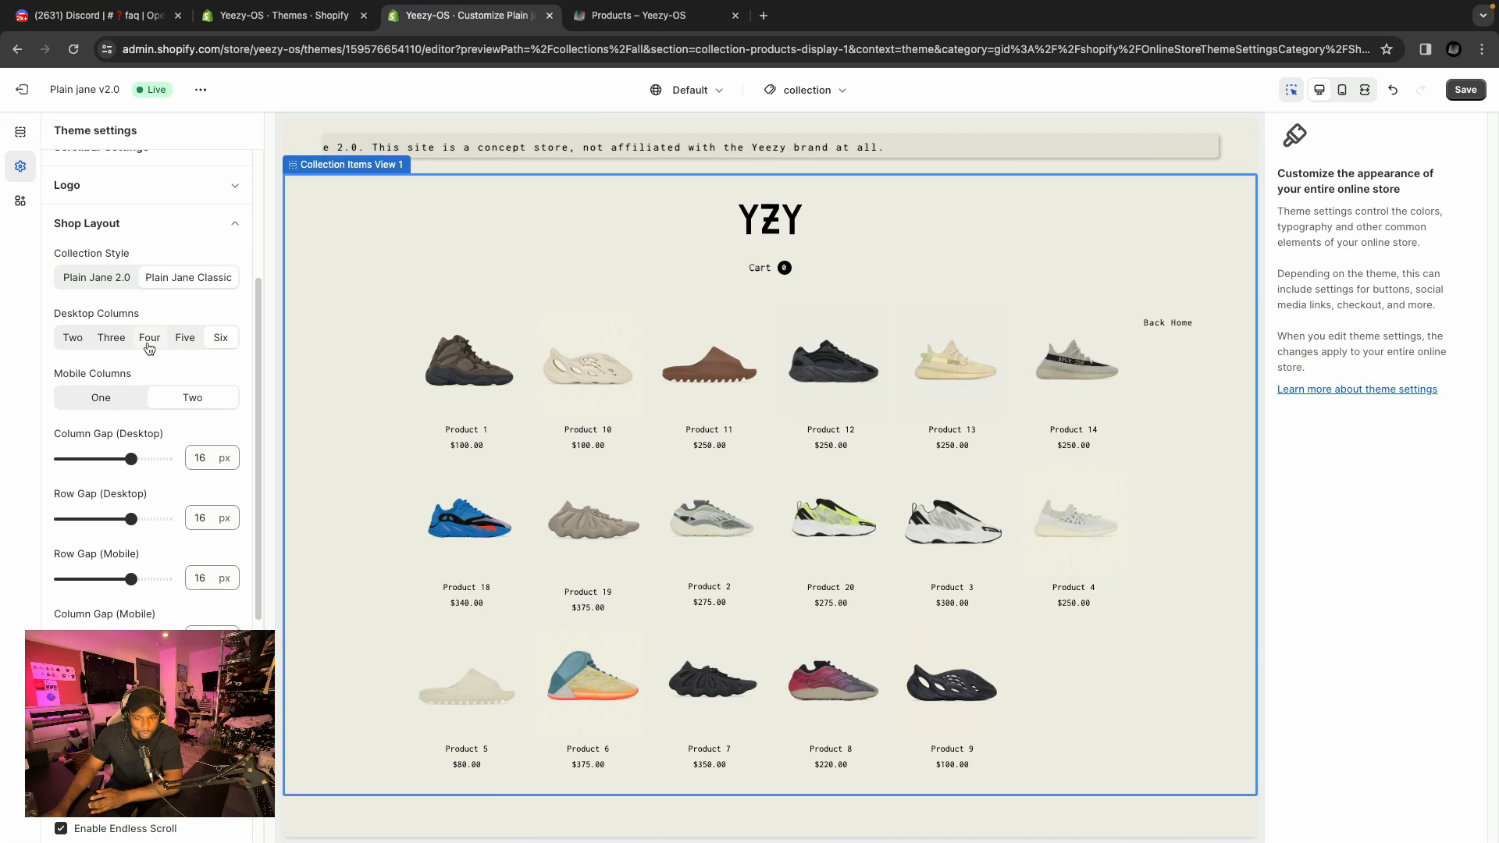
left_click(185, 342)
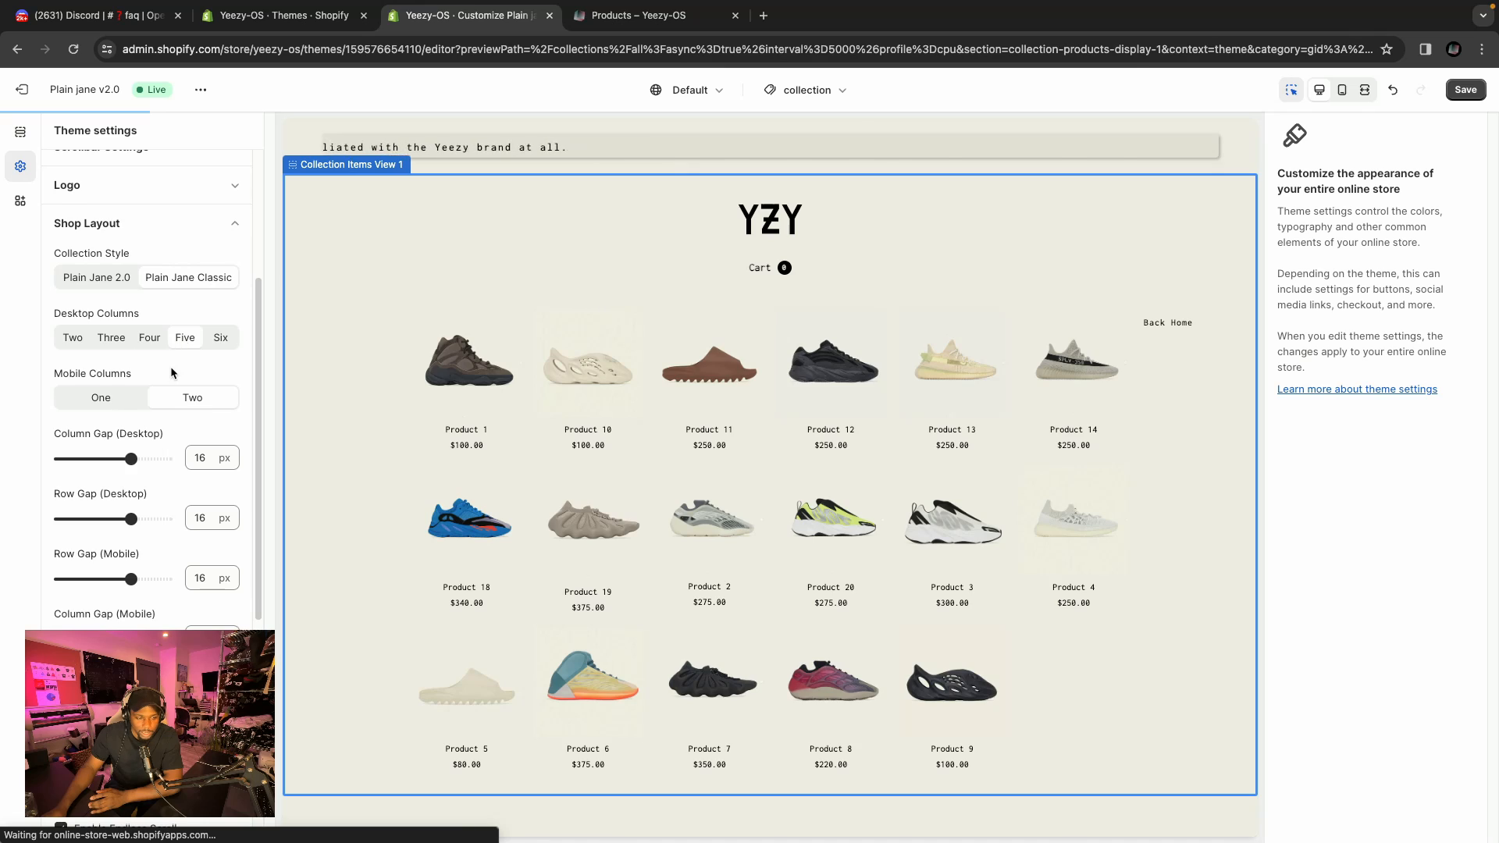
Examine the remaining Shop Layout settings for gaps, product image size and product box width.
scroll(80, 326, "down", 1)
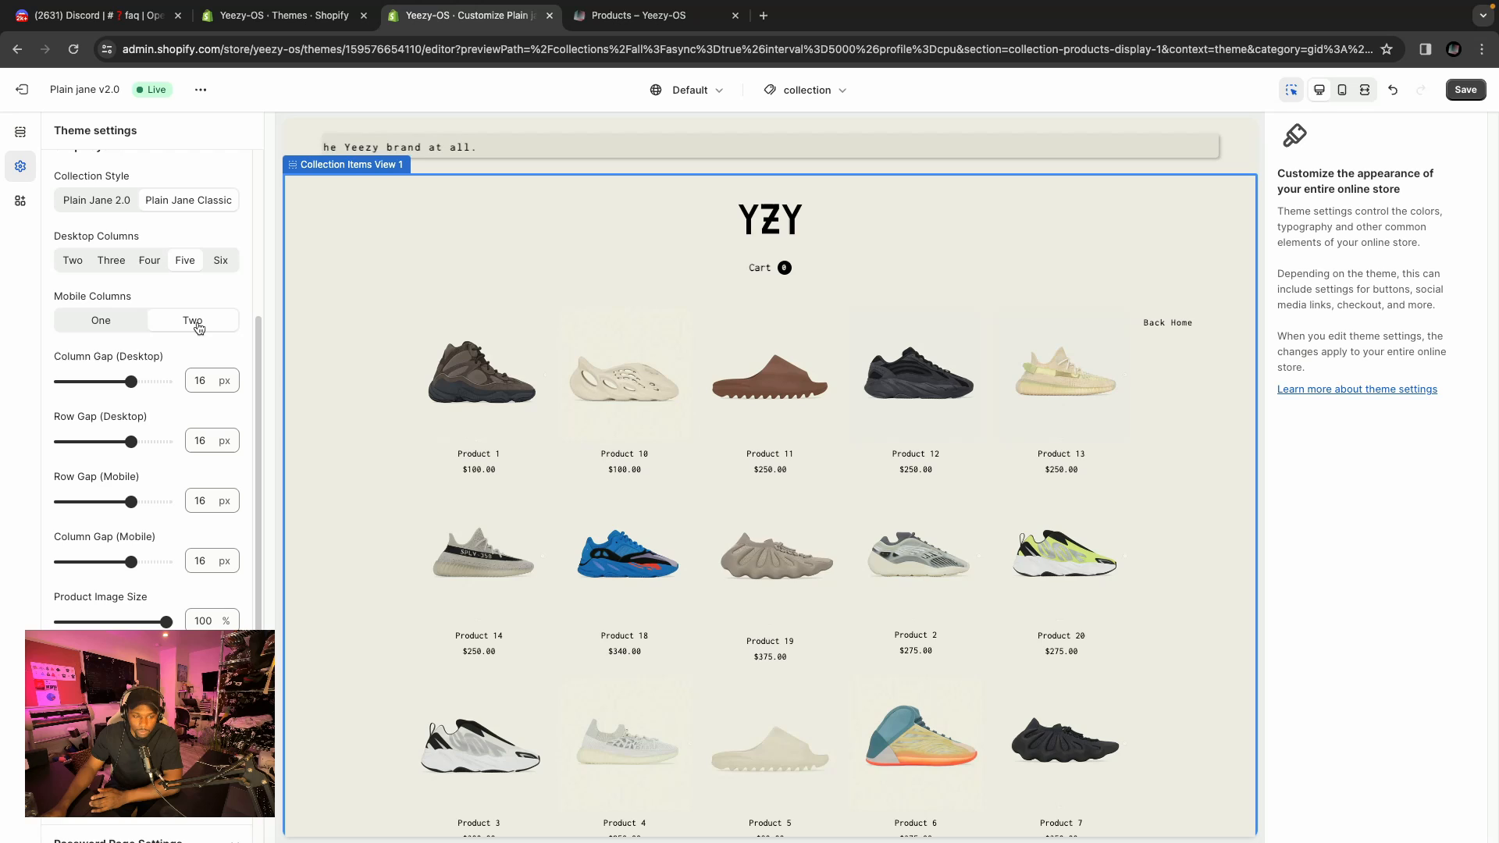
scroll(240, 398, "down", 1)
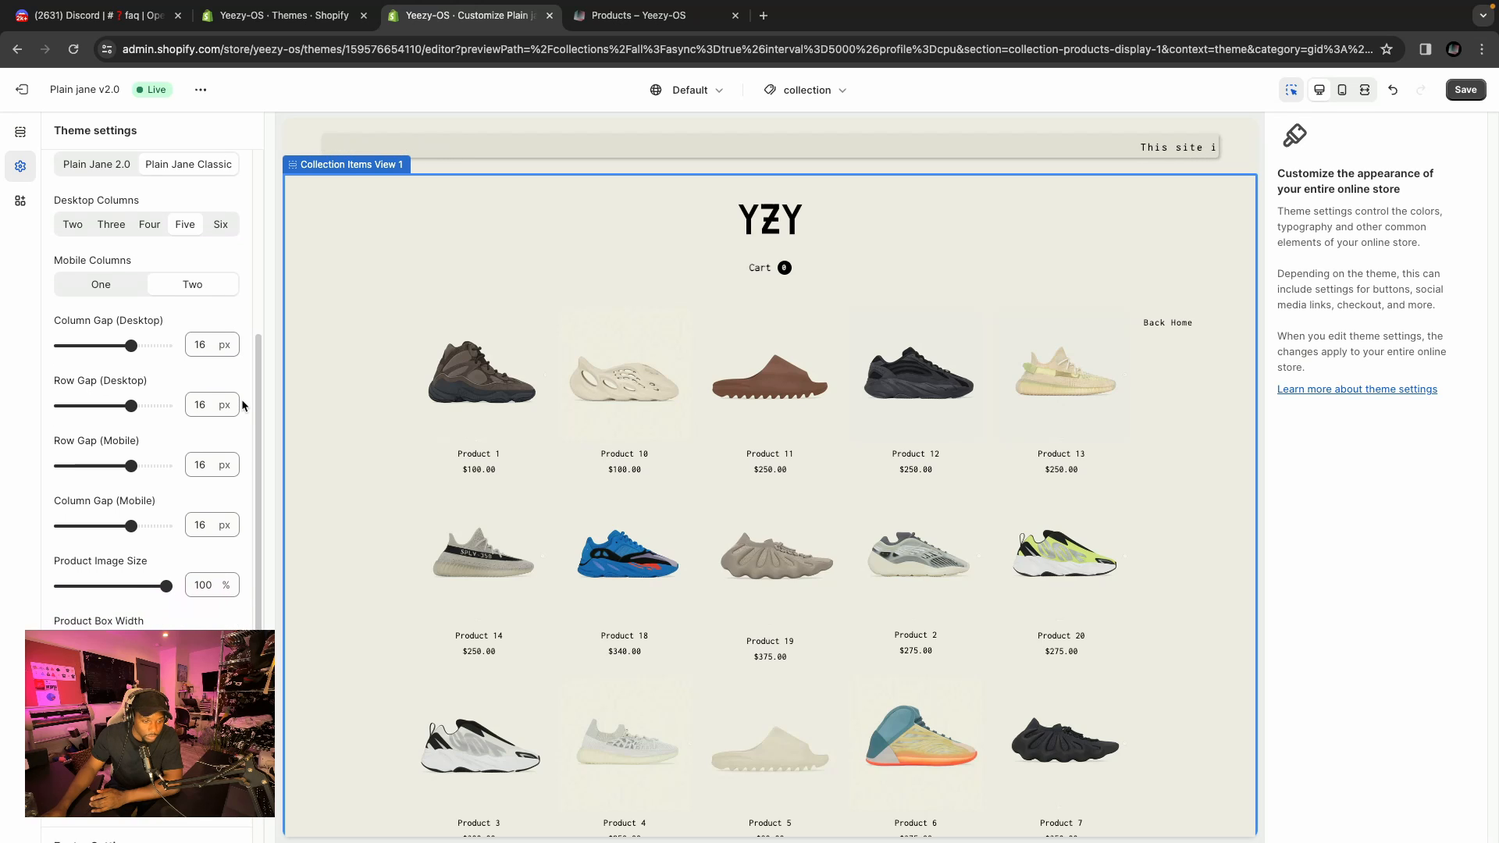
scroll(242, 400, "down", 1)
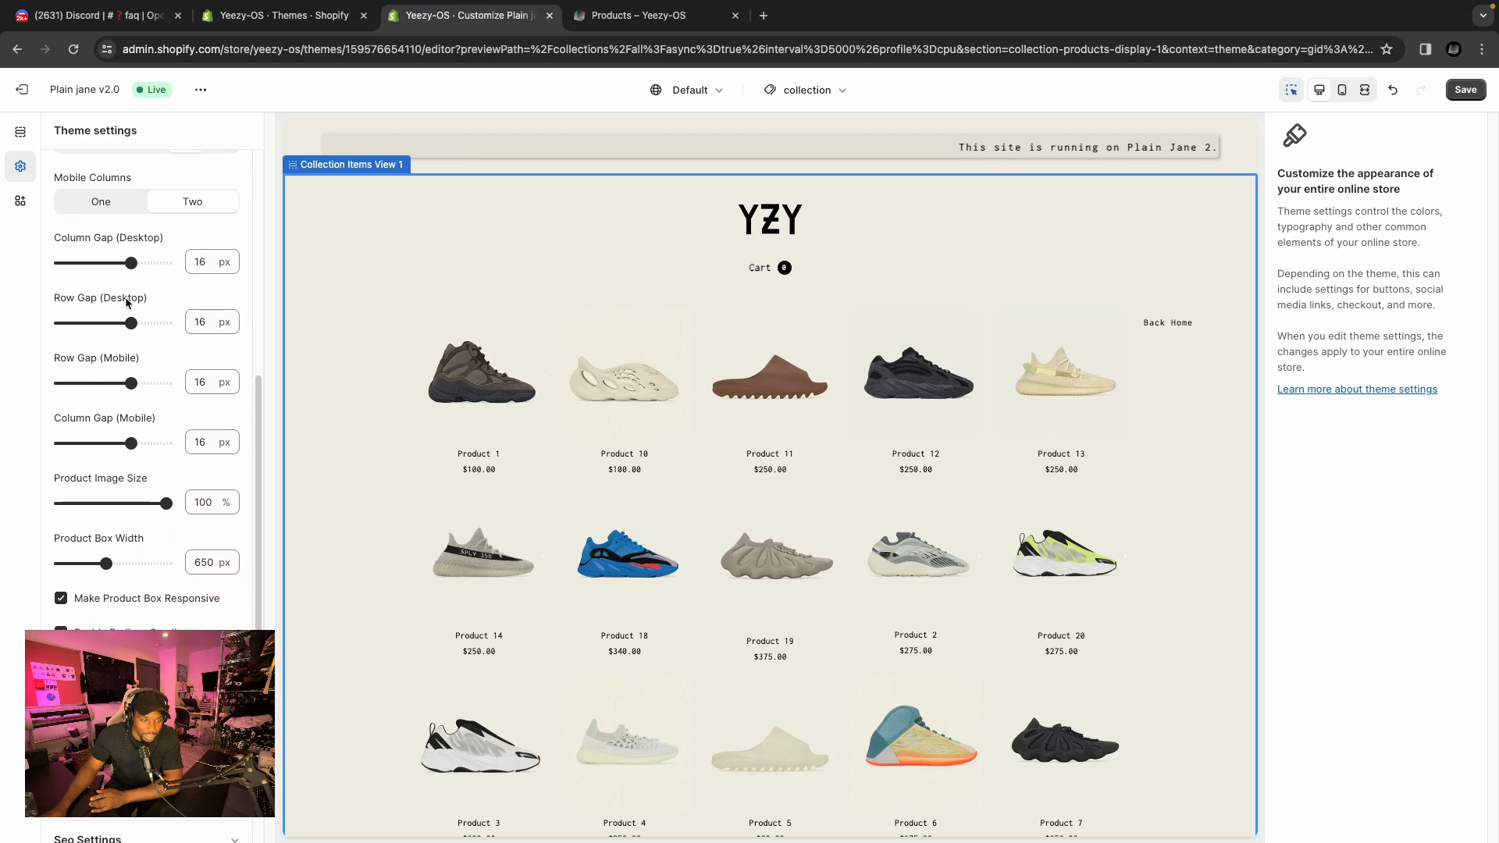
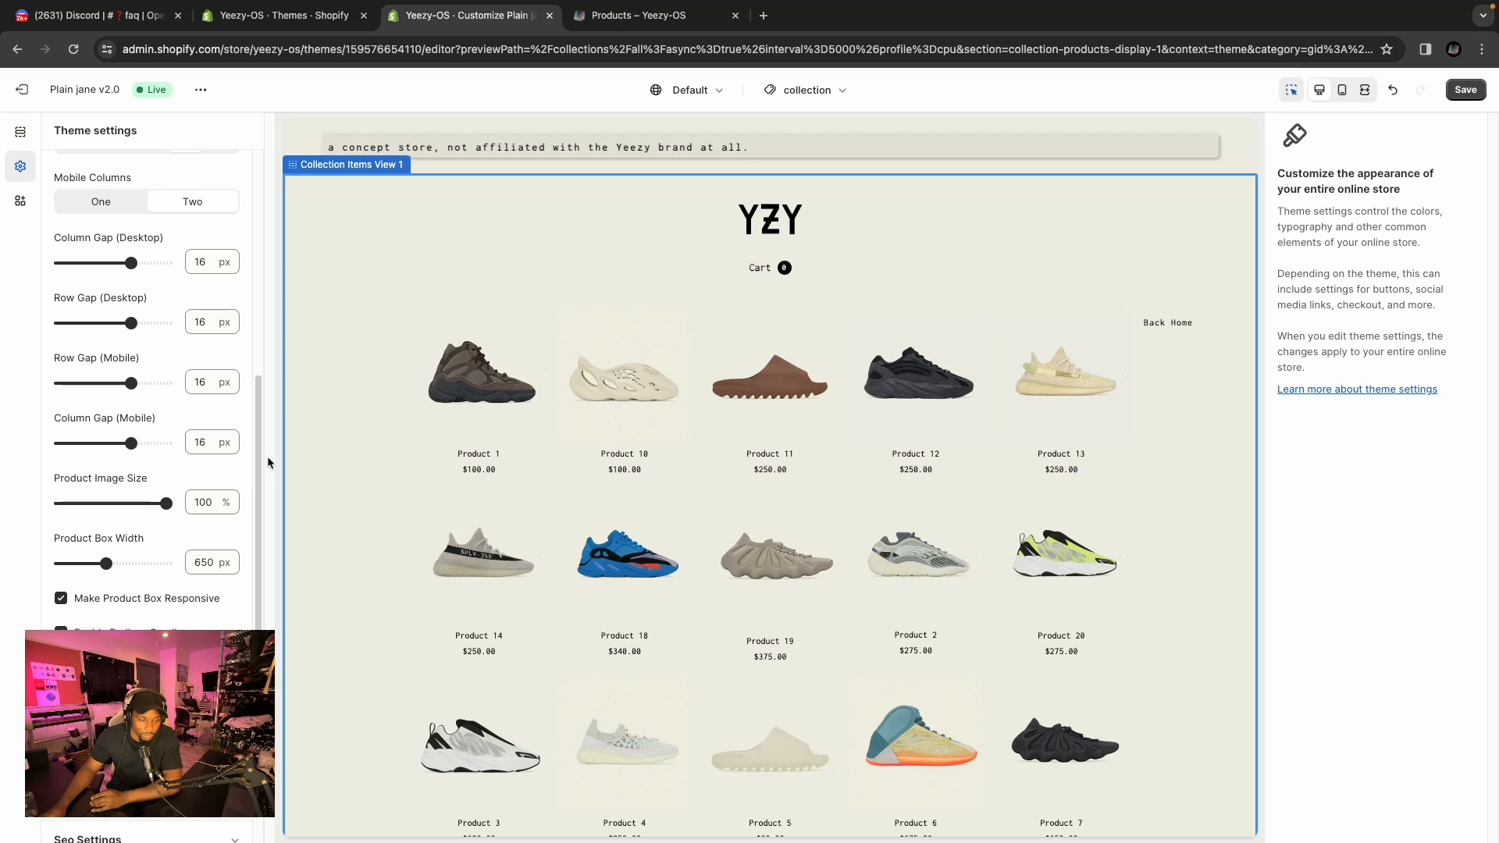
Try disabling Make Product Box Responsive and narrowing the product box width, then re-enable responsive boxes.
scroll(469, 356, "down", 3)
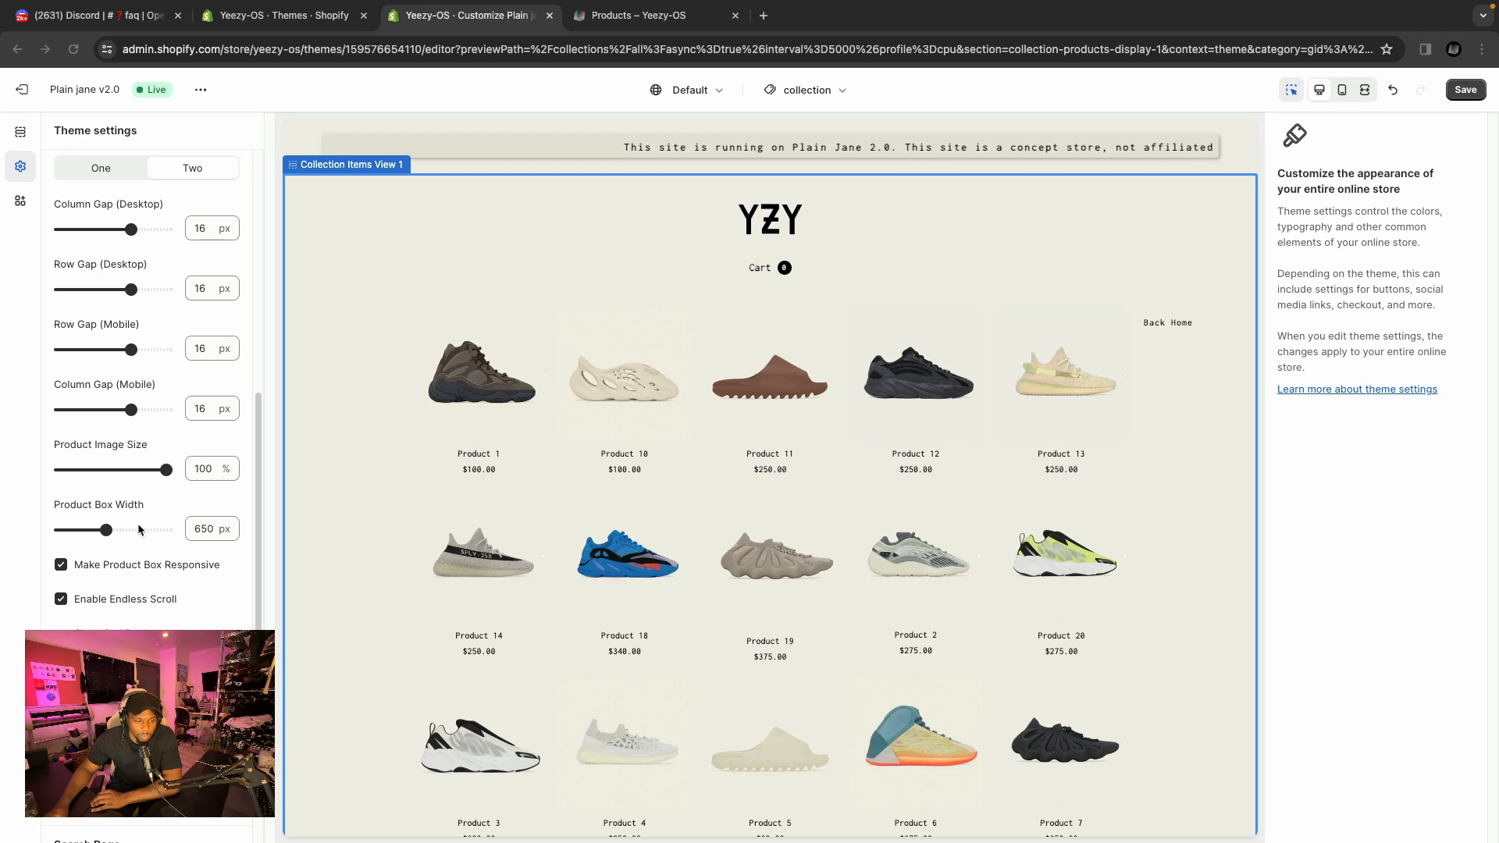
left_click(78, 570)
scroll(111, 617, "up", 8)
left_click(90, 529)
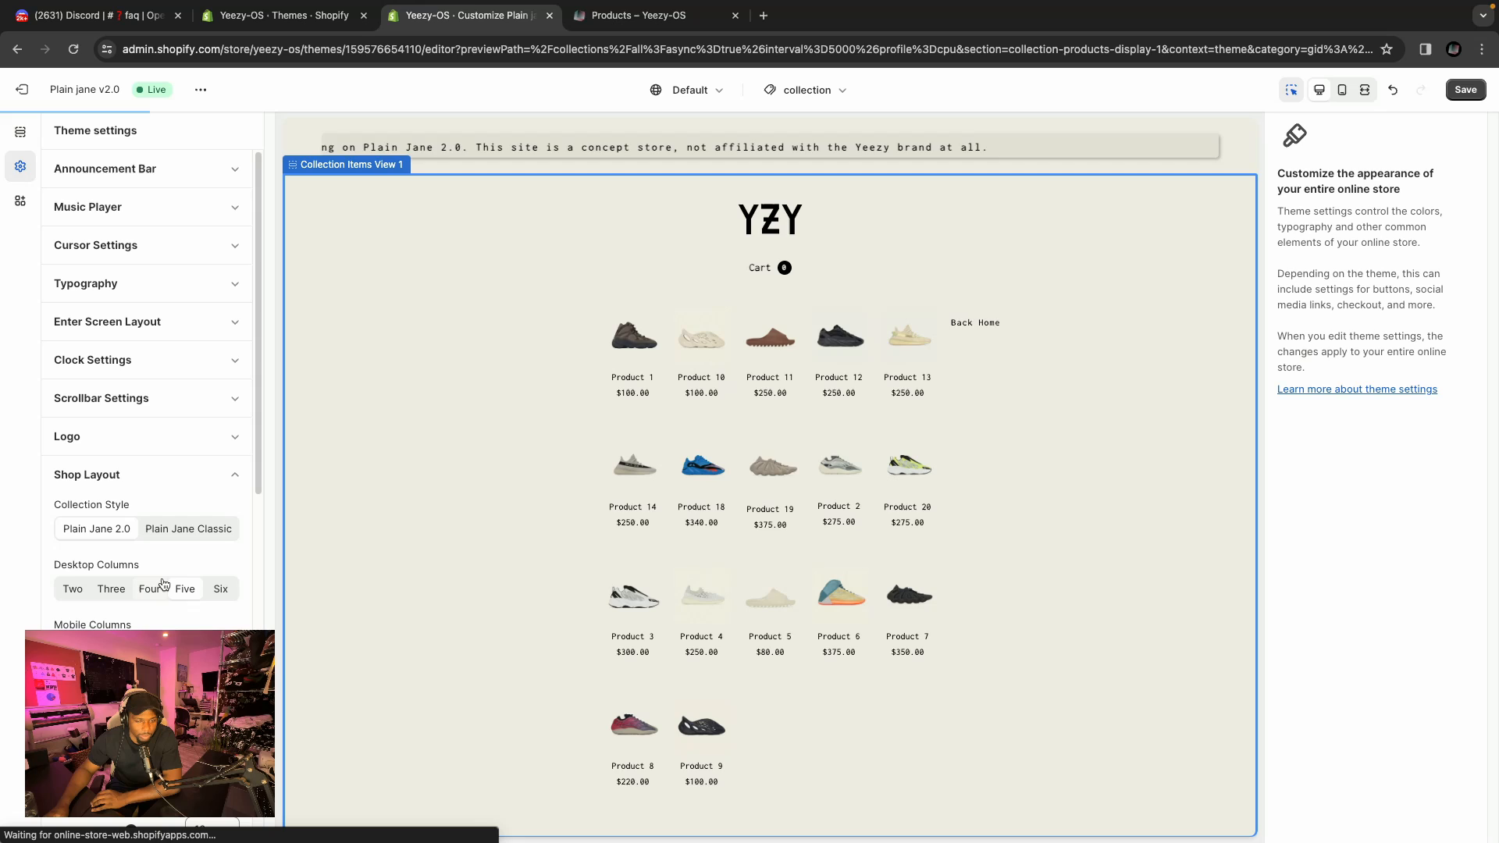
scroll(147, 540, "down", 5)
scroll(146, 541, "down", 1)
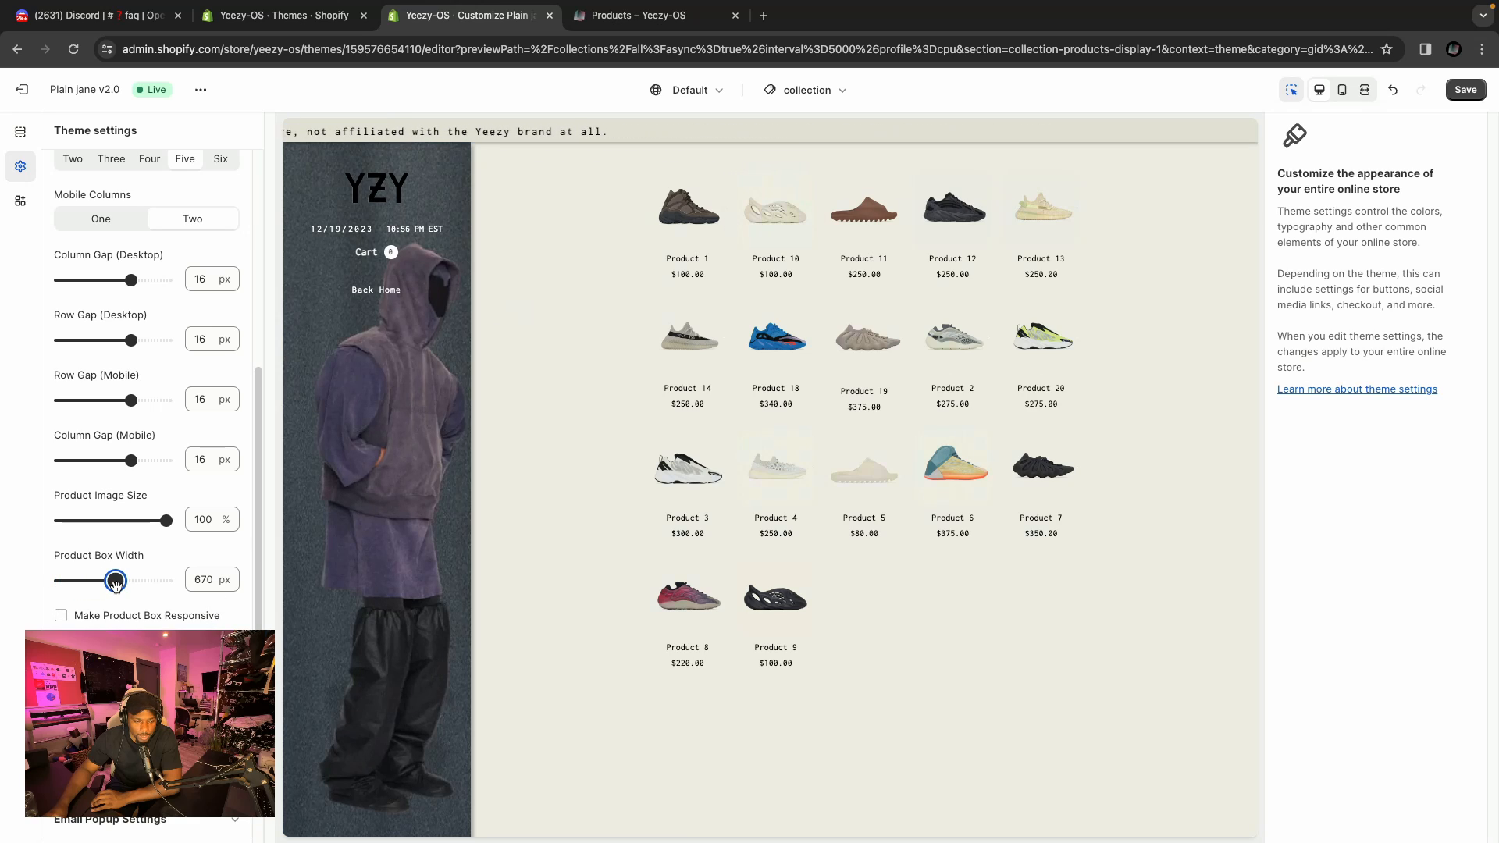
left_click_drag(115, 584, 106, 582)
left_click(104, 616)
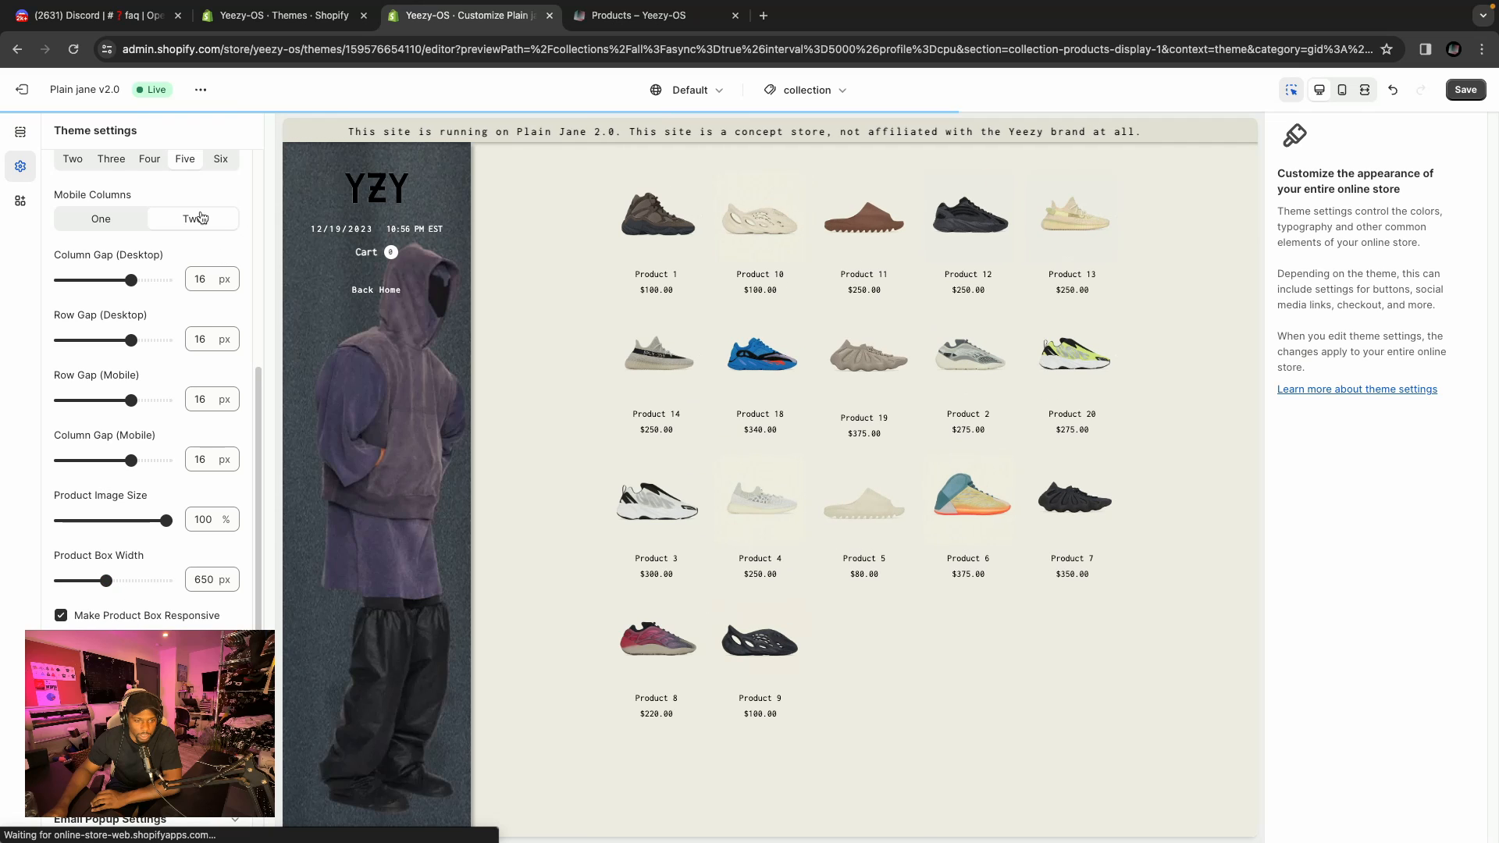
Turn off Show 2nd Product Image on Hover and collapse the Shop Layout settings.
scroll(139, 381, "up", 6)
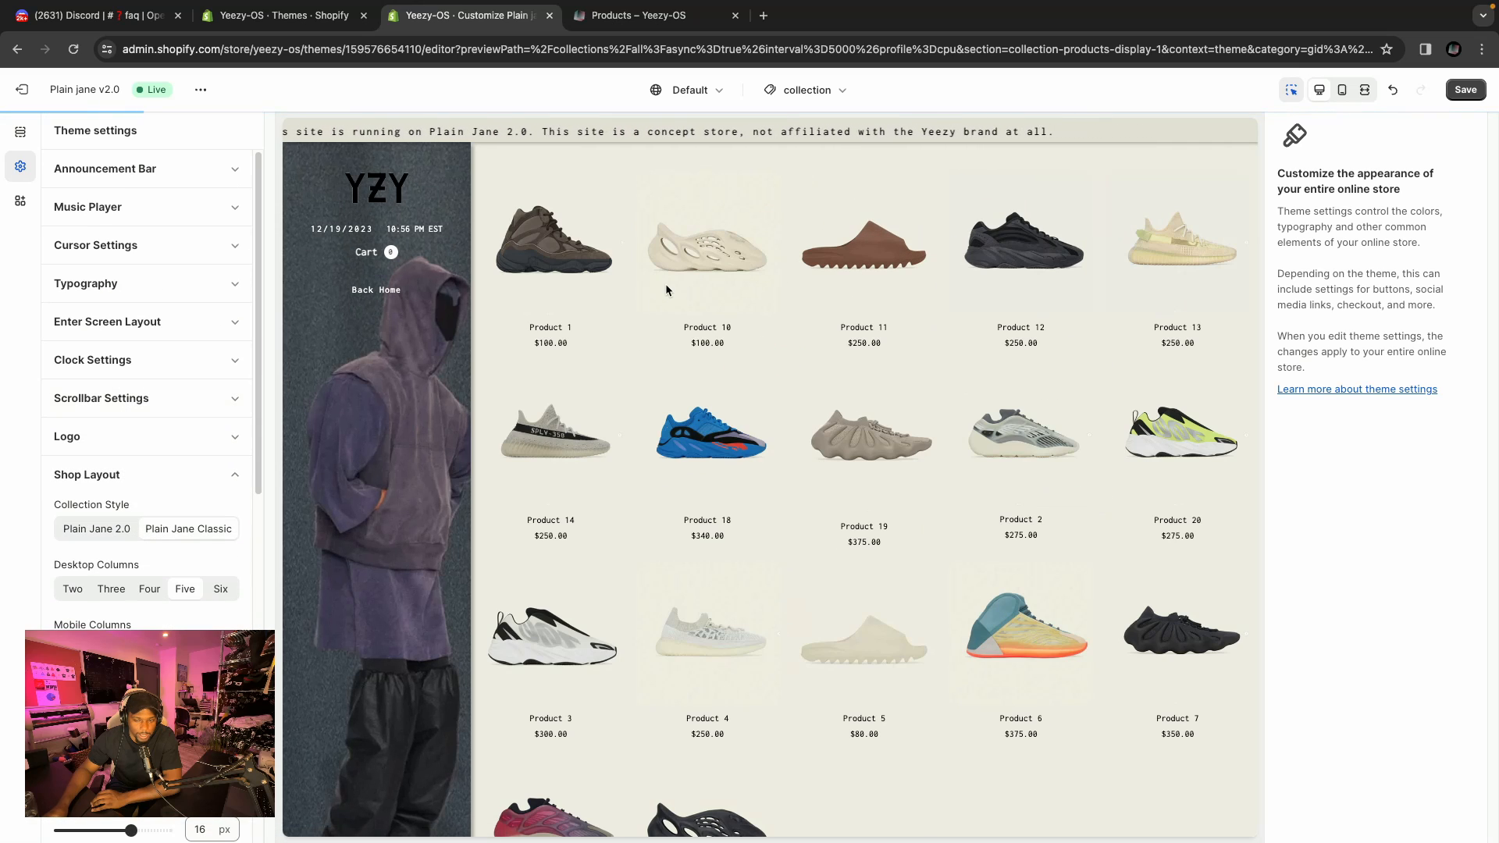
scroll(186, 534, "down", 8)
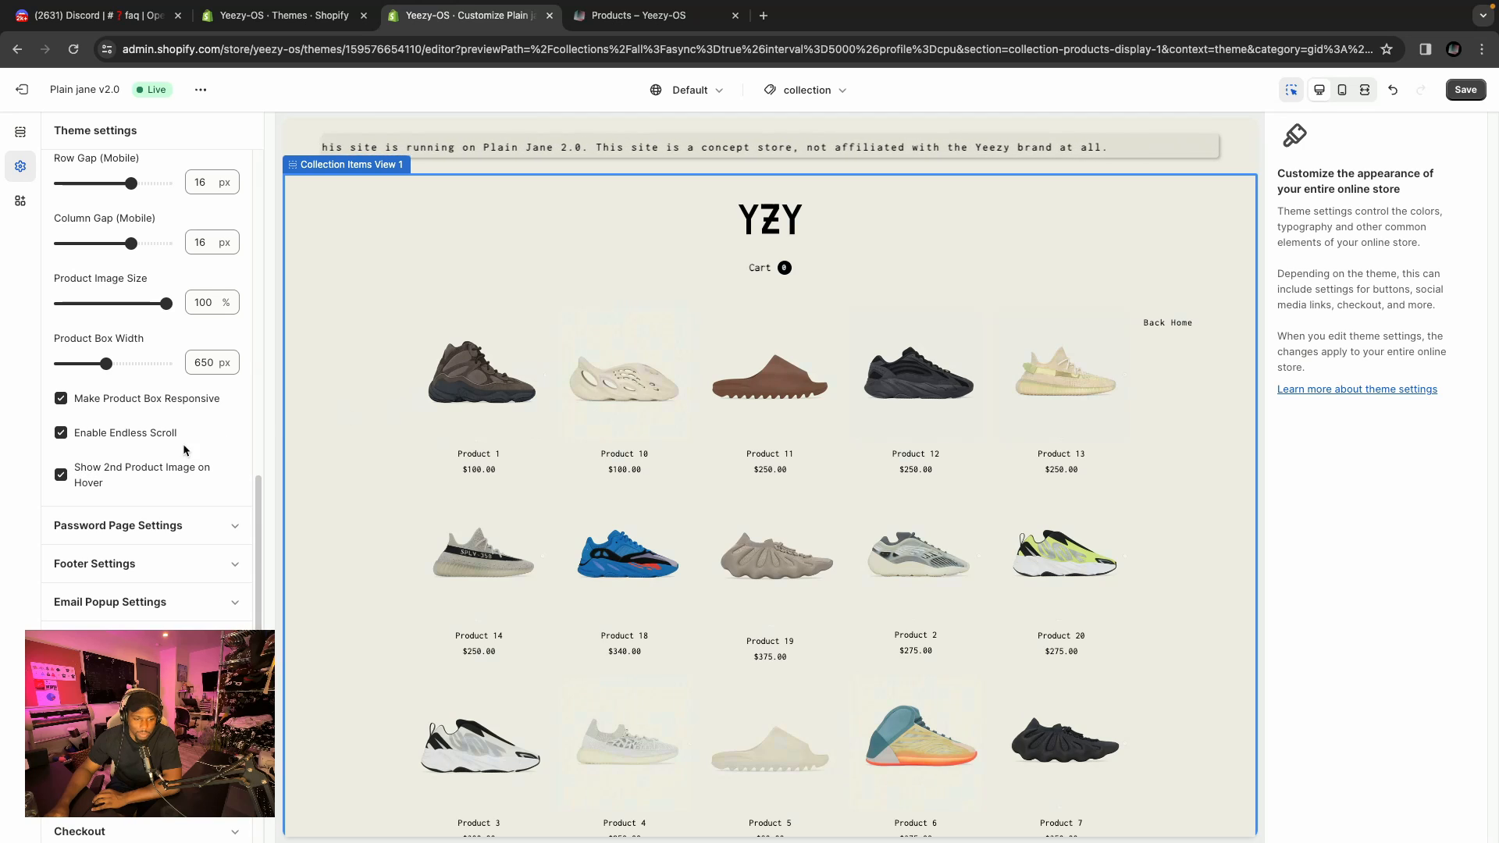
left_click(81, 474)
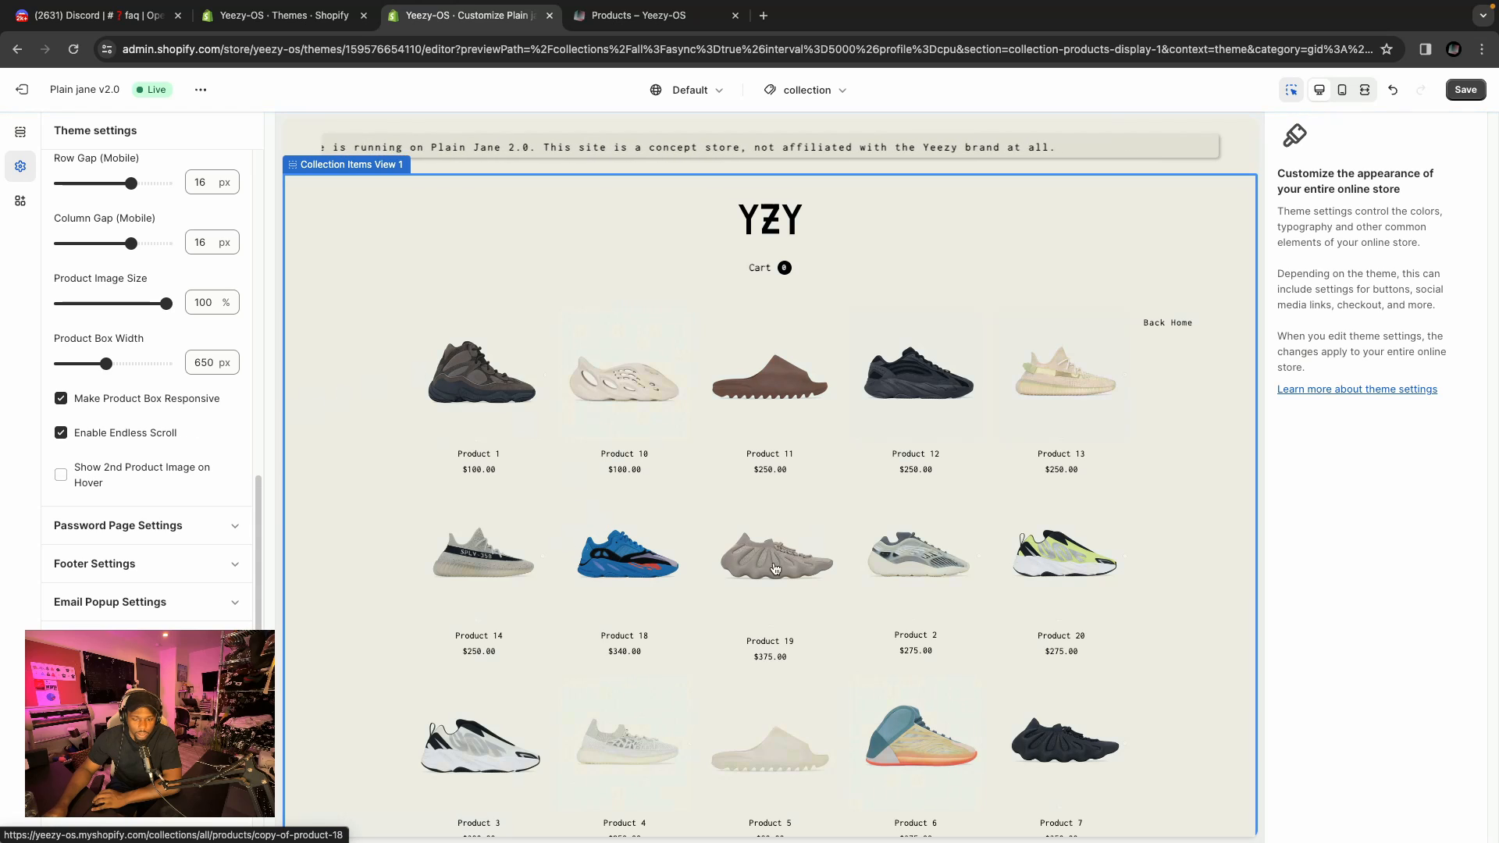
scroll(125, 468, "up", 10)
left_click(125, 474)
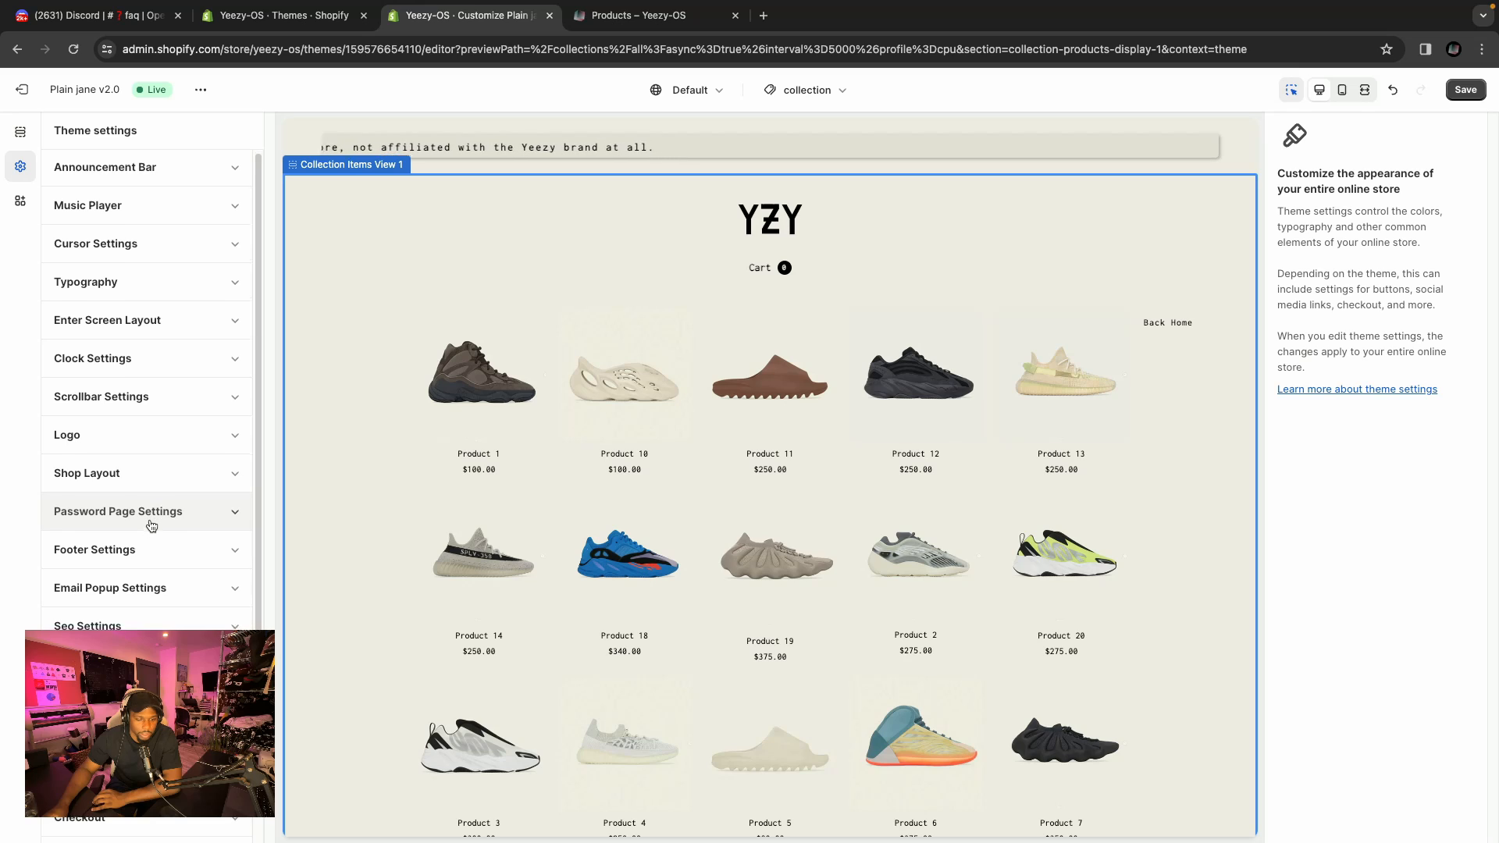
Switch the editor preview from the collection page to the default product template.
scroll(157, 507, "down", 1)
scroll(507, 451, "down", 3)
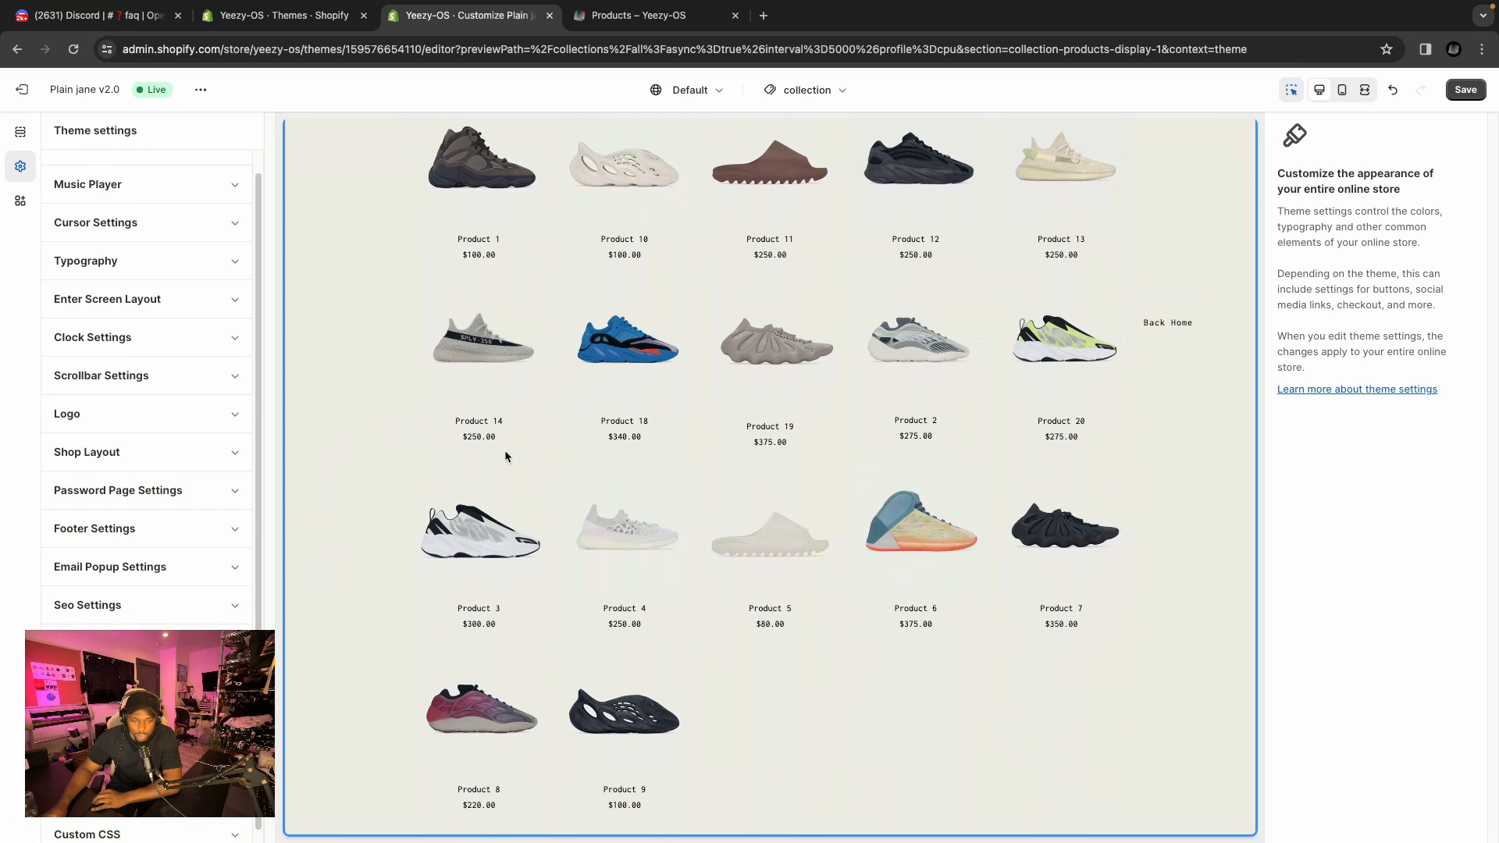
scroll(197, 414, "down", 1)
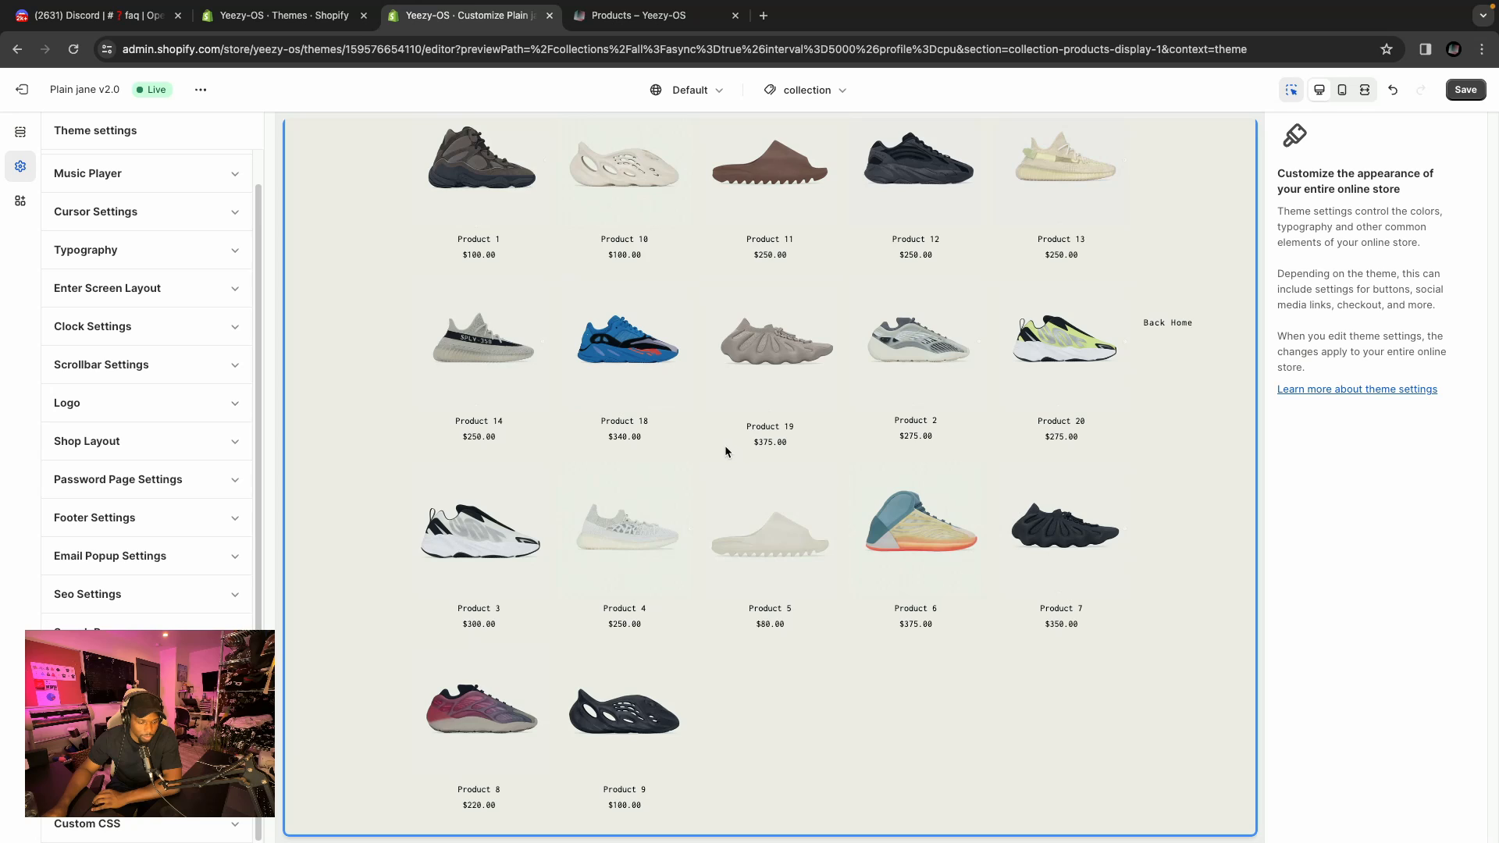
scroll(725, 449, "up", 2)
scroll(724, 449, "up", 2)
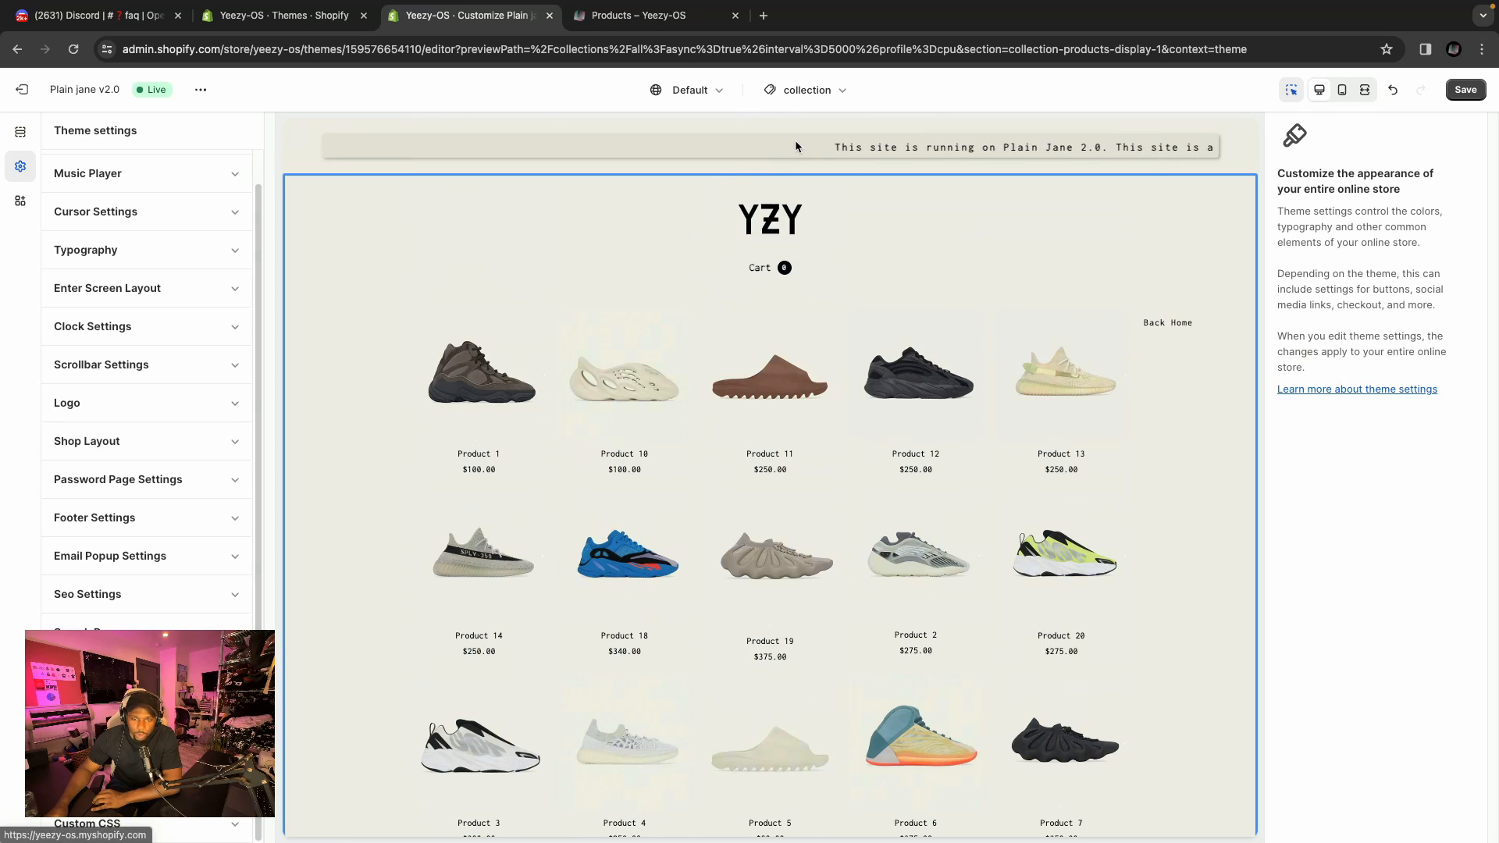
left_click(828, 98)
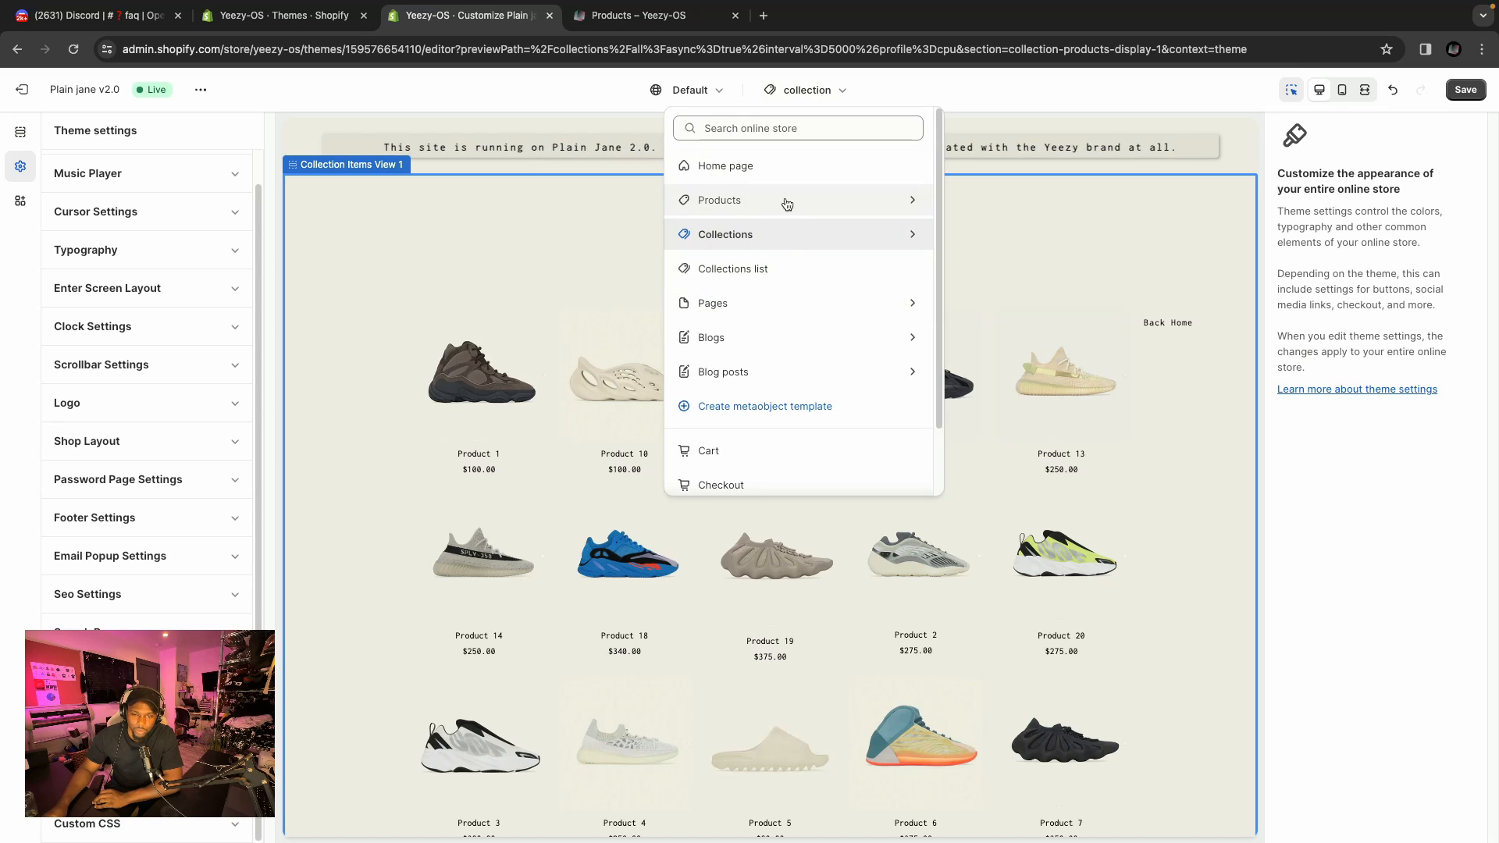
left_click(781, 201)
left_click(799, 200)
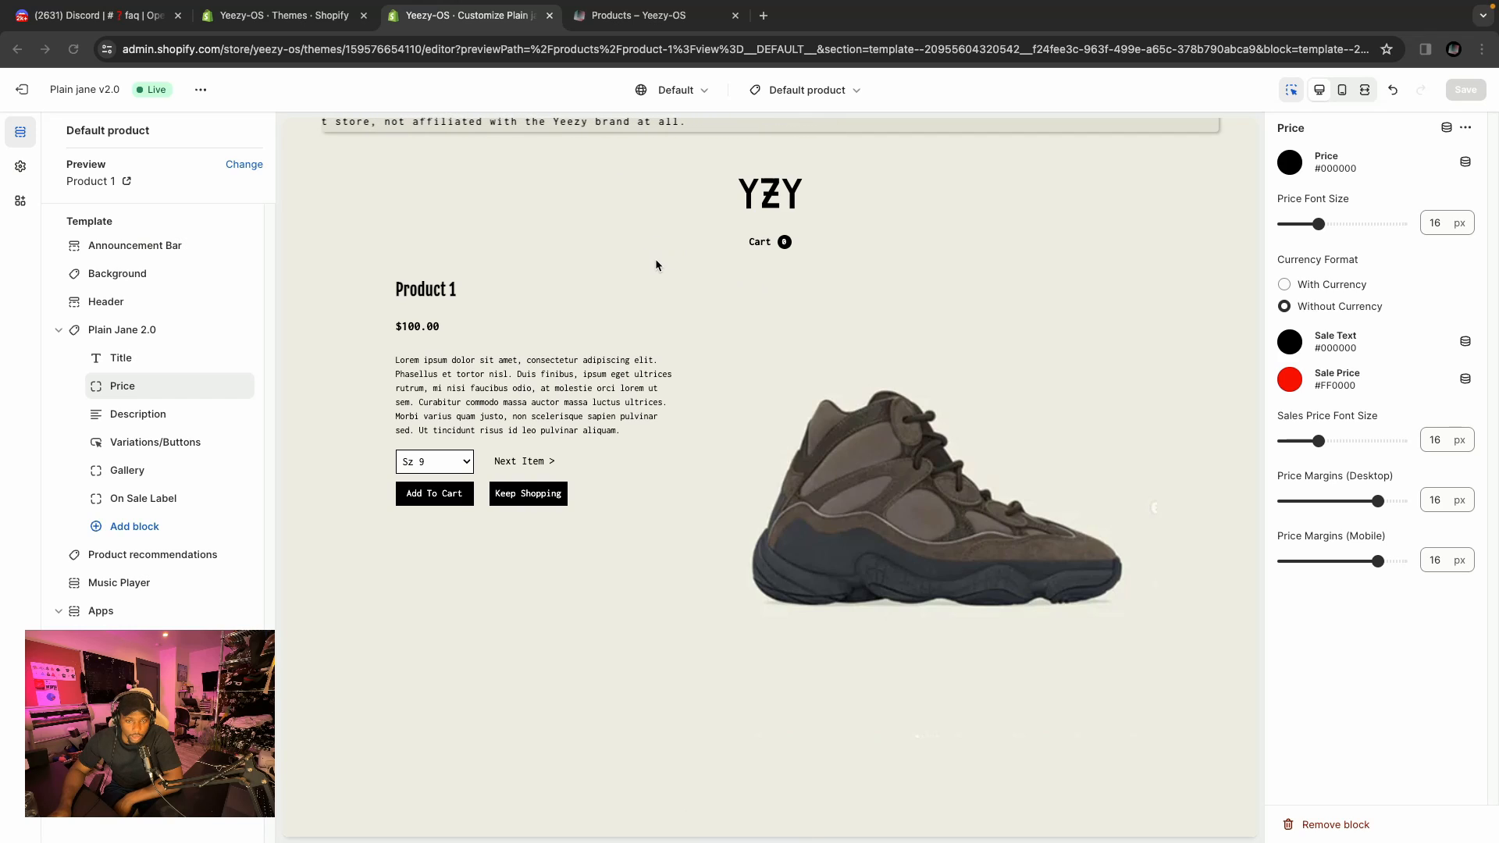
Inspect the product page's Announcement Bar and Header sections.
scroll(656, 260, "up", 1)
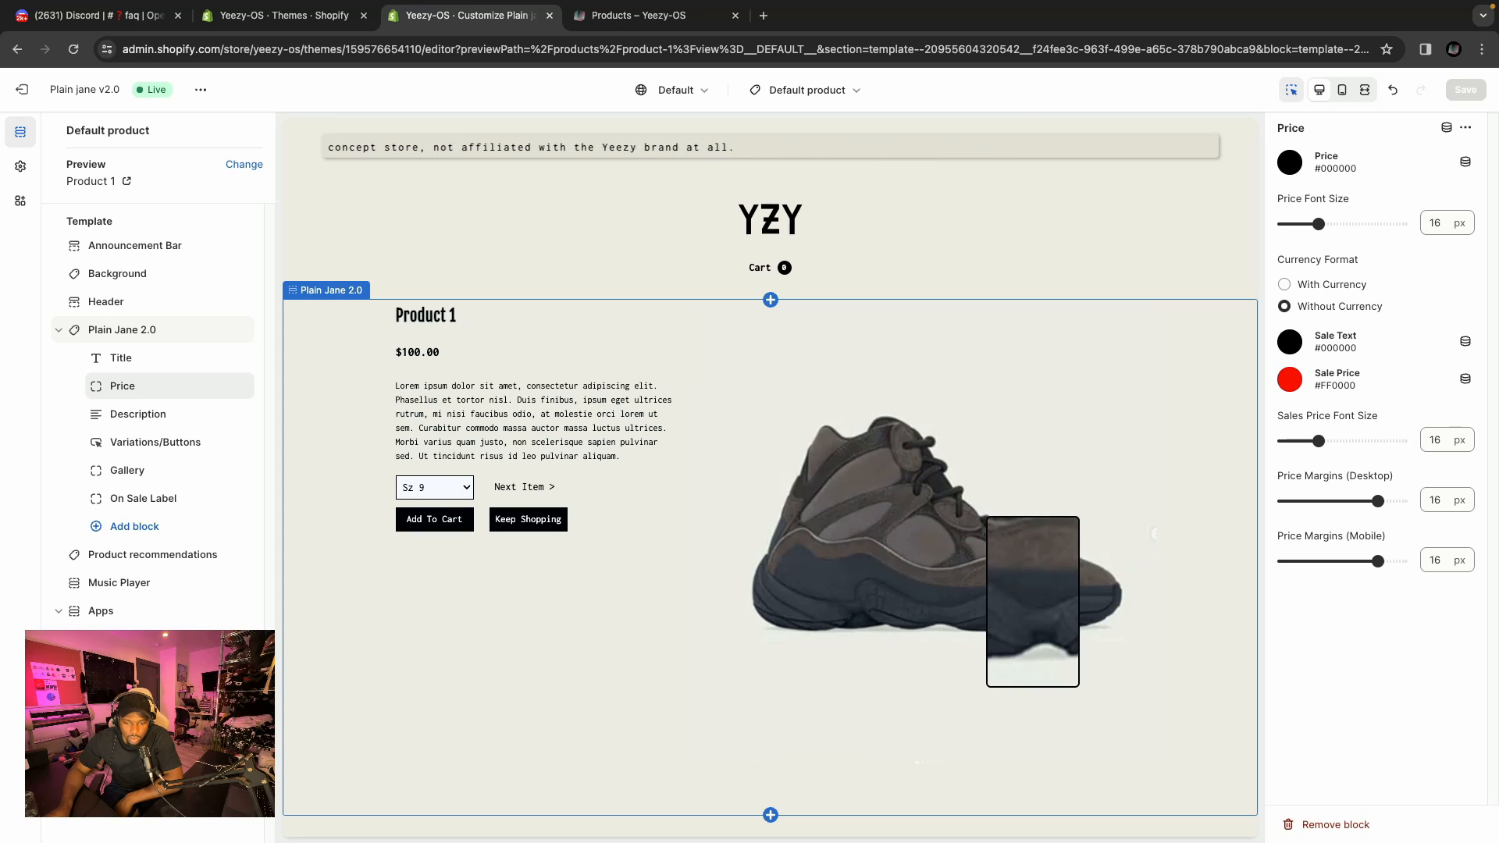
scroll(771, 590, "down", 1)
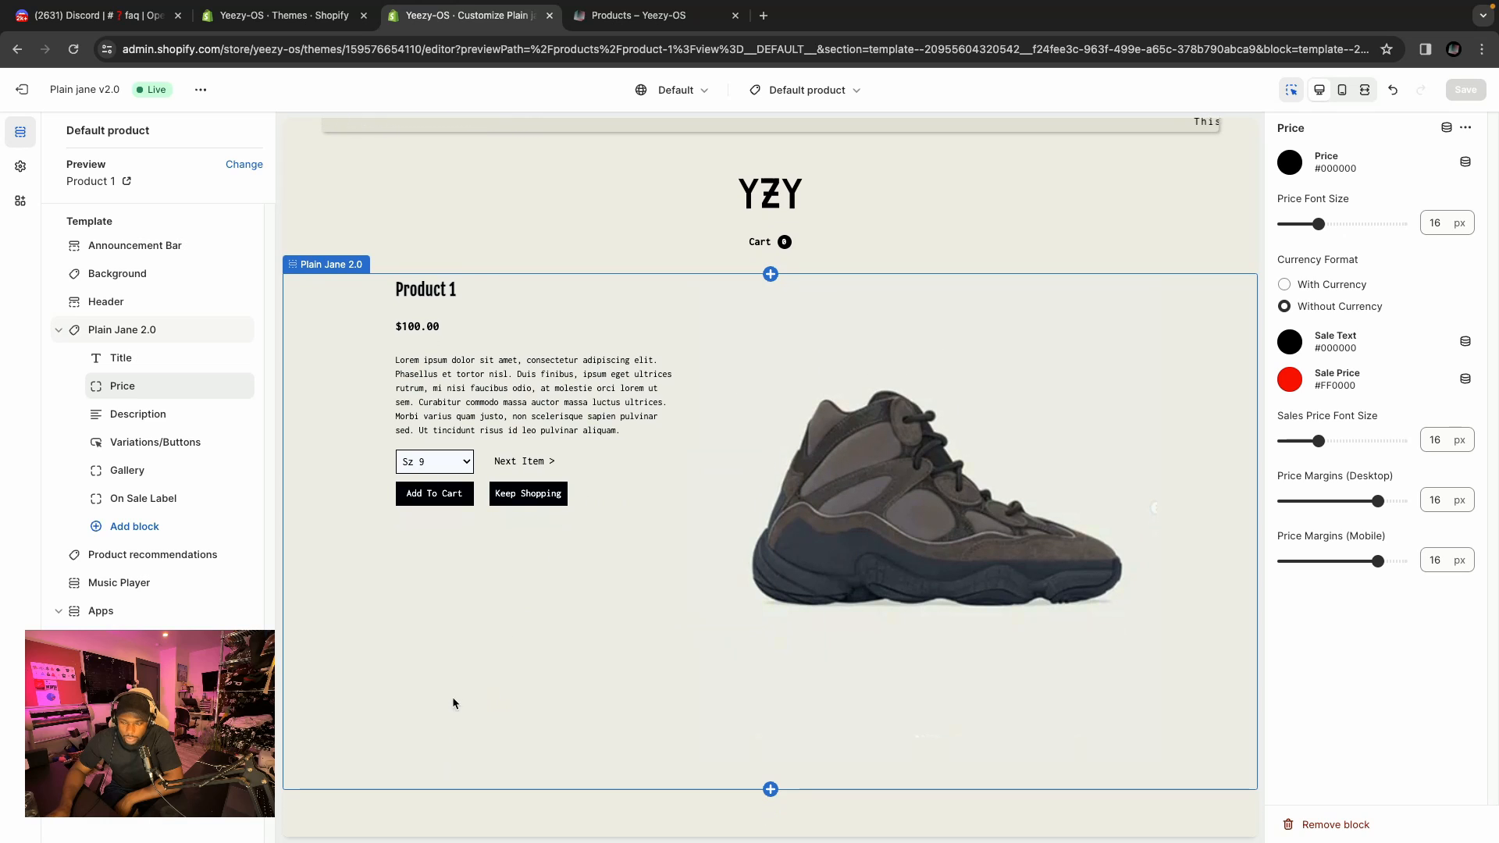
scroll(454, 687, "up", 1)
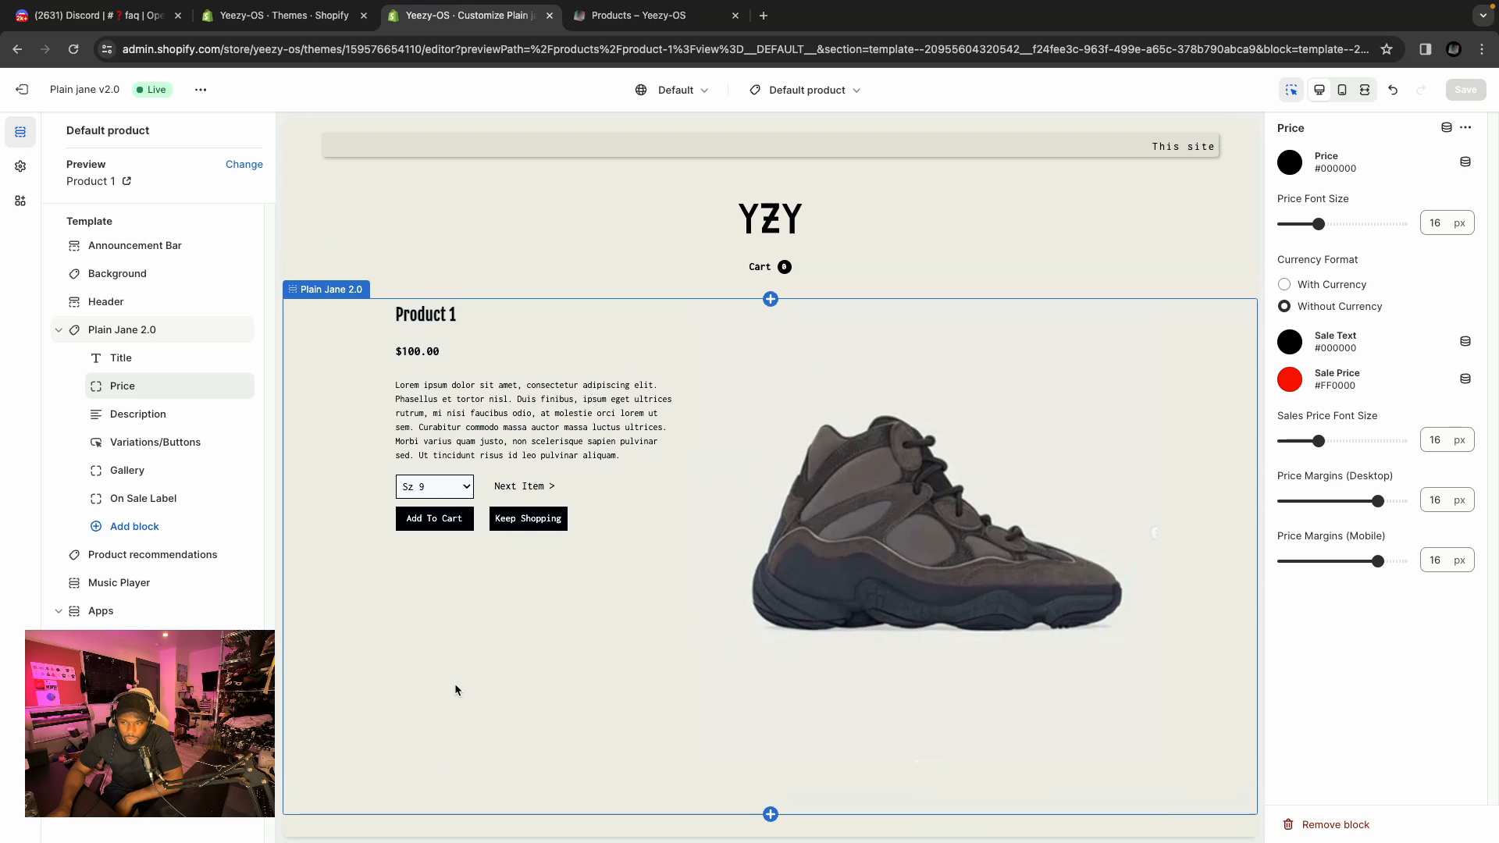
left_click(134, 248)
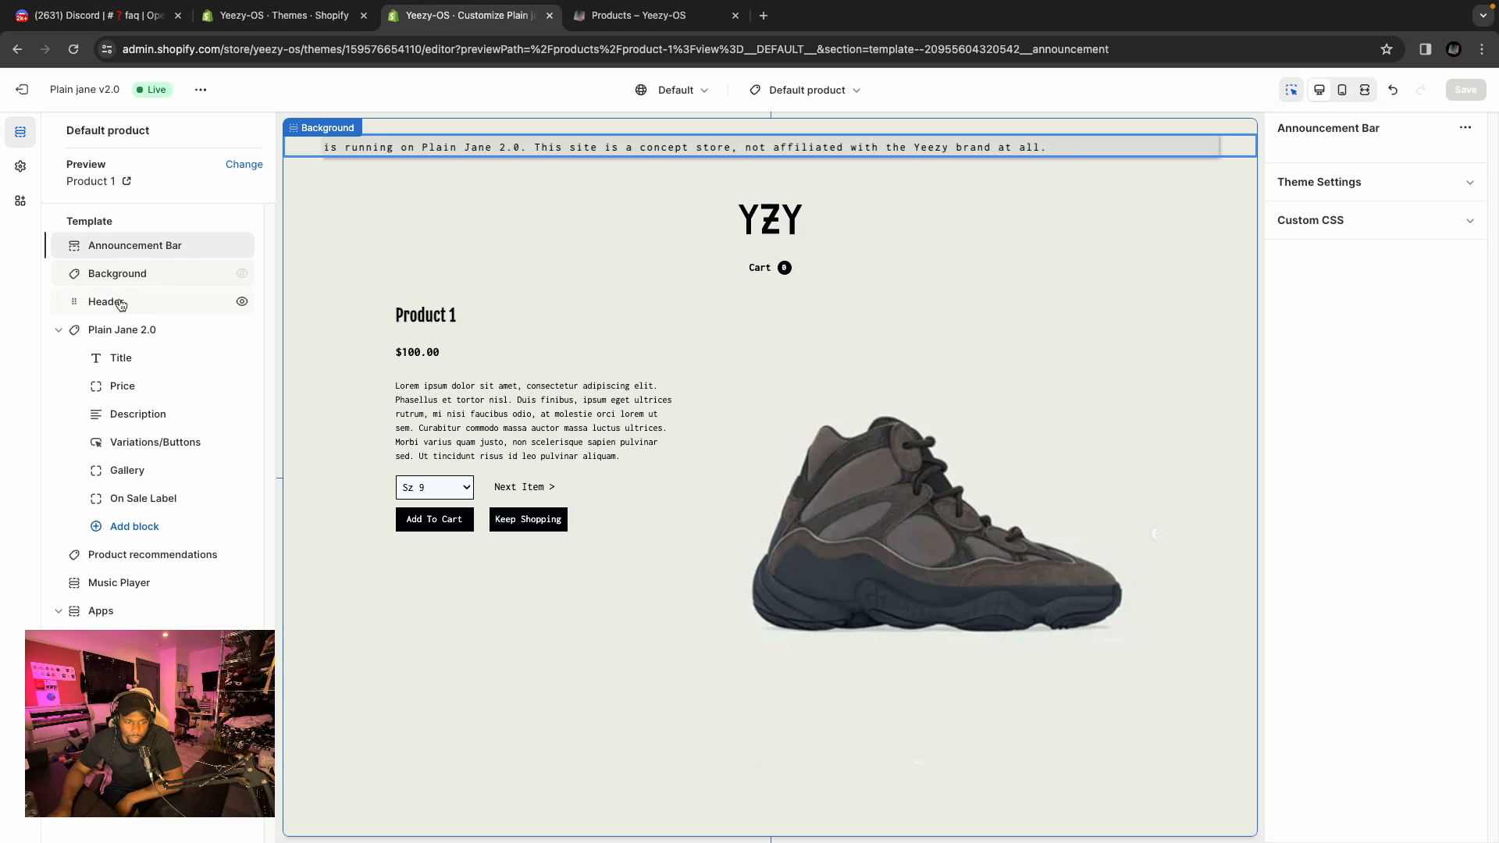
left_click(452, 222)
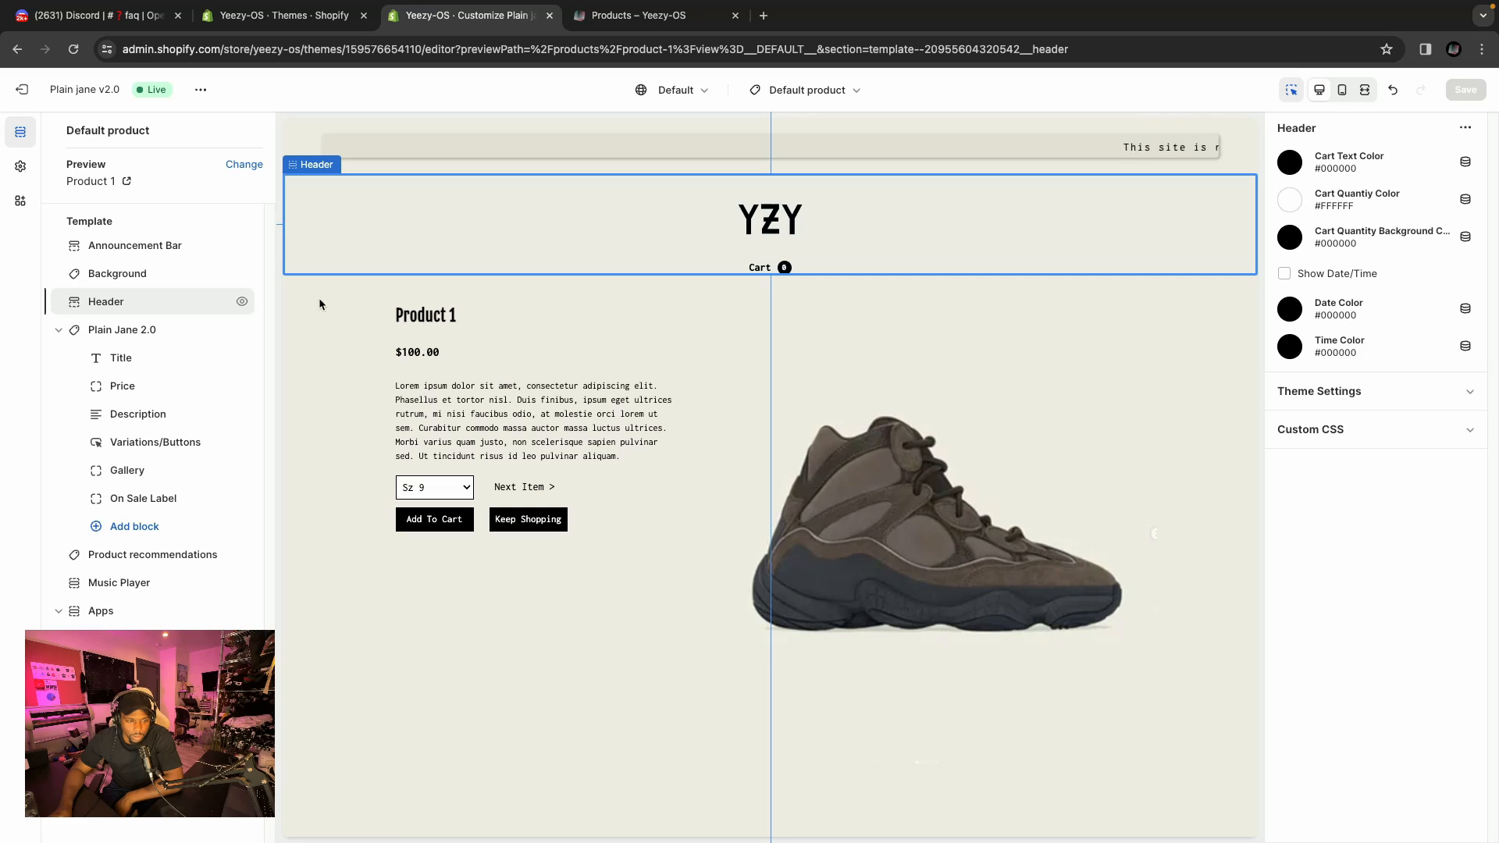
Review the Logo theme settings for the enter screen, default, collection and product page logos, then return to sections.
left_click(19, 166)
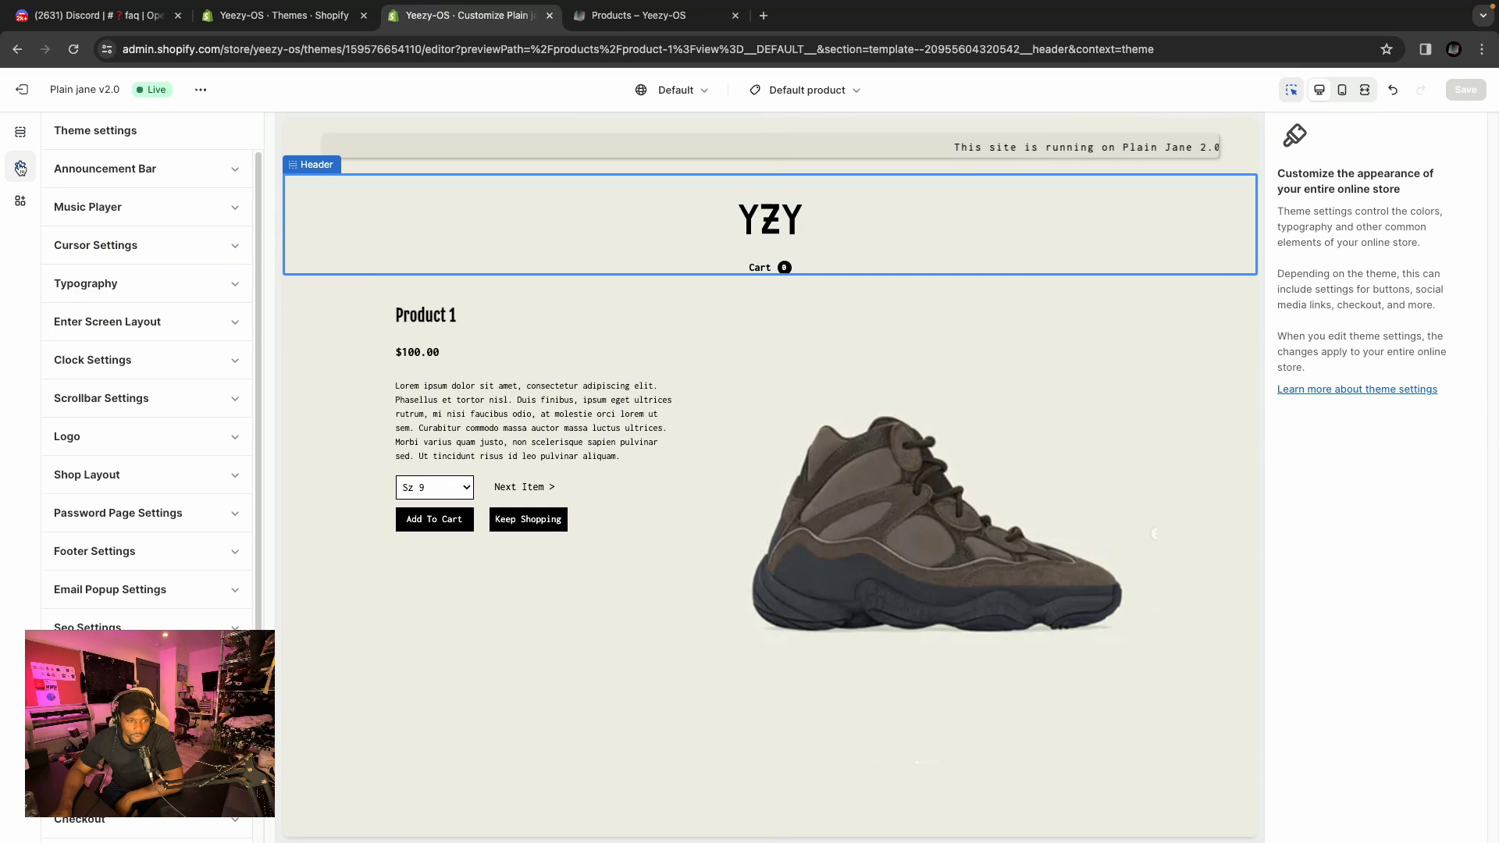
scroll(157, 333, "down", 2)
left_click(160, 418)
scroll(185, 370, "down", 3)
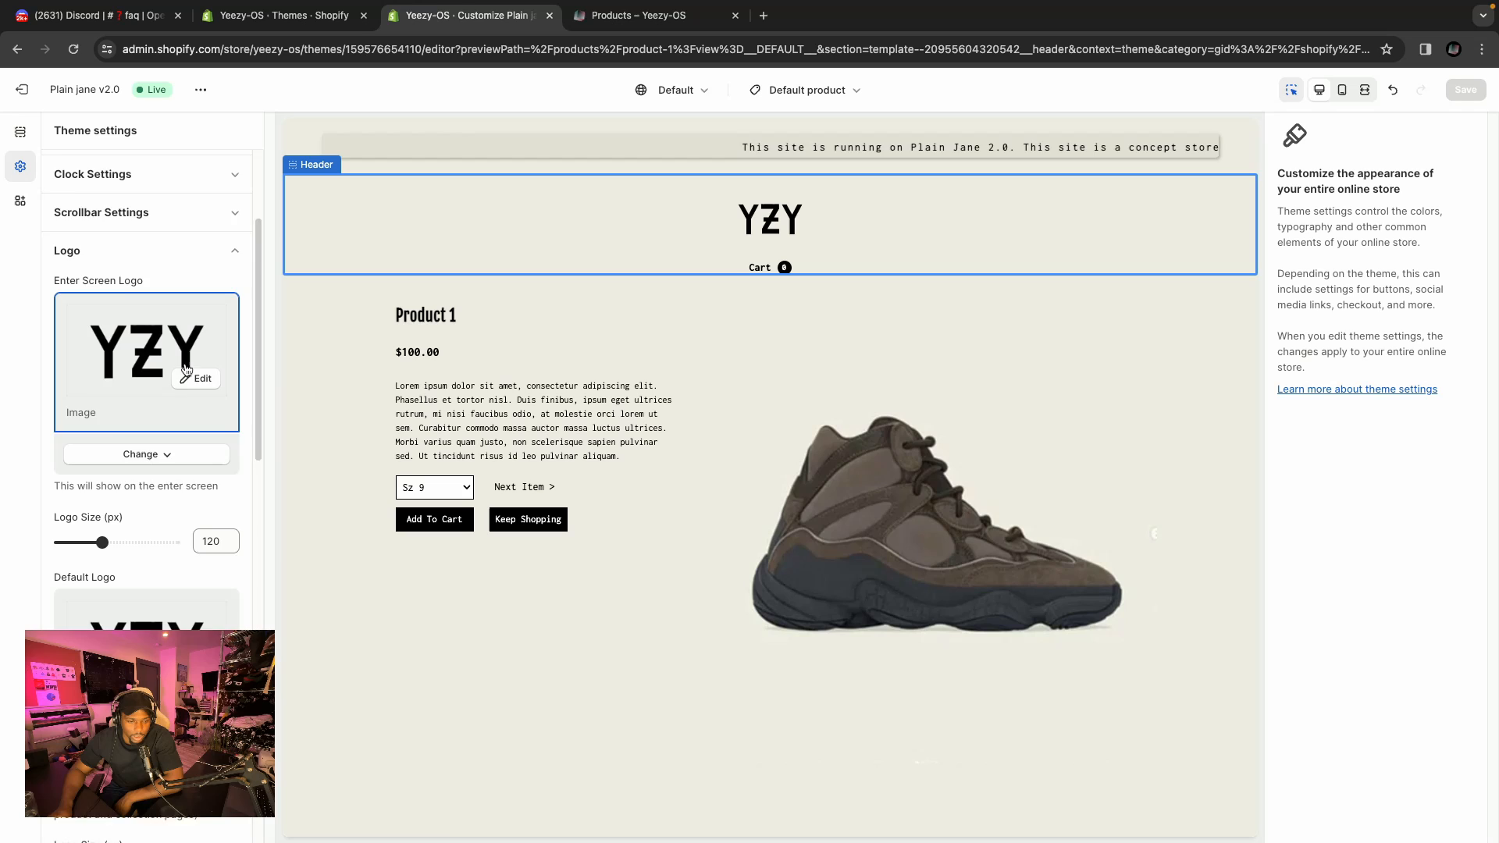
scroll(184, 367, "down", 7)
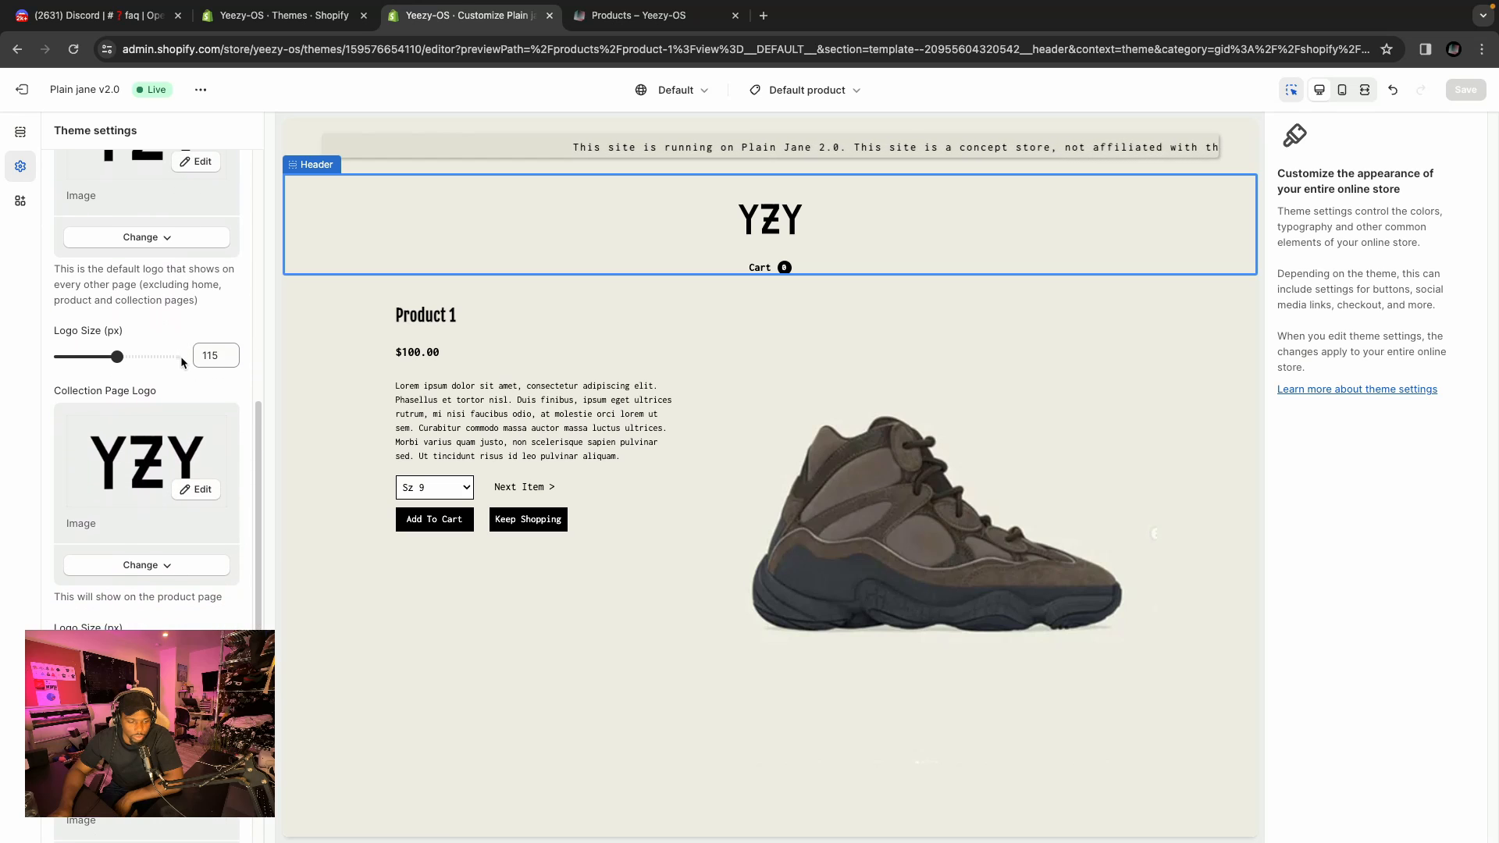
scroll(188, 391, "down", 4)
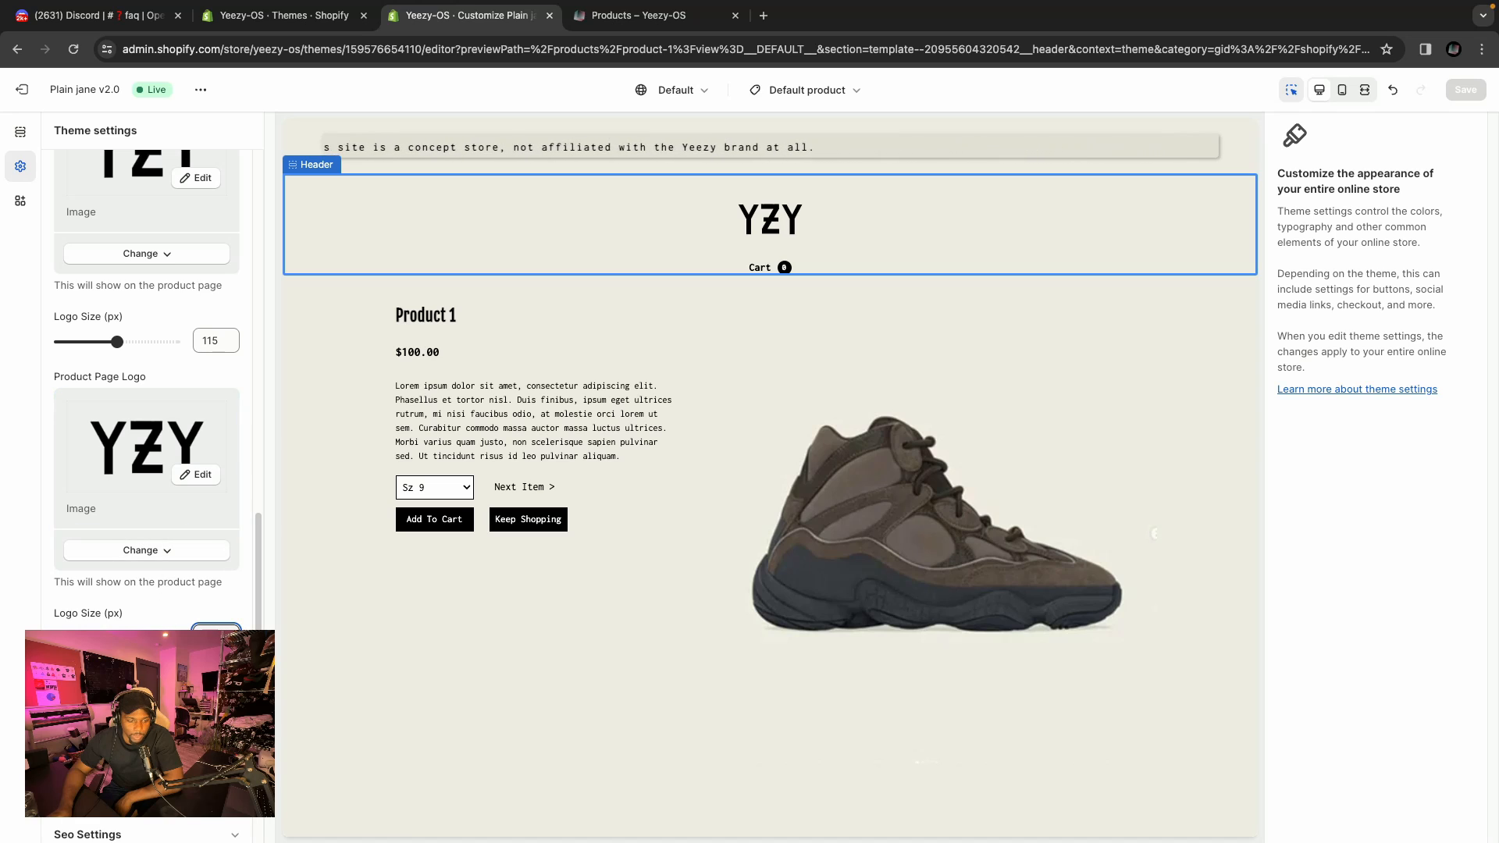
left_click(20, 131)
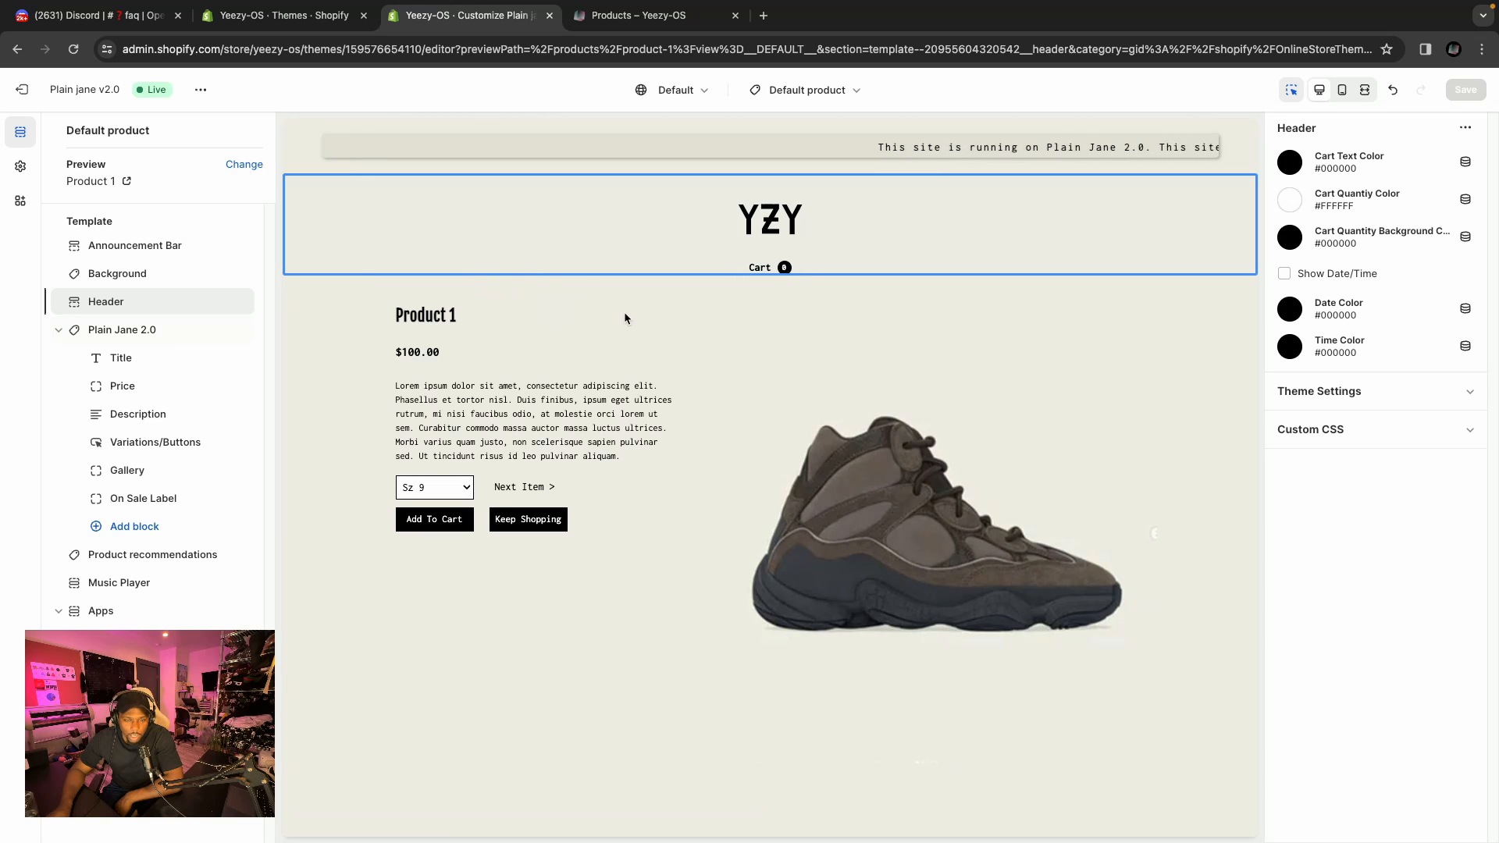
Open the Plain Jane 2.0 product section settings and try turning Product Image On Right off, then back on.
scroll(602, 317, "down", 1)
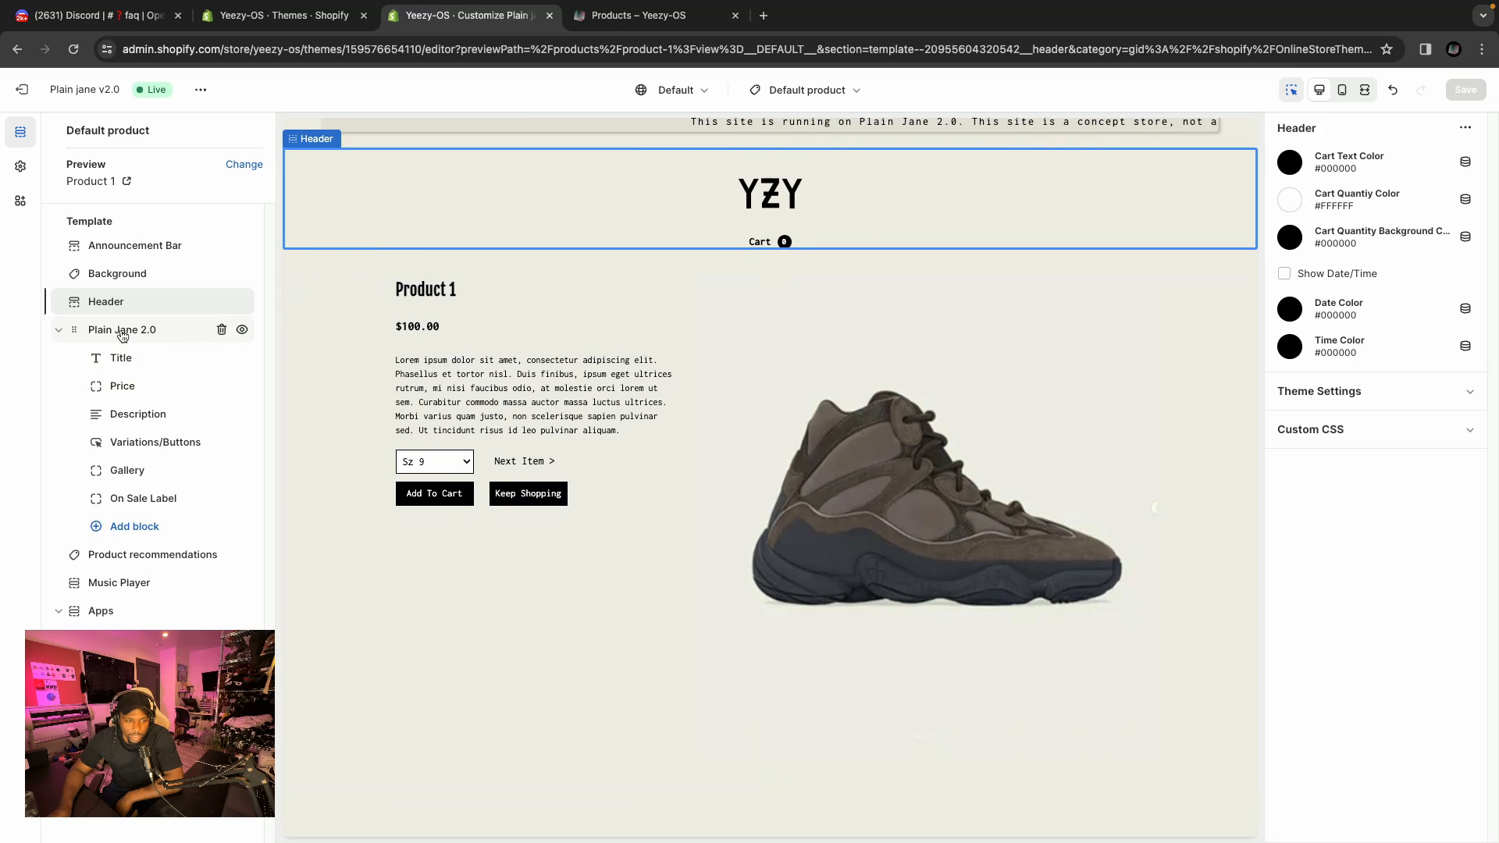
left_click(609, 303)
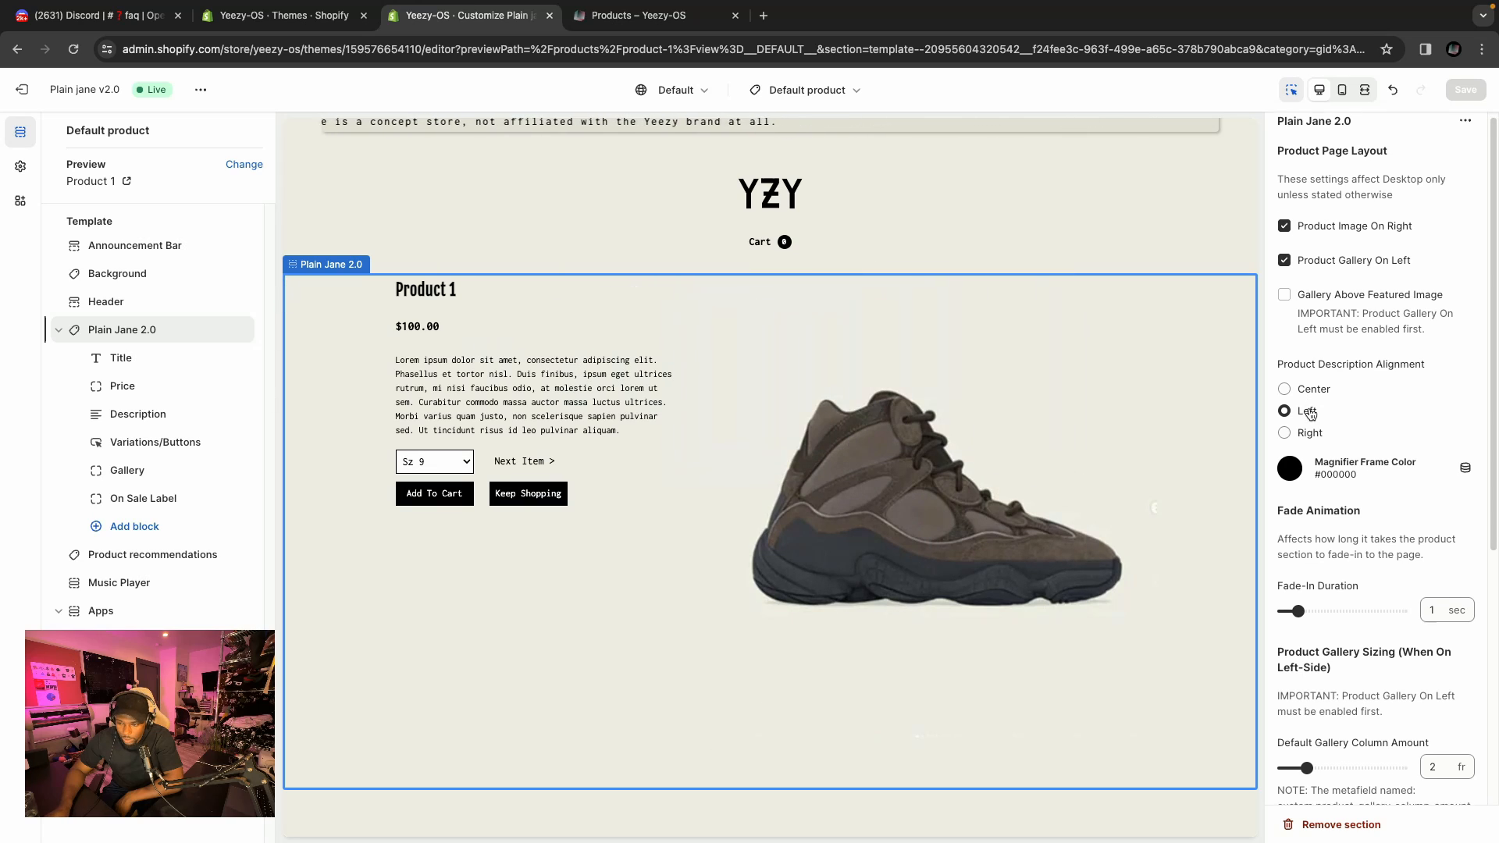
scroll(1308, 402, "down", 1)
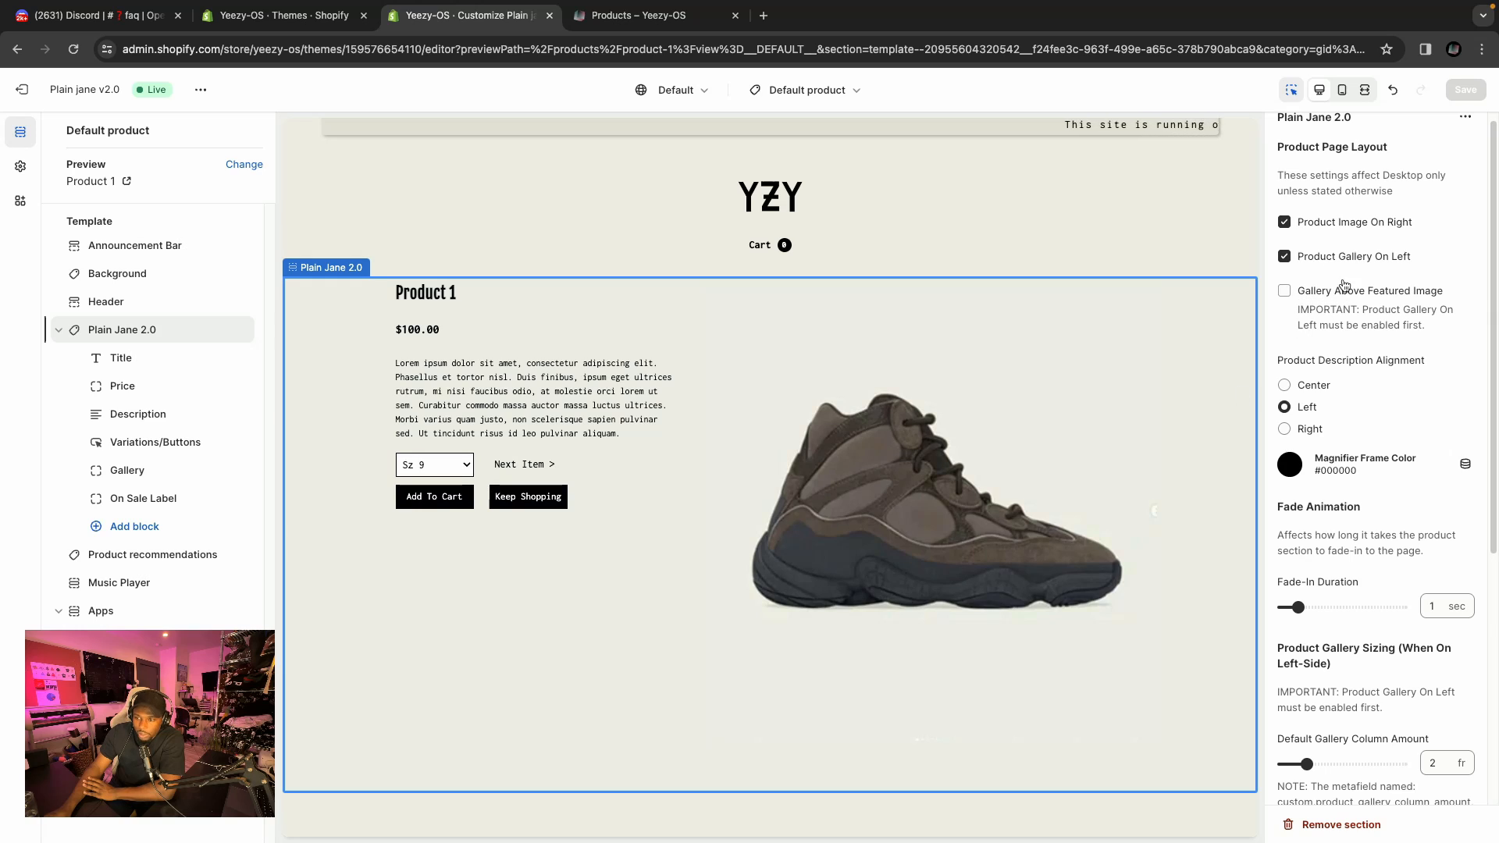
left_click(1329, 225)
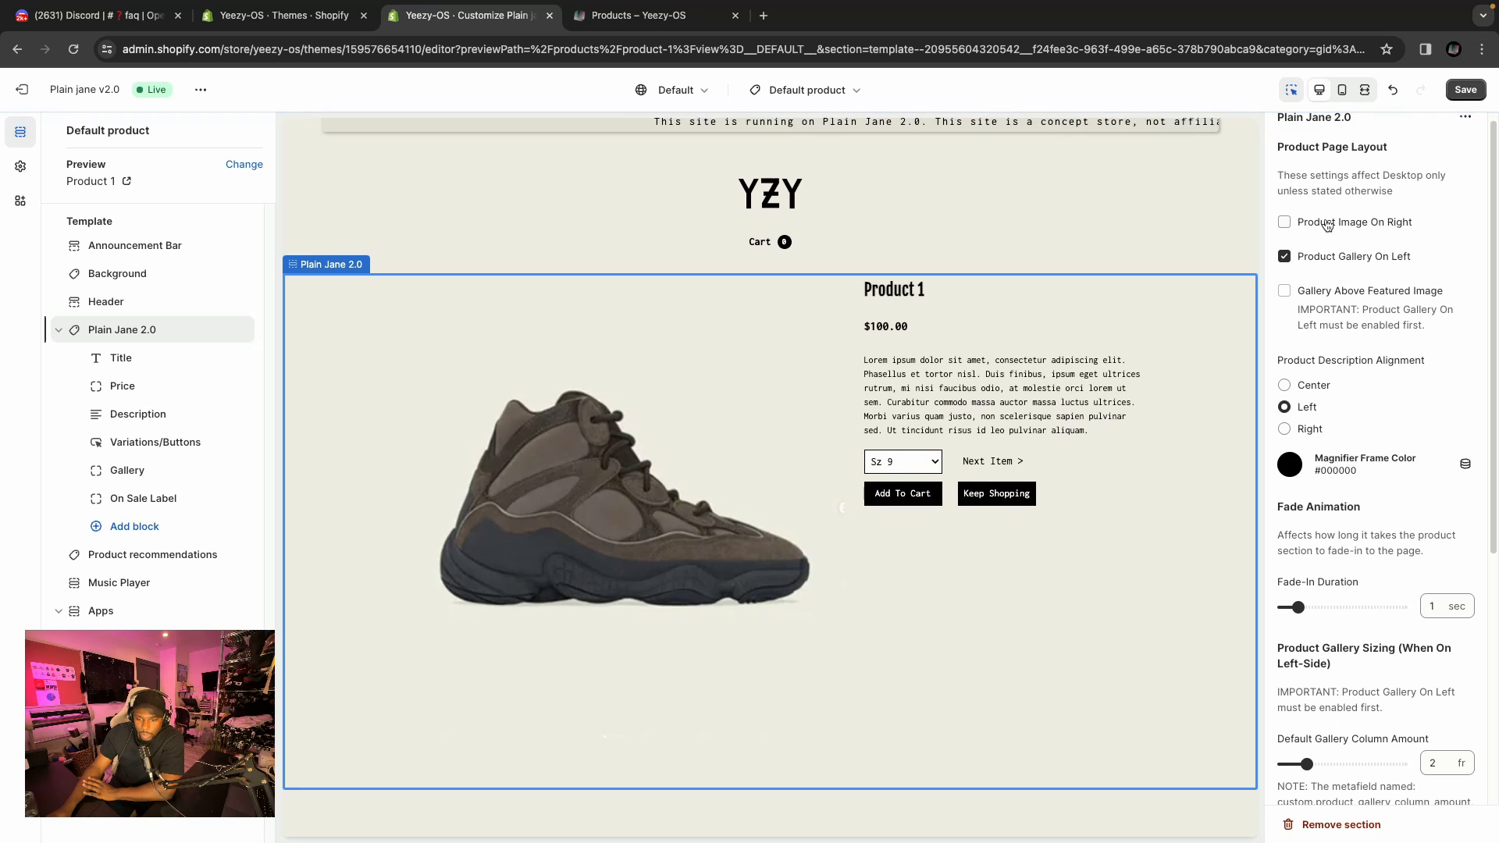
left_click(1327, 226)
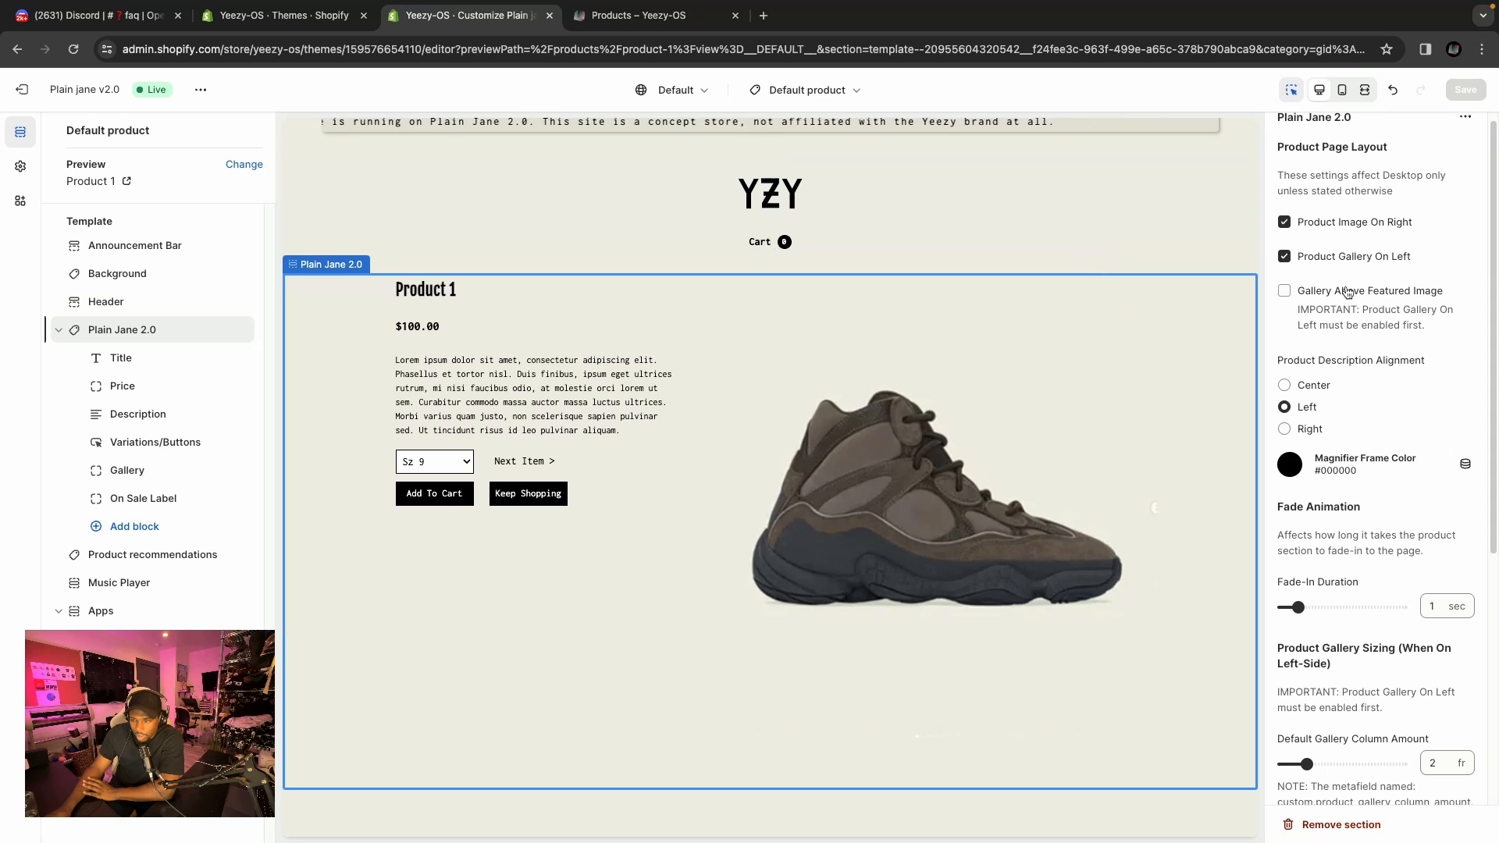
Move the Gallery block above the Description block in the Plain Jane 2.0 section.
scroll(1338, 265, "down", 1)
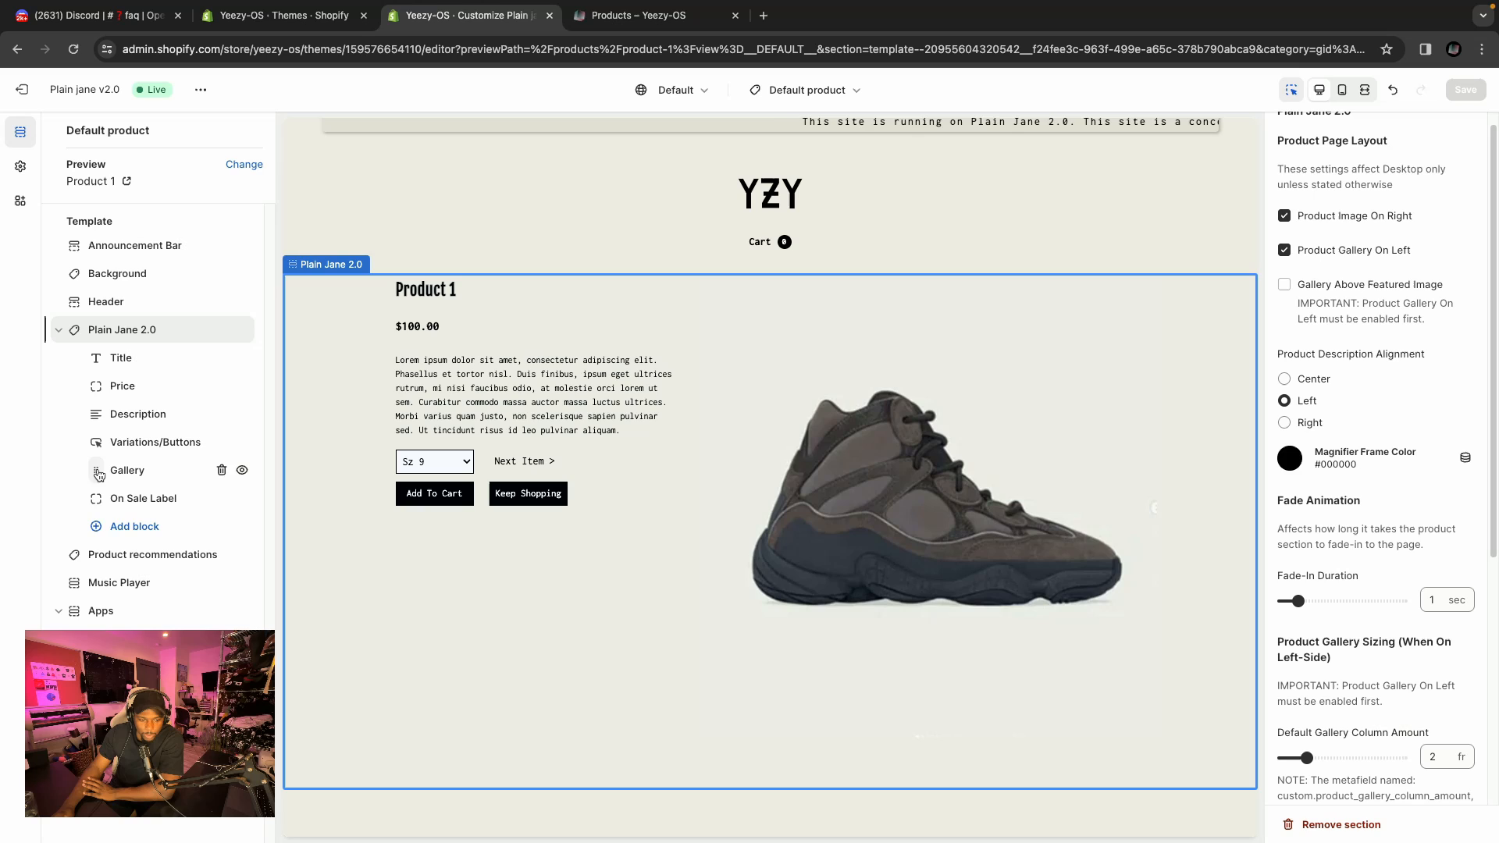
left_click_drag(80, 470, 91, 413)
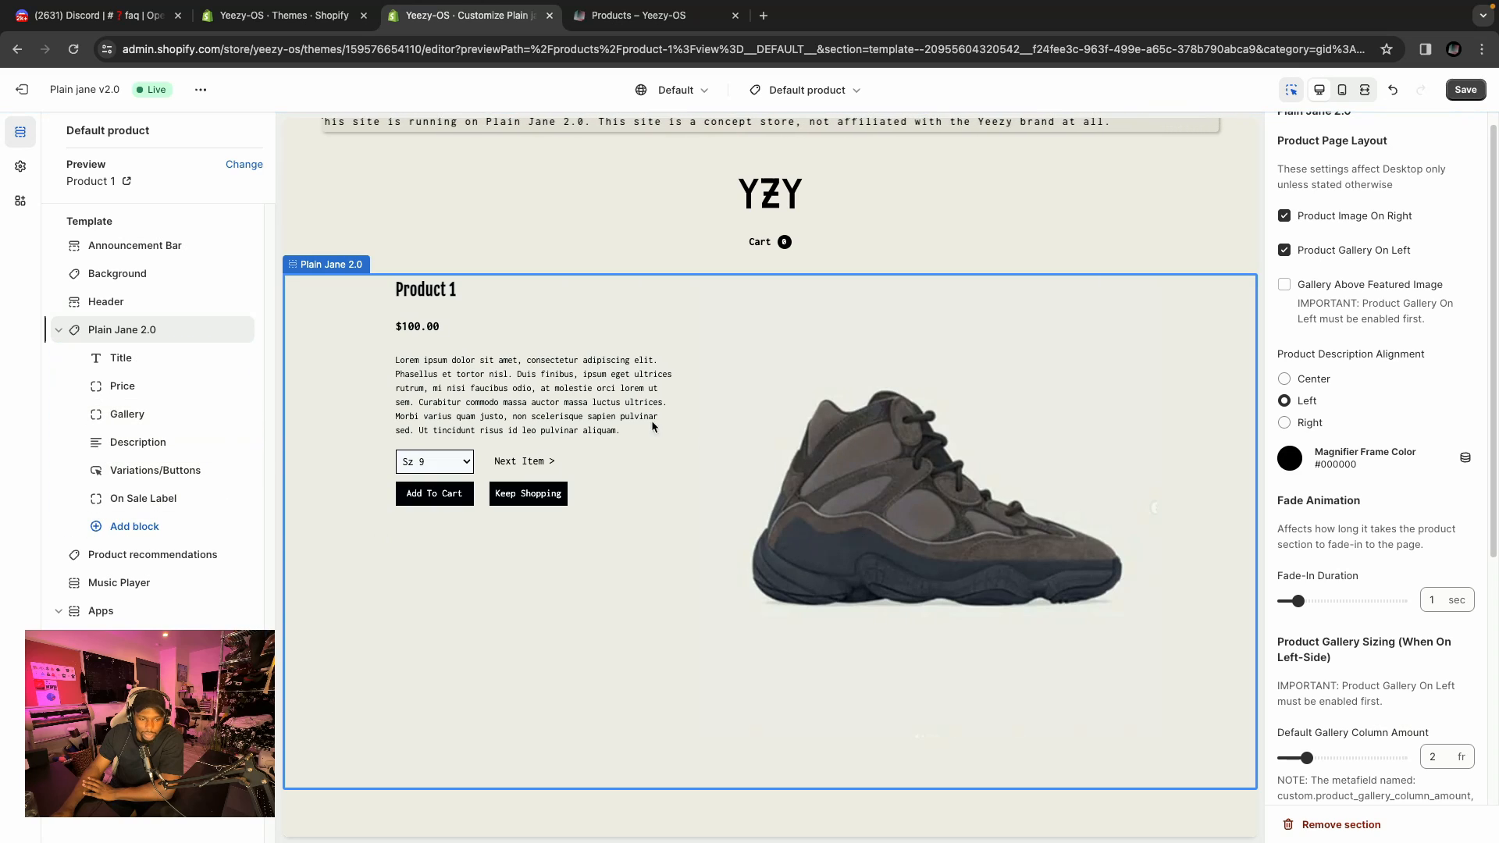
Try Center and Right product description alignments, then restore Left.
scroll(1312, 387, "down", 2)
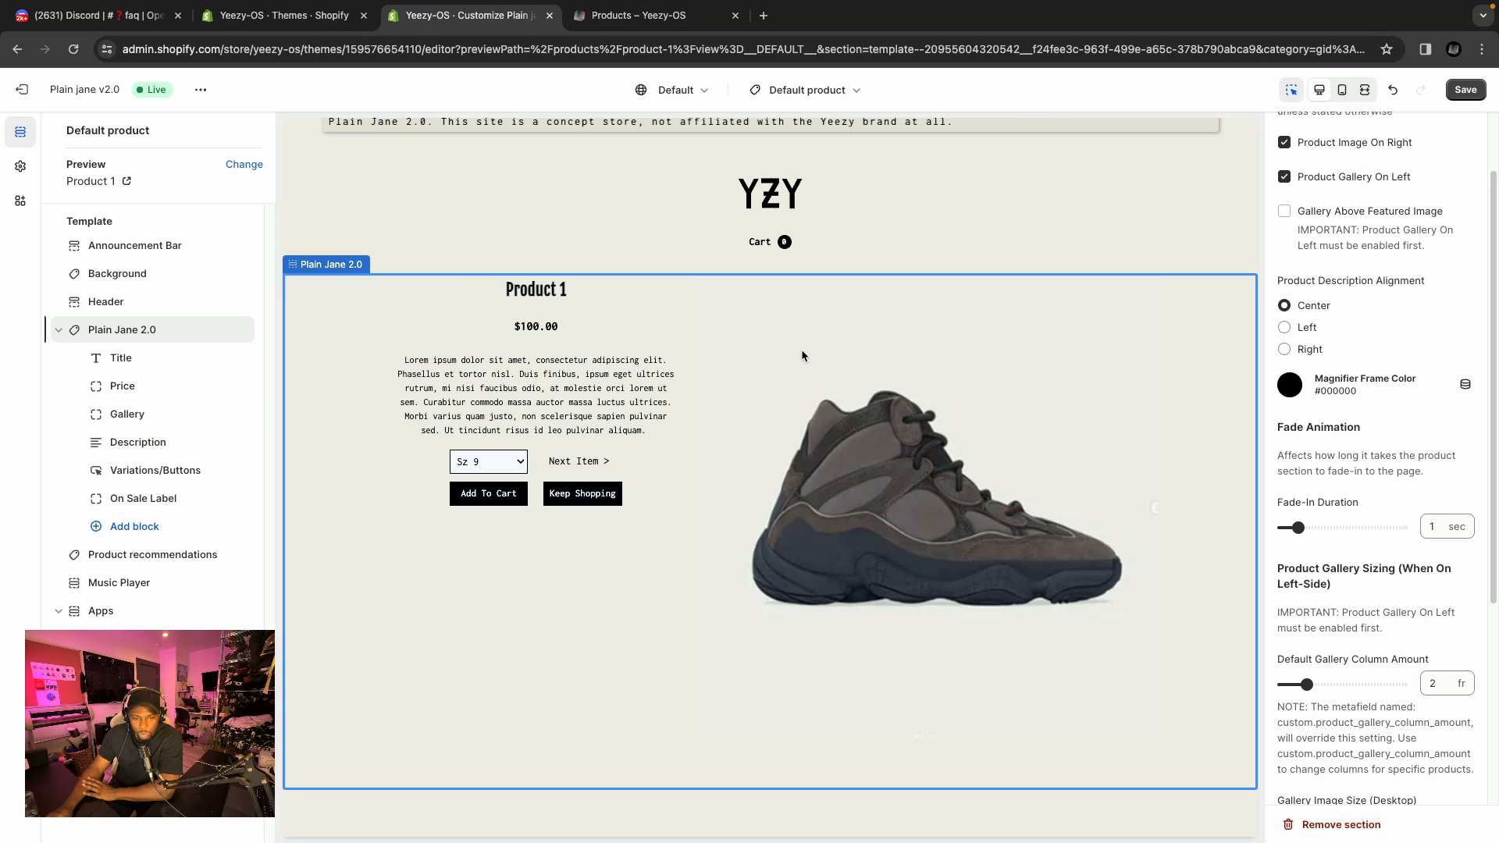
left_click(1284, 328)
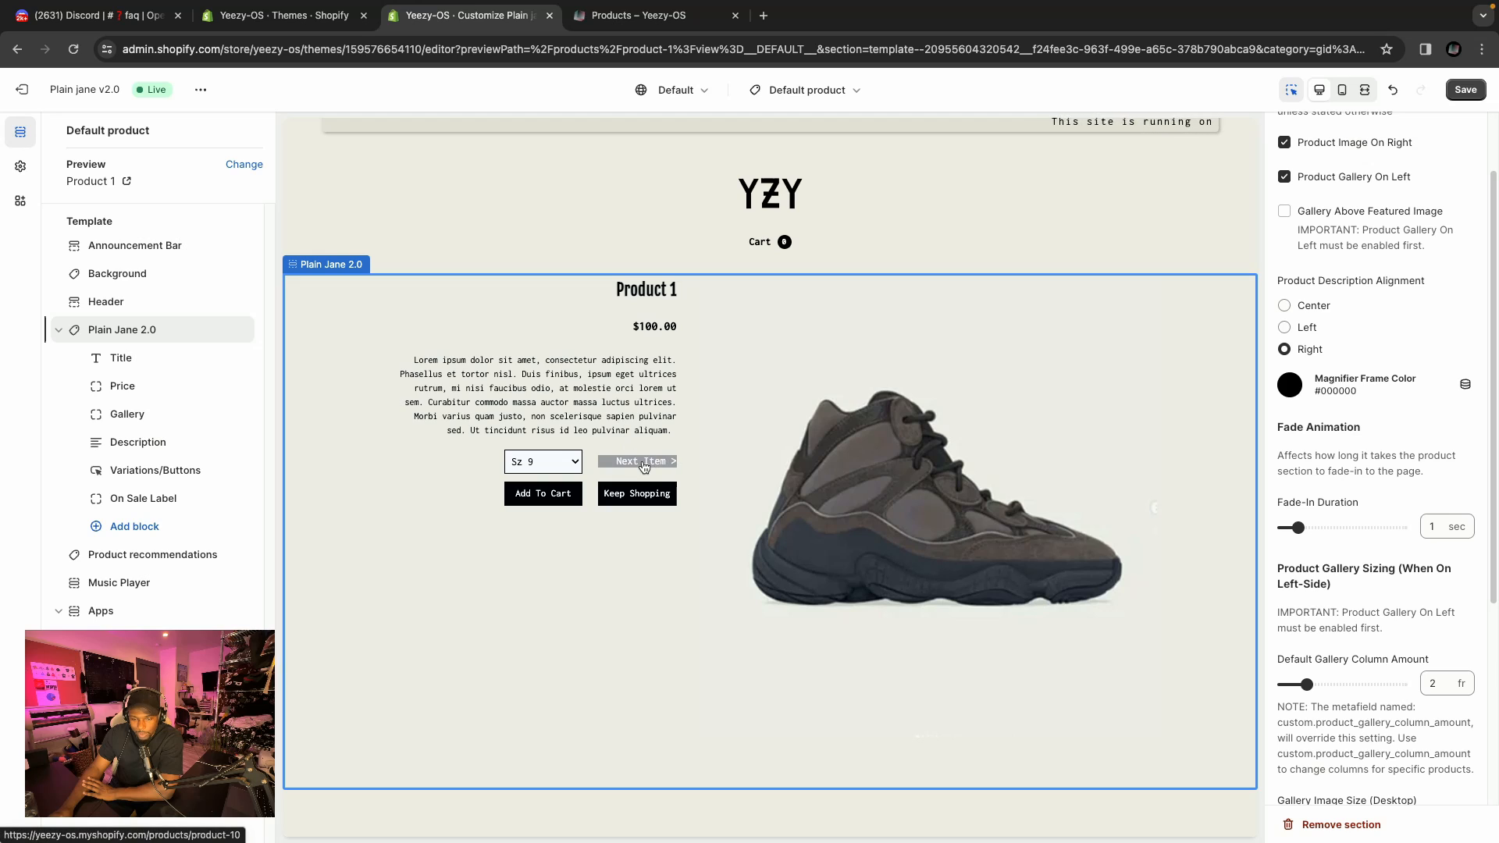
left_click(1284, 328)
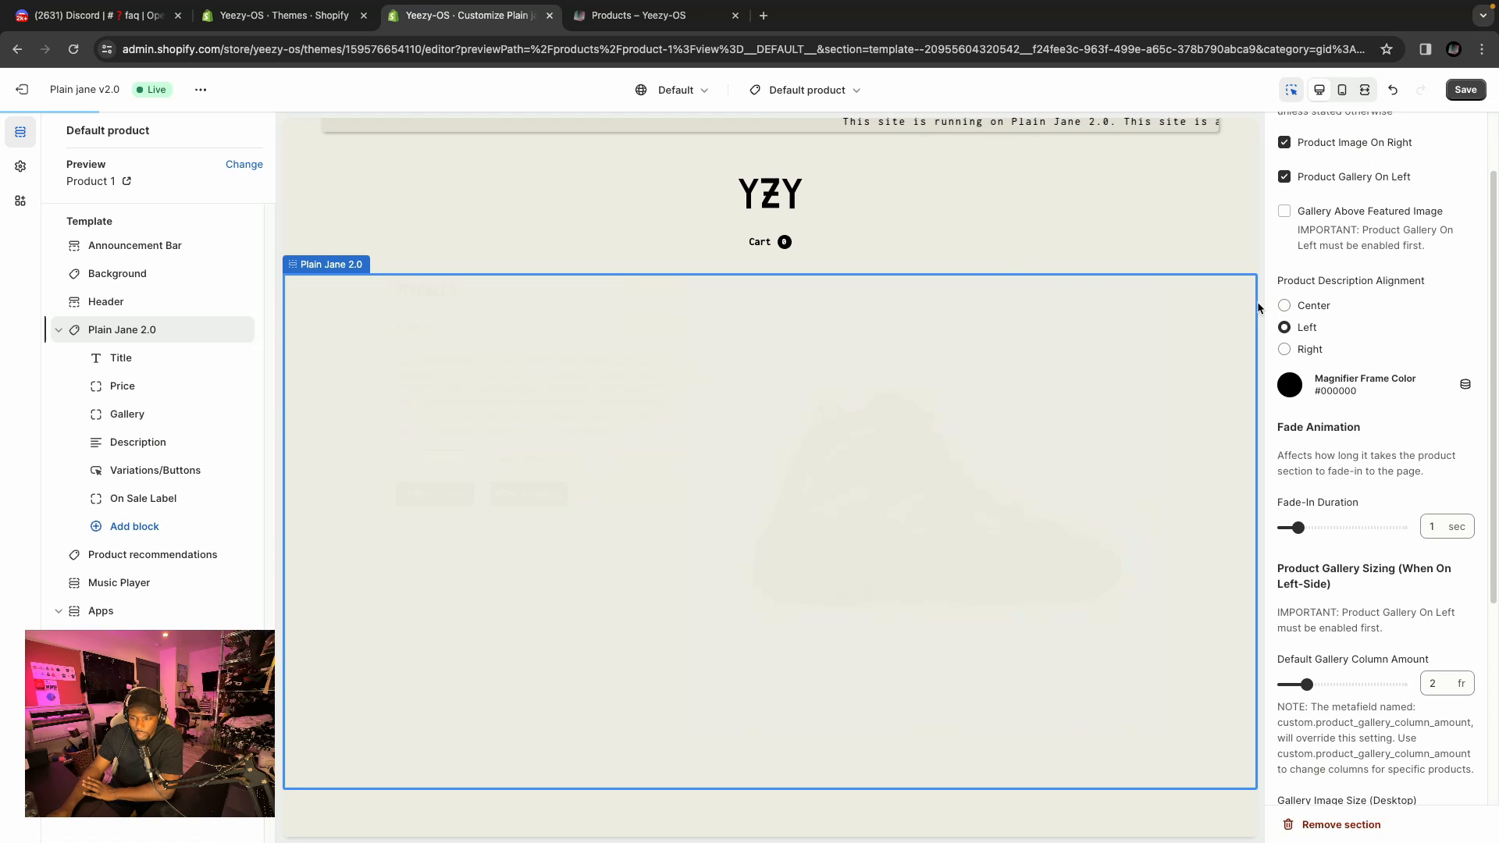
Follow the Next Item link to preview the next product page.
scroll(1326, 527, "down", 1)
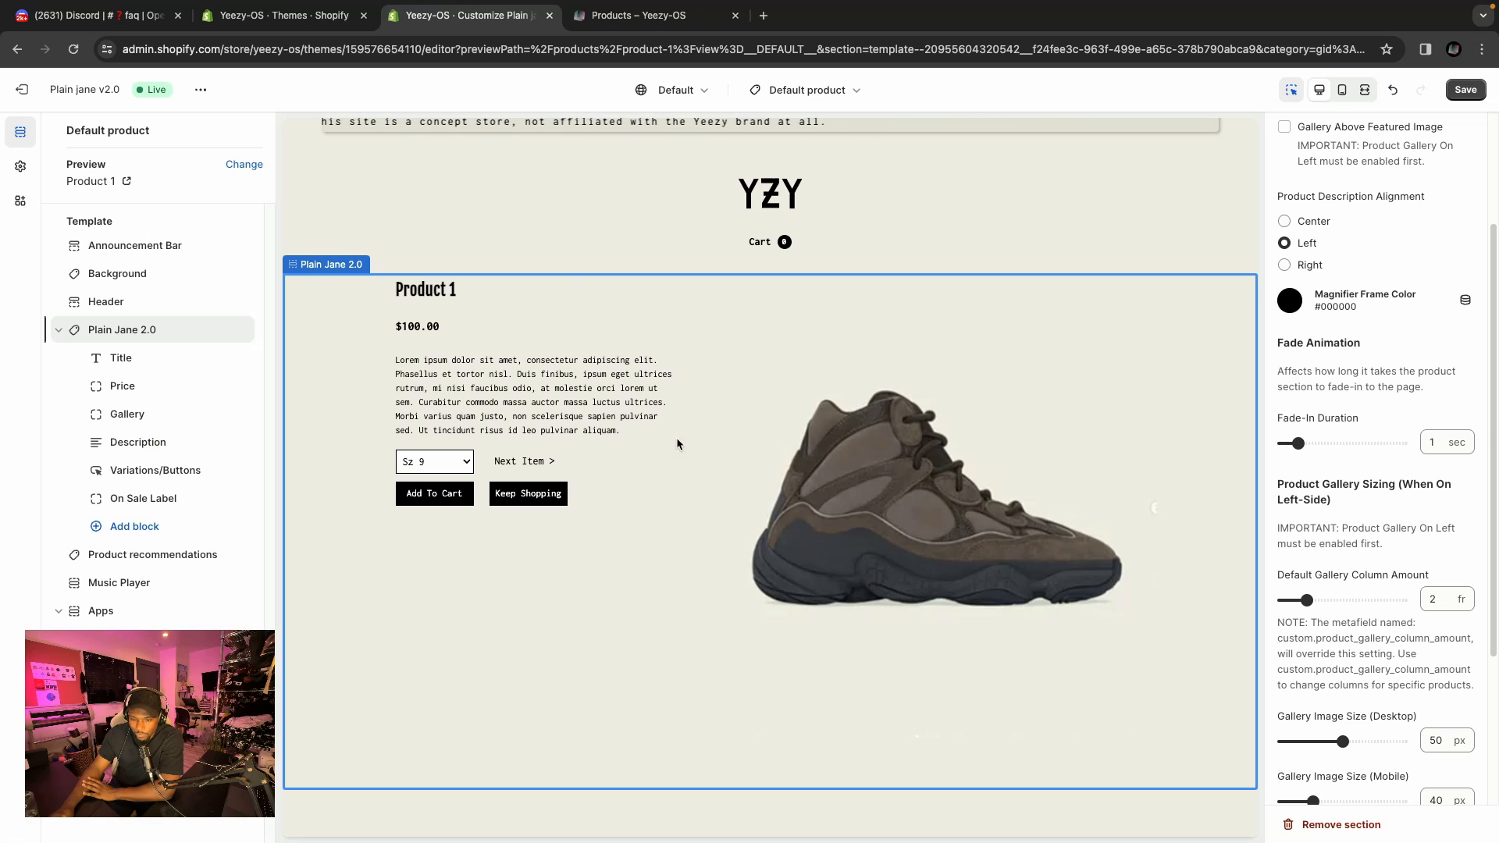
left_click(550, 467)
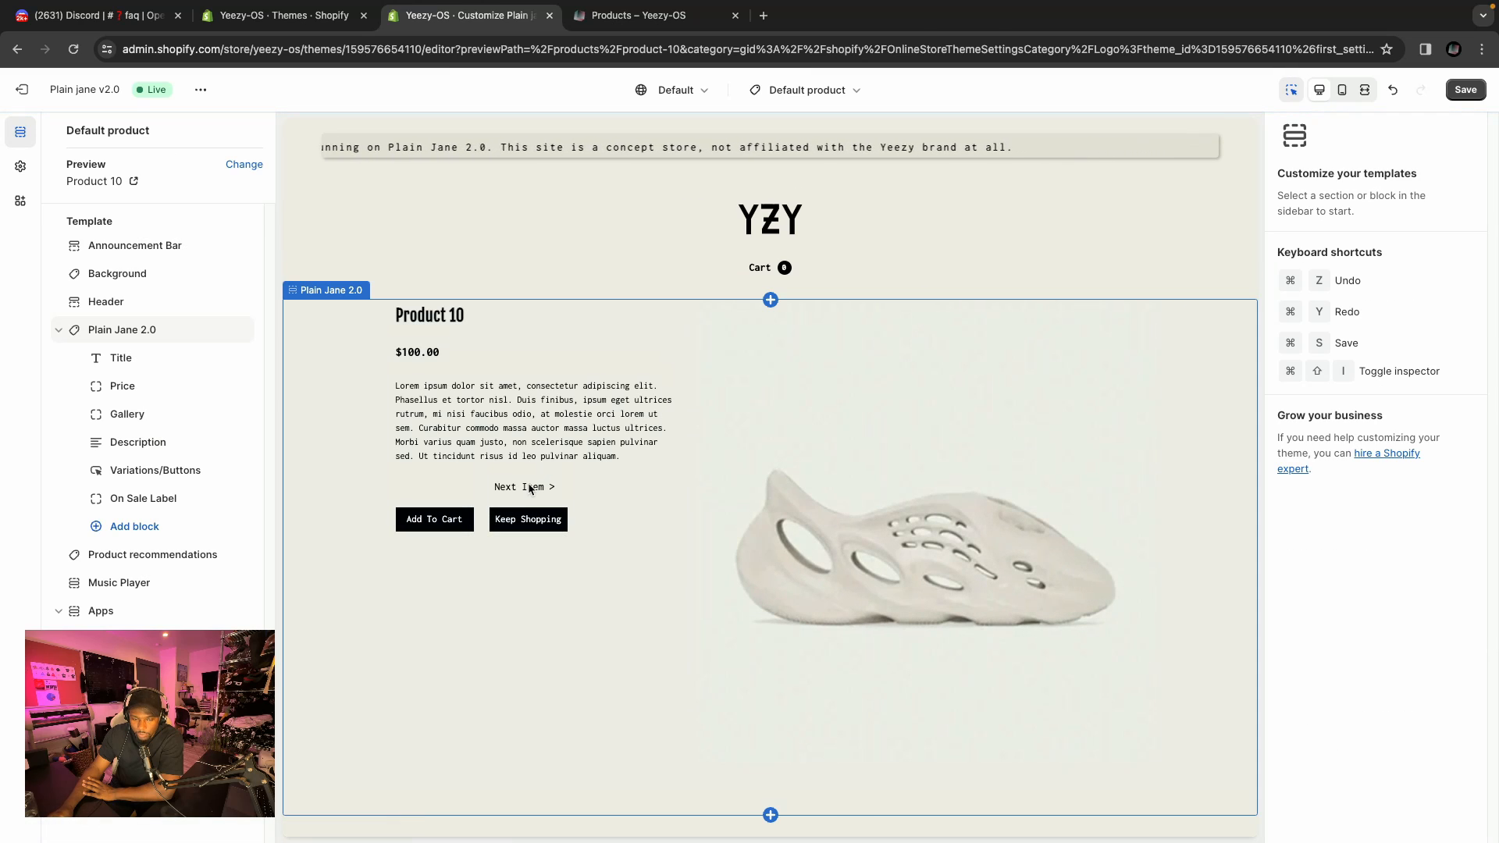
Follow the Next Item link in the preview, then change the preview product to Product 1.
left_click(528, 488)
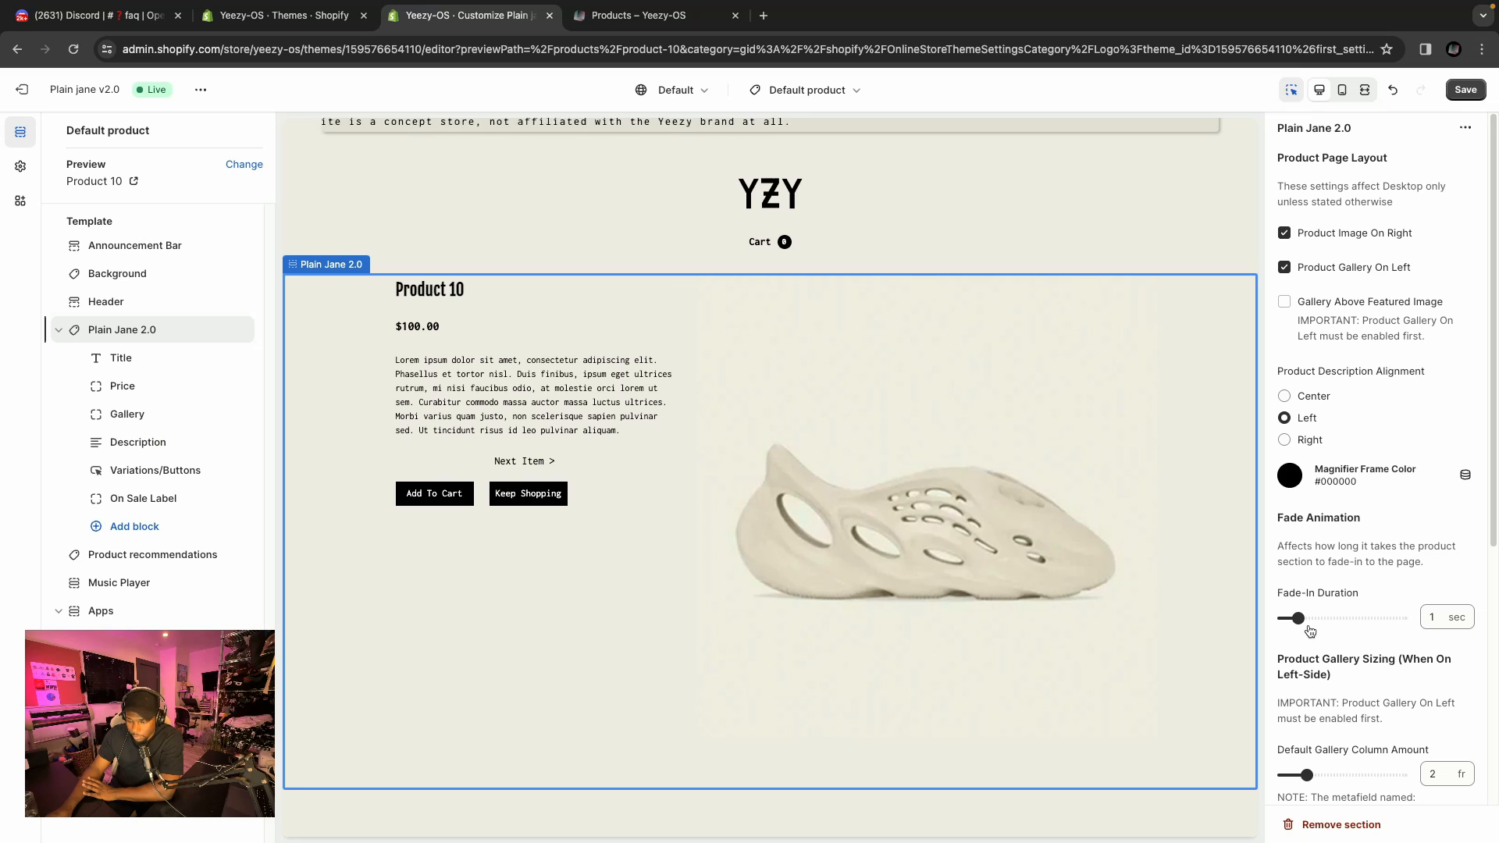
left_click(523, 460)
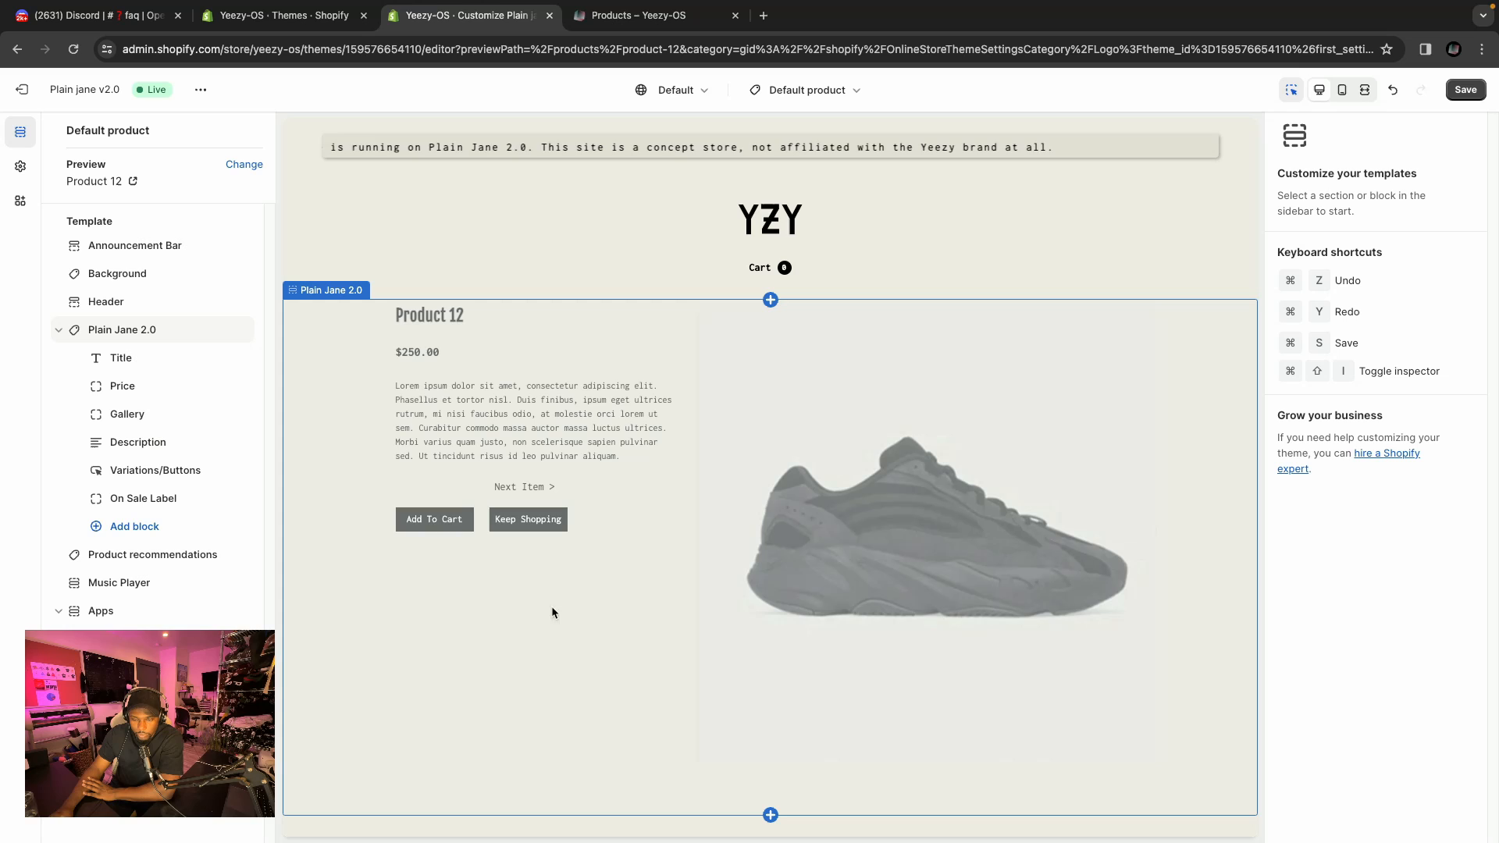
left_click(243, 165)
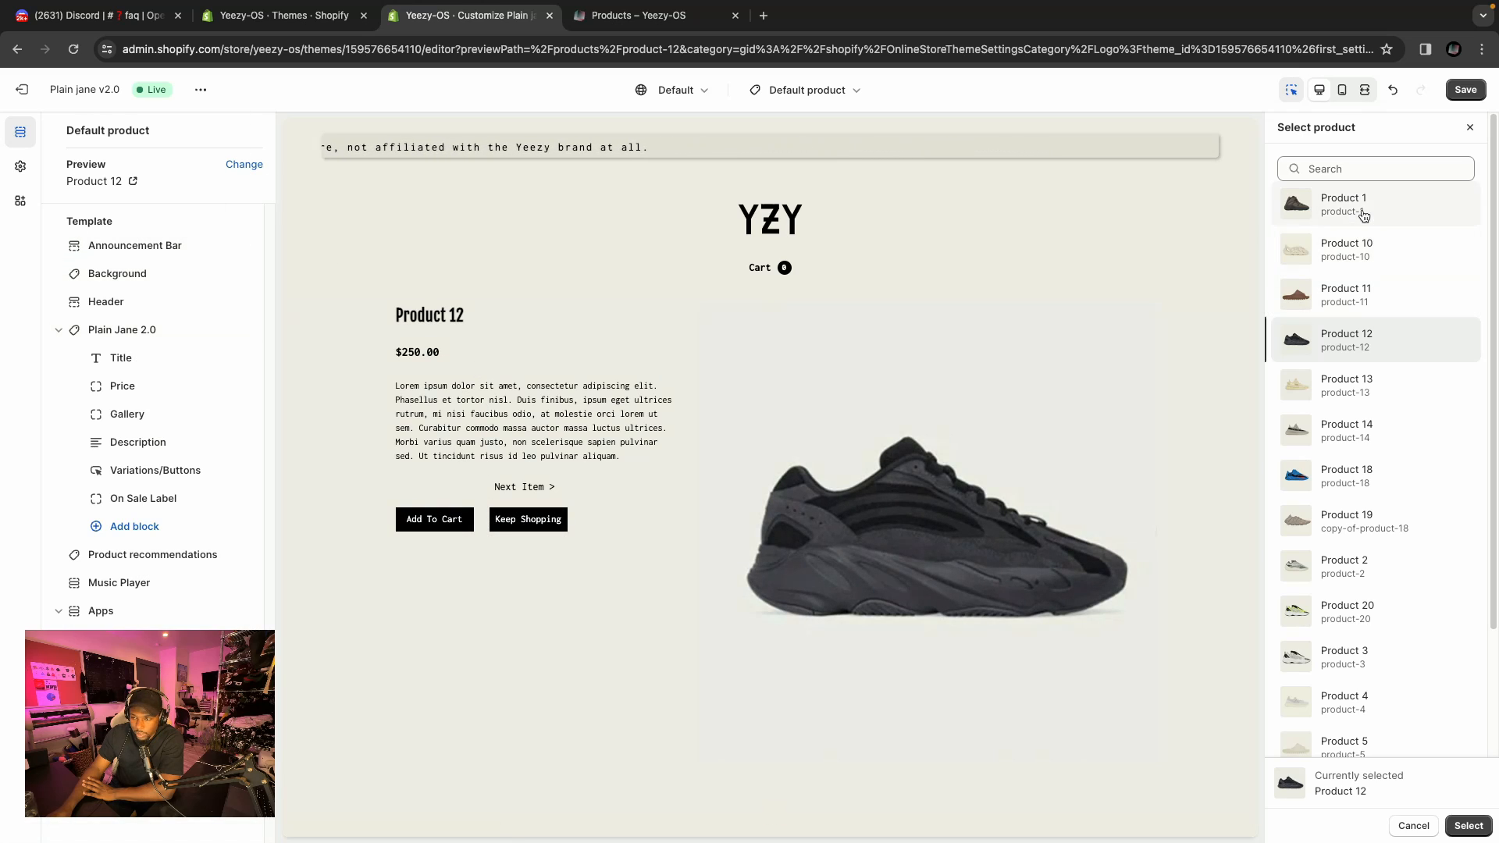
left_click(1363, 215)
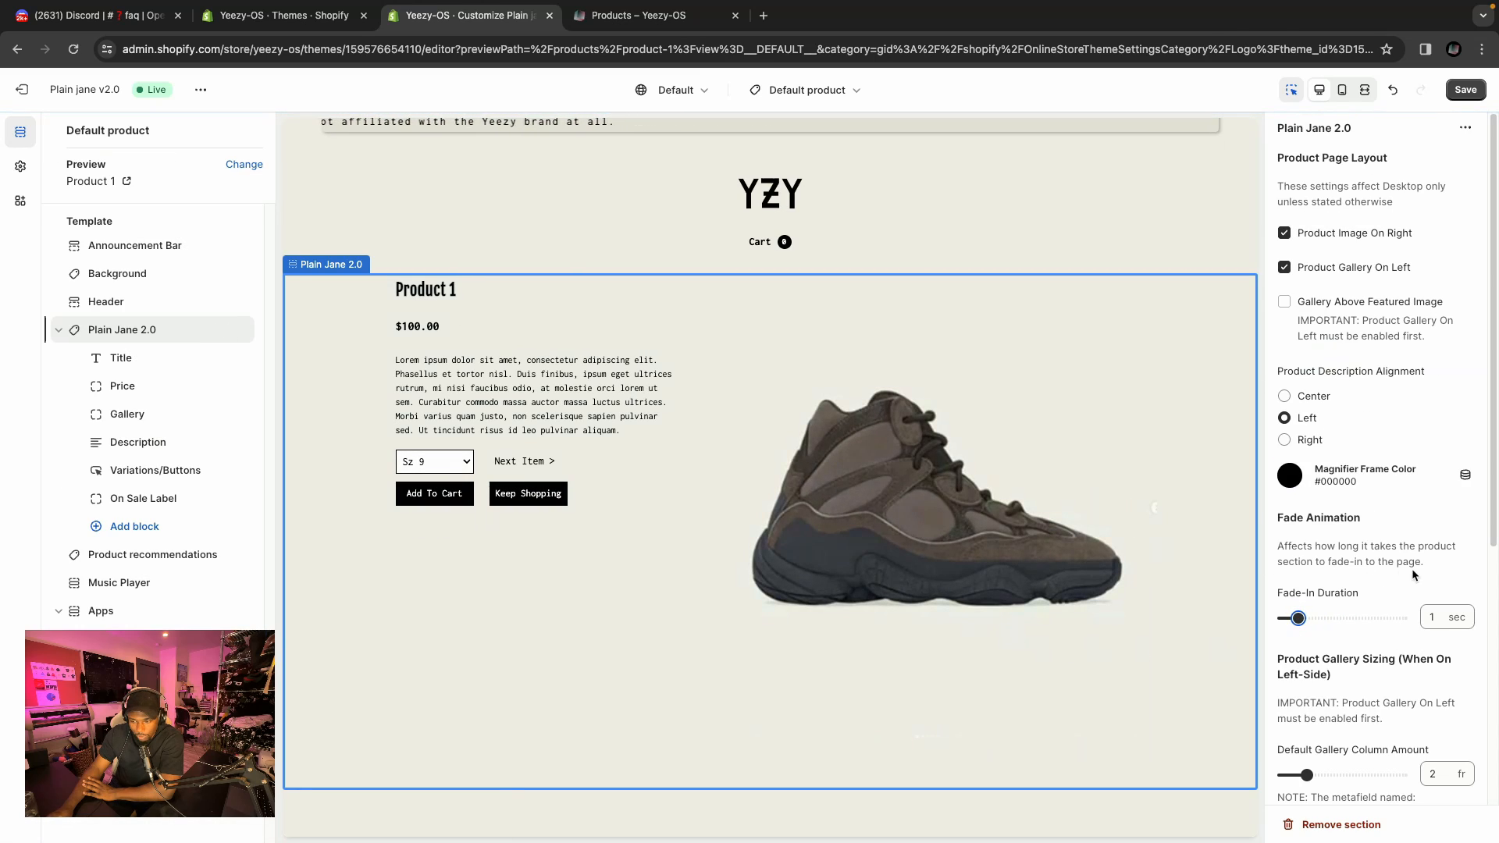
Scroll through the Plain Jane 2.0 section settings and open the Title block's settings.
scroll(1360, 598, "down", 2)
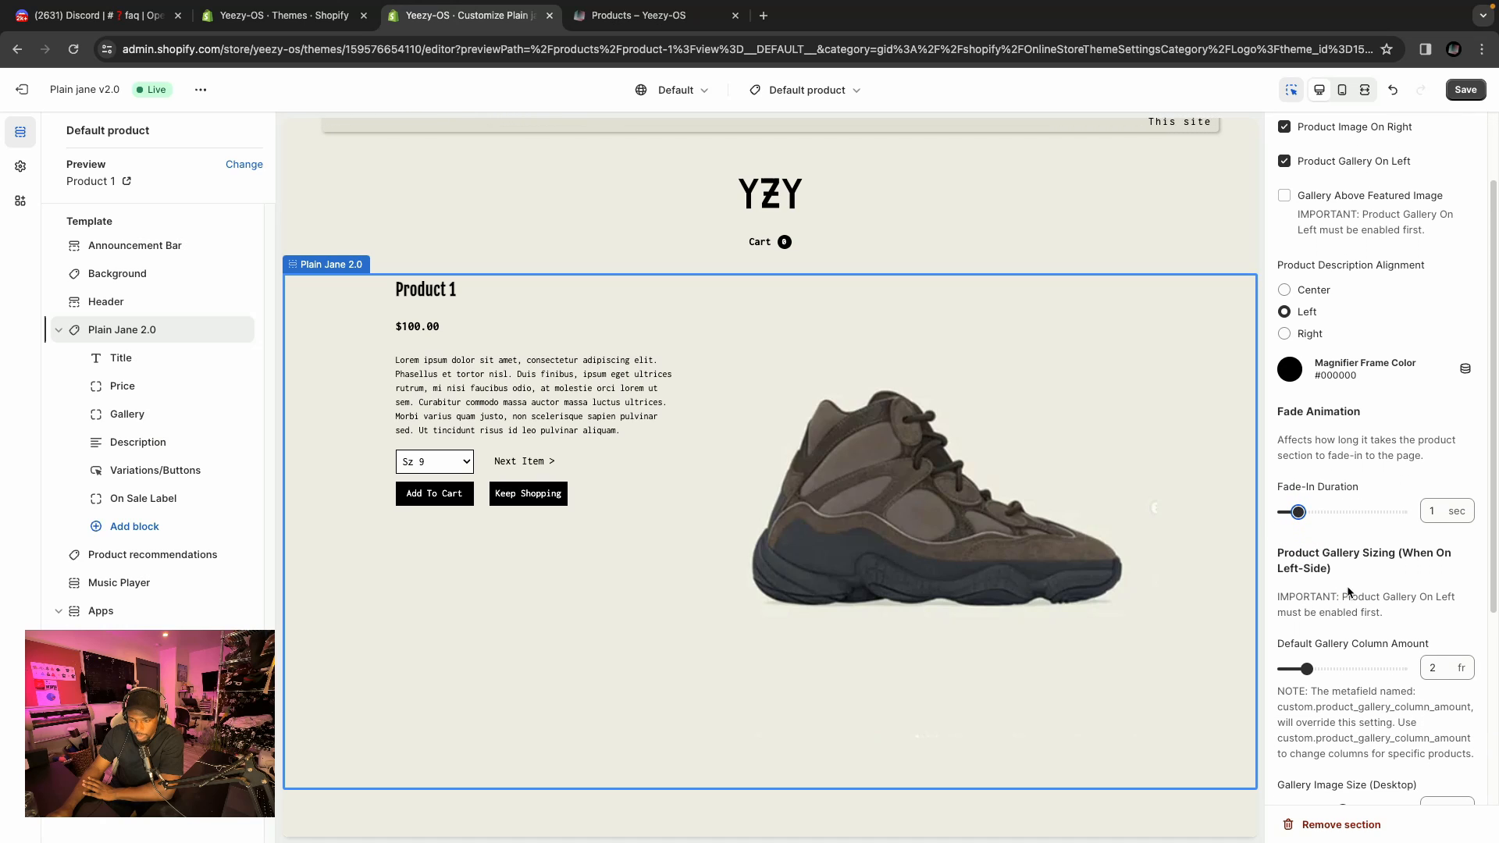
scroll(1347, 592, "down", 5)
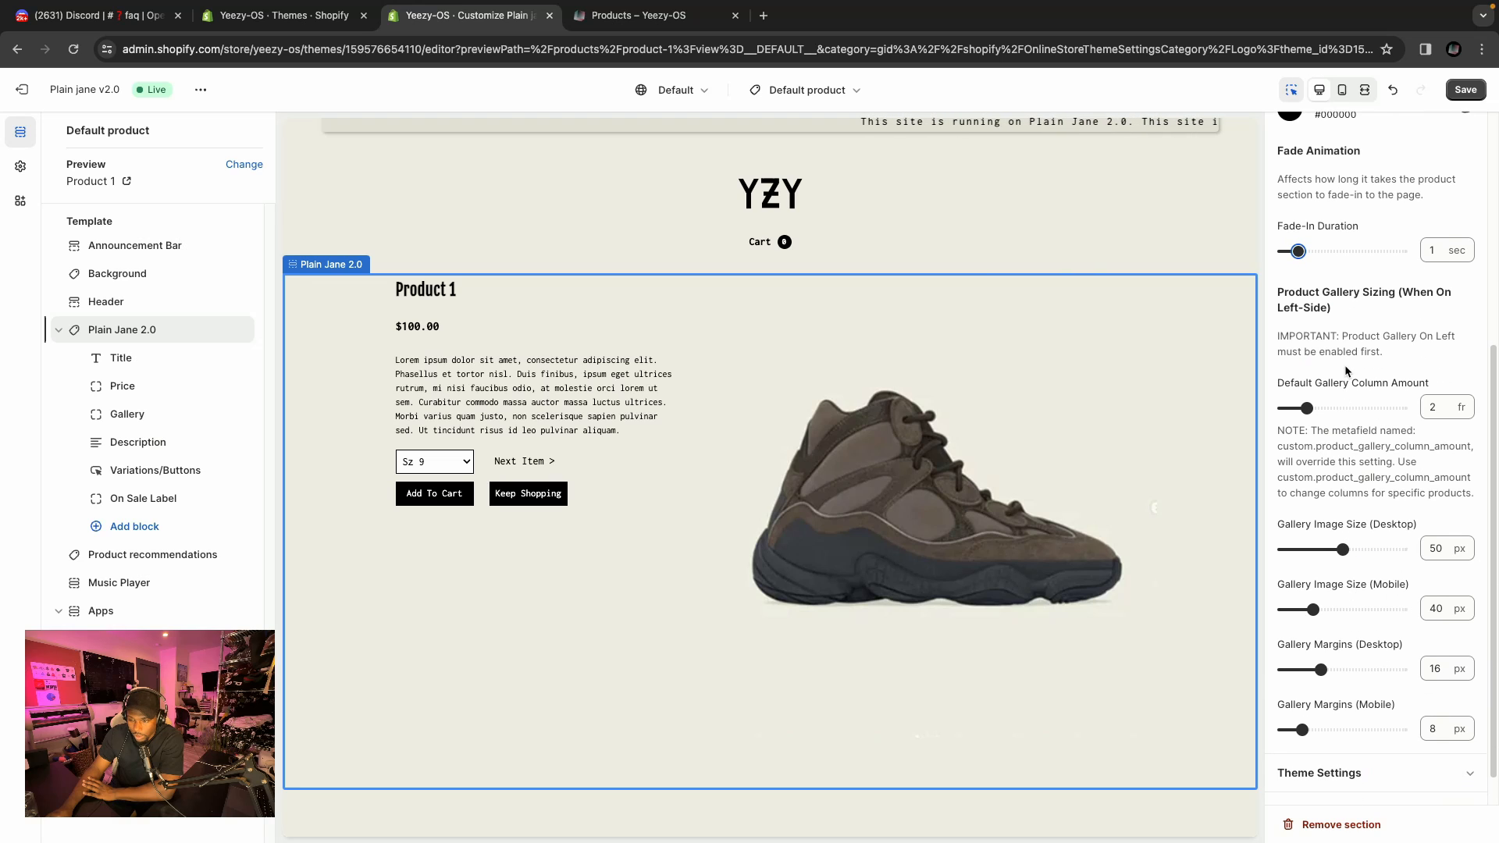
scroll(1360, 414, "down", 1)
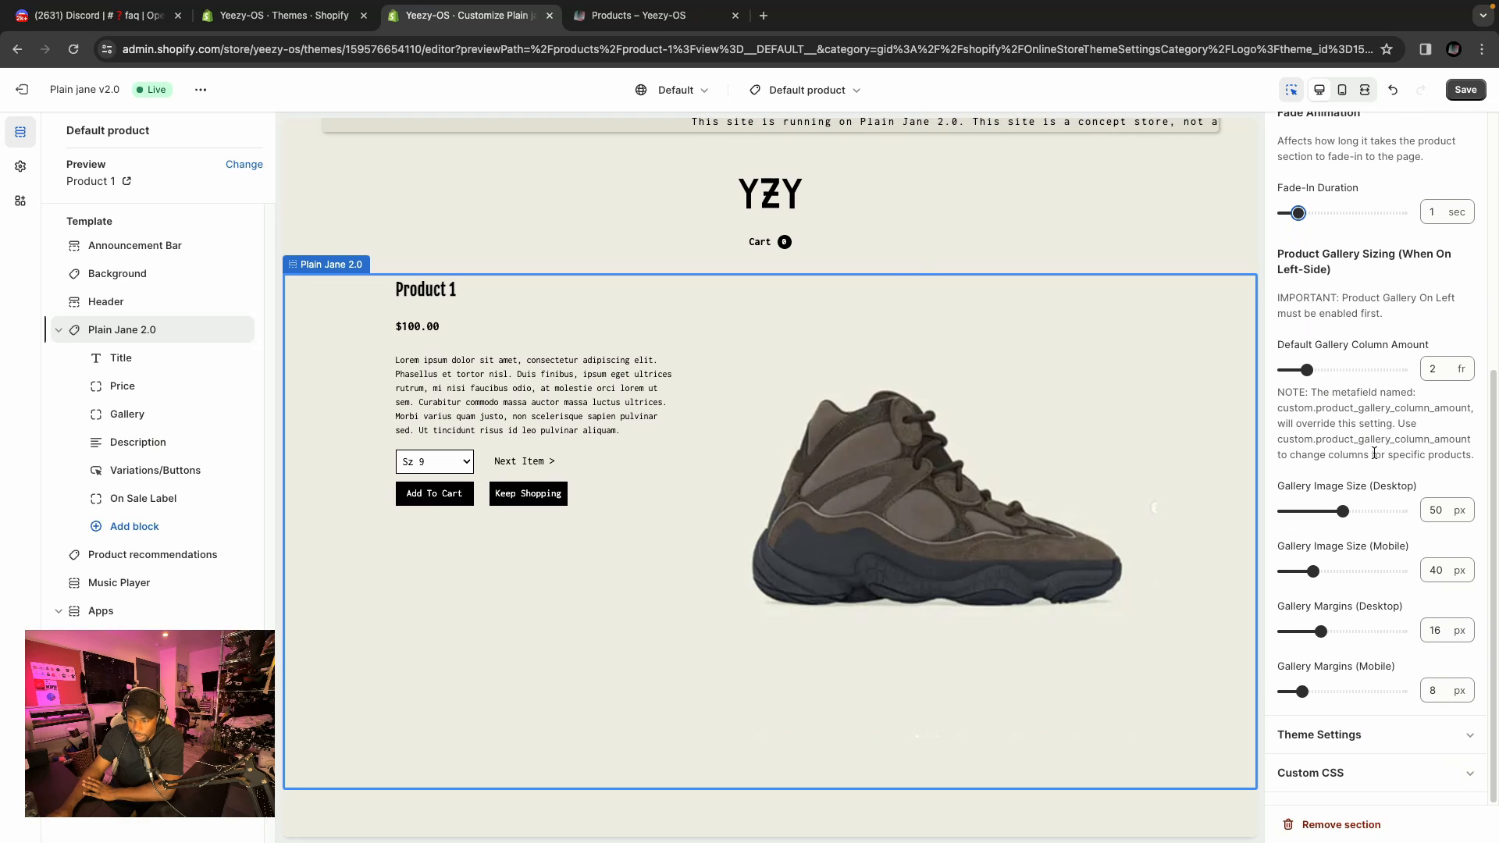
scroll(1374, 452, "up", 8)
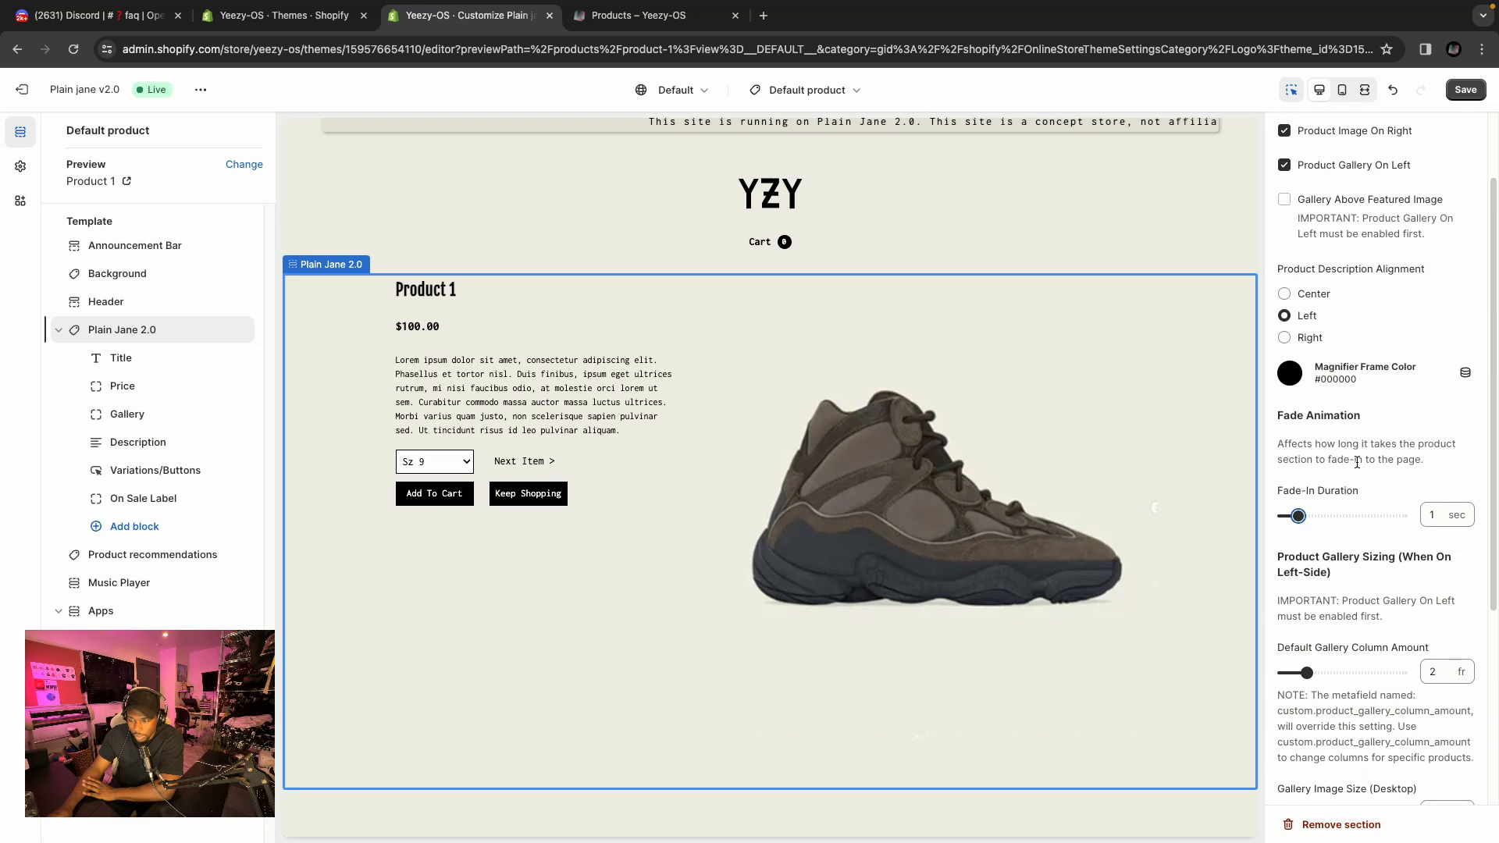
left_click(133, 359)
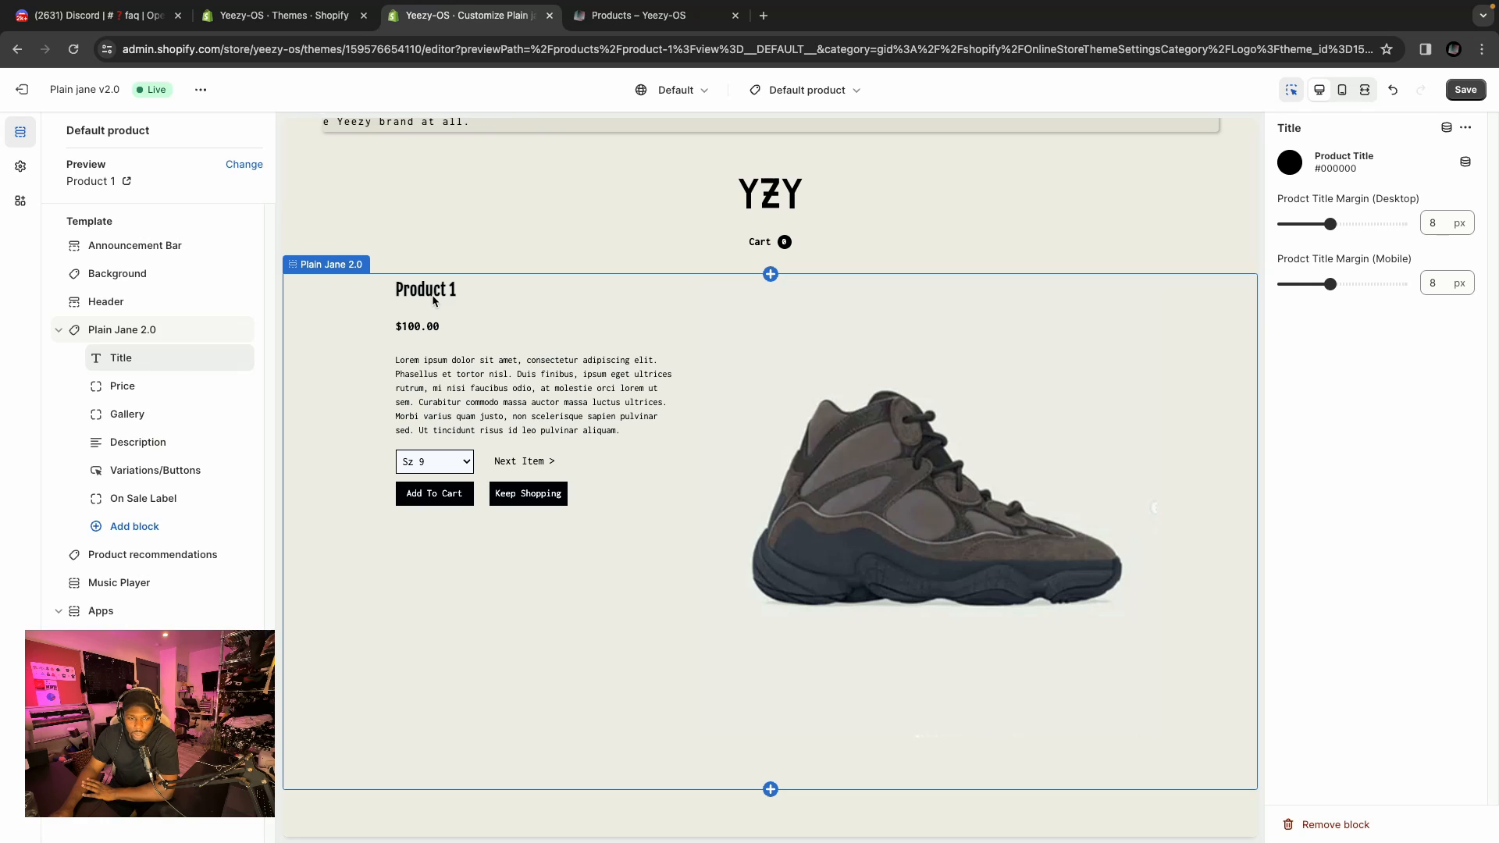
Browse the theme's Typography settings for paragraph, header, button, enter page and countdown fonts, then return to the template sections.
left_click(20, 168)
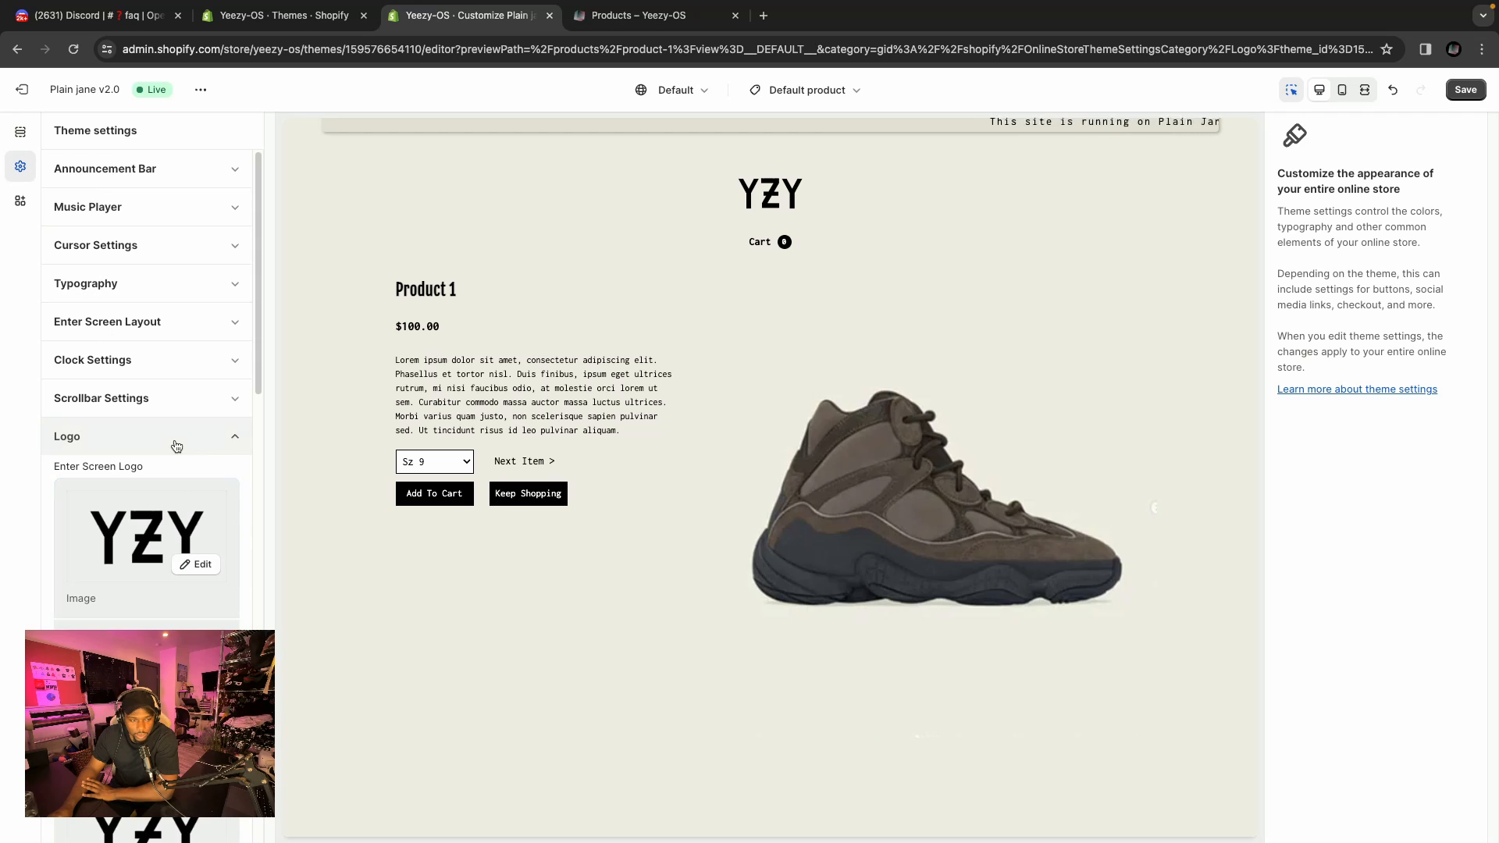
left_click(141, 283)
scroll(186, 420, "down", 4)
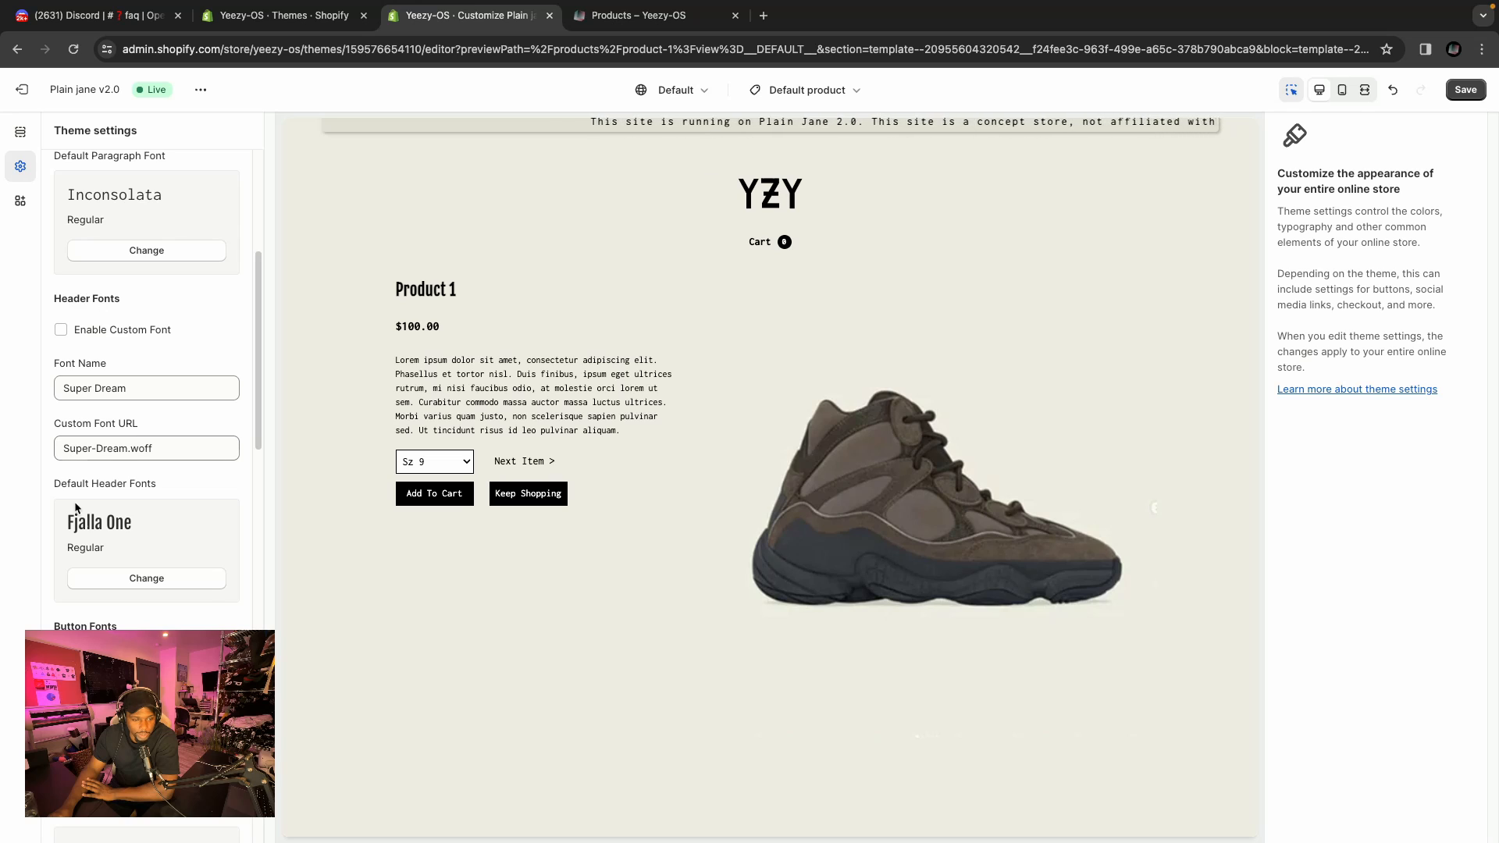
scroll(117, 531, "up", 4)
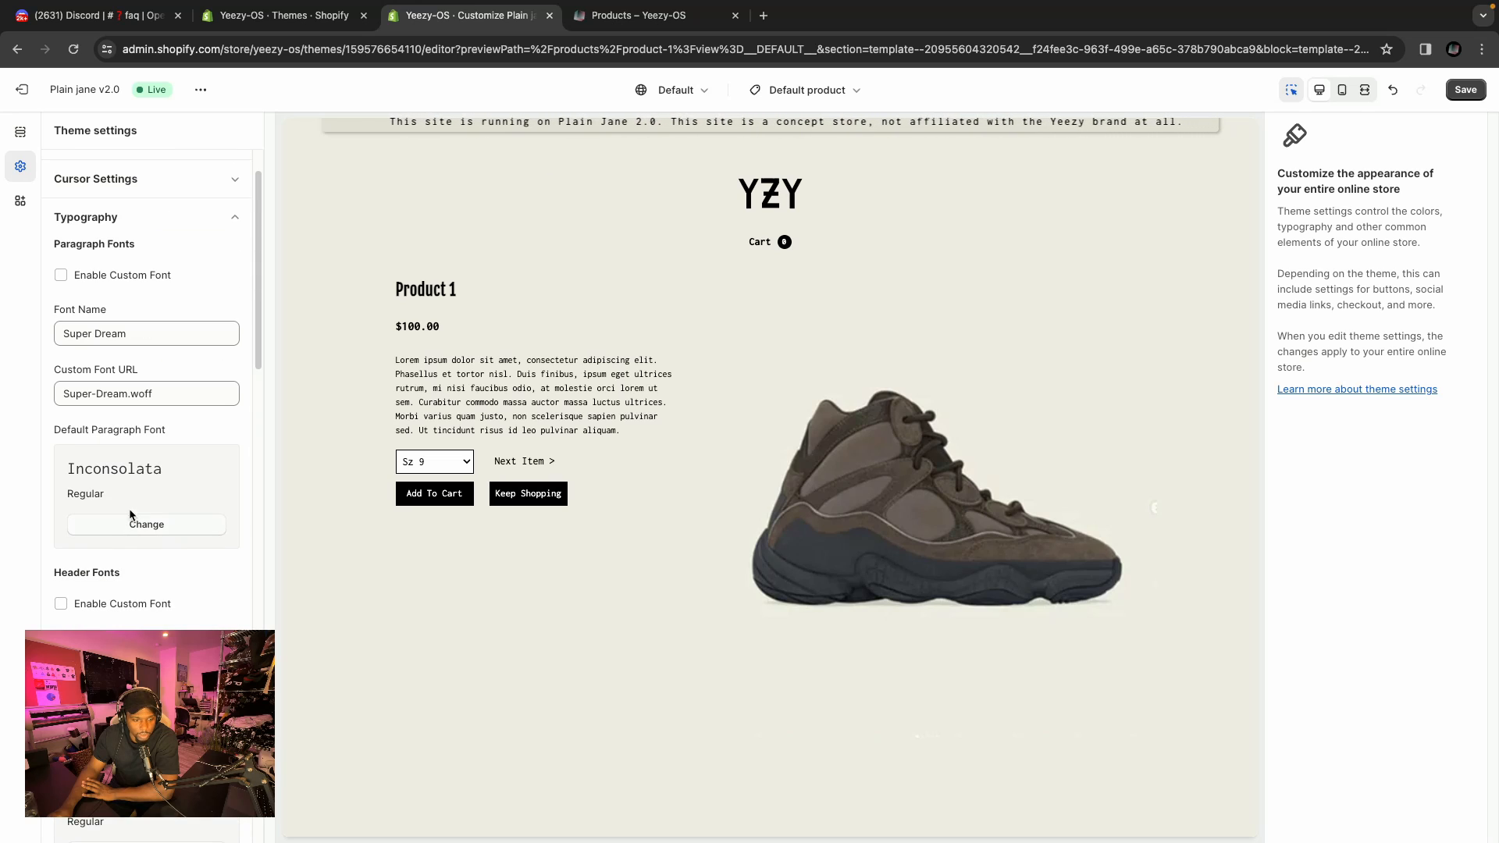
scroll(148, 468, "down", 12)
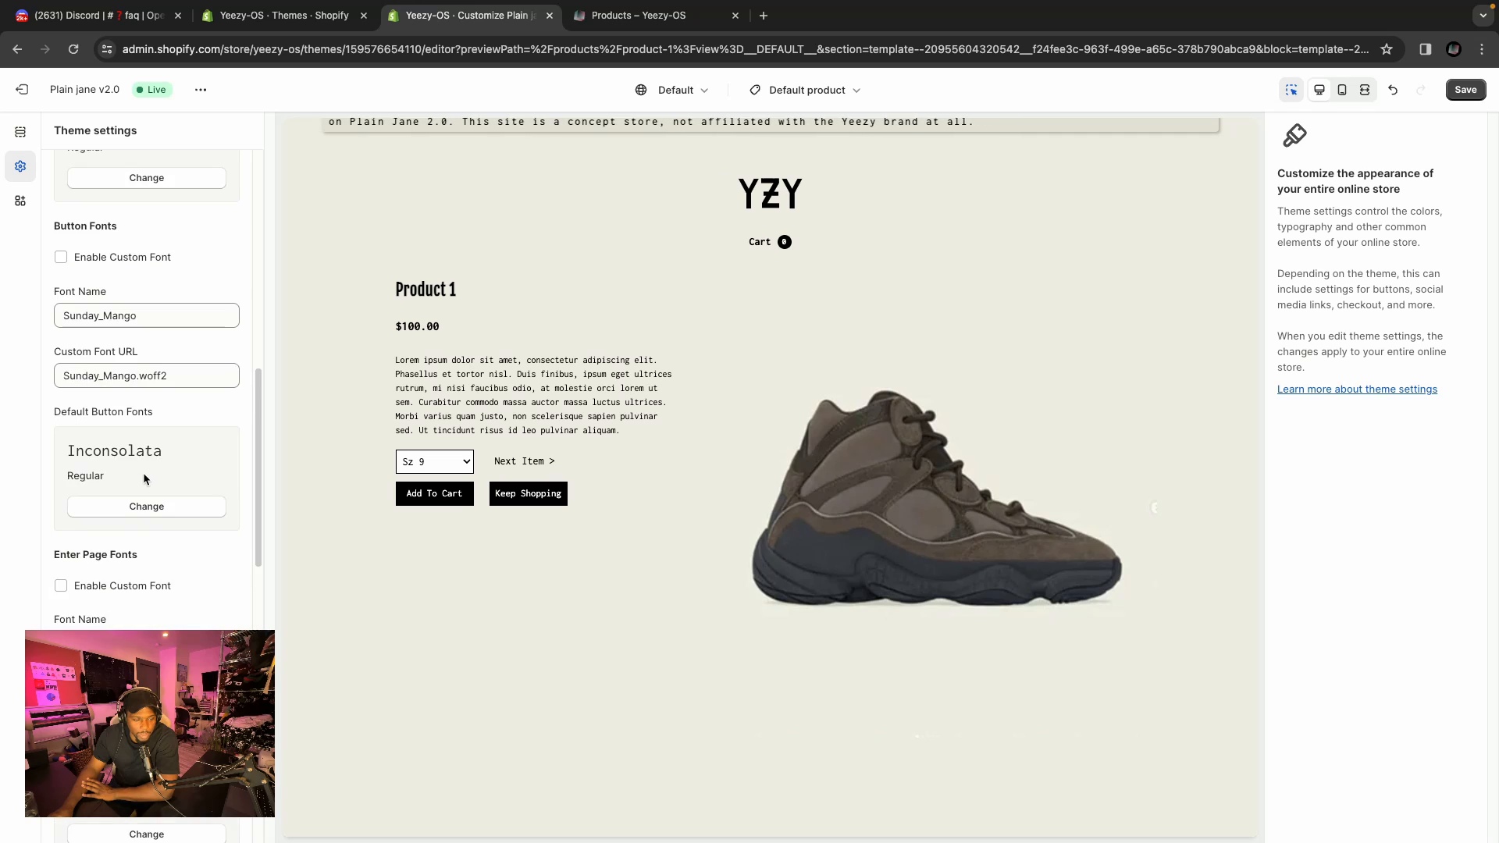
scroll(143, 479, "down", 2)
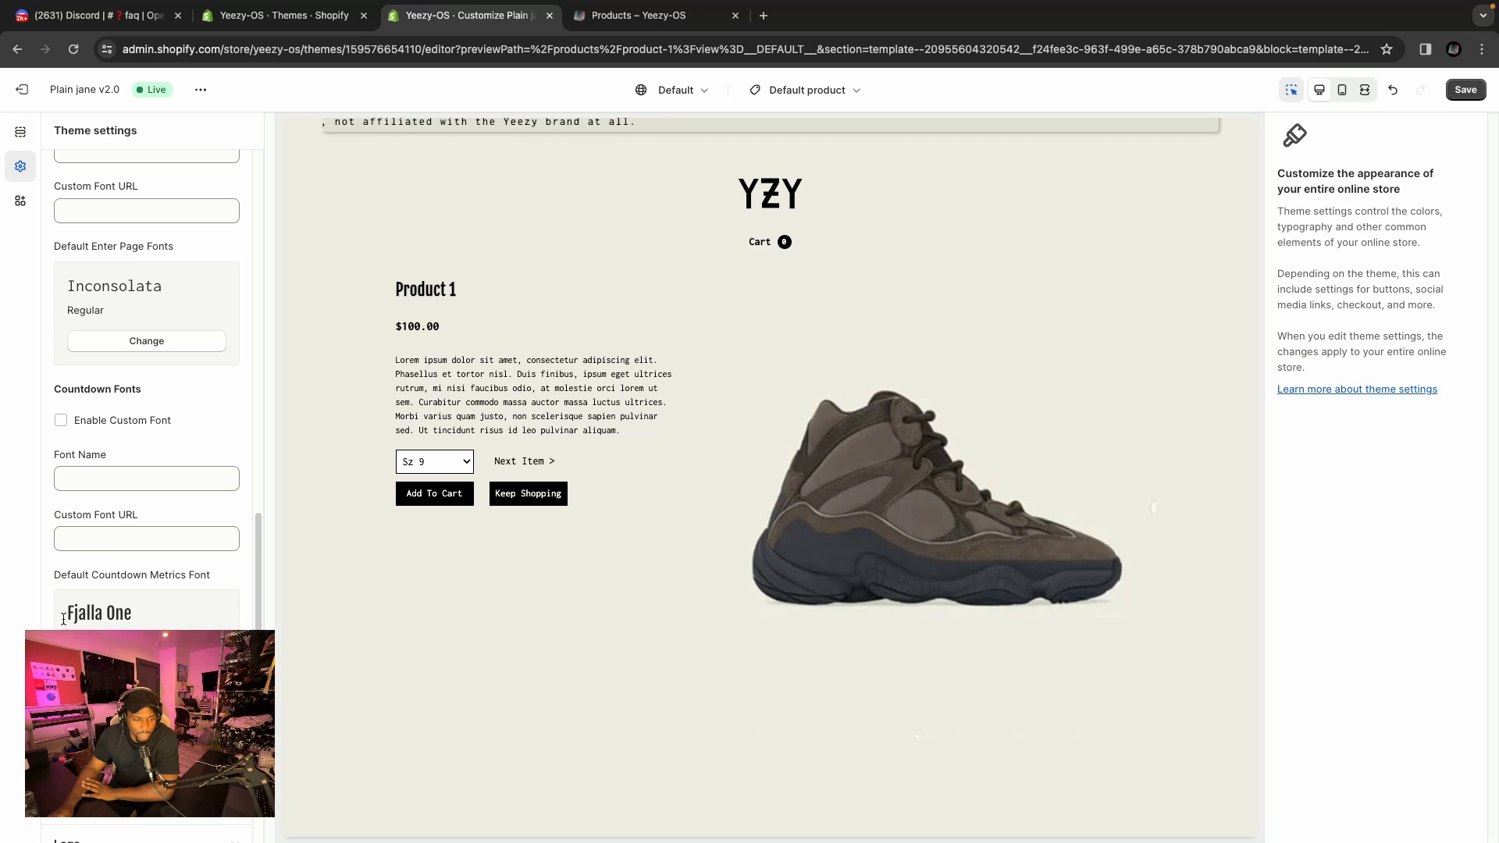
scroll(138, 336, "up", 15)
left_click(22, 131)
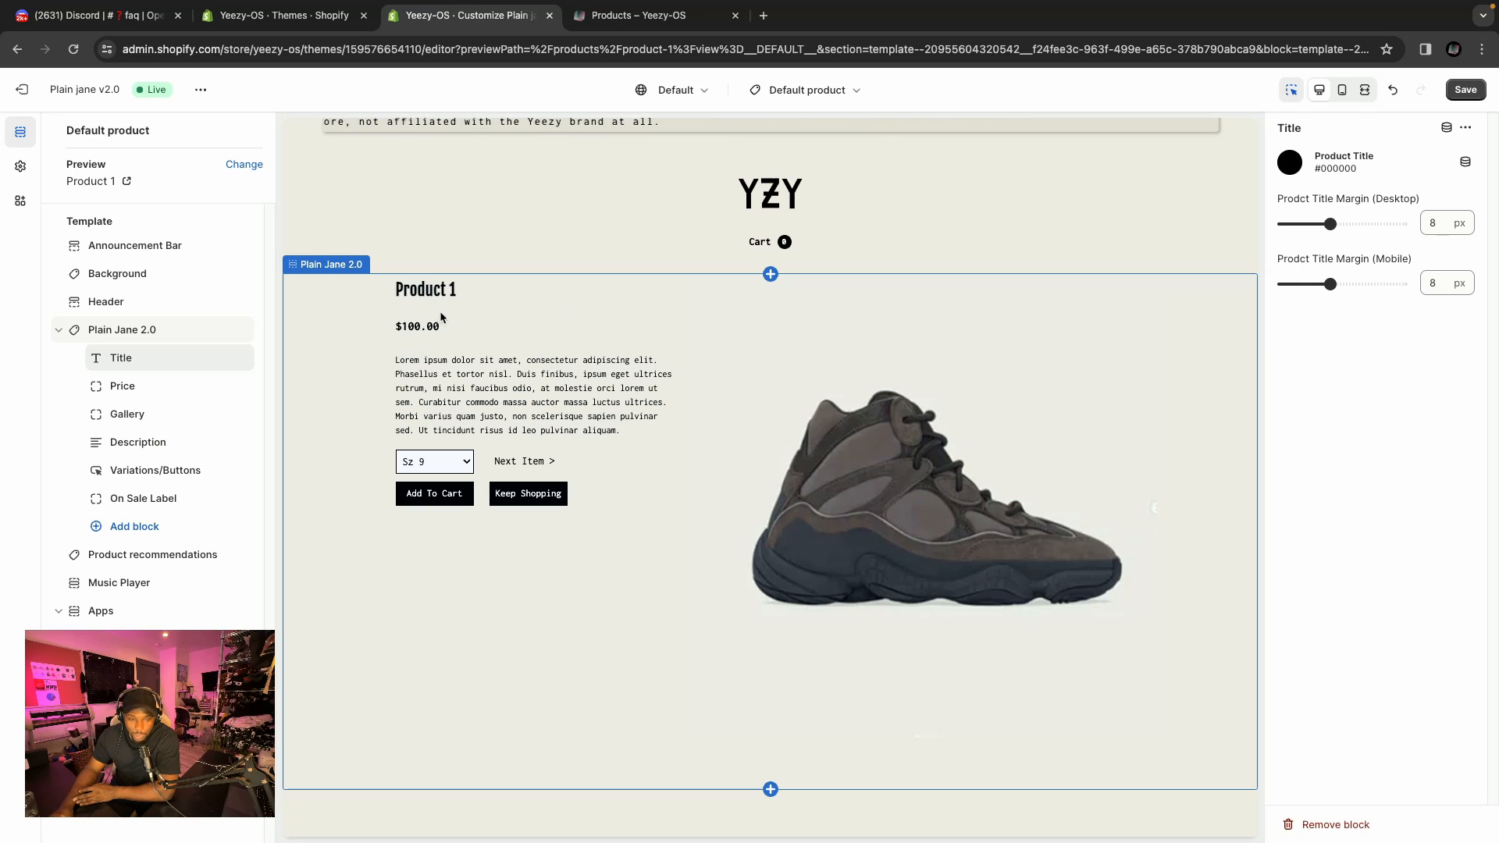
Open the Price and Gallery blocks, set the Description block's word limit to 50, save, and try the Read More link.
left_click(174, 387)
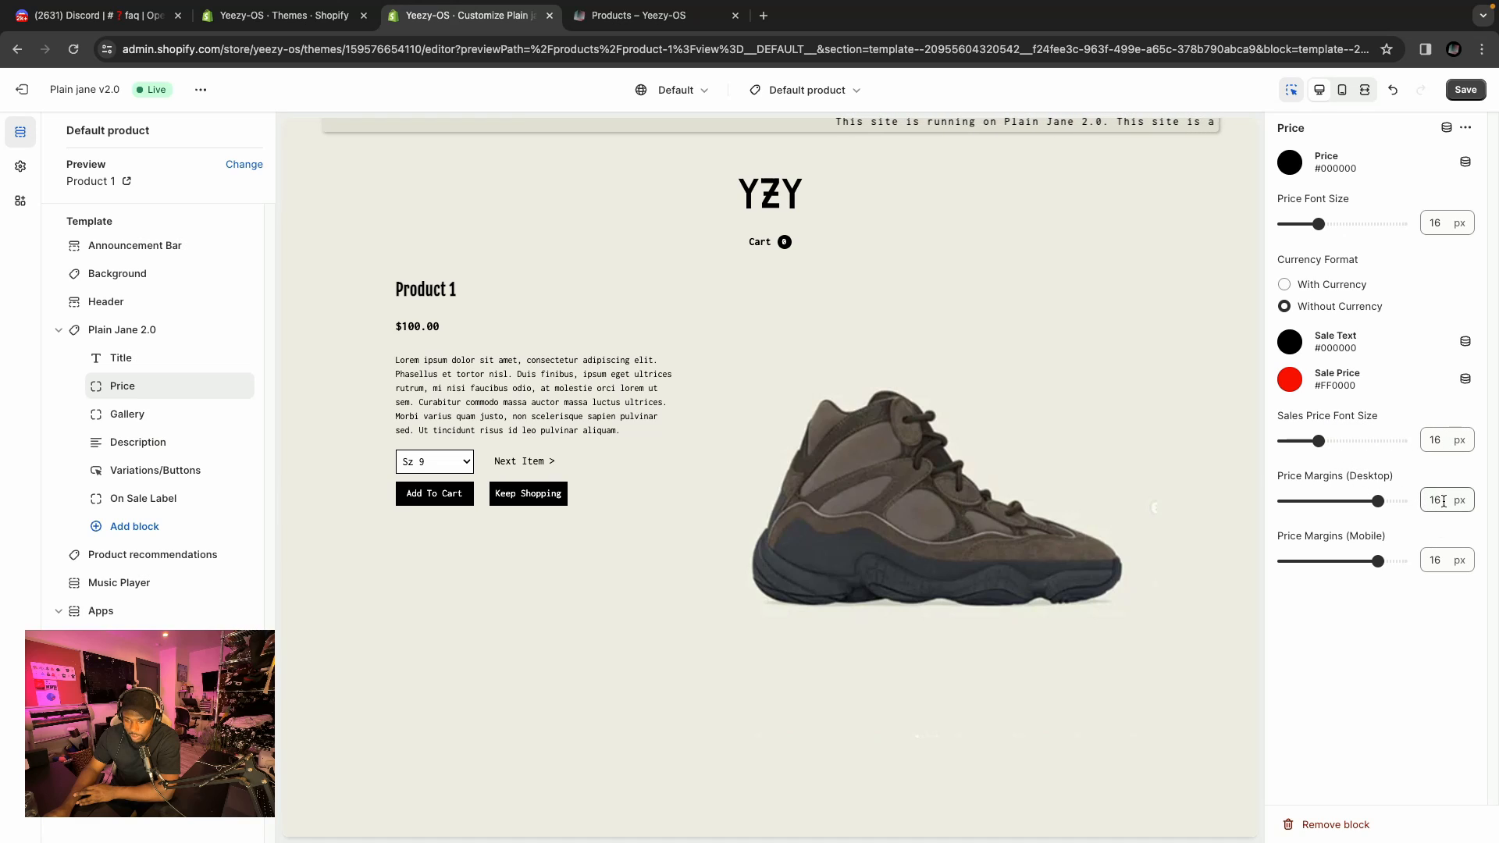
left_click(130, 416)
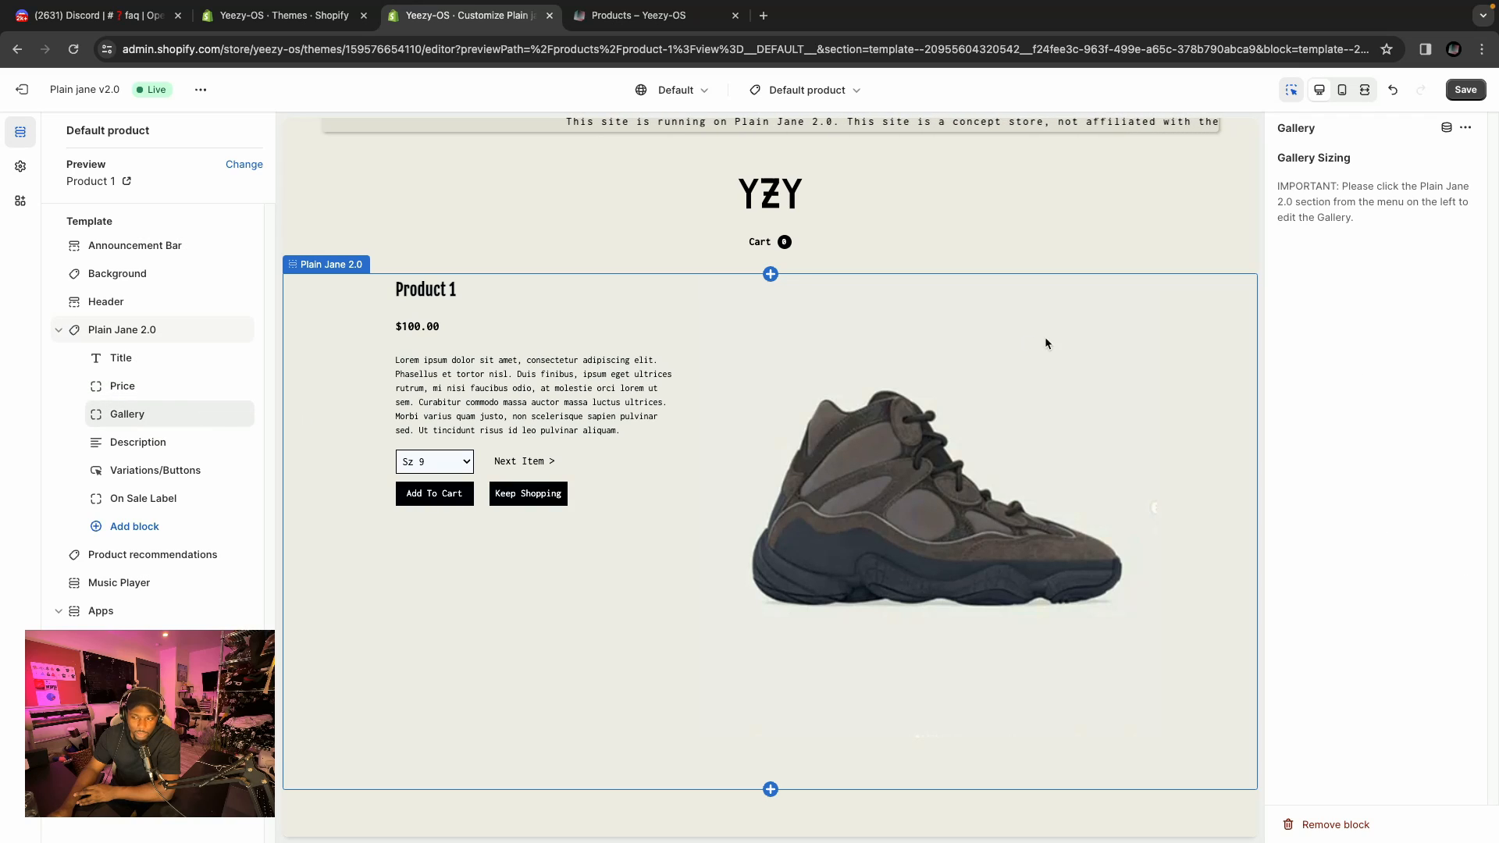
left_click(155, 449)
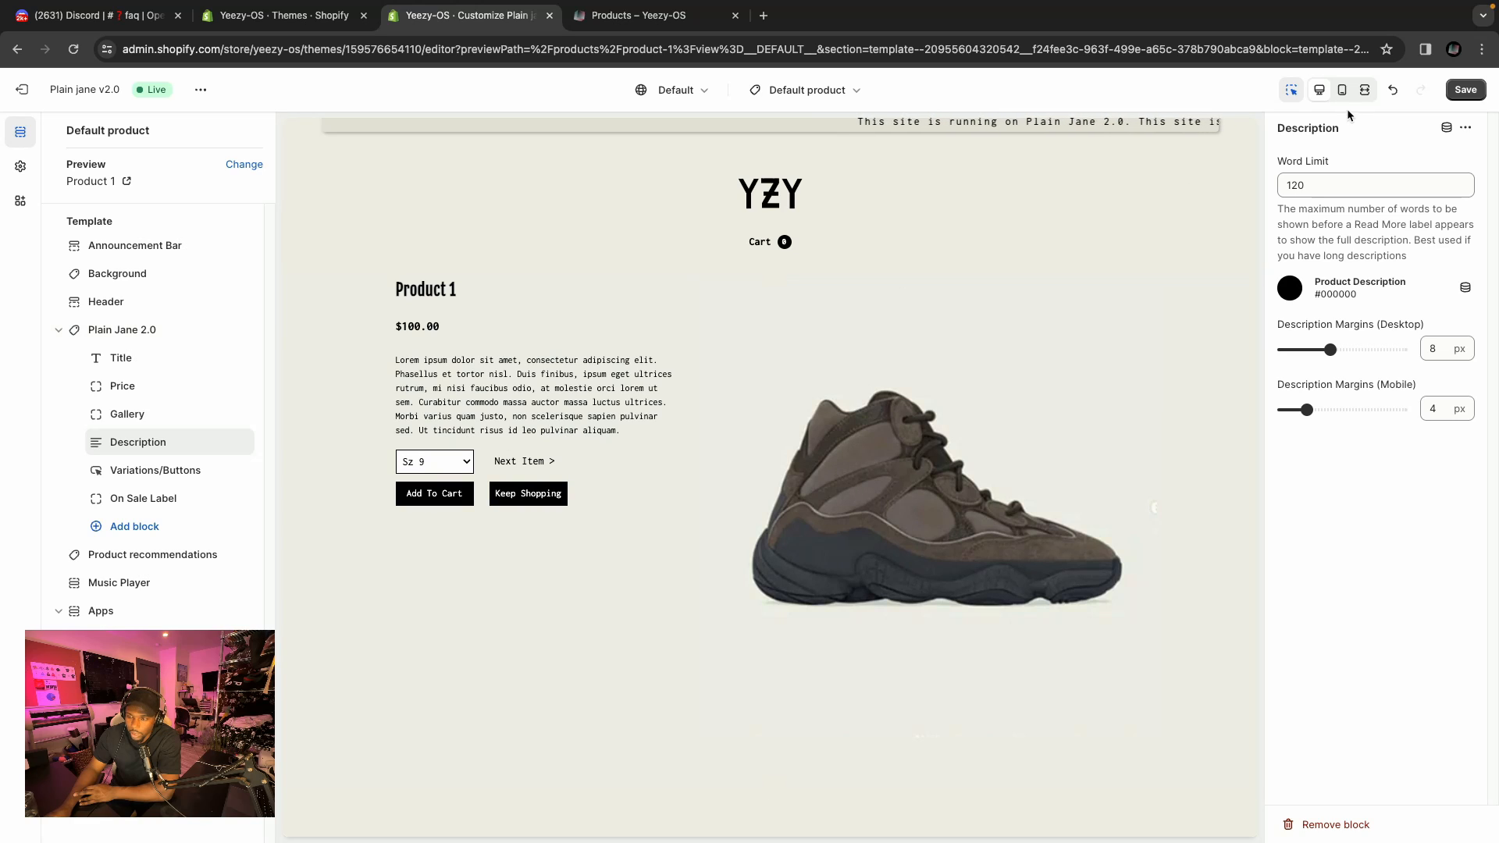
double_click(1310, 185)
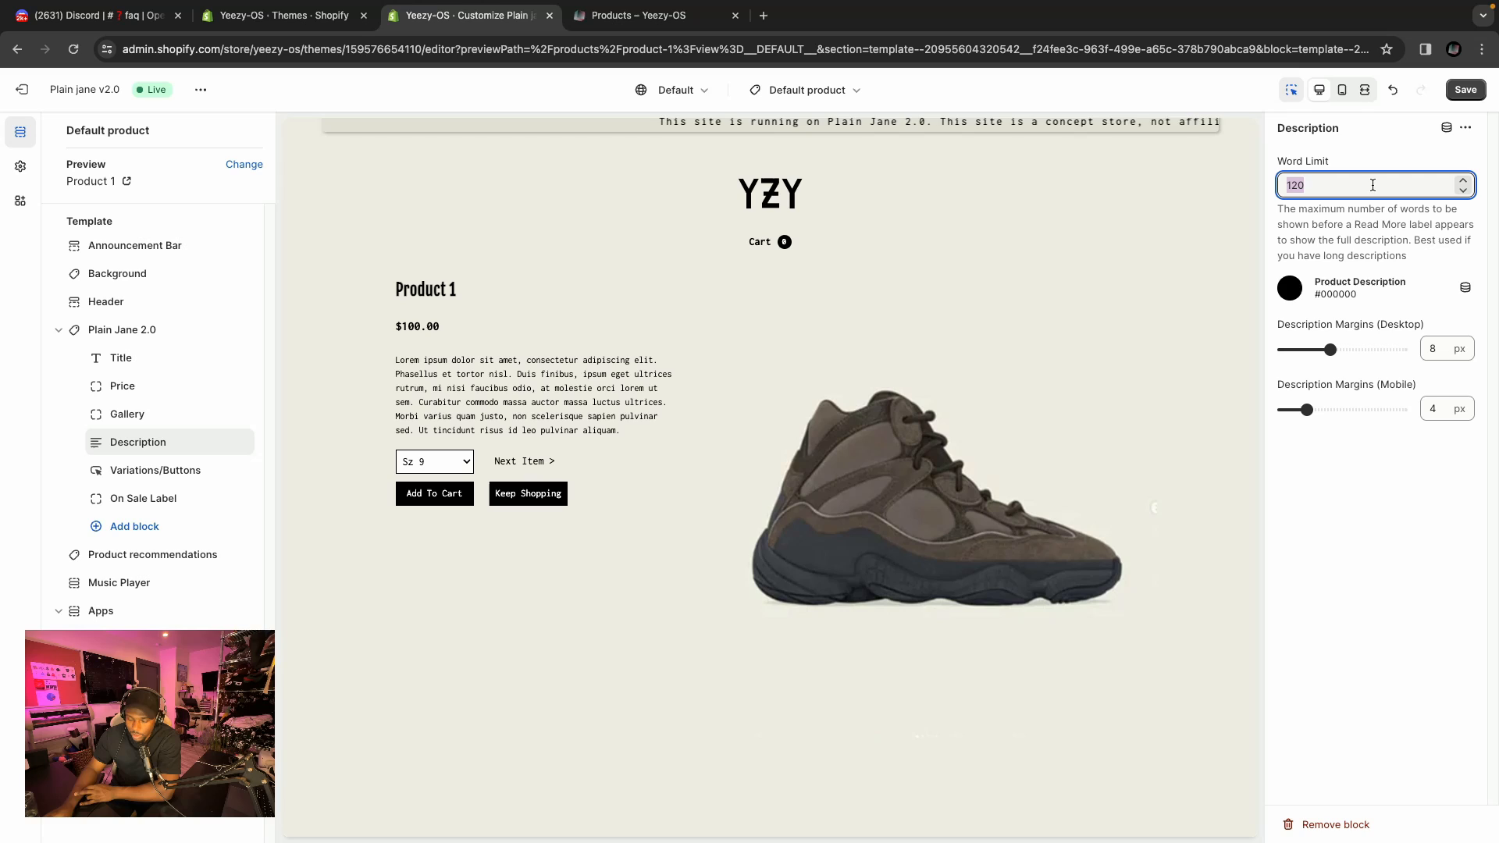
type("50")
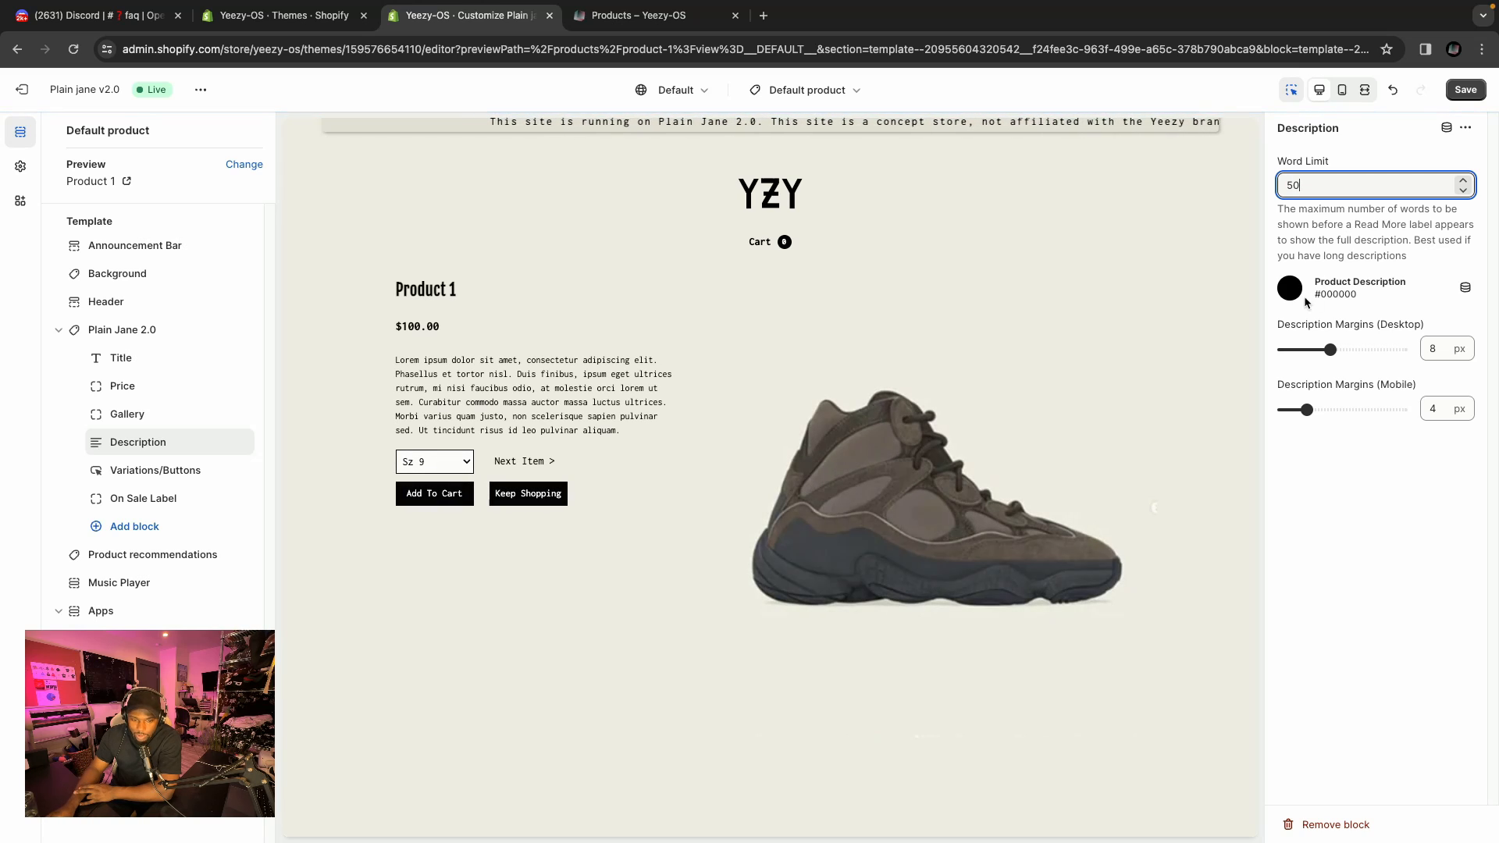
left_click(1370, 468)
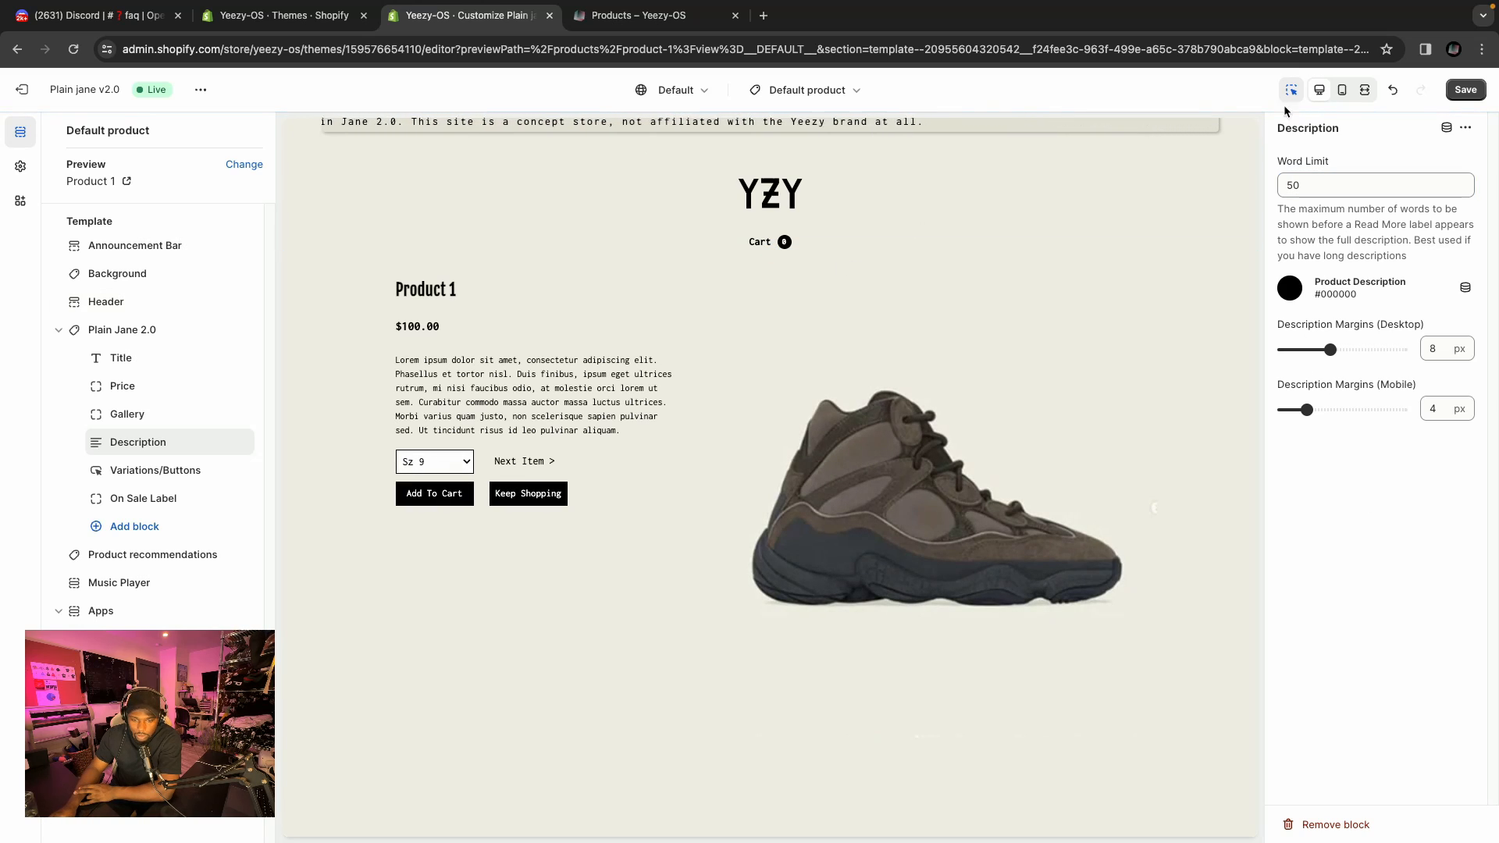
key("ctrl+s")
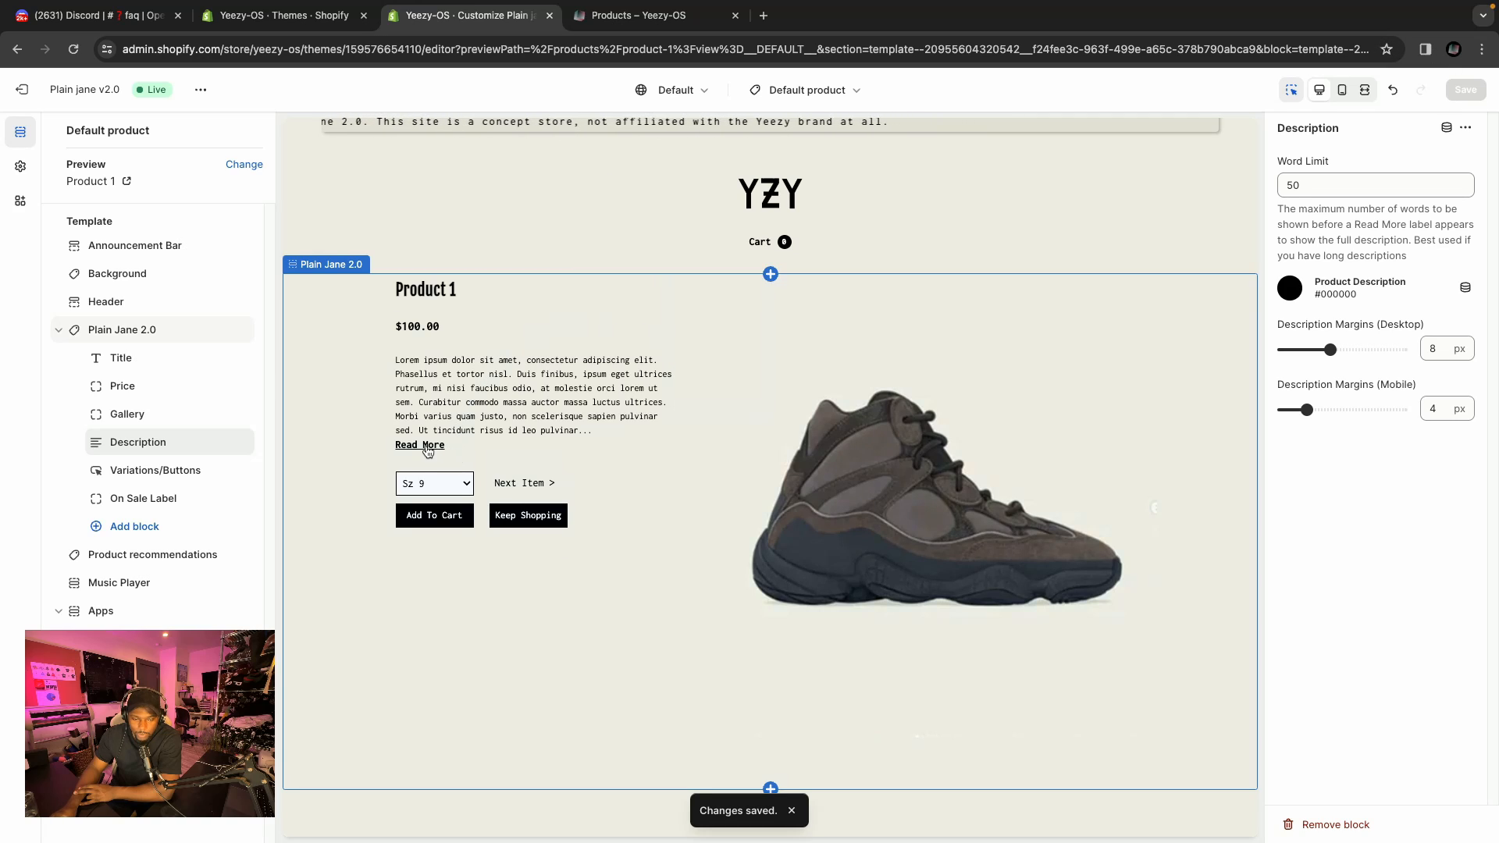
left_click(427, 447)
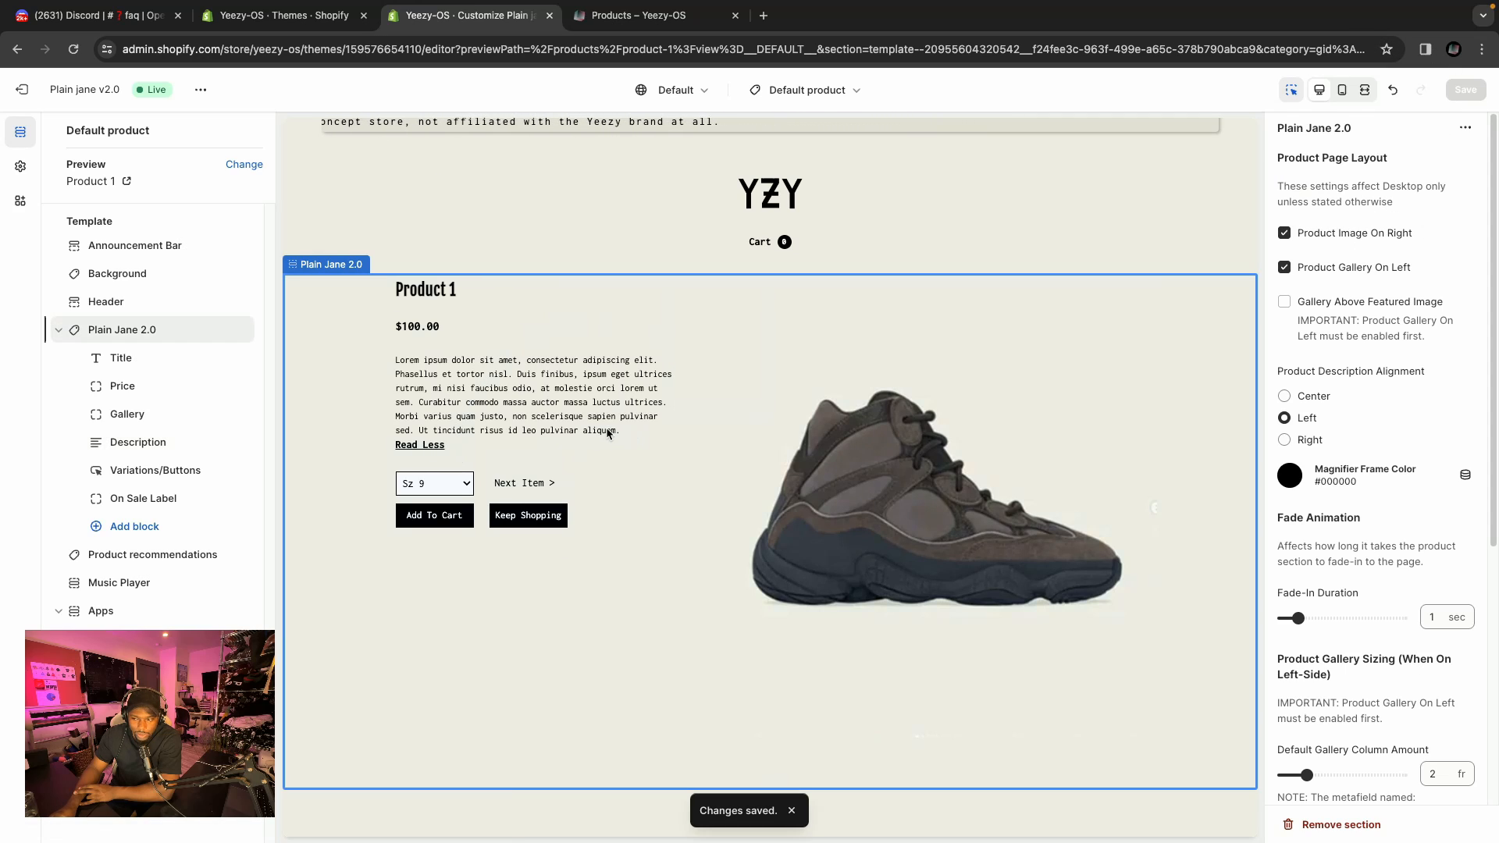
Set the Description word limit to 20 and expand and collapse the description with Read More in the preview.
left_click(138, 443)
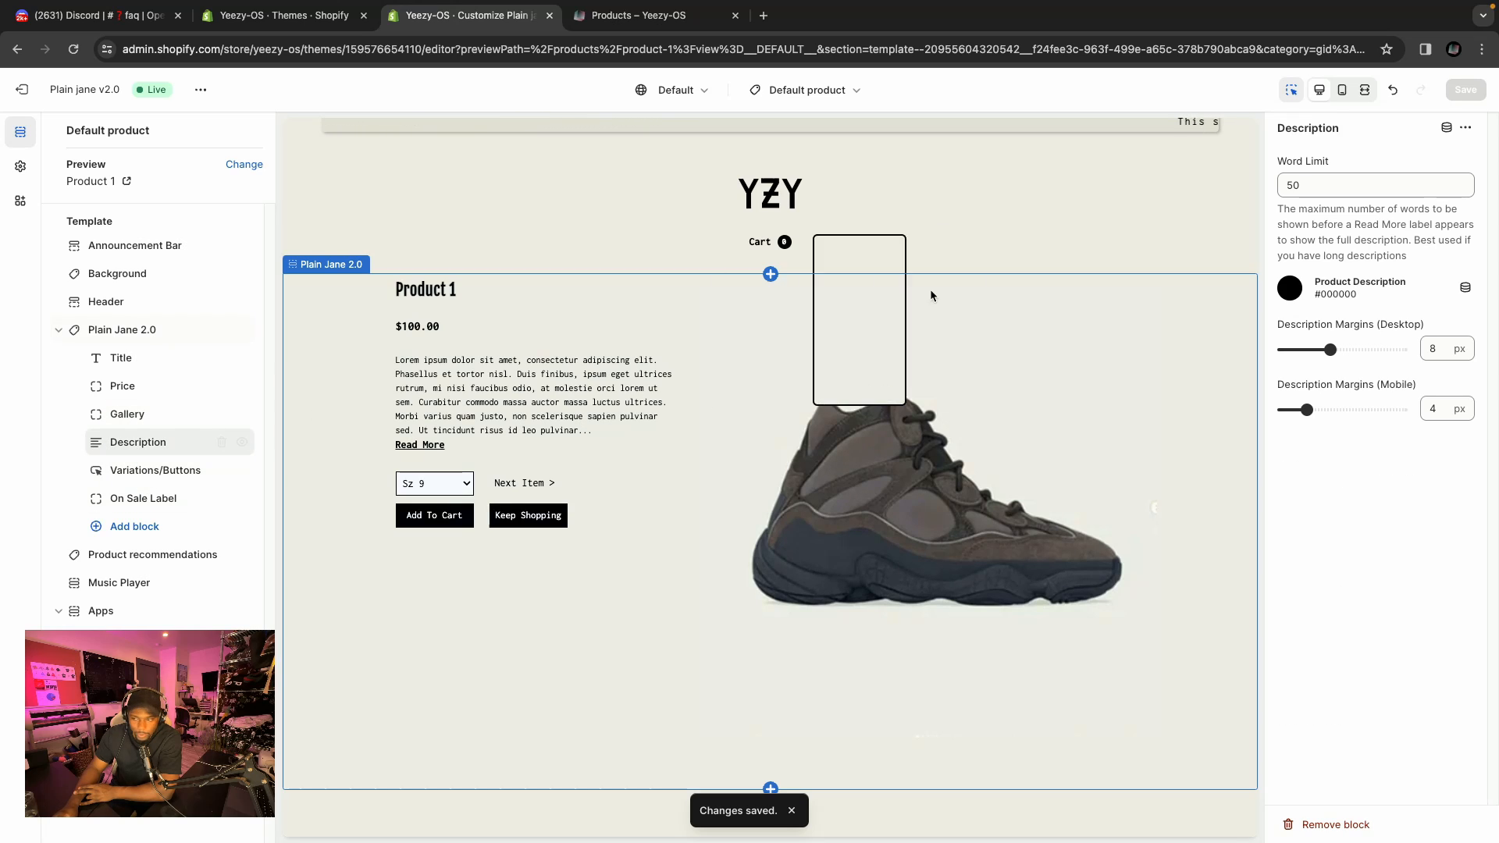
double_click(1314, 184)
type("20")
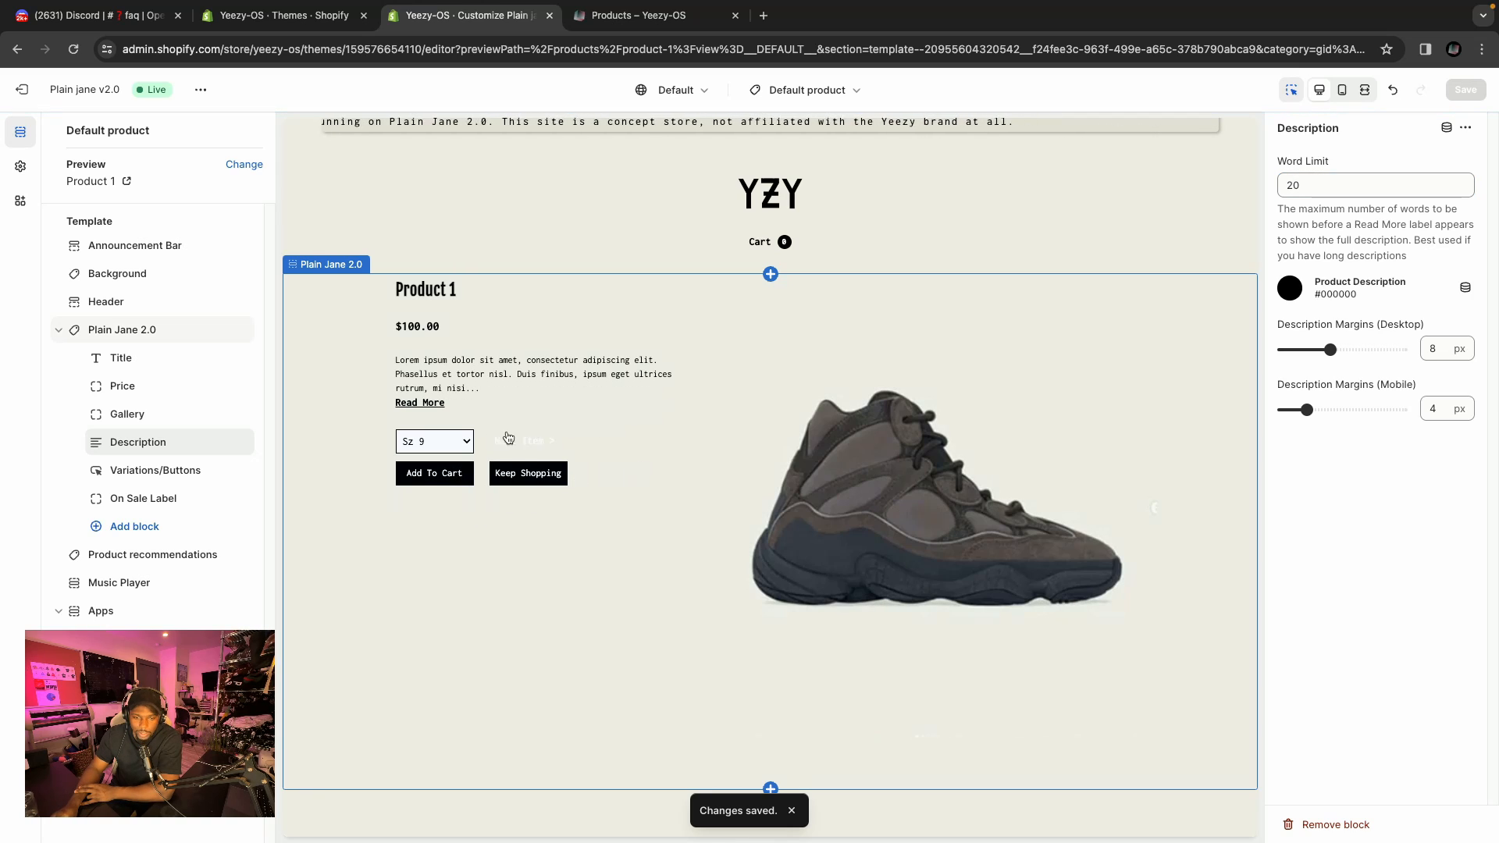
left_click(417, 404)
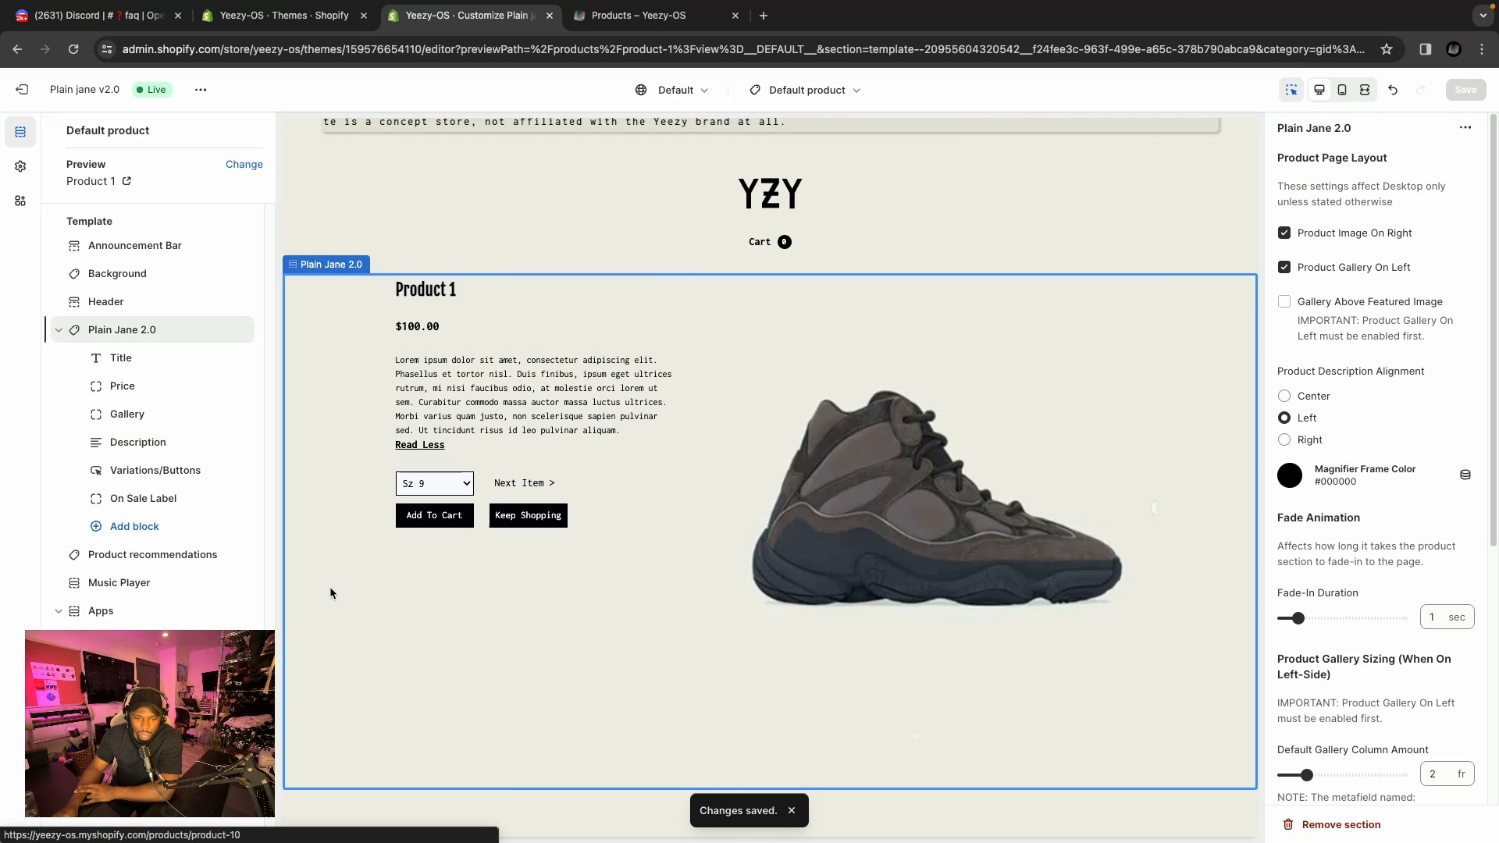
left_click(428, 446)
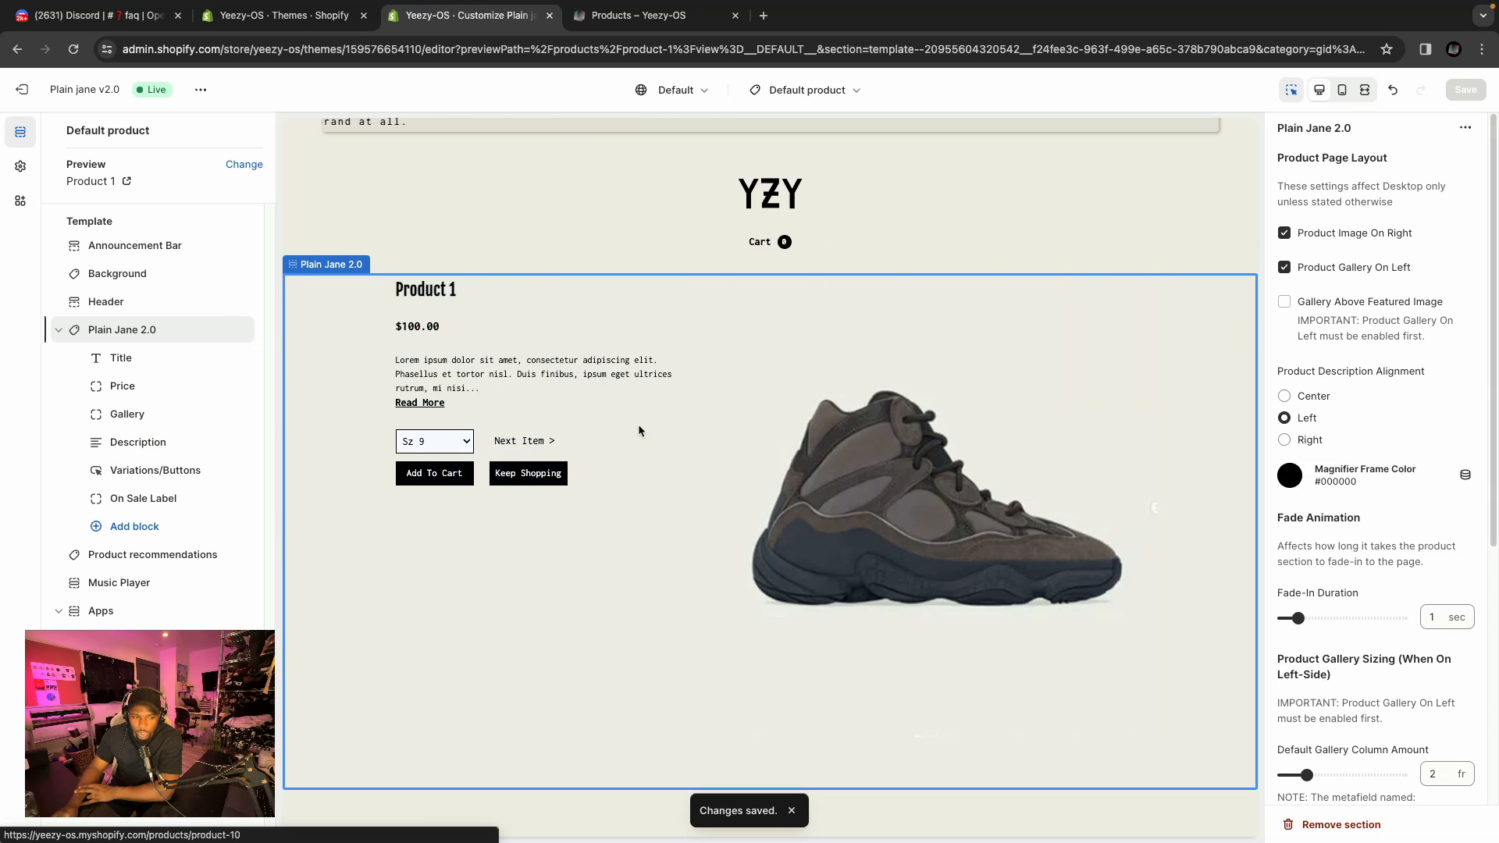
Restore the Description block's word limit to 120 and preview the product page in mobile and desktop views.
left_click(137, 441)
left_click(1331, 181)
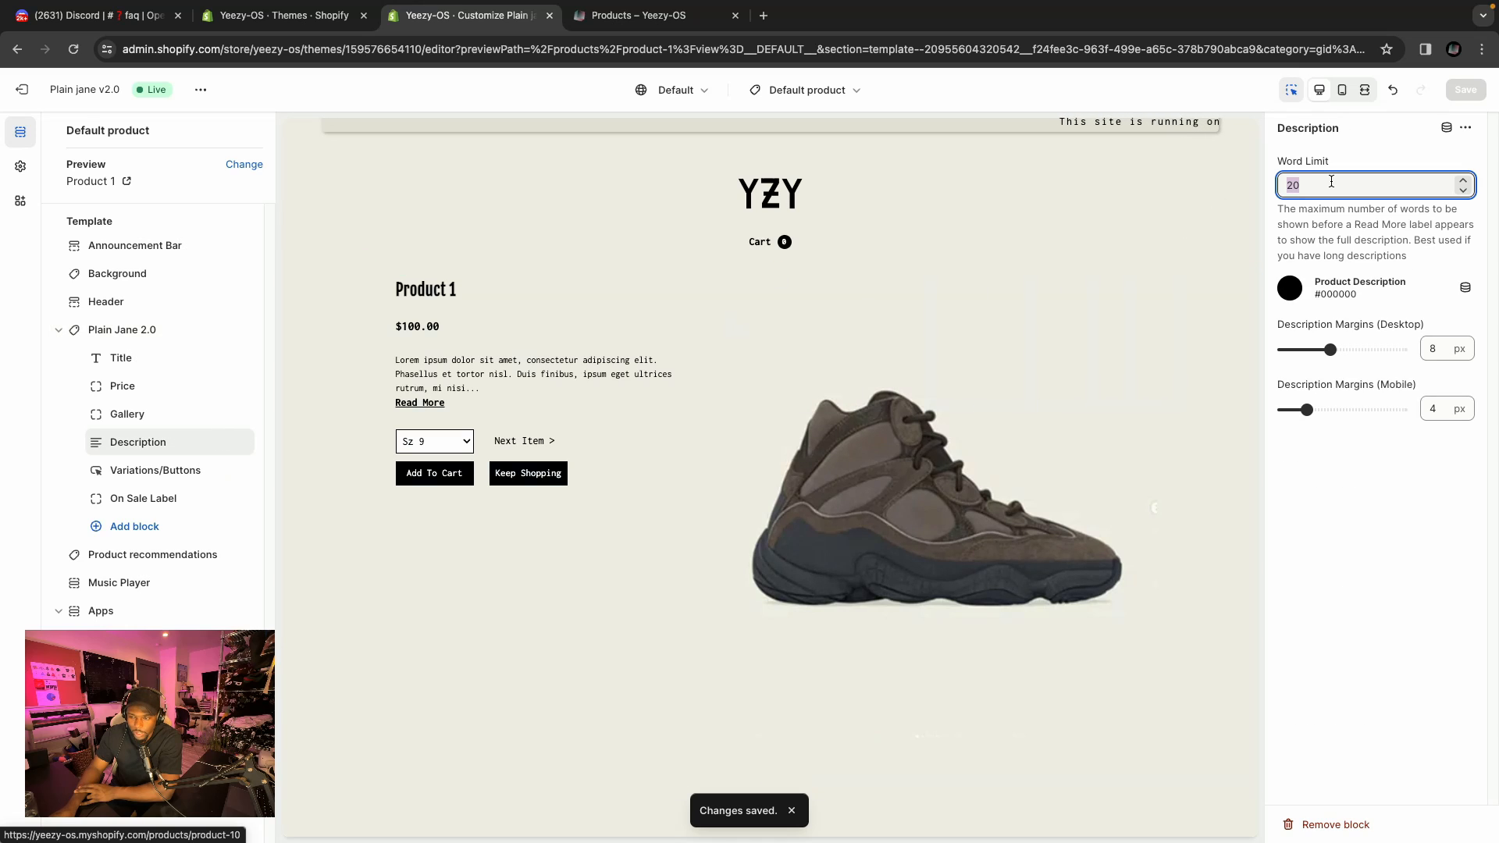
type("120")
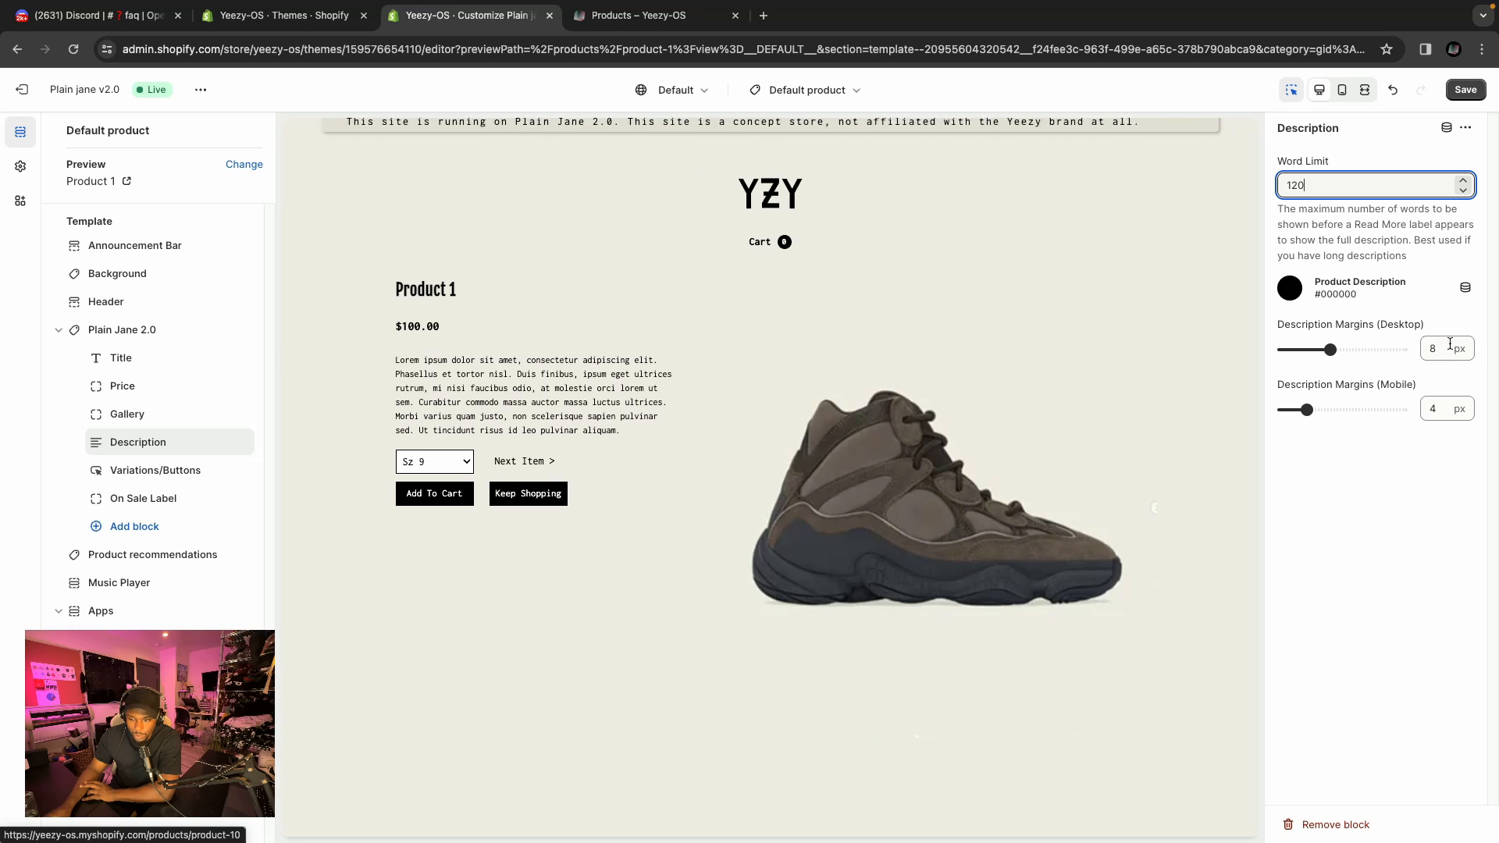
double_click(1436, 409)
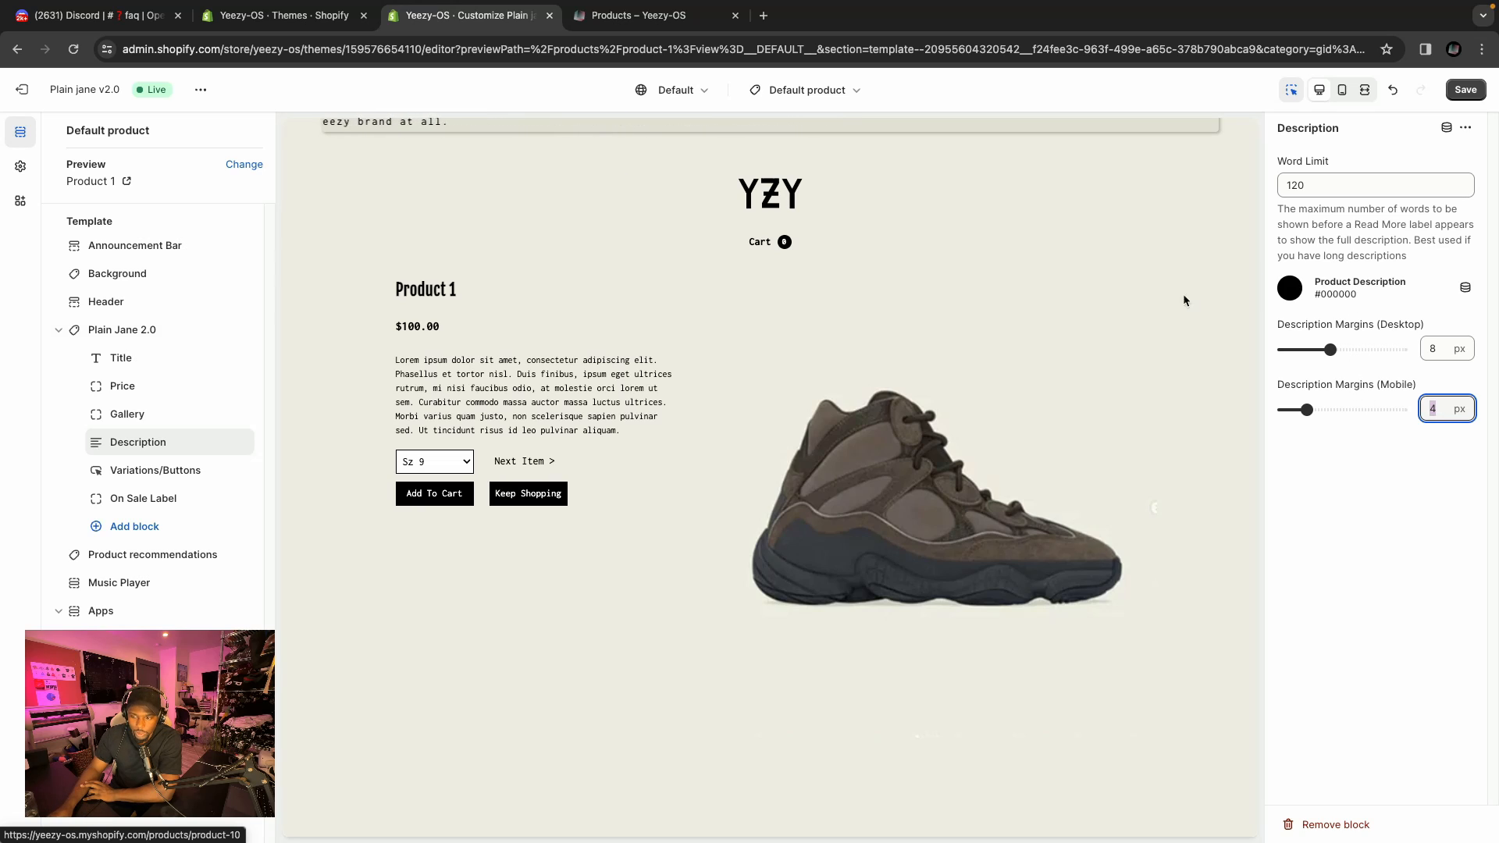
left_click(1360, 95)
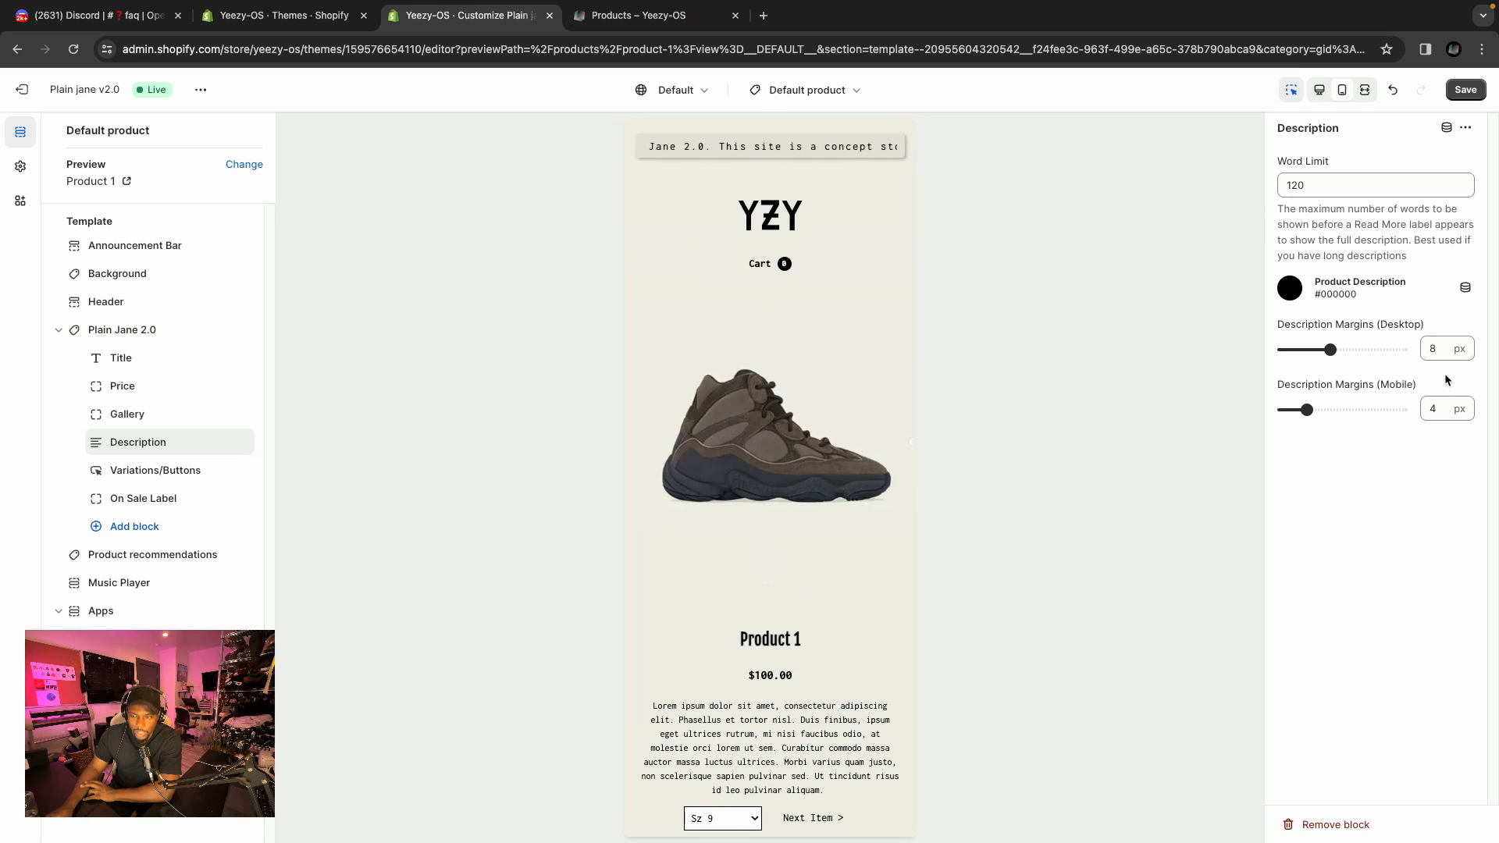
left_click(1316, 87)
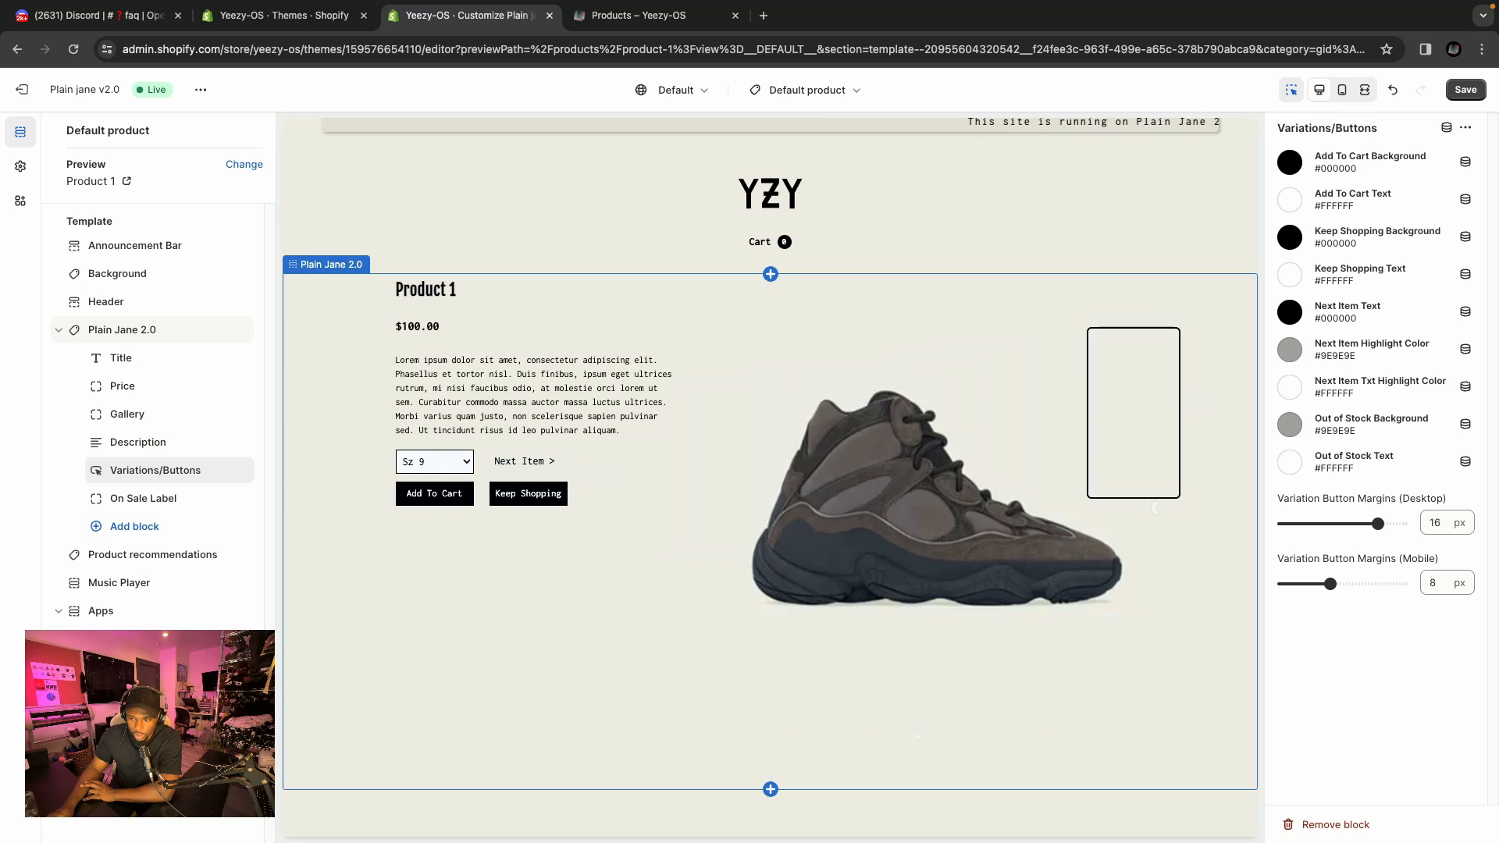
Open and close the Next Item Highlight Color picker in Variations/Buttons, then open the On Sale Label block settings.
left_click(1289, 350)
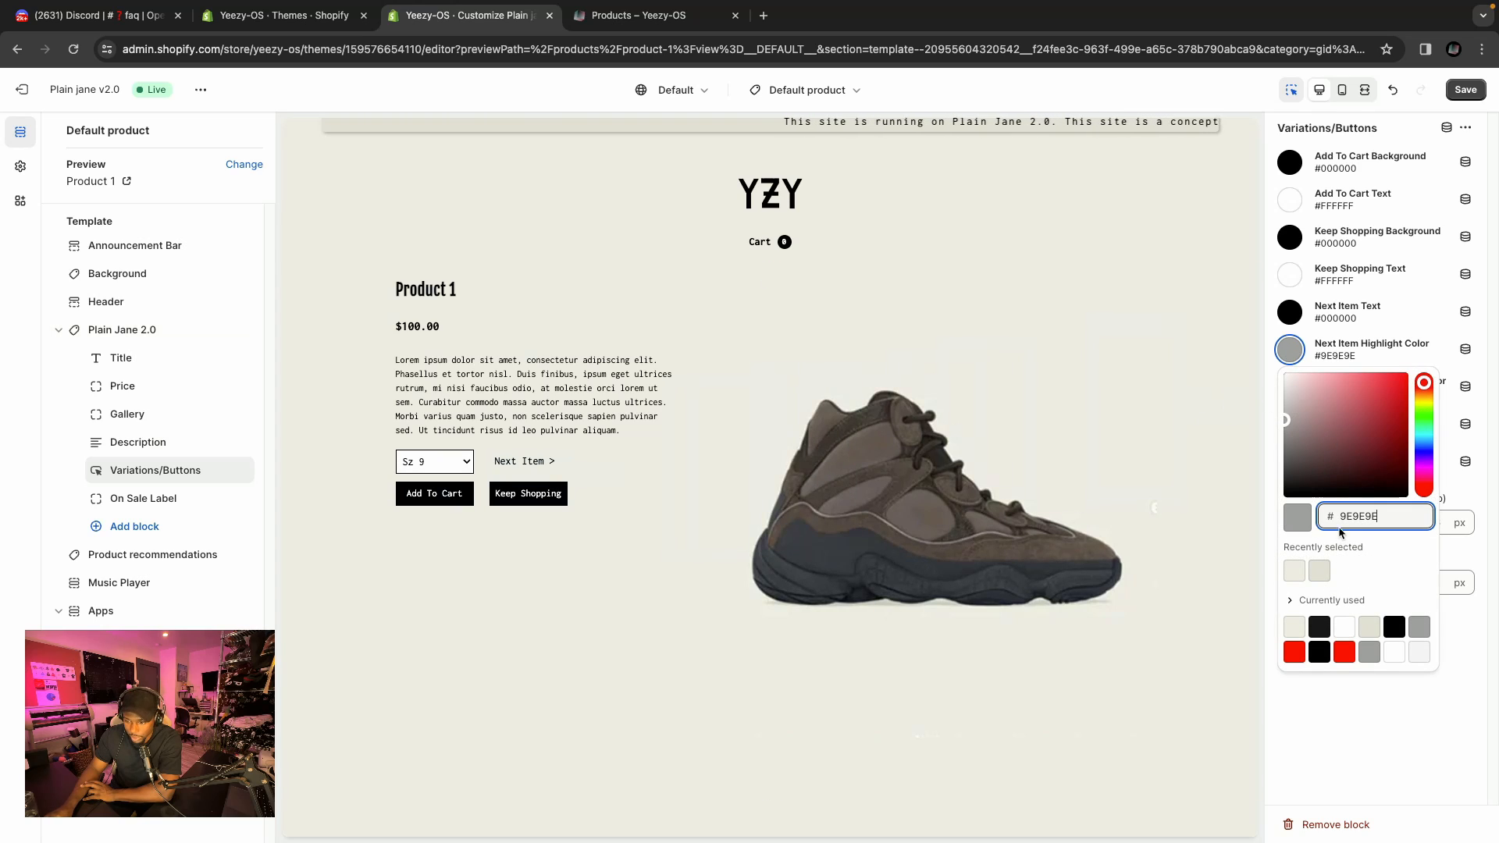
left_click(1378, 756)
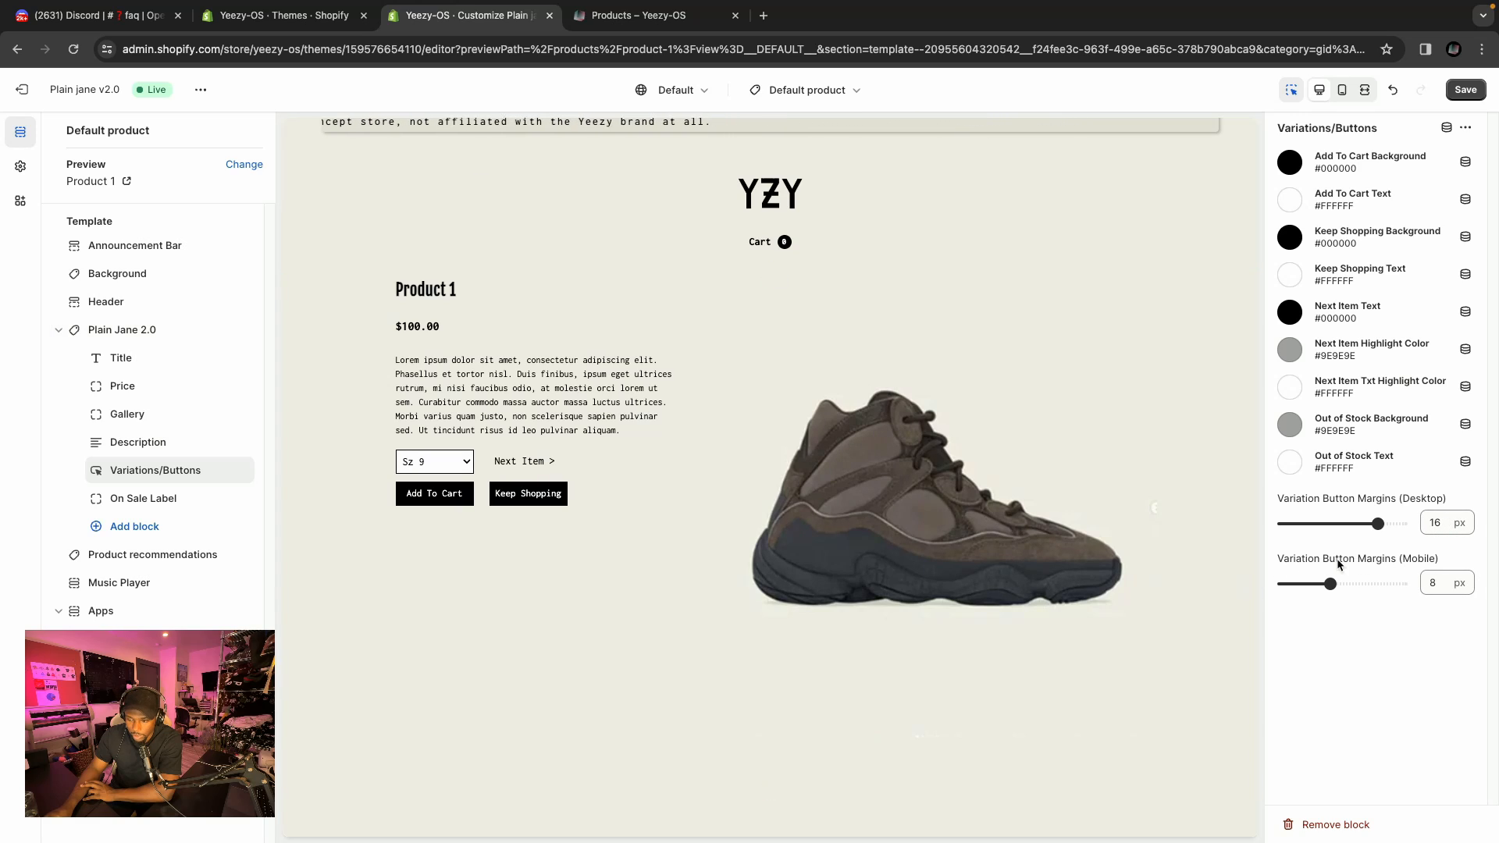
left_click(129, 500)
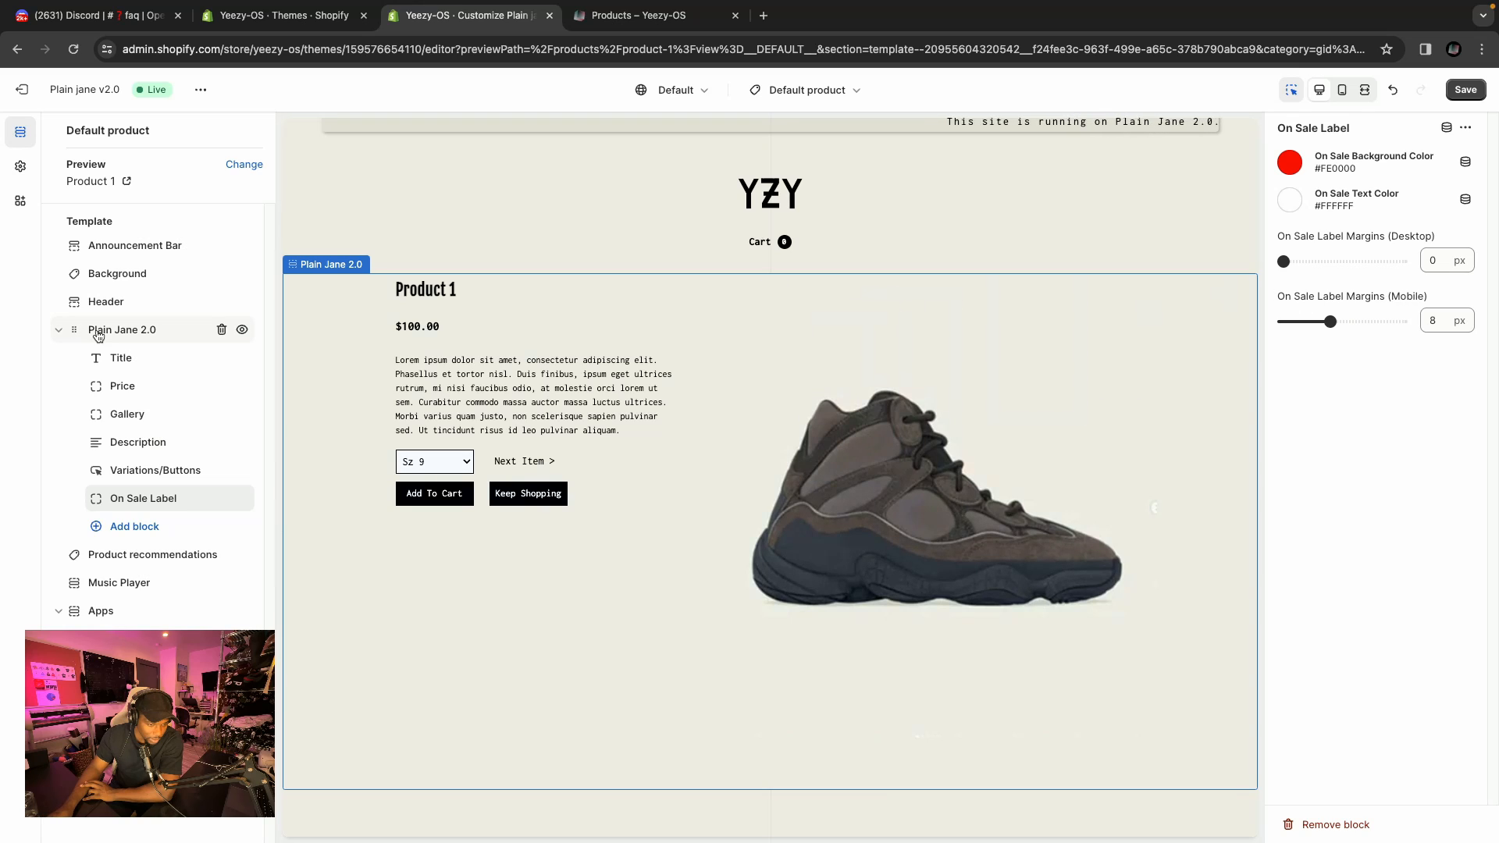
Collapse the Plain Jane 2.0 section, hide the Product recommendations section, and save the theme.
left_click(54, 331)
left_click(128, 359)
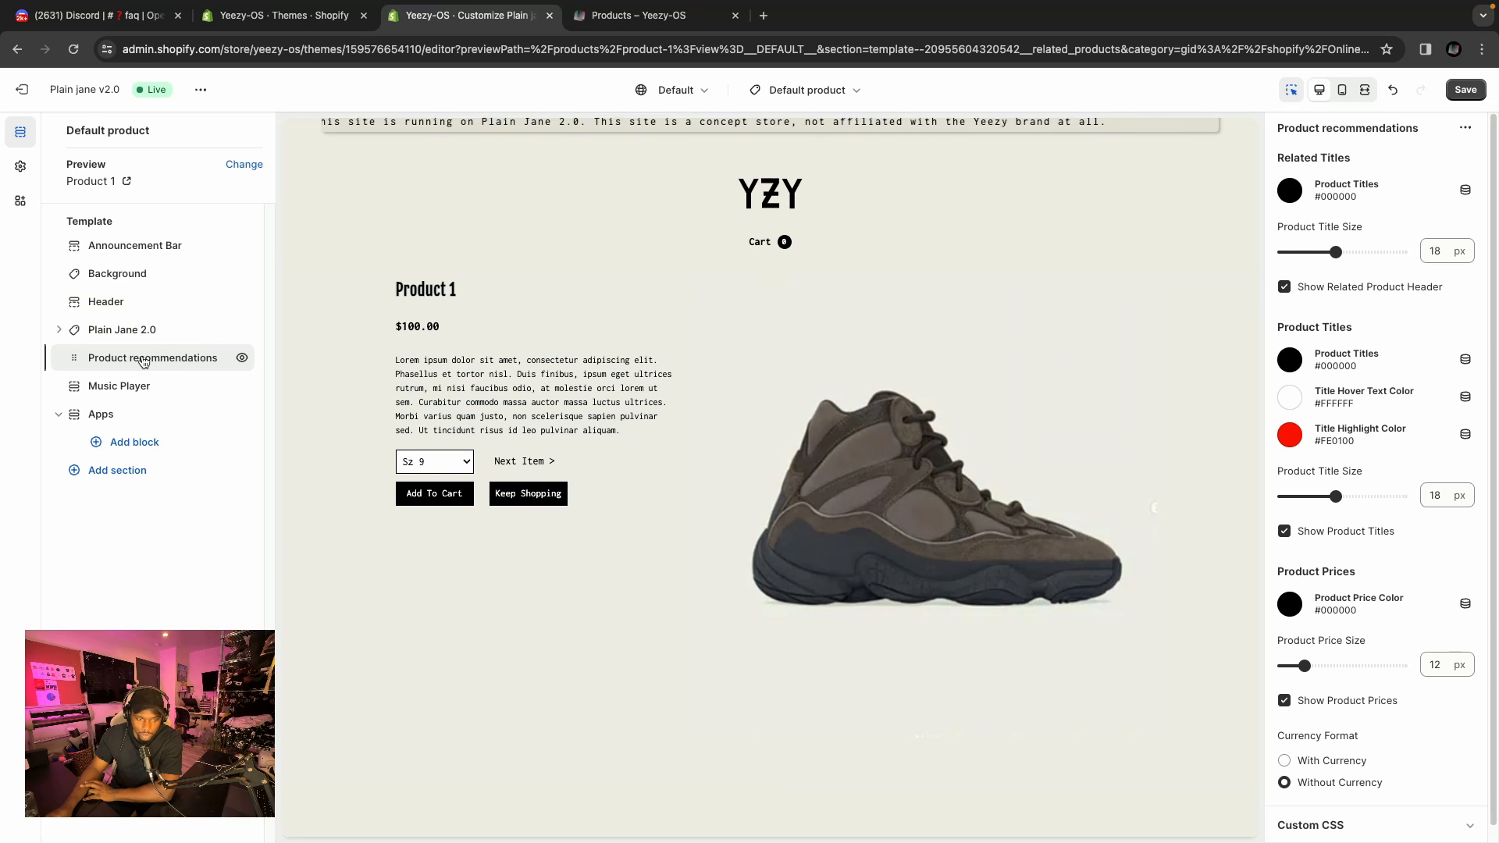
left_click(242, 359)
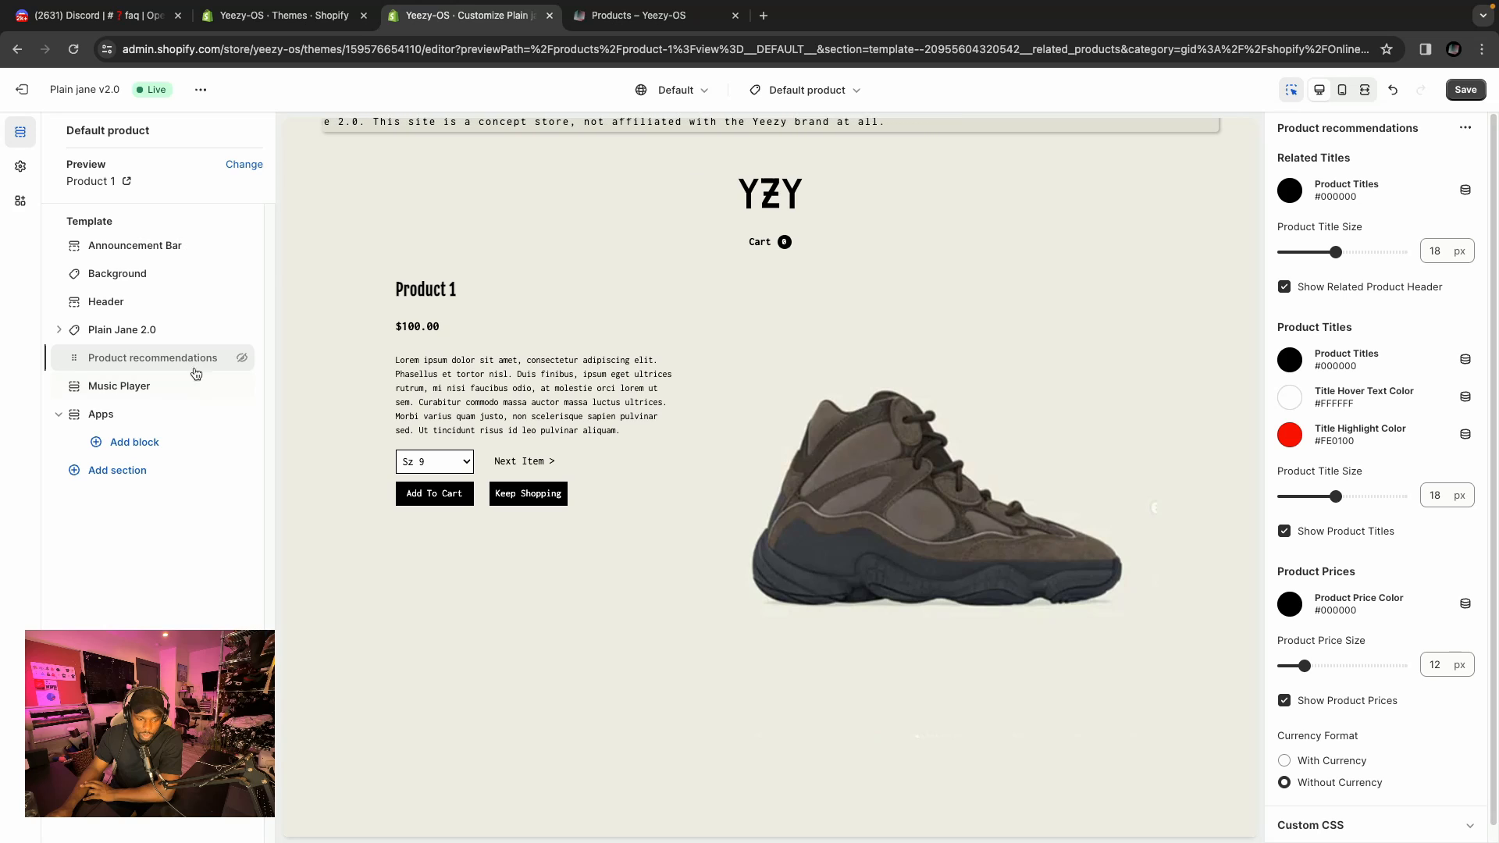
scroll(539, 539, "up", 1)
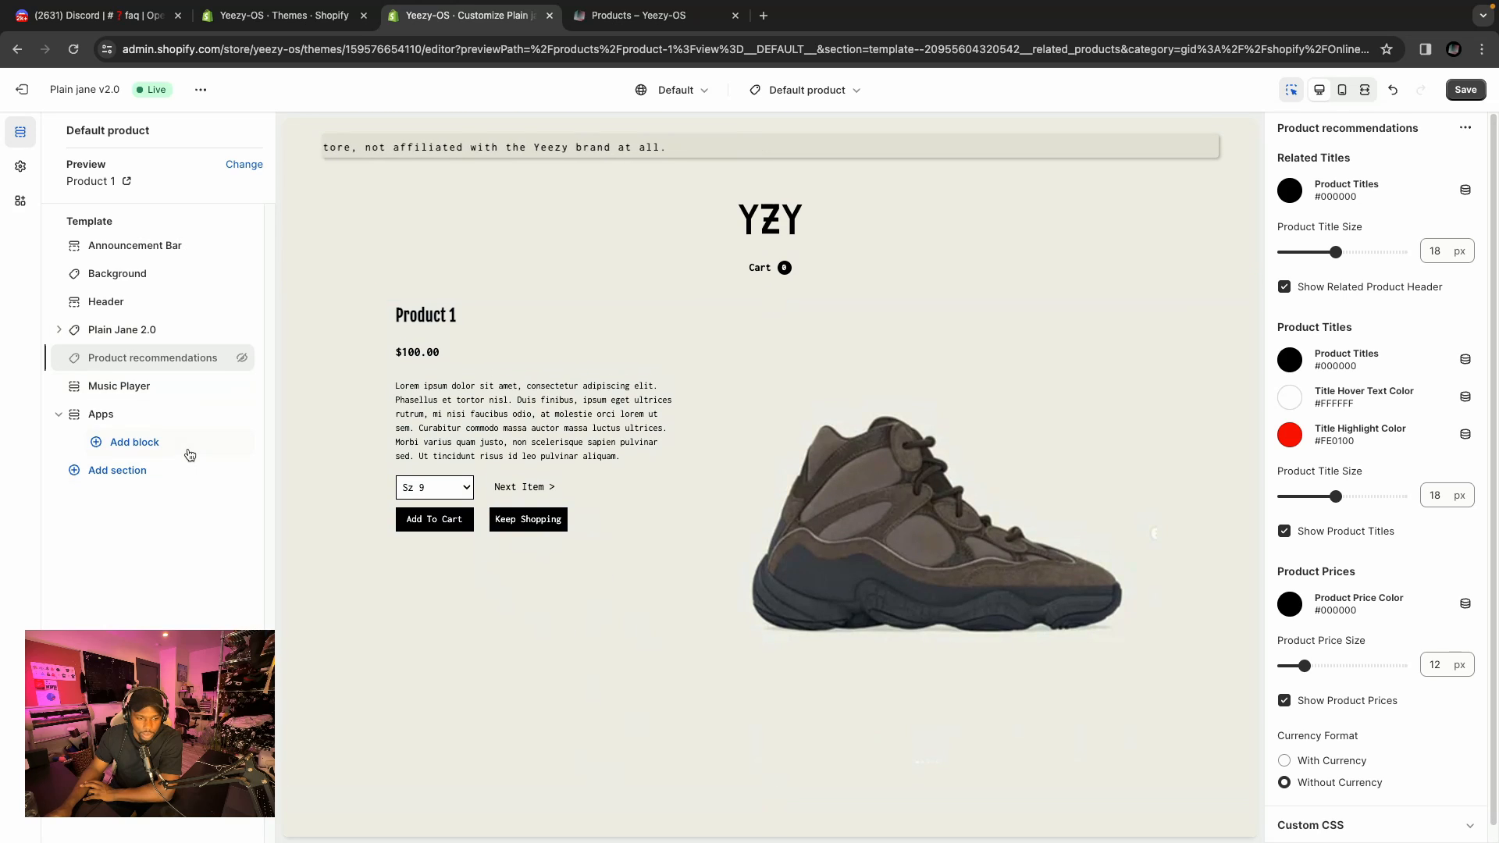
left_click(1468, 90)
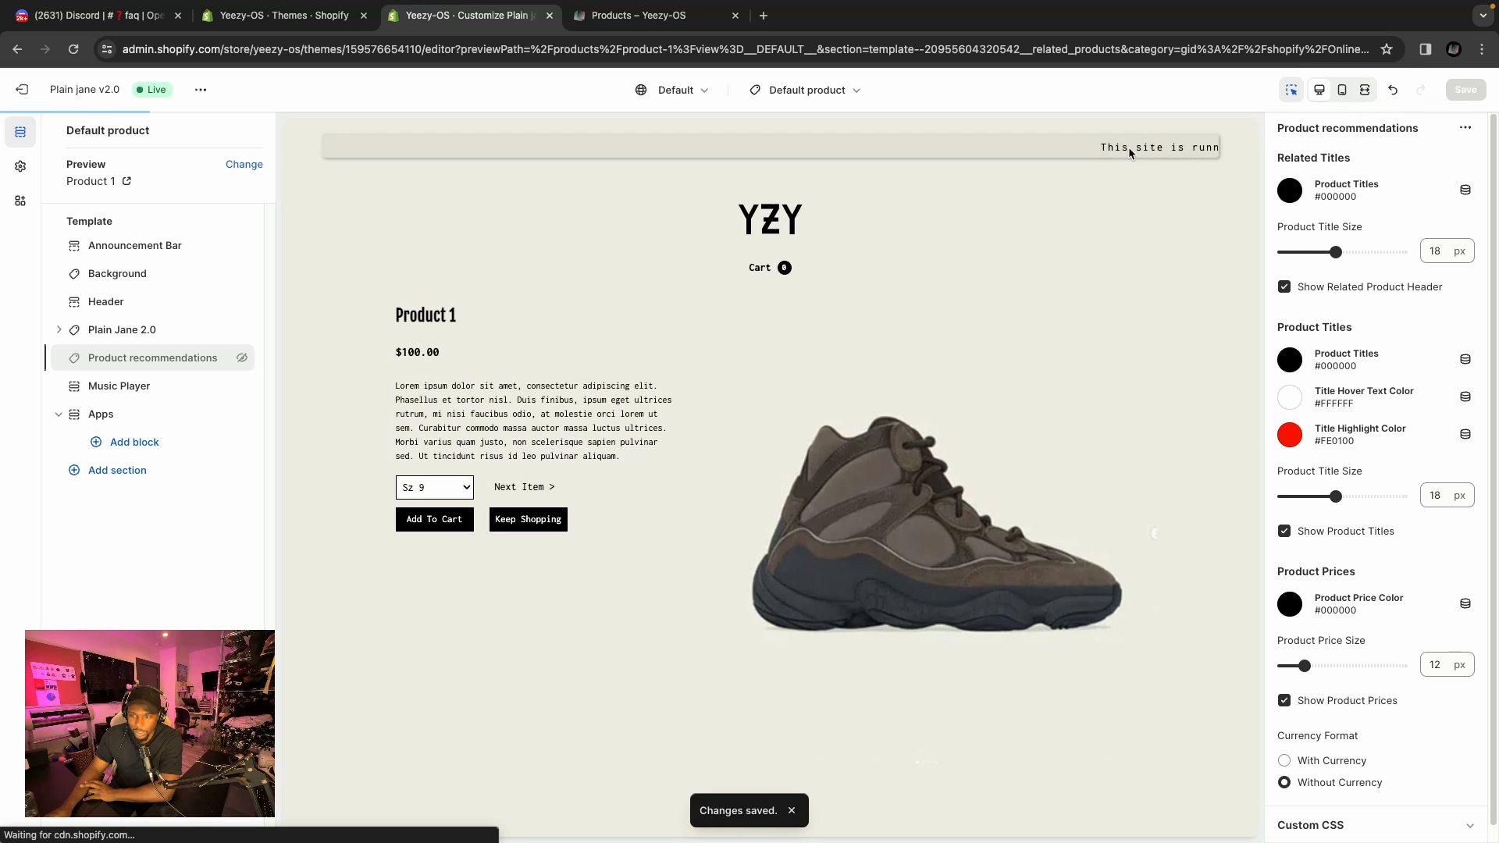
Open a new browser tab and go to the OpenSpaces Instagram post about the Yeezy concept store.
mouse_move(1094, 3)
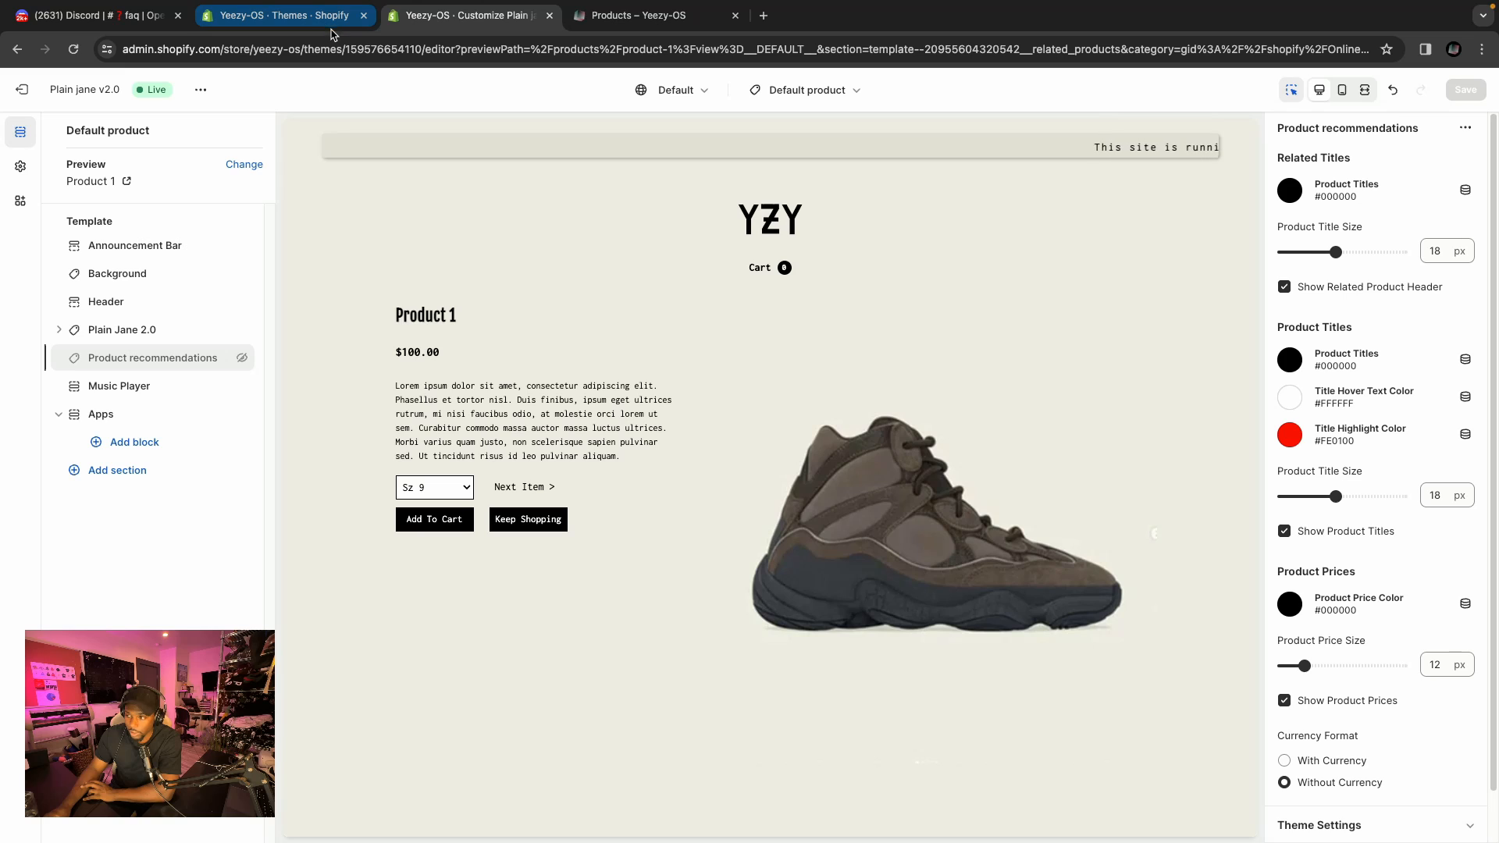
left_click(763, 15)
type("in")
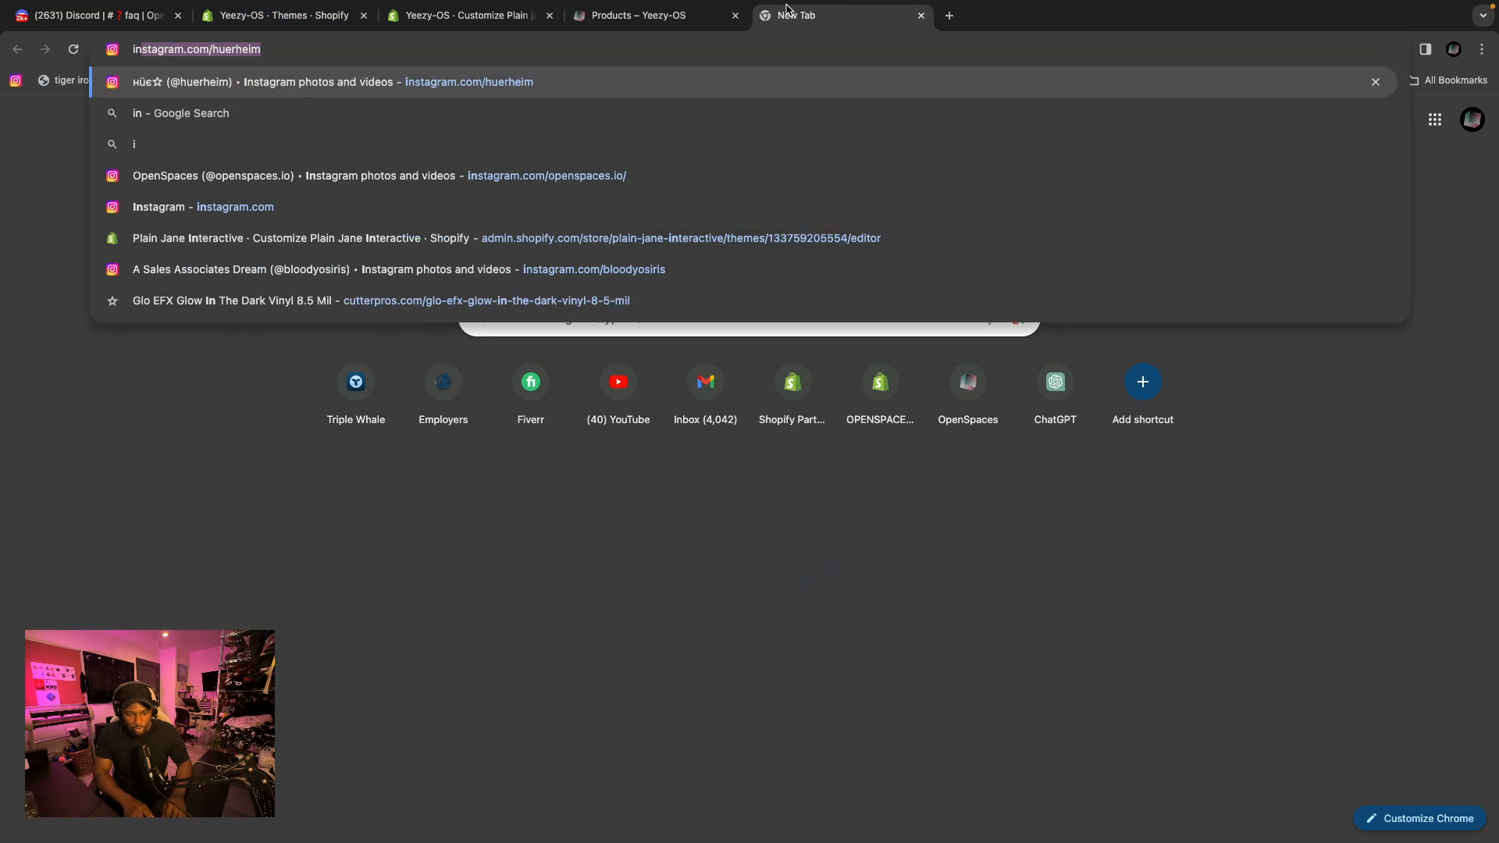
type("sta")
key("Down")
key("Down")
key("Down")
key("Up")
key("Return")
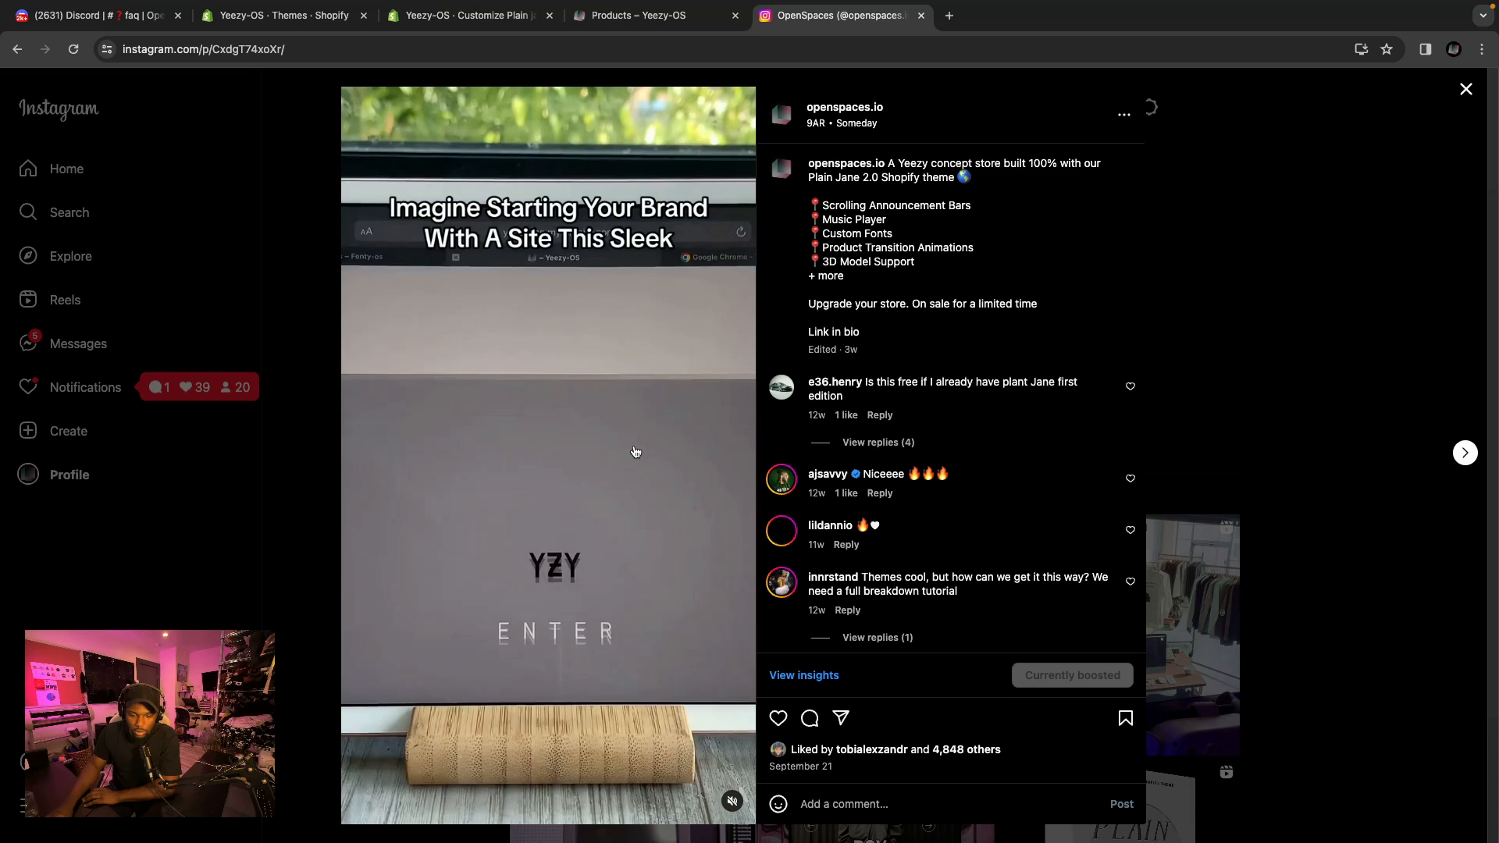